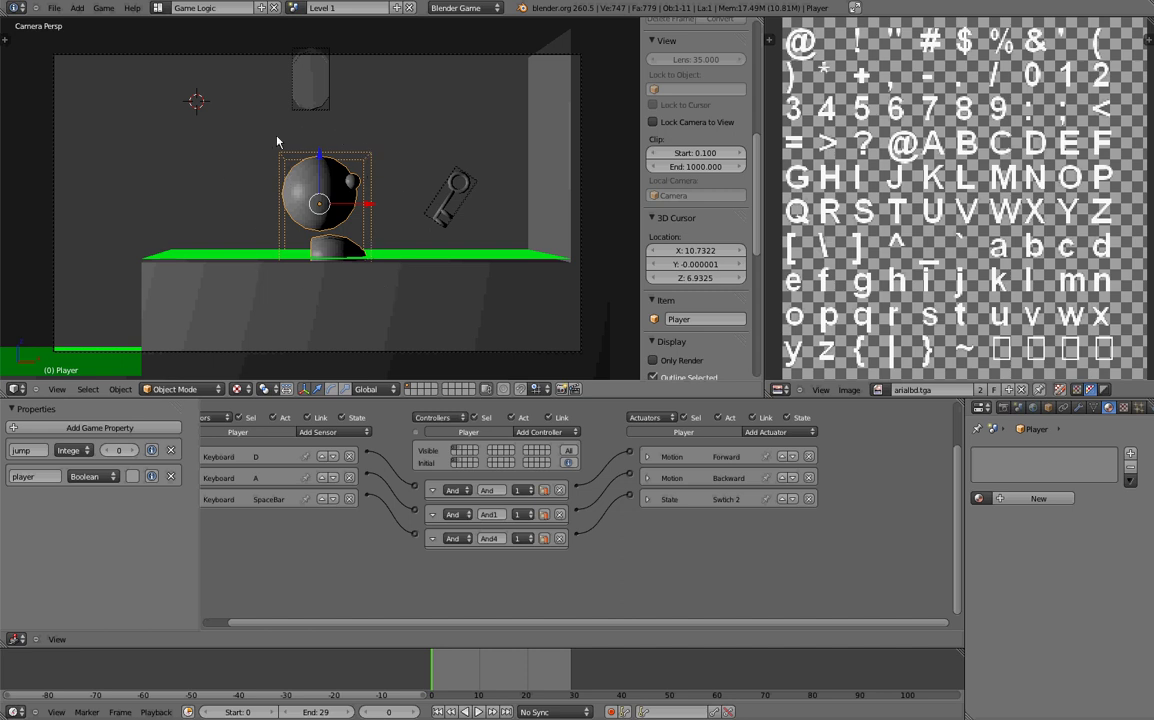
Step: Show the splash screen to check the program version, and dismiss it
{"action": "left_click", "coordinate": [127, 8]}
{"action": "left_click", "coordinate": [177, 228]}
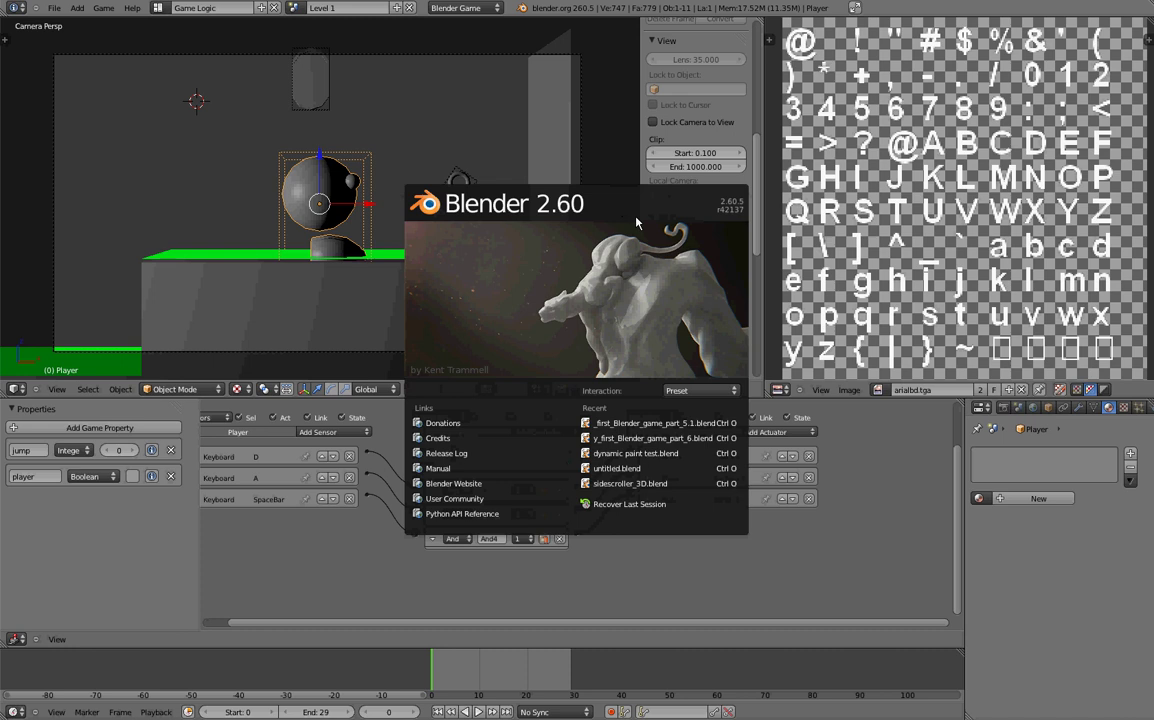
{"action": "left_click", "coordinate": [383, 128]}
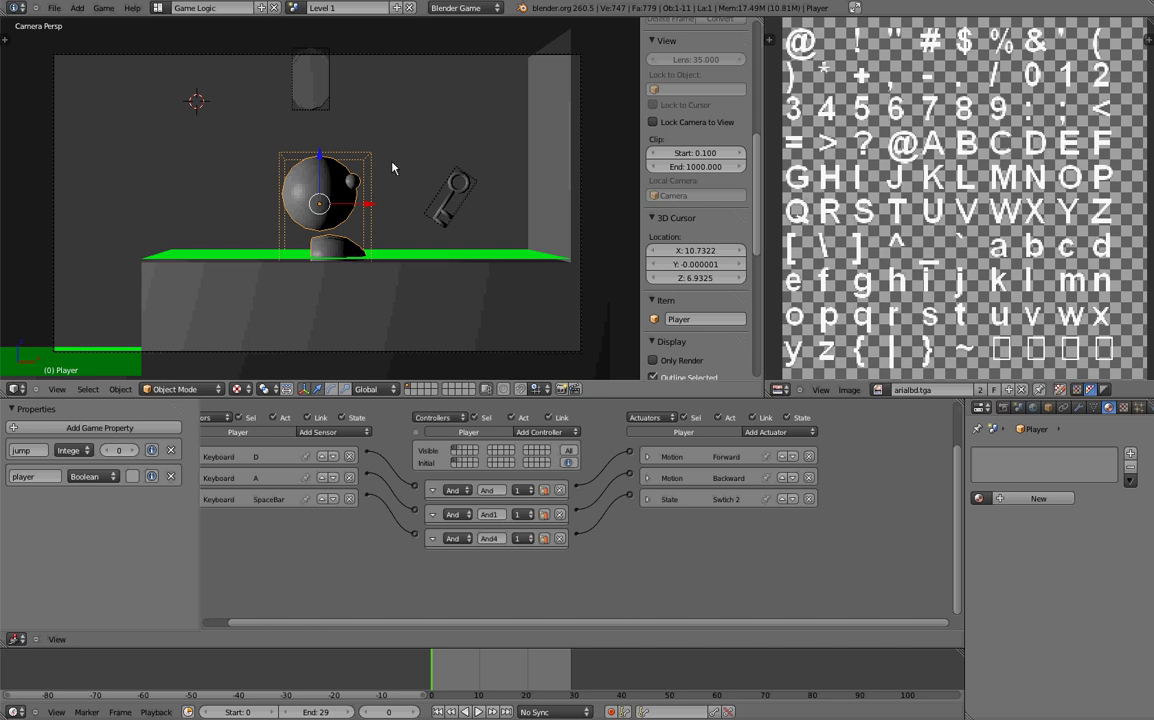
Step: Select the Player and expand the Collision Bounds settings in its physics properties
{"action": "scroll", "coordinate": [392, 168], "scroll_direction": "up", "scroll_amount": 1}
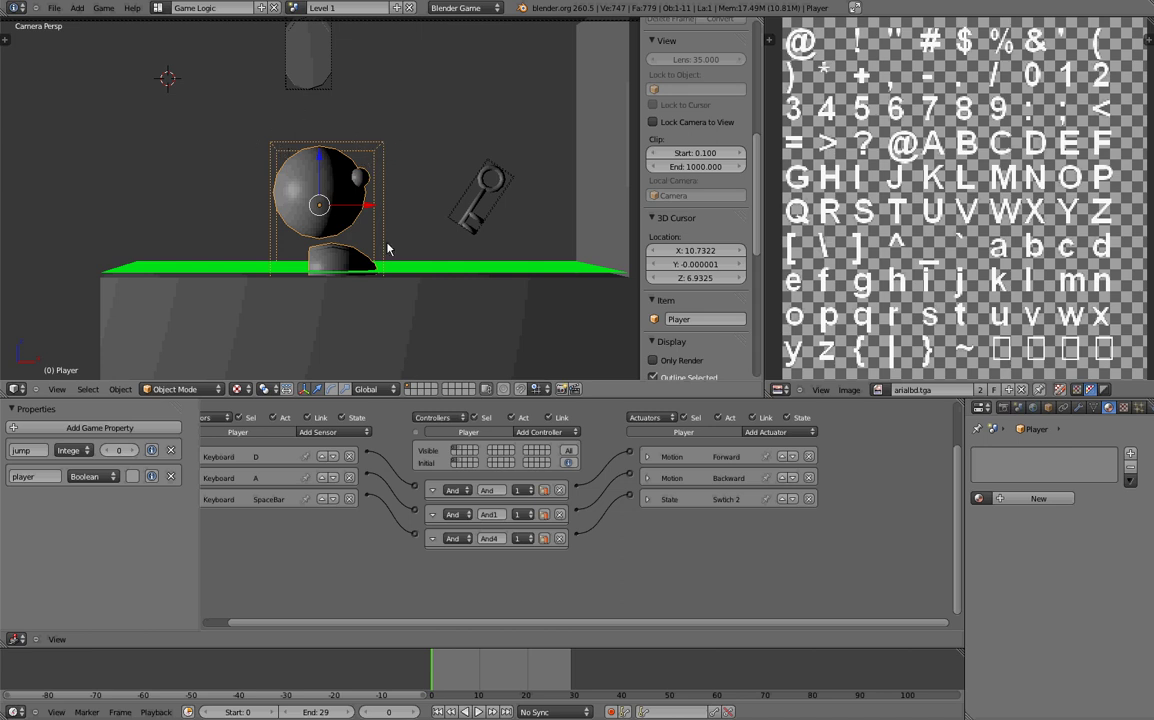
{"action": "right_click", "coordinate": [463, 196]}
{"action": "right_click", "coordinate": [310, 158]}
{"action": "left_click", "coordinate": [1135, 408]}
{"action": "scroll", "coordinate": [1110, 600], "scroll_direction": "down", "scroll_amount": 2}
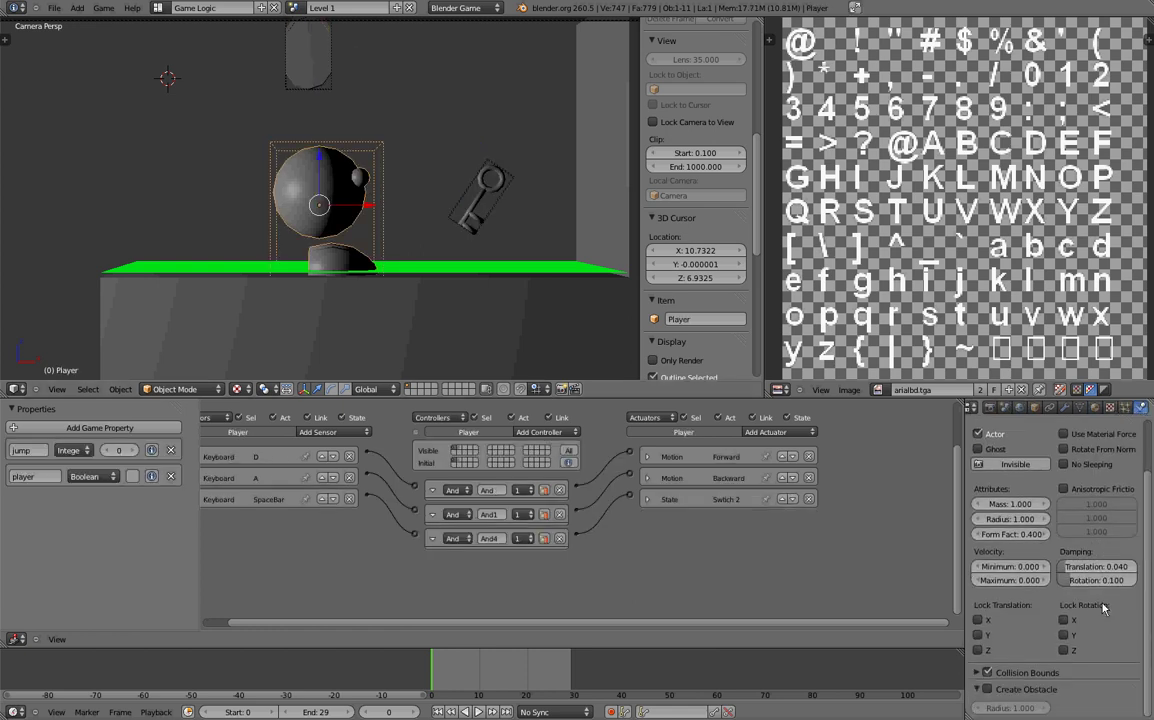
{"action": "scroll", "coordinate": [1077, 540], "scroll_direction": "up", "scroll_amount": 1}
{"action": "scroll", "coordinate": [1074, 542], "scroll_direction": "down", "scroll_amount": 1}
{"action": "left_click", "coordinate": [979, 676]}
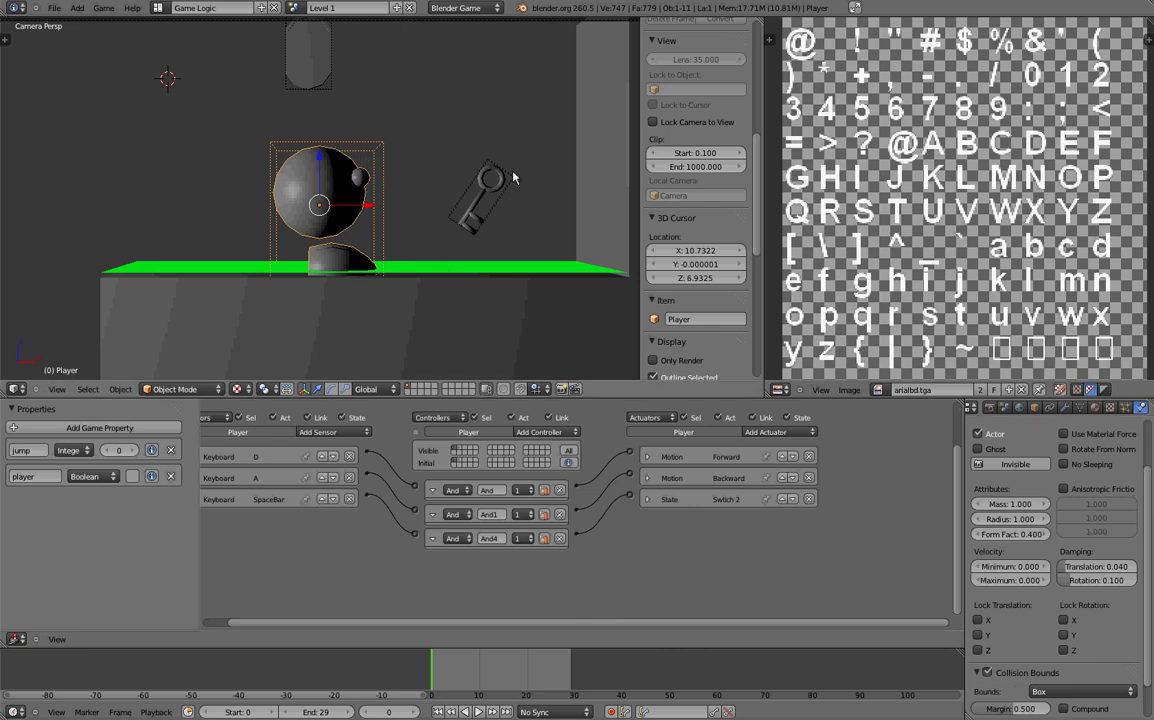
Step: Try rotating the Key's mesh in Edit Mode
{"action": "right_click", "coordinate": [464, 162]}
{"action": "key", "text": "r"}
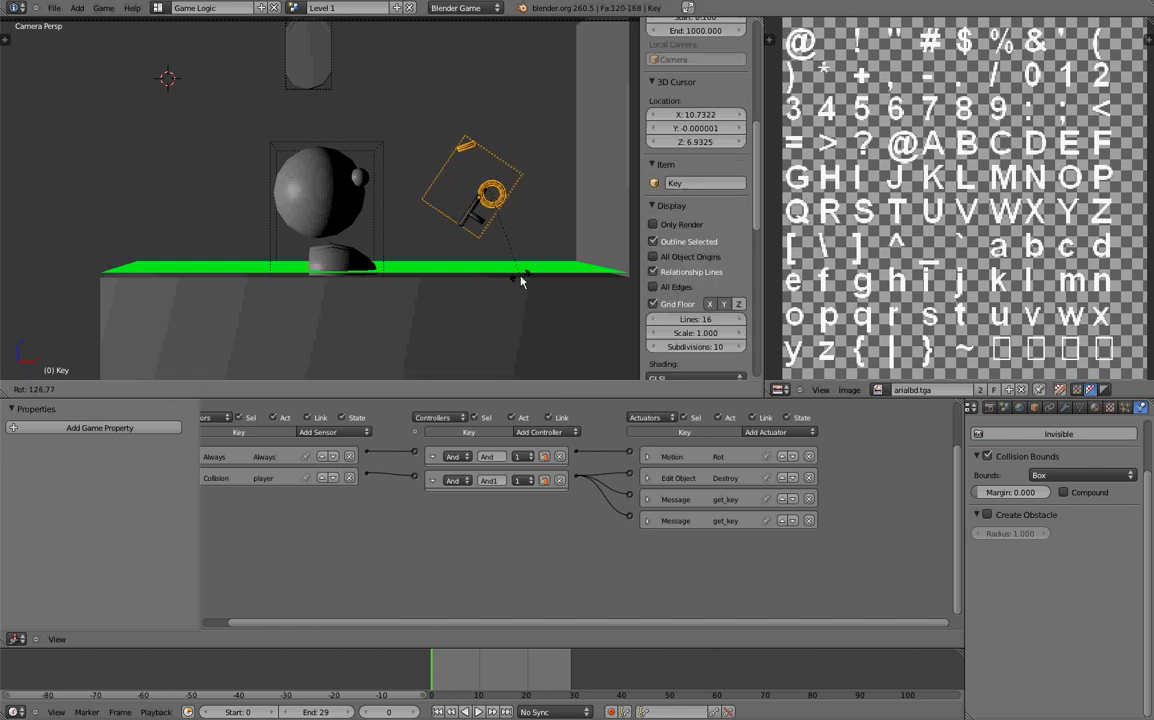
{"action": "left_click", "coordinate": [568, 161]}
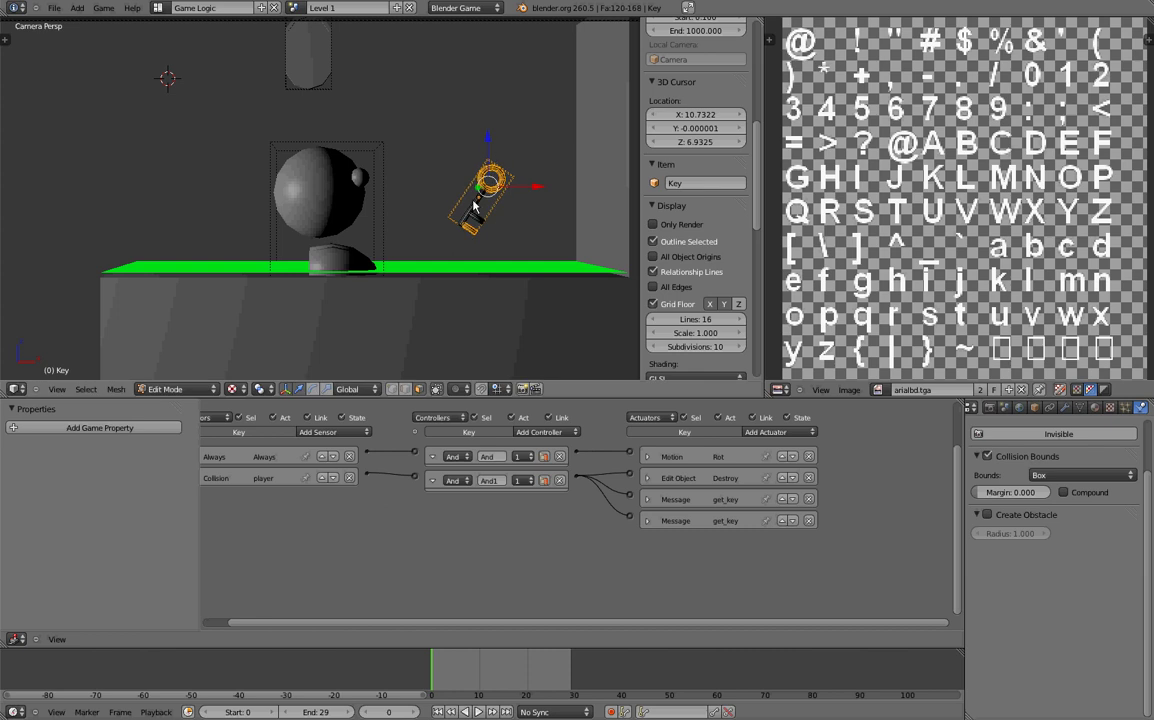
Step: Set the Key's collision bounds to Cylinder
{"action": "scroll", "coordinate": [695, 220], "scroll_direction": "up", "scroll_amount": 3}
{"action": "left_click", "coordinate": [1123, 476]}
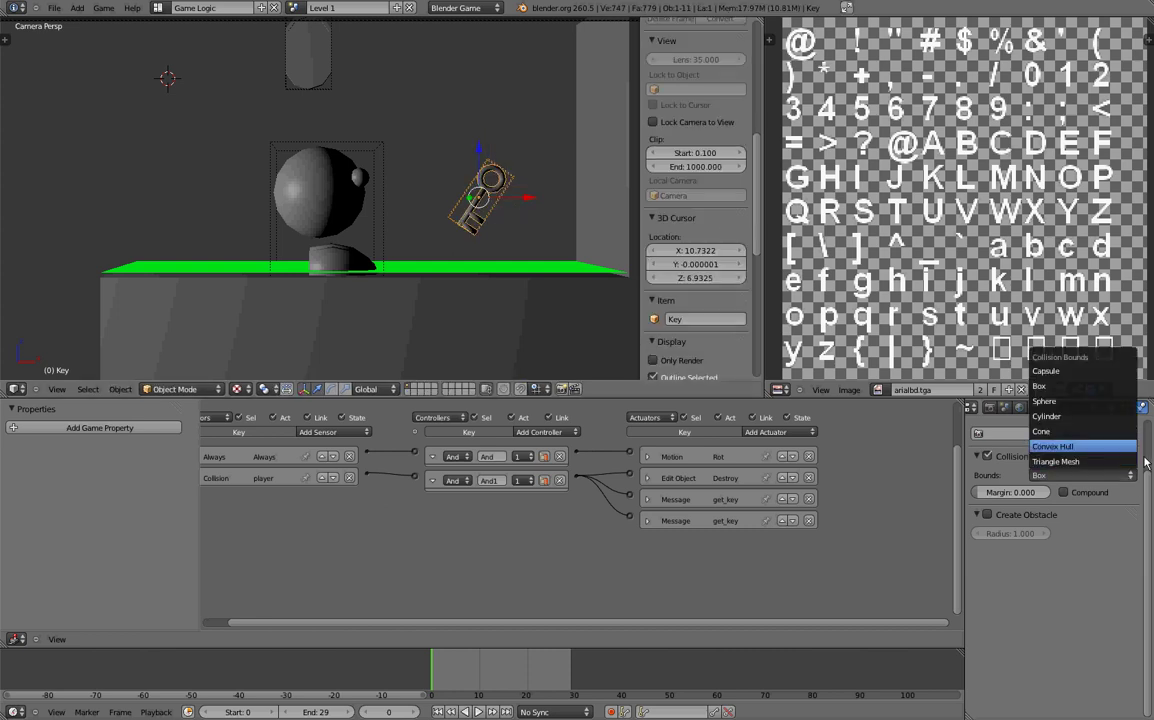
{"action": "left_click", "coordinate": [1084, 478]}
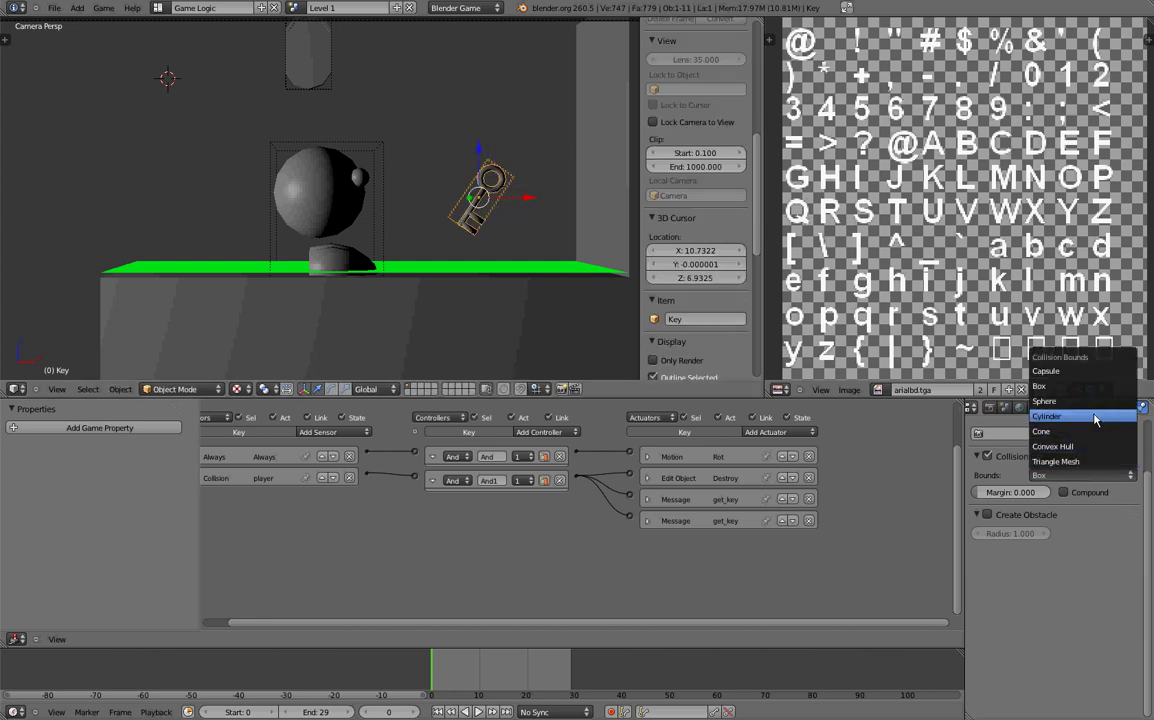
{"action": "left_click", "coordinate": [1096, 418]}
Step: Try rotating the Key in Edit Mode and in Object Mode, and set its collision bounds back to Box
{"action": "key", "text": "Tab"}
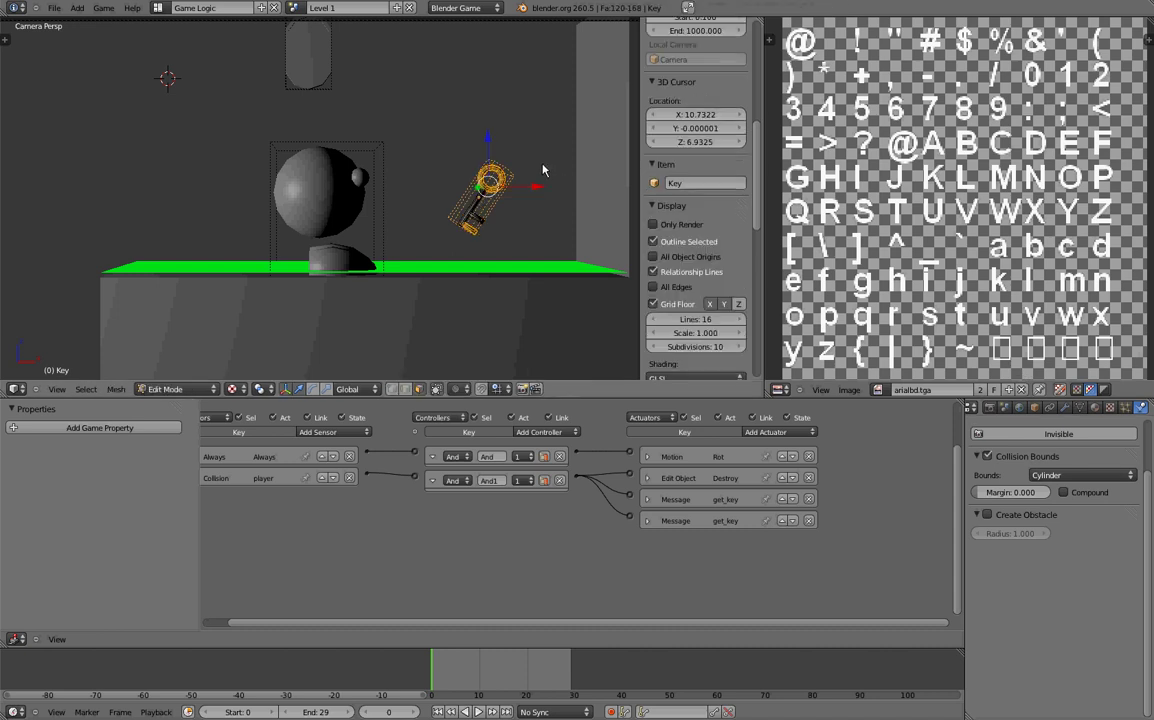
{"action": "key", "text": "r"}
{"action": "right_click", "coordinate": [440, 107]}
{"action": "key", "text": "Tab"}
{"action": "key", "text": "r"}
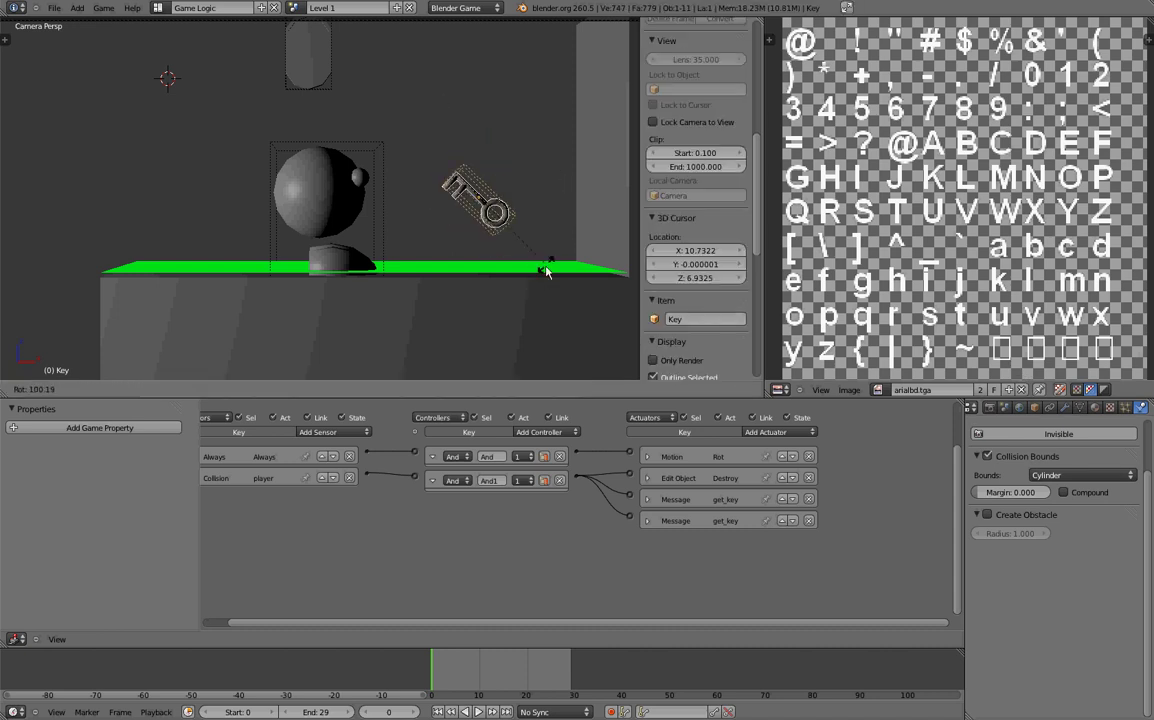
{"action": "key", "text": "Escape"}
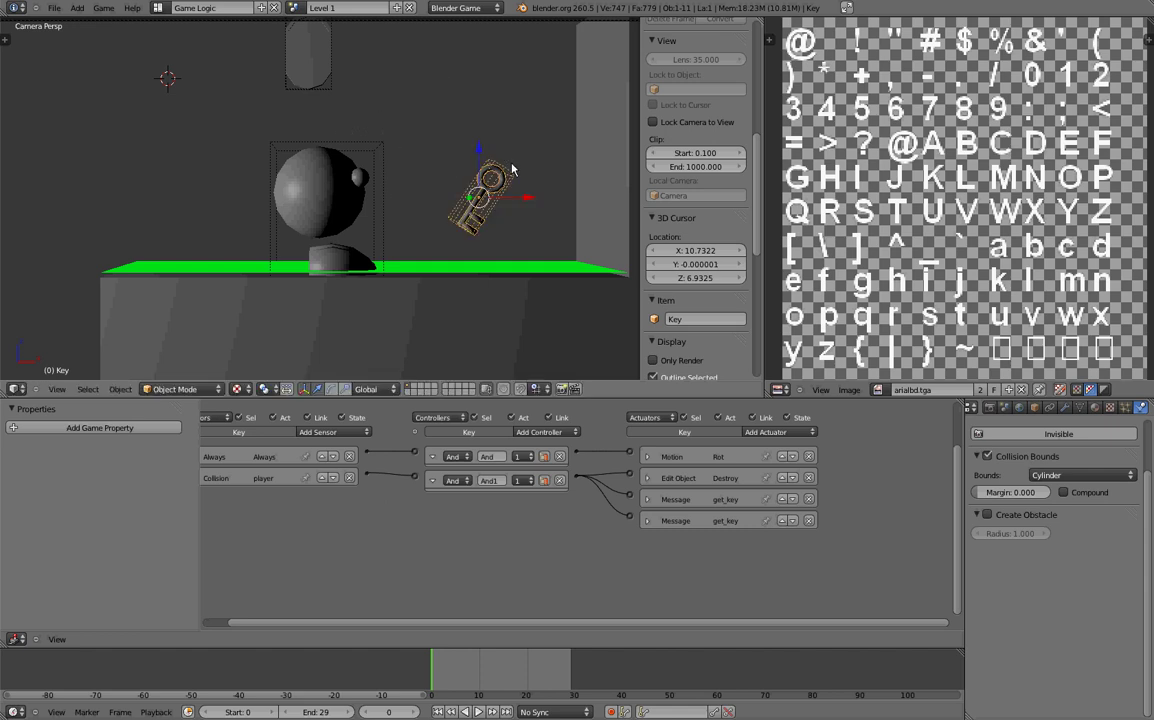
{"action": "left_click", "coordinate": [1083, 476]}
{"action": "left_click", "coordinate": [1067, 387]}
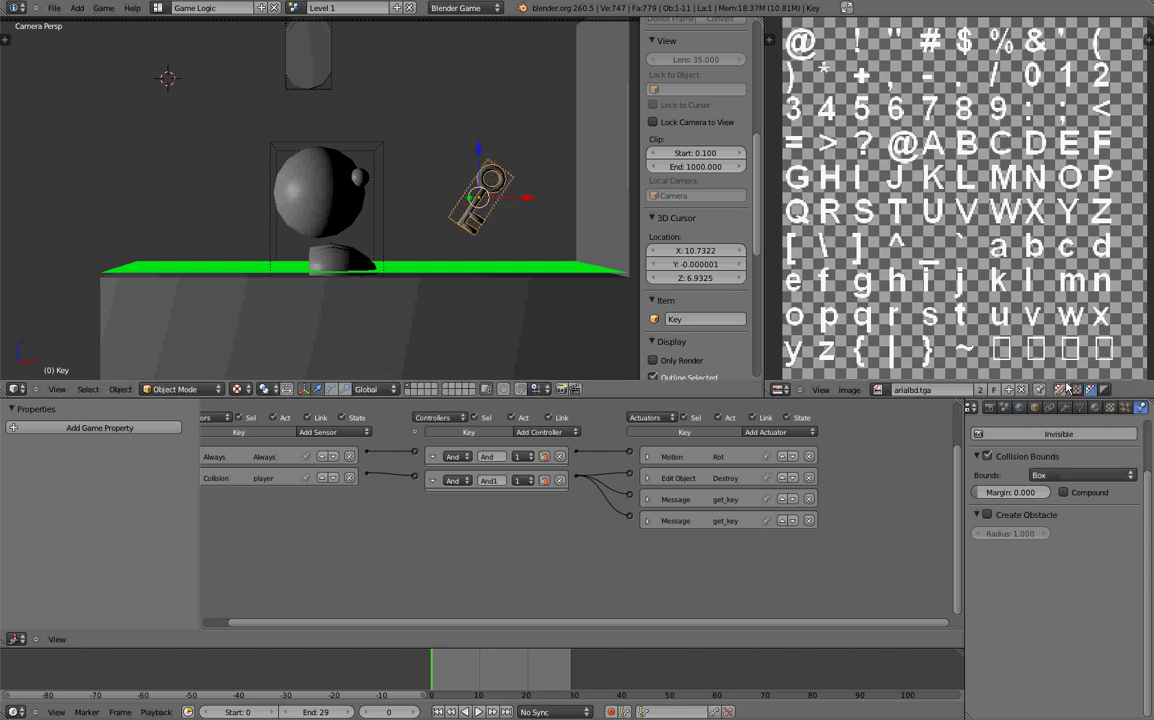
Step: Move the Player_Armature about 7.16 units along the global X axis to just beside the Player
{"action": "right_click", "coordinate": [340, 187]}
{"action": "scroll", "coordinate": [388, 165], "scroll_direction": "down", "scroll_amount": 2}
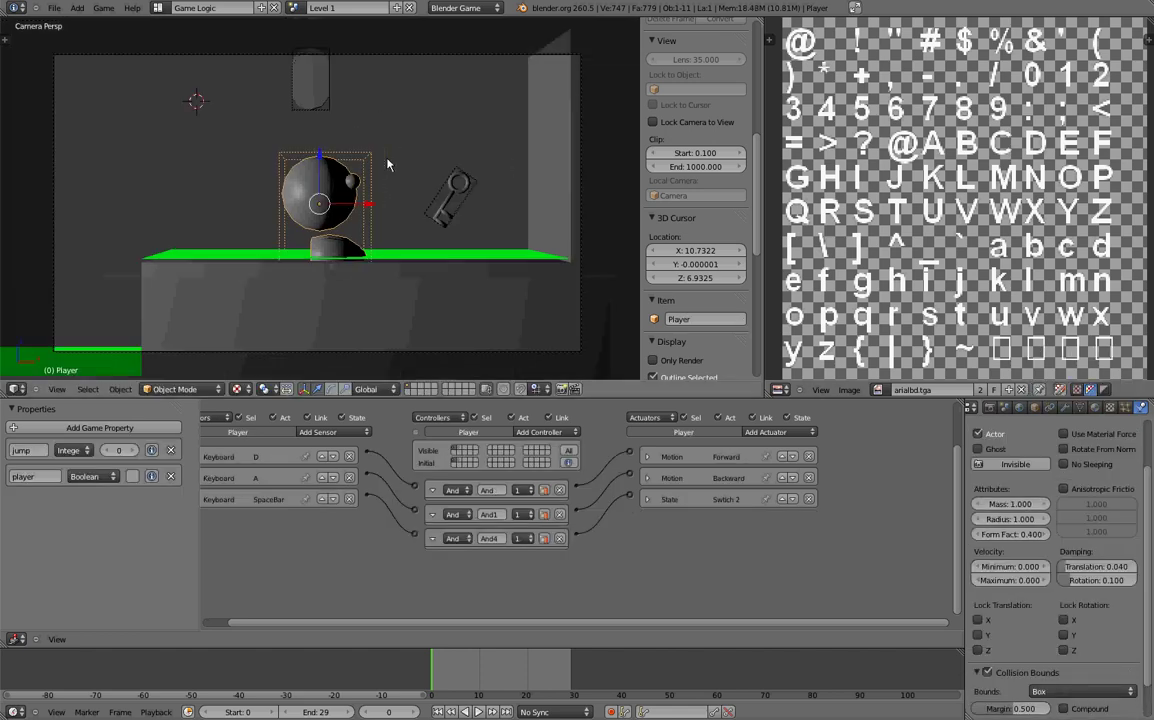
{"action": "scroll", "coordinate": [388, 165], "scroll_direction": "down", "scroll_amount": 4}
{"action": "right_click", "coordinate": [67, 209]}
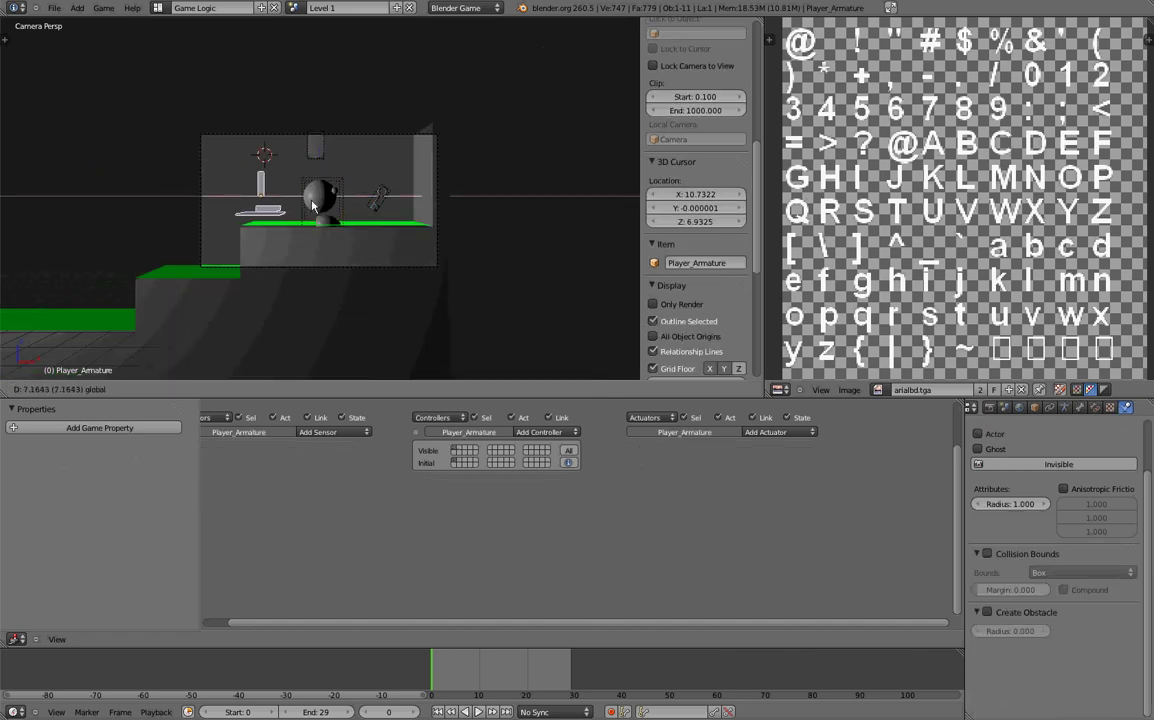
{"action": "scroll", "coordinate": [326, 207], "scroll_direction": "up", "scroll_amount": 4}
{"action": "scroll", "coordinate": [326, 207], "scroll_direction": "up", "scroll_amount": 2}
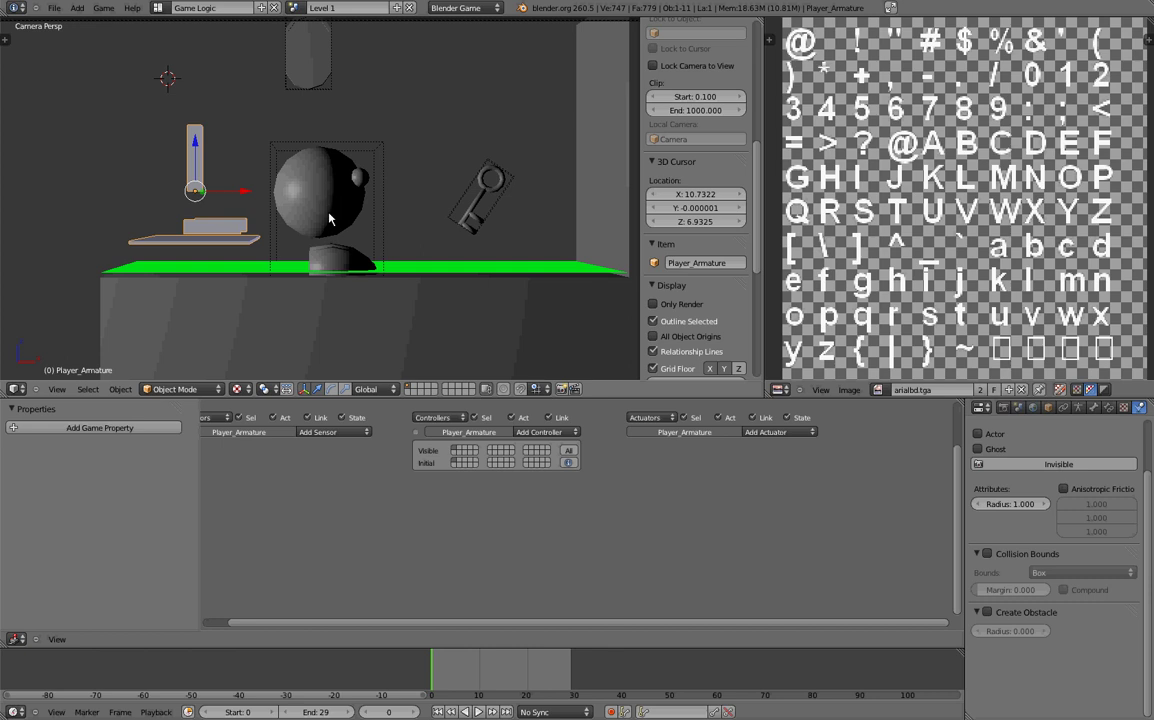
{"action": "right_click", "coordinate": [342, 189]}
{"action": "right_click", "coordinate": [185, 165]}
{"action": "right_click", "coordinate": [334, 197]}
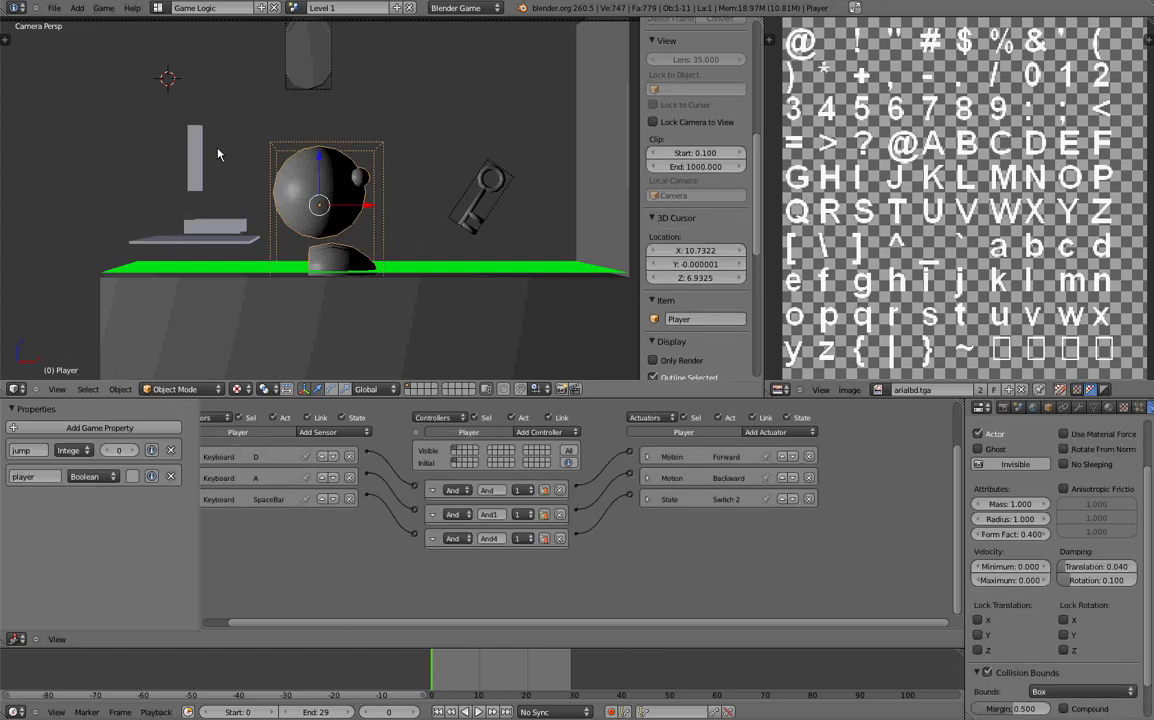
Step: Select the Player_Armature, leave the camera view for an orthographic close-up of the Player, and display the scene in wireframe
{"action": "right_click", "coordinate": [192, 128]}
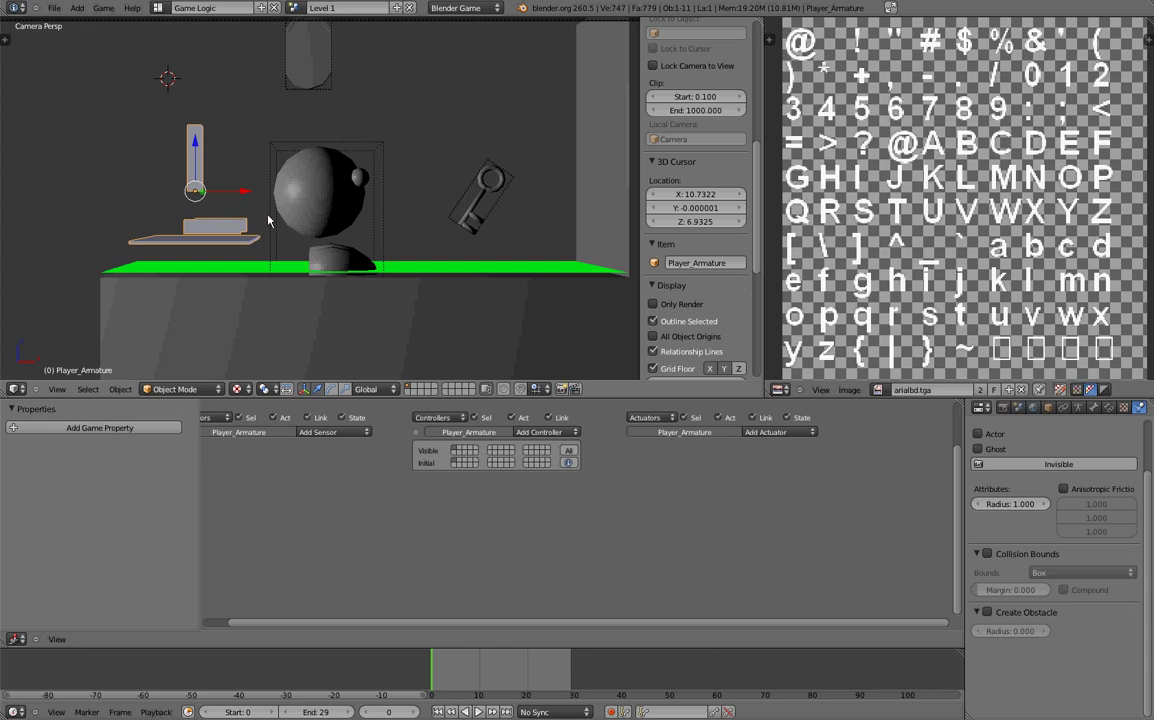
{"action": "key", "text": "KP_0"}
{"action": "scroll", "coordinate": [301, 209], "scroll_direction": "down", "scroll_amount": 7}
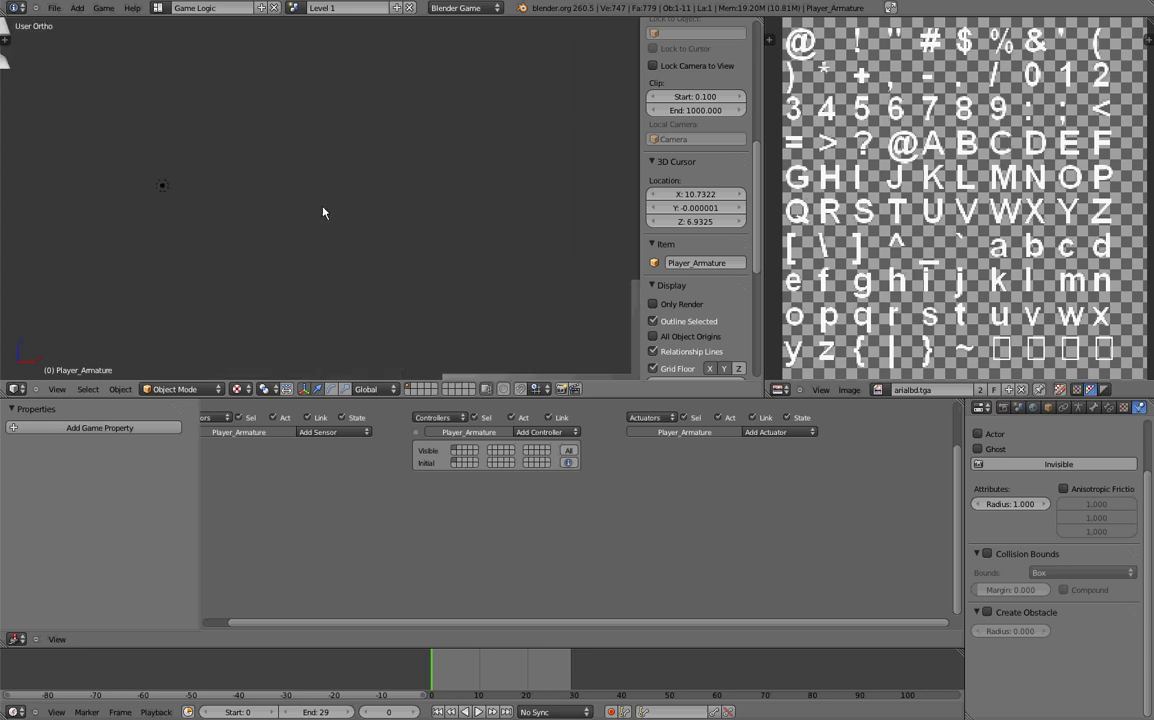
{"action": "middle_click_drag", "start_coordinate": [465, 206], "coordinate": [160, 152], "text": "shift"}
{"action": "scroll", "coordinate": [322, 162], "scroll_direction": "up", "scroll_amount": 4}
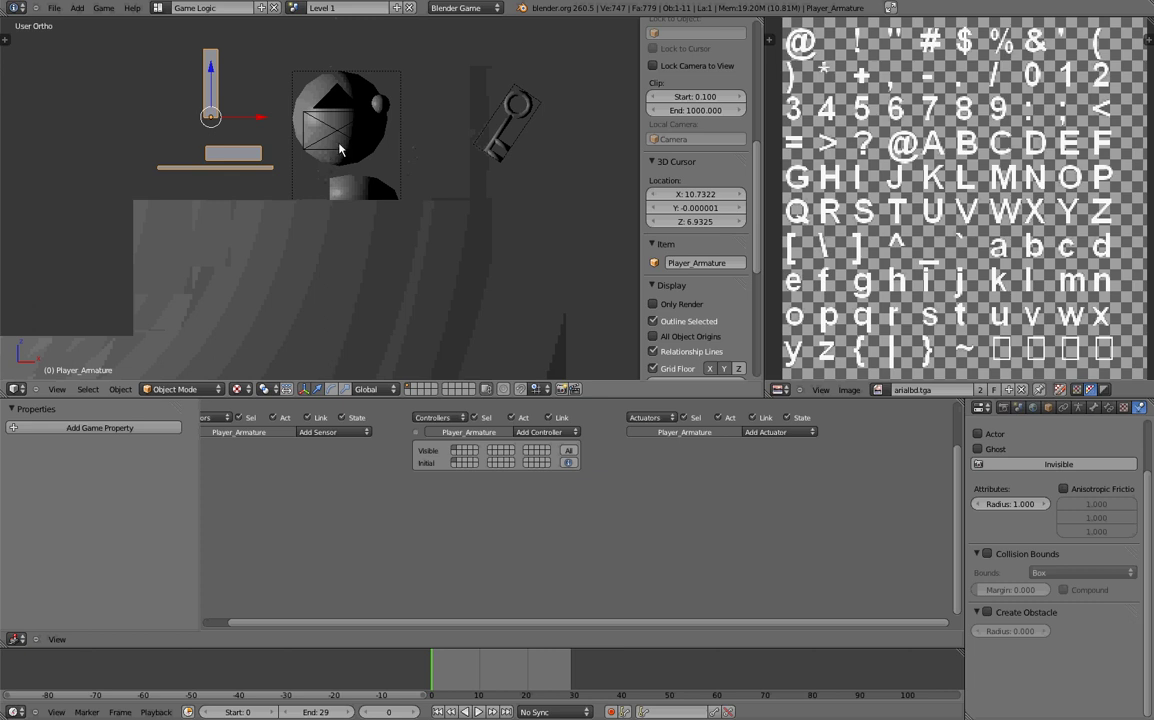
{"action": "middle_click_drag", "start_coordinate": [357, 146], "coordinate": [335, 213], "text": "shift"}
{"action": "scroll", "coordinate": [335, 218], "scroll_direction": "up", "scroll_amount": 2}
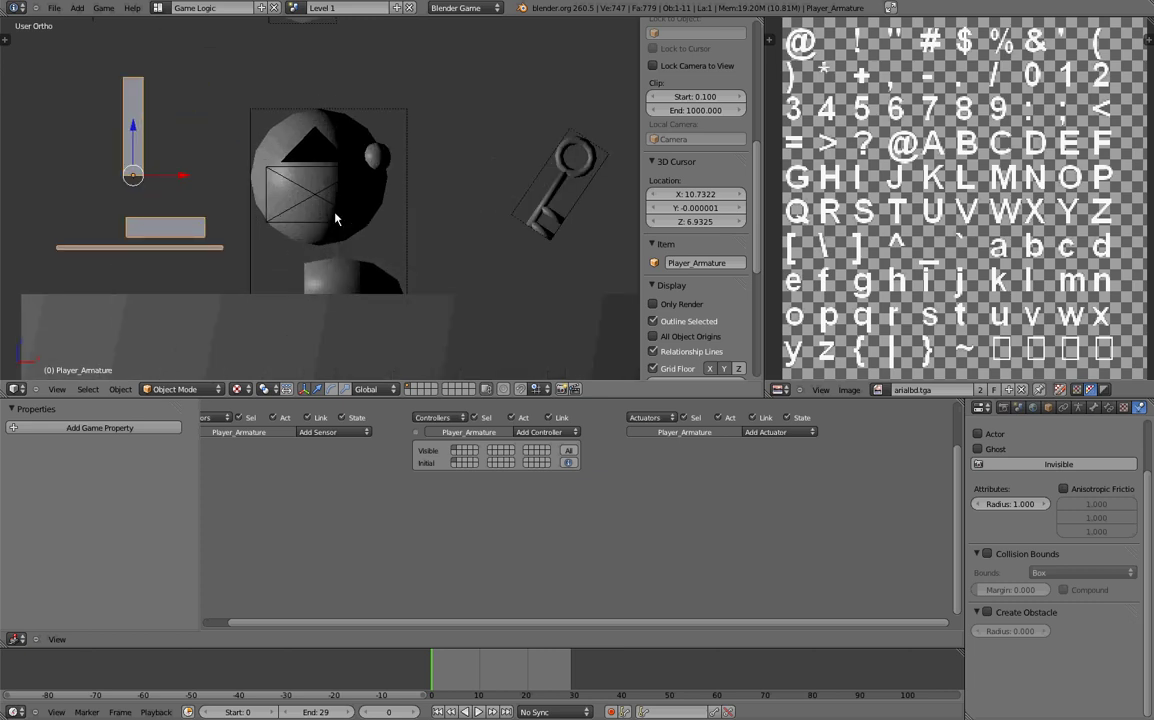
{"action": "key", "text": "z"}
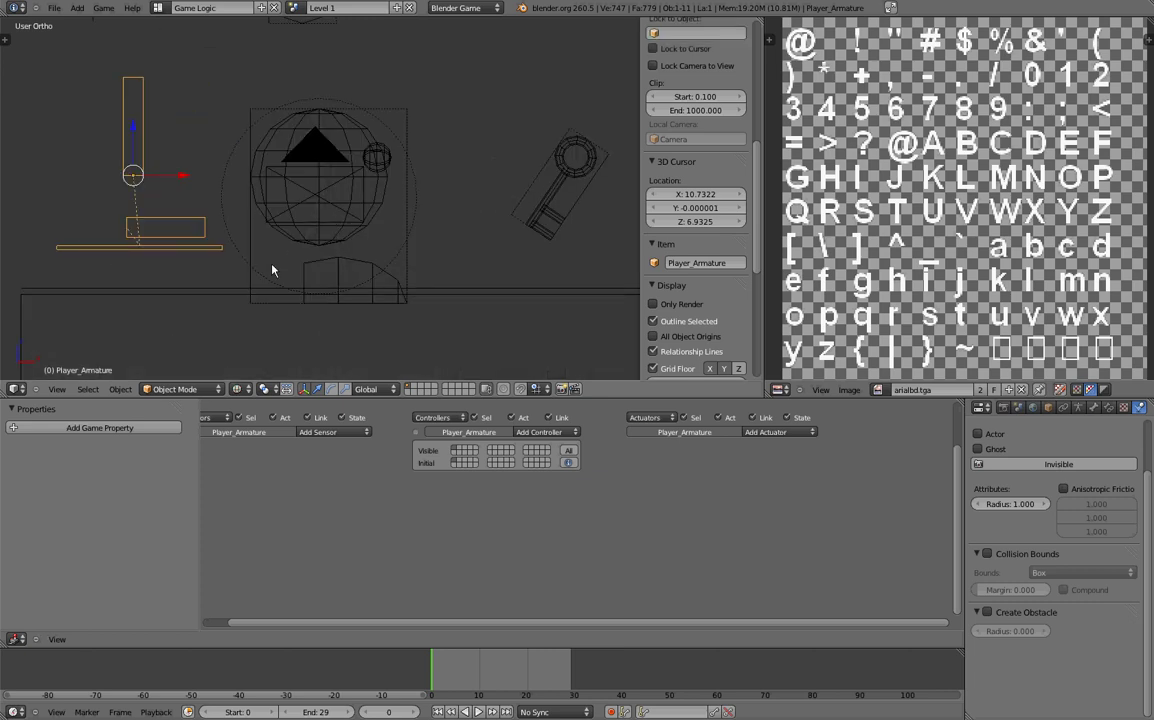
Step: Move the Player_Armature about 1.93 units in X and -0.59 in Z into the Player mesh, and nudge it to fit
{"action": "scroll", "coordinate": [301, 234], "scroll_direction": "up", "scroll_amount": 2}
{"action": "key", "text": "g"}
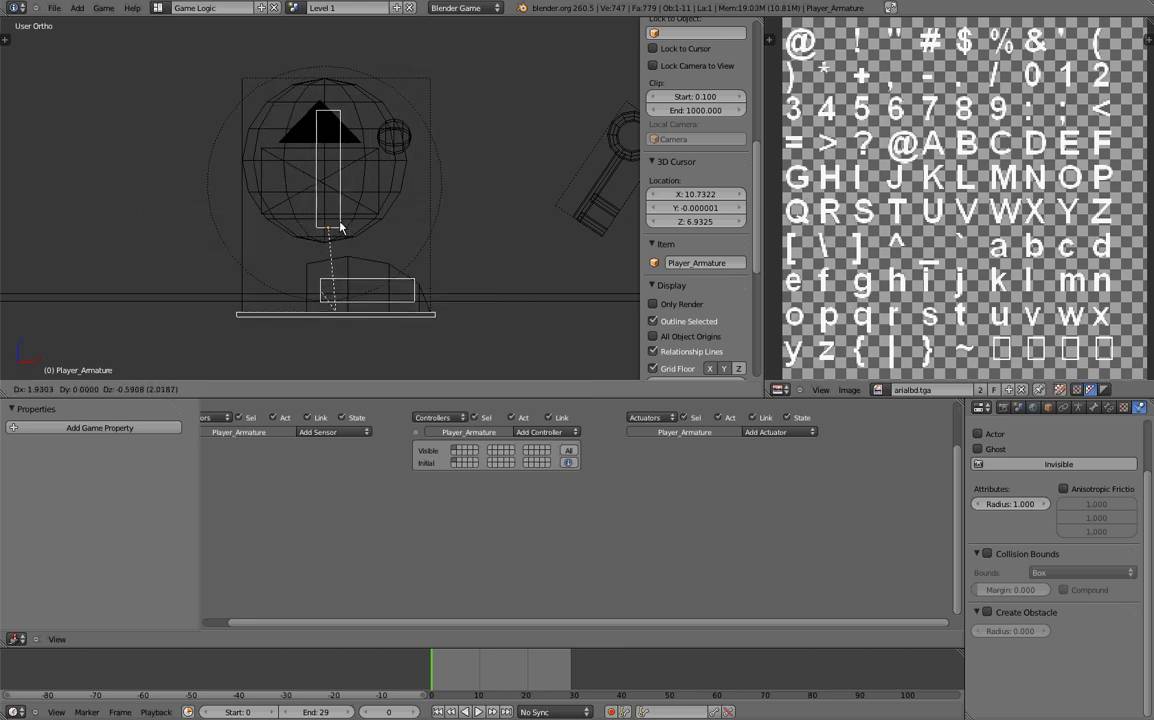
{"action": "left_click", "coordinate": [335, 226]}
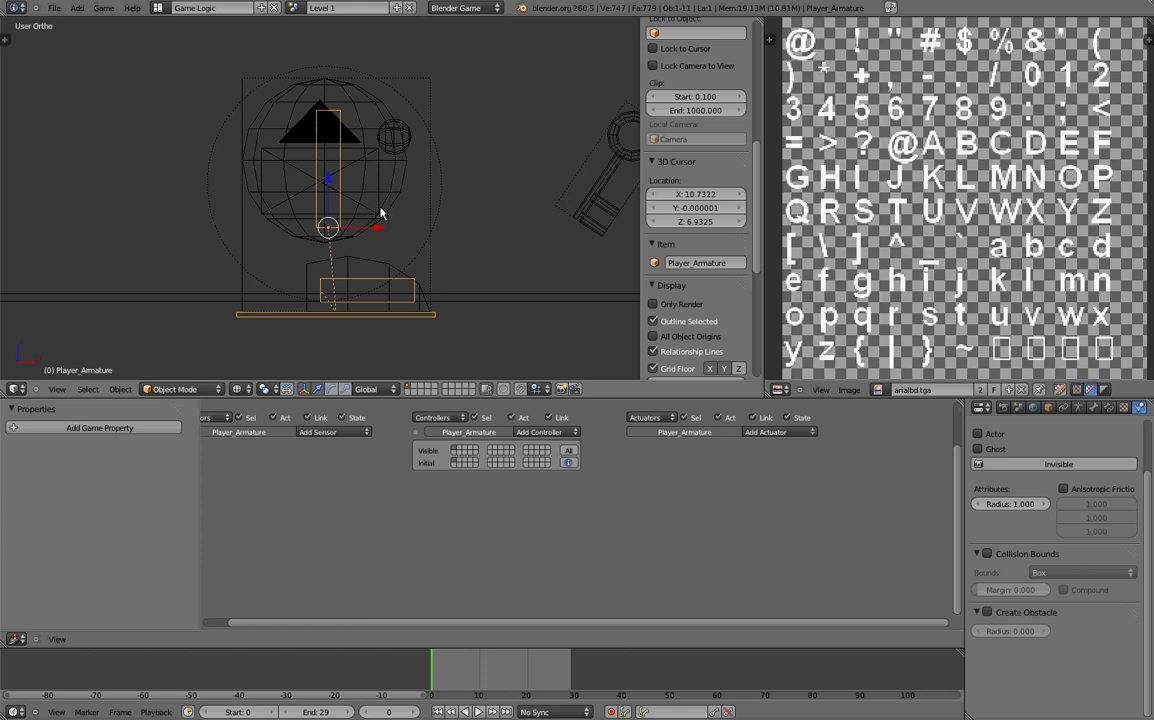
{"action": "key", "text": "g"}
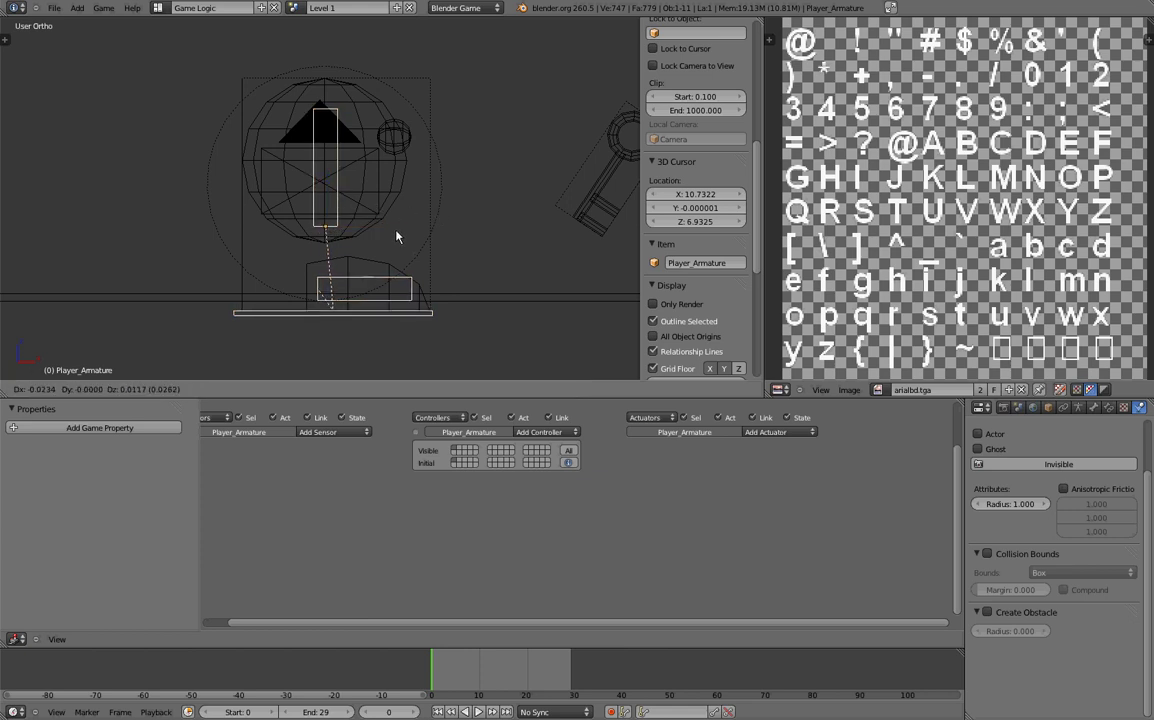
{"action": "left_click", "coordinate": [397, 238]}
Step: Parent the Player mesh to the Player_Armature using Armature Deform with Automatic Weights
{"action": "middle_click_drag", "start_coordinate": [438, 178], "coordinate": [292, 247]}
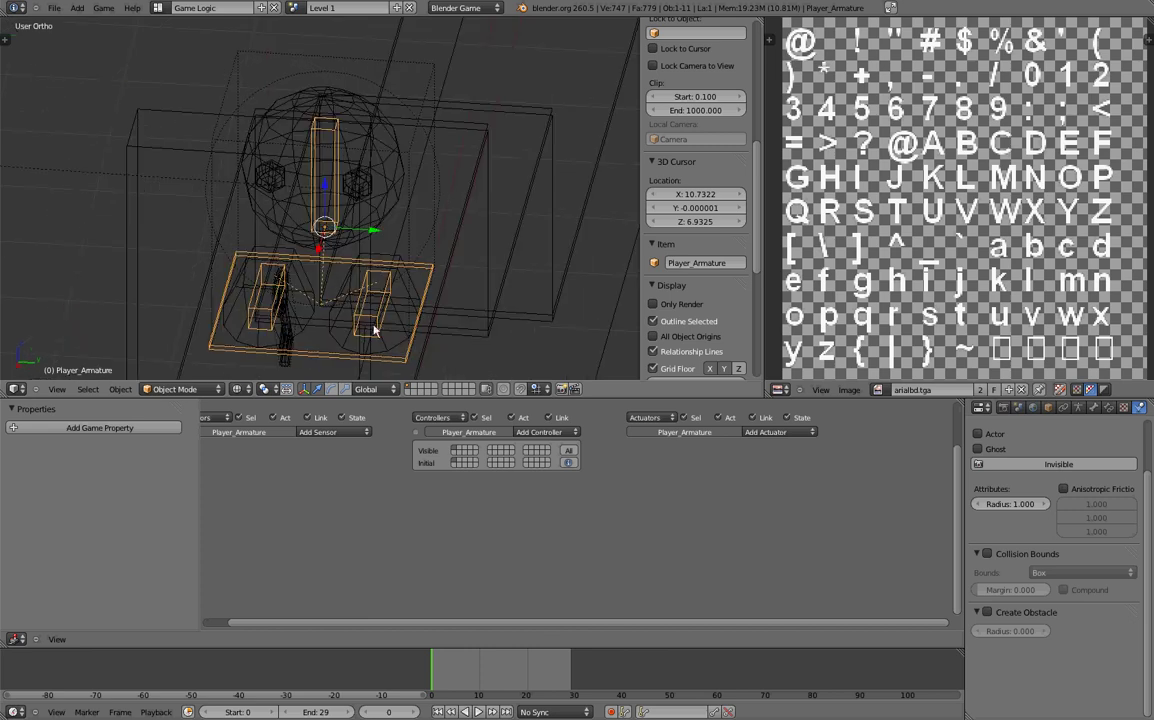
{"action": "right_click", "coordinate": [352, 286]}
{"action": "middle_click_drag", "start_coordinate": [436, 288], "coordinate": [522, 250]}
{"action": "key", "text": "KP_1"}
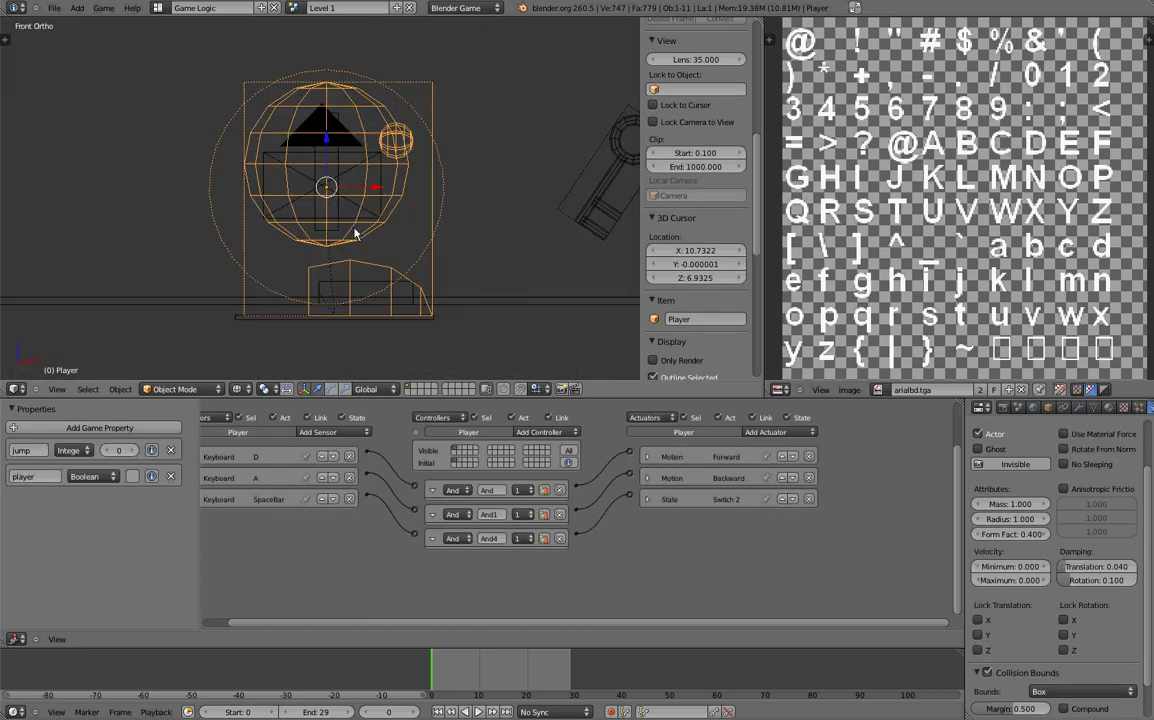
{"action": "right_click", "coordinate": [373, 287]}
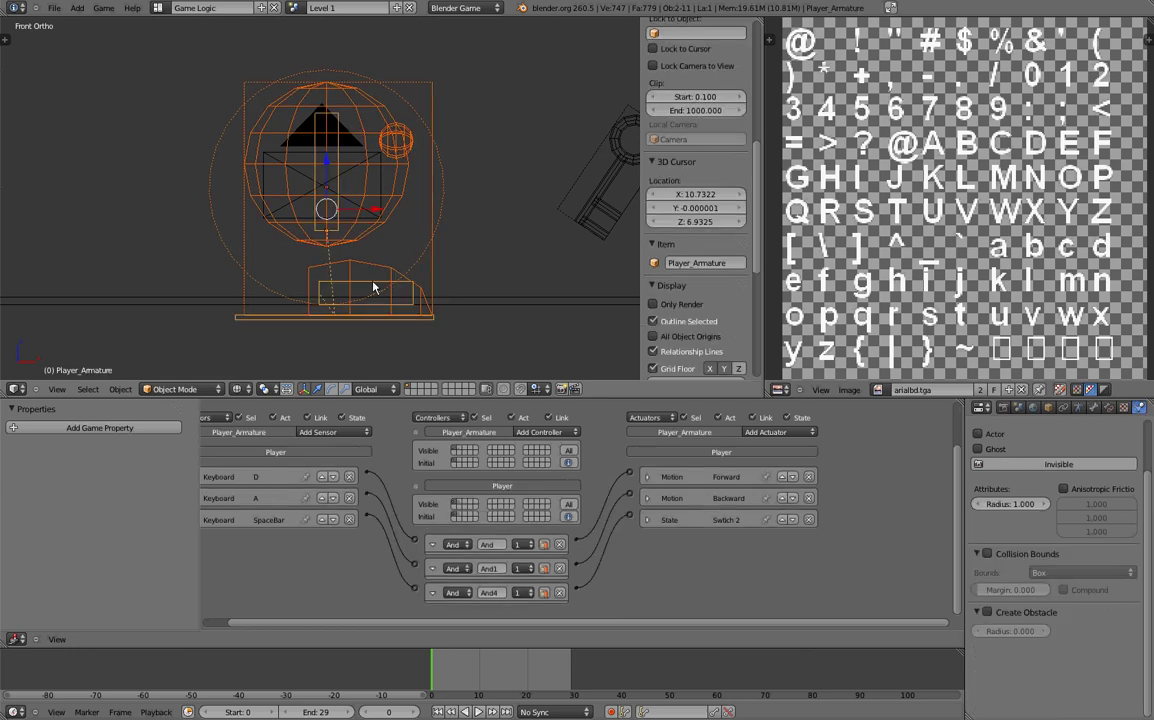
{"action": "key", "text": "ctrl+p"}
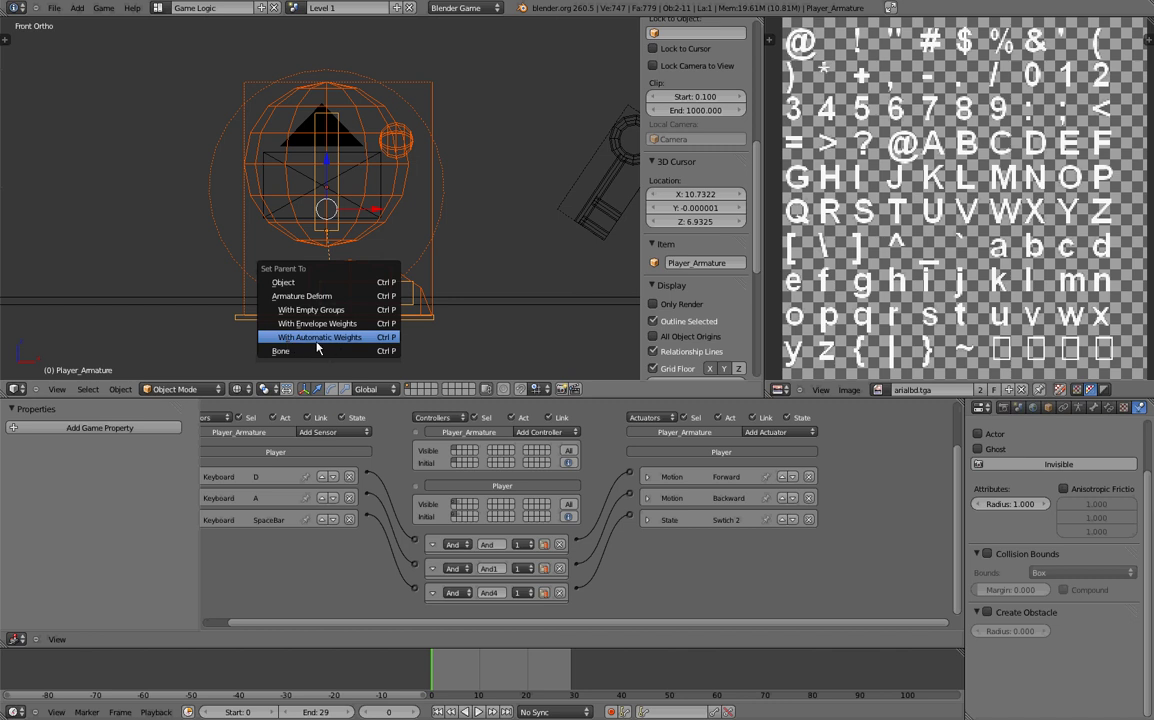
{"action": "left_click", "coordinate": [349, 338]}
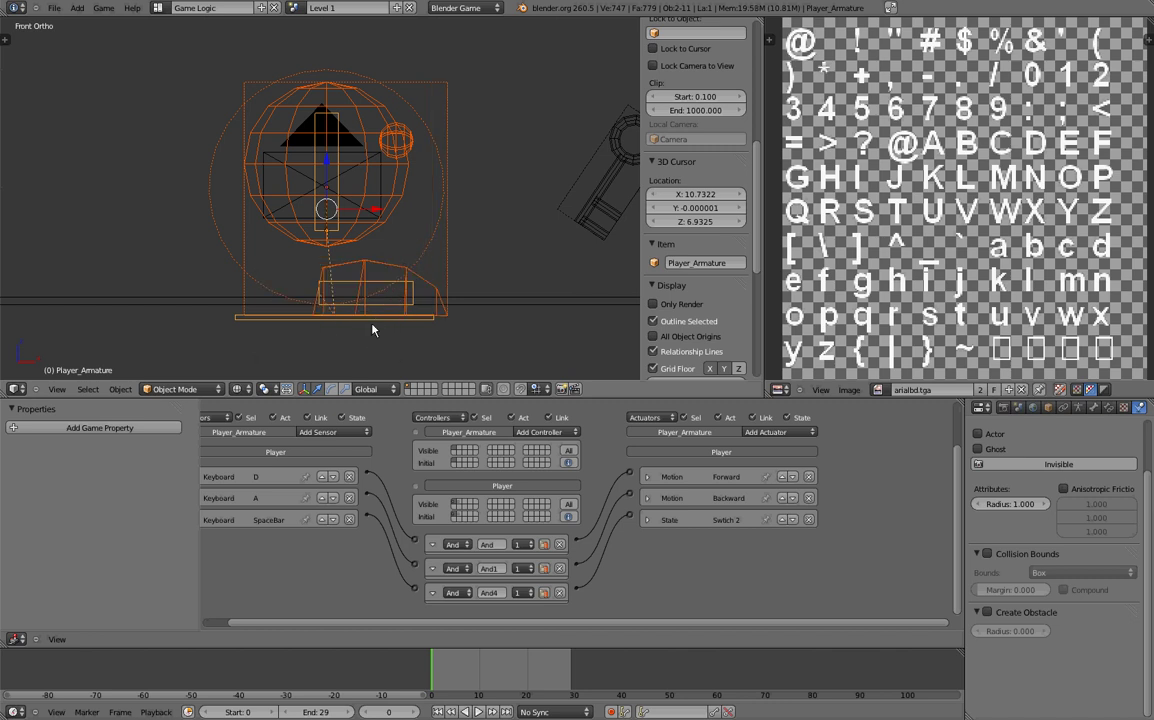
Step: Try moving the Player_Armature alone to test that the Player mesh follows it
{"action": "right_click", "coordinate": [374, 322]}
{"action": "key", "text": "g"}
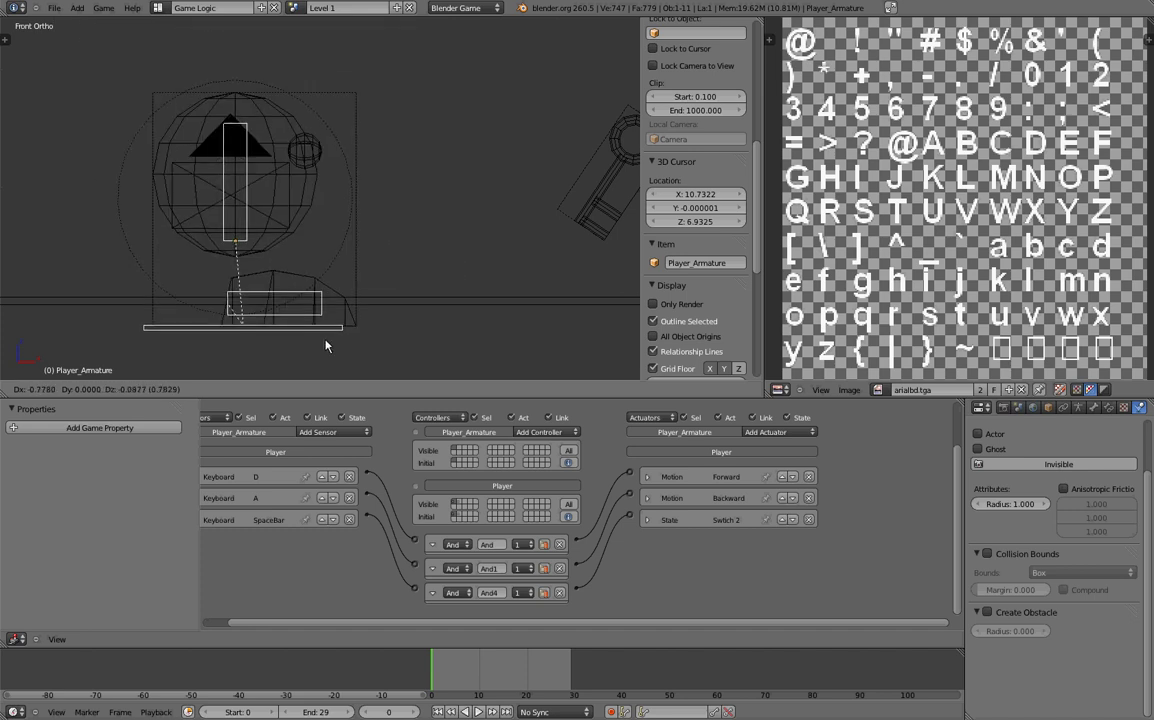
{"action": "key", "text": "Escape"}
Step: Change the UV/Image Editor to a DopeSheet, split that area horizontally, and make the larger lower part a Graph Editor
{"action": "left_click", "coordinate": [779, 389]}
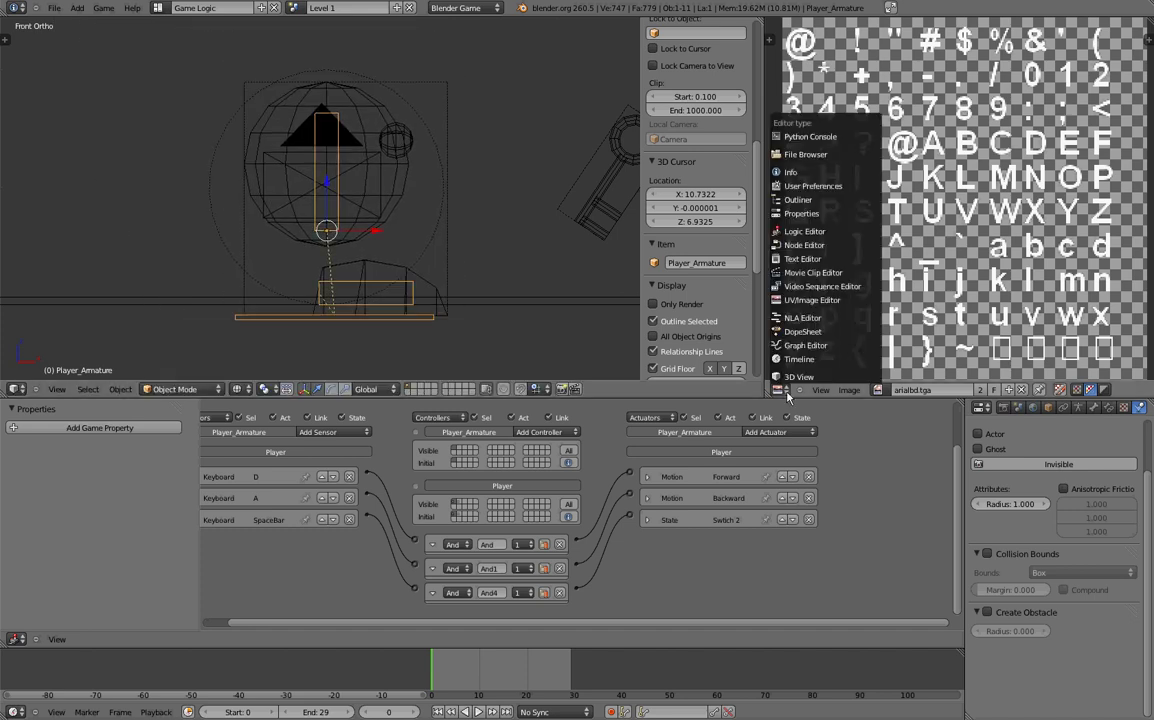
{"action": "left_click", "coordinate": [804, 332]}
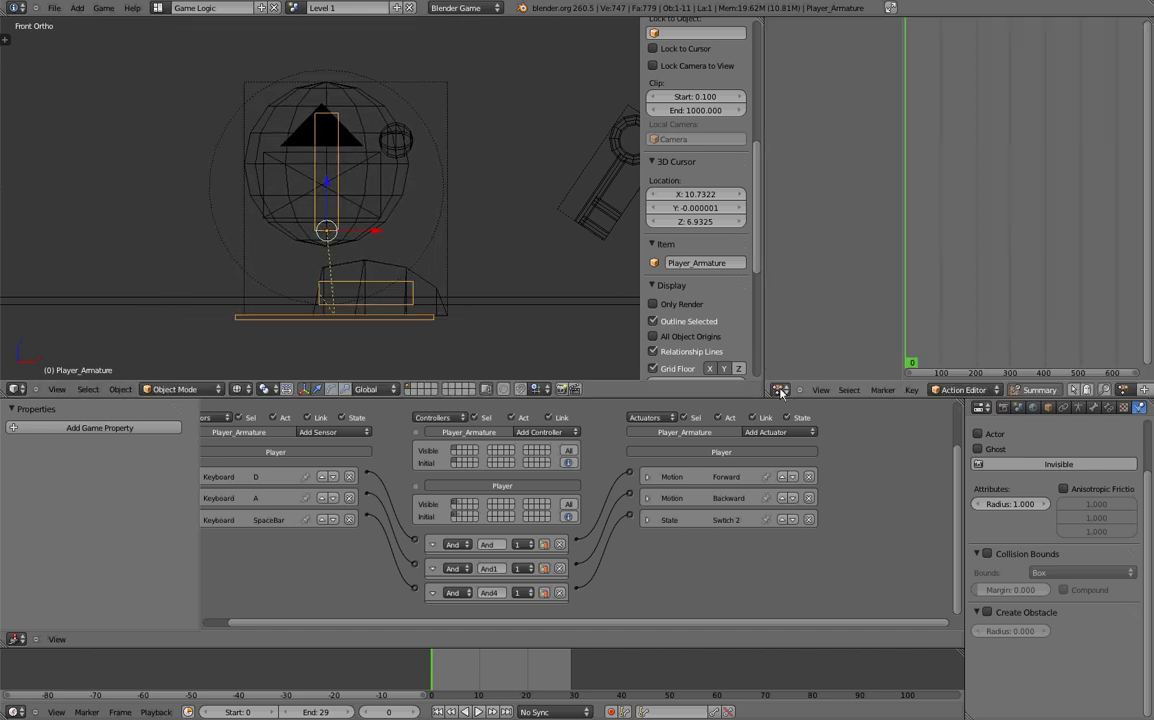
{"action": "left_click_drag", "start_coordinate": [780, 394], "coordinate": [788, 82]}
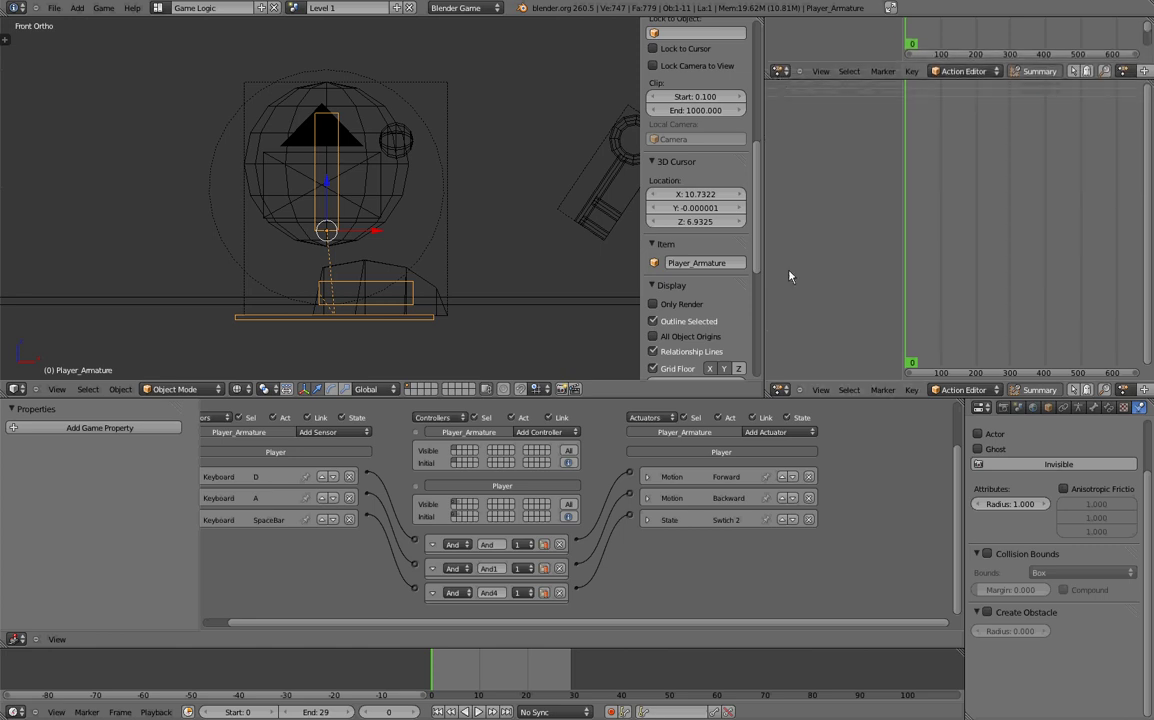
{"action": "left_click", "coordinate": [779, 389]}
{"action": "left_click", "coordinate": [800, 343]}
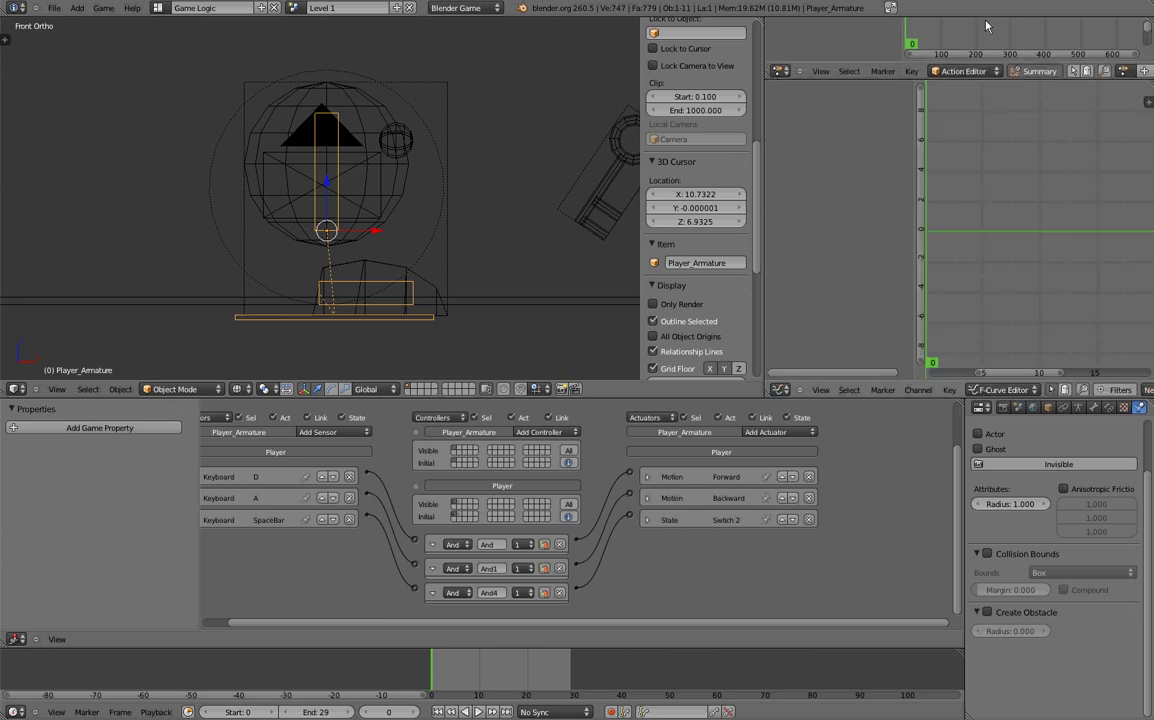
Step: Assign the Walk action to the Player_Armature in the Action Editor and scrub the timeline to frame 18 to preview it
{"action": "middle_click_drag", "start_coordinate": [990, 73], "coordinate": [962, 73]}
{"action": "scroll", "coordinate": [963, 72], "scroll_direction": "down", "scroll_amount": 1}
{"action": "left_click", "coordinate": [922, 71]}
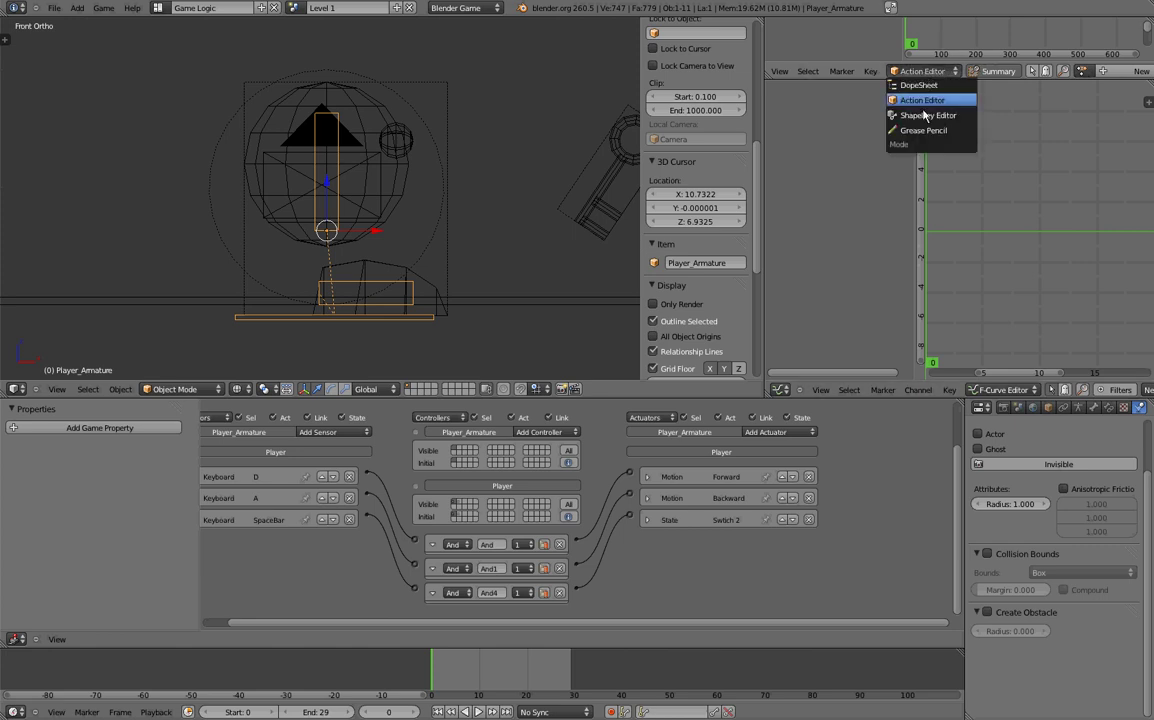
{"action": "left_click", "coordinate": [1082, 71]}
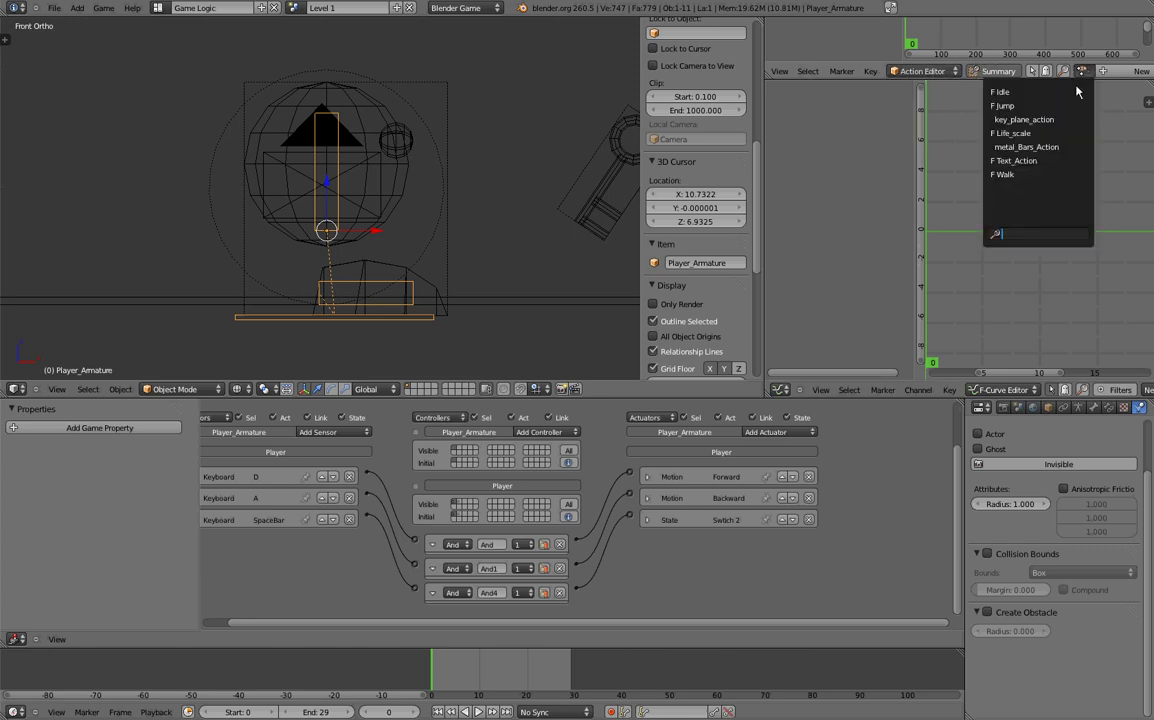
{"action": "left_click", "coordinate": [1040, 175]}
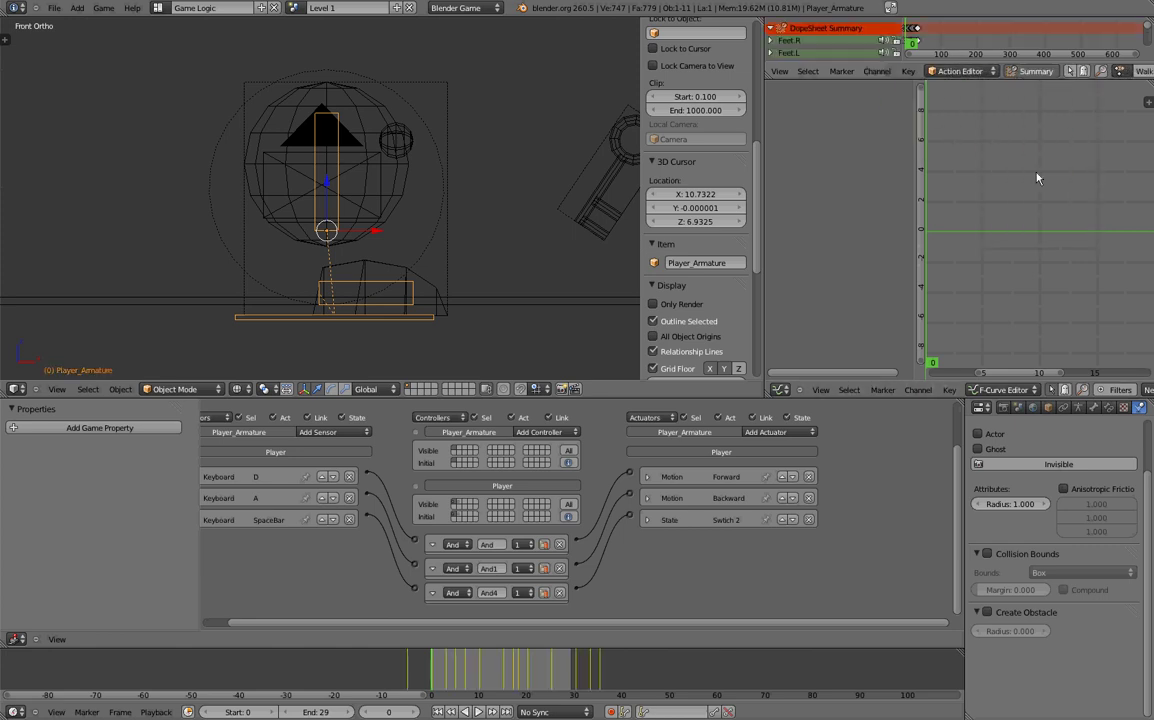
{"action": "left_click_drag", "start_coordinate": [458, 662], "coordinate": [518, 658]}
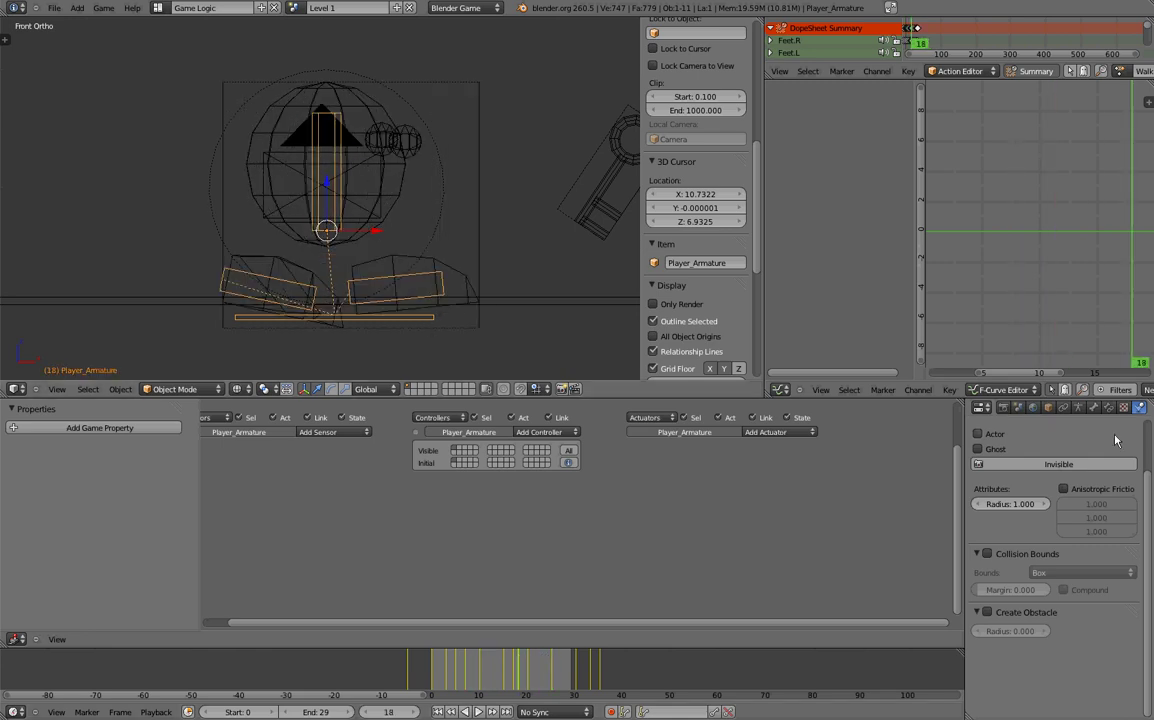
Step: Inspect the Player mesh's Armature modifier, and reselect the Player_Armature
{"action": "right_click", "coordinate": [375, 183]}
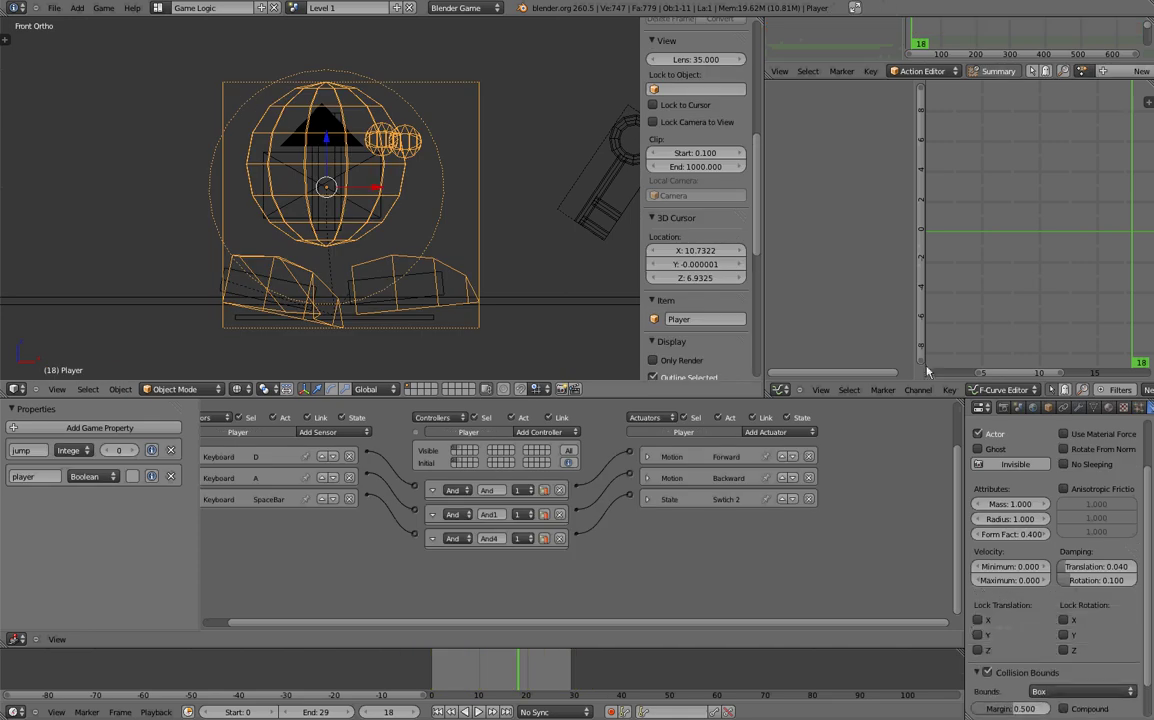
{"action": "left_click", "coordinate": [1078, 407]}
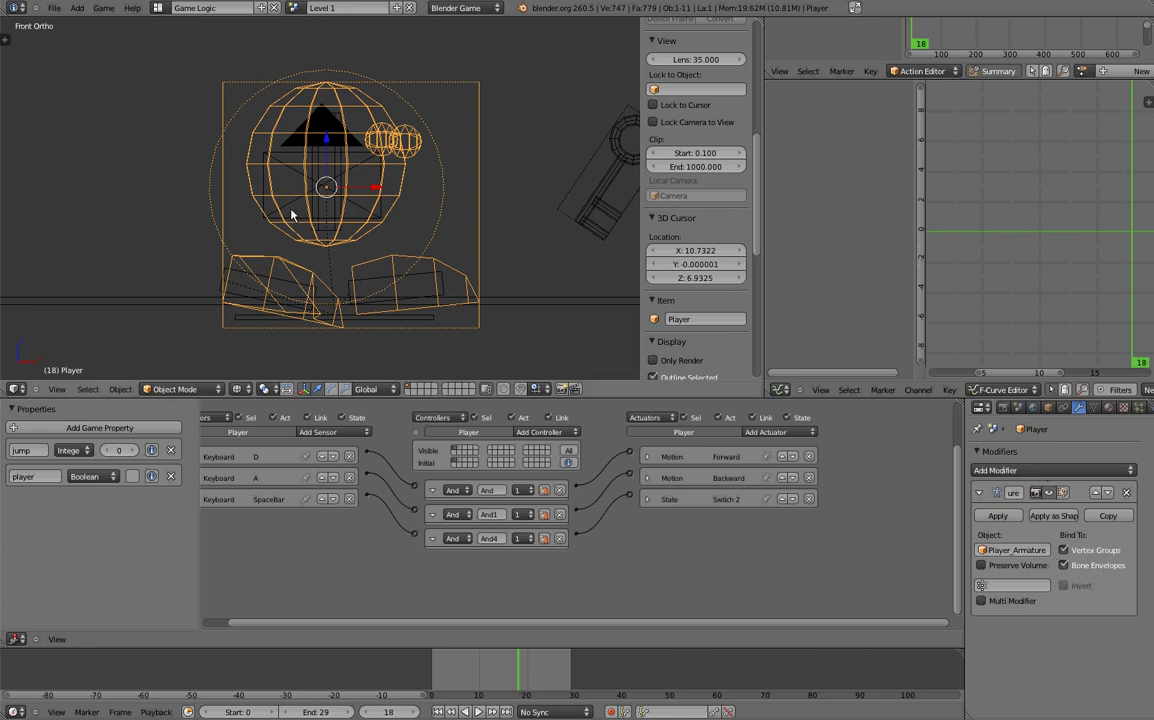
{"action": "right_click", "coordinate": [336, 226]}
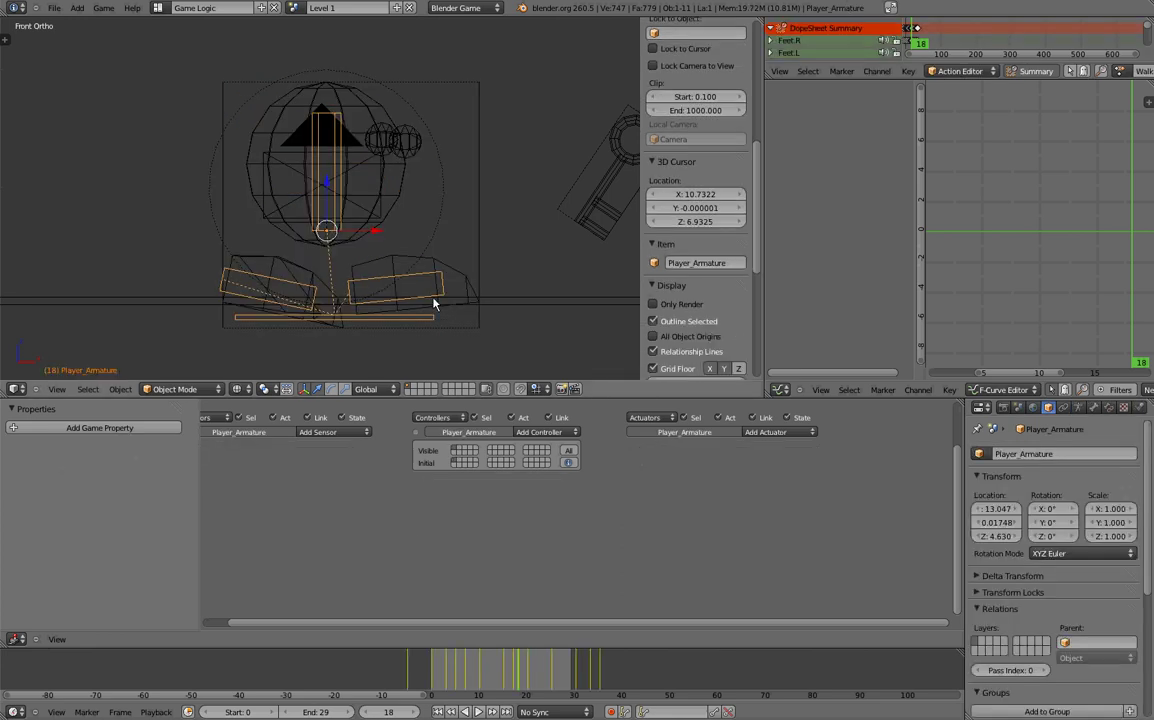
Step: Switch the Player_Armature's action to Jump and return the current frame to 0
{"action": "left_click", "coordinate": [1119, 71]}
{"action": "left_click", "coordinate": [1085, 106]}
{"action": "scroll", "coordinate": [1108, 228], "scroll_direction": "down", "scroll_amount": 2}
{"action": "left_click_drag", "start_coordinate": [1108, 230], "coordinate": [944, 252]}
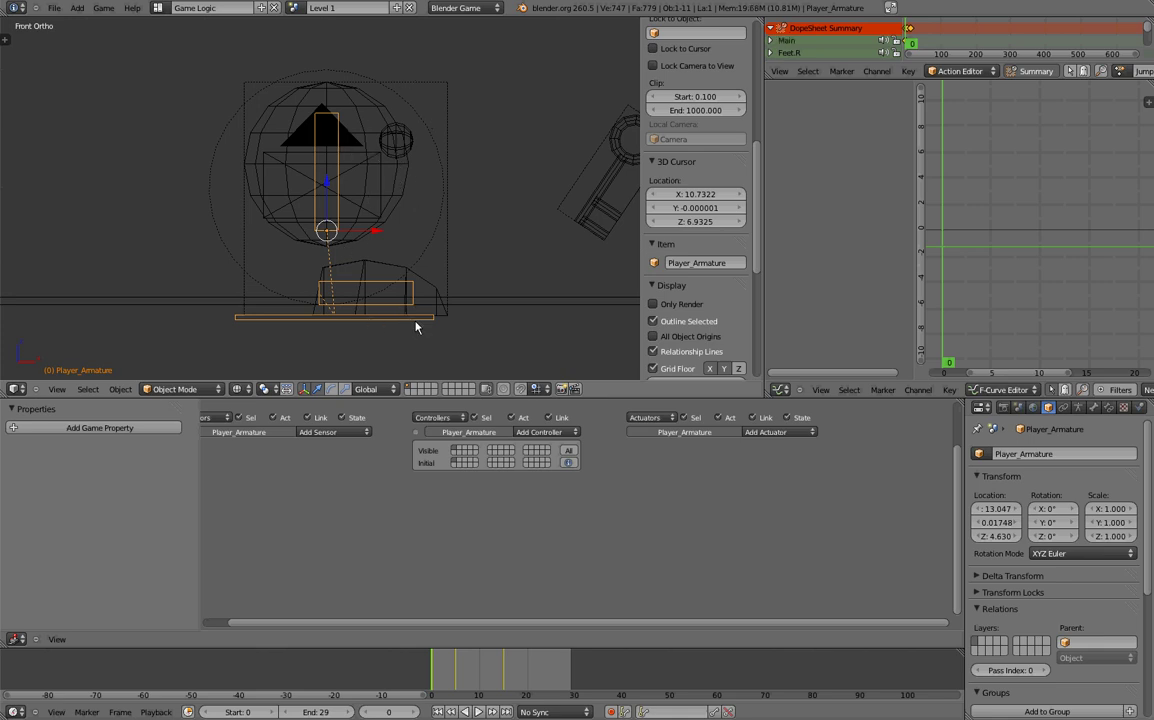
Step: Raise the Player_Armature about 0.09 units along Z so the feet sit on the platform
{"action": "key", "text": "g"}
{"action": "key", "text": "z"}
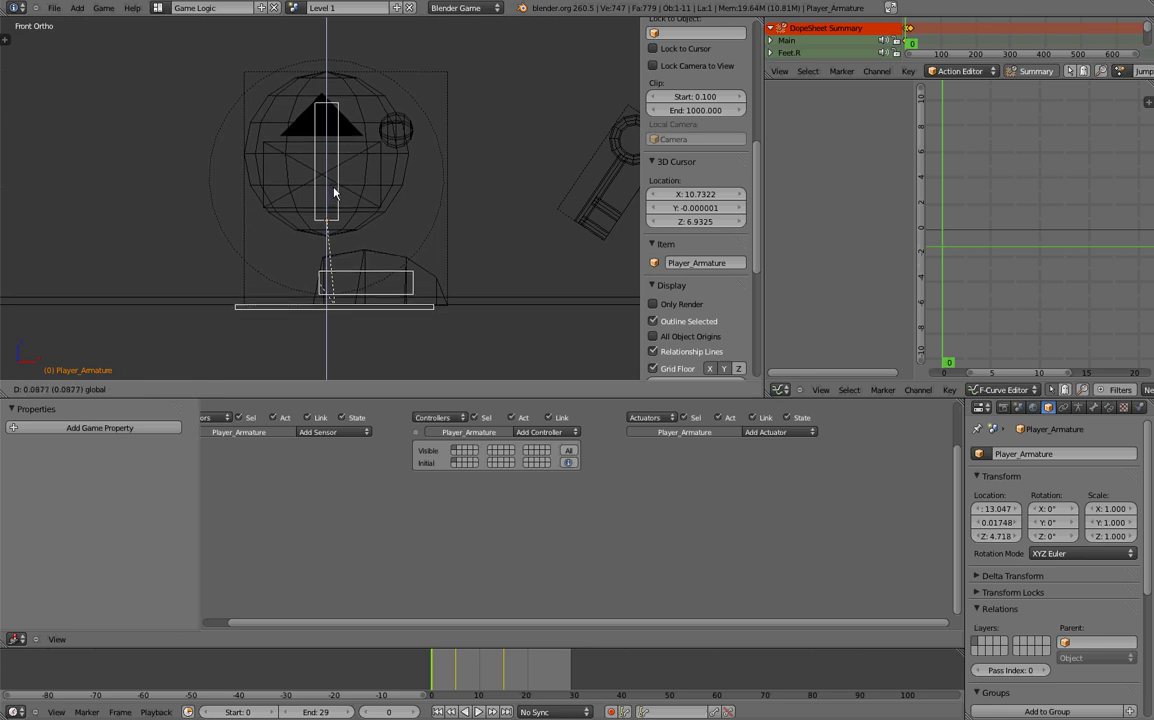
{"action": "left_click", "coordinate": [334, 193]}
Step: View the scene through the camera with textured shading and test-run the game briefly
{"action": "key", "text": "KP_0"}
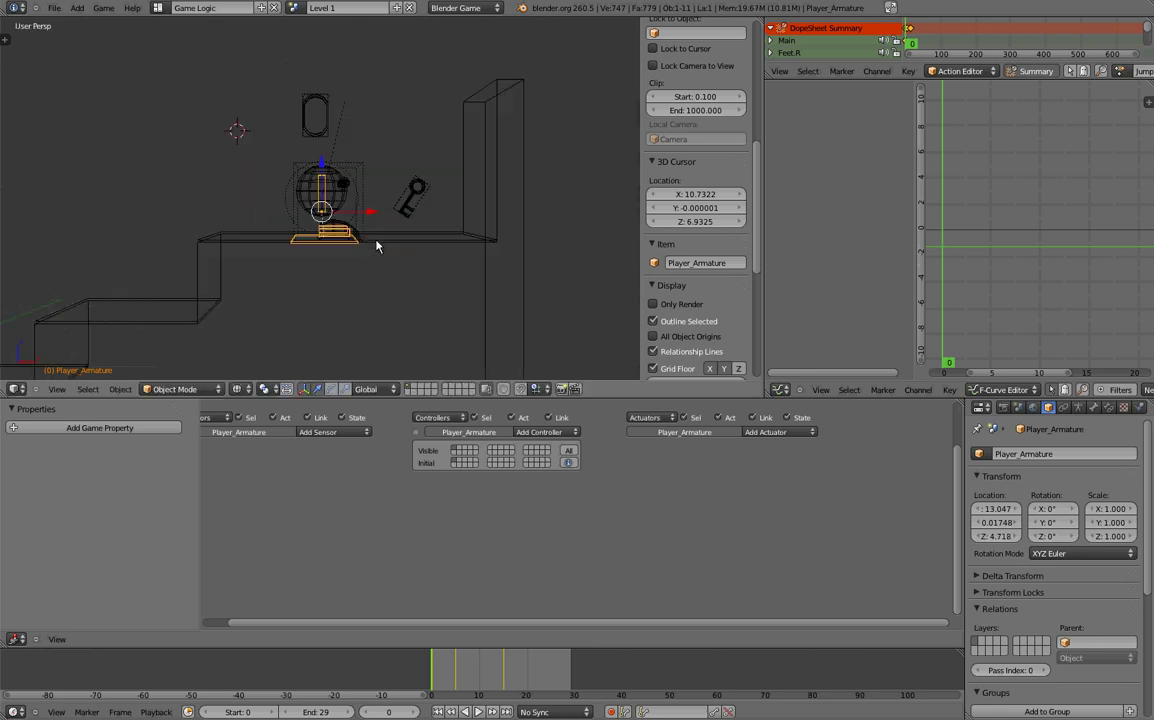
{"action": "left_click", "coordinate": [264, 389]}
{"action": "left_click", "coordinate": [280, 326]}
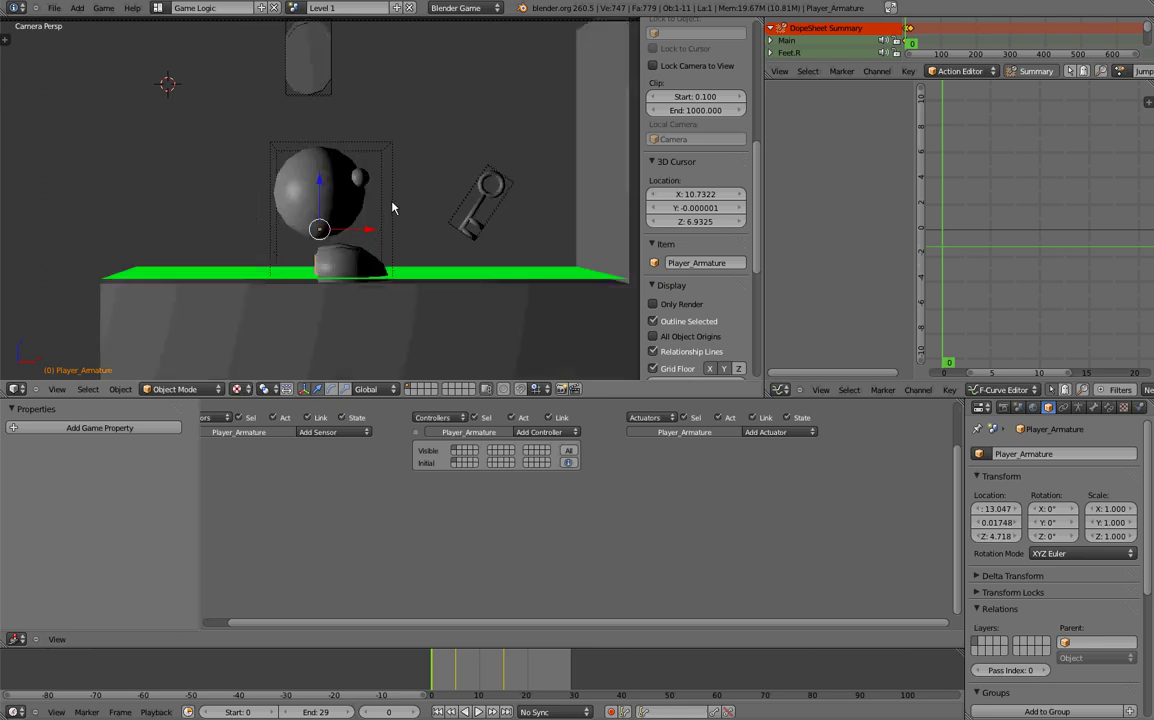
{"action": "key", "text": "p"}
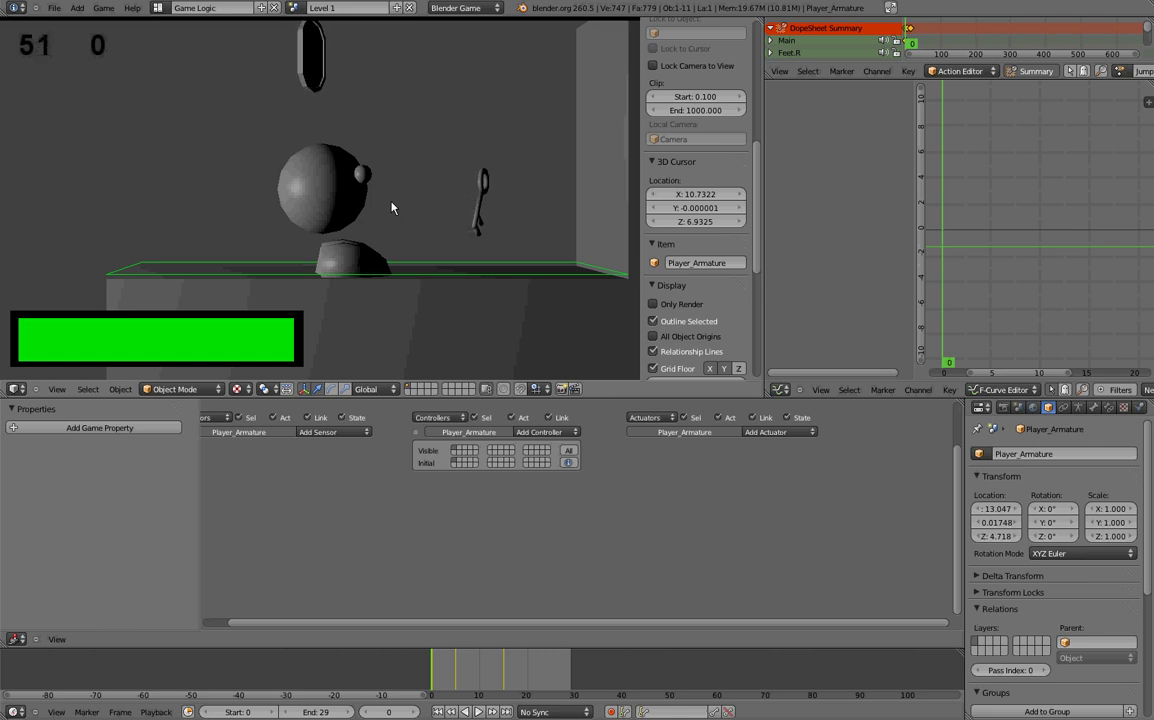
{"action": "key", "text": "Escape"}
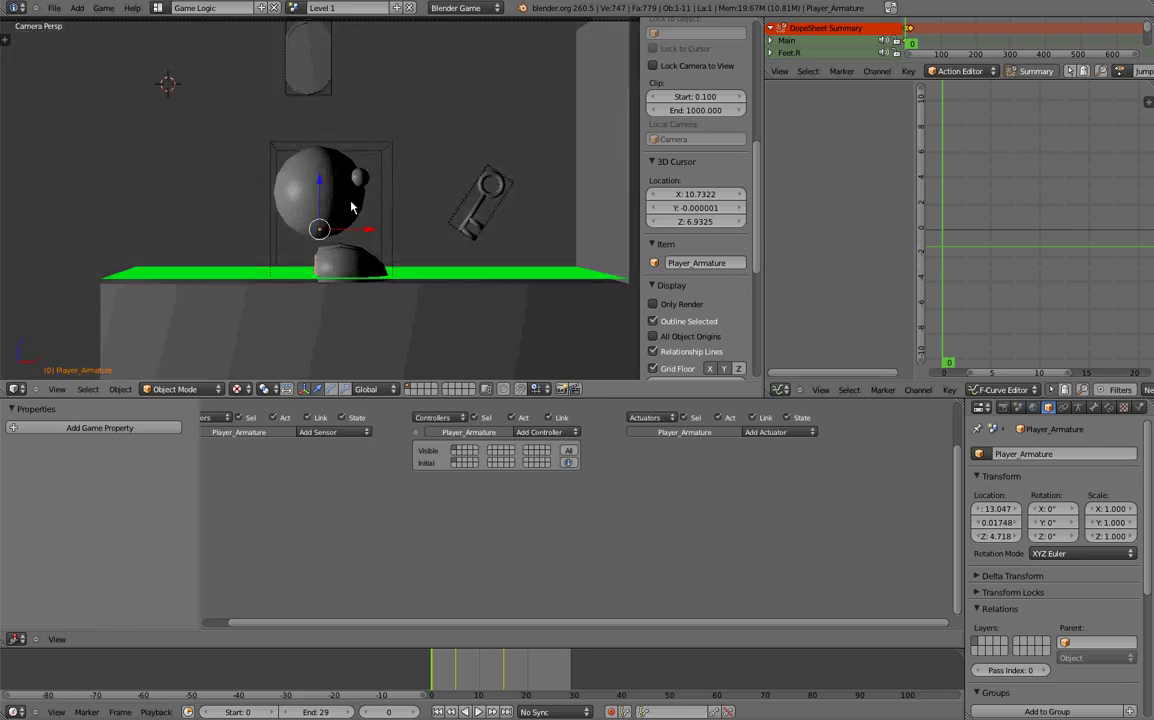
Step: Rename the Player object as Player_Mesh and check its controller states
{"action": "right_click", "coordinate": [352, 206]}
{"action": "scroll", "coordinate": [352, 206], "scroll_direction": "up", "scroll_amount": 1}
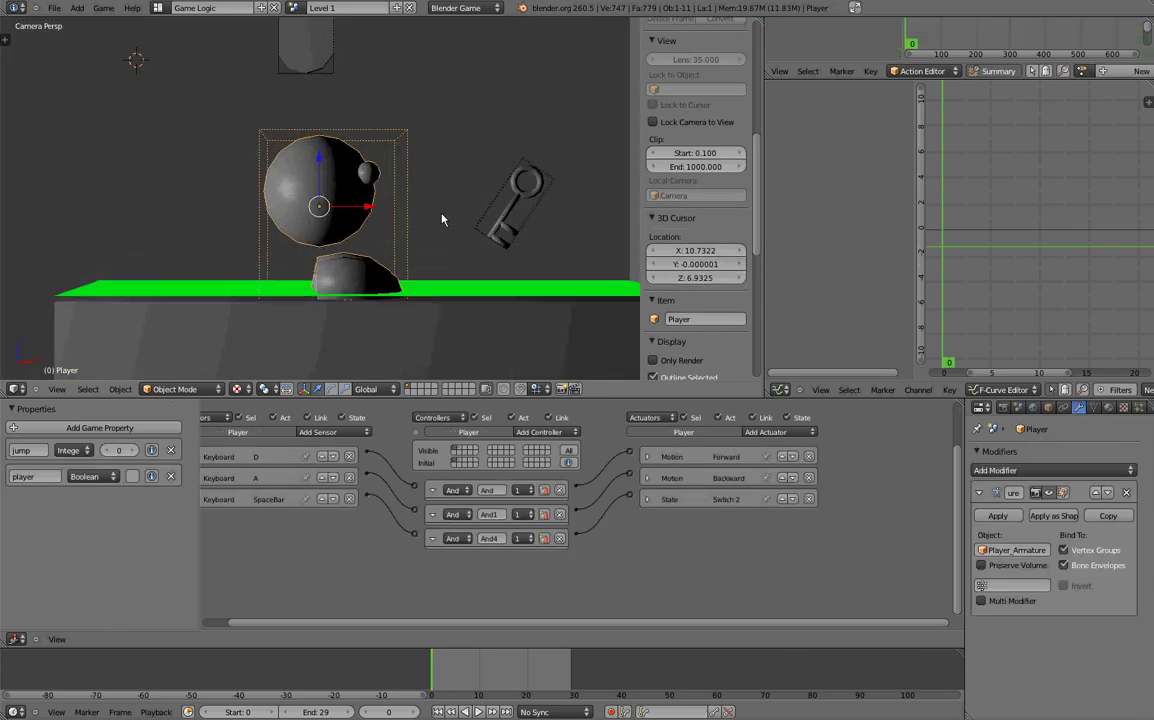
{"action": "right_click", "coordinate": [313, 290]}
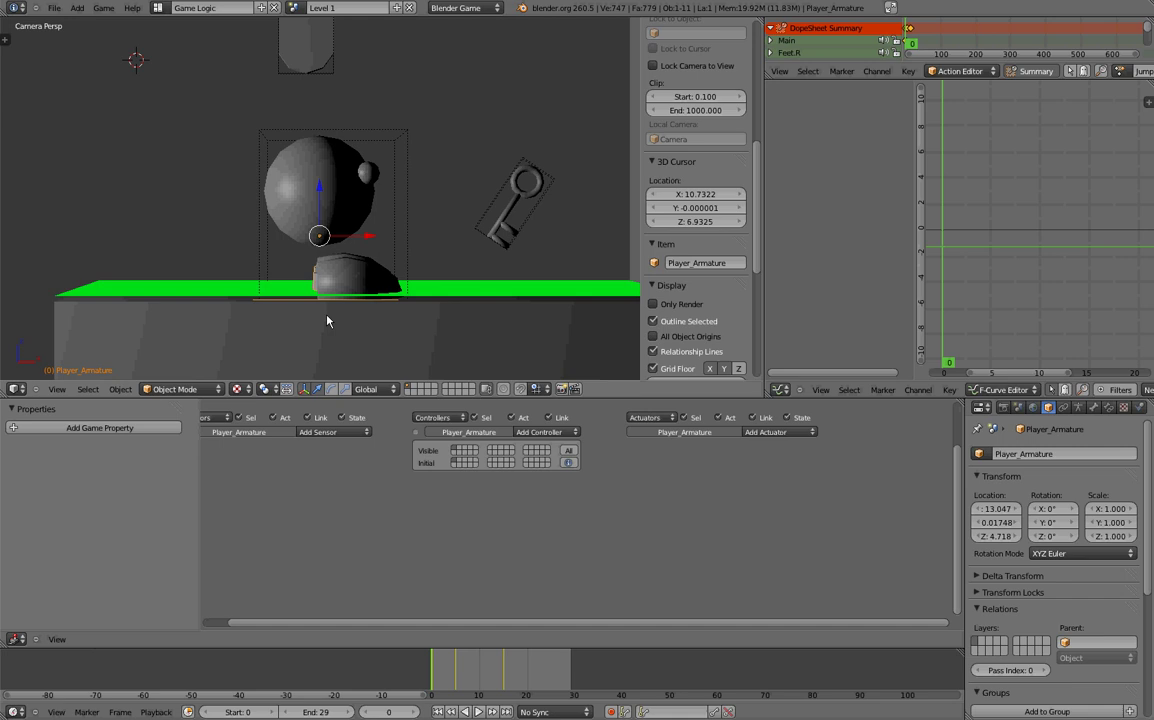
{"action": "right_click", "coordinate": [291, 182]}
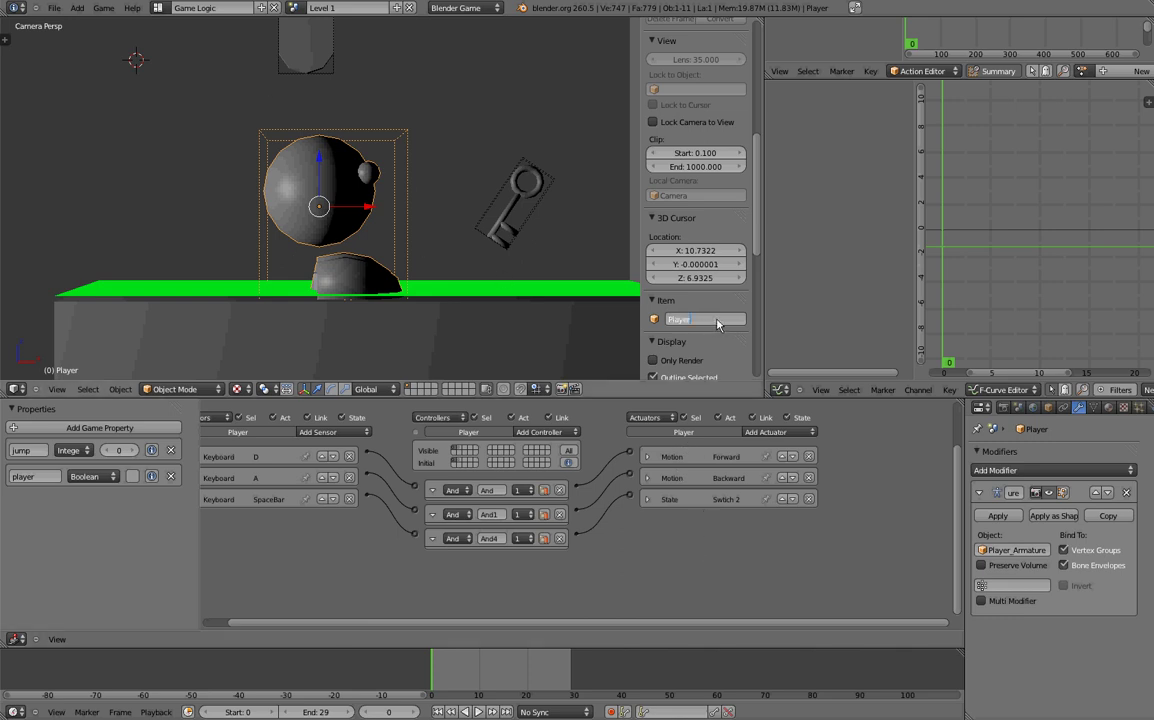
{"action": "type", "text": "sh"}
{"action": "key", "text": "Return"}
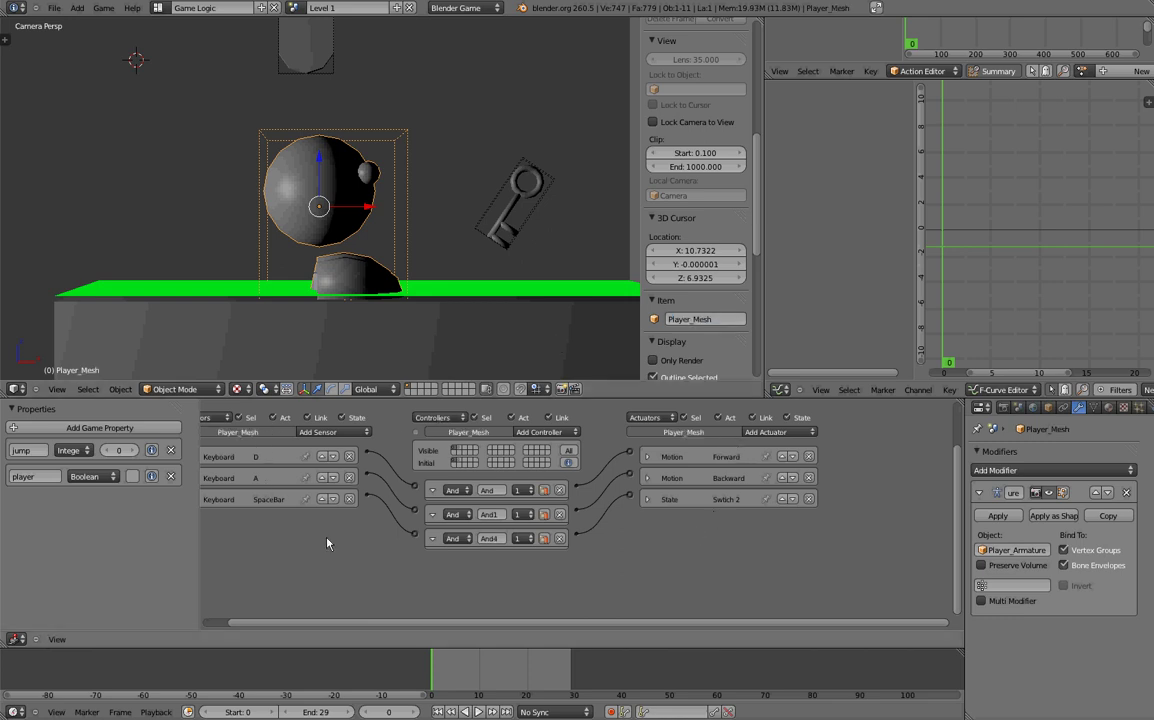
{"action": "left_click", "coordinate": [454, 455]}
{"action": "left_click", "coordinate": [455, 451]}
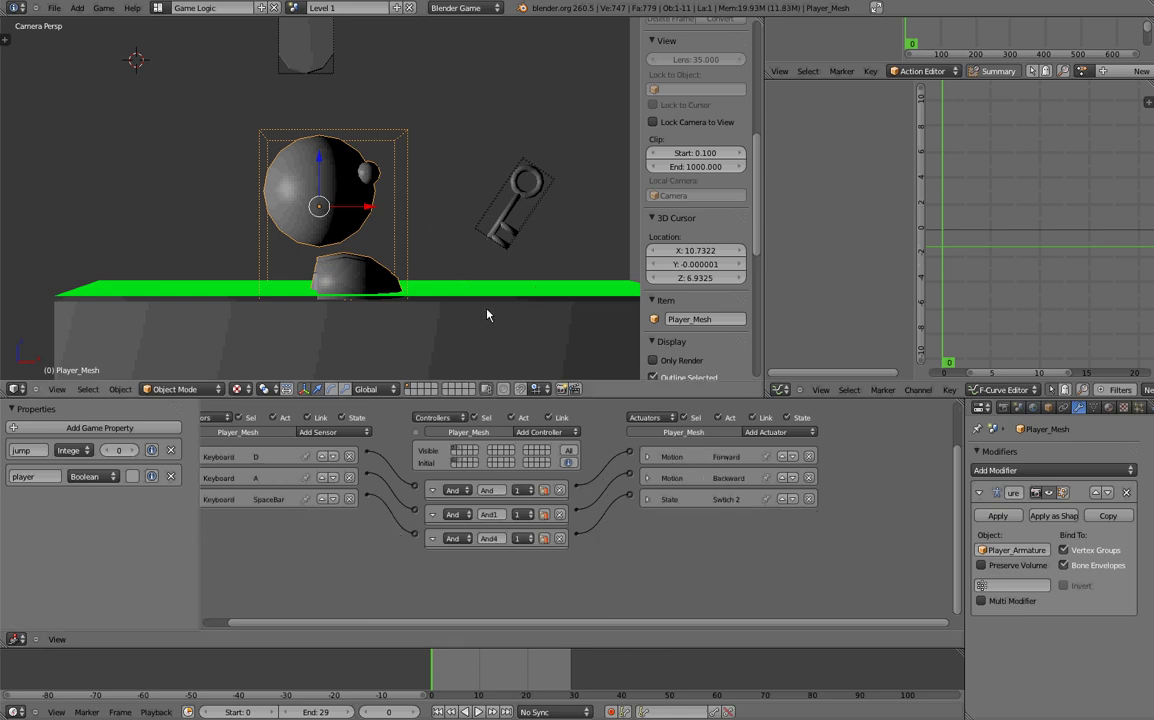
Step: Add a cube mesh and move it about 2.42 units in X and down over the player's head
{"action": "right_click", "coordinate": [316, 287]}
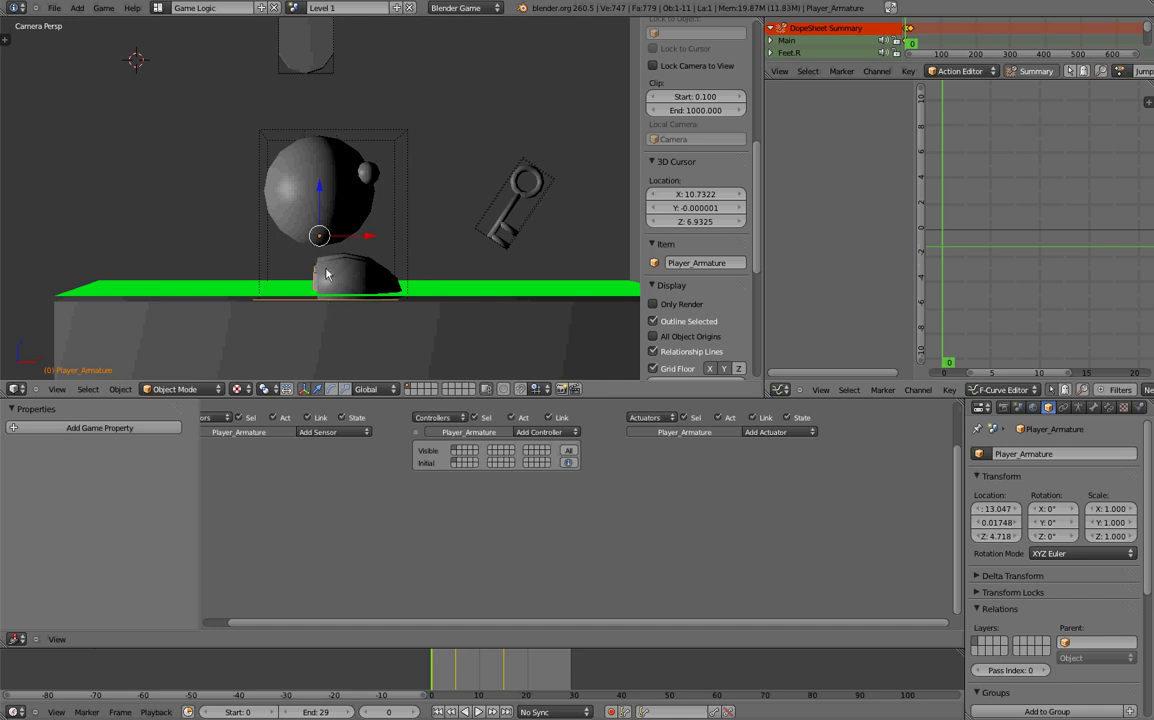
{"action": "key", "text": "shift+a"}
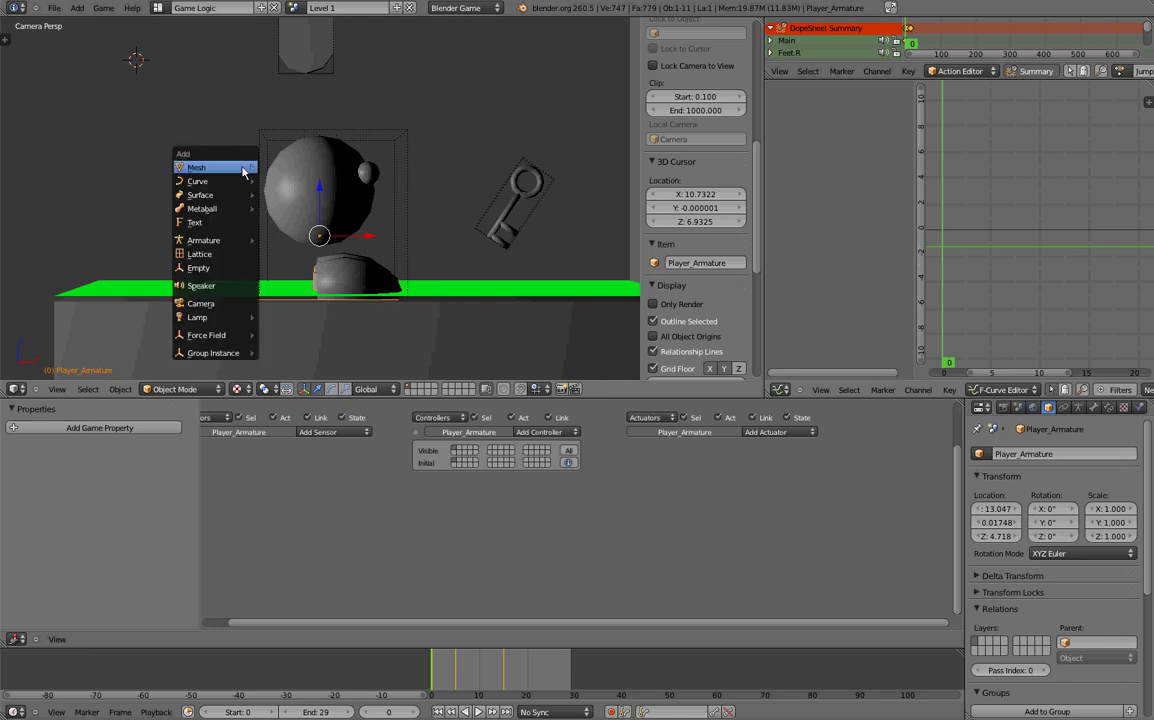
{"action": "mouse_move", "coordinate": [235, 167]}
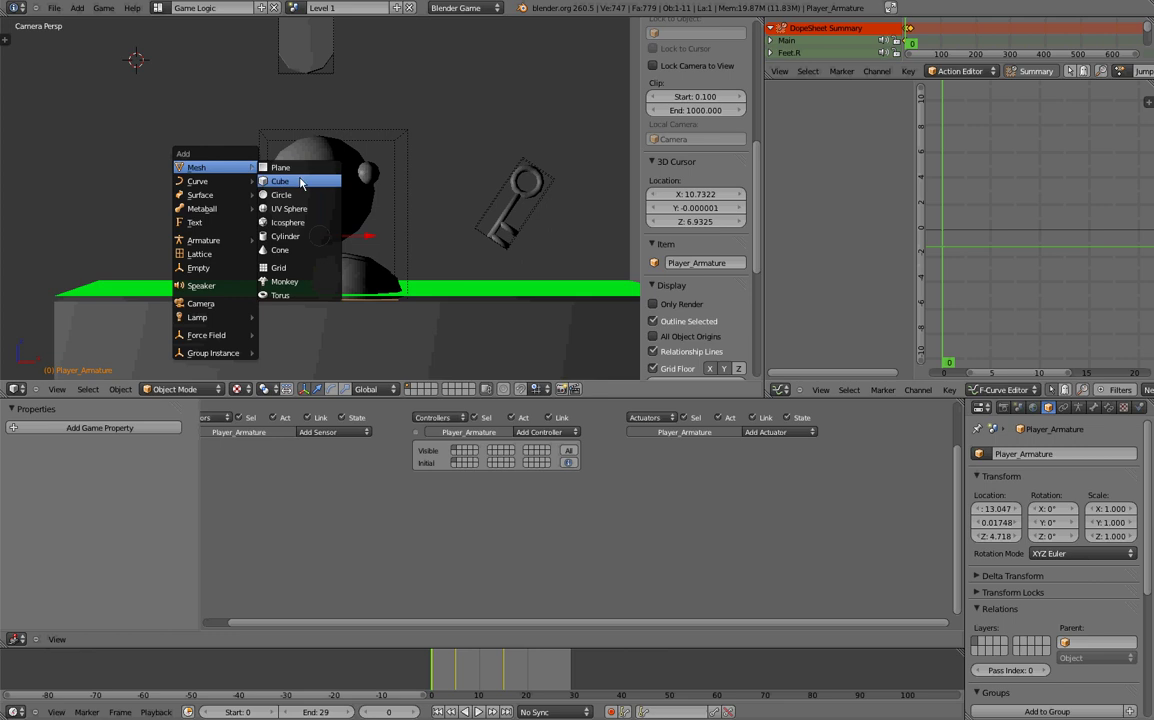
{"action": "left_click", "coordinate": [295, 181]}
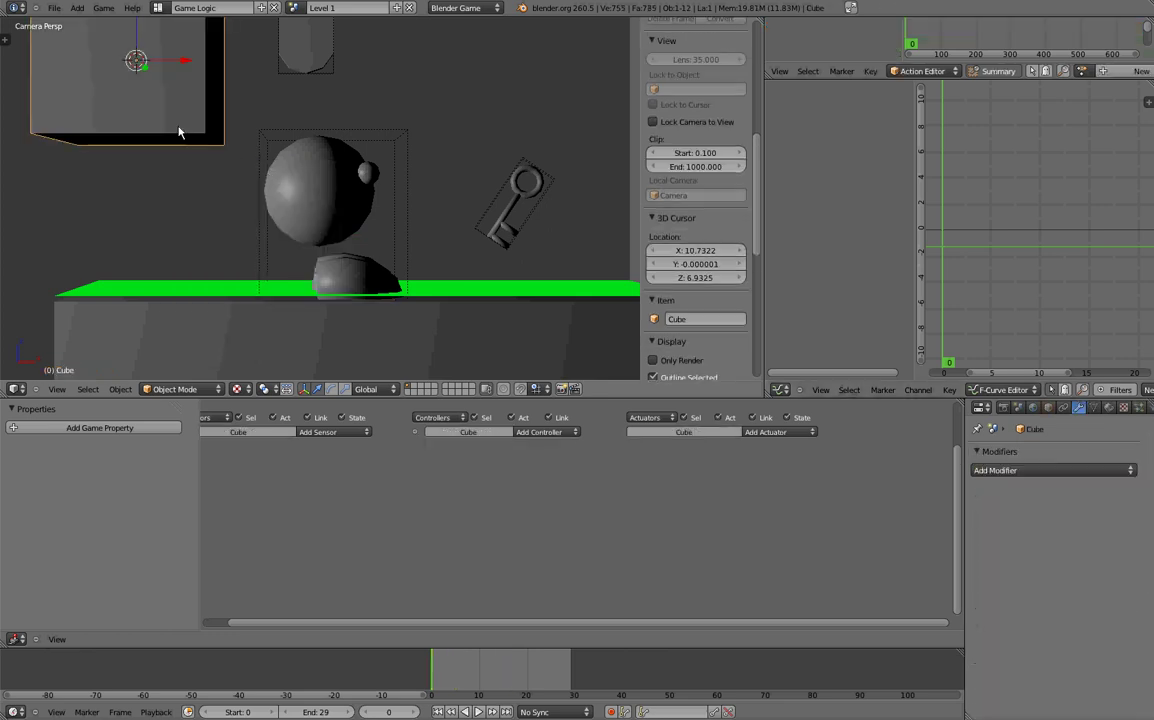
{"action": "key", "text": "g"}
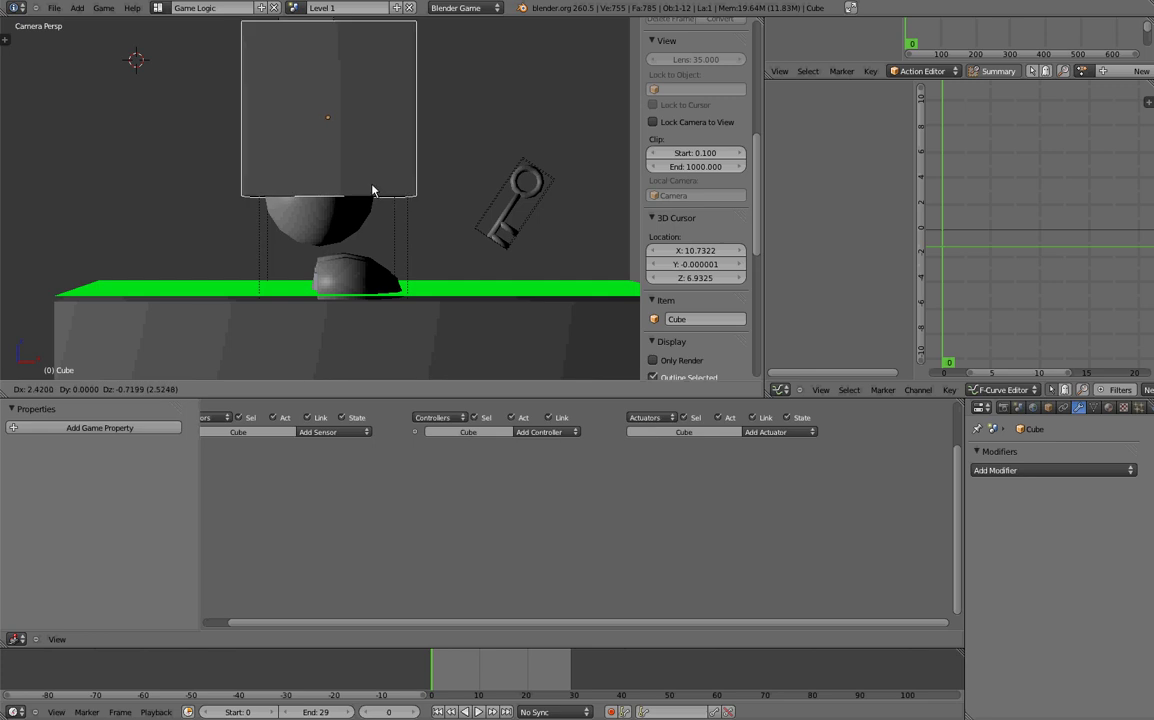
{"action": "left_click", "coordinate": [372, 197]}
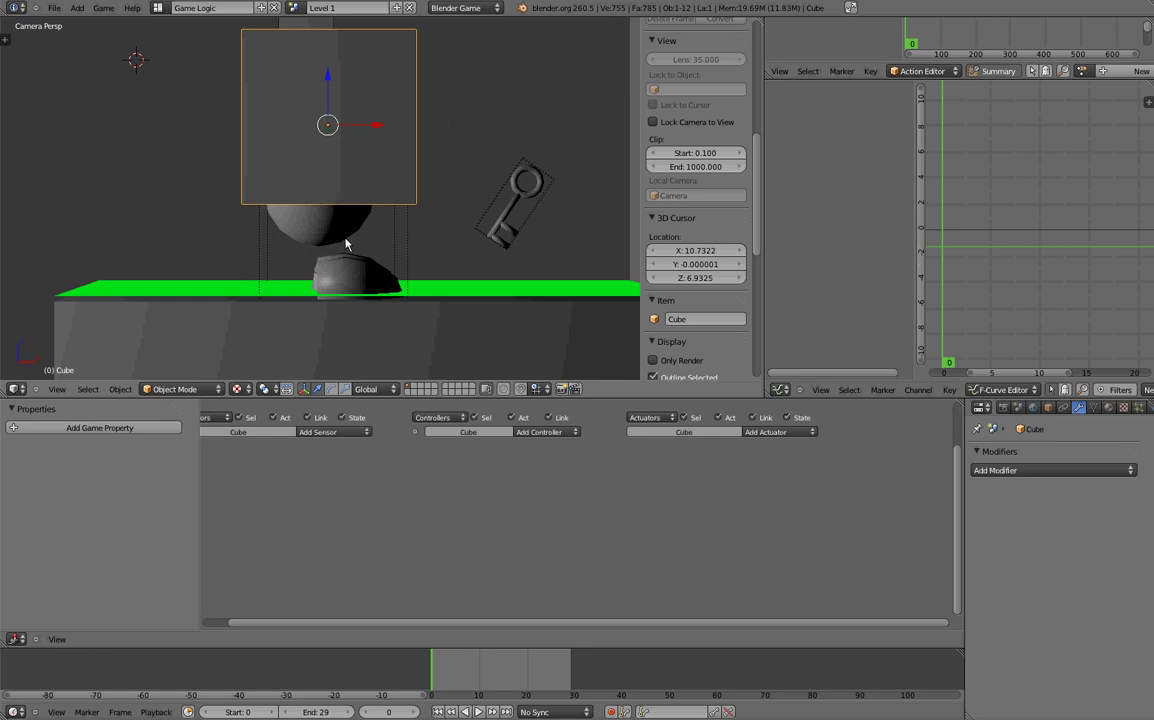
Step: Try moving the Player_Mesh and the new cube separately, cancelling each move
{"action": "right_click", "coordinate": [376, 227]}
{"action": "key", "text": "g"}
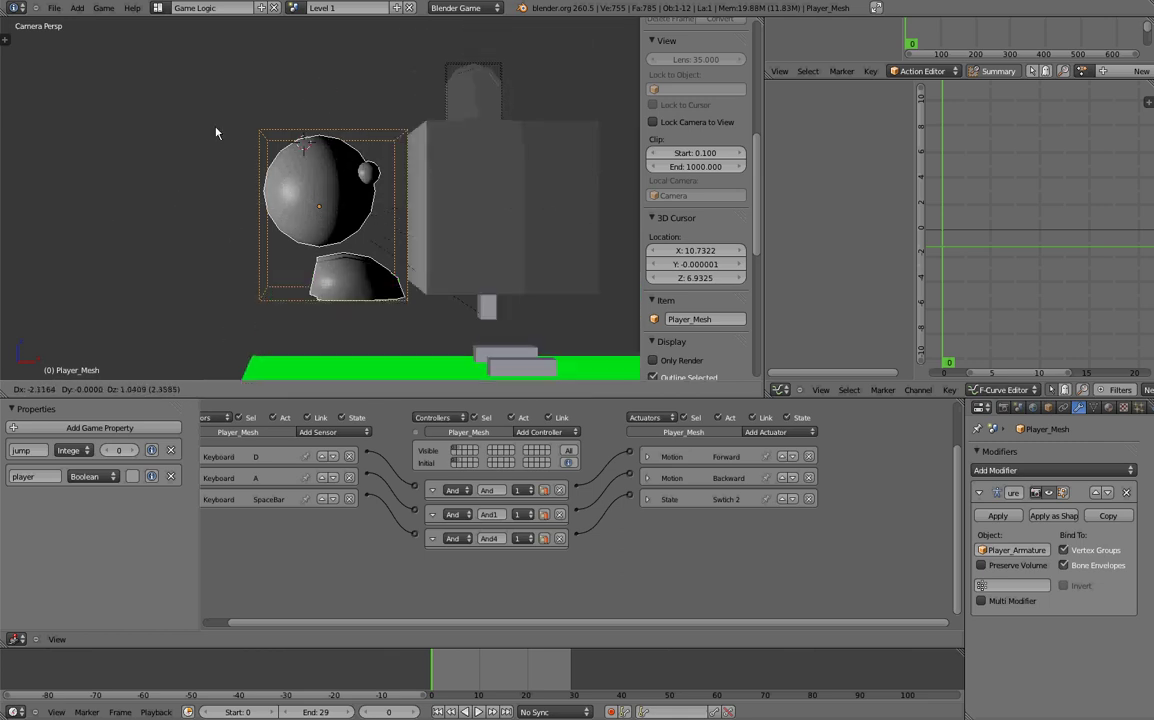
{"action": "right_click", "coordinate": [296, 270]}
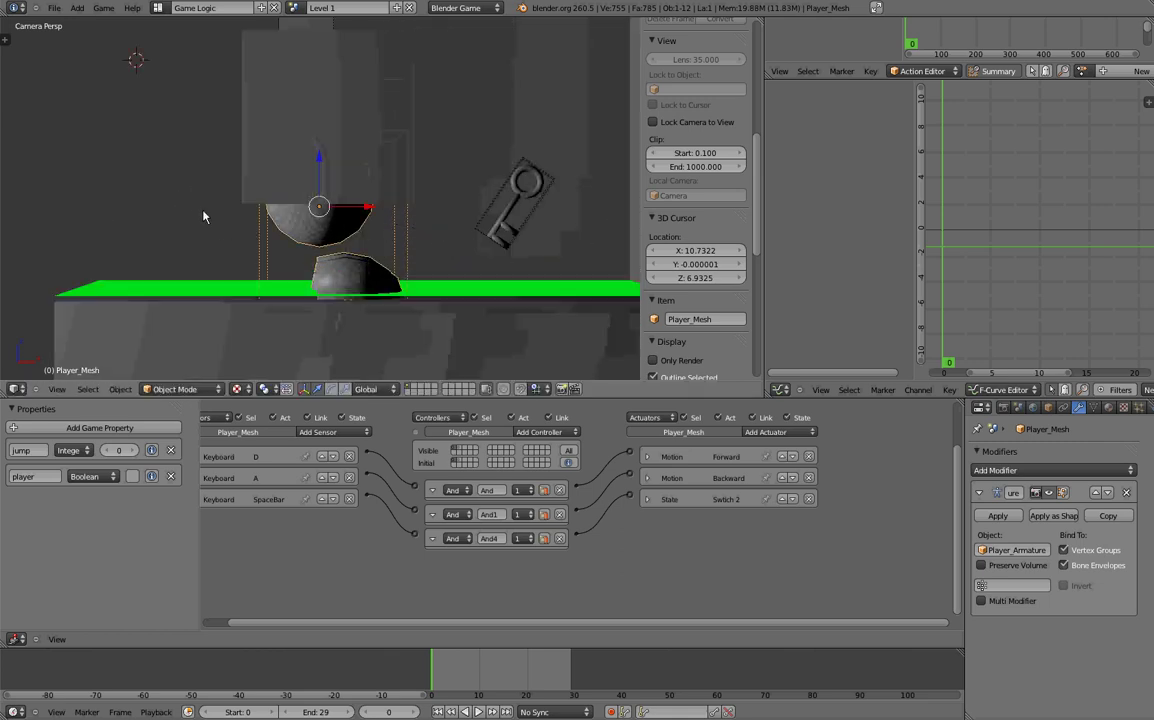
{"action": "right_click", "coordinate": [307, 283]}
{"action": "right_click", "coordinate": [315, 285]}
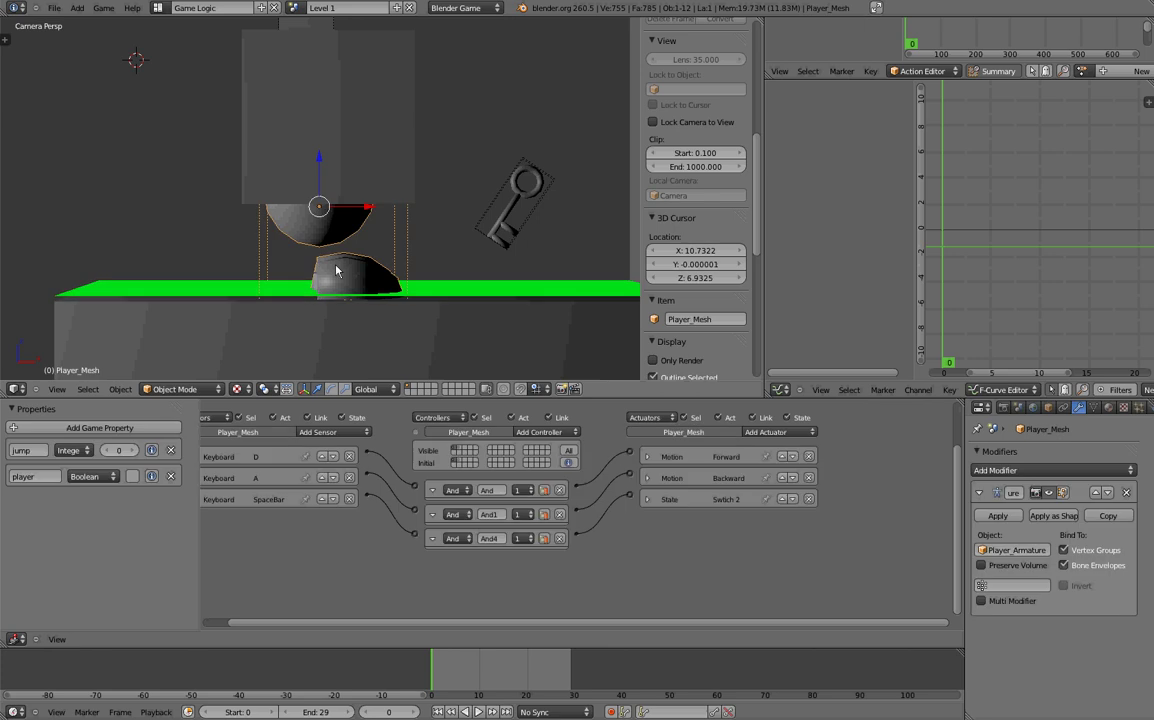
{"action": "right_click", "coordinate": [365, 144]}
{"action": "key", "text": "g"}
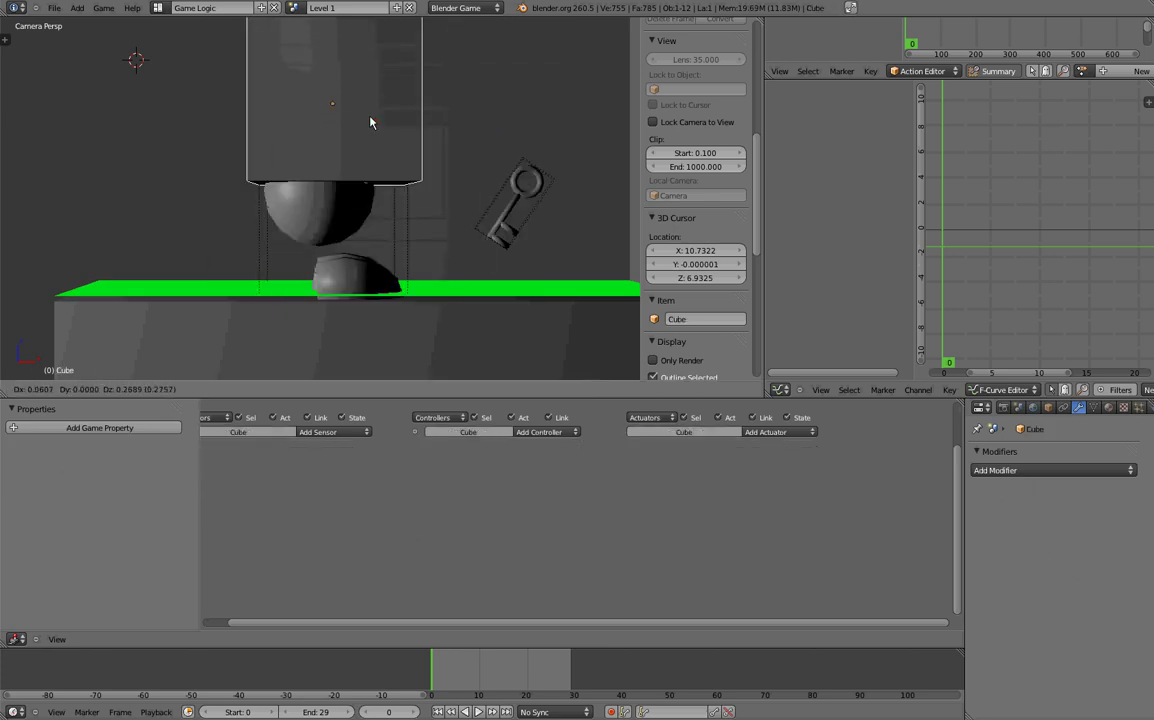
{"action": "key", "text": "Escape"}
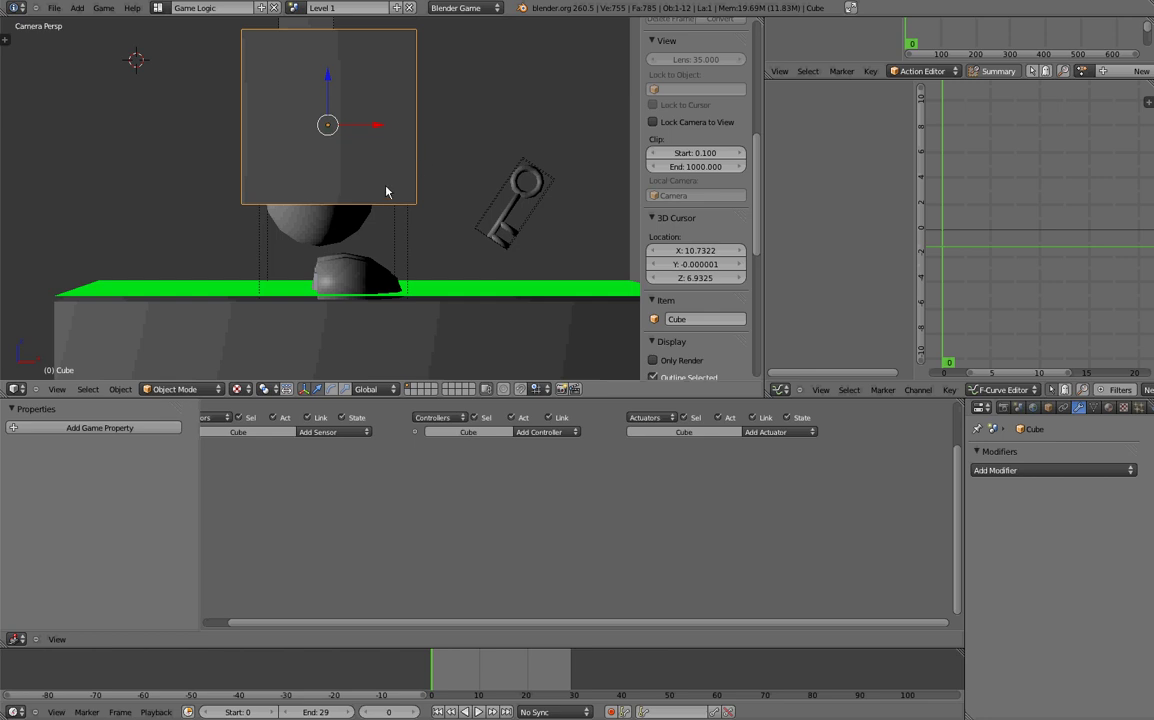
Step: Lower the cube along Z to about 5.0 so it encloses the player
{"action": "left_click_drag", "start_coordinate": [328, 80], "coordinate": [330, 172]}
{"action": "middle_click_drag", "start_coordinate": [423, 163], "coordinate": [430, 250]}
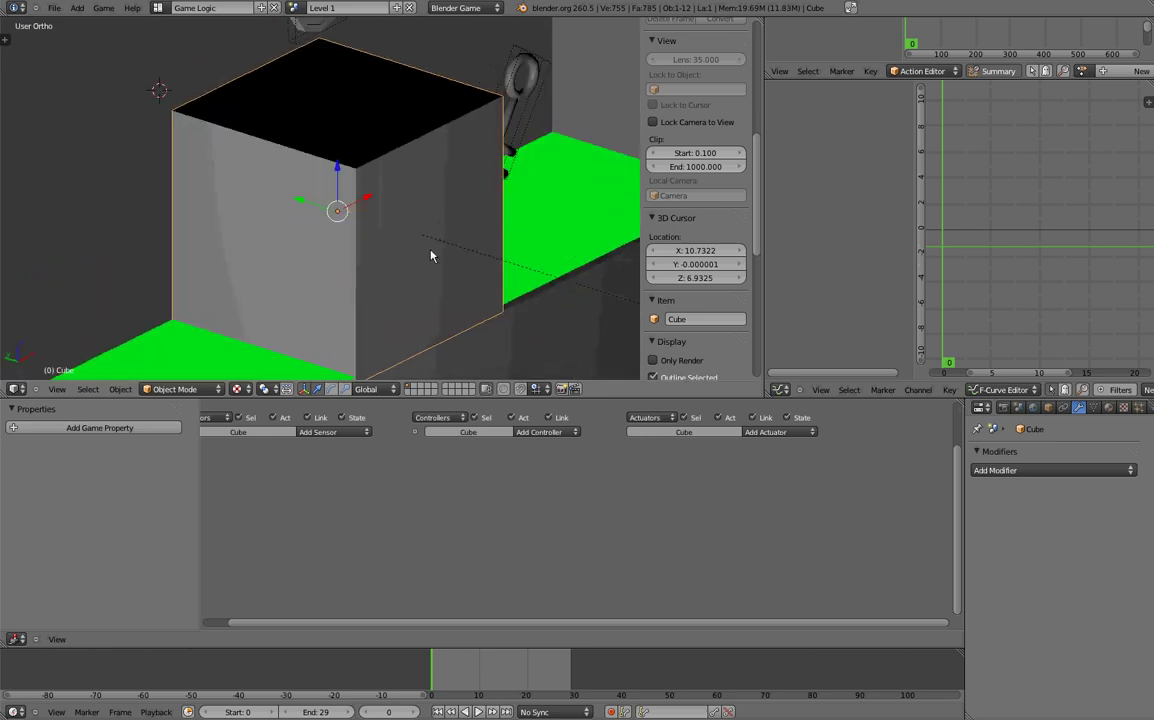
{"action": "scroll", "coordinate": [437, 225], "scroll_direction": "up", "scroll_amount": 2}
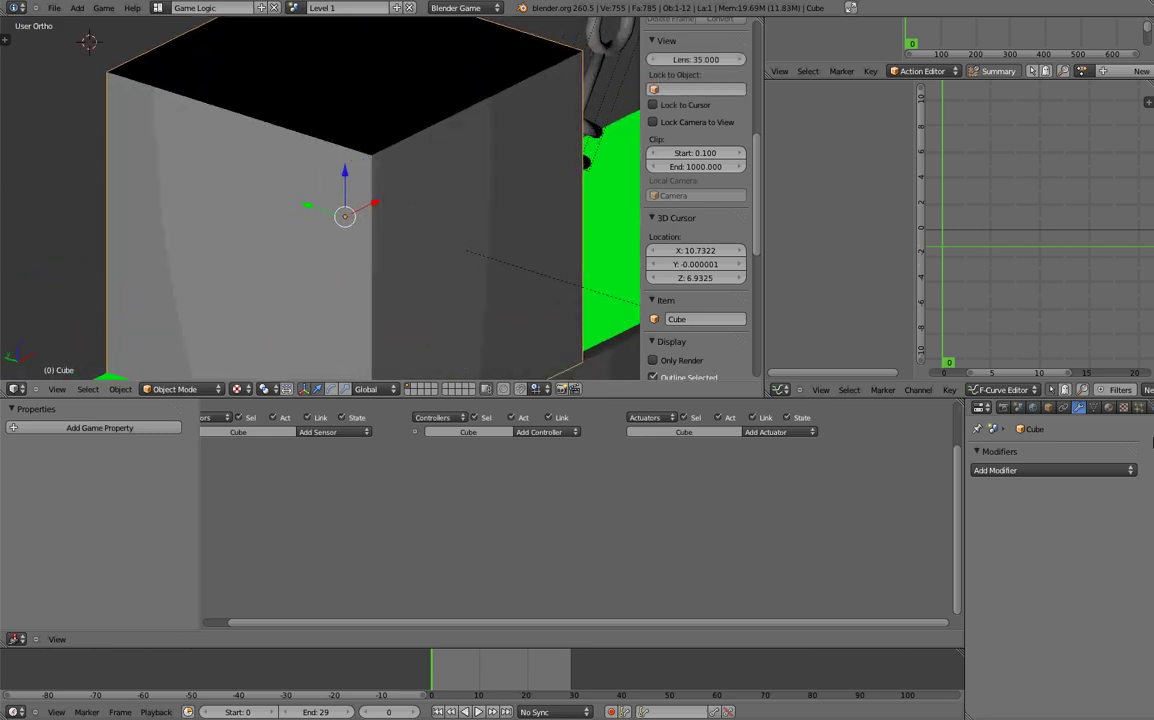
Step: Set the cube's maximum draw type to Wire in its object display settings
{"action": "left_click", "coordinate": [1034, 408]}
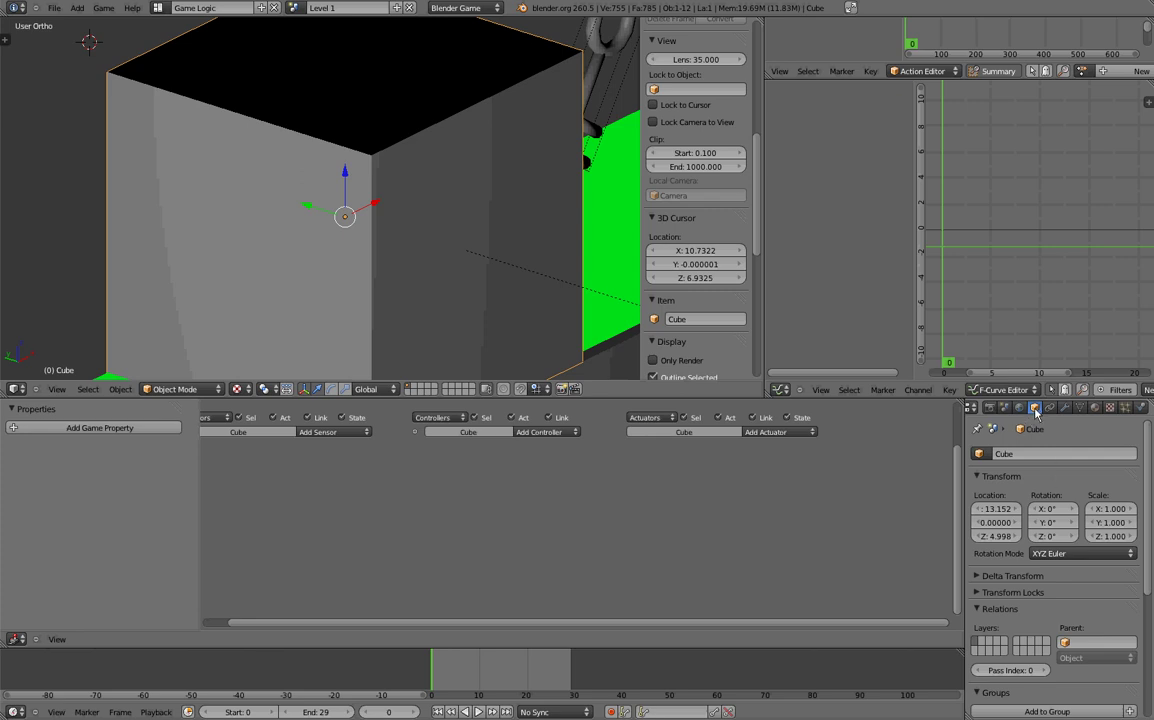
{"action": "scroll", "coordinate": [1060, 522], "scroll_direction": "down", "scroll_amount": 4}
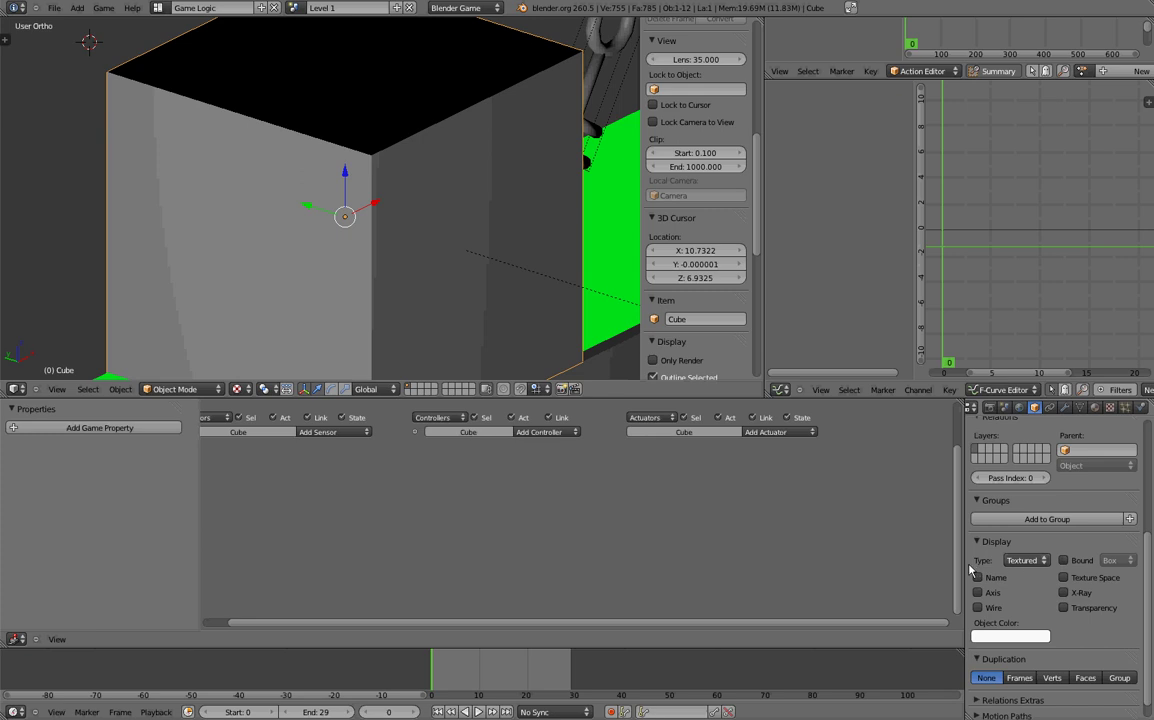
{"action": "left_click", "coordinate": [1030, 565]}
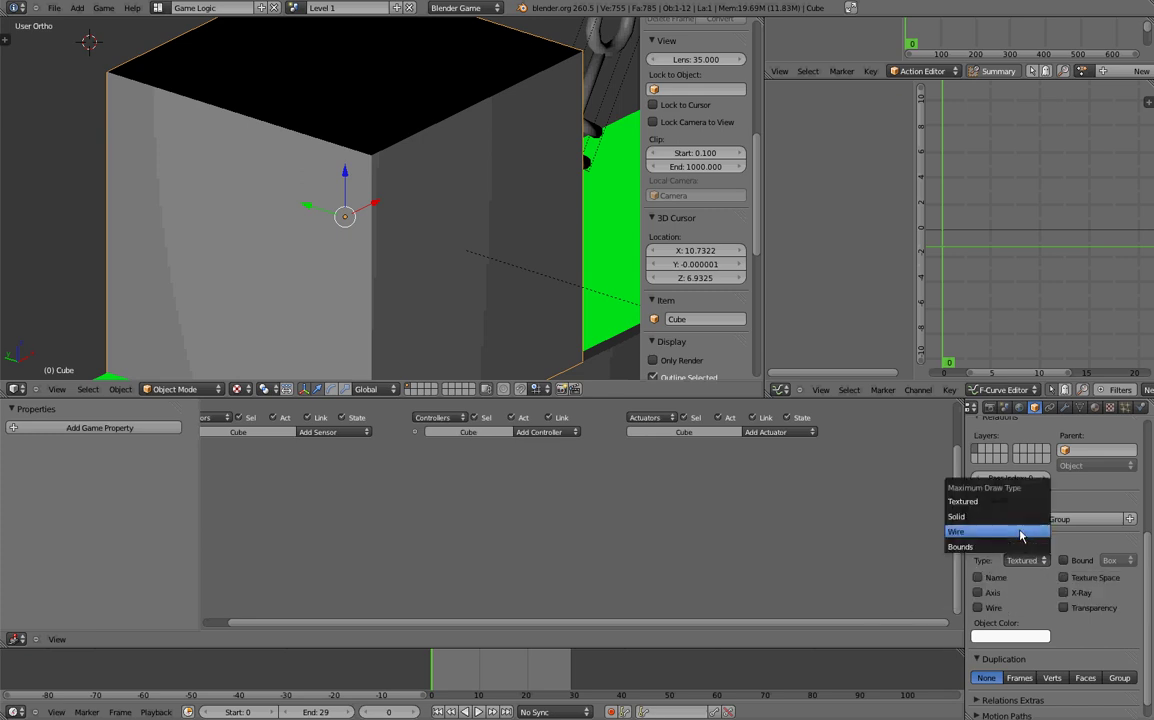
{"action": "left_click", "coordinate": [1022, 538]}
{"action": "scroll", "coordinate": [414, 233], "scroll_direction": "down", "scroll_amount": 3}
{"action": "middle_click_drag", "start_coordinate": [469, 175], "coordinate": [438, 198]}
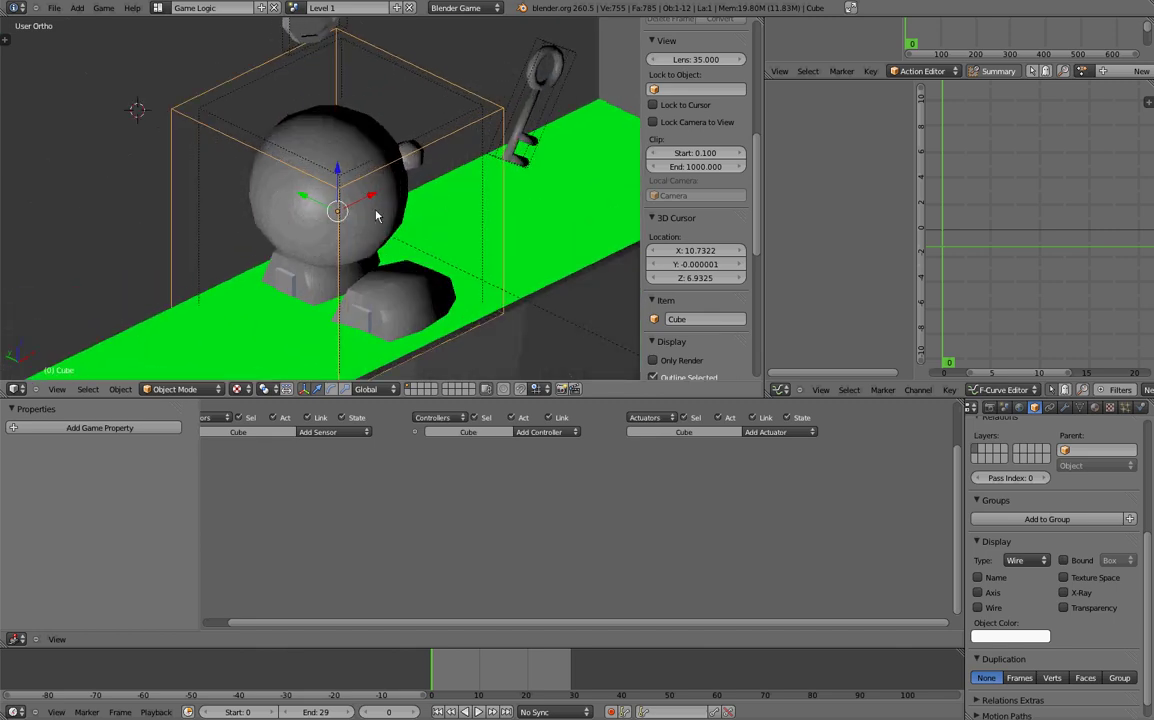
Step: Turn on X-Ray display for Player_Armature
{"action": "right_click", "coordinate": [333, 176]}
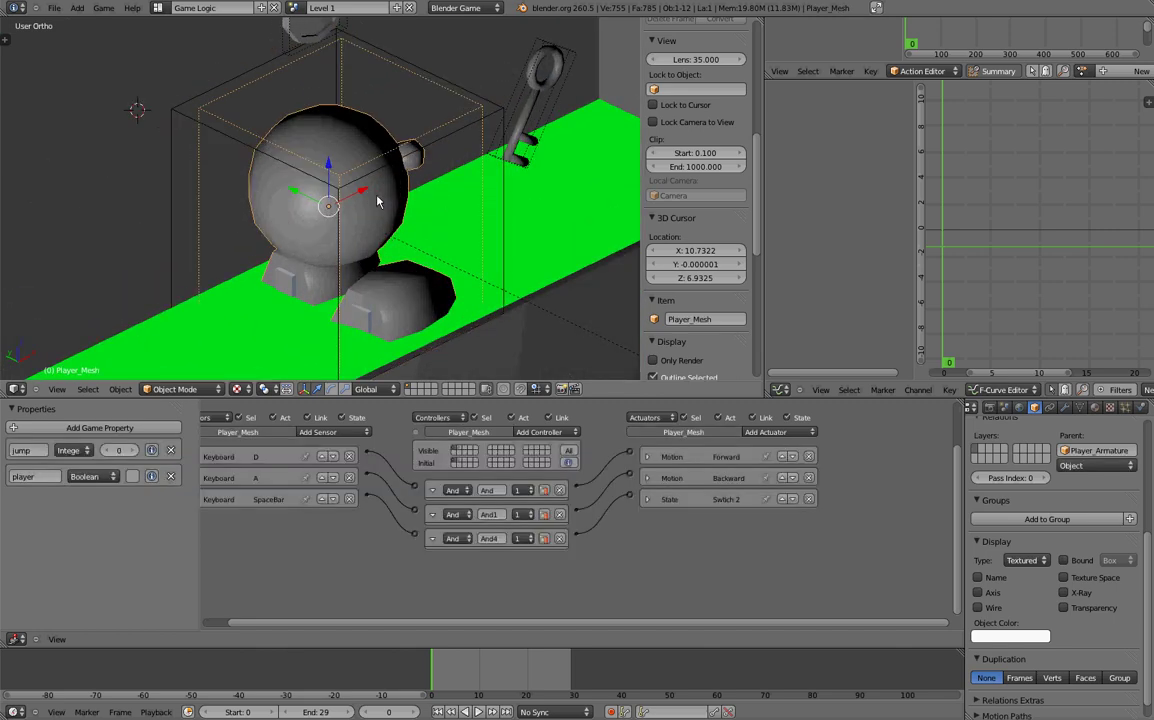
{"action": "right_click", "coordinate": [499, 117]}
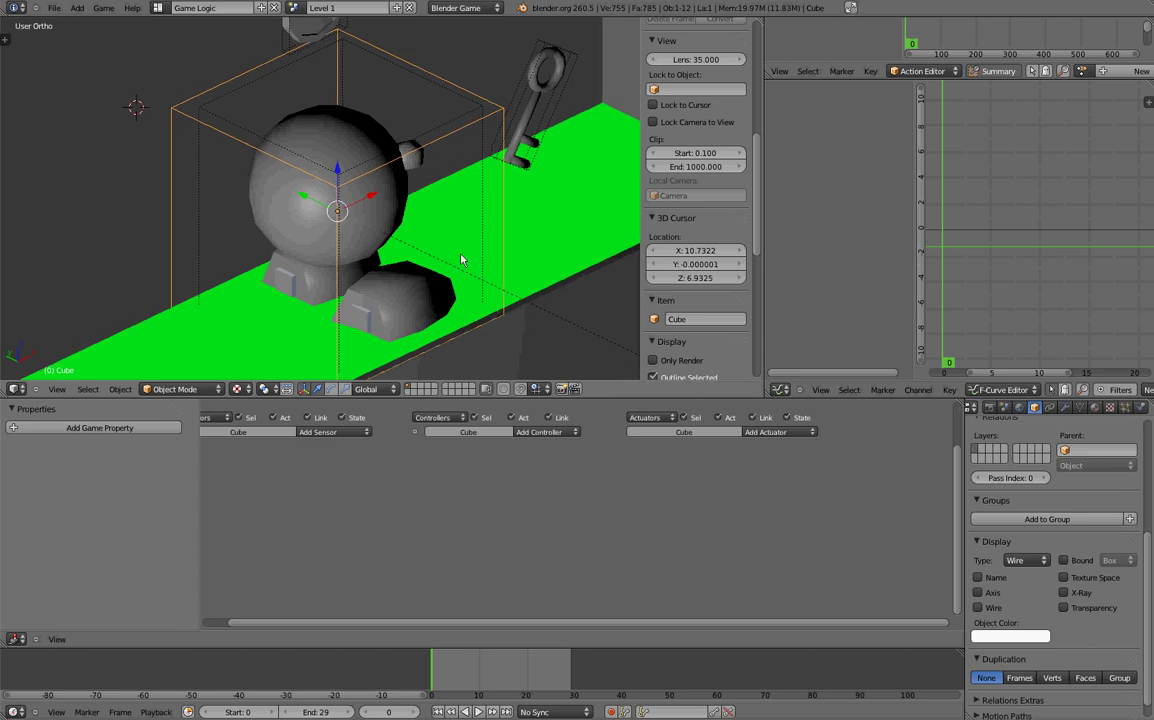
{"action": "right_click", "coordinate": [362, 324]}
{"action": "middle_click_drag", "start_coordinate": [459, 290], "coordinate": [400, 287]}
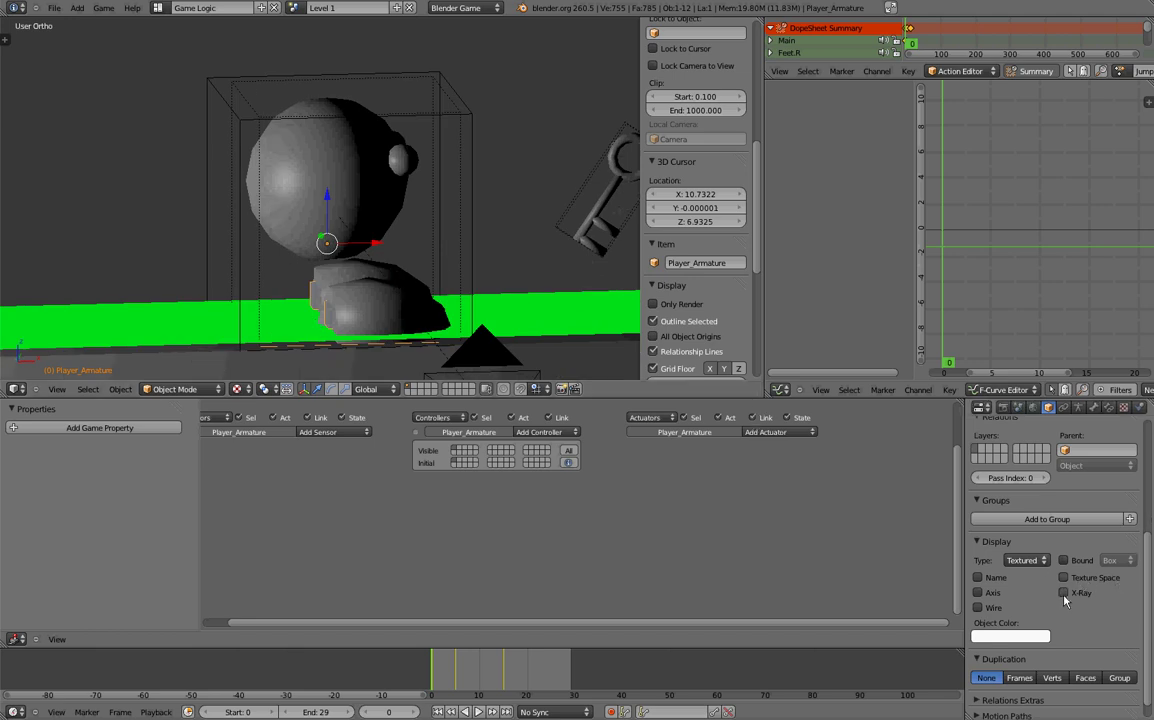
{"action": "left_click", "coordinate": [1079, 591]}
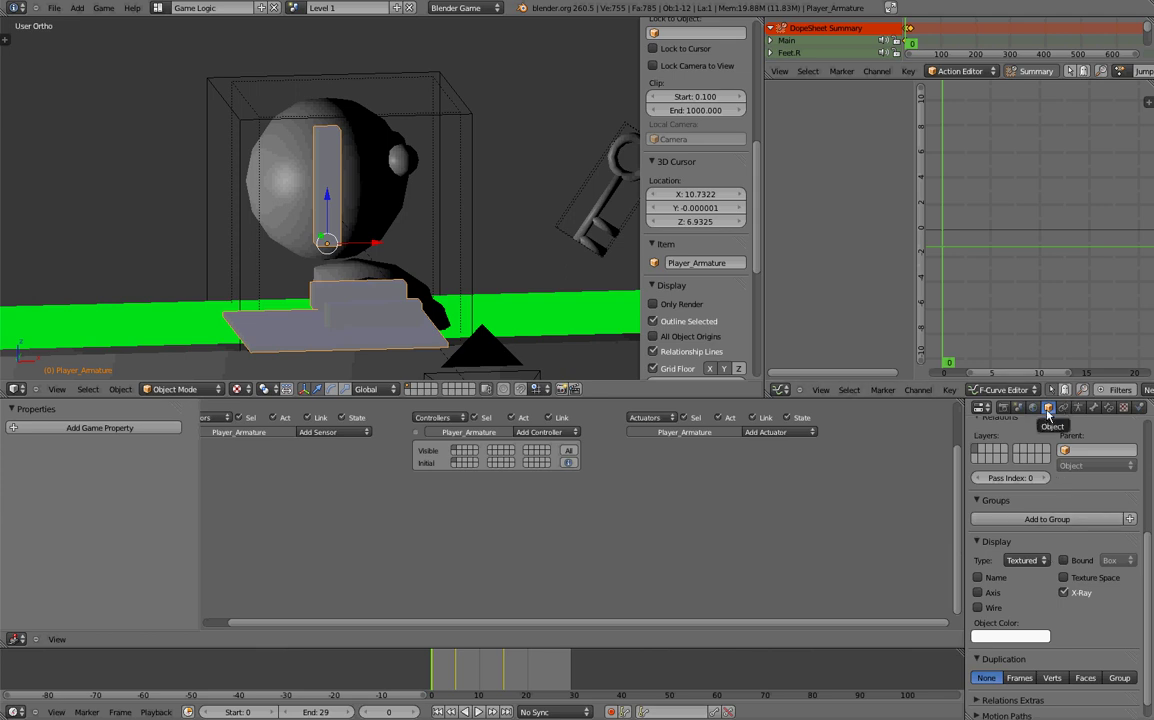
Step: Set the maximum draw type of Player_Armature to Wire in its object display settings
{"action": "middle_click_drag", "start_coordinate": [489, 180], "coordinate": [604, 156]}
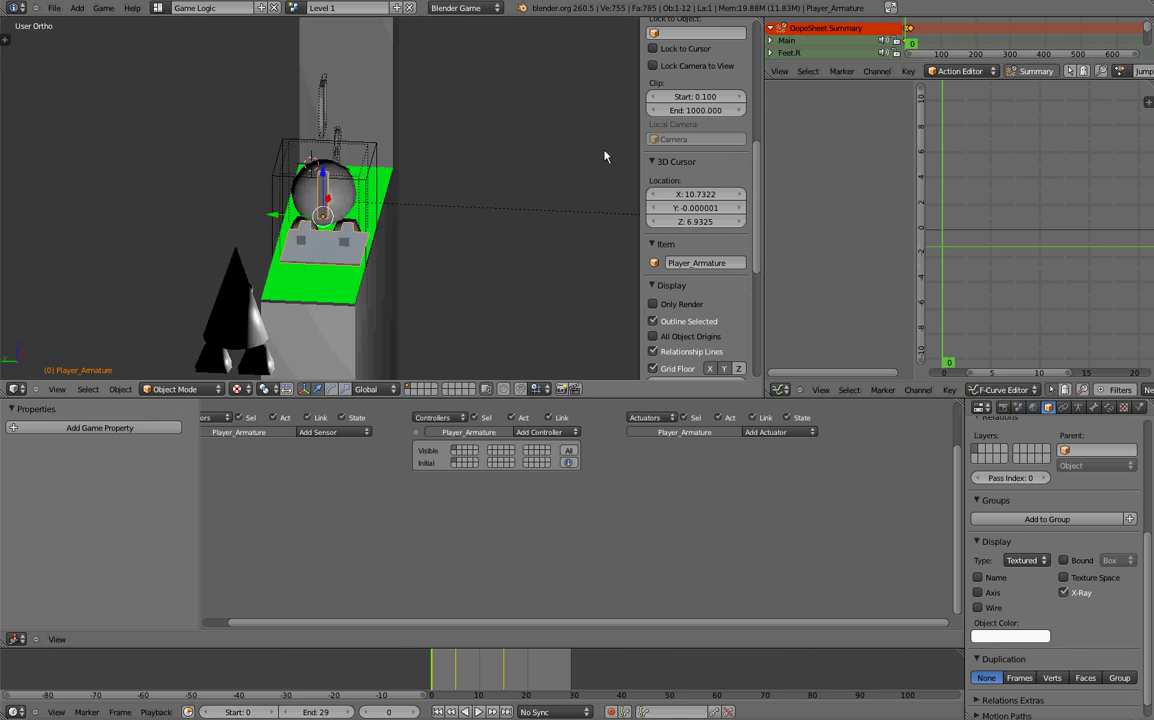
{"action": "mouse_move", "coordinate": [463, 173]}
{"action": "middle_mouse_down"}
{"action": "mouse_move", "coordinate": [380, 215]}
{"action": "mouse_move", "coordinate": [425, 222]}
{"action": "middle_mouse_up"}
{"action": "left_click", "coordinate": [1043, 561]}
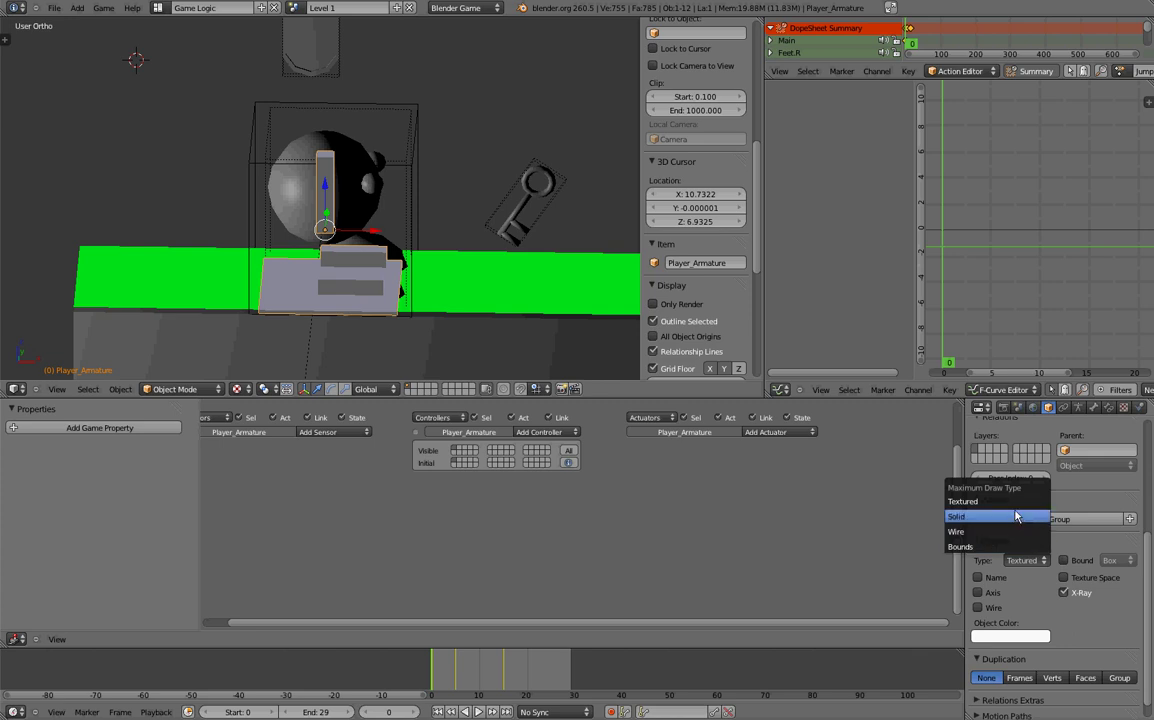
{"action": "left_click", "coordinate": [1031, 557]}
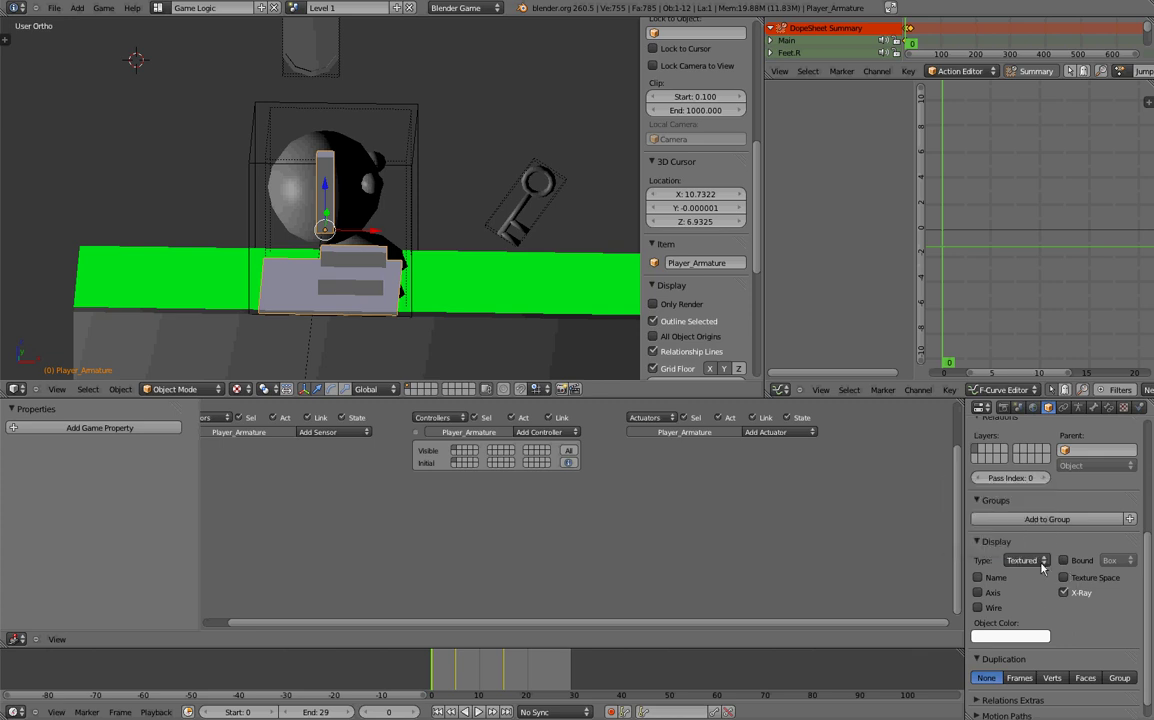
{"action": "left_click", "coordinate": [1016, 561]}
{"action": "left_click", "coordinate": [1010, 532]}
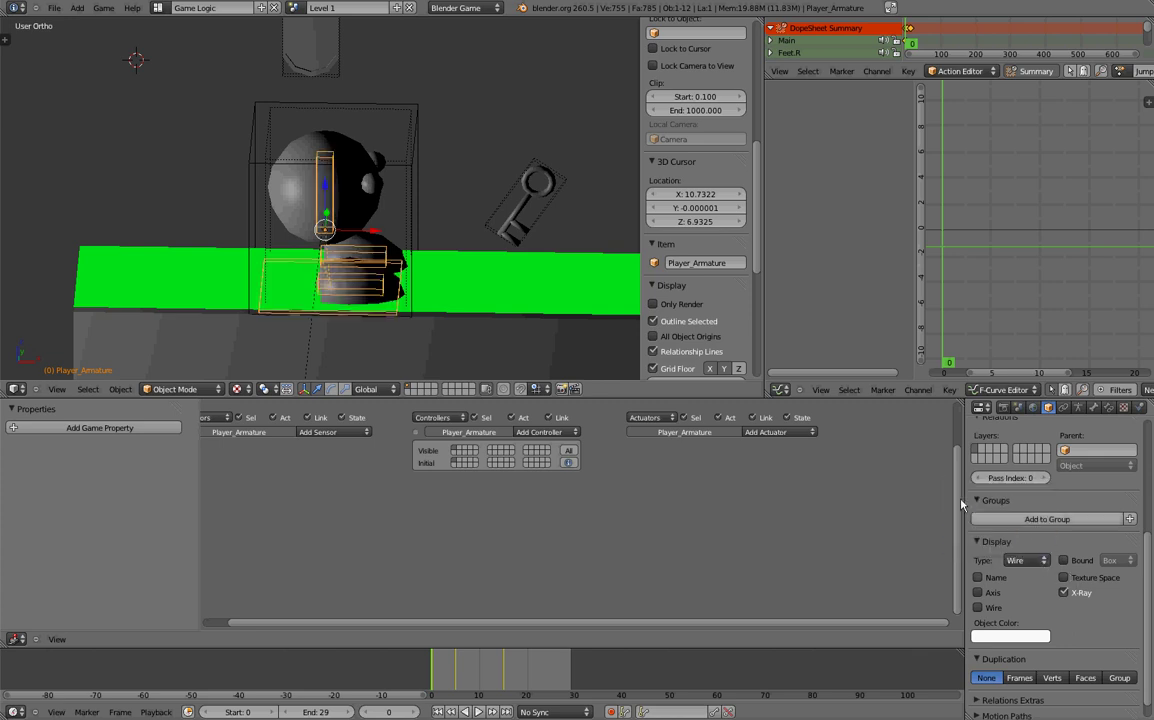
Step: Select the wire cube around the player in front view and rename it Player_Hitbox
{"action": "middle_click_drag", "start_coordinate": [506, 342], "coordinate": [493, 289]}
{"action": "key", "text": "KP_1"}
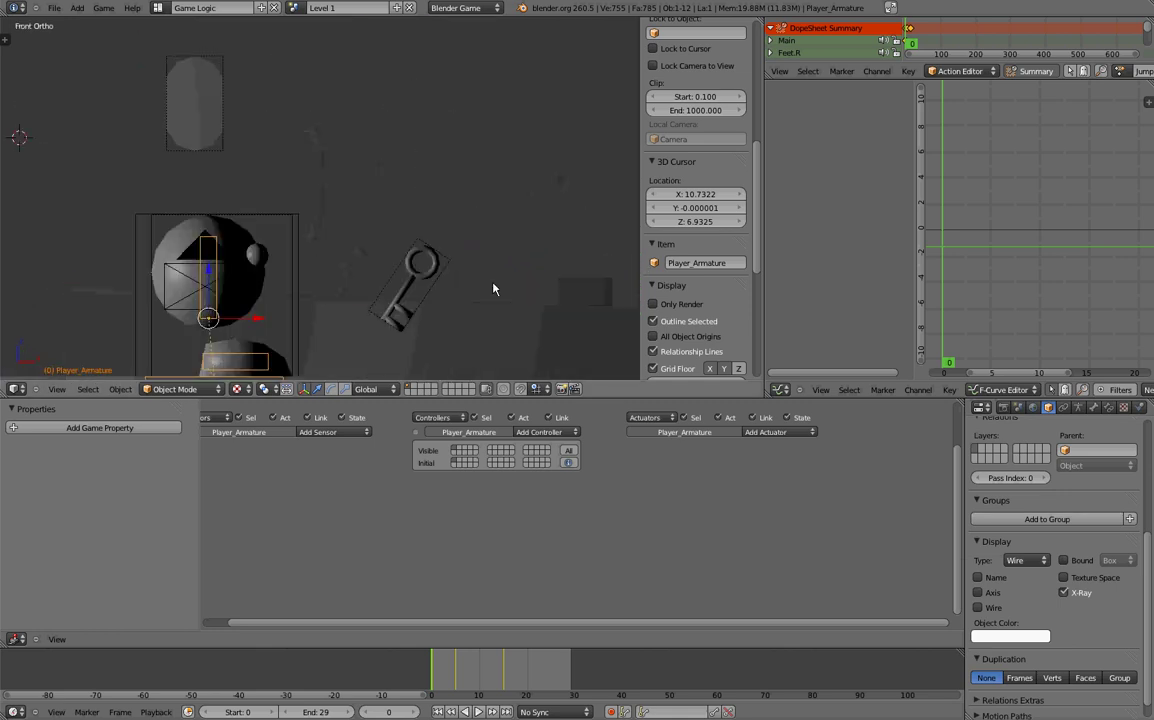
{"action": "middle_click_drag", "start_coordinate": [278, 312], "coordinate": [373, 192], "text": "shift"}
{"action": "scroll", "coordinate": [373, 192], "scroll_direction": "up", "scroll_amount": 1}
{"action": "scroll", "coordinate": [373, 192], "scroll_direction": "up", "scroll_amount": 1}
{"action": "right_click", "coordinate": [368, 180]}
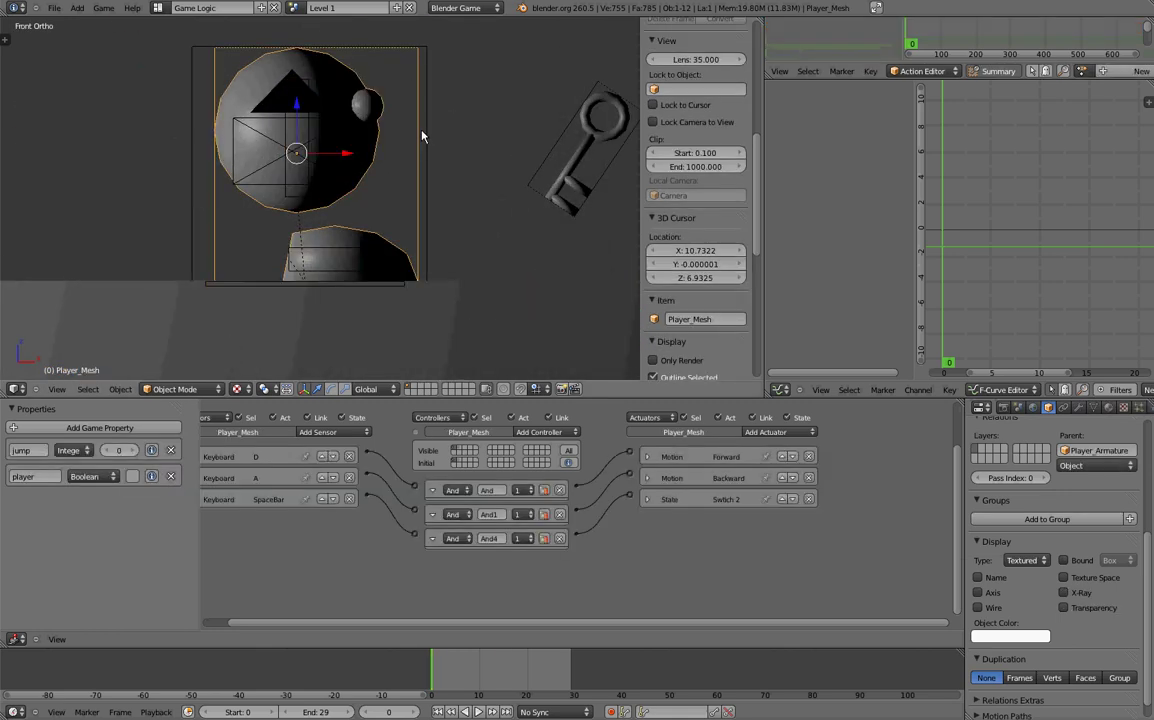
{"action": "right_click", "coordinate": [427, 108]}
{"action": "key", "text": "KP_Decimal"}
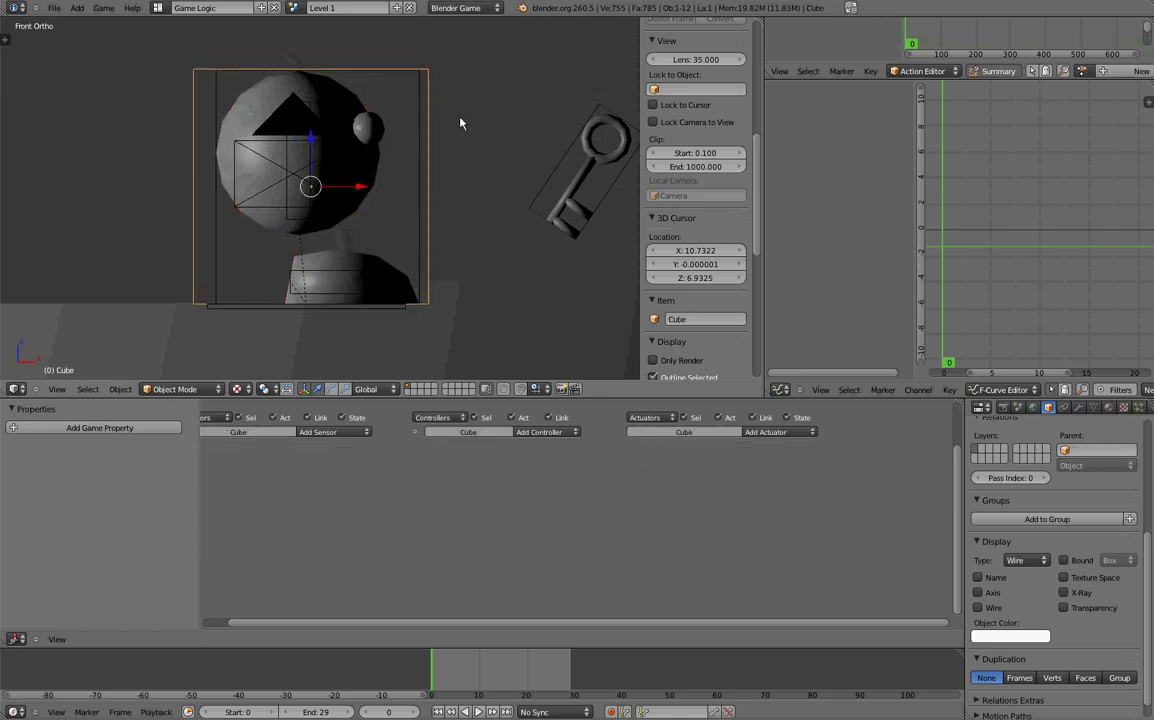
{"action": "key", "text": "g"}
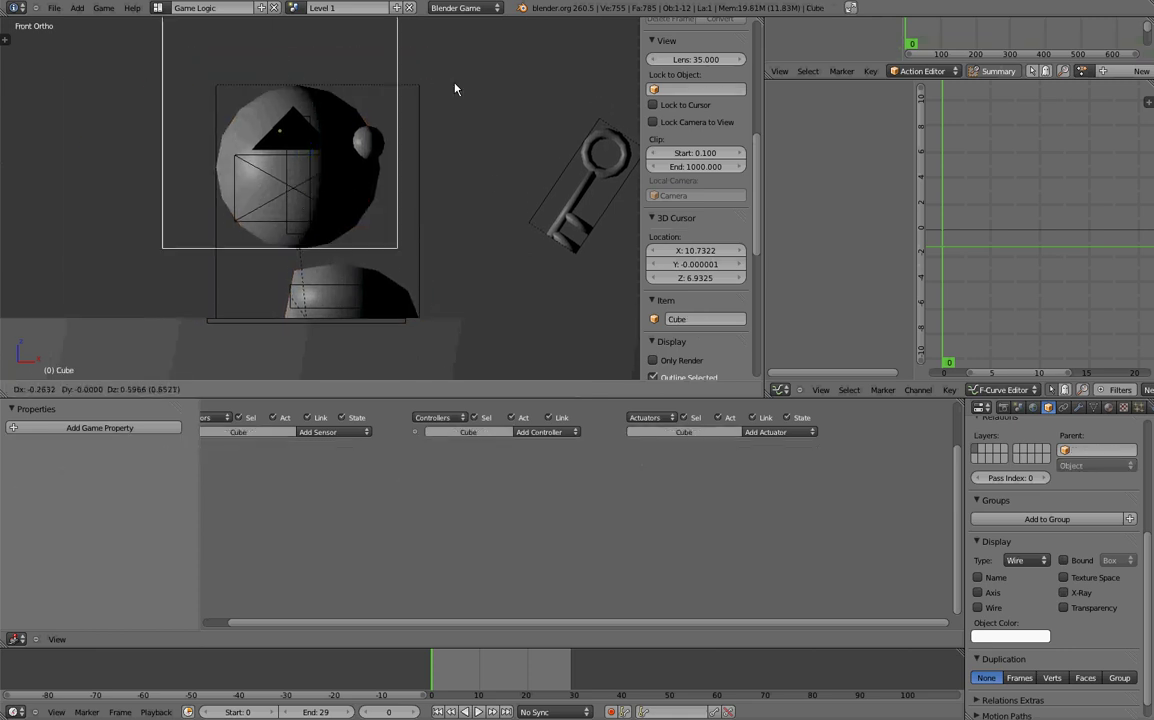
{"action": "right_click", "coordinate": [390, 178]}
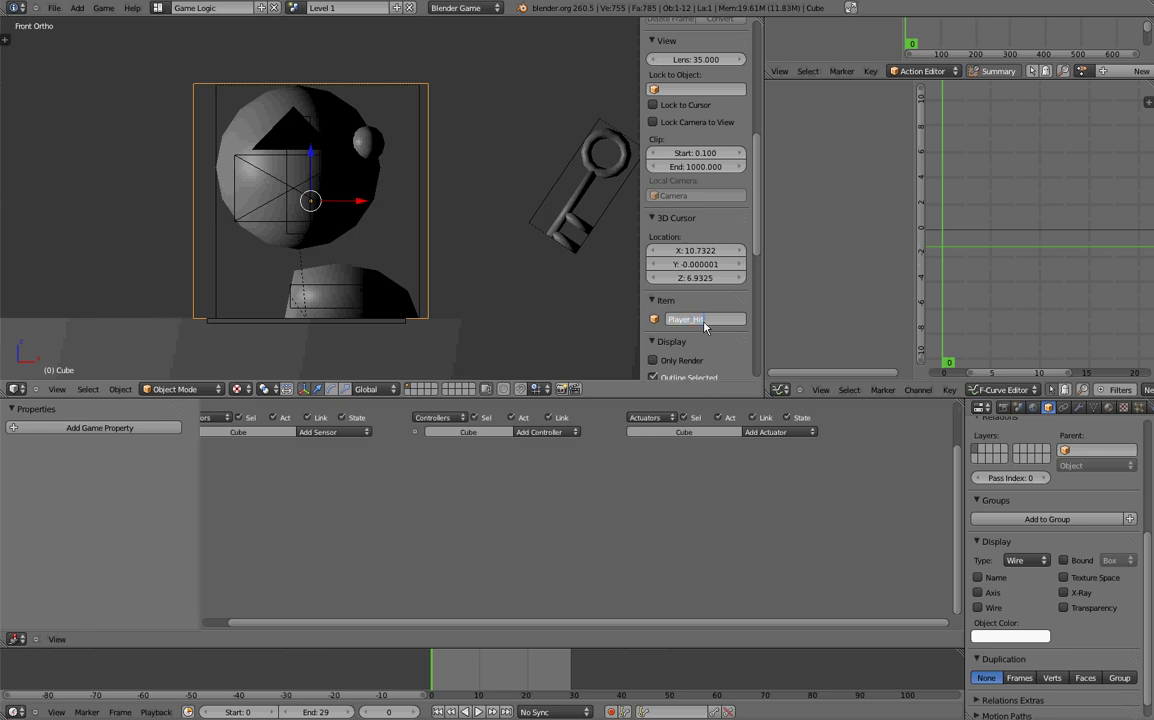
{"action": "type", "text": "ox"}
{"action": "key", "text": "Return"}
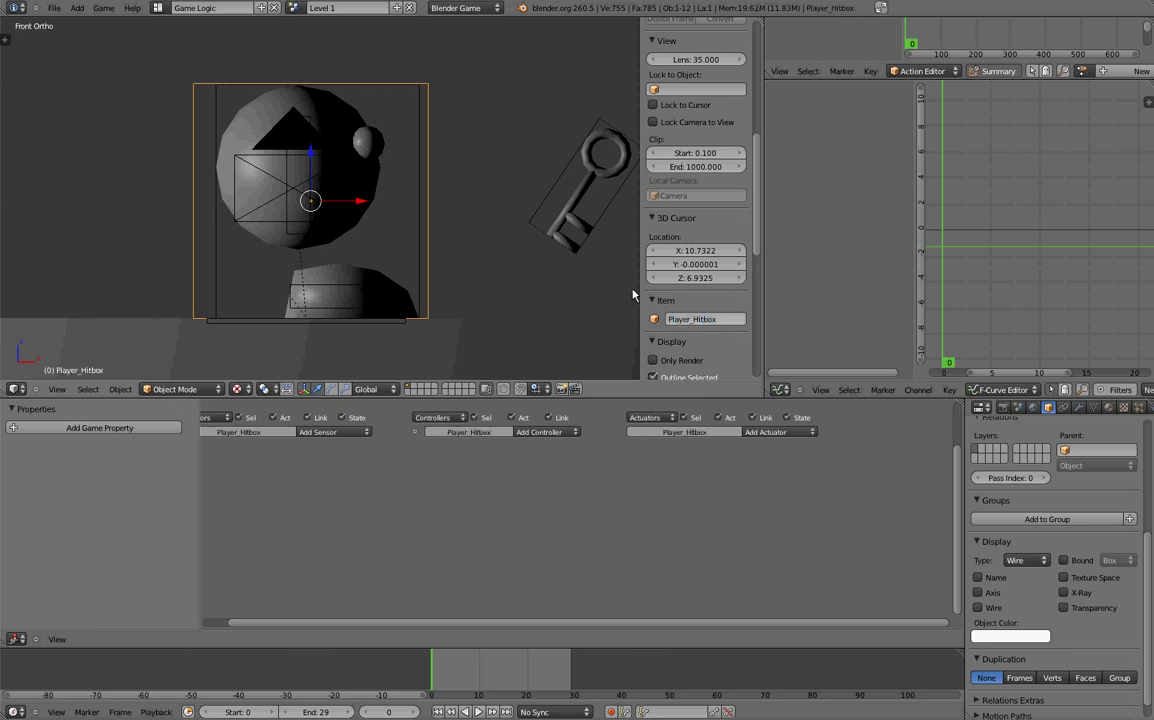
Step: Narrow Player_Hitbox along X in two passes, the second by about 0.91, and shift it along X to match the player's head
{"action": "key", "text": "s"}
{"action": "key", "text": "x"}
{"action": "left_click", "coordinate": [446, 240]}
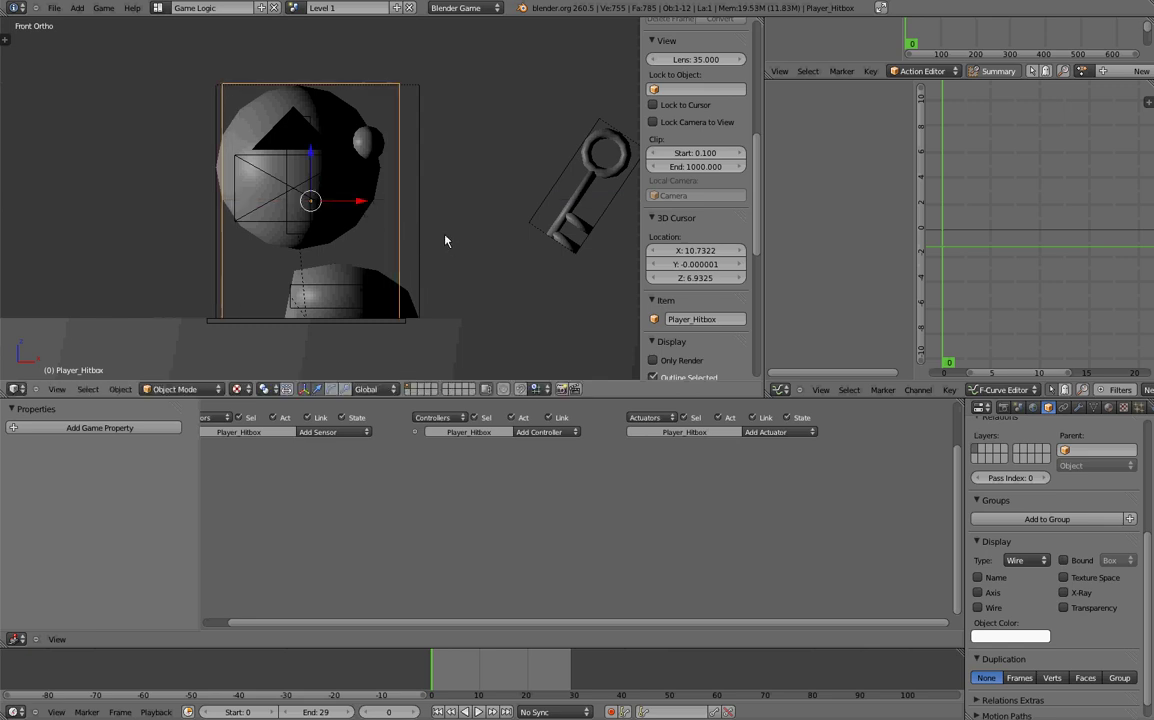
{"action": "key", "text": "g"}
{"action": "key", "text": "x"}
{"action": "left_click", "coordinate": [337, 208]}
{"action": "left_click_drag", "start_coordinate": [336, 203], "coordinate": [341, 202]}
{"action": "key", "text": "s"}
{"action": "key", "text": "x"}
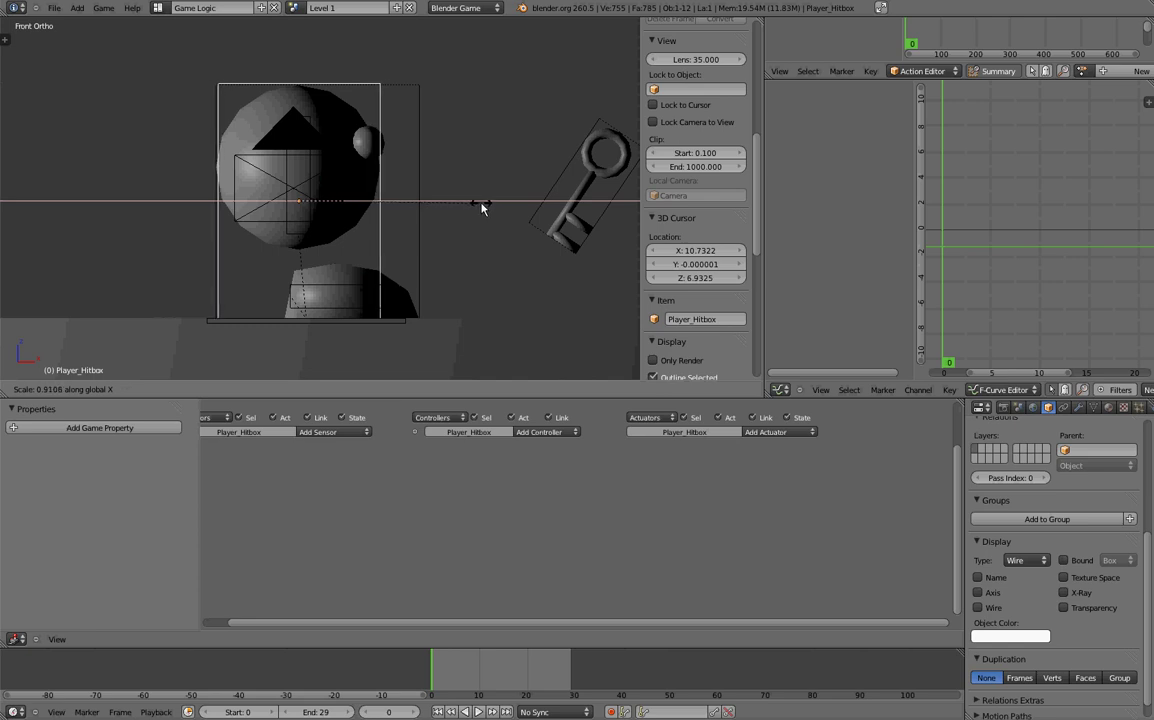
{"action": "left_click", "coordinate": [481, 209]}
Step: Try to parent Player_Armature to Player_Mesh with the Object option
{"action": "middle_click_drag", "start_coordinate": [425, 207], "coordinate": [494, 227], "text": "shift"}
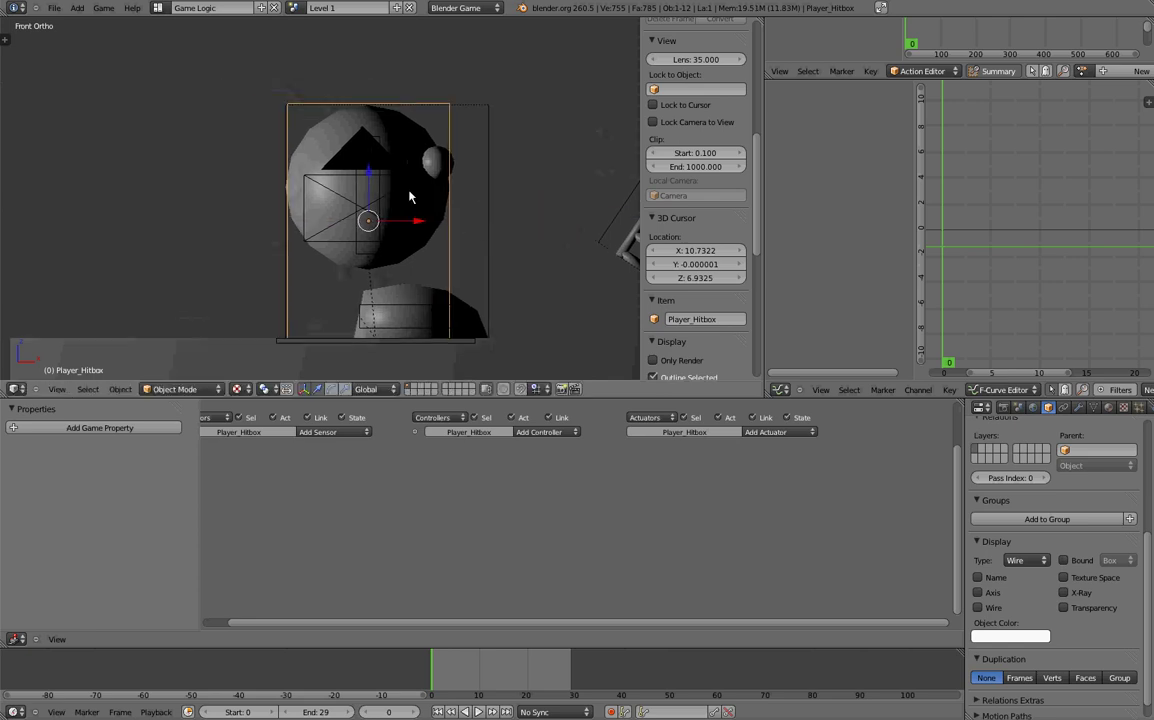
{"action": "right_click", "coordinate": [378, 155]}
{"action": "right_click", "coordinate": [377, 180]}
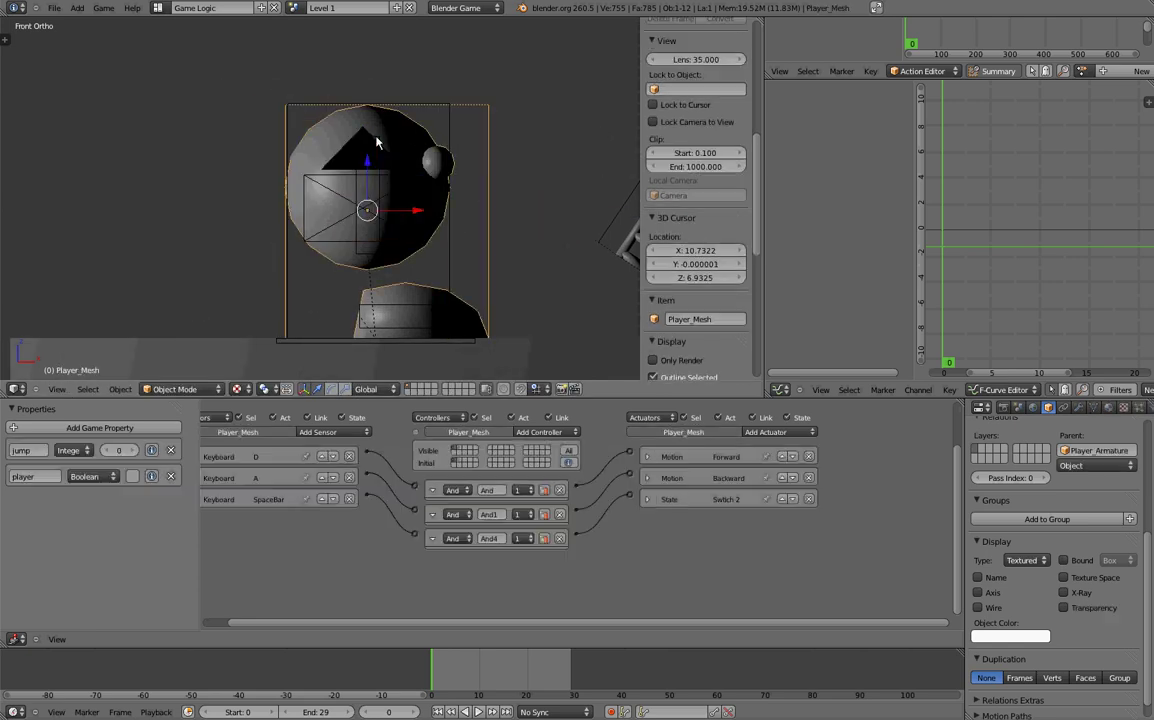
{"action": "right_click", "coordinate": [366, 254]}
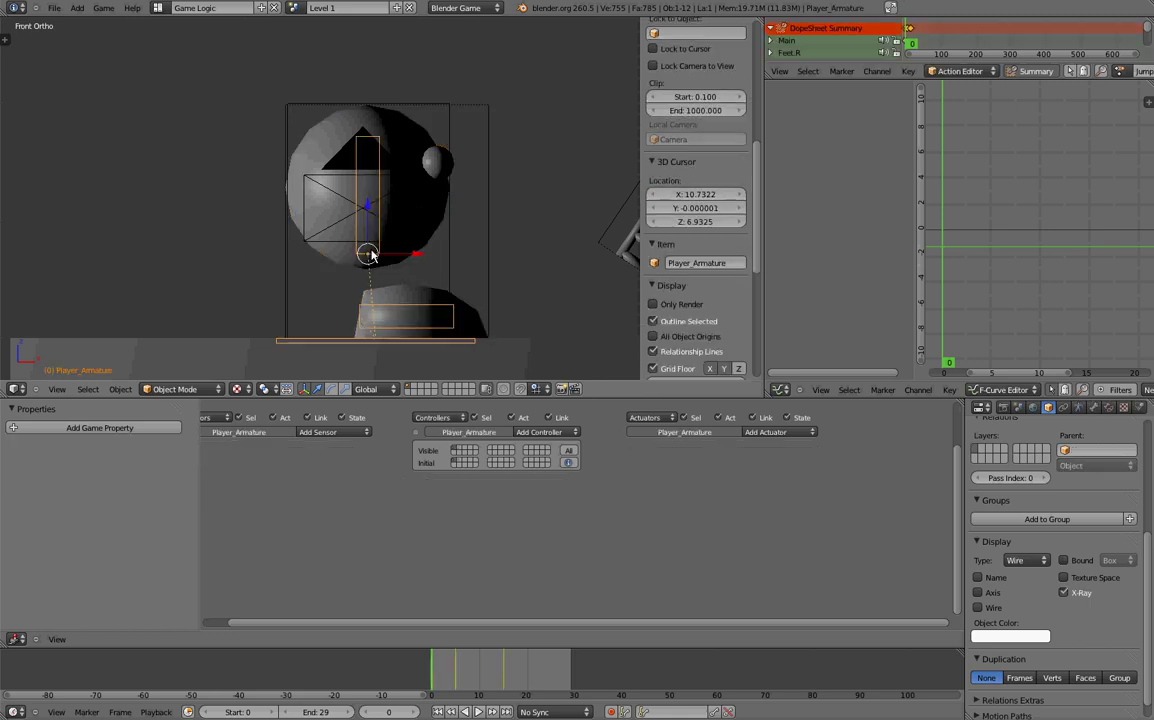
{"action": "right_click", "coordinate": [491, 153]}
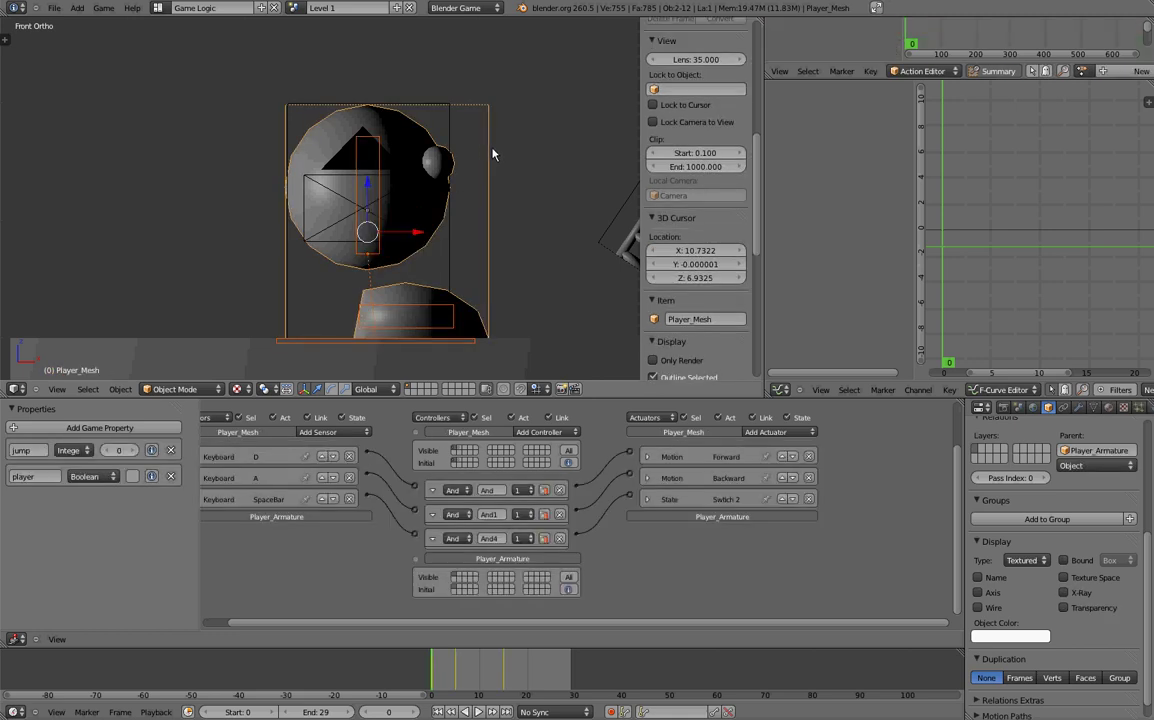
{"action": "key", "text": "ctrl+p"}
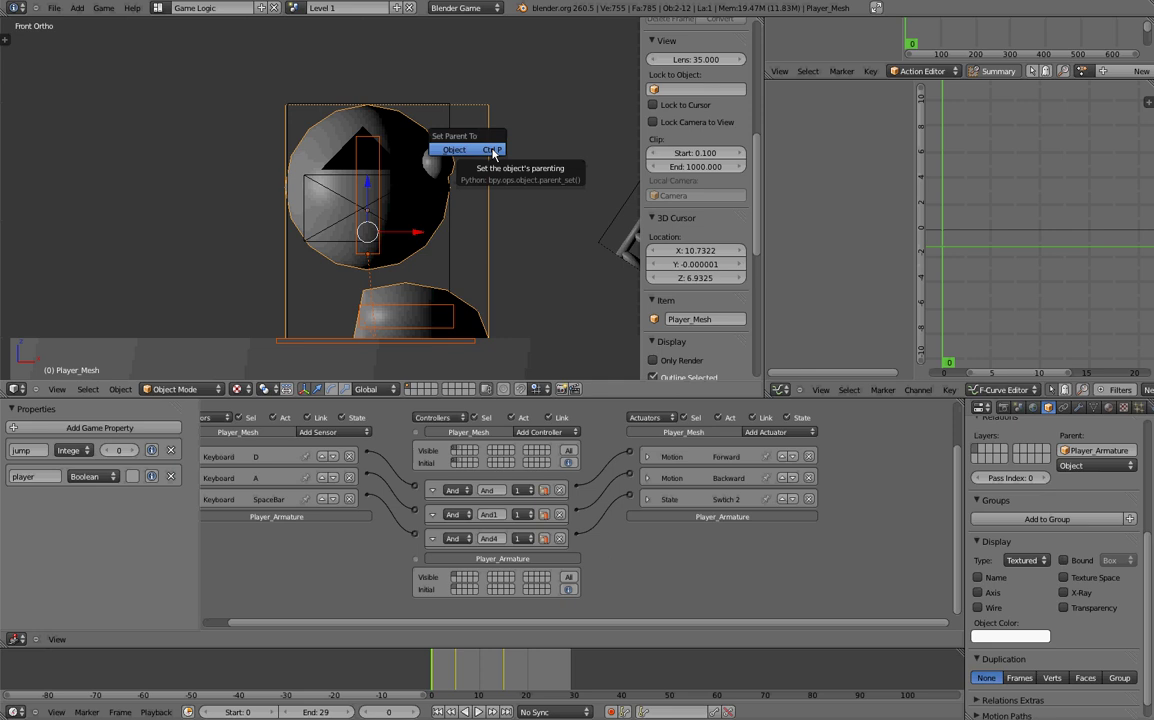
{"action": "left_click", "coordinate": [490, 150]}
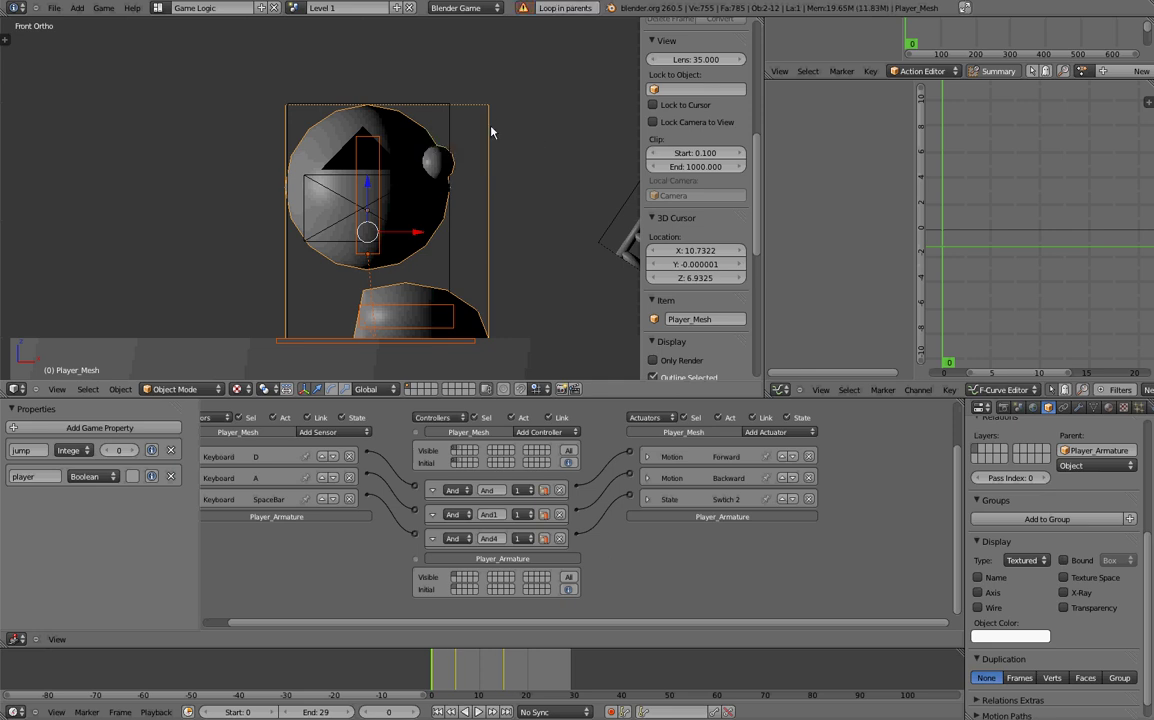
Step: Test-move Player_Armature and Player_Hitbox separately, cancelling each move
{"action": "right_click", "coordinate": [367, 136]}
{"action": "right_click", "coordinate": [378, 132]}
{"action": "right_click", "coordinate": [378, 132]}
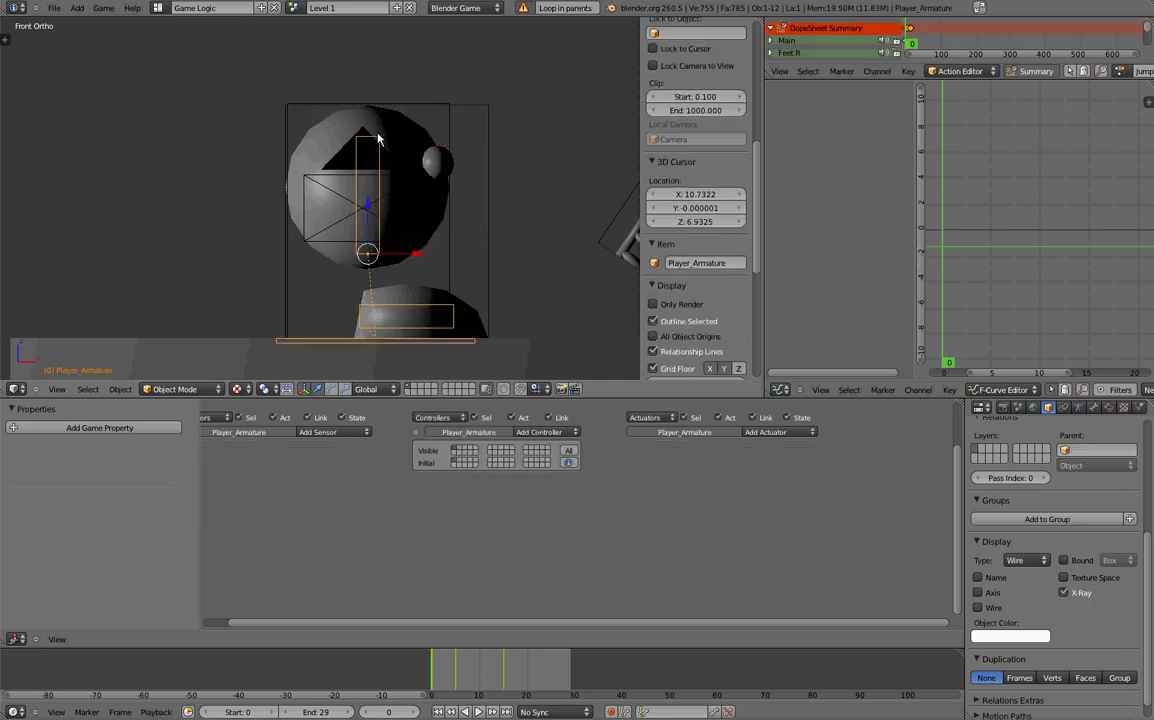
{"action": "key", "text": "g"}
{"action": "right_click", "coordinate": [384, 129]}
{"action": "right_click", "coordinate": [451, 109]}
{"action": "key", "text": "g"}
{"action": "key", "text": "Escape"}
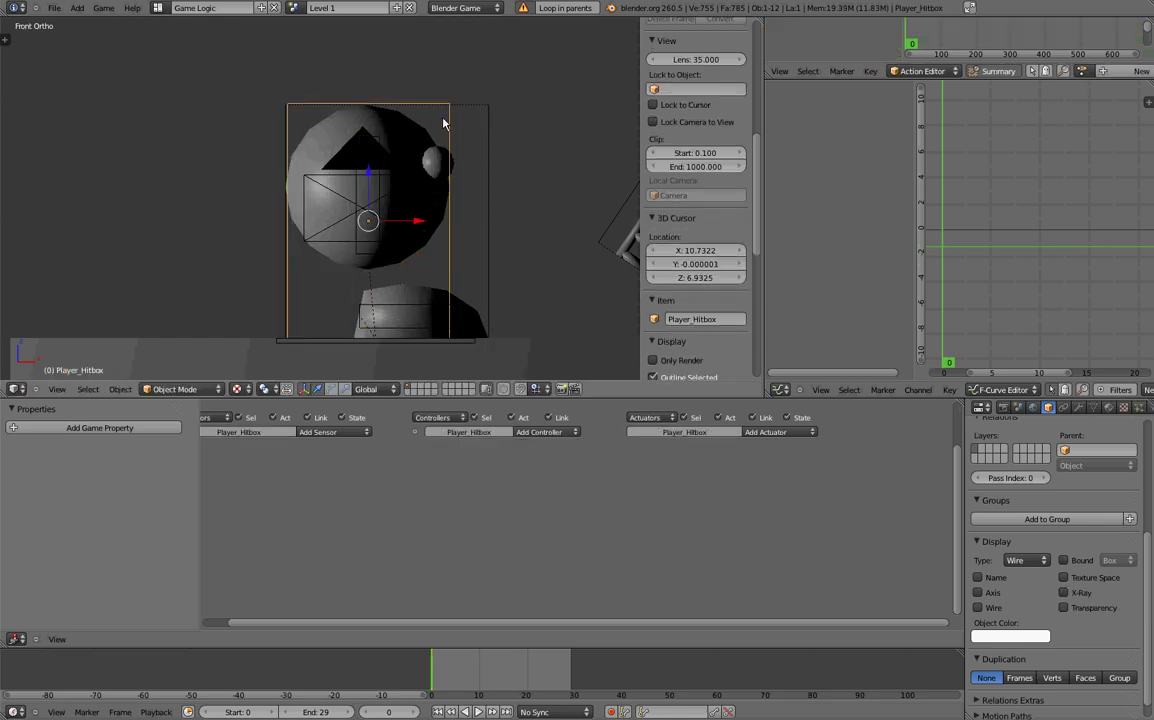
Step: Reselect Player_Armature together with Player_Mesh and retry making the mesh its object parent
{"action": "right_click", "coordinate": [380, 142]}
{"action": "right_click", "coordinate": [345, 130]}
{"action": "right_click", "coordinate": [345, 130]}
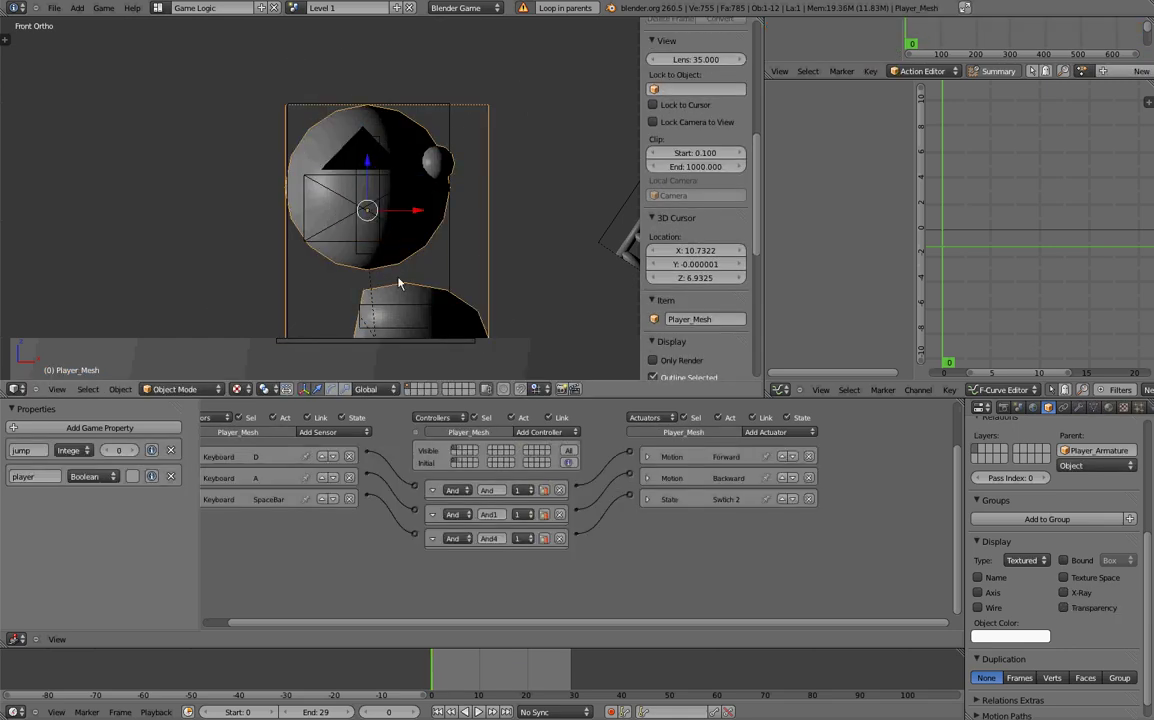
{"action": "right_click", "coordinate": [407, 313]}
{"action": "right_click", "coordinate": [492, 190], "text": "shift"}
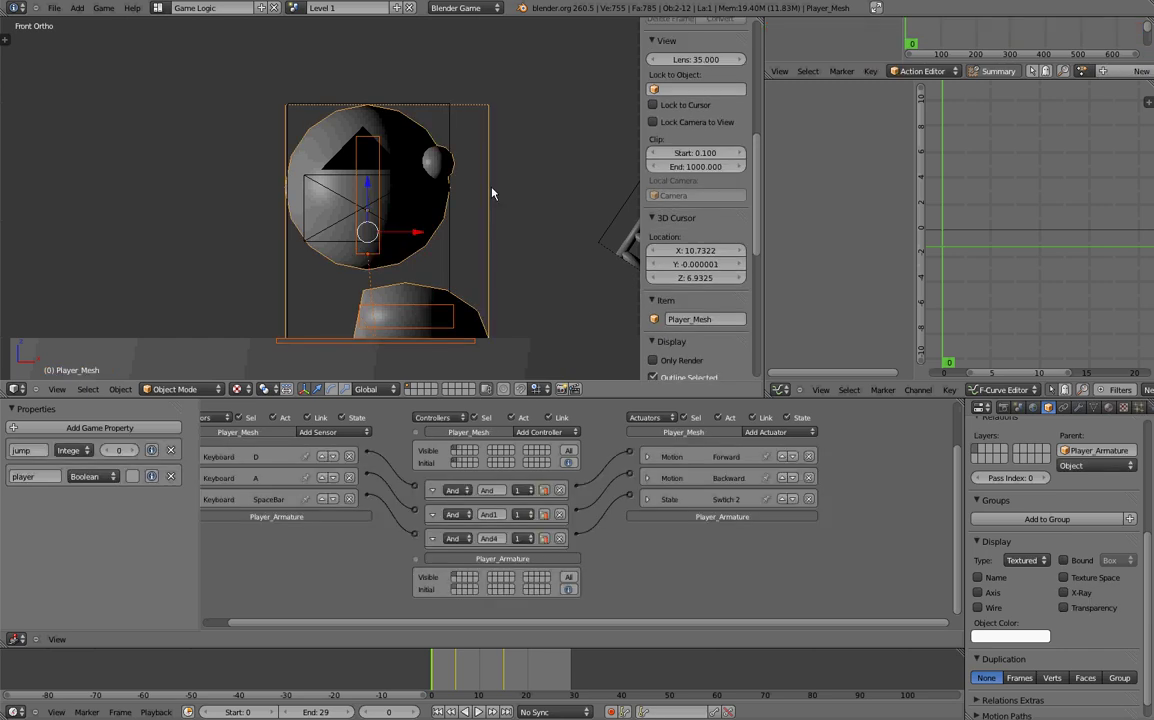
{"action": "key", "text": "ctrl+p"}
{"action": "left_click", "coordinate": [490, 188]}
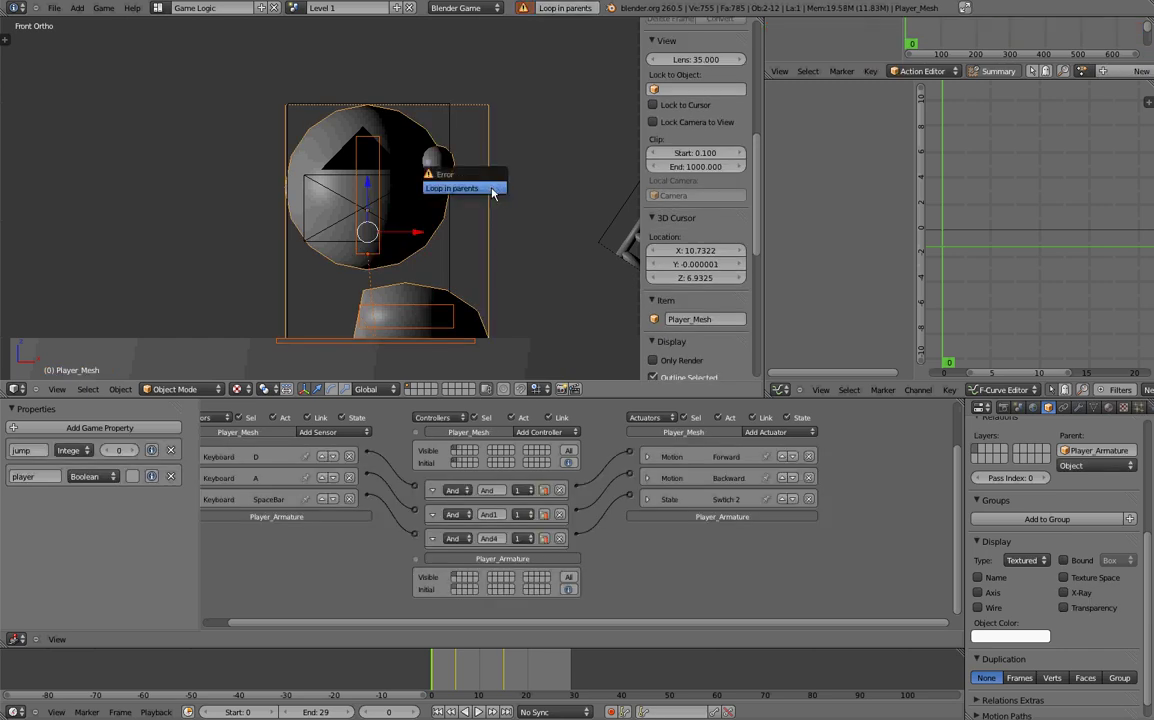
Step: Parent Player_Armature to Player_Hitbox with the Object option
{"action": "middle_click_drag", "start_coordinate": [543, 152], "coordinate": [502, 188]}
{"action": "right_click", "coordinate": [452, 187]}
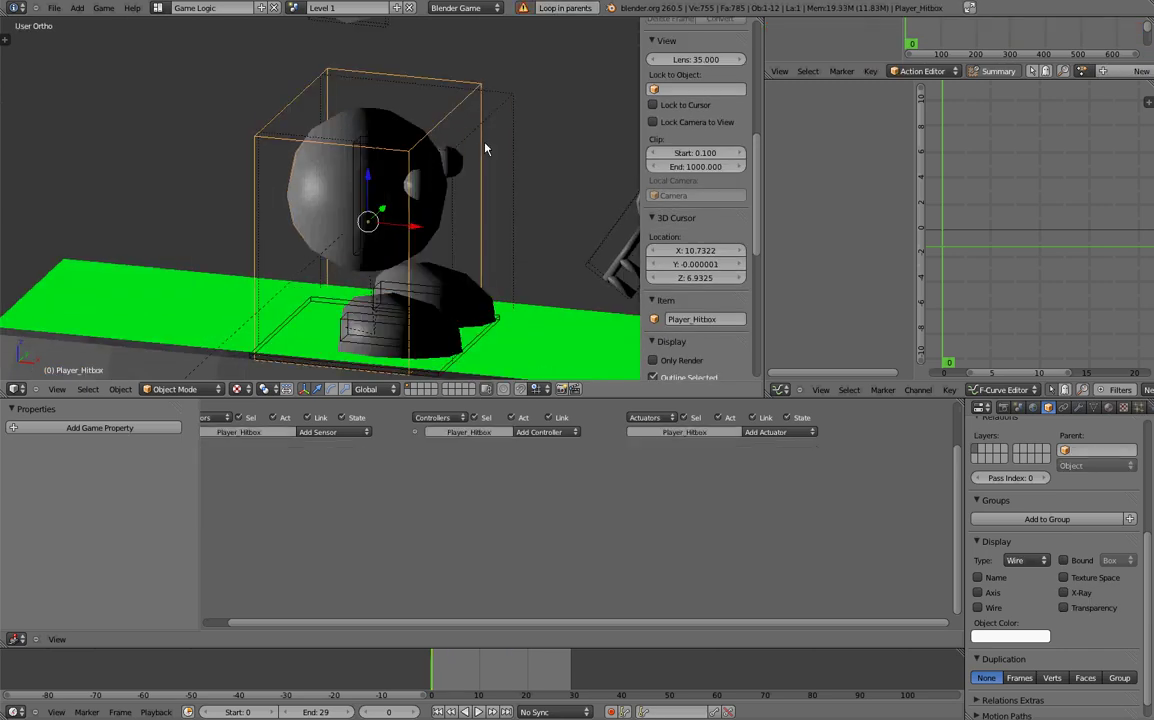
{"action": "right_click", "coordinate": [507, 108]}
{"action": "middle_click_drag", "start_coordinate": [482, 142], "coordinate": [471, 118]}
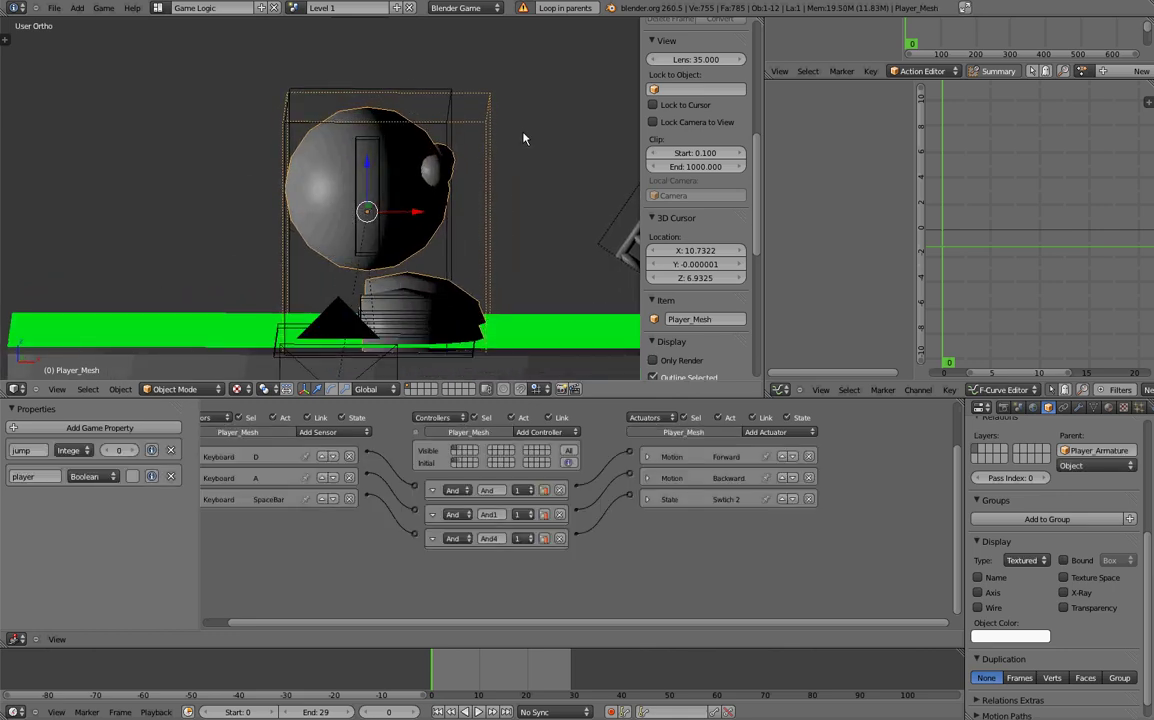
{"action": "scroll", "coordinate": [1131, 676], "scroll_direction": "down", "scroll_amount": 1}
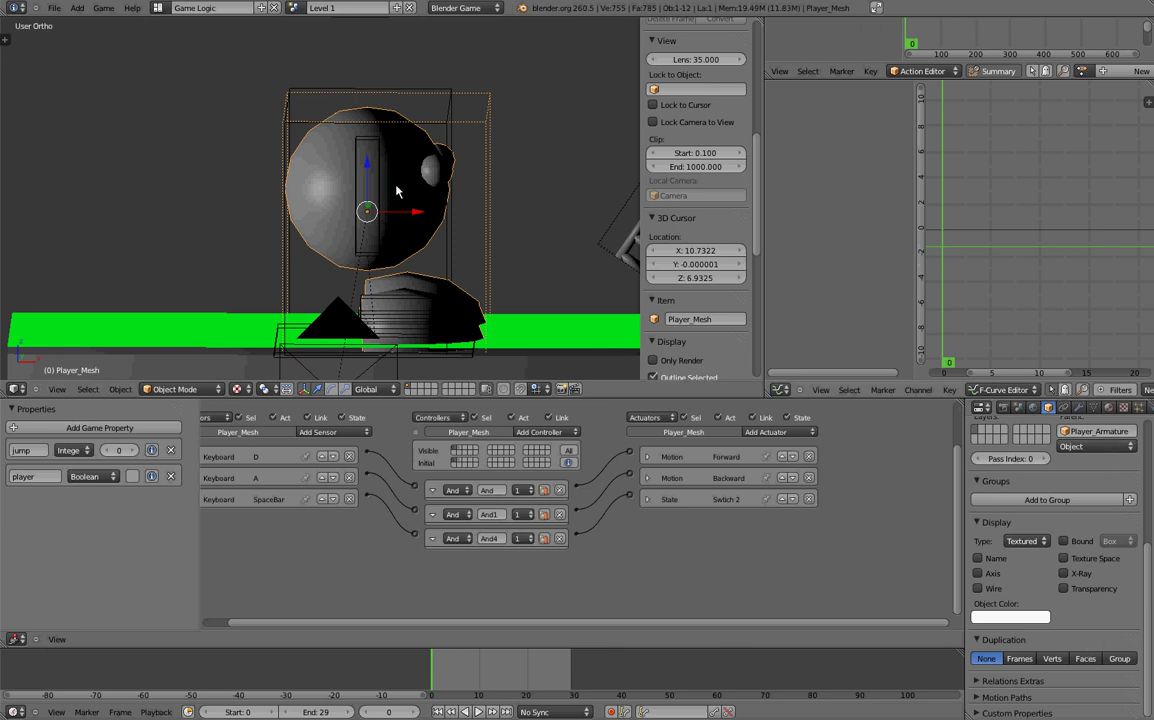
{"action": "right_click", "coordinate": [376, 155]}
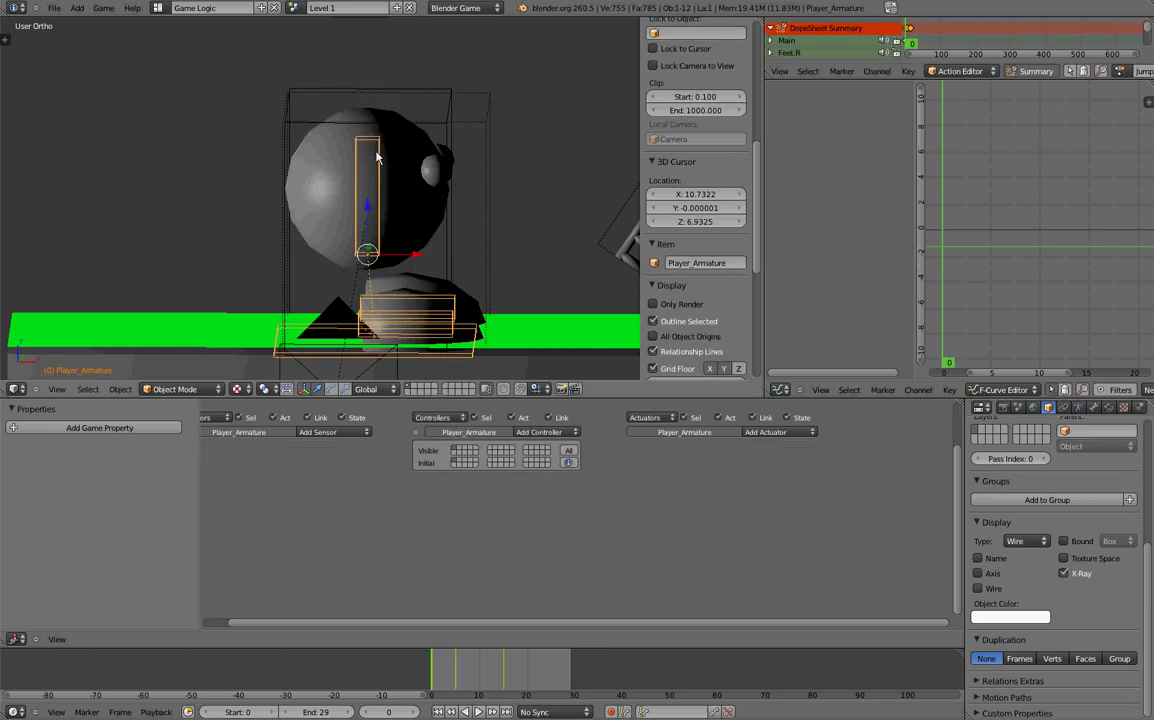
{"action": "right_click", "coordinate": [453, 113], "text": "shift"}
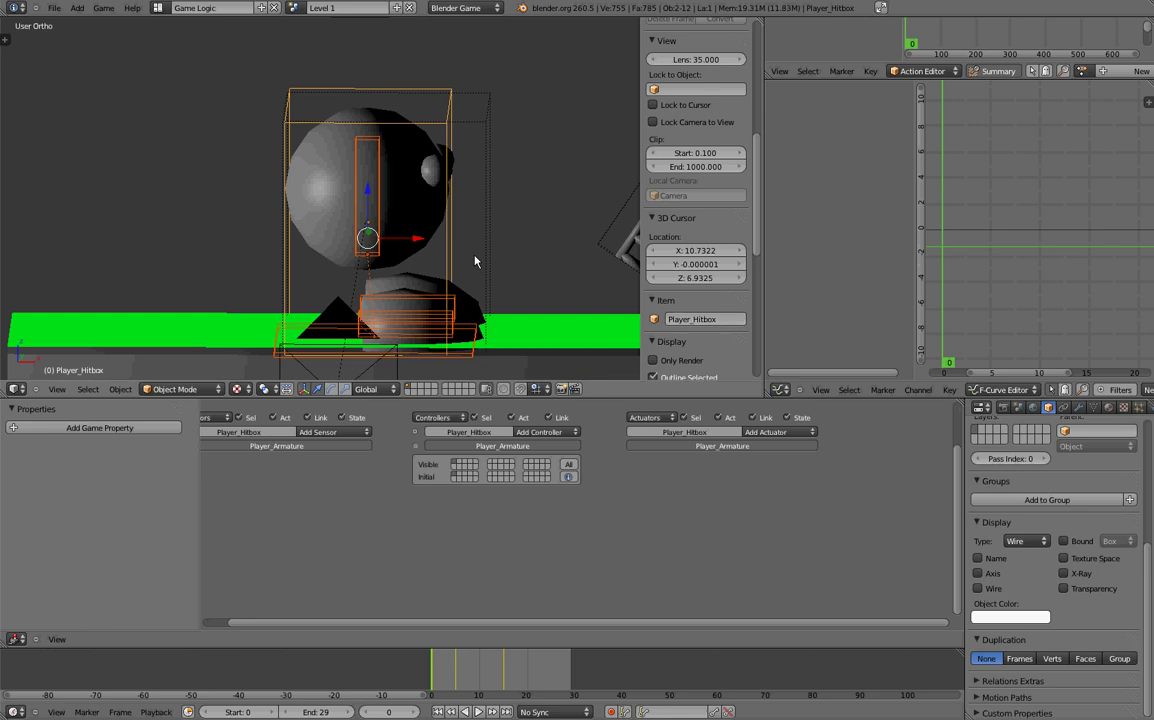
{"action": "key", "text": "ctrl+p"}
{"action": "left_click", "coordinate": [425, 231]}
Step: Test the parenting by moving Player_Hitbox and returning it to its place, then select Player_Armature
{"action": "right_click", "coordinate": [439, 113]}
{"action": "key", "text": "g"}
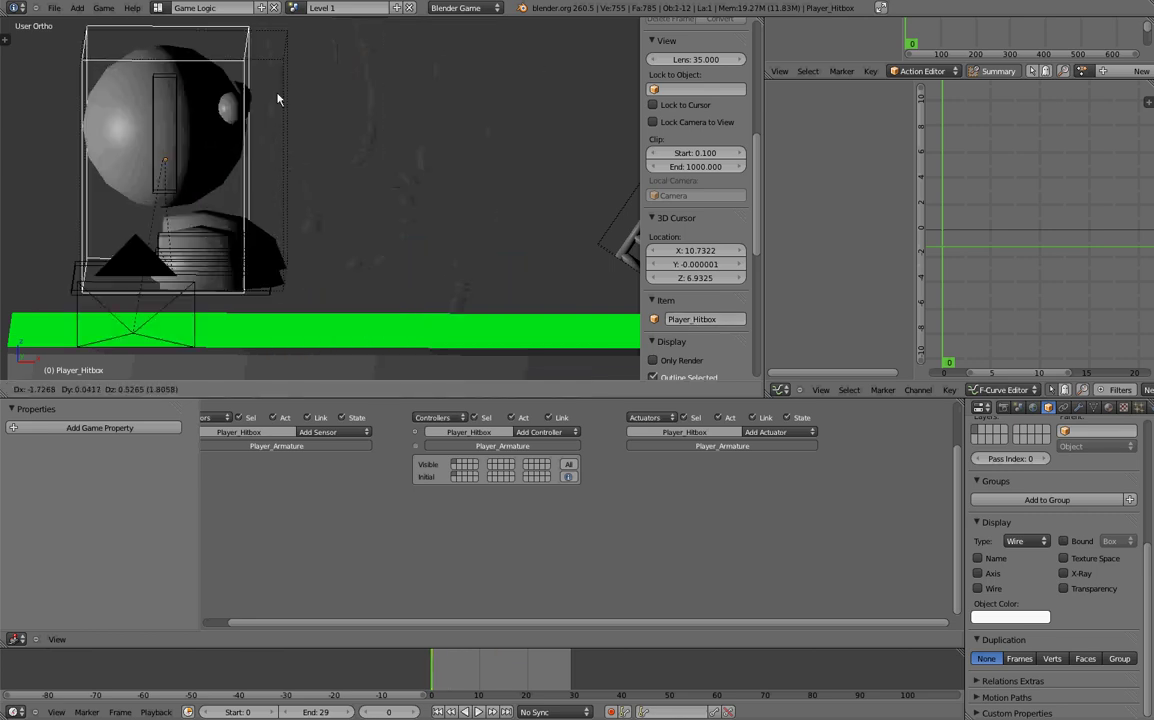
{"action": "right_click", "coordinate": [450, 128]}
{"action": "scroll", "coordinate": [422, 139], "scroll_direction": "down", "scroll_amount": 4}
{"action": "key", "text": "g"}
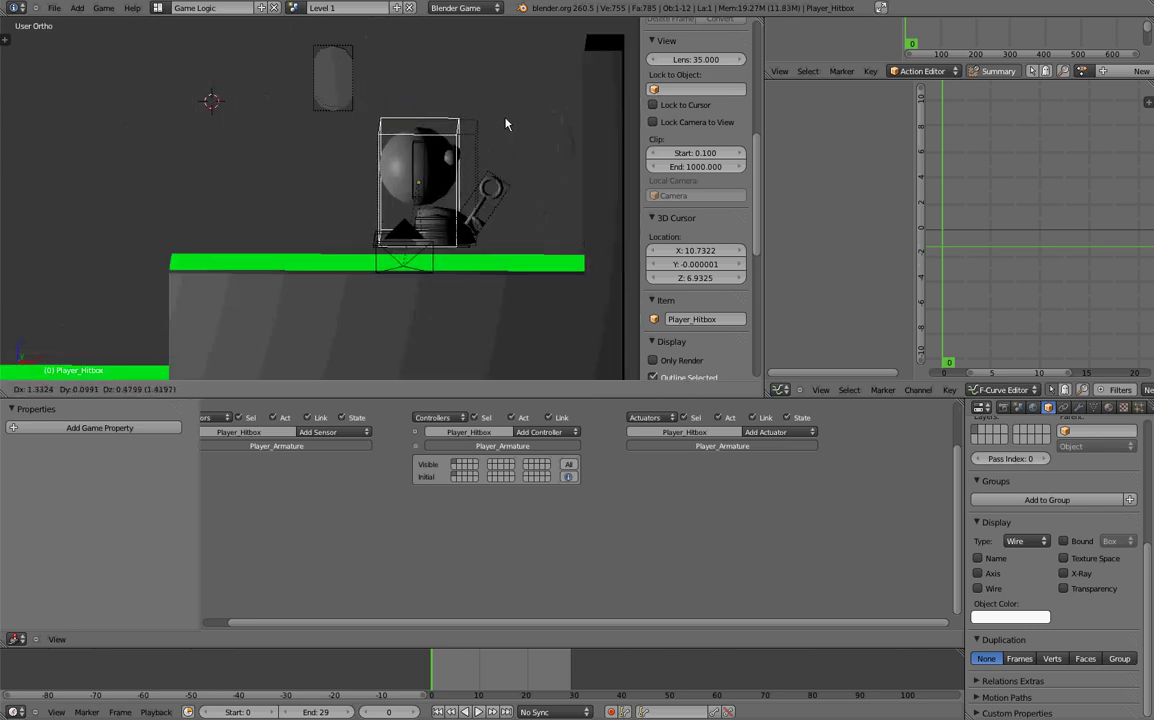
{"action": "left_click", "coordinate": [467, 143]}
{"action": "right_click", "coordinate": [348, 185]}
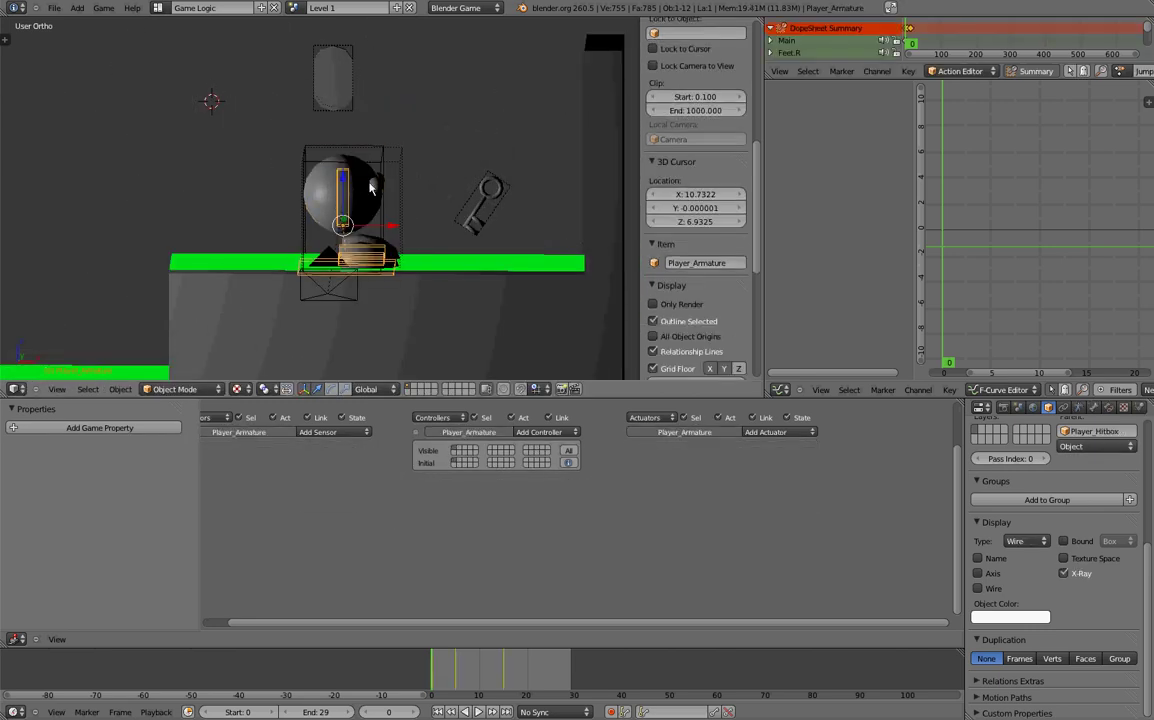
Step: Select Player_Mesh, test-move it and cancel, and examine its complete logic brick setup
{"action": "right_click", "coordinate": [359, 205]}
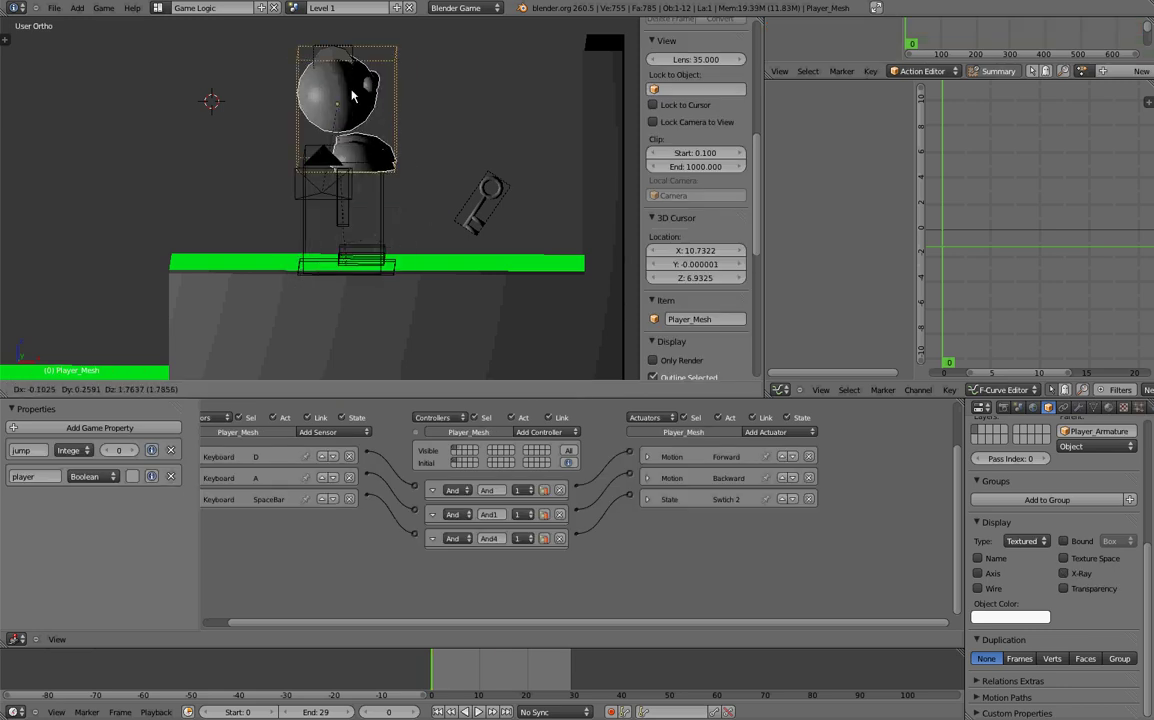
{"action": "key", "text": "KP_1"}
{"action": "key", "text": "KP_Decimal"}
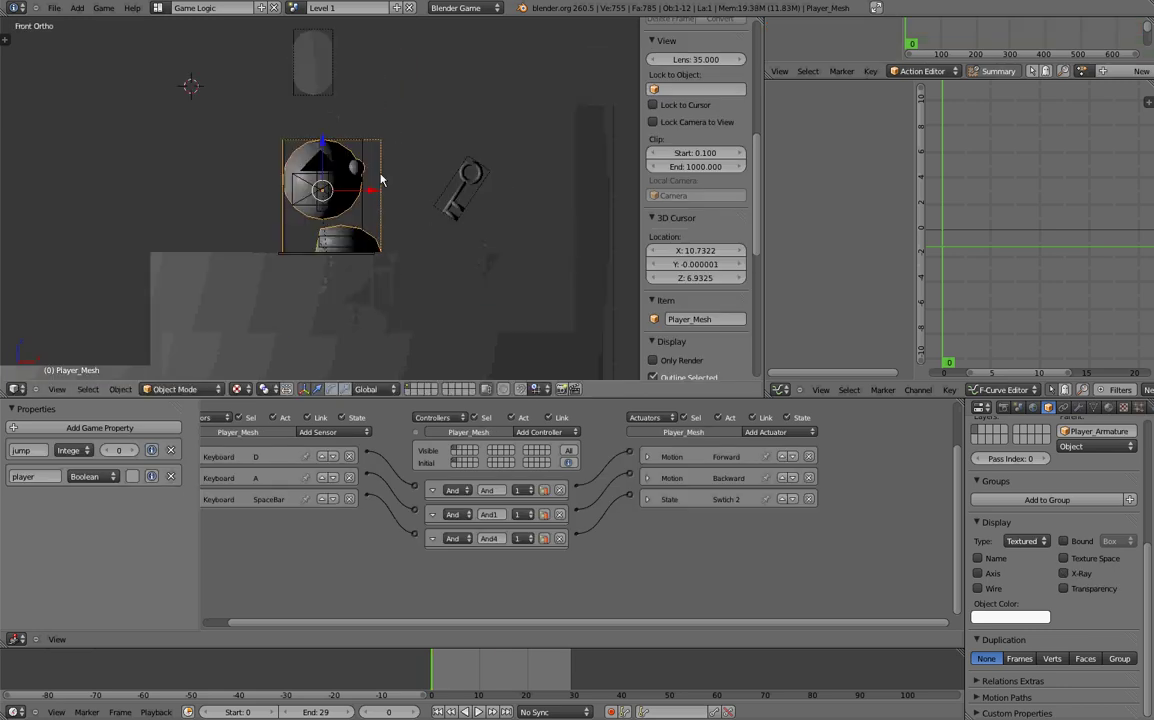
{"action": "middle_click_drag", "start_coordinate": [476, 166], "coordinate": [443, 222], "text": "shift"}
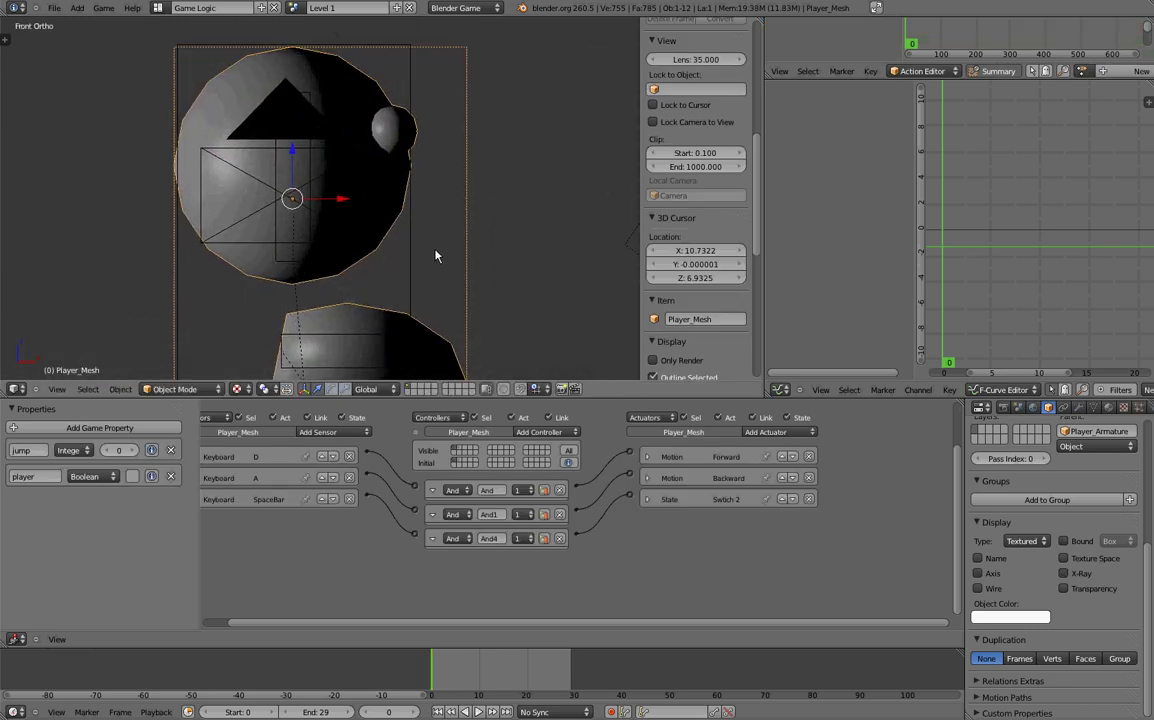
{"action": "middle_click_drag", "start_coordinate": [414, 262], "coordinate": [420, 238], "text": "shift"}
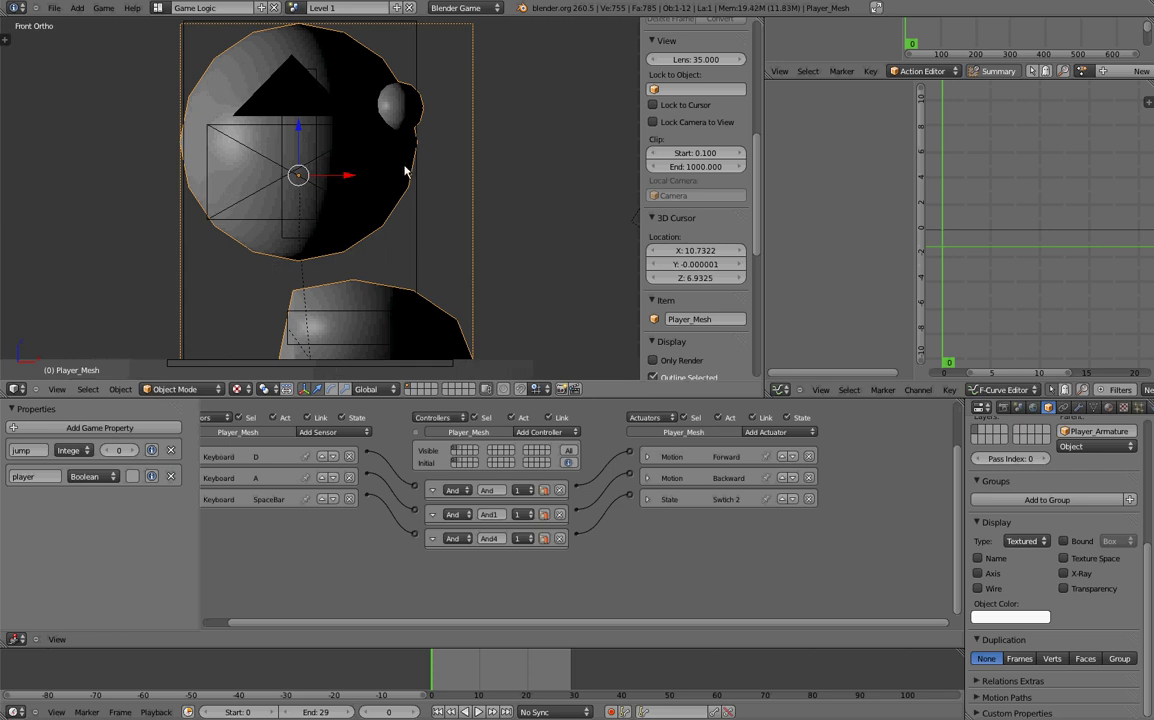
{"action": "key", "text": "Home"}
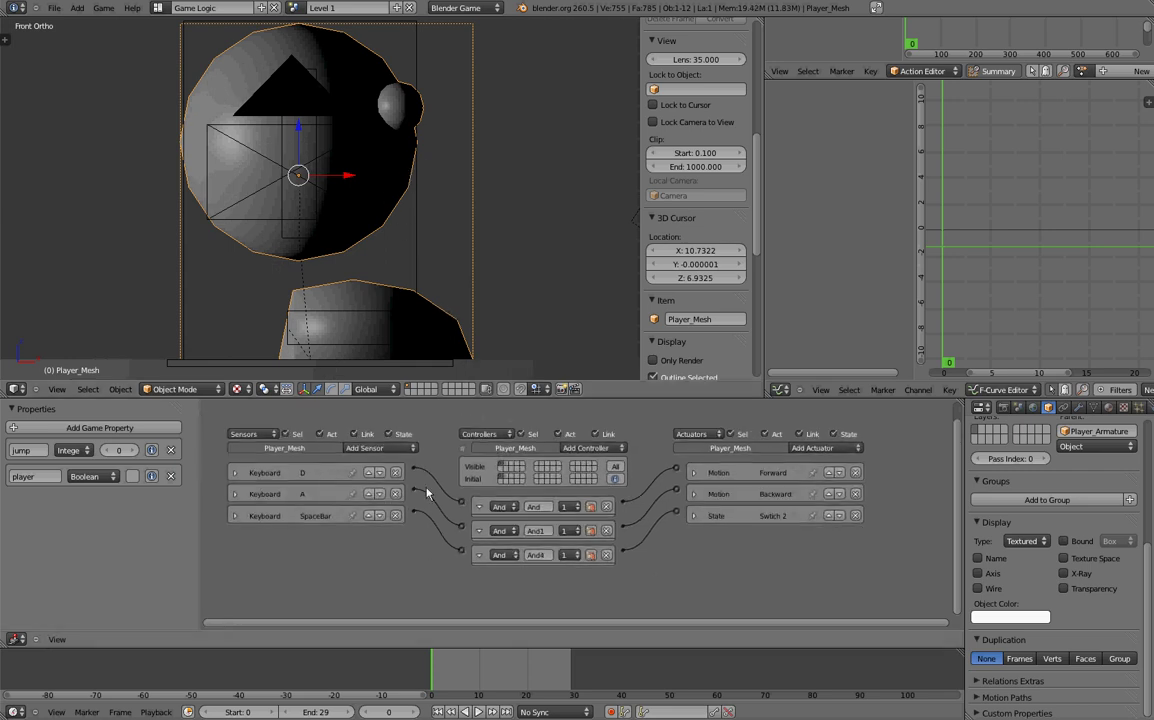
Step: Select Player_Hitbox together with Player_Mesh as the active object and copy the mesh's logic bricks to the hitbox
{"action": "right_click", "coordinate": [424, 216]}
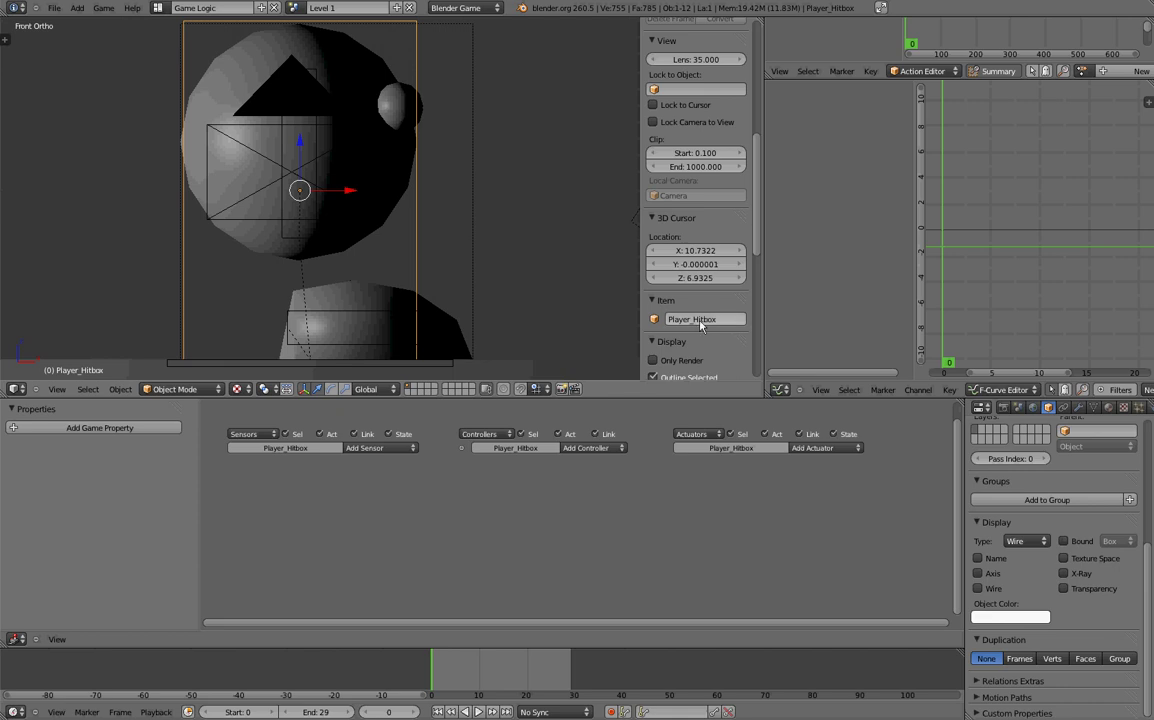
{"action": "right_click", "coordinate": [384, 318]}
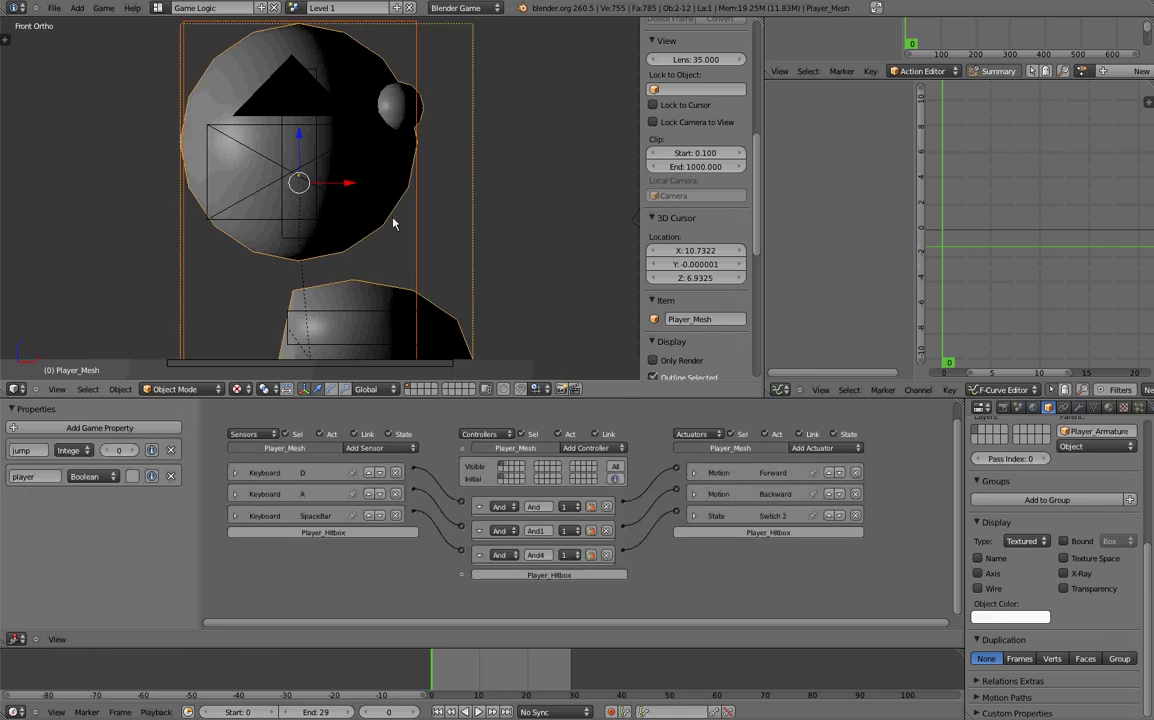
{"action": "left_click", "coordinate": [120, 389]}
{"action": "mouse_move", "coordinate": [173, 51]}
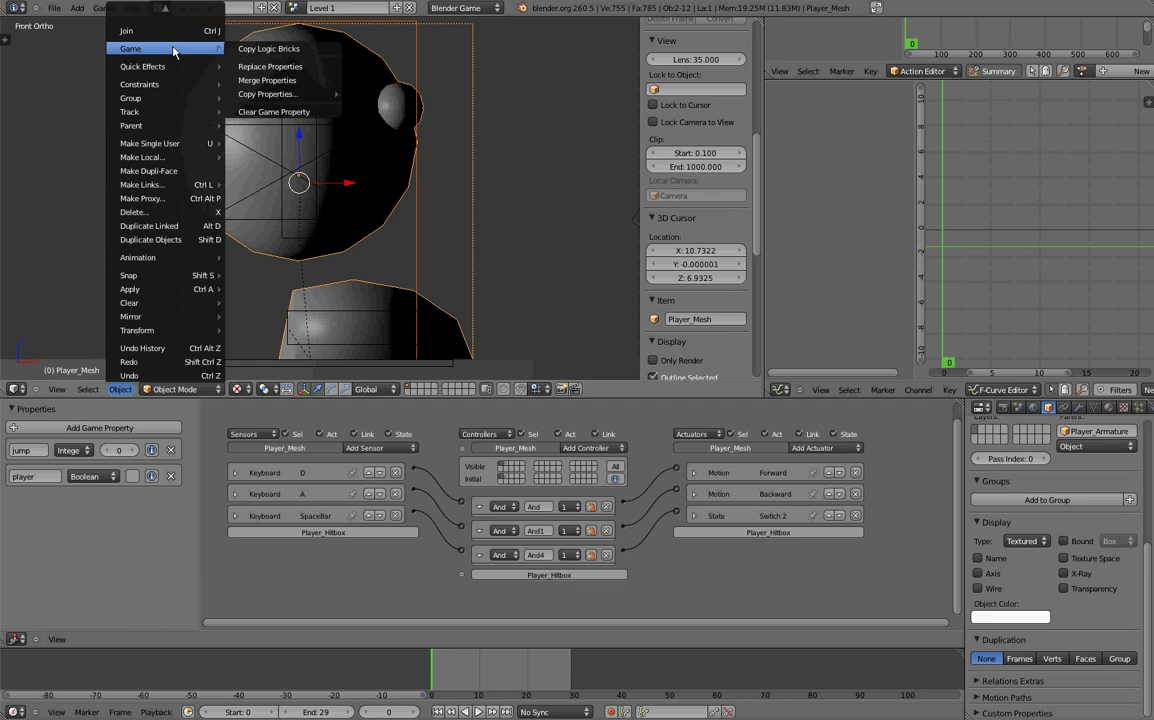
{"action": "left_click", "coordinate": [270, 49]}
Step: Replace Player_Hitbox's game properties with those of Player_Mesh, leaving only the hitbox selected
{"action": "left_click", "coordinate": [121, 390]}
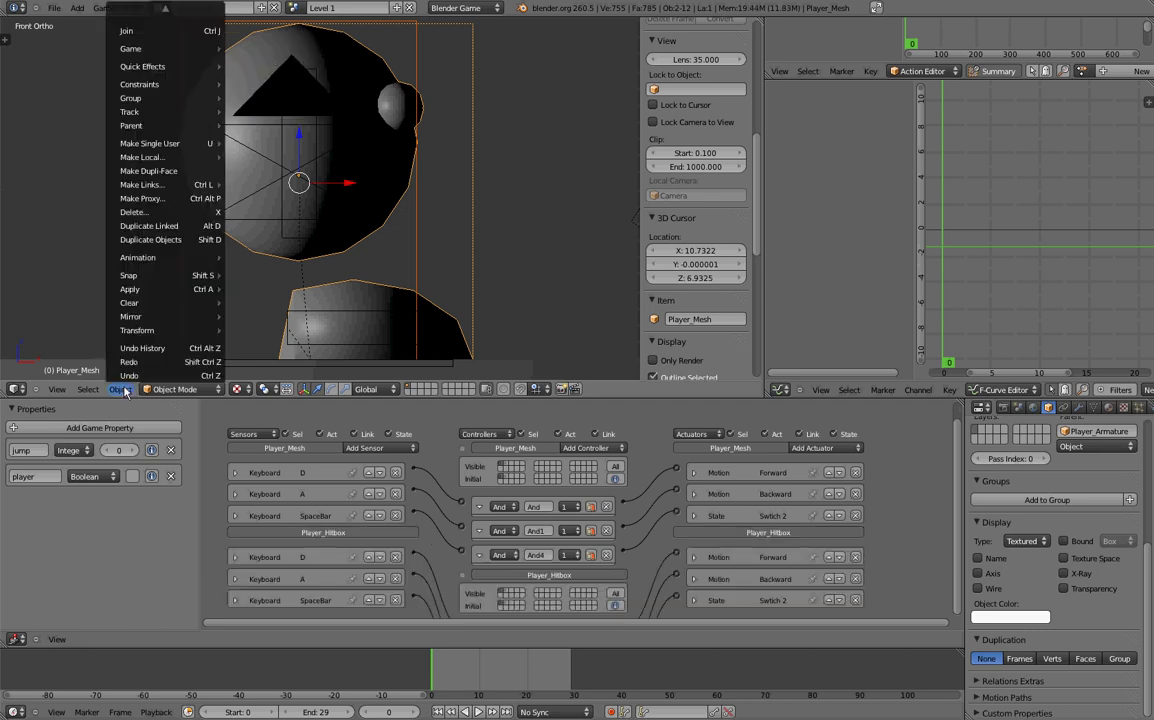
{"action": "mouse_move", "coordinate": [222, 50]}
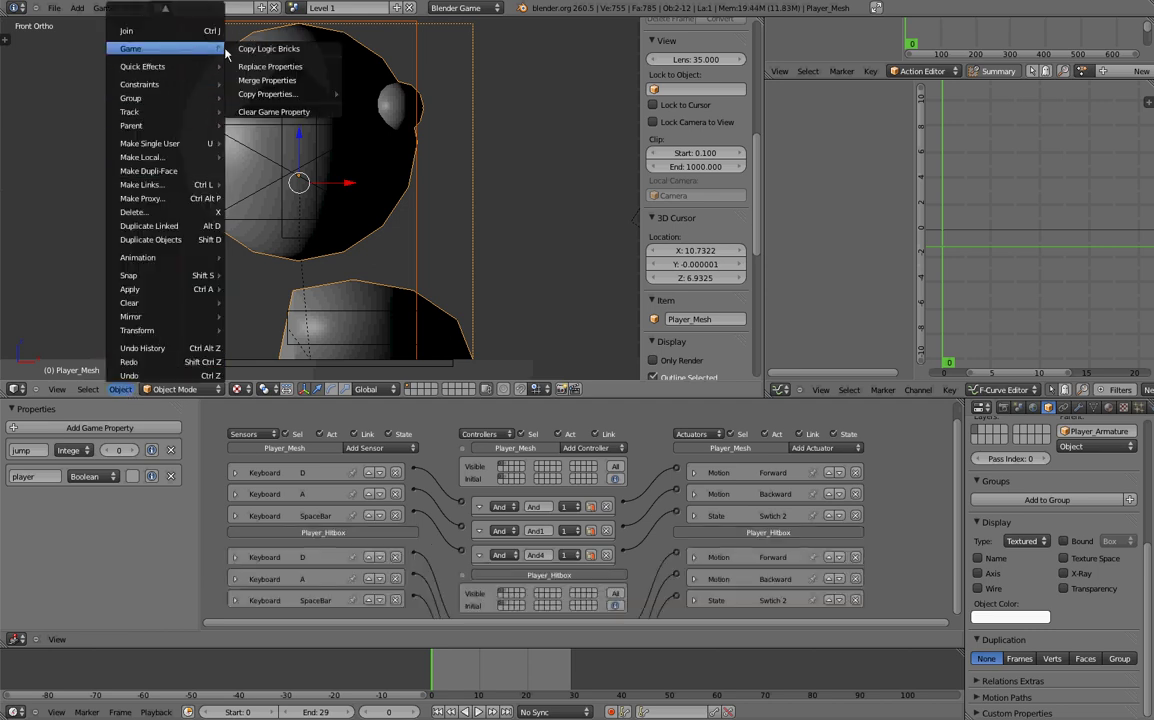
{"action": "left_click", "coordinate": [298, 68]}
{"action": "right_click", "coordinate": [415, 240]}
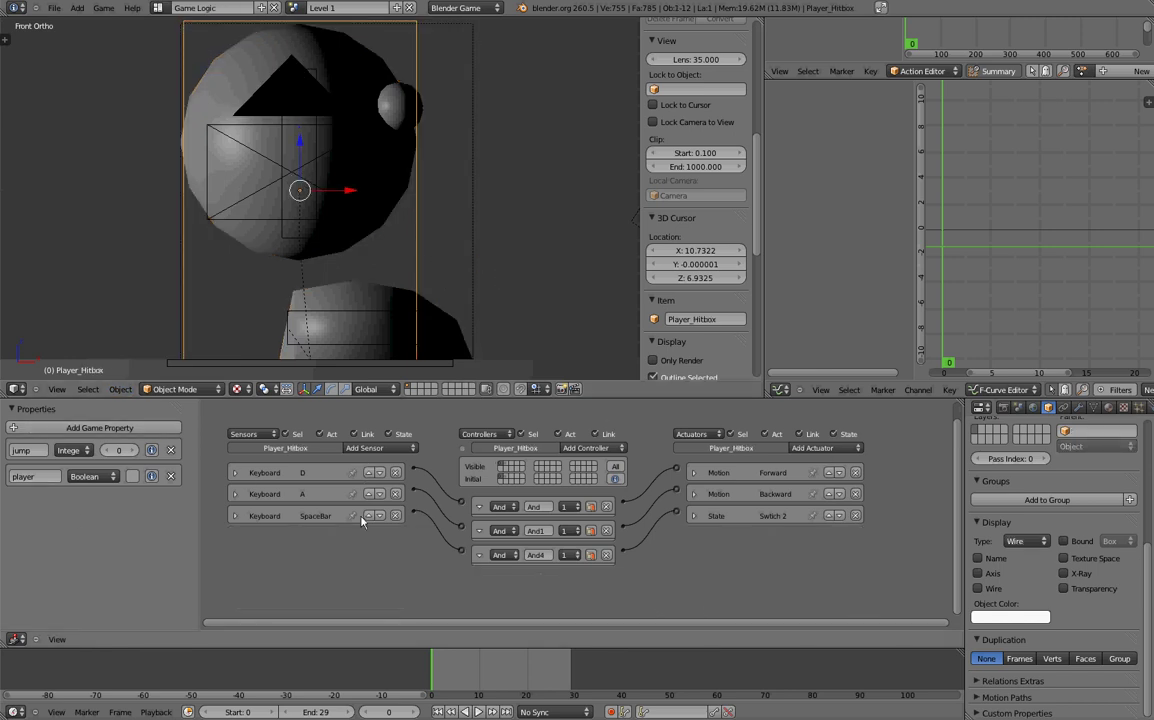
Step: Select Player_Mesh and delete its three keyboard sensors and three And controllers
{"action": "right_click", "coordinate": [386, 196]}
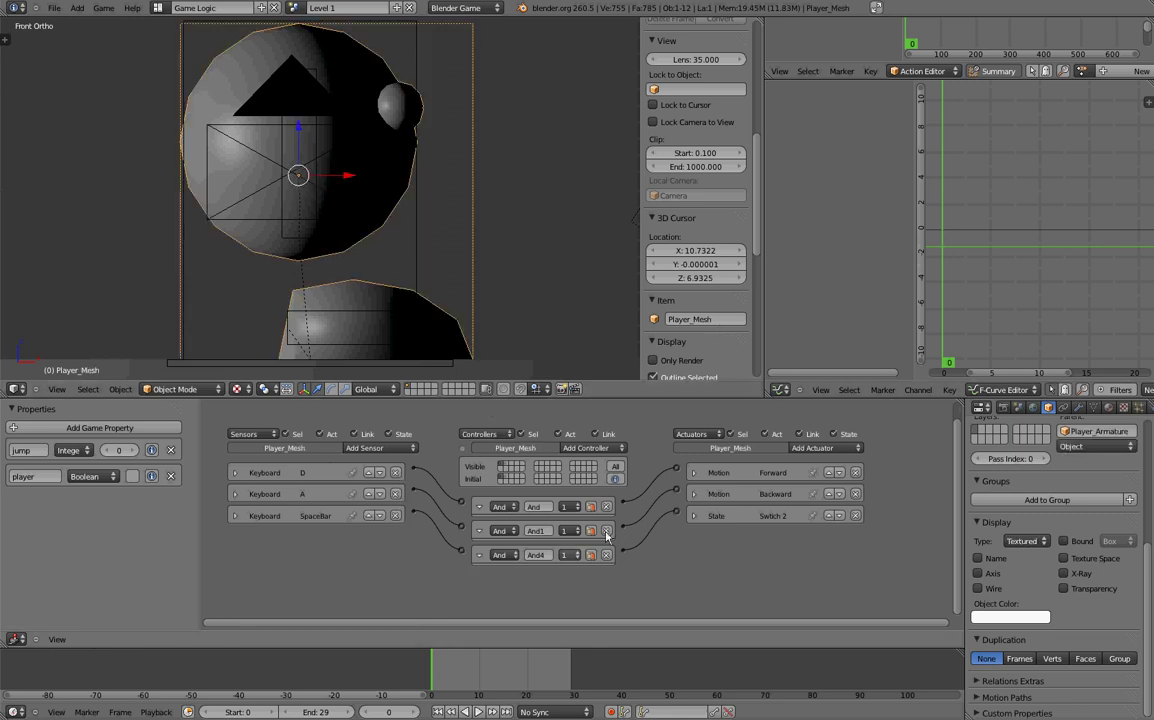
{"action": "left_click", "coordinate": [396, 472]}
{"action": "left_click", "coordinate": [396, 472]}
{"action": "left_click", "coordinate": [396, 472]}
{"action": "left_click", "coordinate": [606, 506]}
{"action": "left_click", "coordinate": [606, 506]}
{"action": "left_click", "coordinate": [606, 506]}
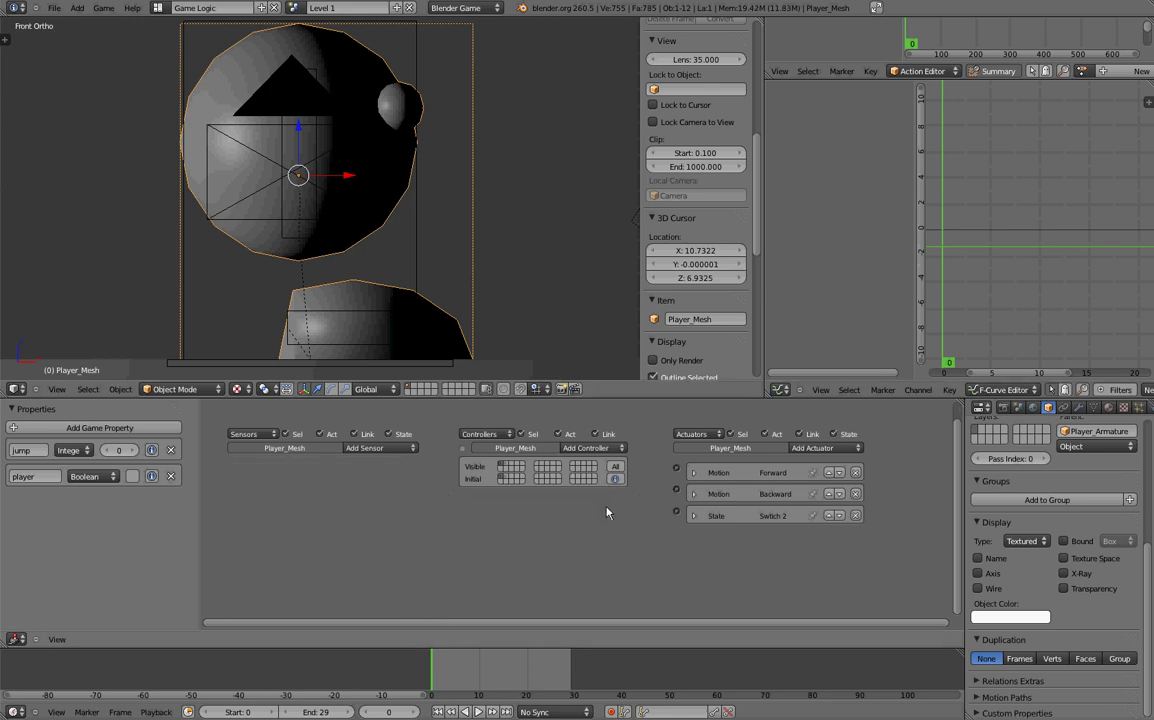
Step: Delete Player_Mesh's three actuators and its jump and player game properties
{"action": "left_click", "coordinate": [855, 472]}
{"action": "left_click", "coordinate": [855, 472]}
{"action": "left_click", "coordinate": [855, 472]}
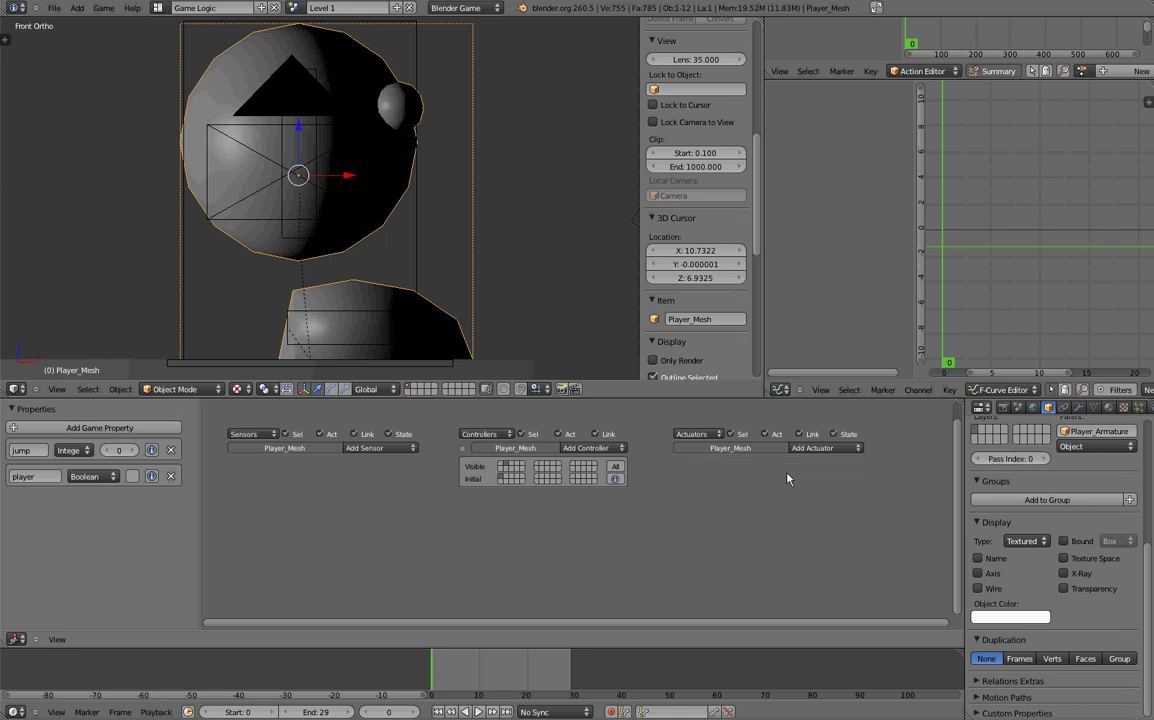
{"action": "left_click", "coordinate": [172, 451]}
{"action": "left_click", "coordinate": [172, 451]}
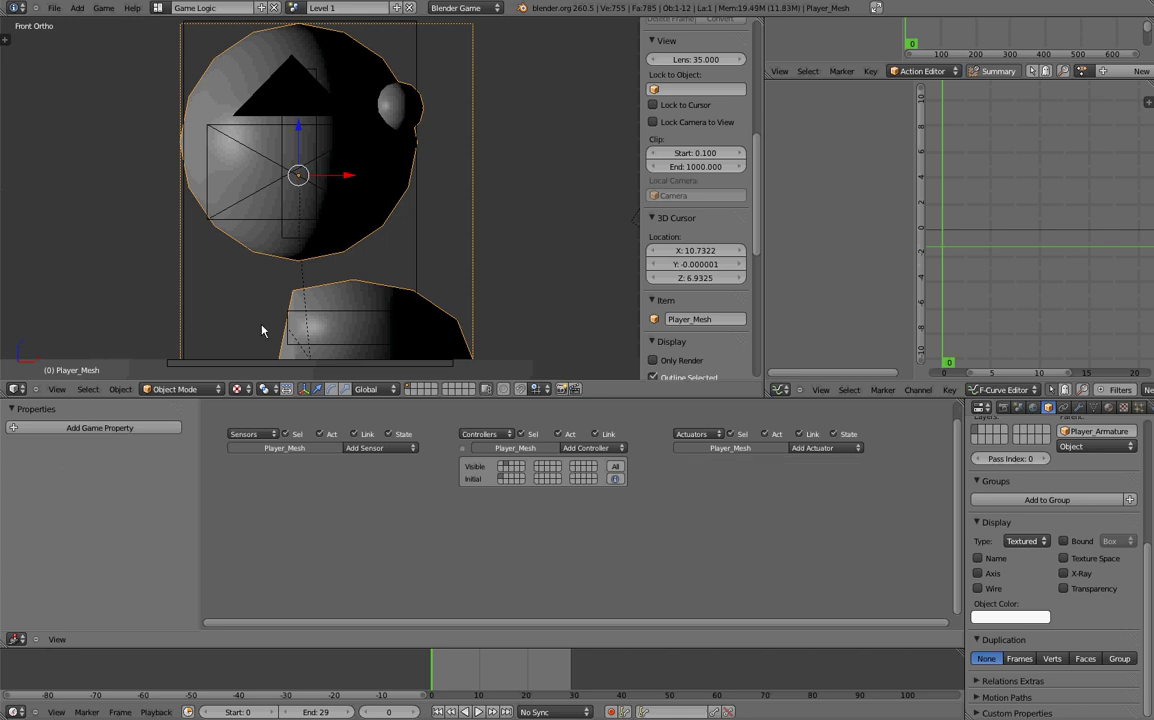
Step: Select Player_Hitbox and run the game twice from the camera view, stopping it each time
{"action": "right_click", "coordinate": [320, 238]}
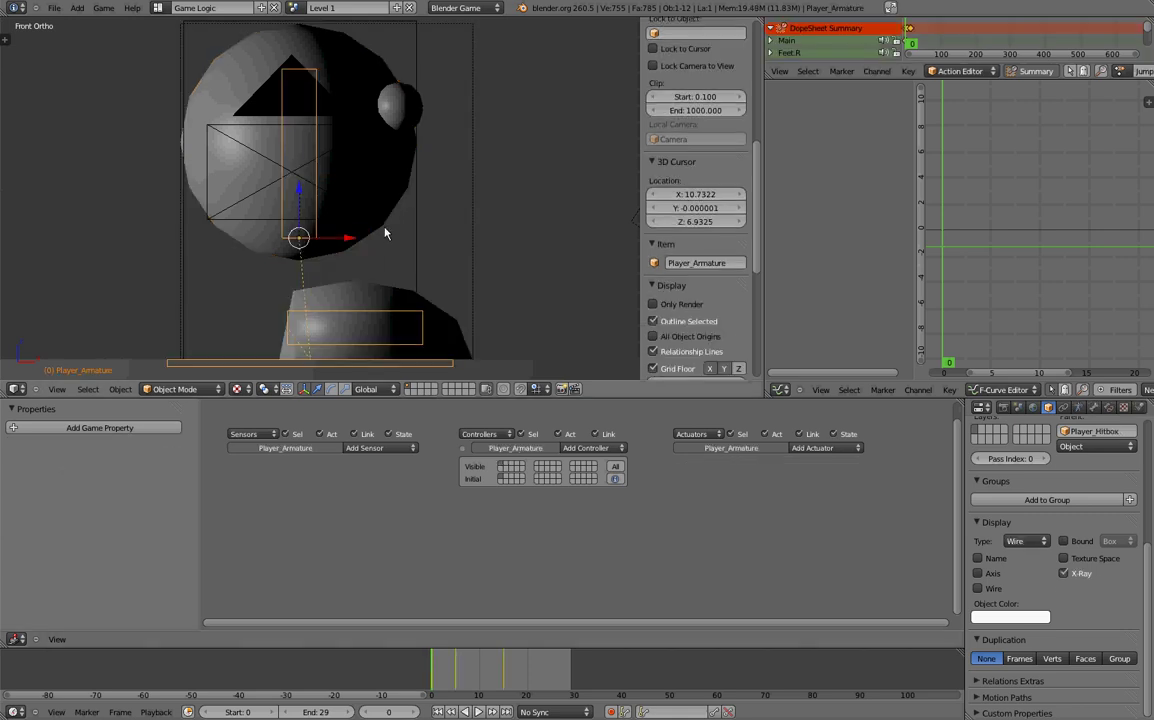
{"action": "right_click", "coordinate": [417, 234]}
{"action": "key", "text": "KP_0"}
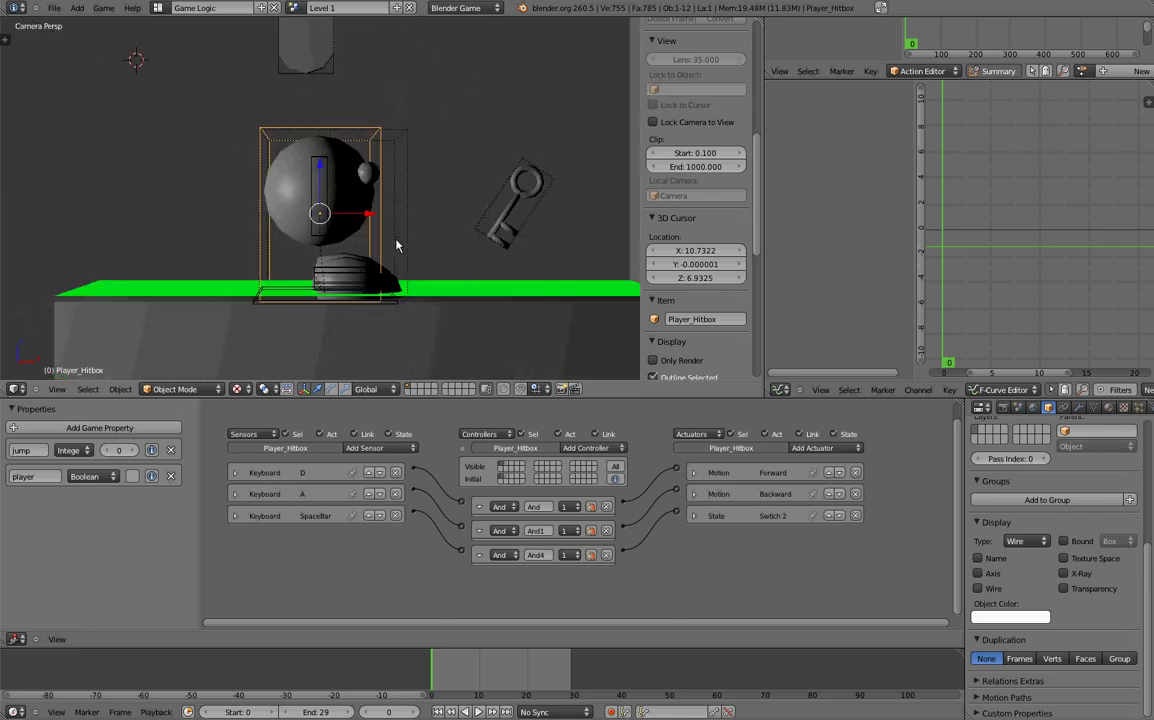
{"action": "key", "text": "p"}
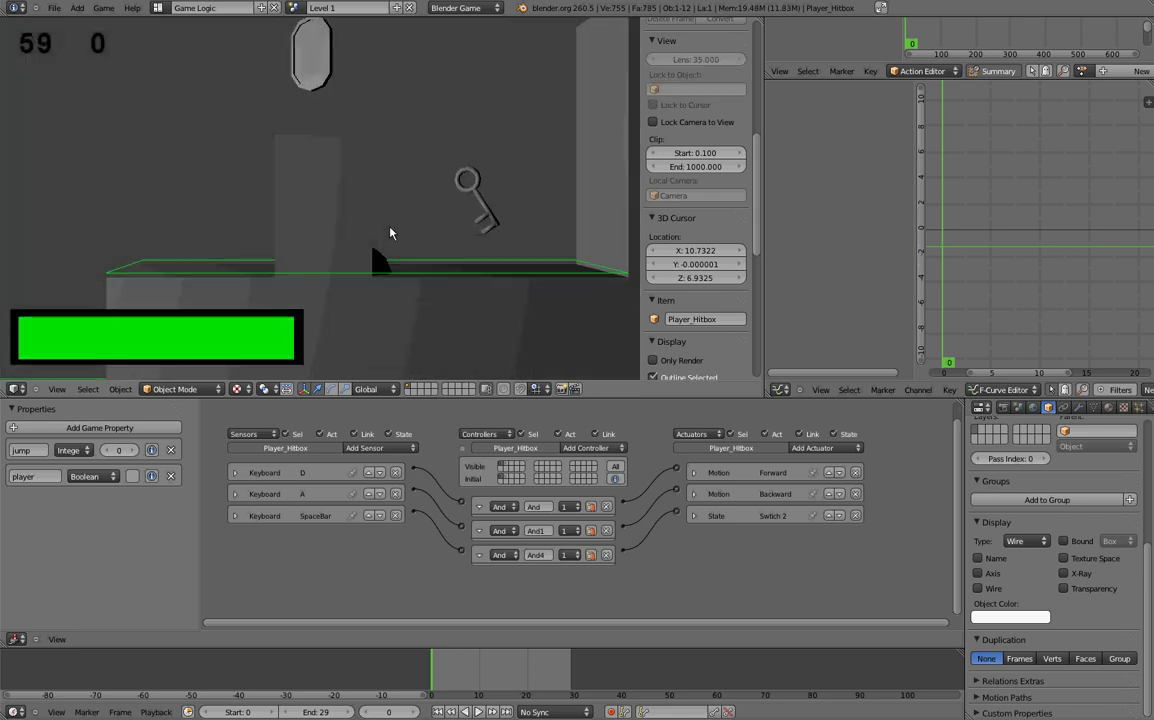
{"action": "key", "text": "Escape"}
{"action": "right_click", "coordinate": [394, 140]}
{"action": "right_click", "coordinate": [397, 143]}
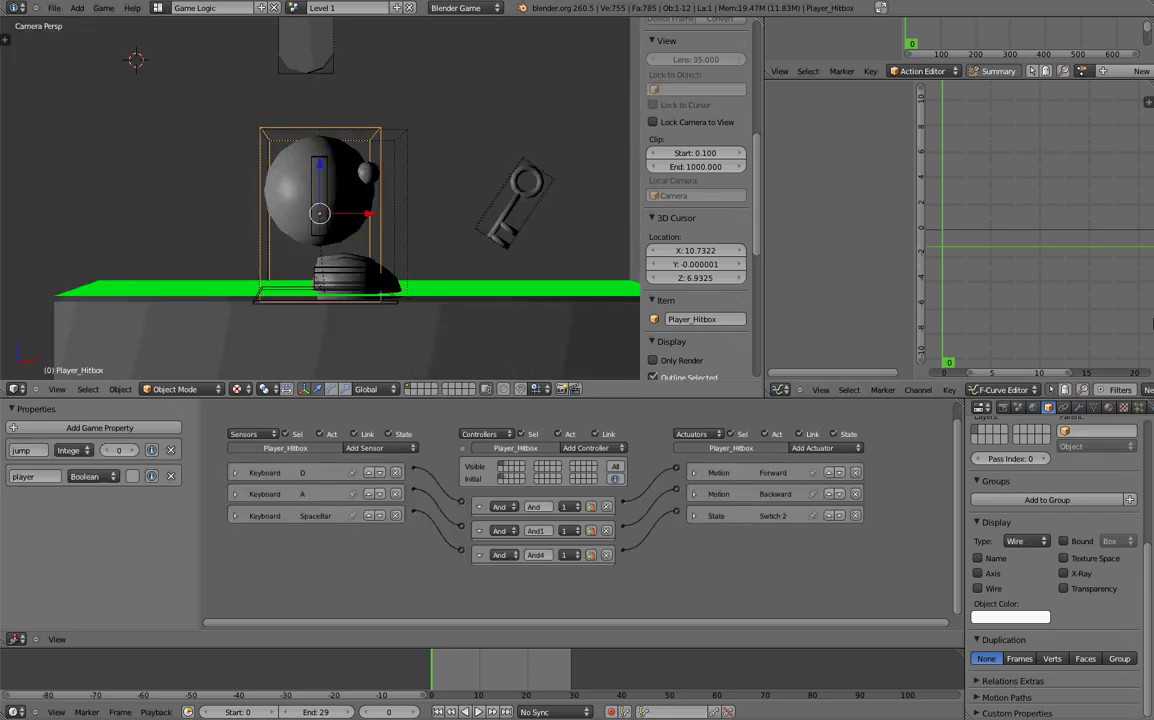
{"action": "key", "text": "p"}
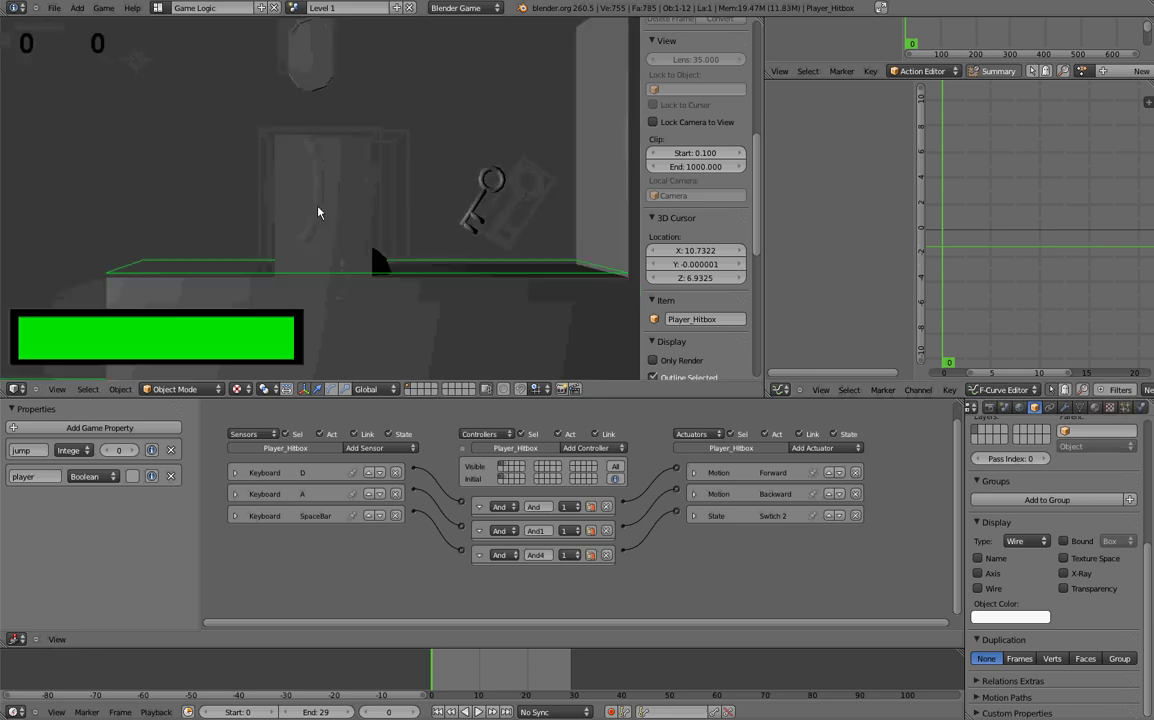
{"action": "key", "text": "Escape"}
Step: Make Player_Hitbox invisible in the game and set its physics type to Dynamic
{"action": "left_click", "coordinate": [1139, 407]}
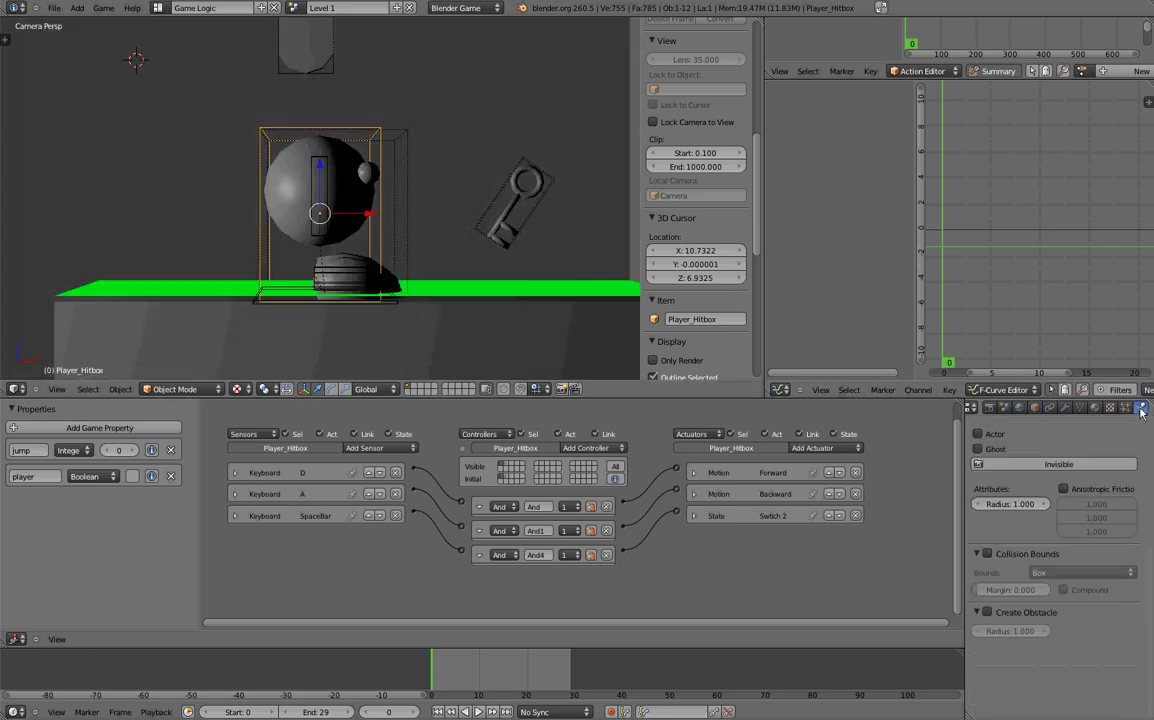
{"action": "scroll", "coordinate": [1029, 454], "scroll_direction": "up", "scroll_amount": 2}
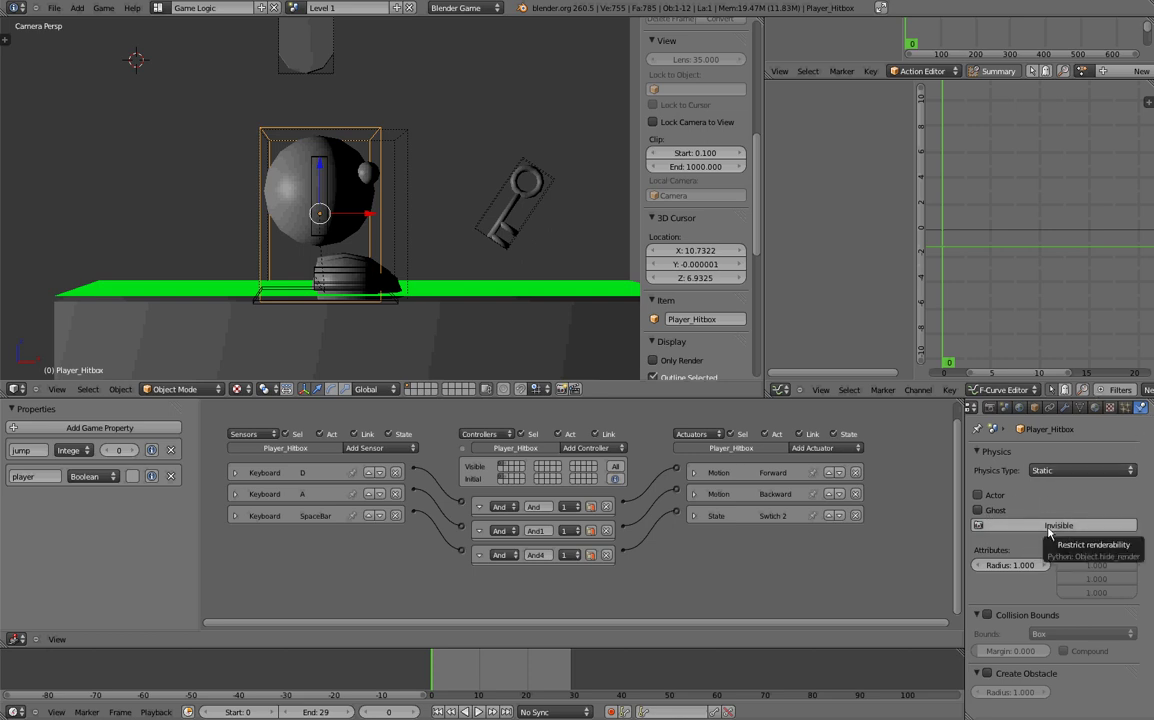
{"action": "left_click", "coordinate": [1048, 533]}
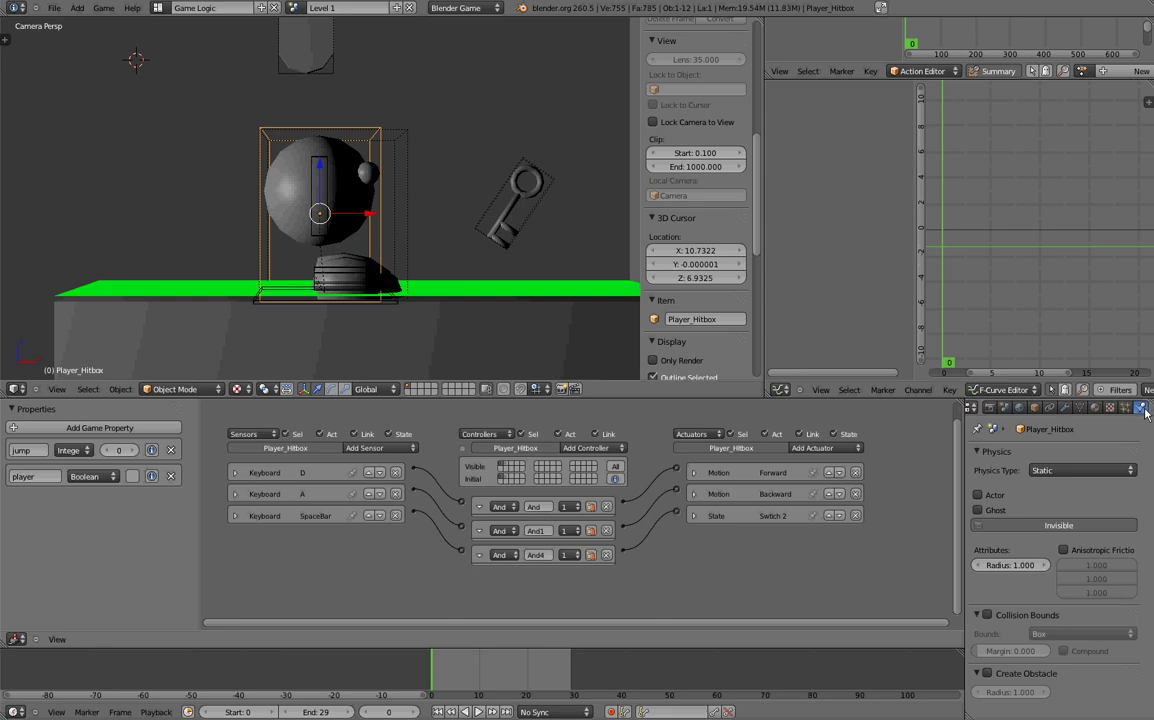
{"action": "left_click", "coordinate": [1108, 471]}
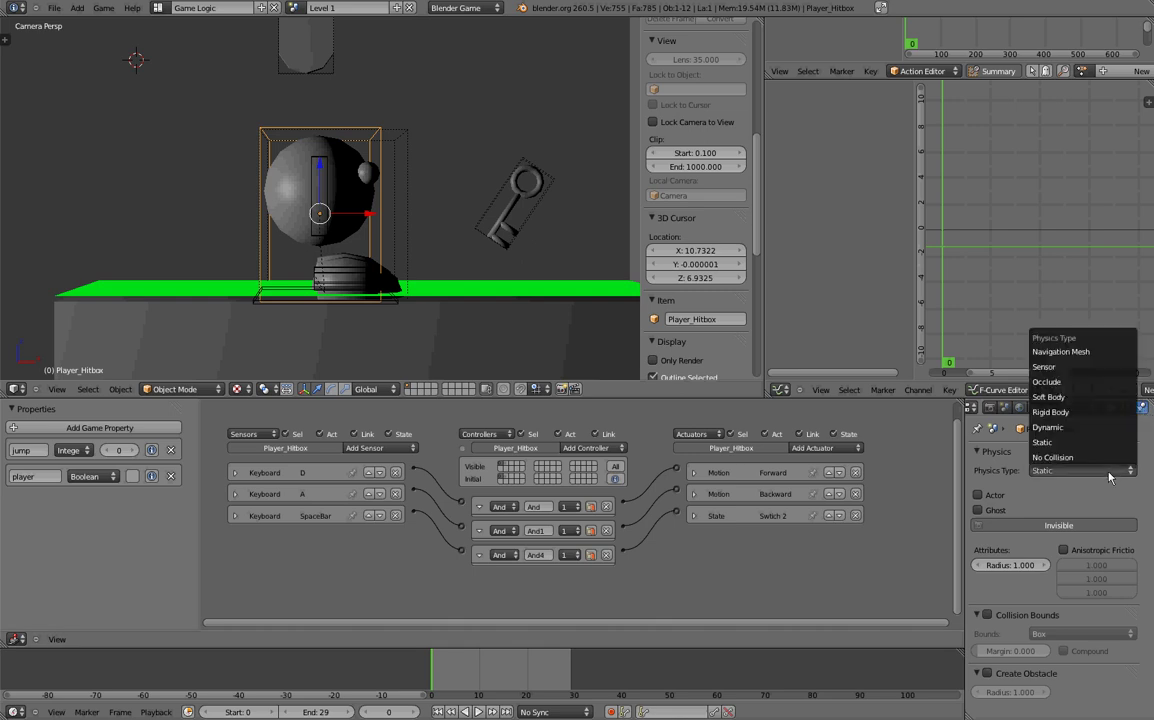
{"action": "left_click", "coordinate": [1058, 474]}
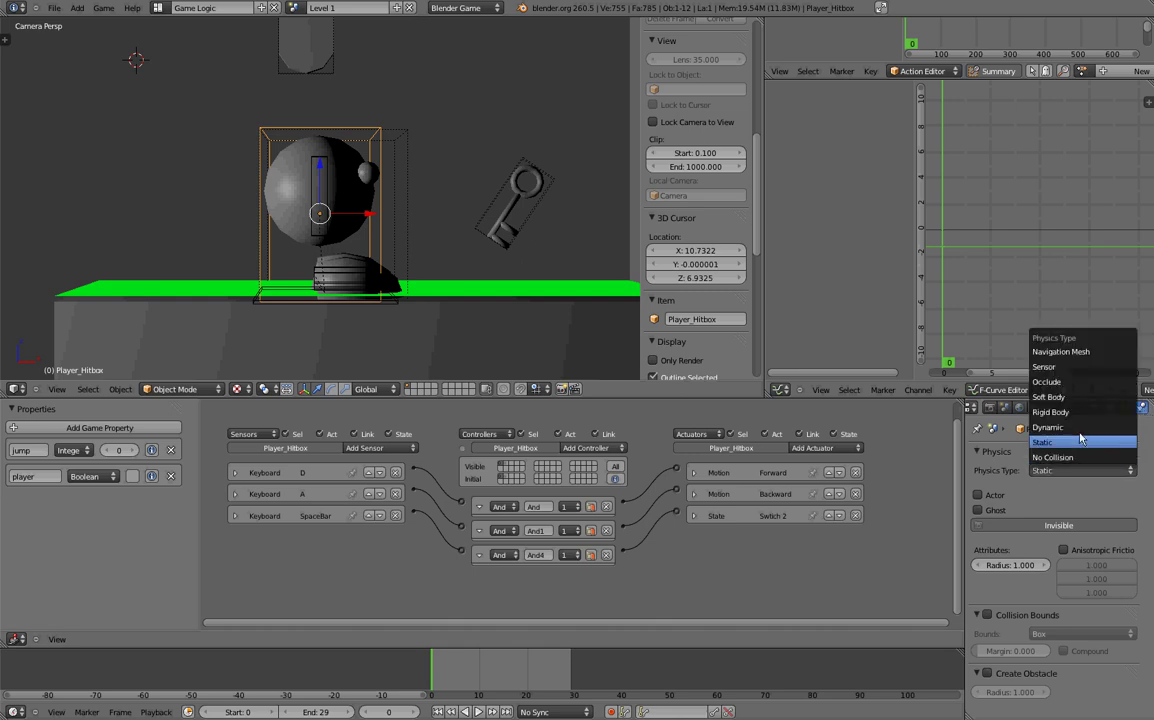
{"action": "left_click", "coordinate": [1084, 428]}
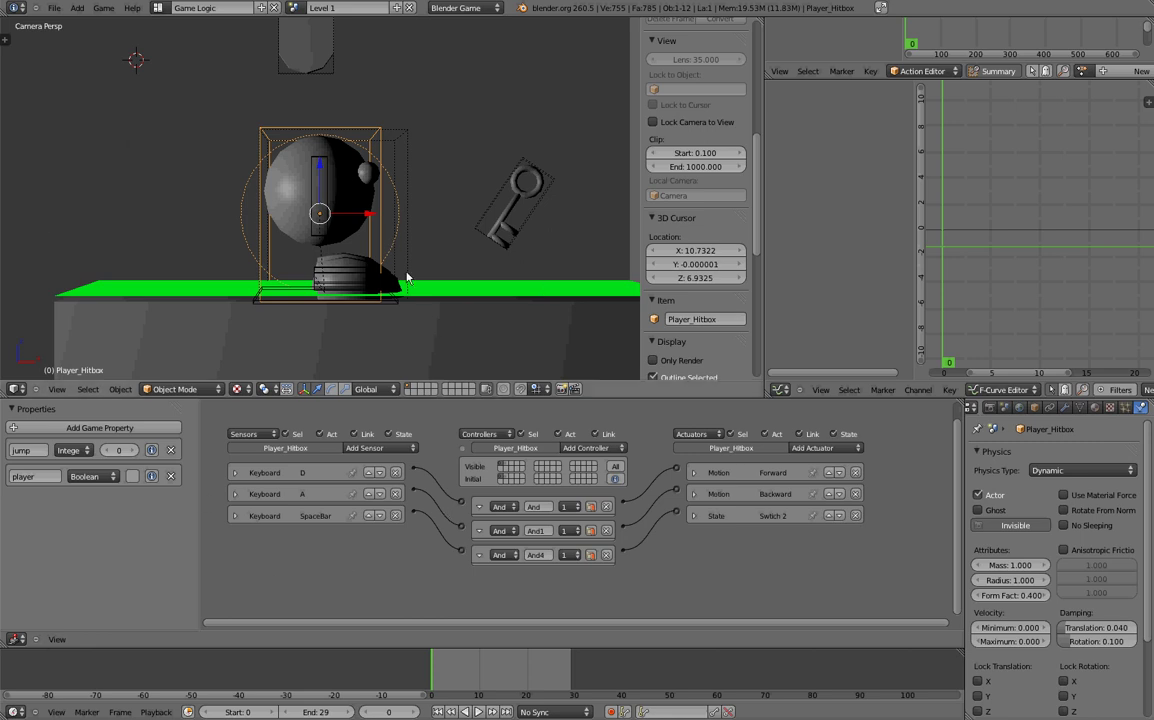
Step: Enable collision bounds on Player_Hitbox with Box bounds and a margin of 0.5
{"action": "scroll", "coordinate": [1048, 610], "scroll_direction": "down", "scroll_amount": 4}
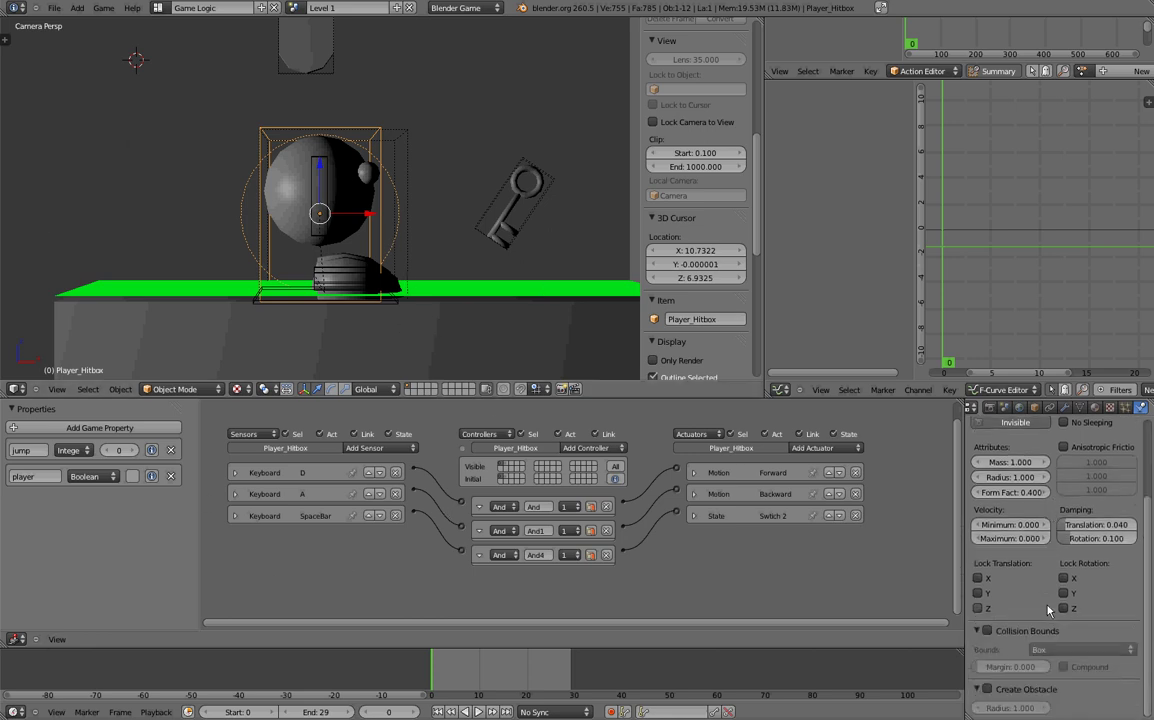
{"action": "left_click", "coordinate": [988, 631]}
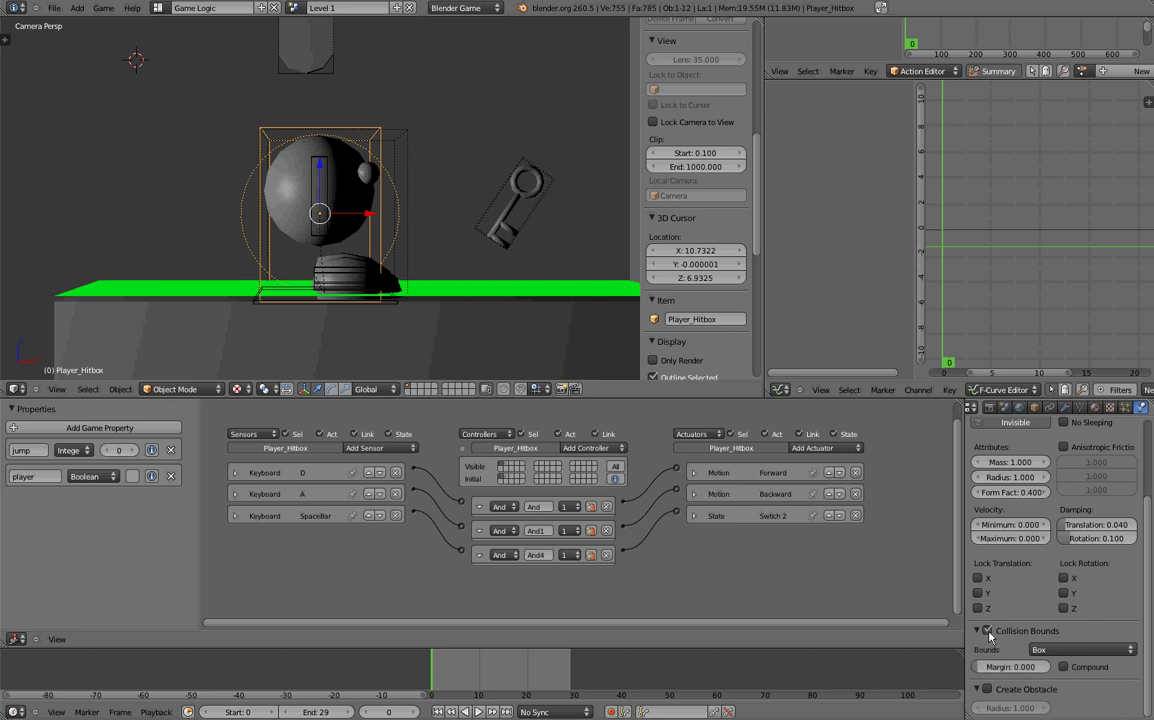
{"action": "left_click", "coordinate": [1078, 649]}
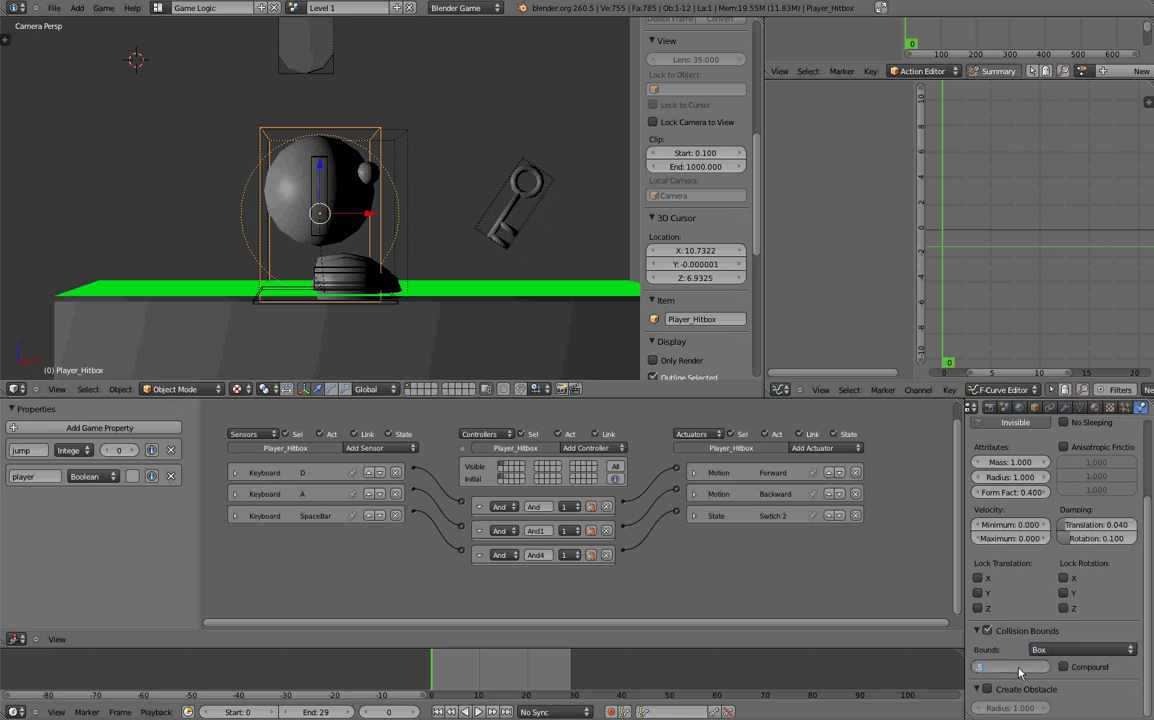
{"action": "left_click", "coordinate": [1019, 667]}
{"action": "type", "text": ".5"}
{"action": "key", "text": "Return"}
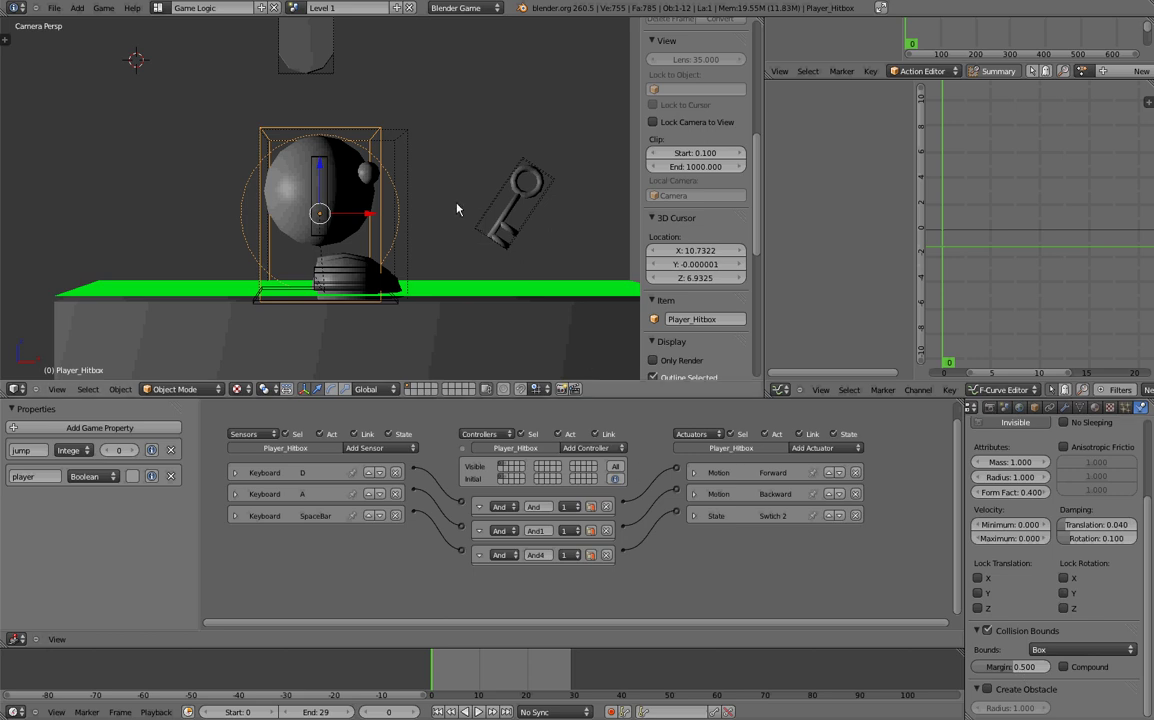
Step: Run the game to test Player_Hitbox's dynamic physics, stop it, and return to the hitbox's main physics settings
{"action": "key", "text": "p"}
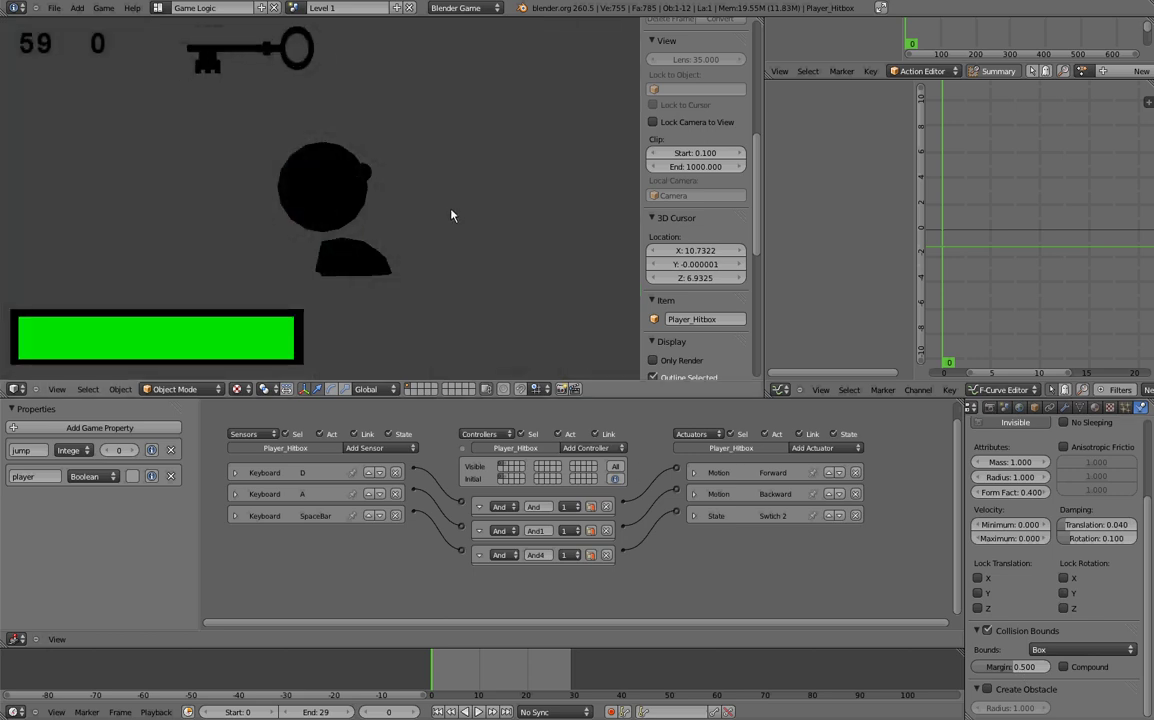
{"action": "key", "text": "Escape"}
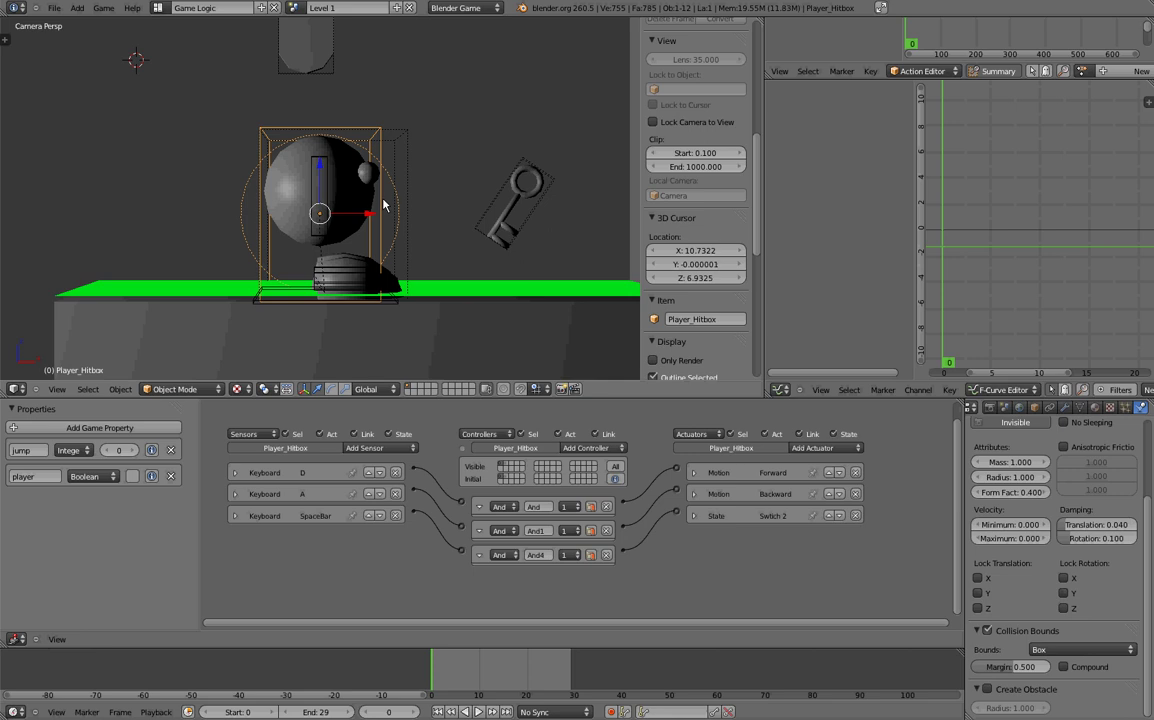
{"action": "scroll", "coordinate": [1050, 470], "scroll_direction": "up", "scroll_amount": 4}
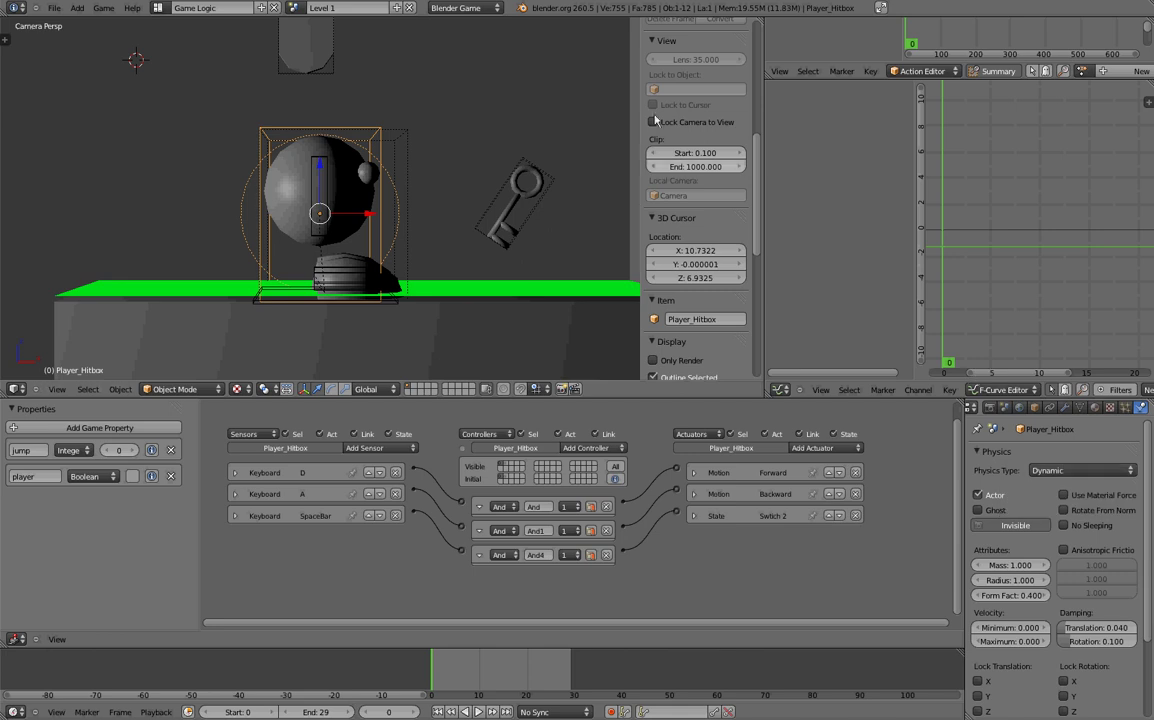
Step: Compare the physics settings and logic bricks of Player_Armature, Player_Mesh and Player_Hitbox by selecting each in turn
{"action": "right_click", "coordinate": [336, 167]}
{"action": "right_click", "coordinate": [336, 167]}
{"action": "scroll", "coordinate": [654, 322], "scroll_direction": "down", "scroll_amount": 2}
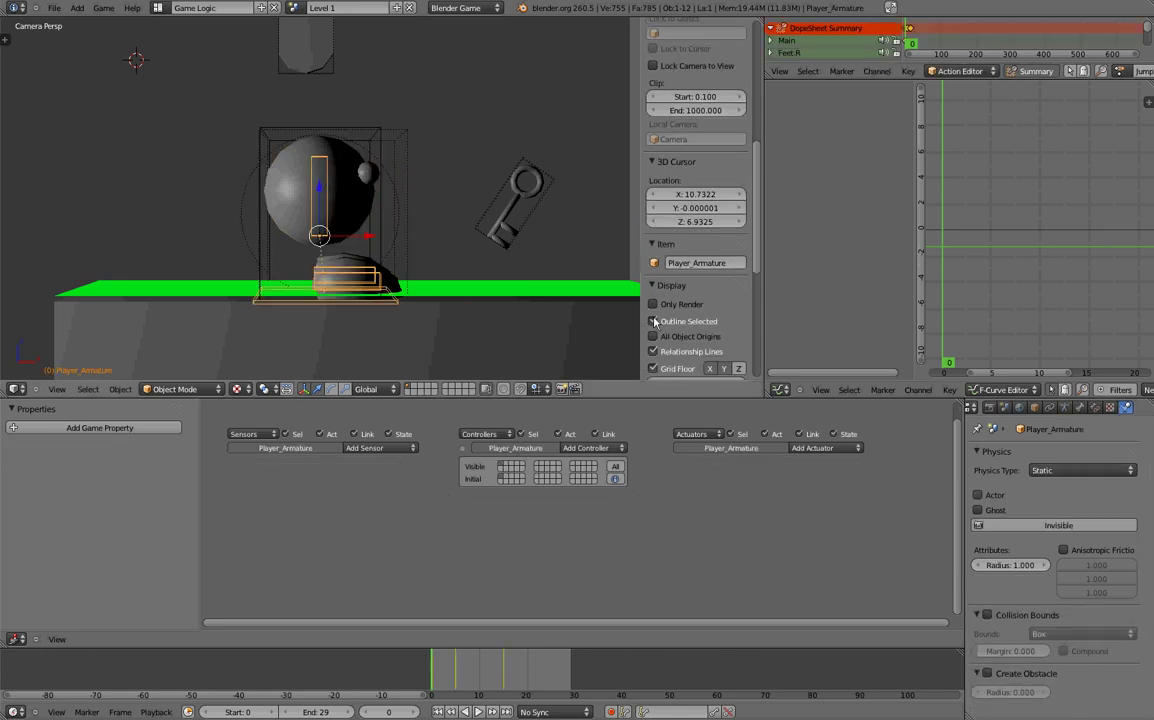
{"action": "scroll", "coordinate": [471, 255], "scroll_direction": "up", "scroll_amount": 1}
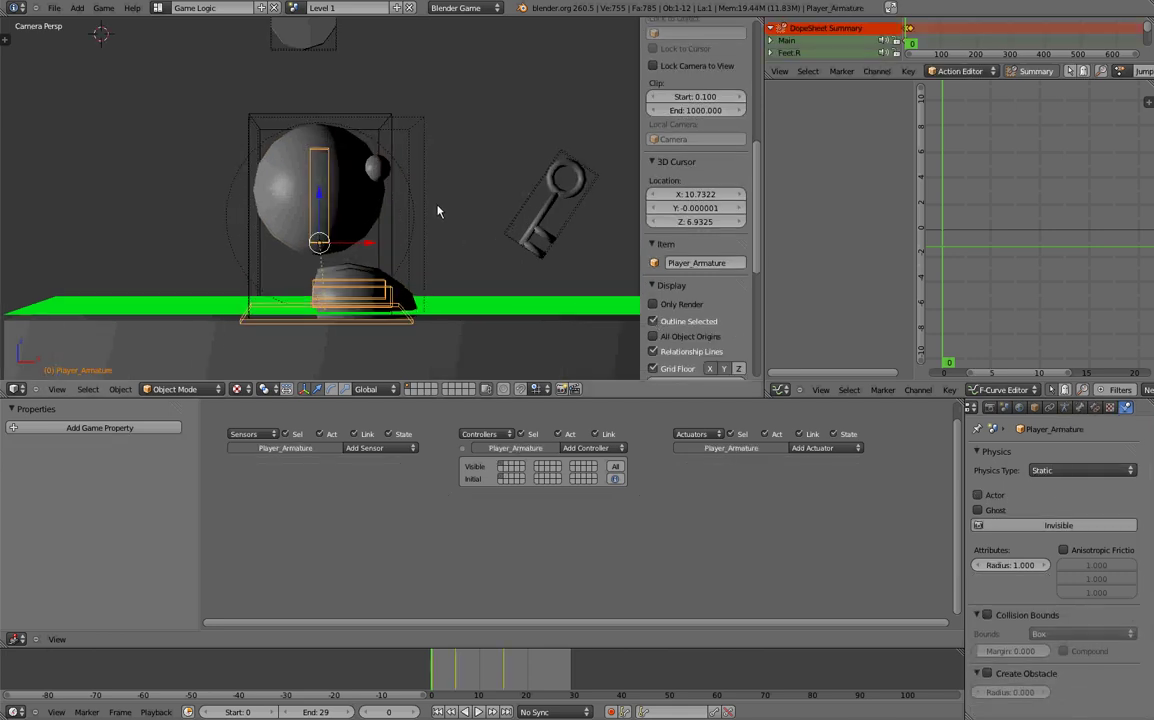
{"action": "right_click", "coordinate": [358, 197]}
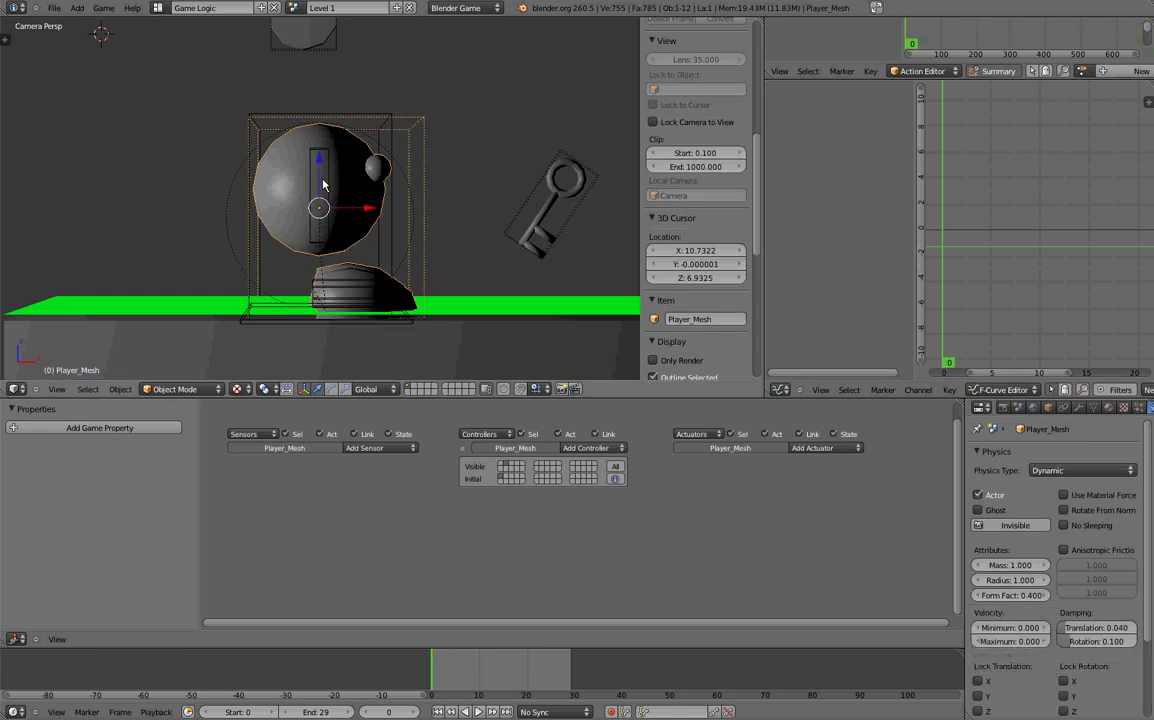
{"action": "right_click", "coordinate": [338, 105]}
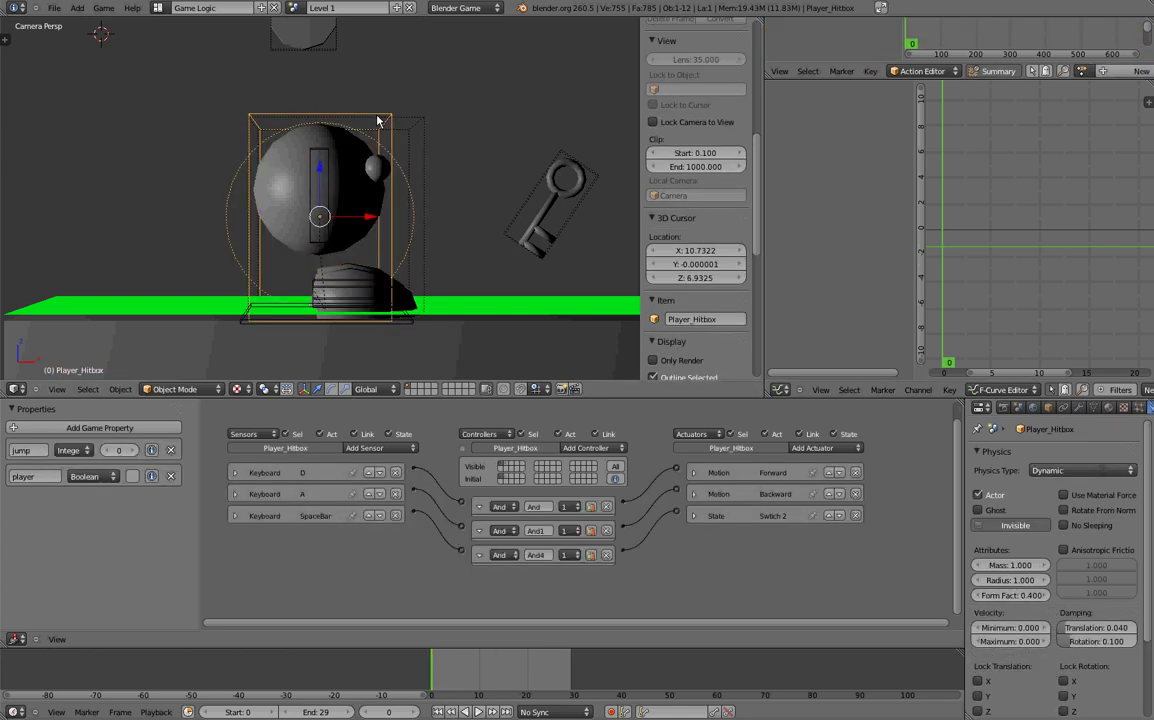
{"action": "right_click", "coordinate": [372, 160]}
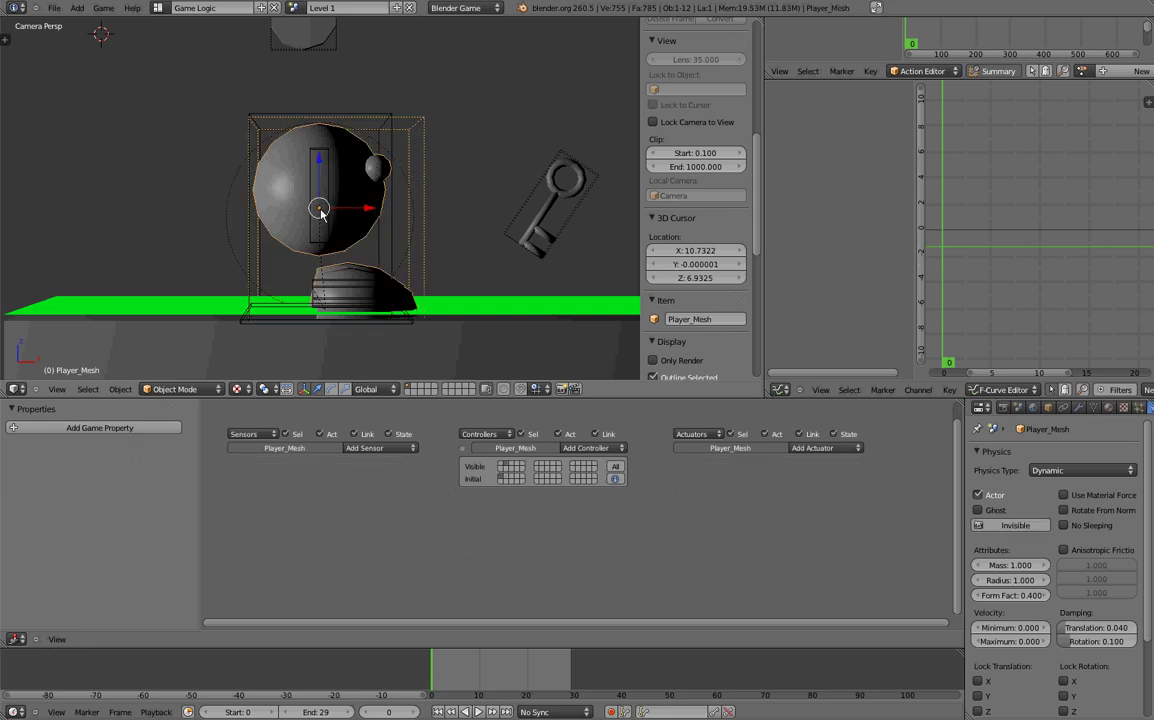
{"action": "right_click", "coordinate": [383, 114]}
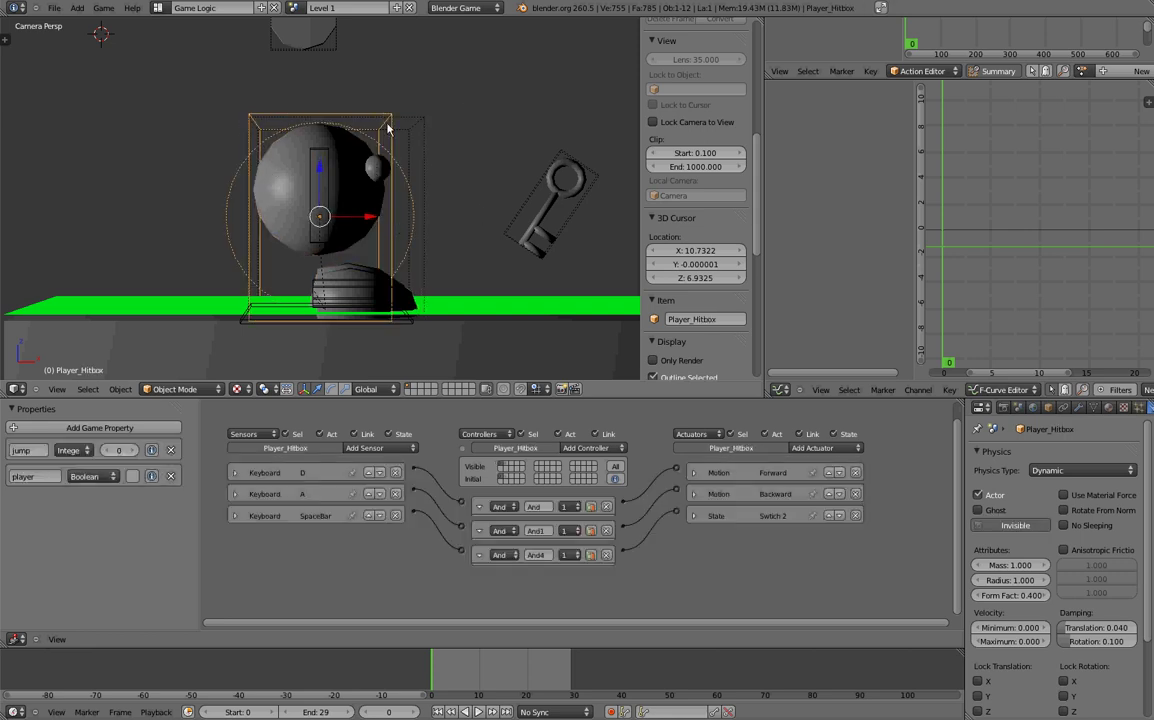
Step: Set the physics type of Player_Mesh and Player_Armature to No Collision
{"action": "right_click", "coordinate": [411, 167]}
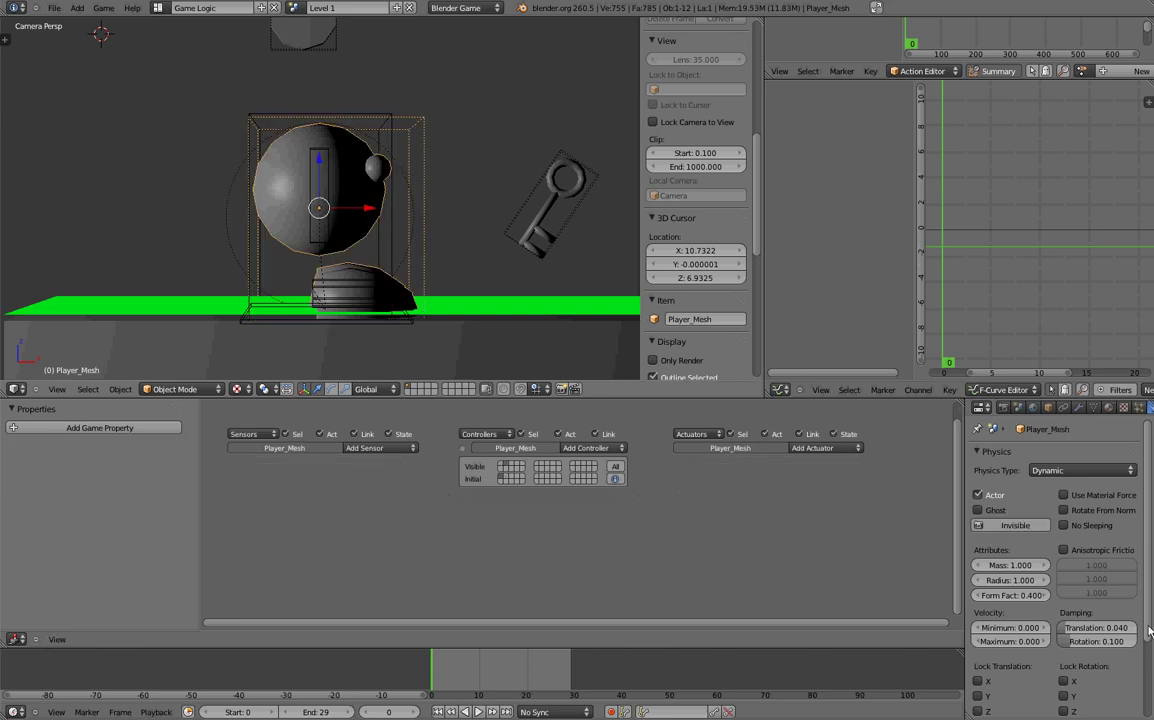
{"action": "left_click", "coordinate": [1078, 471]}
{"action": "left_click", "coordinate": [1070, 459]}
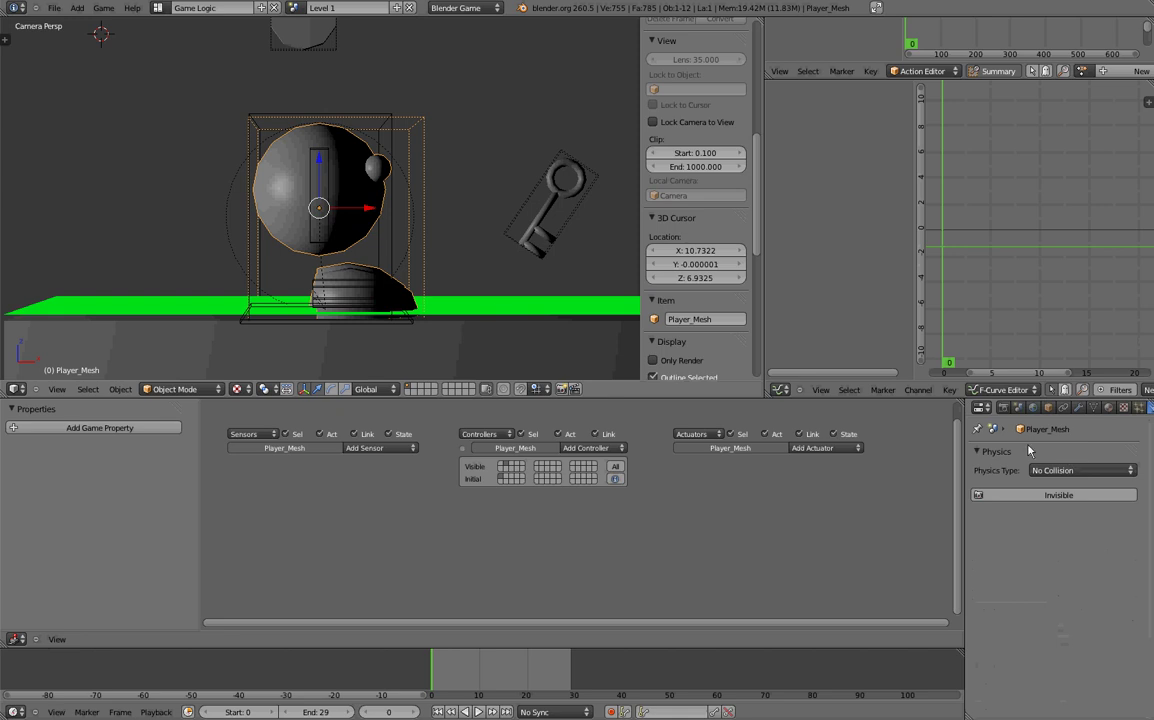
{"action": "right_click", "coordinate": [328, 208]}
{"action": "left_click", "coordinate": [1065, 470]}
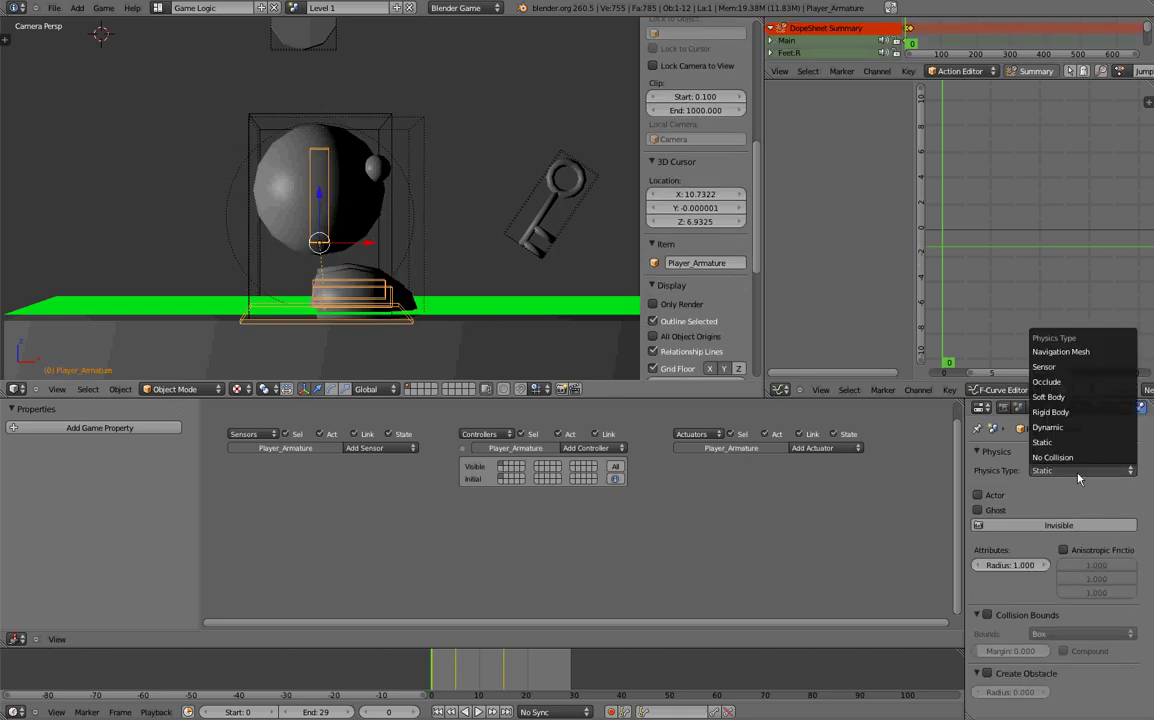
{"action": "left_click", "coordinate": [1068, 459]}
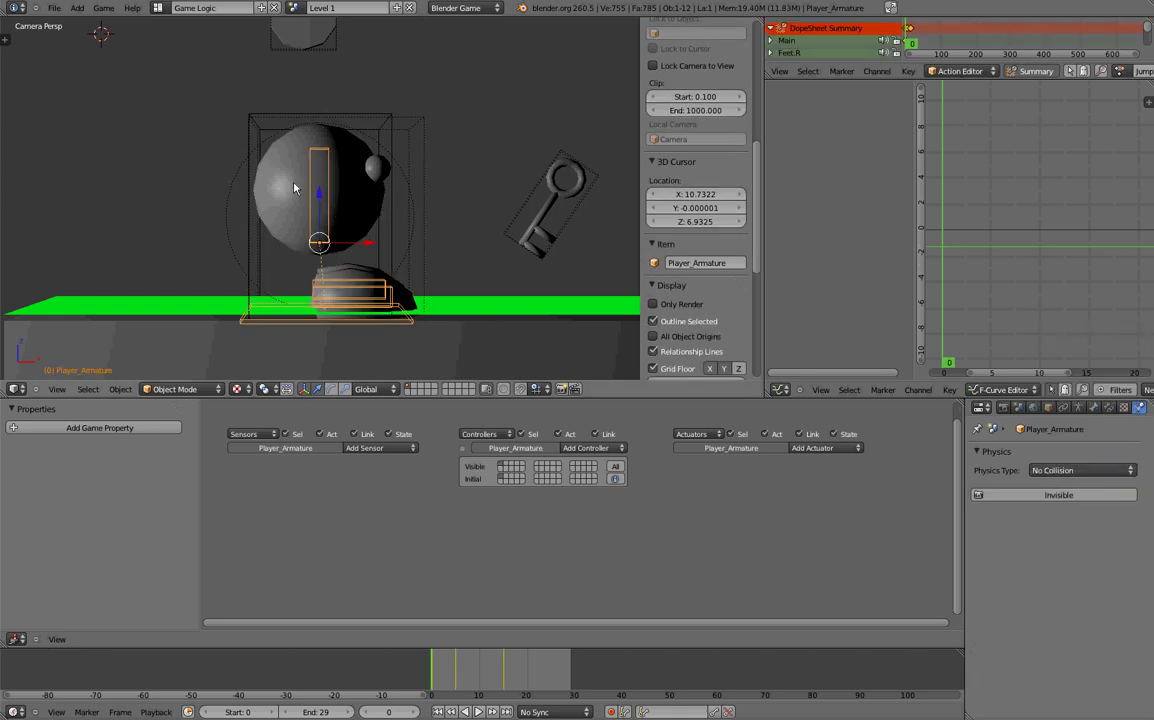
Step: Run the game briefly, stop it, and switch the viewport back to the camera view
{"action": "key", "text": "p"}
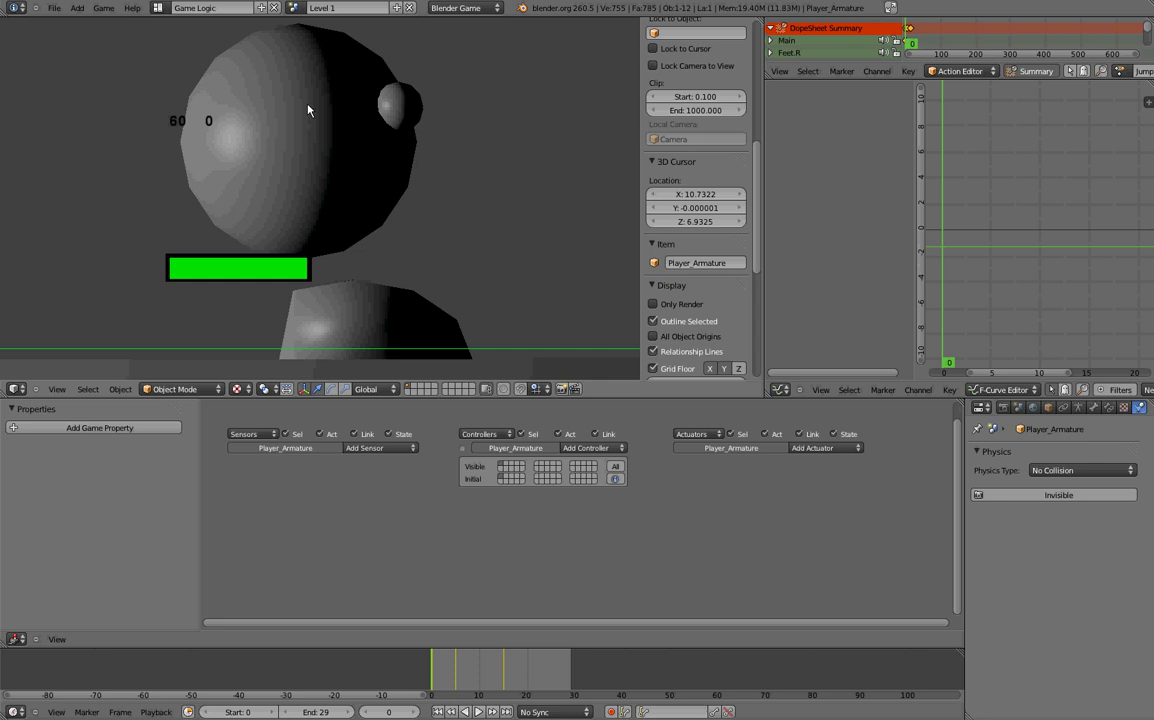
{"action": "key", "text": "Escape"}
{"action": "scroll", "coordinate": [308, 110], "scroll_direction": "down", "scroll_amount": 6}
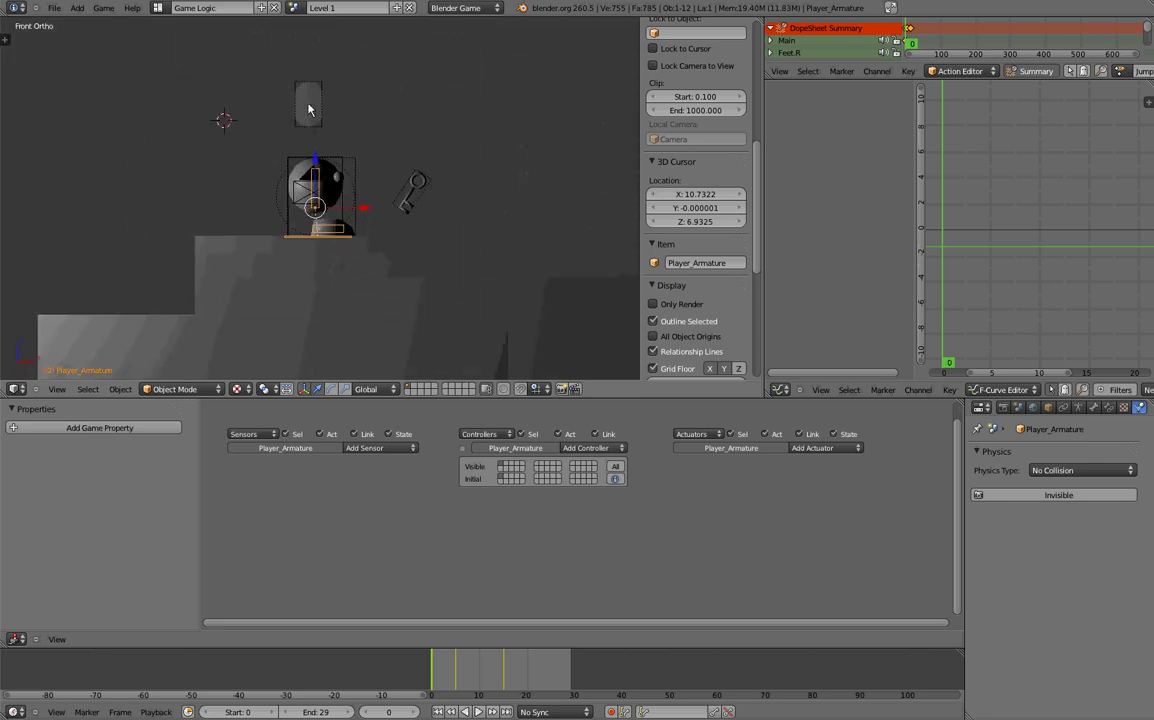
{"action": "scroll", "coordinate": [308, 110], "scroll_direction": "down", "scroll_amount": 2}
{"action": "key", "text": "KP_0"}
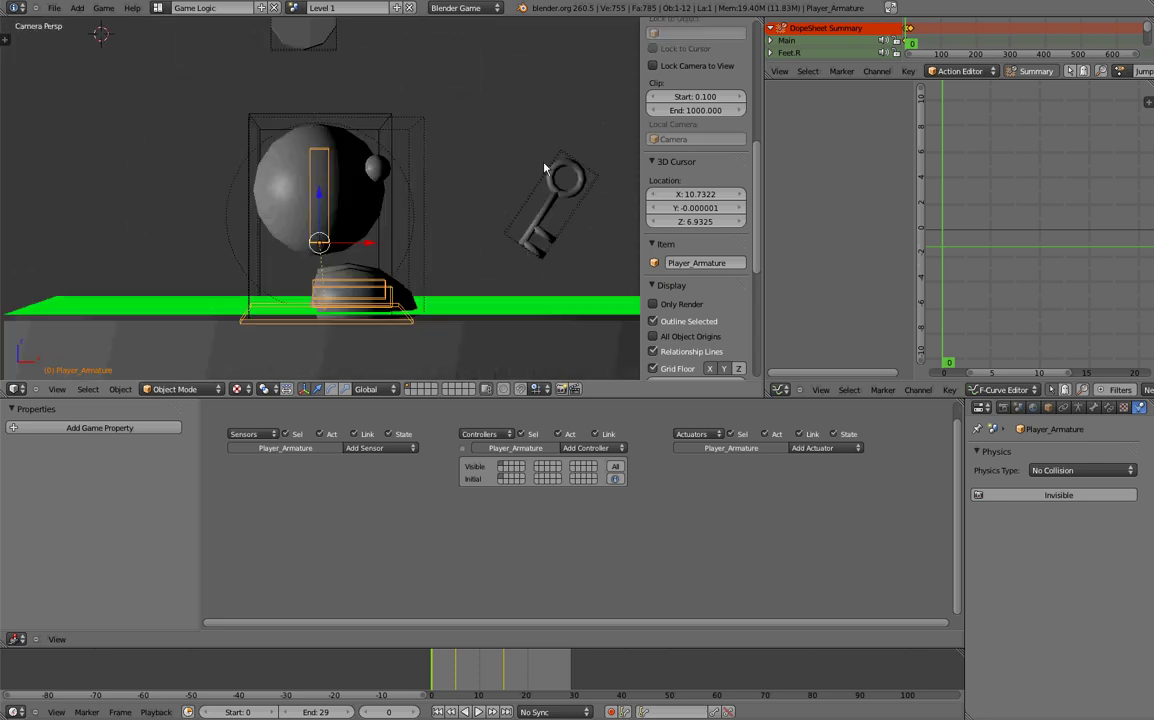
Step: Run the game from the camera view, test moving and jumping with the player, and stop it
{"action": "scroll", "coordinate": [544, 168], "scroll_direction": "down", "scroll_amount": 4}
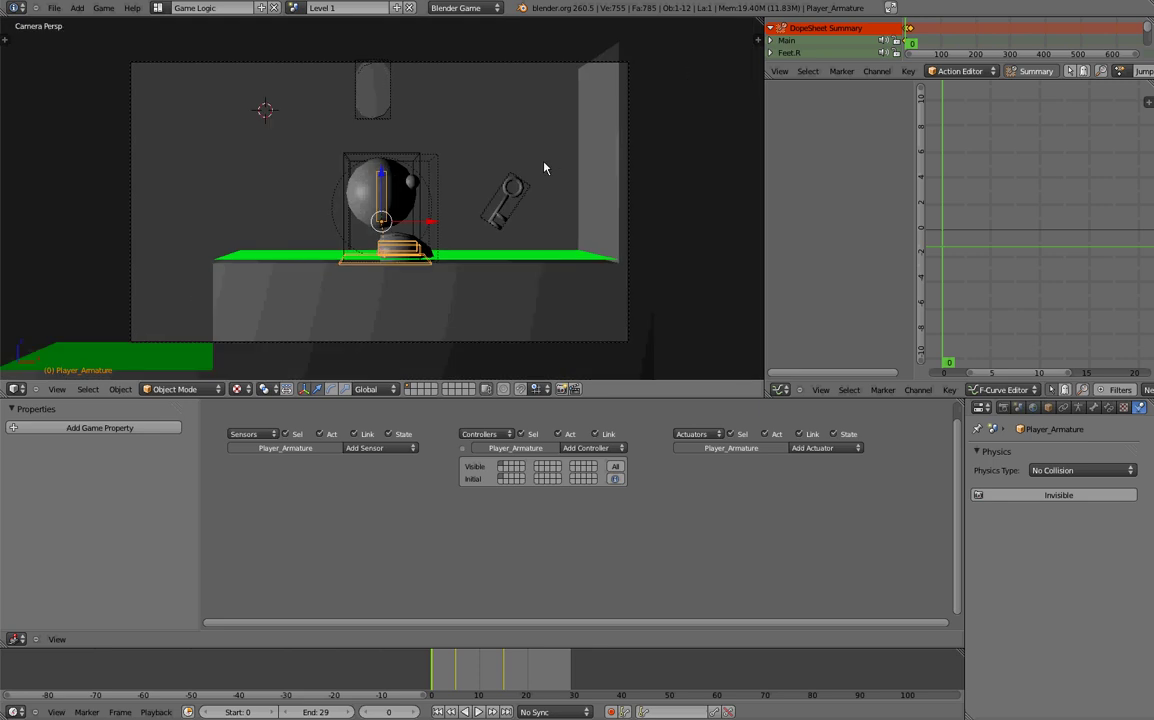
{"action": "key", "text": "p"}
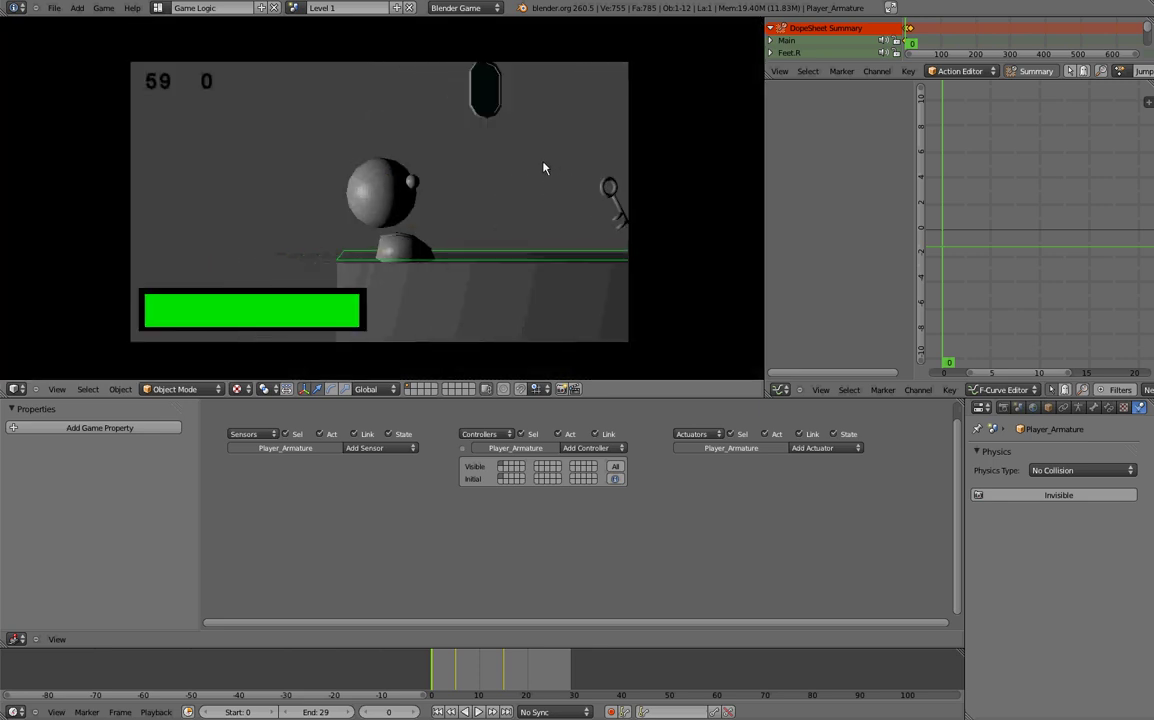
{"action": "key", "text": "space"}
{"action": "key", "text": "Right"}
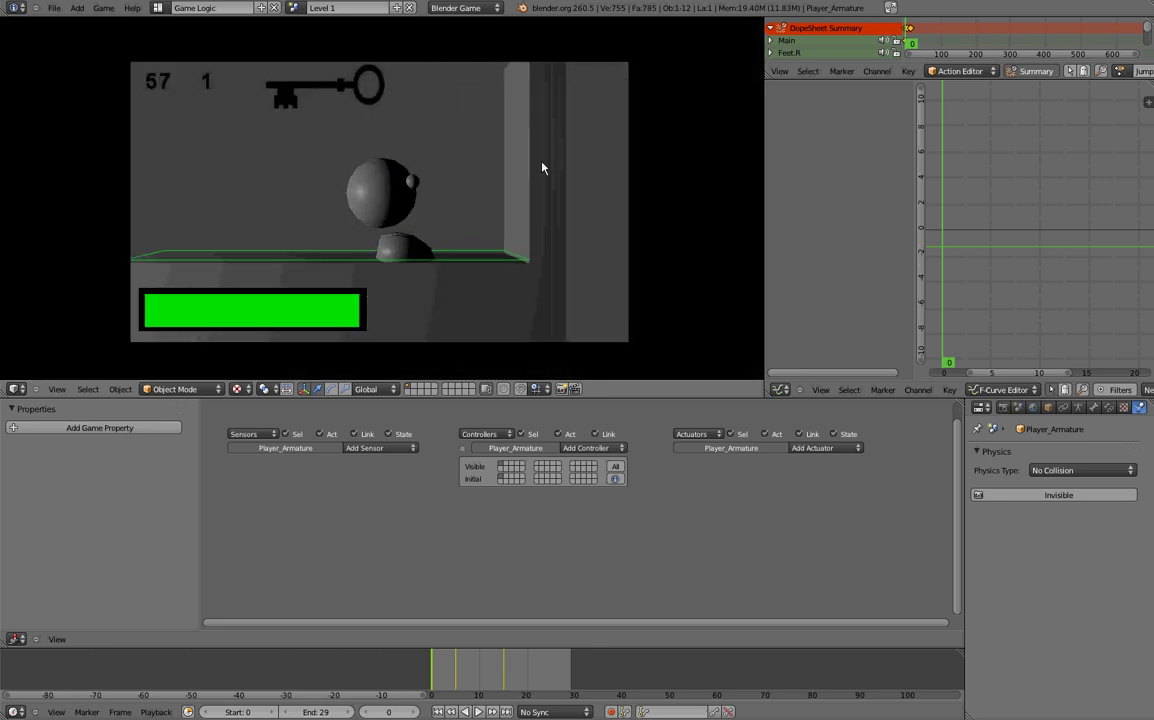
{"action": "key", "text": "Left"}
{"action": "key", "text": "space"}
{"action": "key", "text": "Right"}
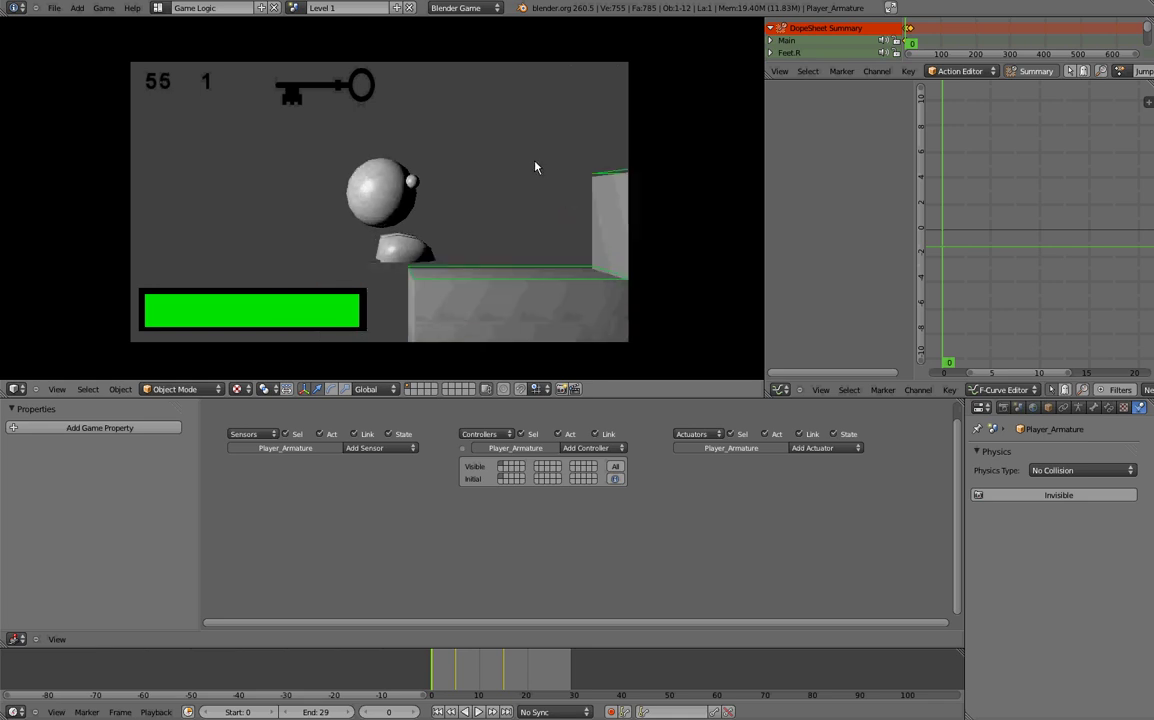
{"action": "key", "text": "Escape"}
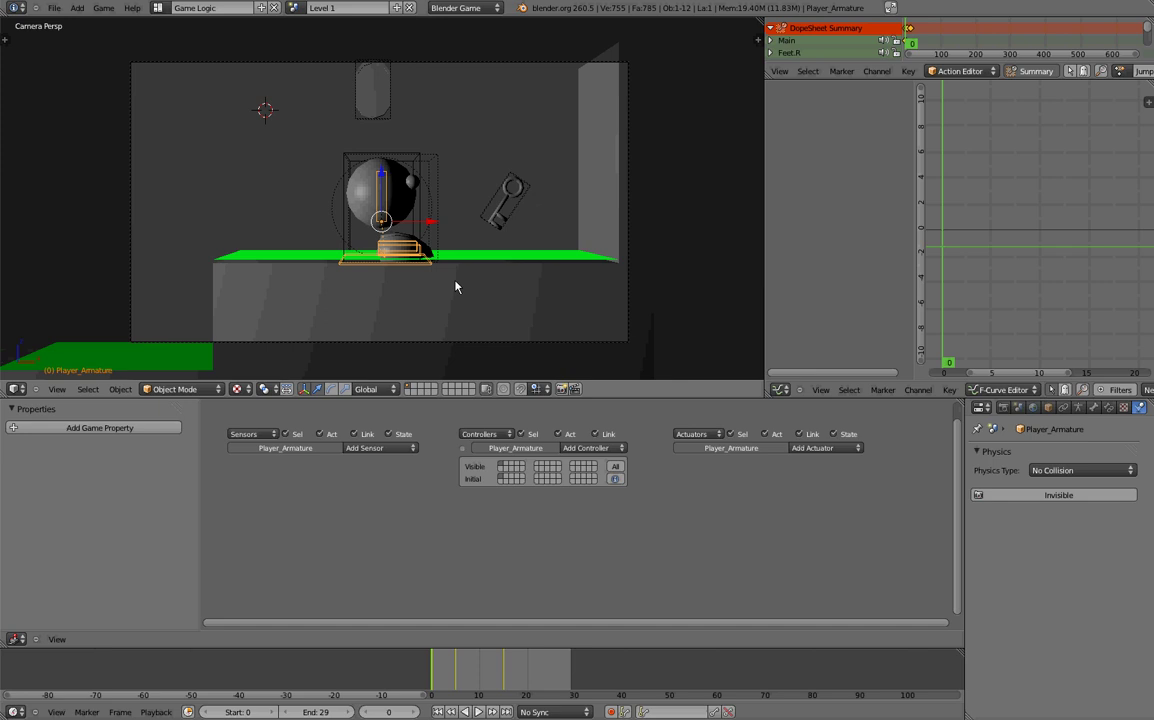
Step: Add two Keyboard sensors to Player_Armature
{"action": "scroll", "coordinate": [455, 287], "scroll_direction": "up", "scroll_amount": 1}
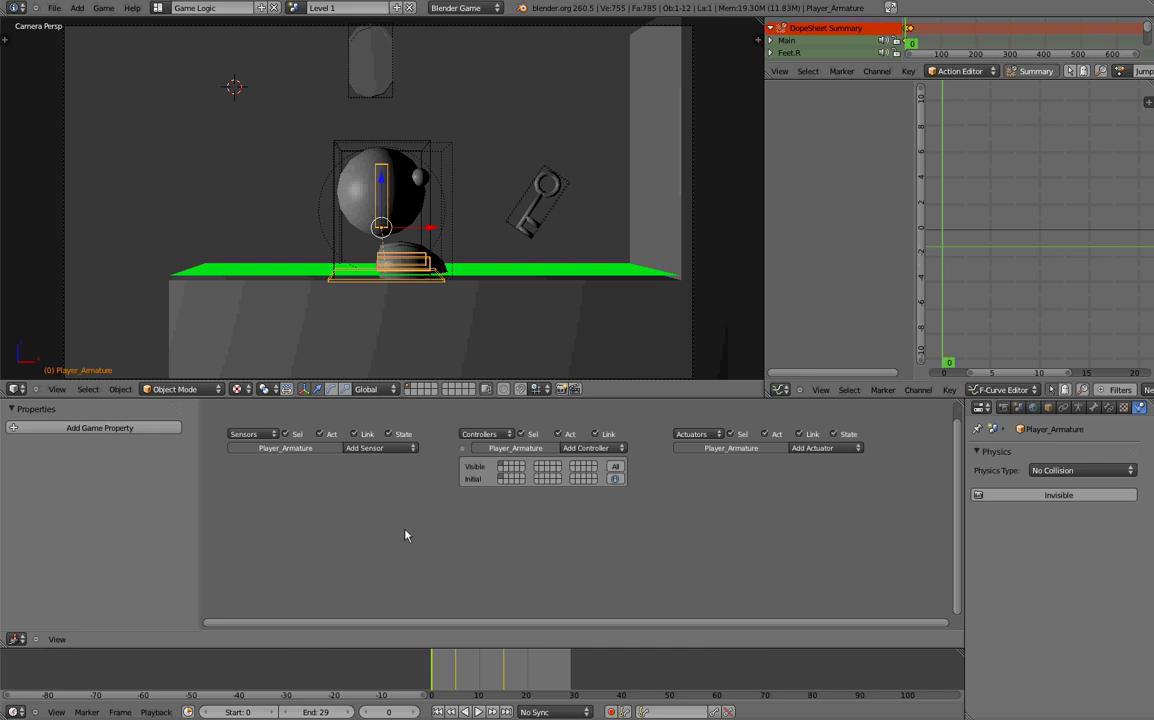
{"action": "key", "text": "shift+a"}
{"action": "key", "text": "shift+a"}
{"action": "mouse_move", "coordinate": [373, 528]}
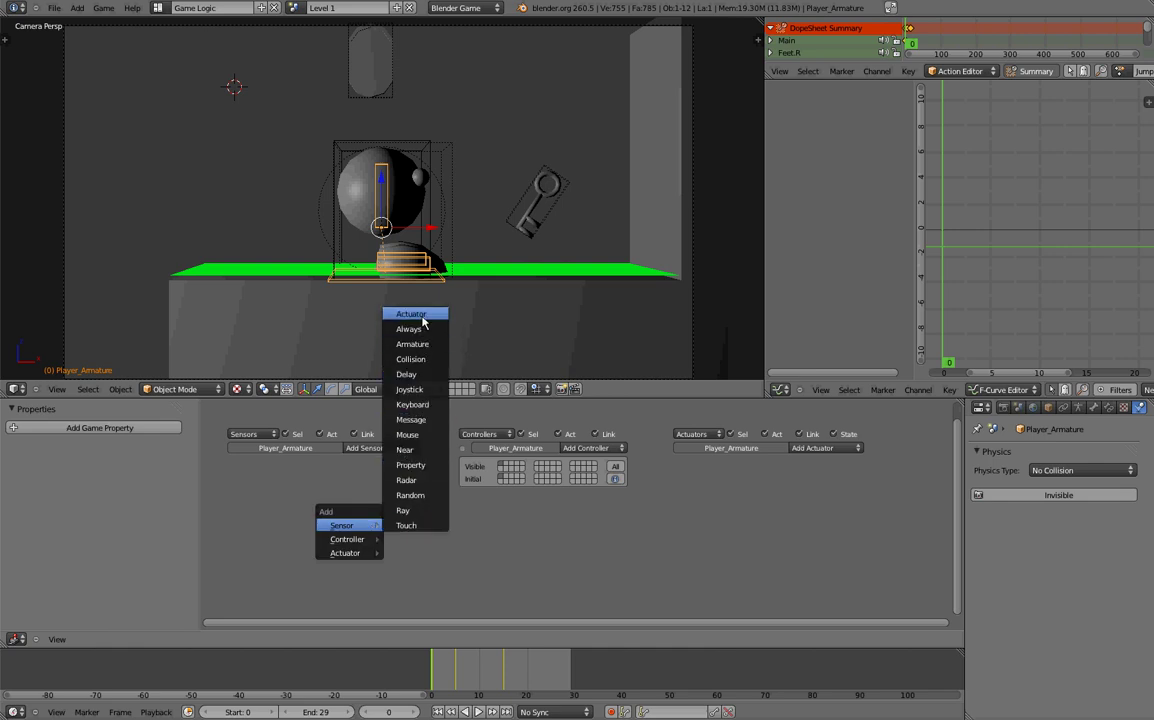
{"action": "left_click", "coordinate": [414, 404]}
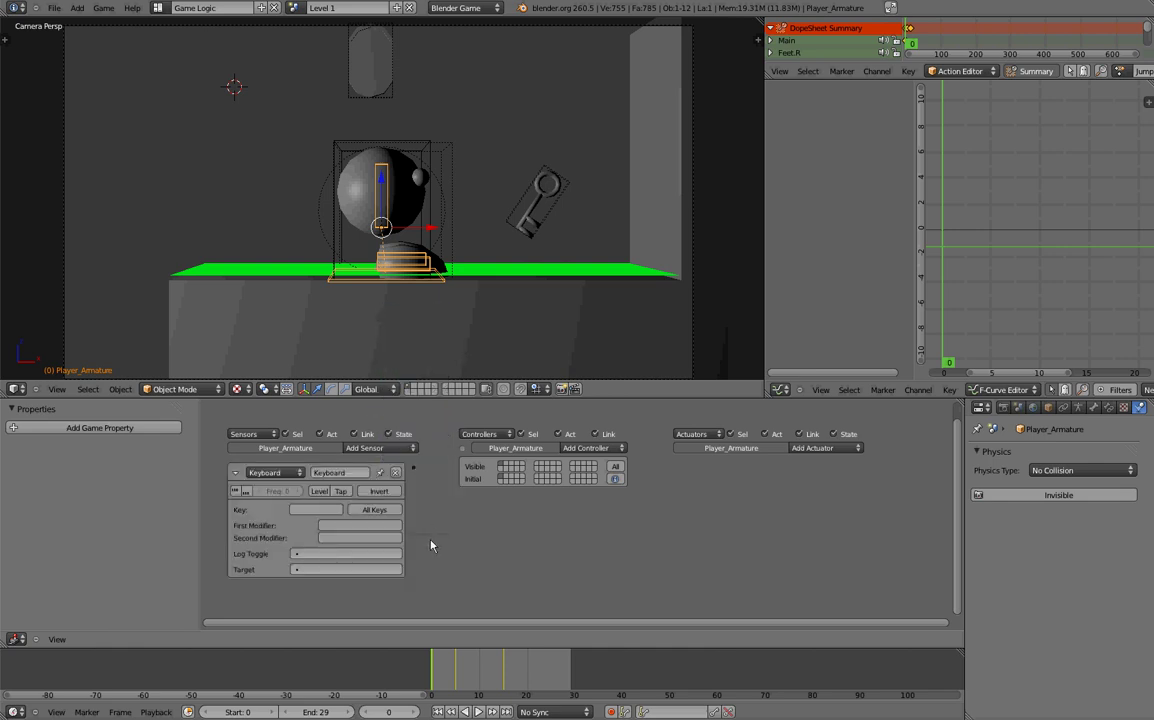
{"action": "key", "text": "shift+a"}
{"action": "mouse_move", "coordinate": [400, 536]}
{"action": "left_click", "coordinate": [428, 378]}
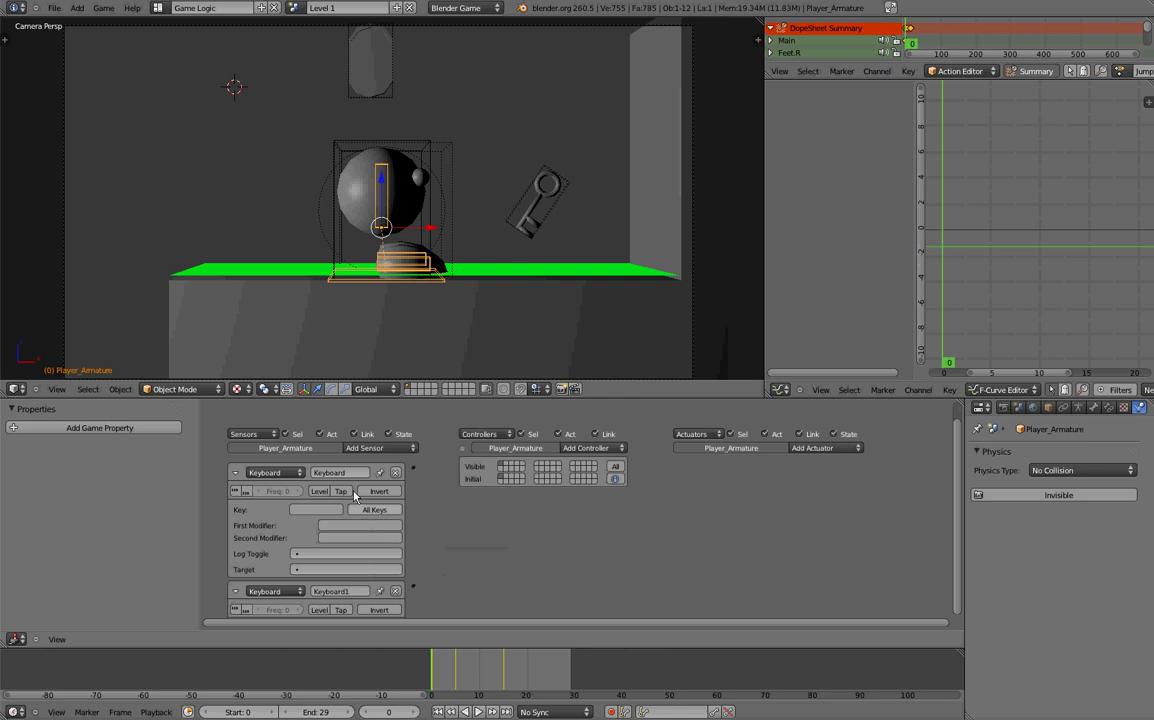
Step: Name the first Keyboard sensor A and assign the A key to it
{"action": "type", "text": "A"}
{"action": "key", "text": "Return"}
{"action": "left_click", "coordinate": [325, 511]}
{"action": "key", "text": "a"}
Step: Name the second Keyboard sensor D and assign the D key to it
{"action": "middle_click_drag", "start_coordinate": [440, 555], "coordinate": [465, 503]}
{"action": "left_click", "coordinate": [360, 535]}
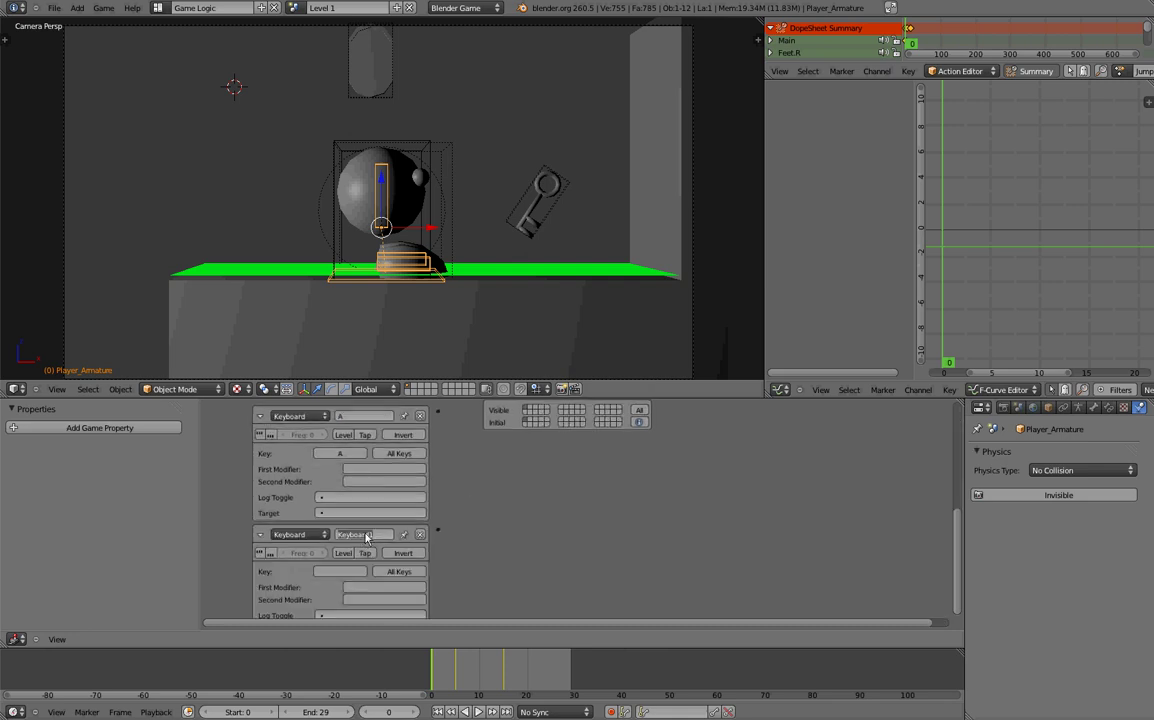
{"action": "type", "text": "D"}
{"action": "key", "text": "Return"}
{"action": "left_click", "coordinate": [325, 573]}
{"action": "key", "text": "d"}
Step: Add an Action actuator to Player_Armature and link the A sensor to it through an And controller
{"action": "middle_click_drag", "start_coordinate": [590, 513], "coordinate": [411, 565]}
{"action": "middle_click_drag", "start_coordinate": [685, 524], "coordinate": [636, 533]}
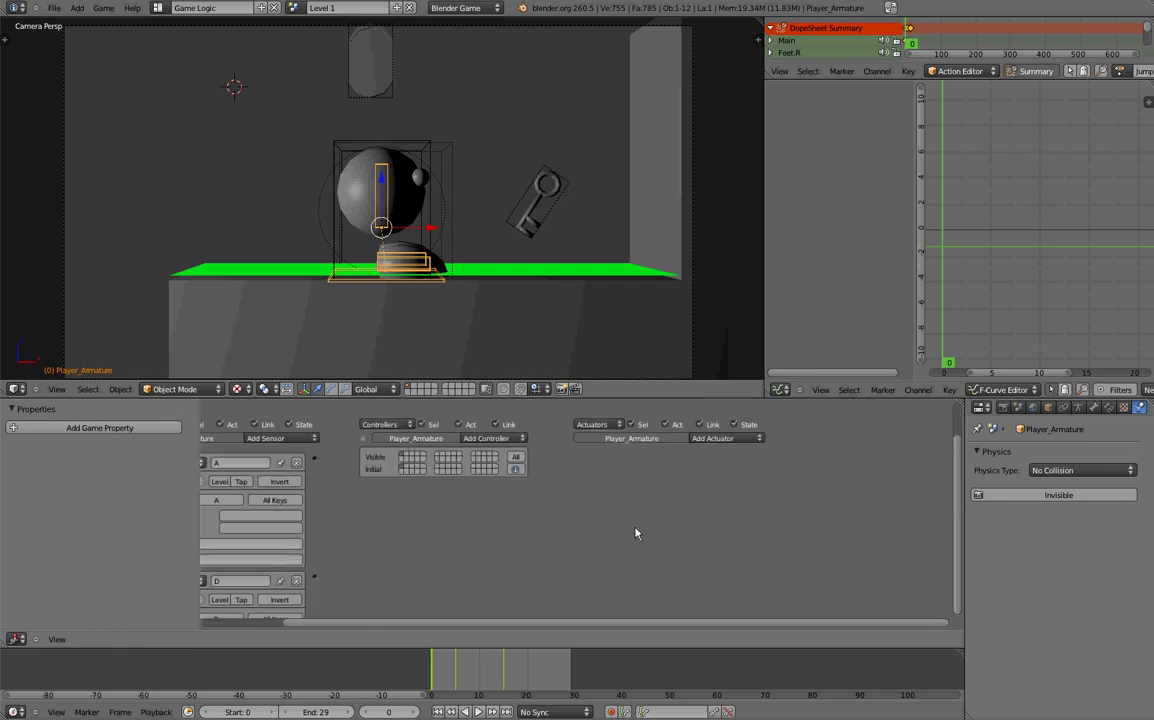
{"action": "left_click", "coordinate": [759, 440]}
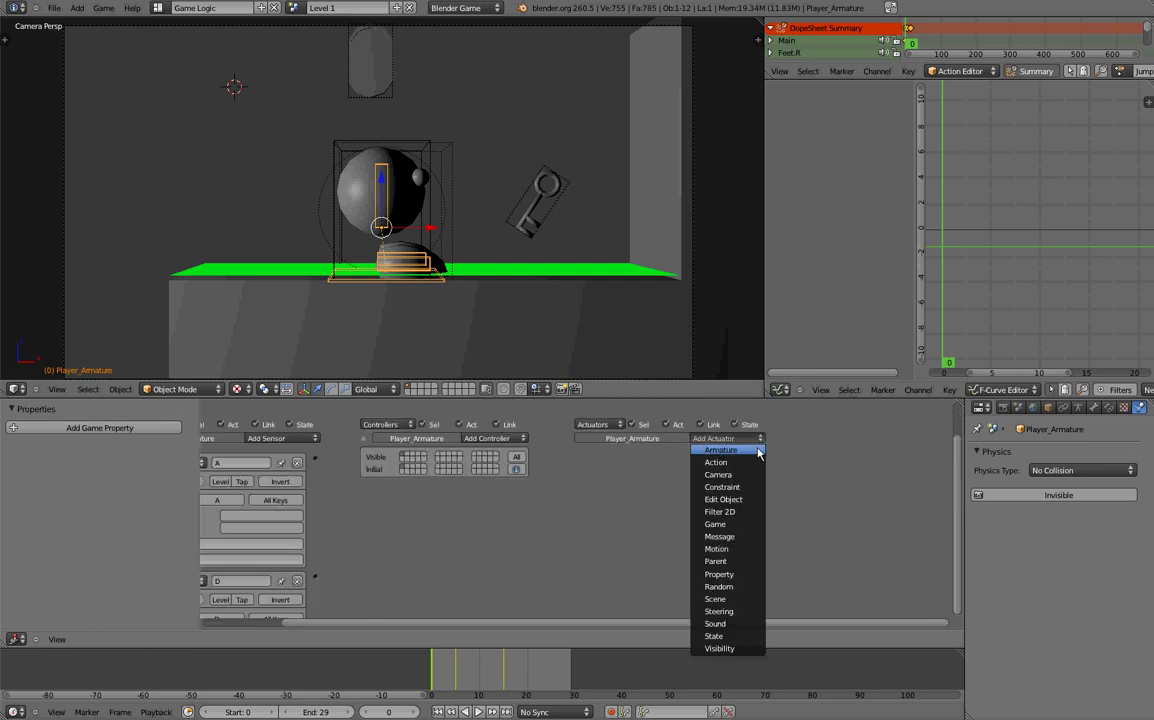
{"action": "left_click", "coordinate": [756, 462]}
{"action": "middle_click_drag", "start_coordinate": [476, 551], "coordinate": [551, 536]}
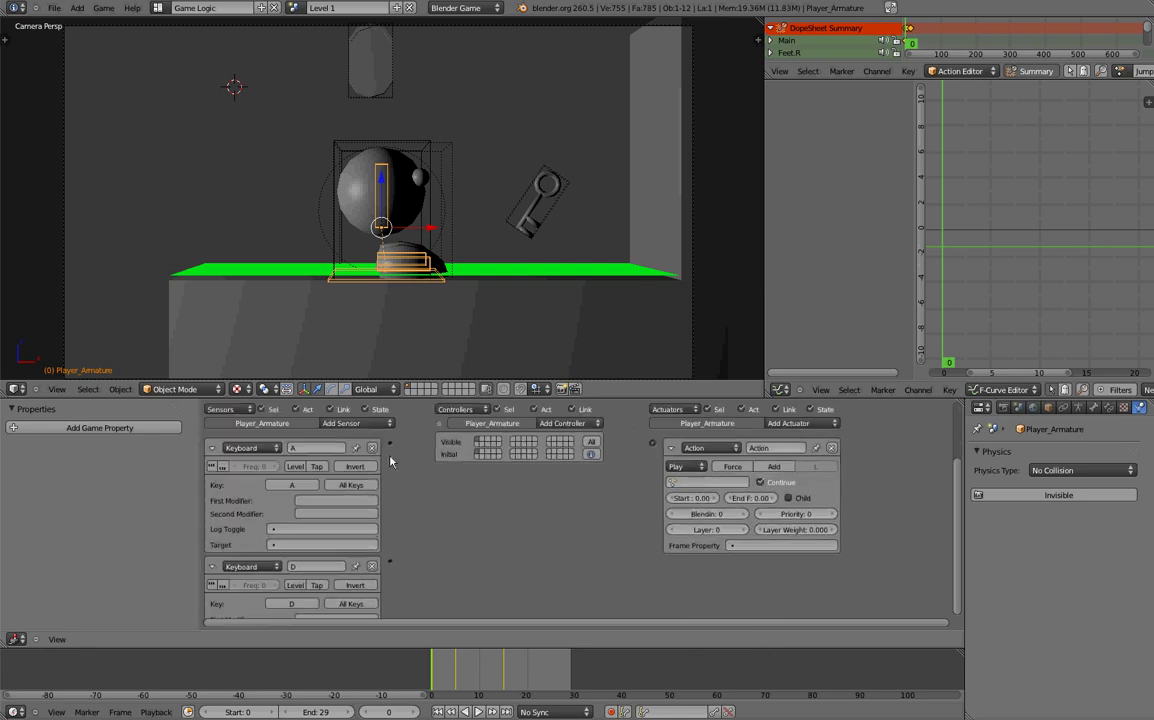
{"action": "left_click_drag", "start_coordinate": [389, 448], "coordinate": [651, 443]}
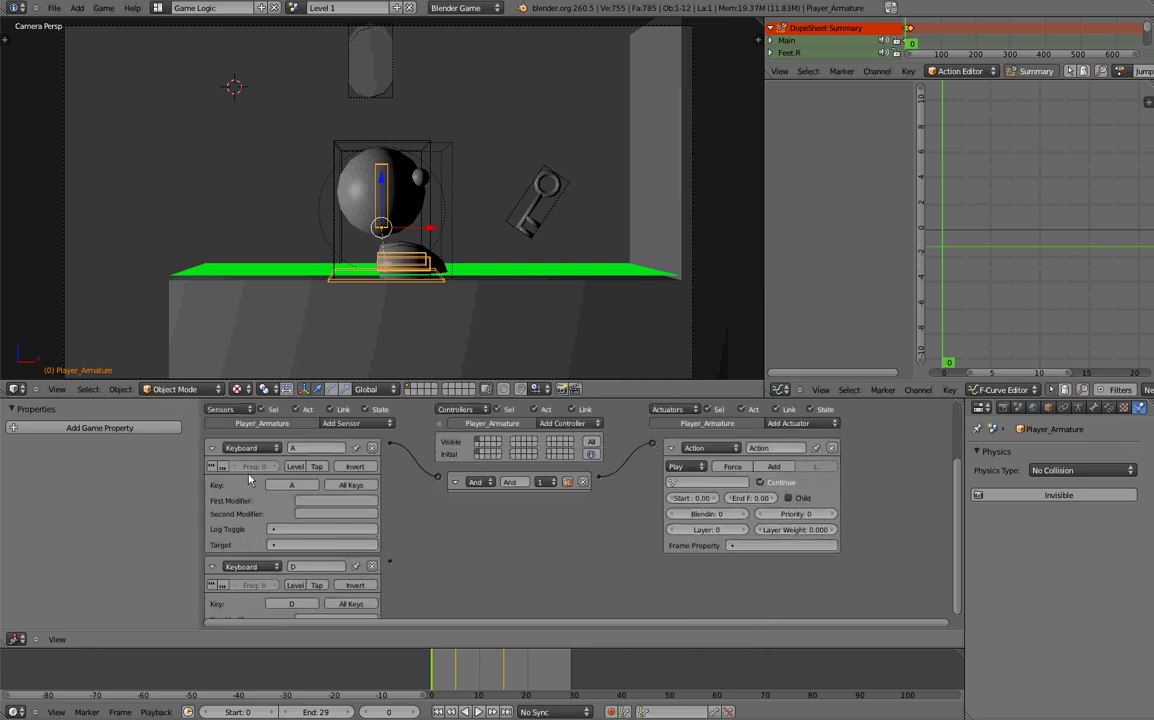
Step: Link the D sensor to the same controller, change the controller type to Or, and collapse both Keyboard sensors
{"action": "left_click_drag", "start_coordinate": [389, 567], "coordinate": [437, 476]}
{"action": "left_click", "coordinate": [474, 482]}
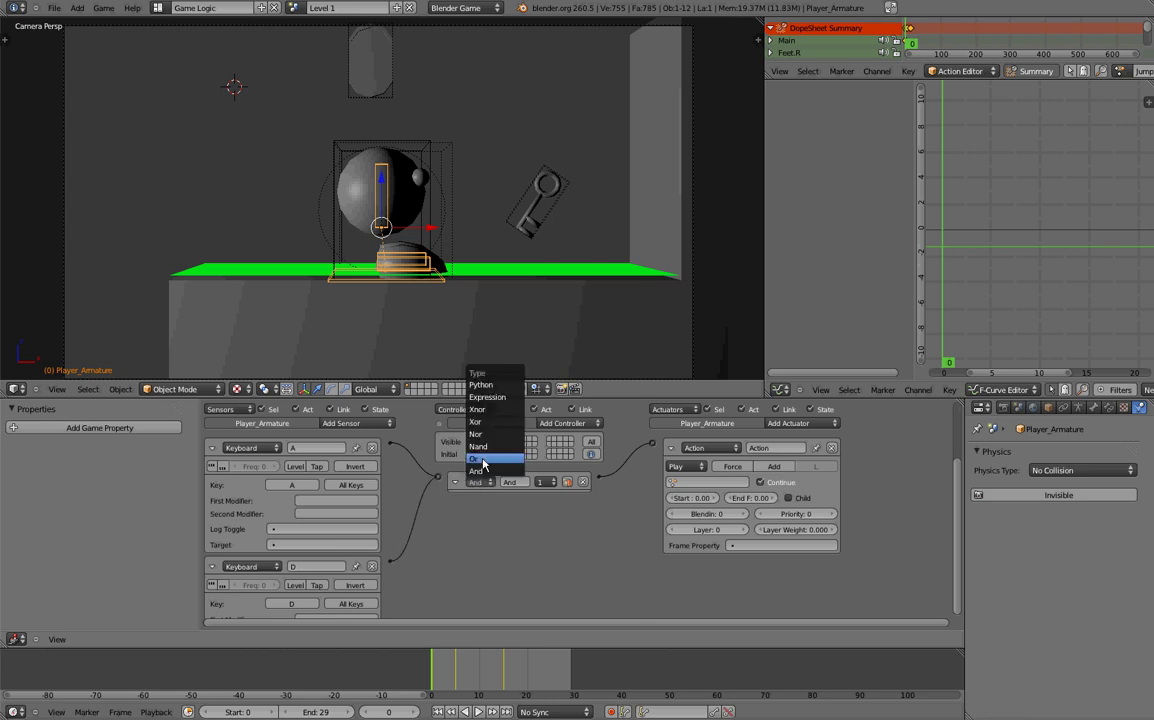
{"action": "left_click", "coordinate": [483, 460]}
{"action": "middle_click_drag", "start_coordinate": [449, 546], "coordinate": [411, 526]}
{"action": "left_click", "coordinate": [261, 441]}
{"action": "left_click", "coordinate": [263, 463]}
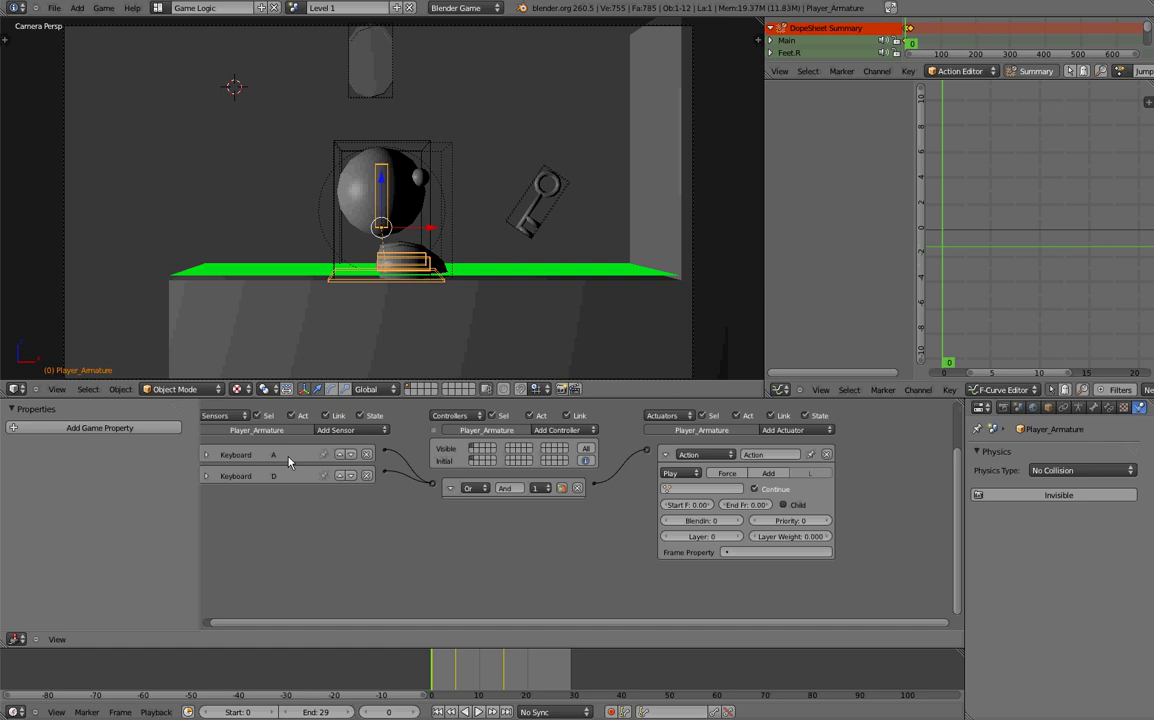
Step: Assign the Walk action to Player_Armature's Action actuator
{"action": "middle_click_drag", "start_coordinate": [578, 519], "coordinate": [451, 537]}
{"action": "scroll", "coordinate": [605, 525], "scroll_direction": "up", "scroll_amount": 3}
{"action": "left_click", "coordinate": [585, 508]}
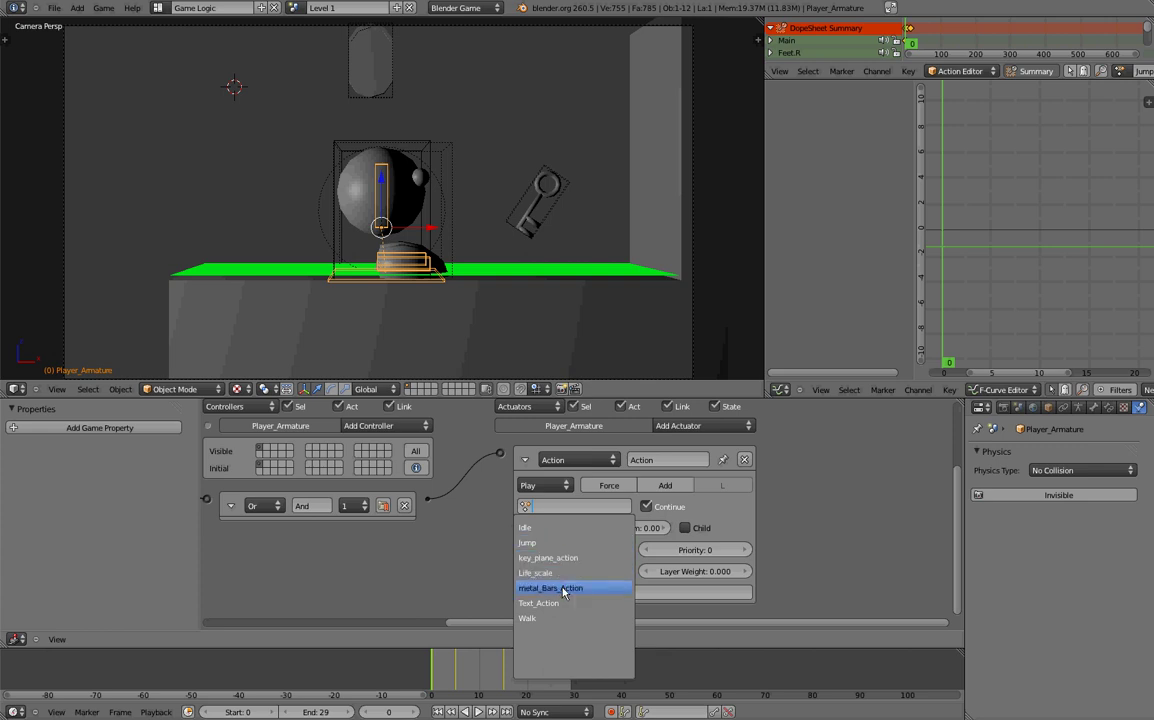
{"action": "left_click", "coordinate": [555, 620]}
{"action": "scroll", "coordinate": [806, 537], "scroll_direction": "down", "scroll_amount": 1, "text": "shift"}
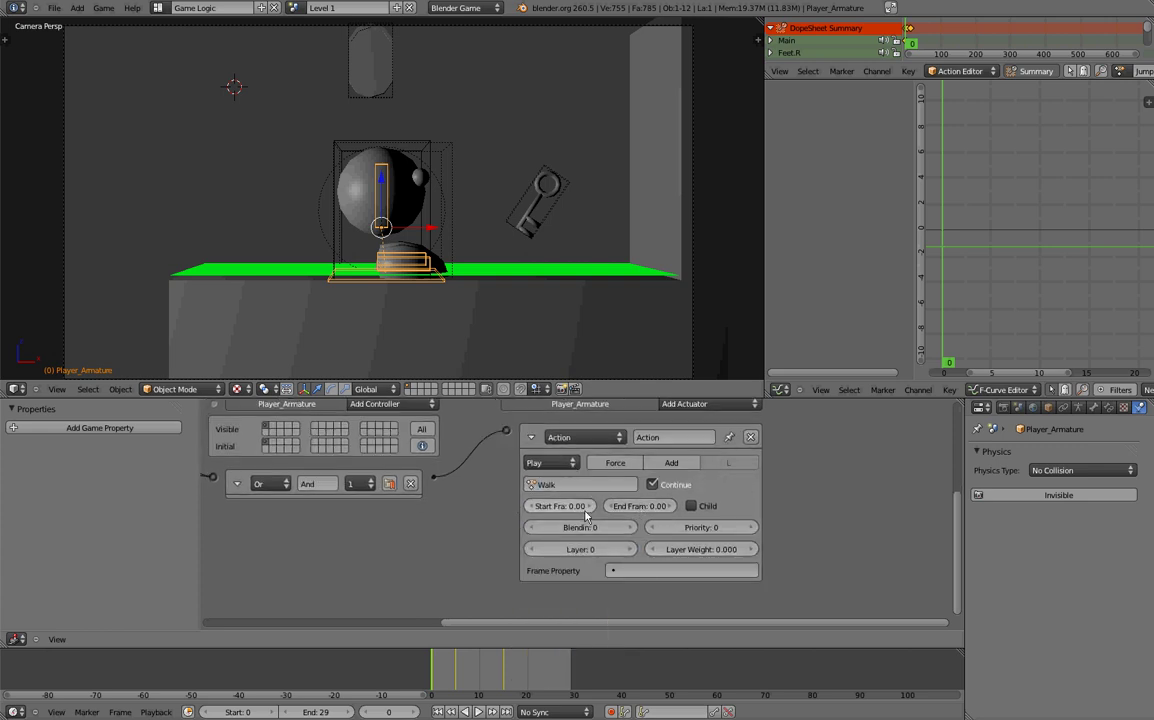
Step: Set the Walk actuator's end frame to 29 and its playback type to Loop Stop
{"action": "left_click", "coordinate": [648, 508]}
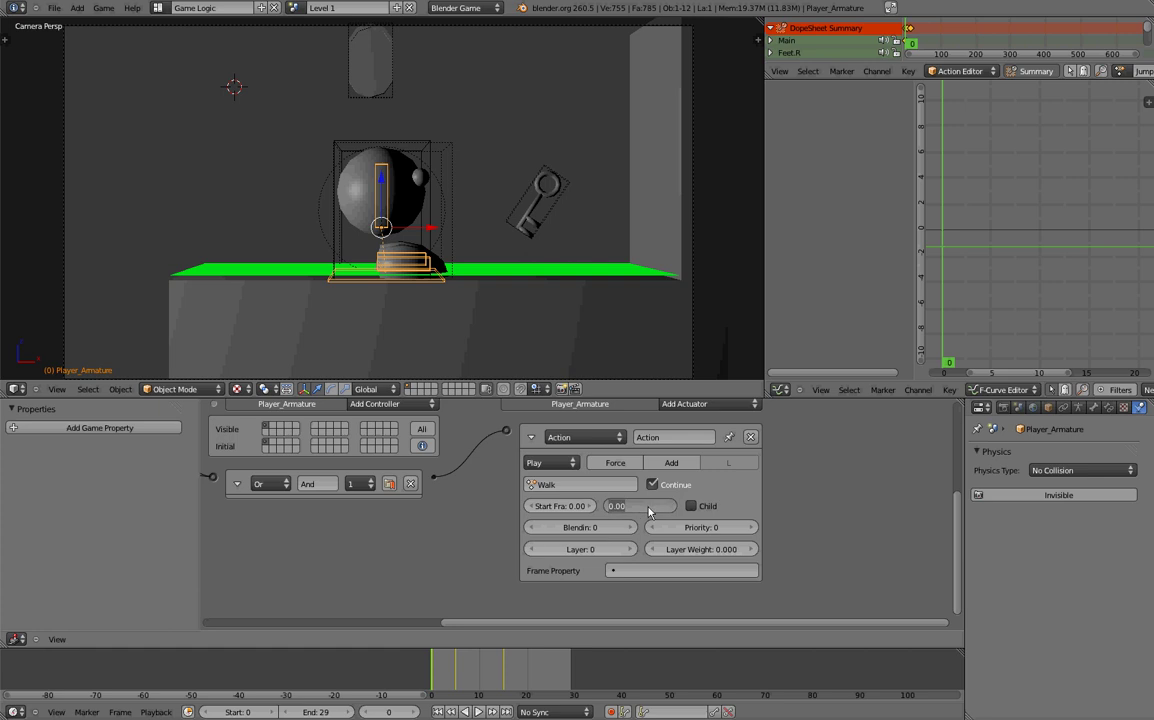
{"action": "type", "text": "29"}
{"action": "key", "text": "Return"}
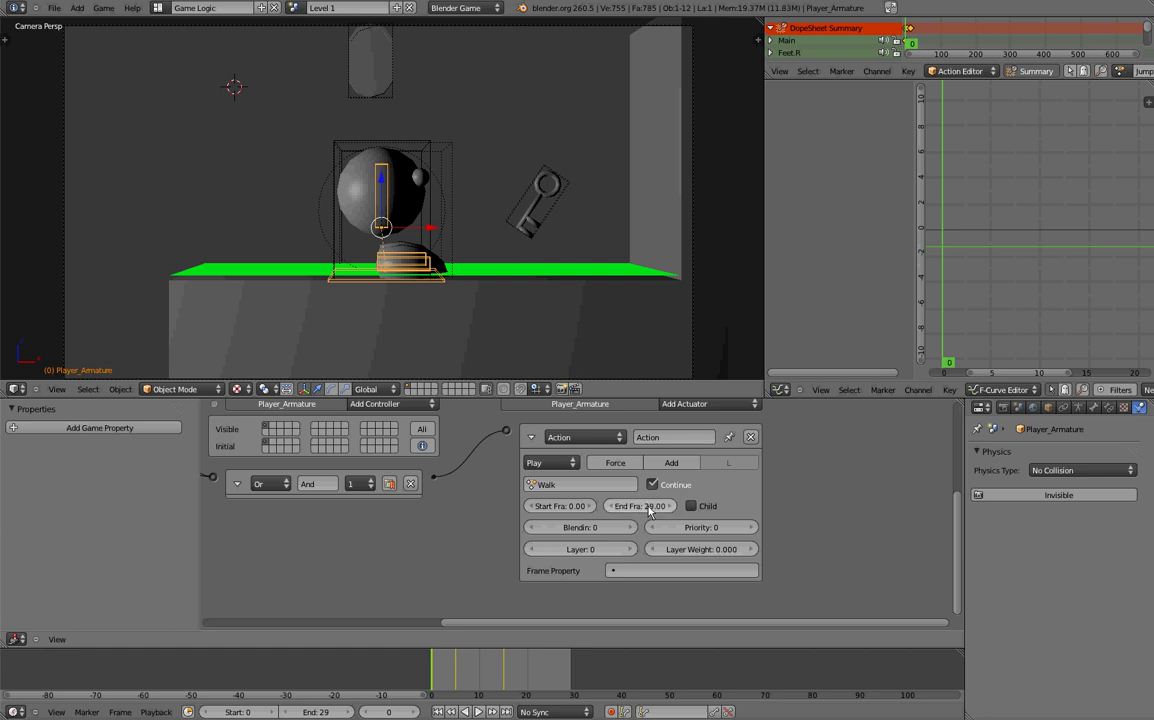
{"action": "left_click", "coordinate": [551, 462]}
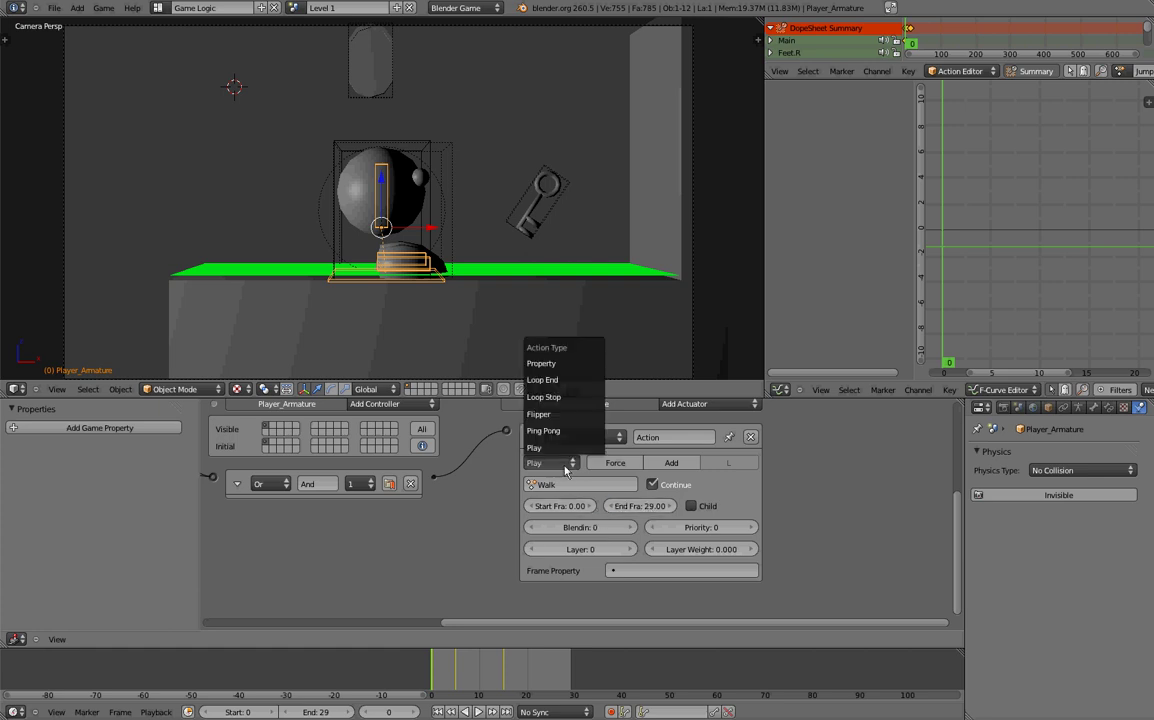
{"action": "left_click", "coordinate": [575, 397]}
{"action": "middle_click_drag", "start_coordinate": [455, 520], "coordinate": [528, 524]}
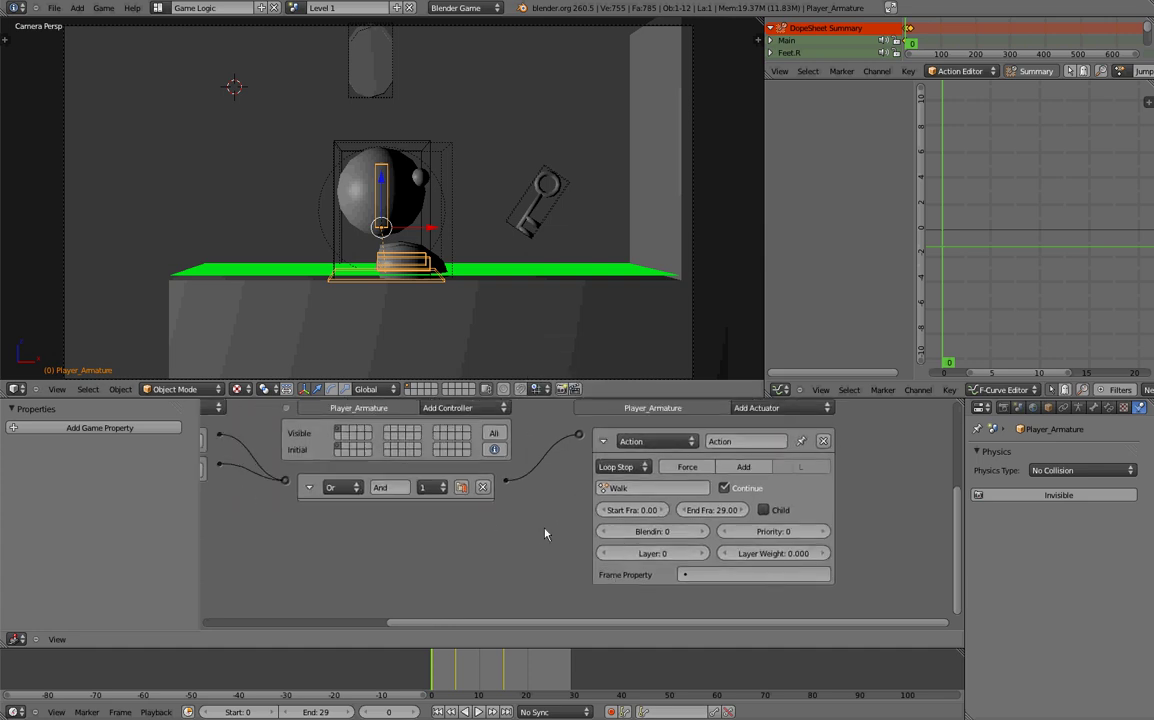
Step: Run the game twice and walk the player in both directions to test the Walk animation
{"action": "middle_click_drag", "start_coordinate": [516, 555], "coordinate": [527, 571]}
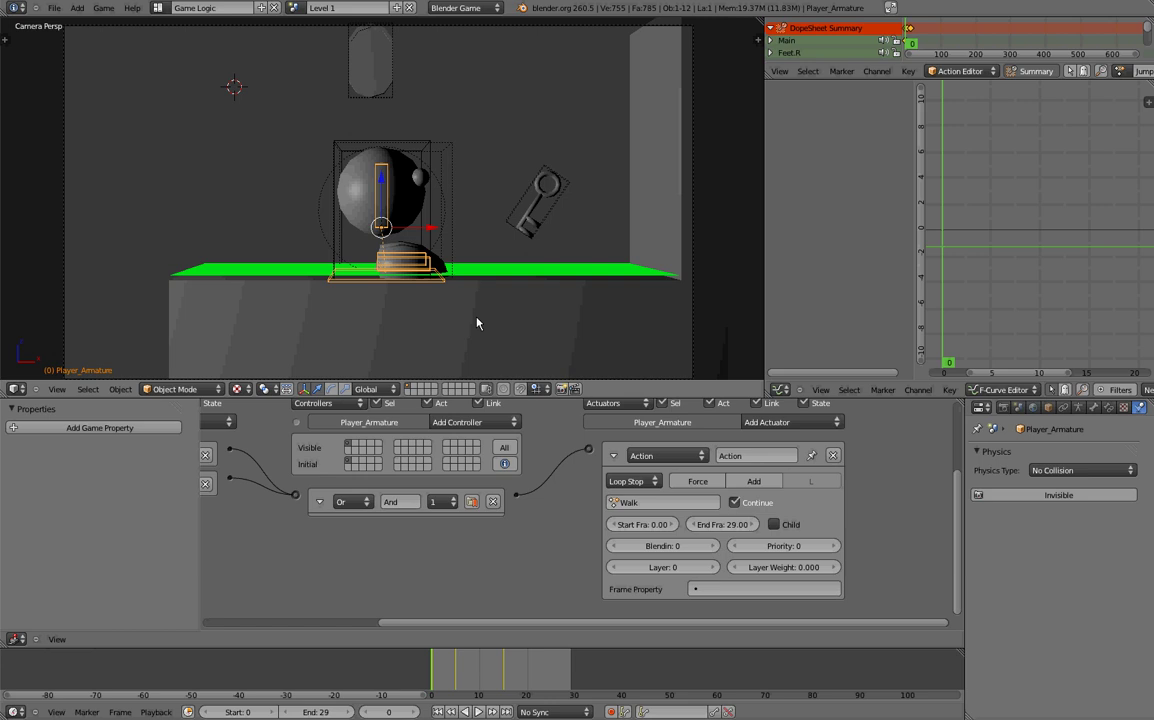
{"action": "key", "text": "p"}
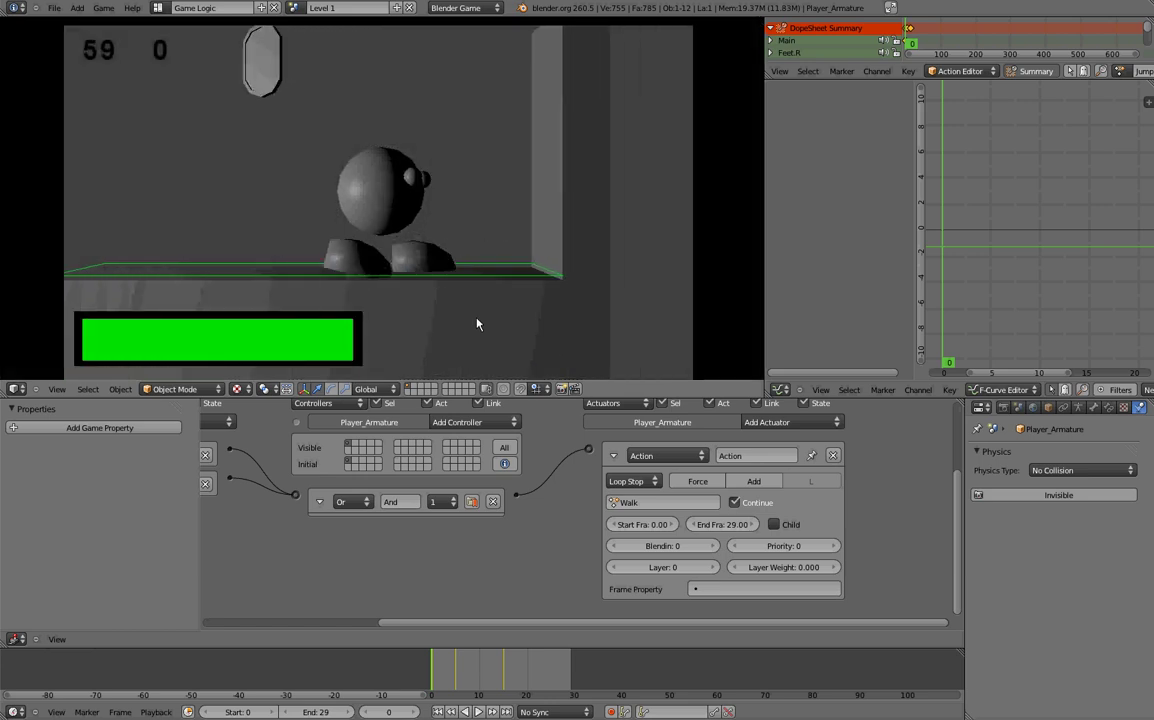
{"action": "key", "text": "Left"}
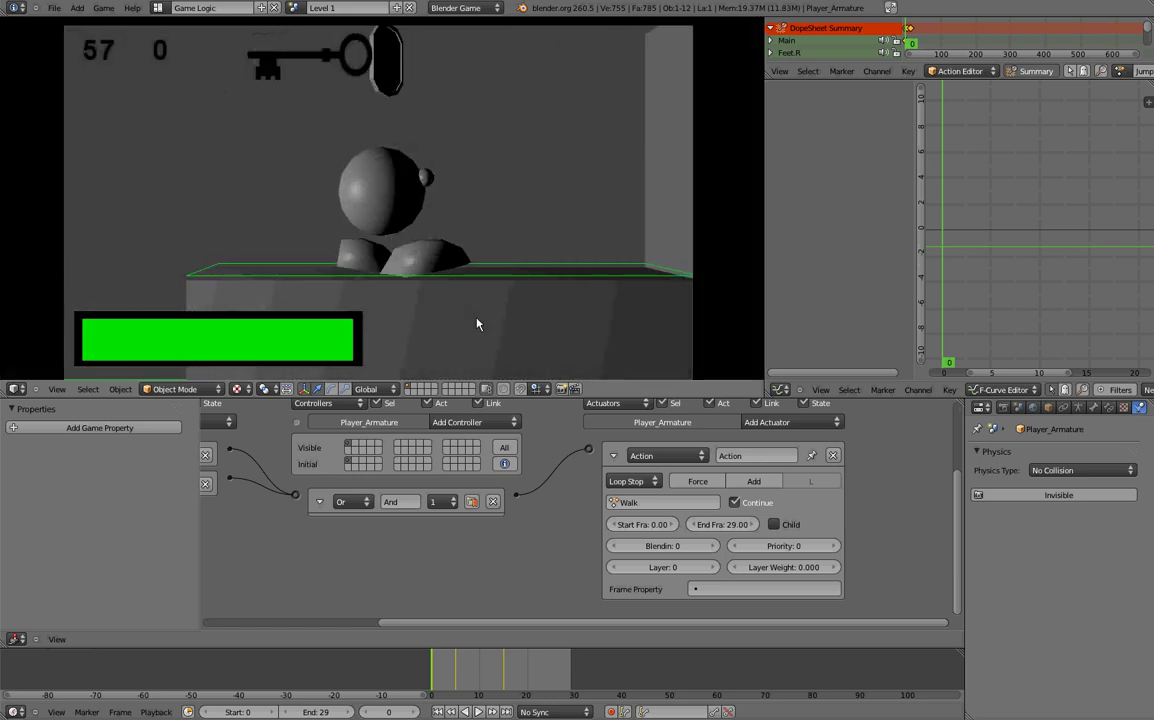
{"action": "key", "text": "Right"}
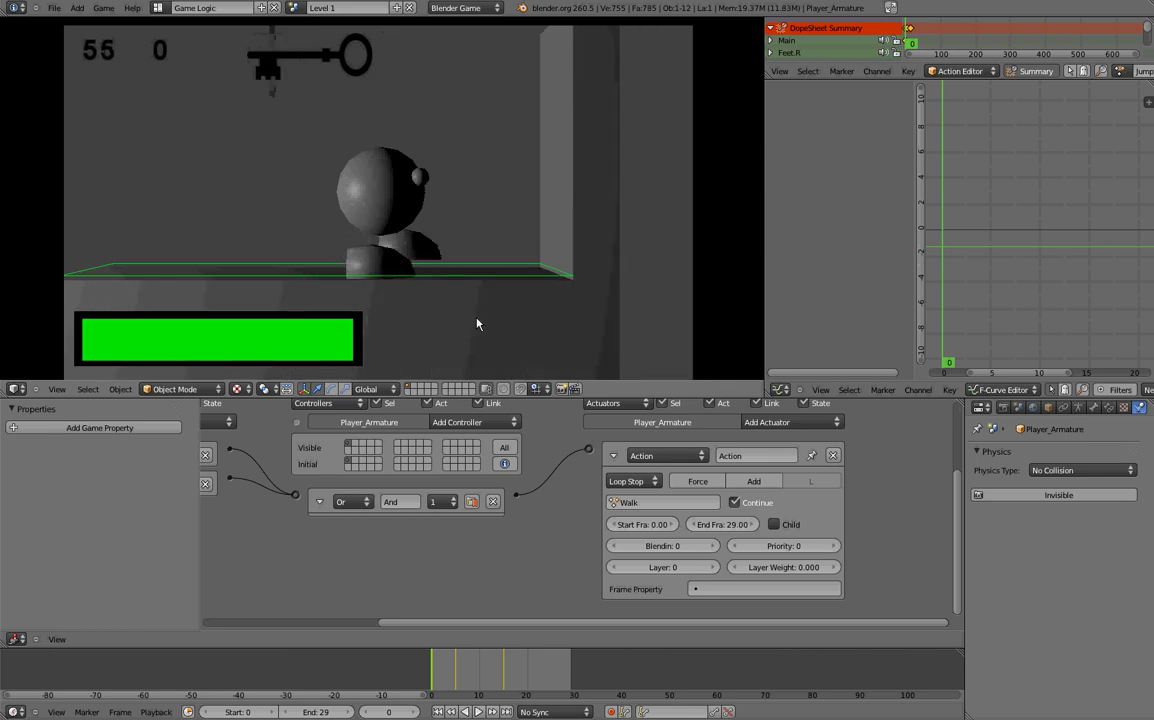
{"action": "key", "text": "Left"}
{"action": "key", "text": "Left"}
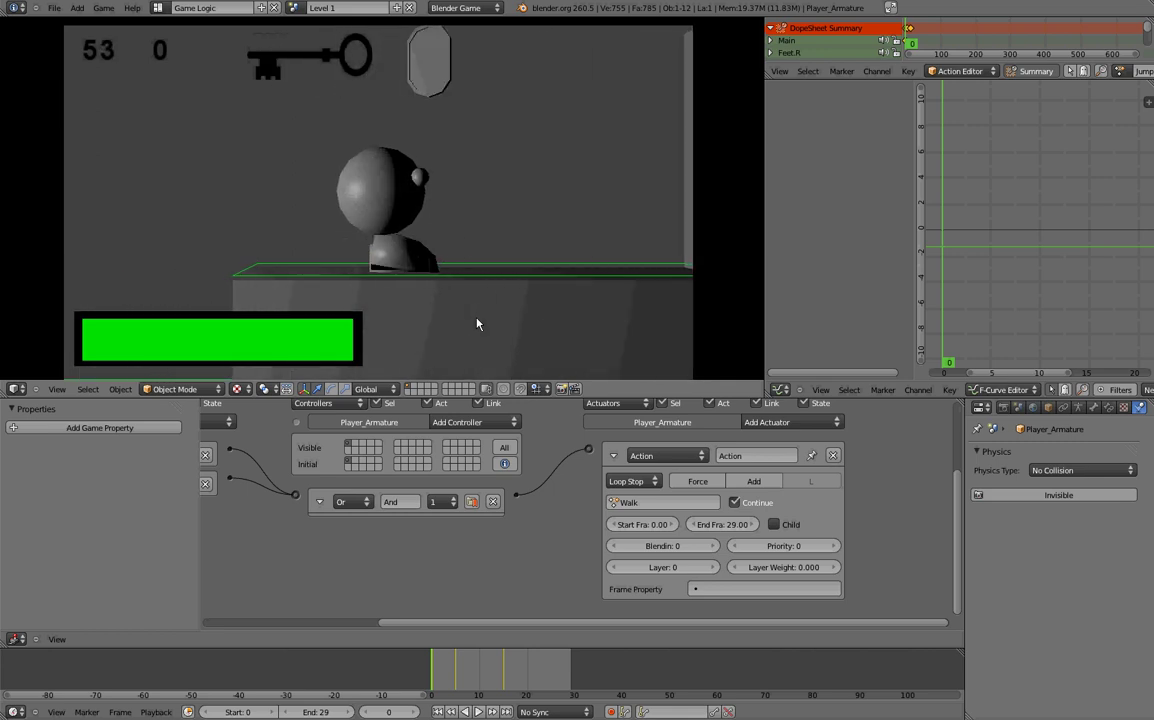
{"action": "key", "text": "Right"}
{"action": "key", "text": "Escape"}
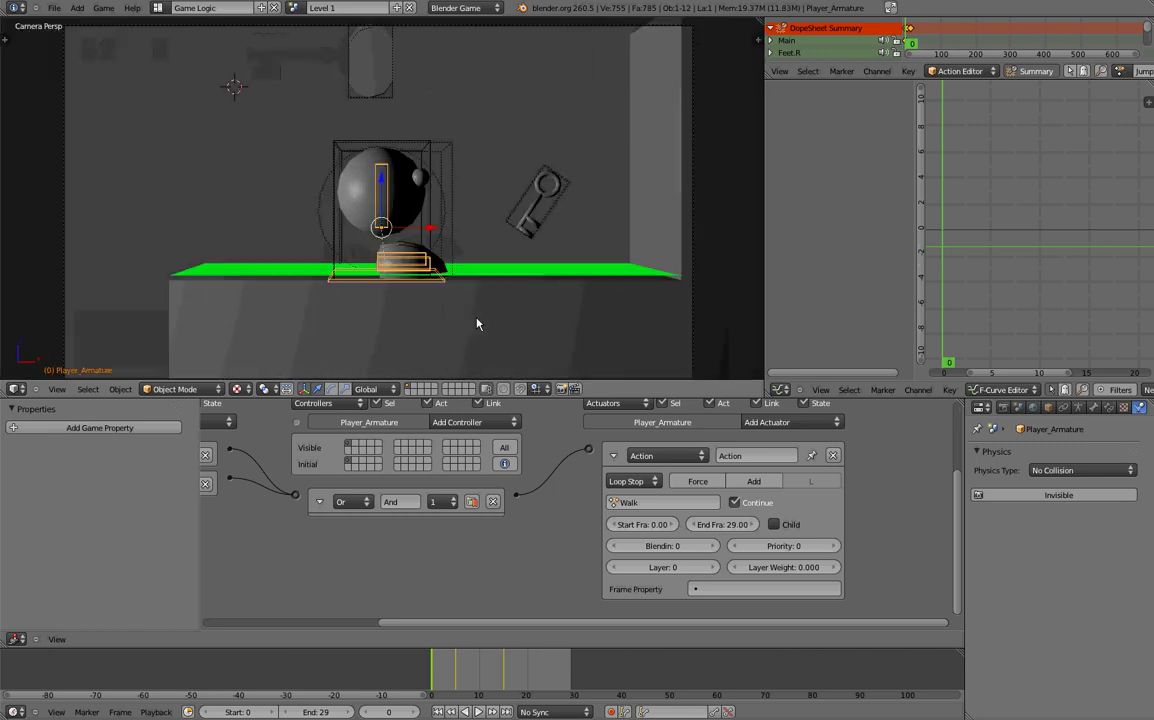
{"action": "key", "text": "p"}
{"action": "key", "text": "Left"}
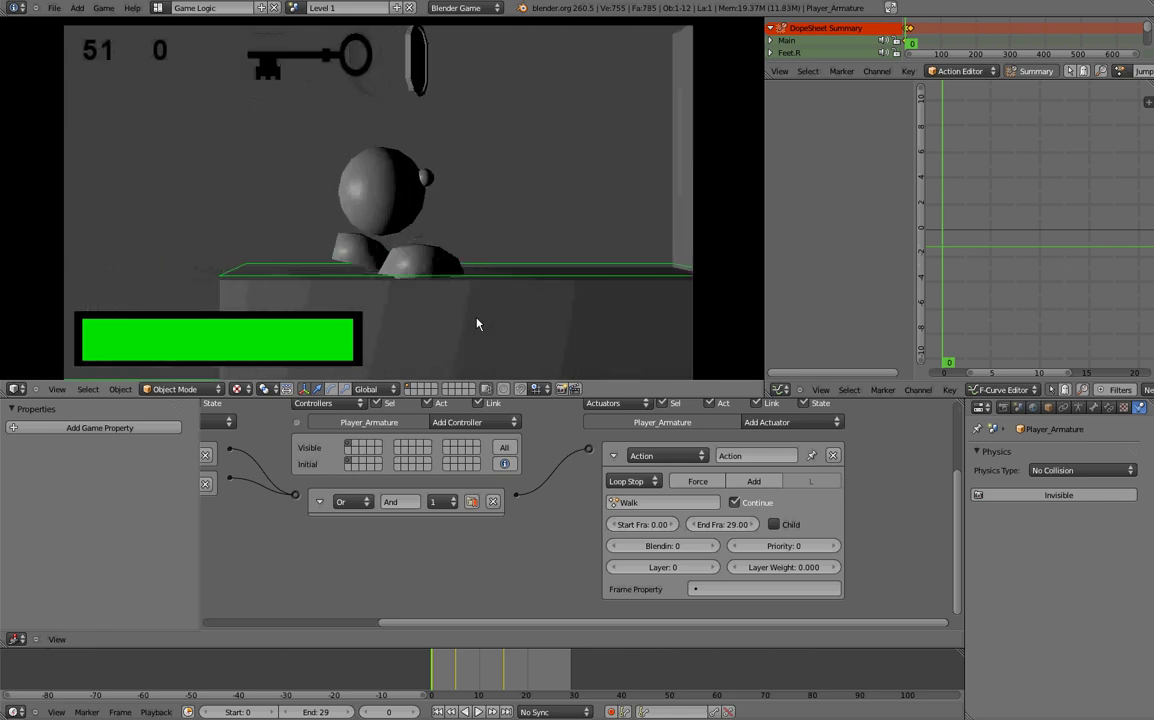
{"action": "key", "text": "Escape"}
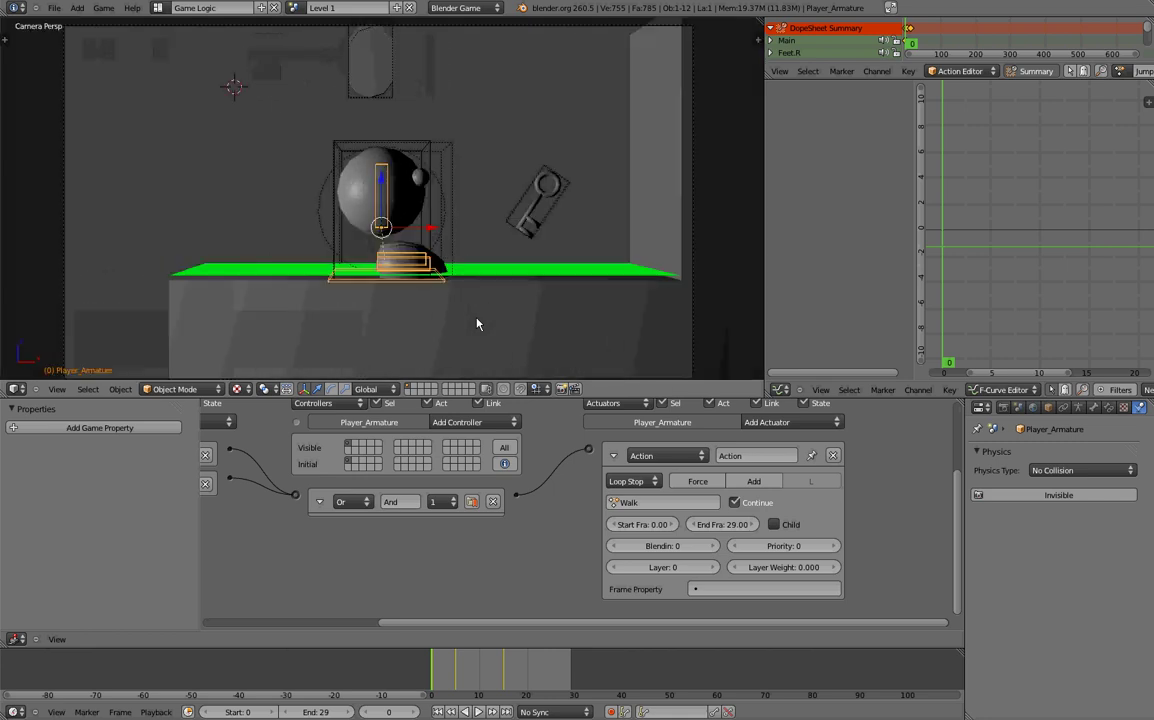
Step: Set the priority of Player_Armature's Walk Action actuator to 1
{"action": "middle_click_drag", "start_coordinate": [512, 526], "coordinate": [426, 501]}
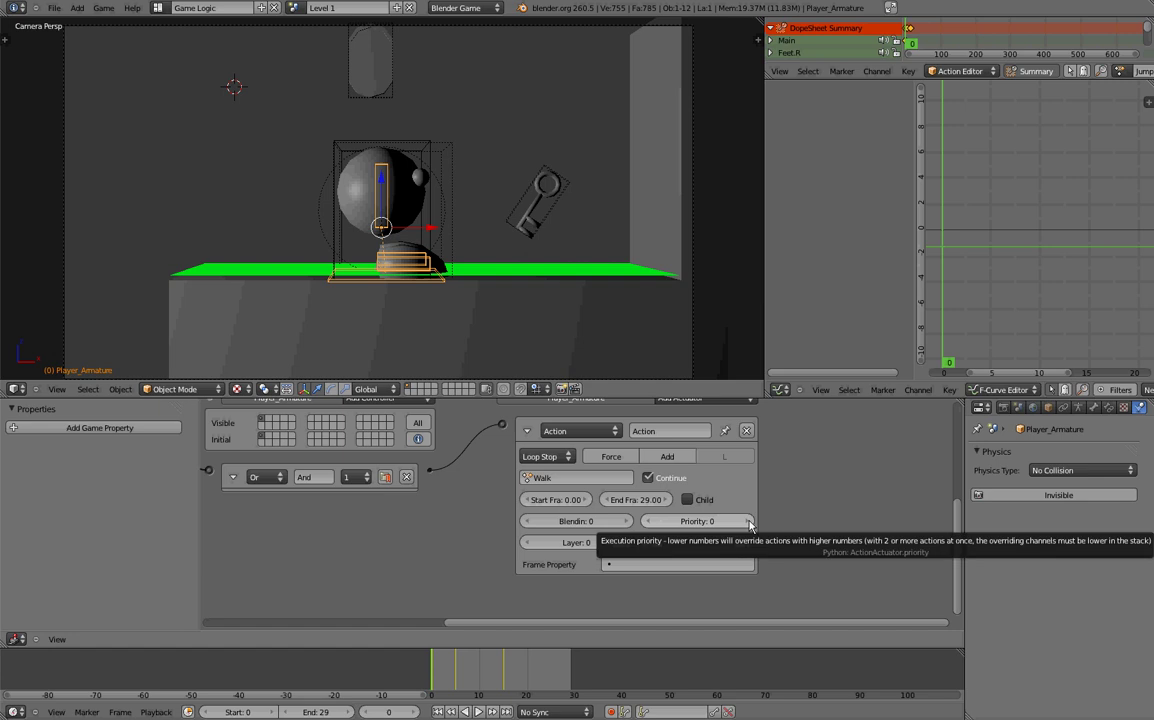
{"action": "left_click", "coordinate": [750, 524]}
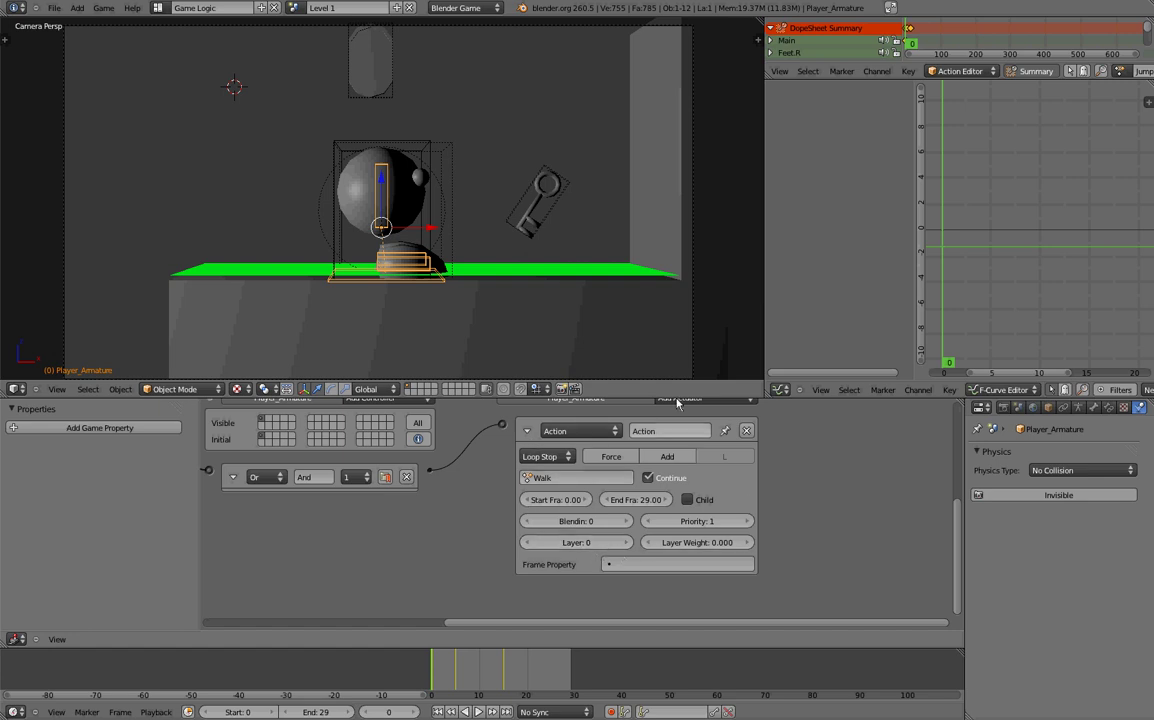
{"action": "scroll", "coordinate": [608, 505], "scroll_direction": "up", "scroll_amount": 1}
{"action": "scroll", "coordinate": [608, 505], "scroll_direction": "up", "scroll_amount": 2}
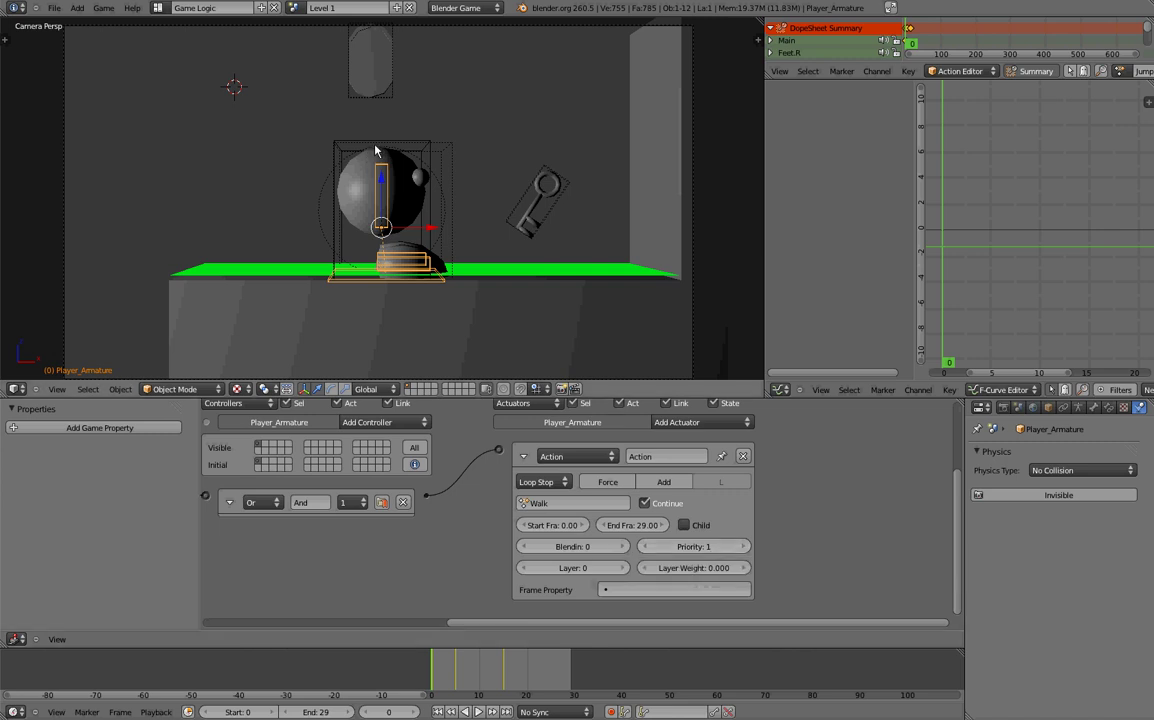
Step: Run the game and walk the player to test the Walk animation with the new priority
{"action": "key", "text": "p"}
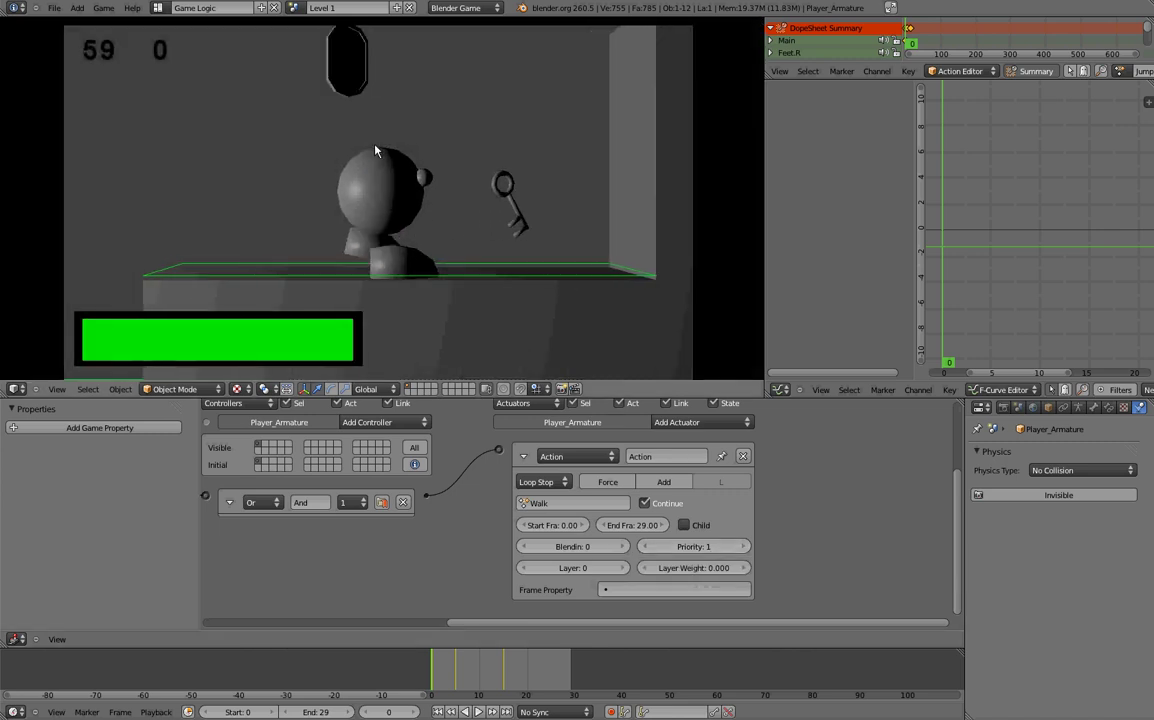
{"action": "key", "text": "Right"}
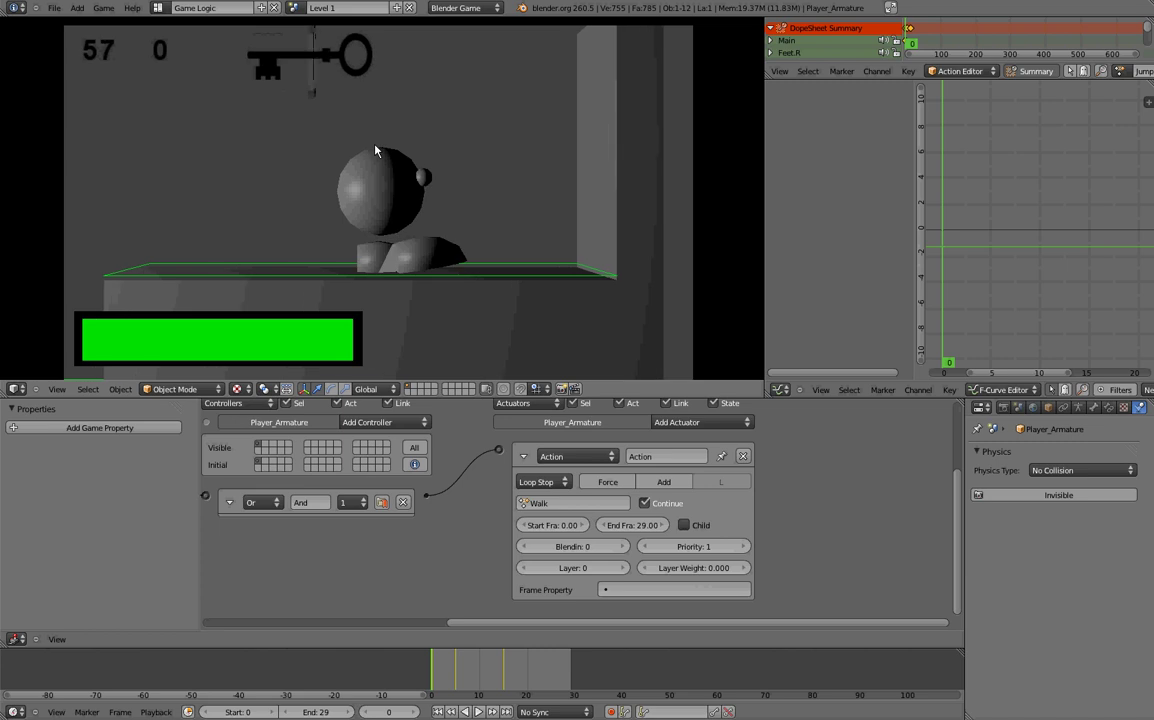
{"action": "key", "text": "Escape"}
Step: Switch to a close-up orthographic view of the player and select Player_Armature
{"action": "middle_click_drag", "start_coordinate": [383, 547], "coordinate": [516, 521]}
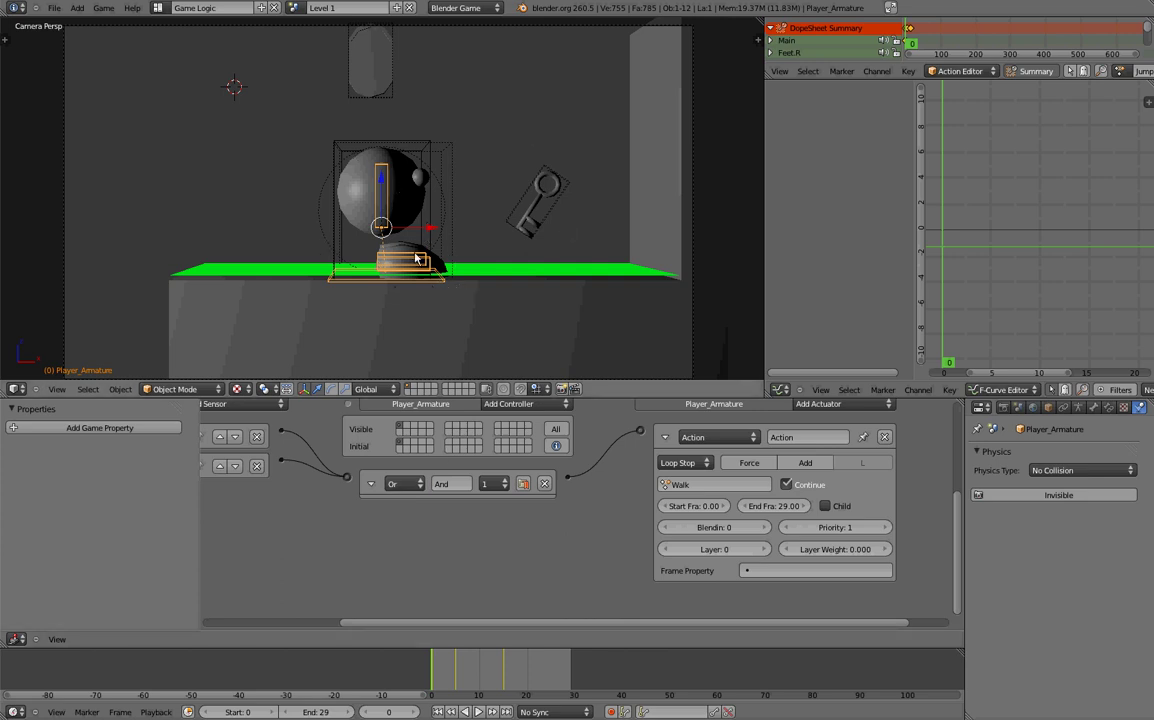
{"action": "key", "text": "KP_1"}
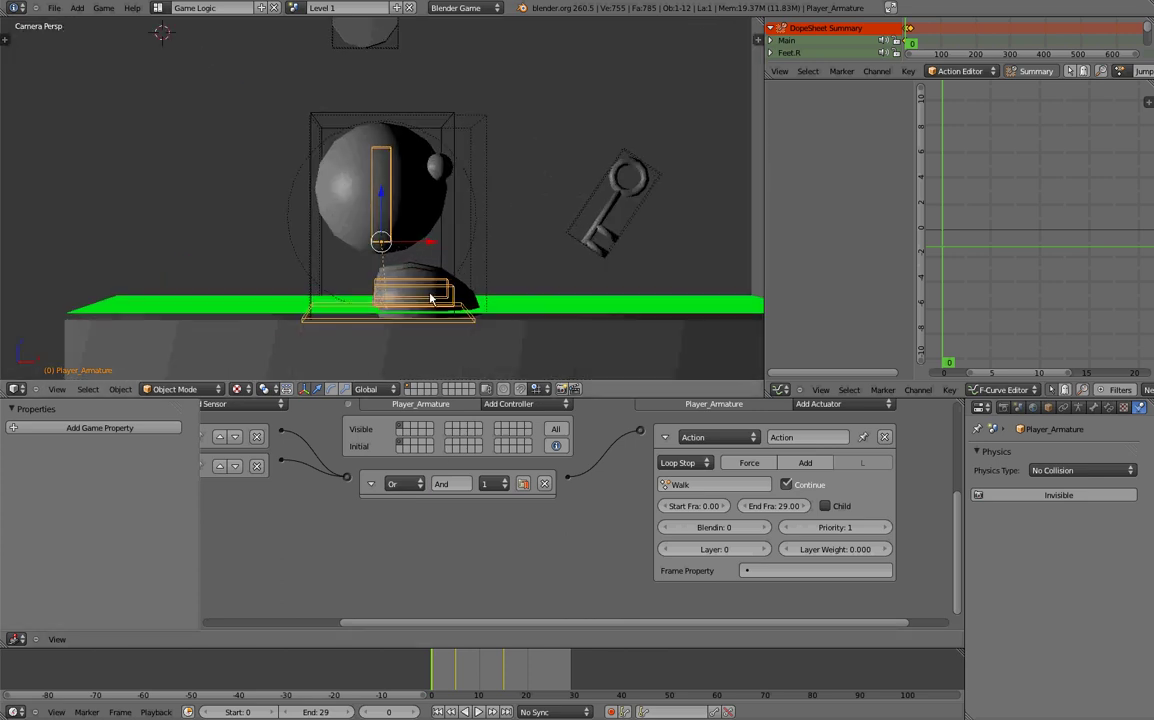
{"action": "key", "text": "KP_5"}
{"action": "scroll", "coordinate": [410, 276], "scroll_direction": "up", "scroll_amount": 8}
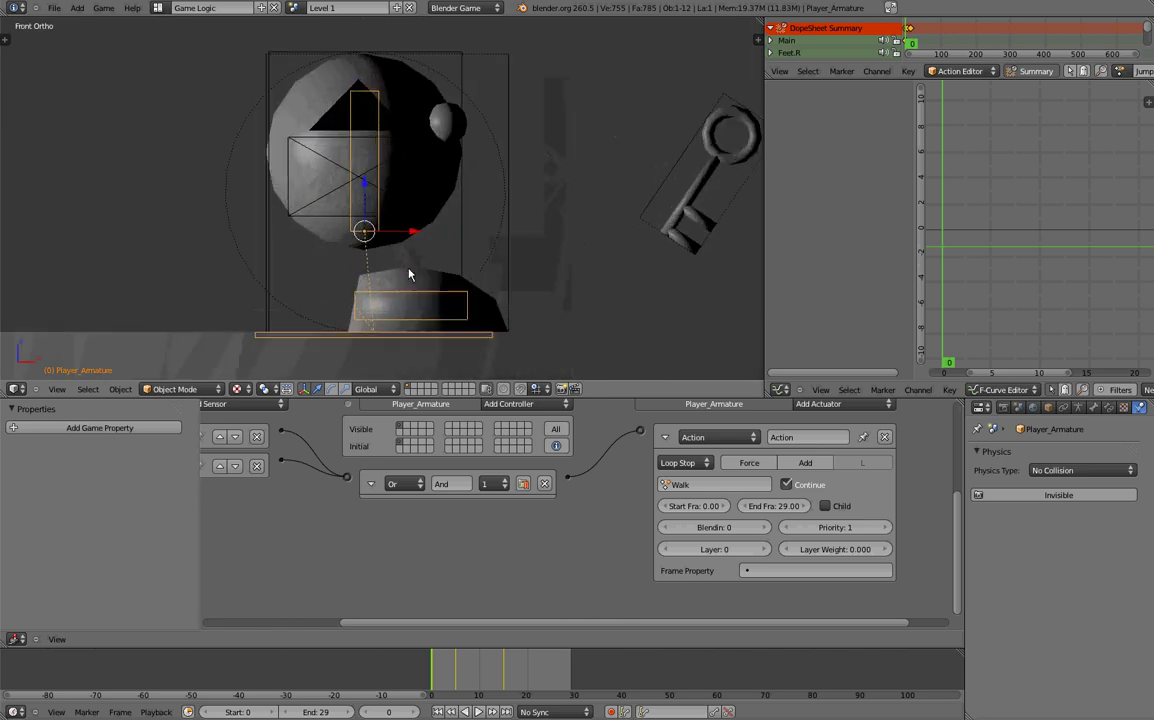
{"action": "middle_click_drag", "start_coordinate": [502, 216], "coordinate": [484, 250]}
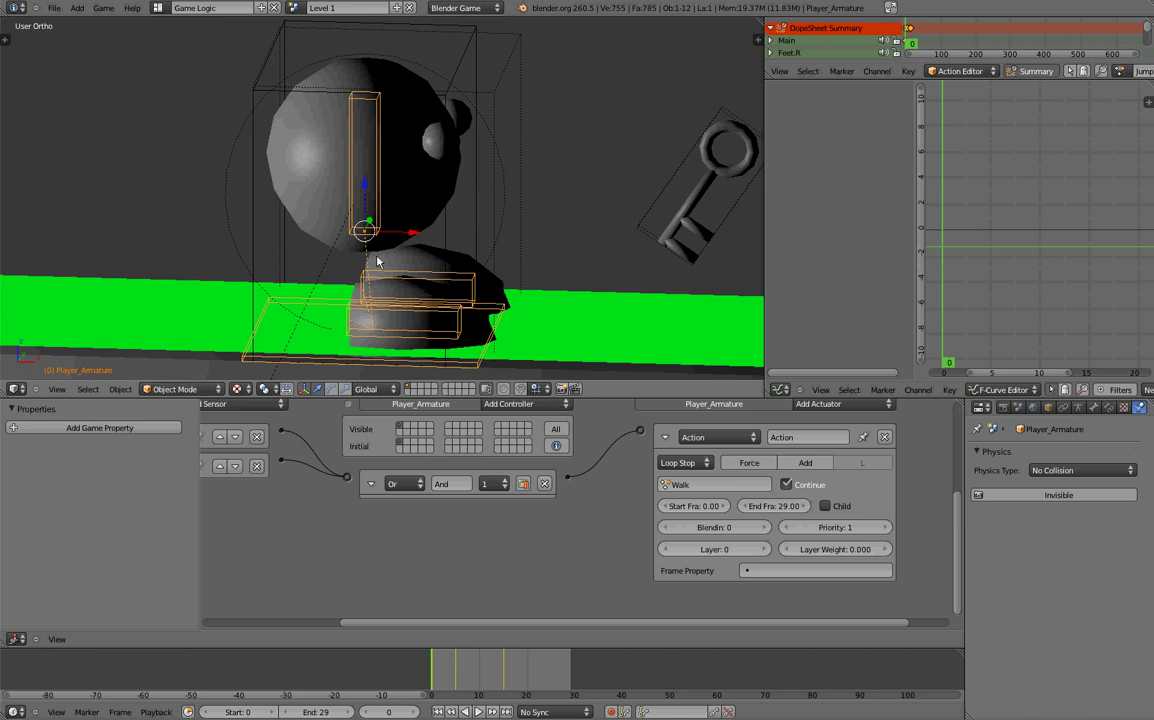
{"action": "right_click", "coordinate": [438, 182]}
{"action": "right_click", "coordinate": [389, 289]}
{"action": "right_click", "coordinate": [387, 275]}
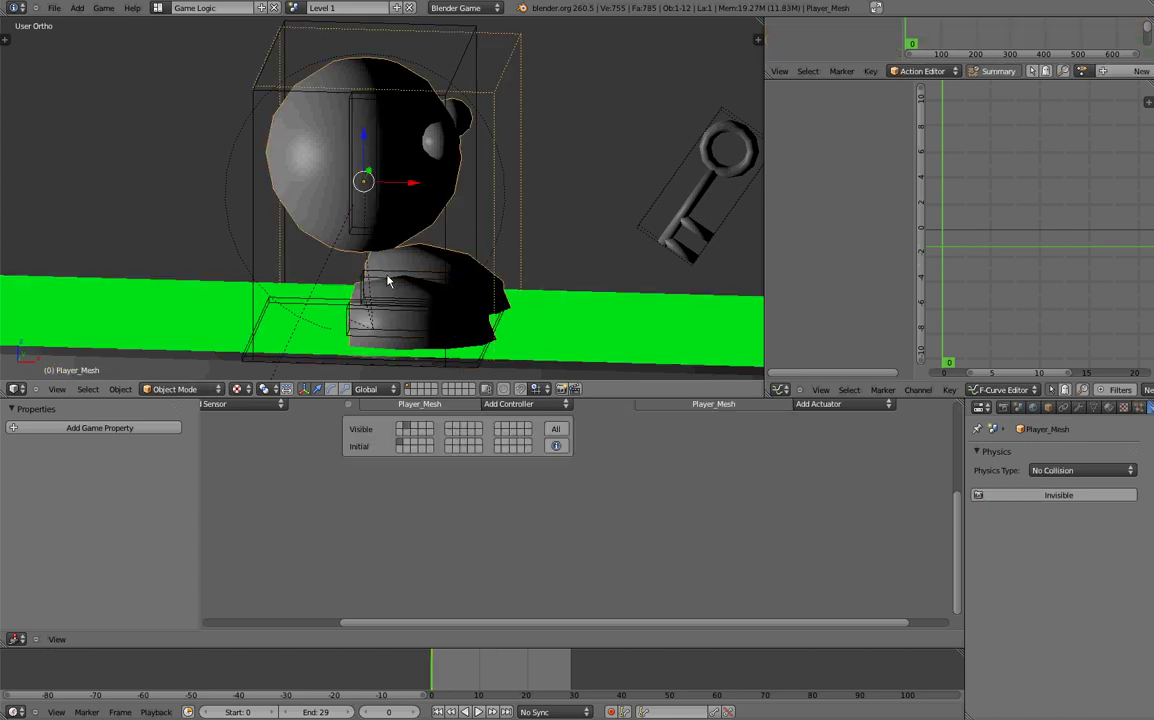
{"action": "right_click", "coordinate": [388, 282]}
Step: Try moving the whole Player_Armature in Object Mode
{"action": "left_click", "coordinate": [205, 388]}
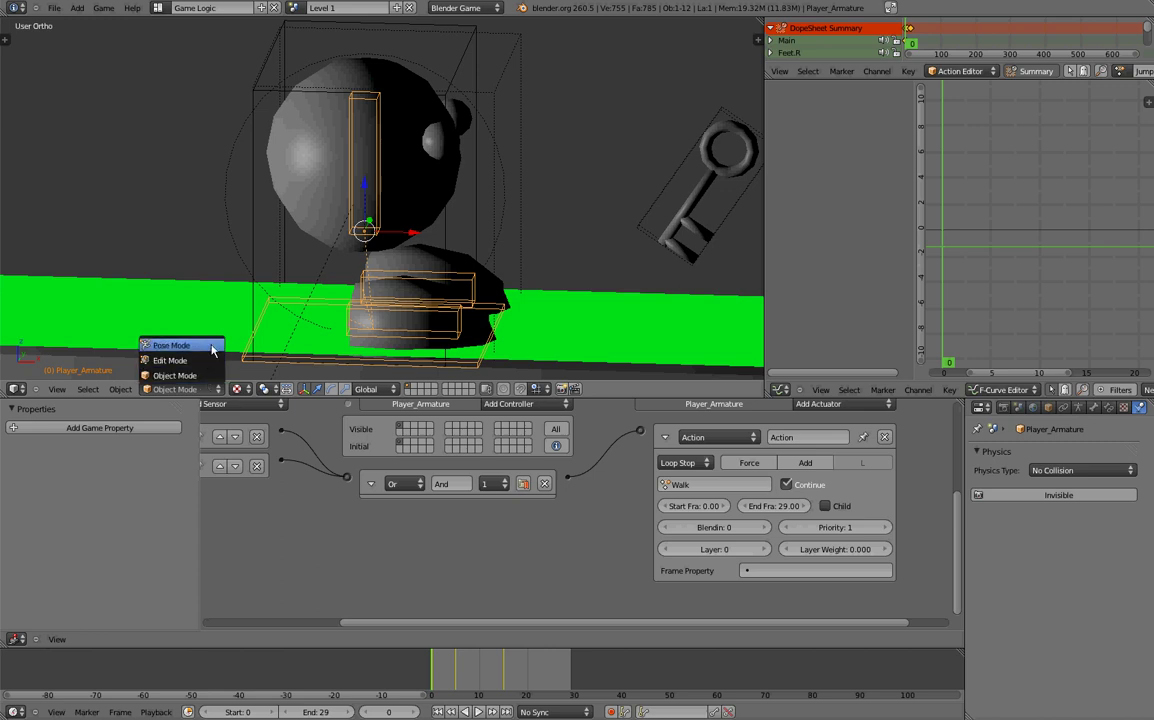
{"action": "left_click", "coordinate": [175, 375]}
{"action": "key", "text": "g"}
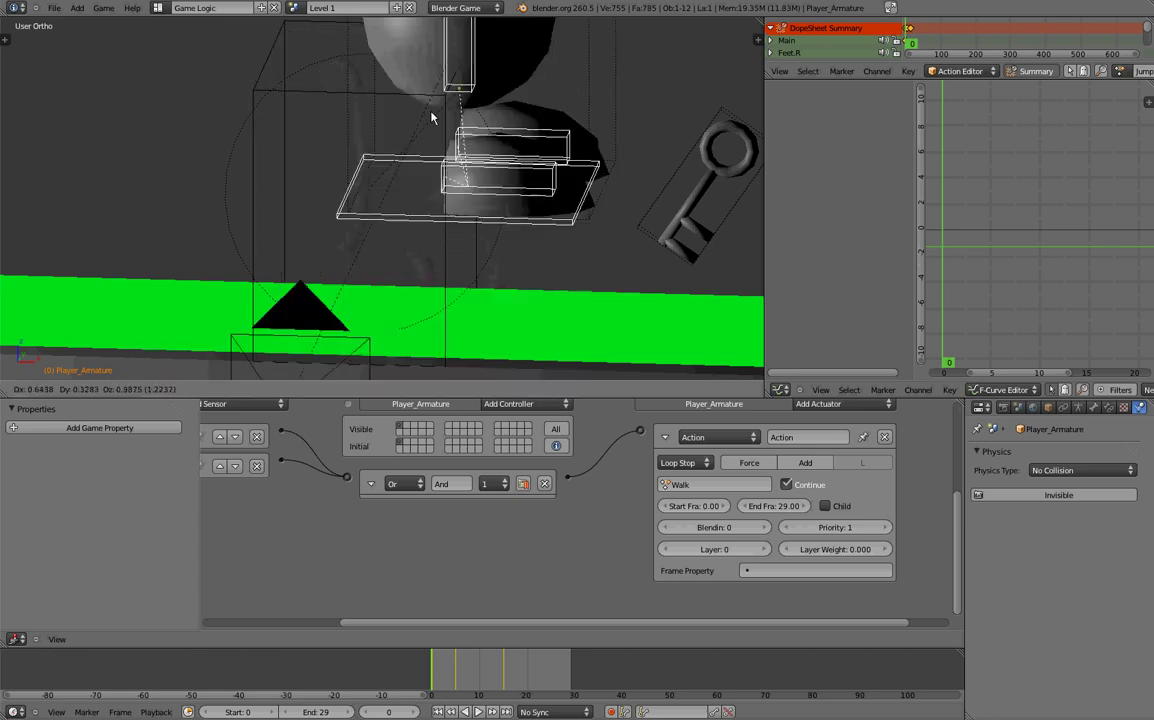
{"action": "right_click", "coordinate": [441, 210]}
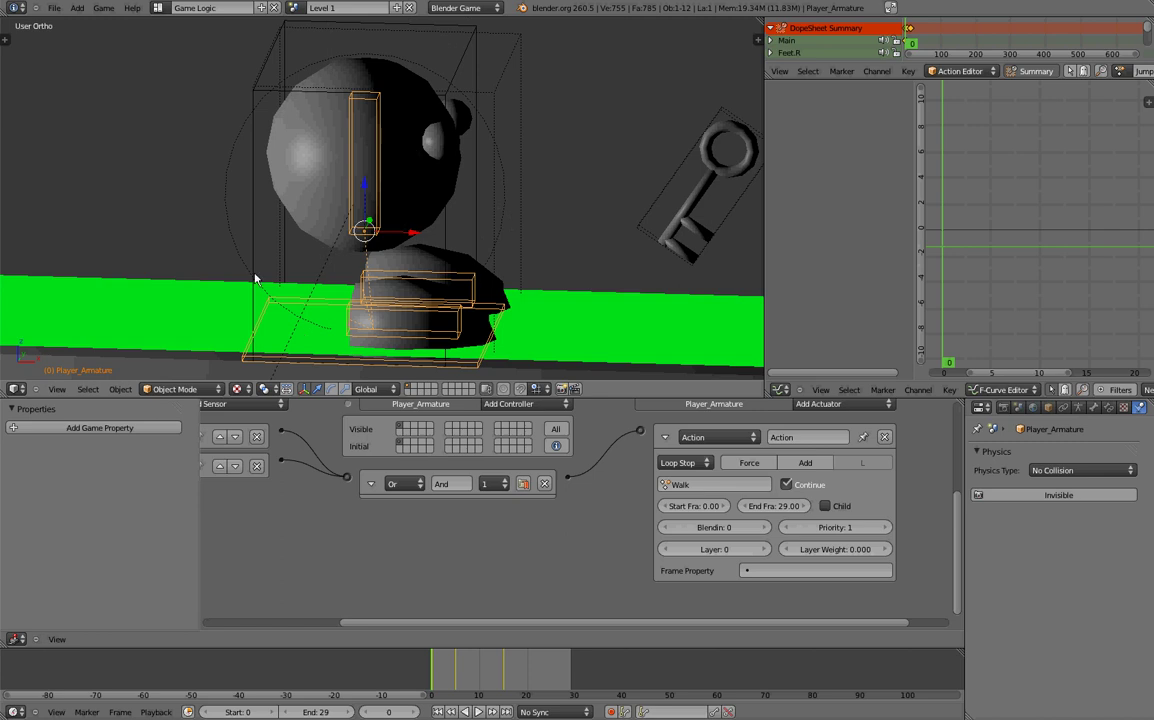
Step: Put Player_Armature into Edit Mode and select the Feet.R bone
{"action": "left_click", "coordinate": [180, 389]}
{"action": "left_click", "coordinate": [200, 357]}
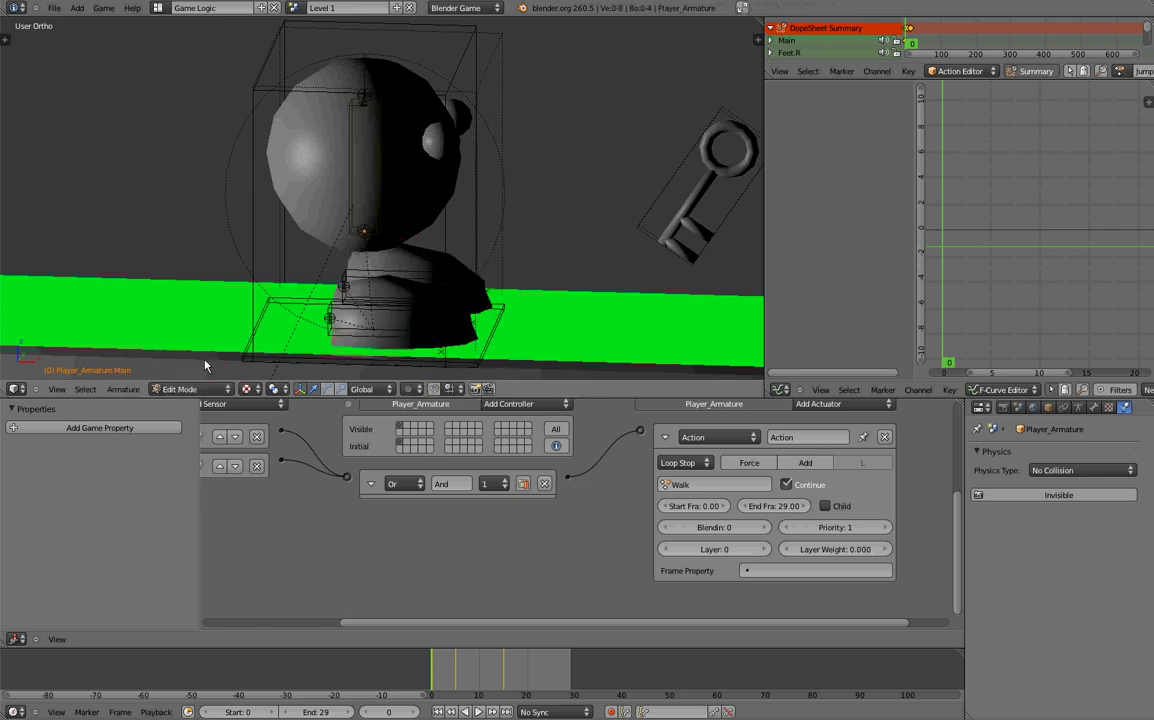
{"action": "right_click", "coordinate": [379, 320]}
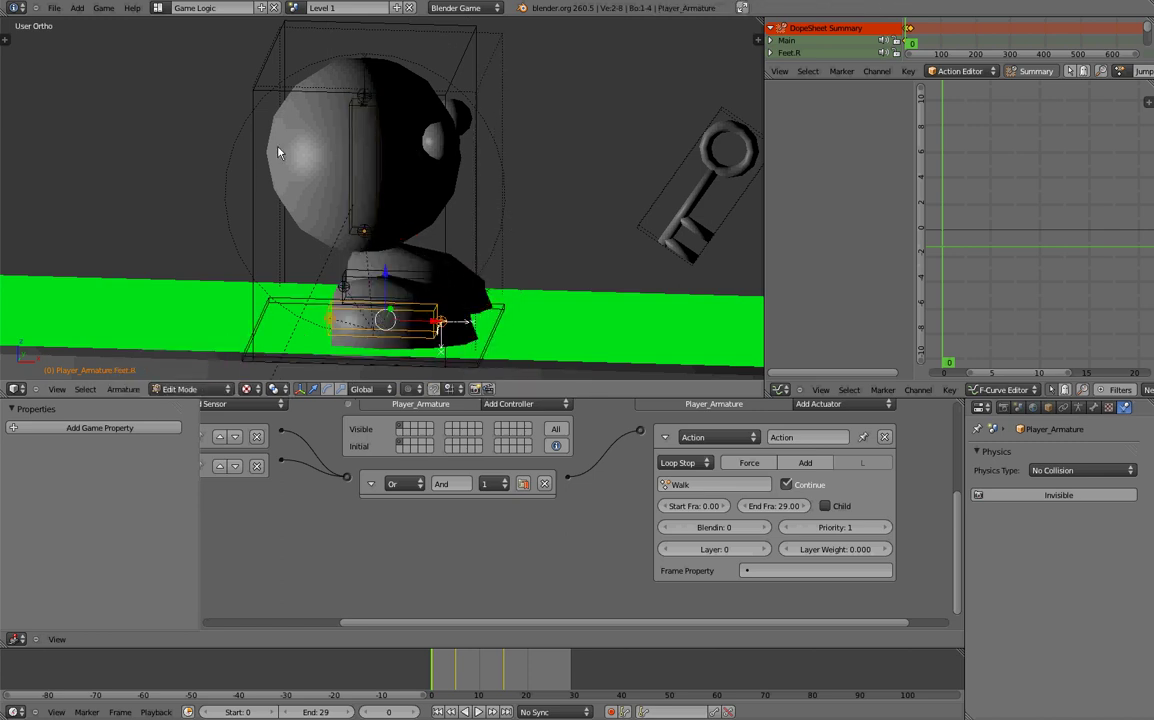
Step: Switch Player_Armature to Pose Mode
{"action": "left_click", "coordinate": [185, 389]}
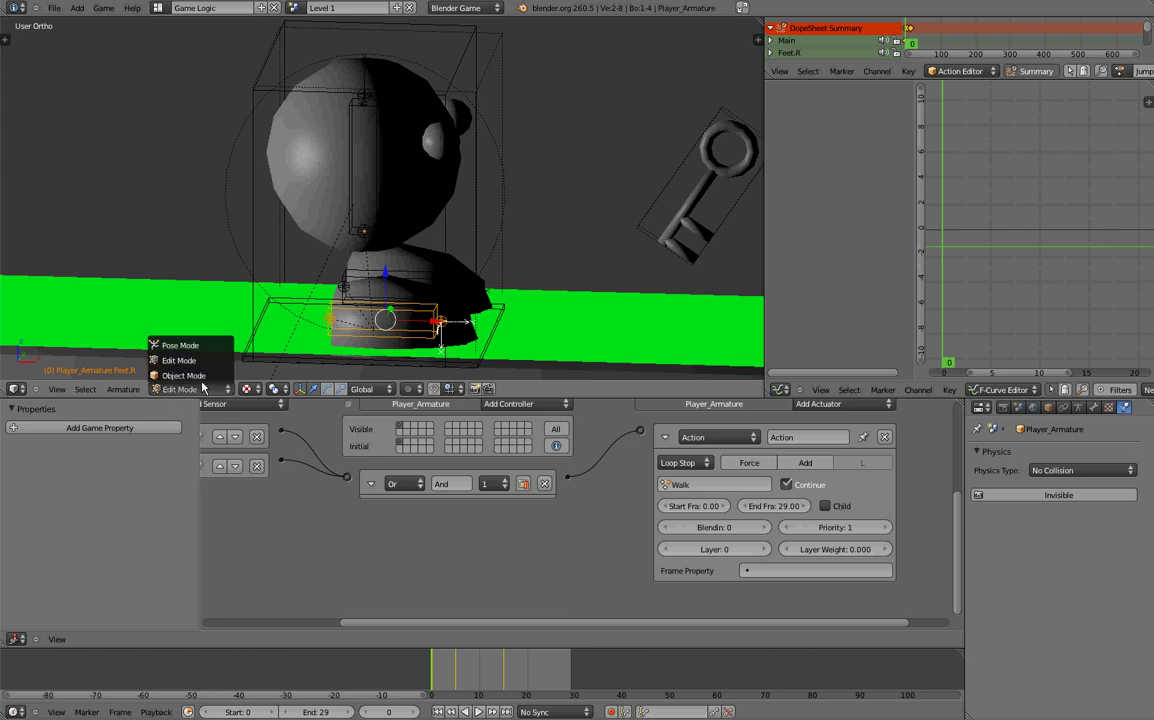
{"action": "left_click", "coordinate": [181, 345]}
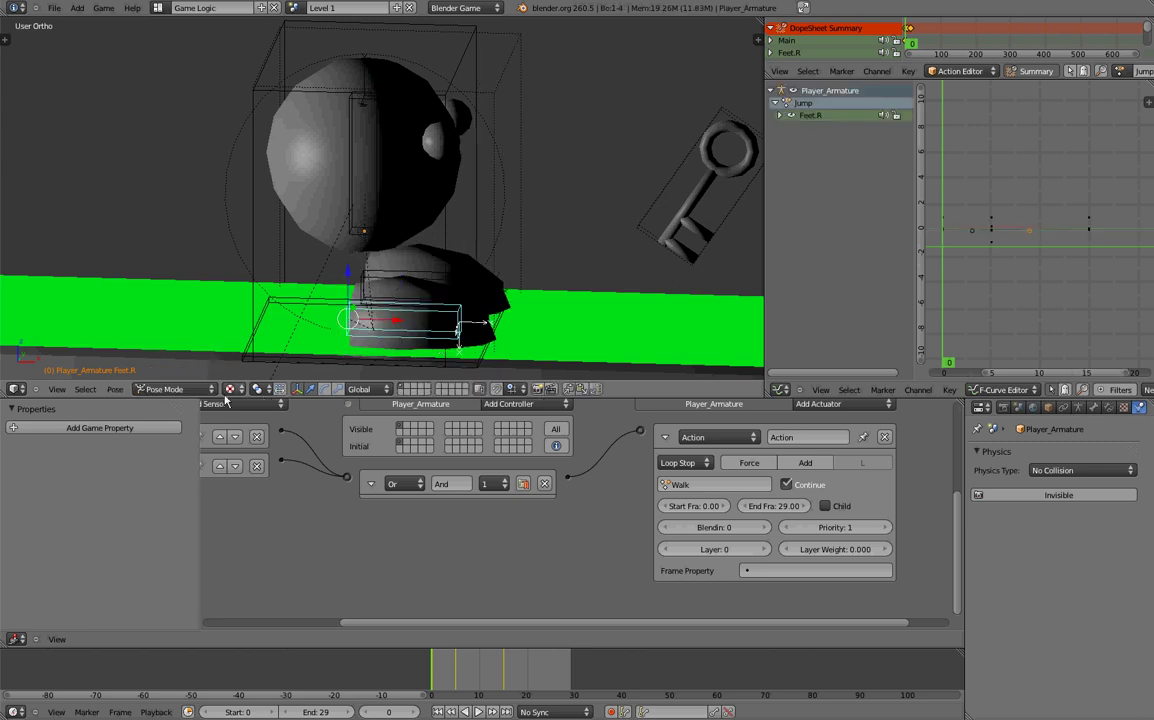
{"action": "left_click", "coordinate": [178, 389]}
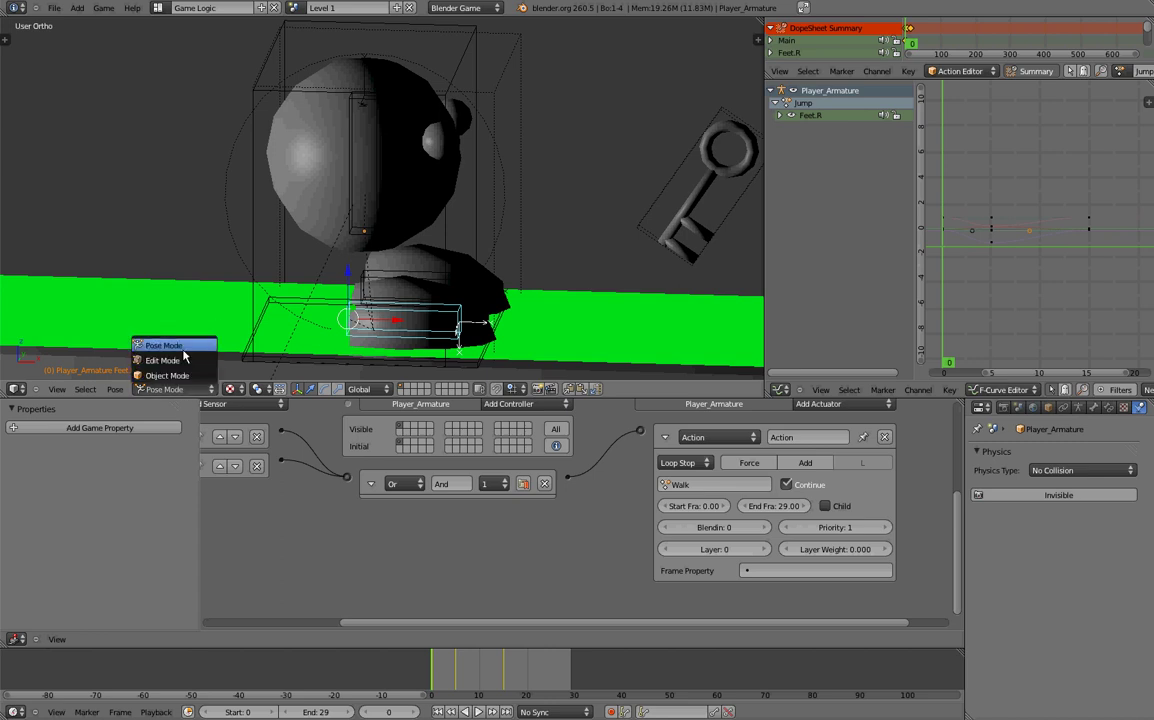
{"action": "left_click", "coordinate": [178, 389]}
{"action": "left_click", "coordinate": [187, 348]}
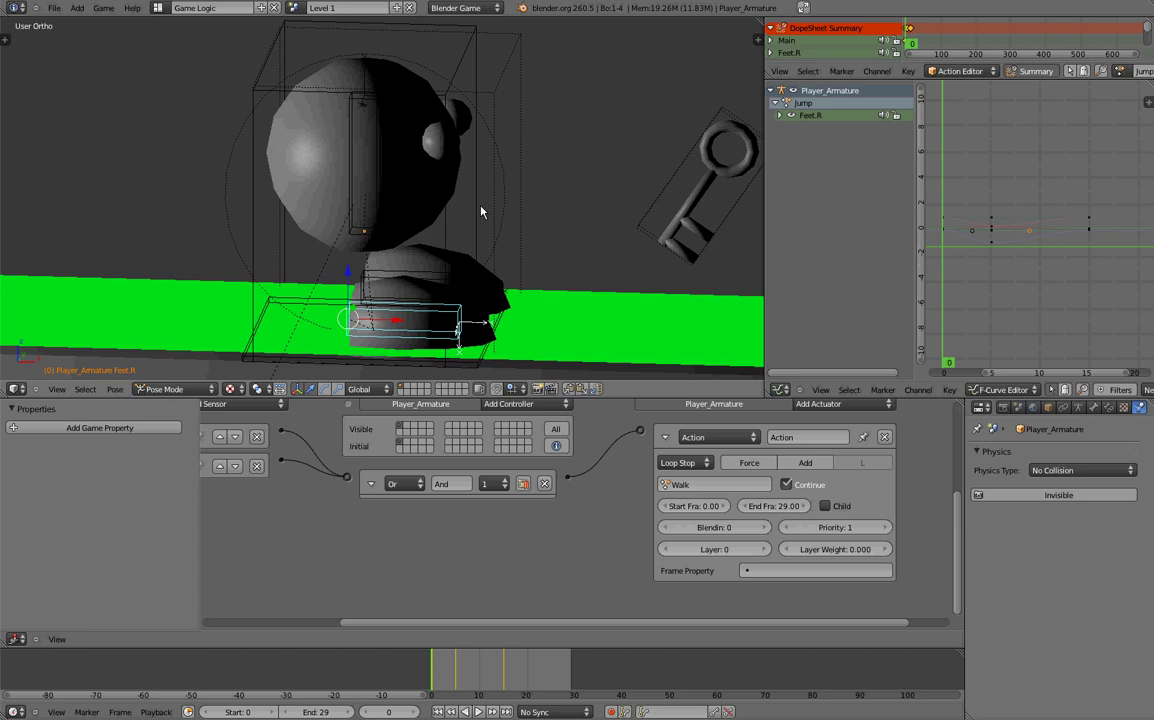
{"action": "key", "text": "ctrl+Tab"}
{"action": "key", "text": "ctrl+Tab"}
{"action": "middle_click_drag", "start_coordinate": [453, 260], "coordinate": [466, 290]}
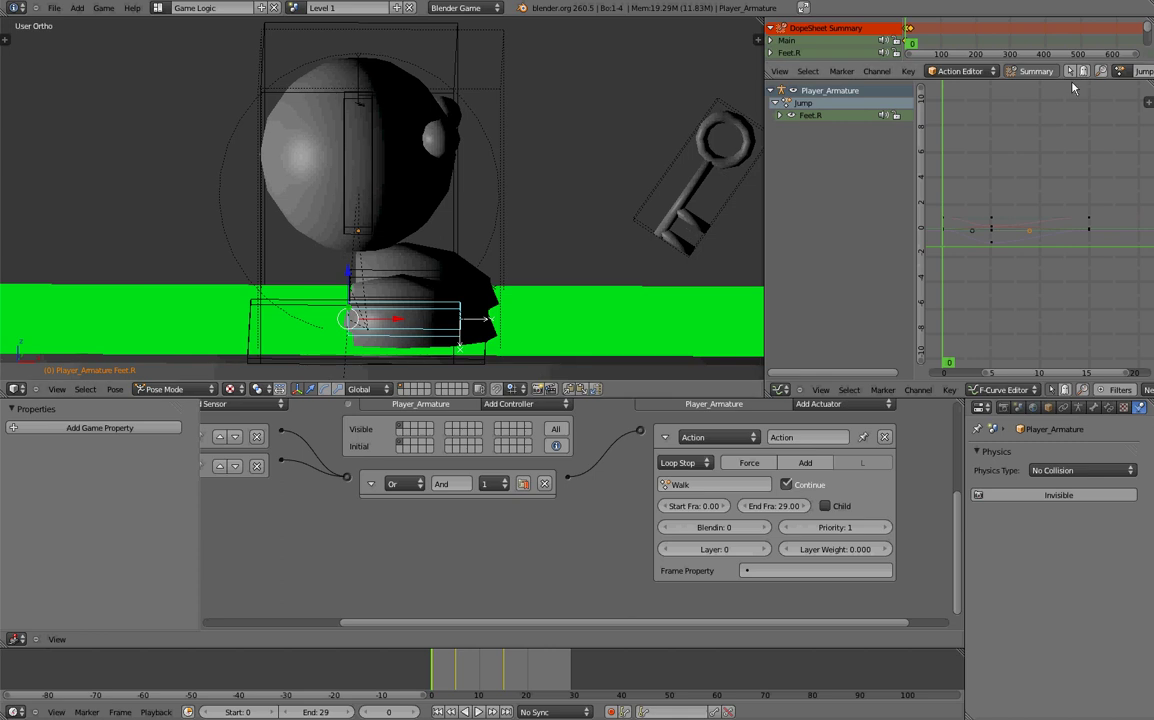
Step: Unlink the Jump action from Player_Armature, create a new action named left, and give it a fake user
{"action": "scroll", "coordinate": [1055, 71], "scroll_direction": "down", "scroll_amount": 5}
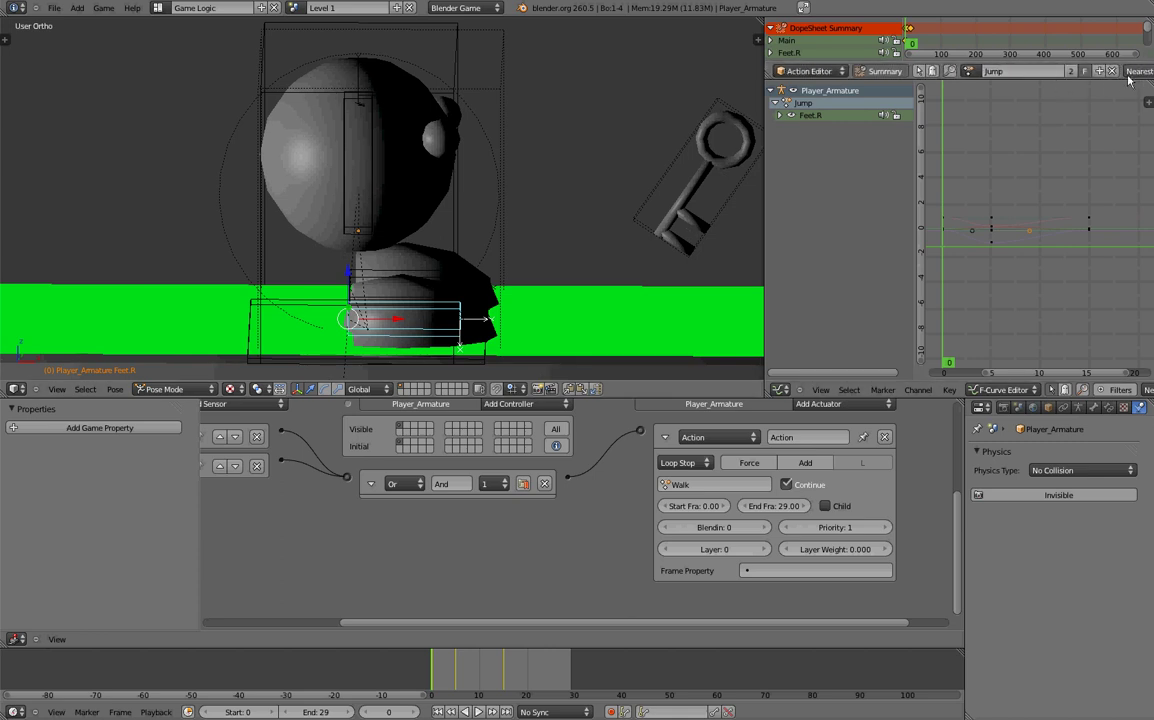
{"action": "left_click", "coordinate": [1113, 71]}
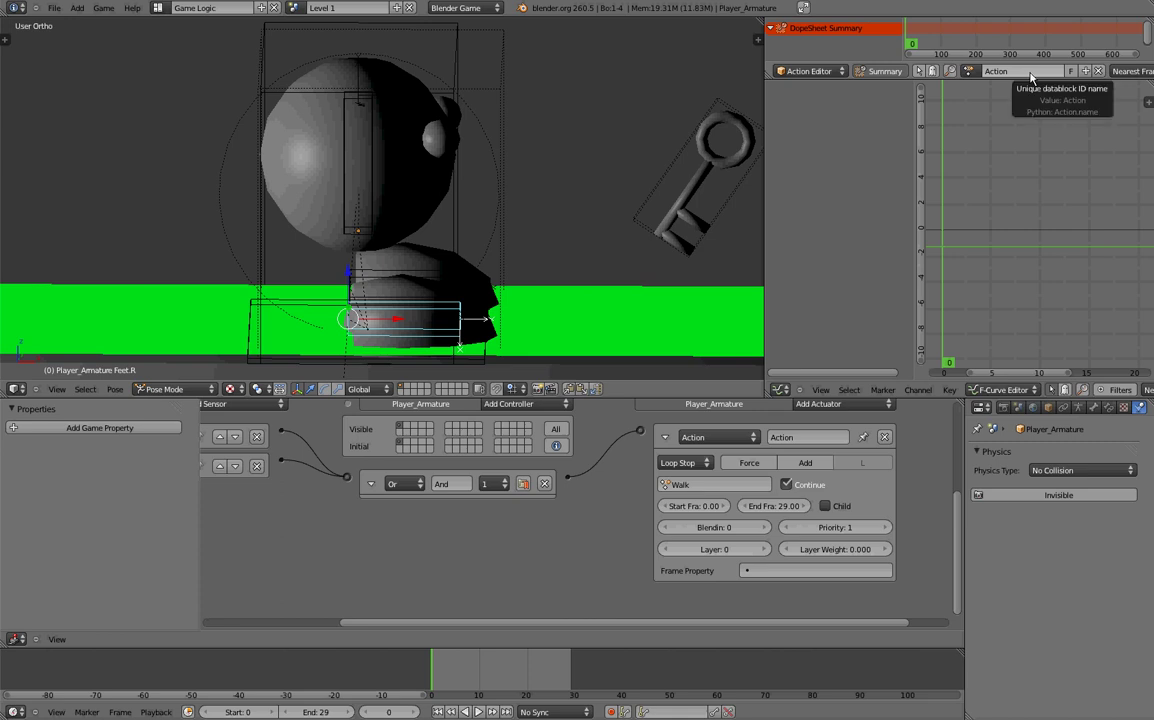
{"action": "type", "text": "left"}
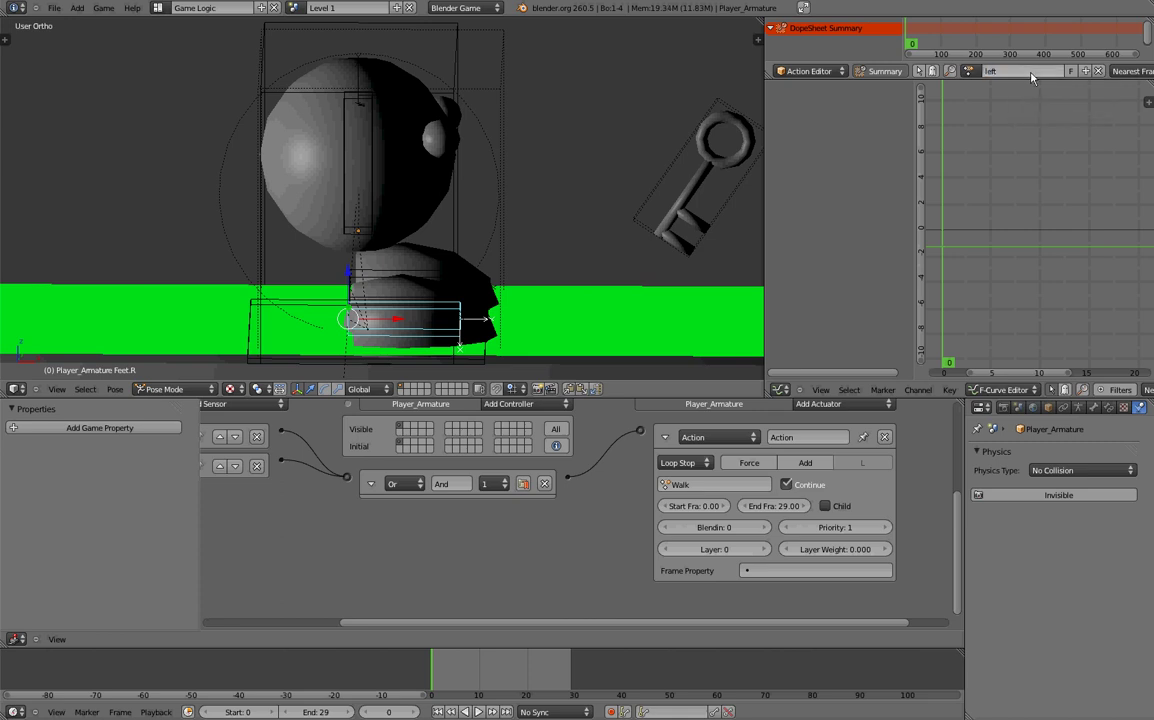
{"action": "key", "text": "Return"}
{"action": "key", "text": "Return"}
{"action": "left_click", "coordinate": [1071, 72]}
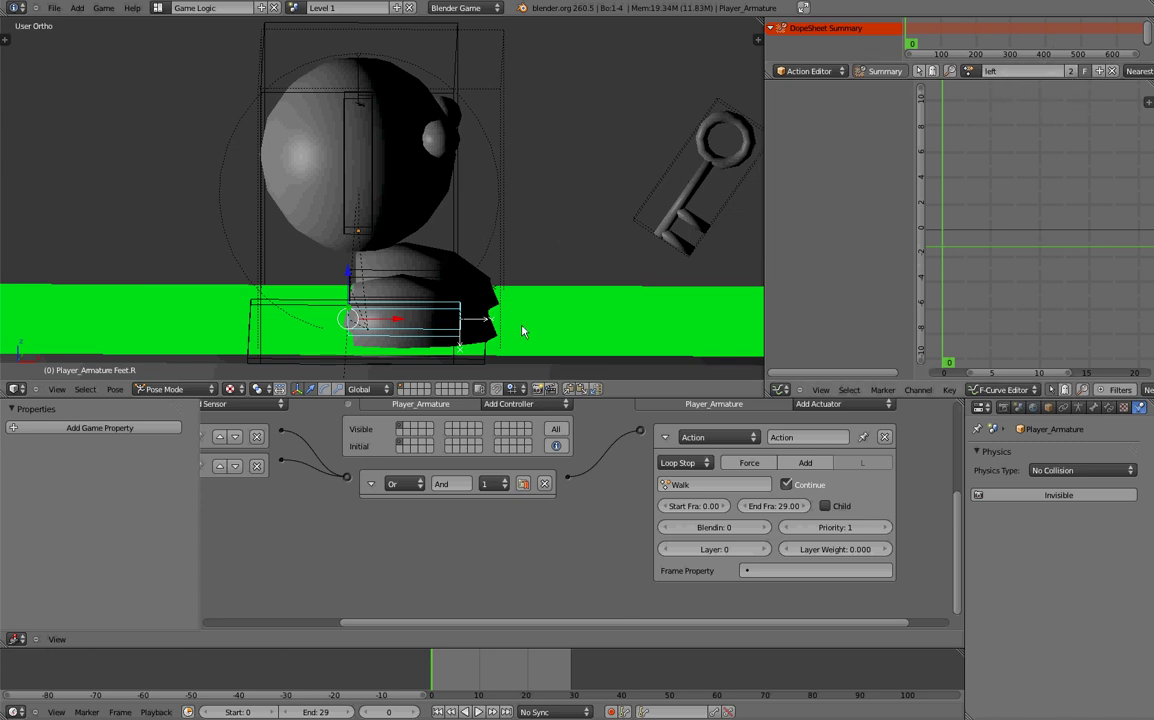
Step: Select the Controller bone beneath the feet and check its name in the item properties
{"action": "right_click", "coordinate": [483, 365]}
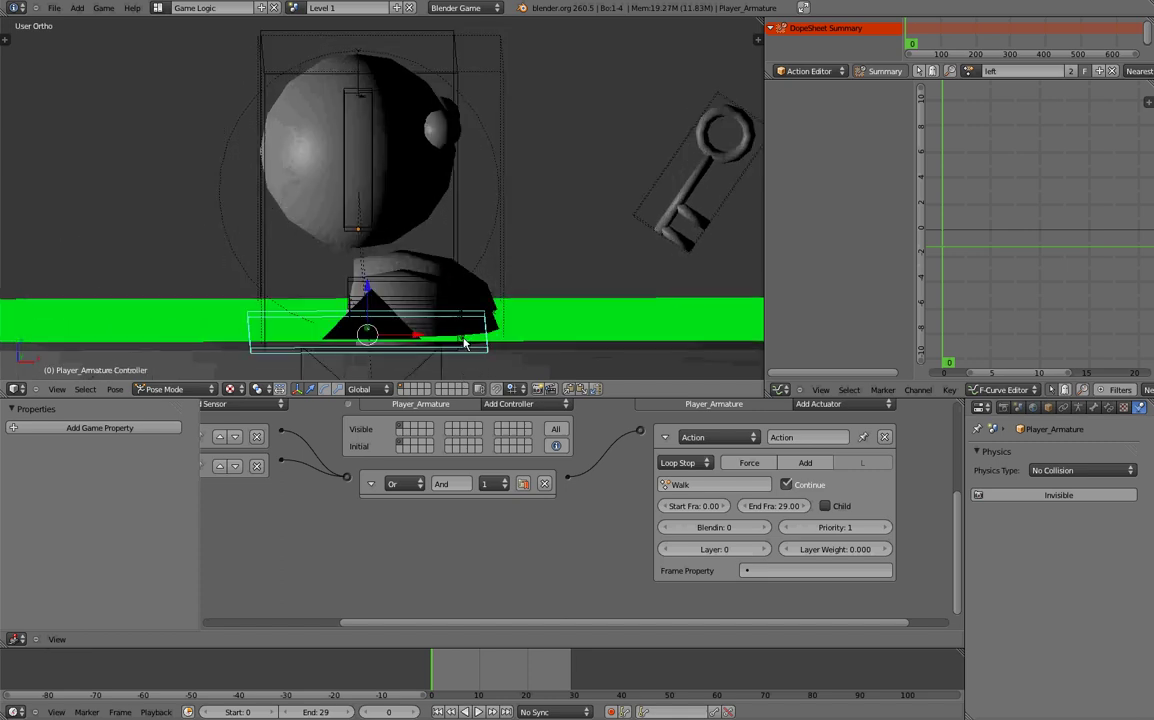
{"action": "key", "text": "n"}
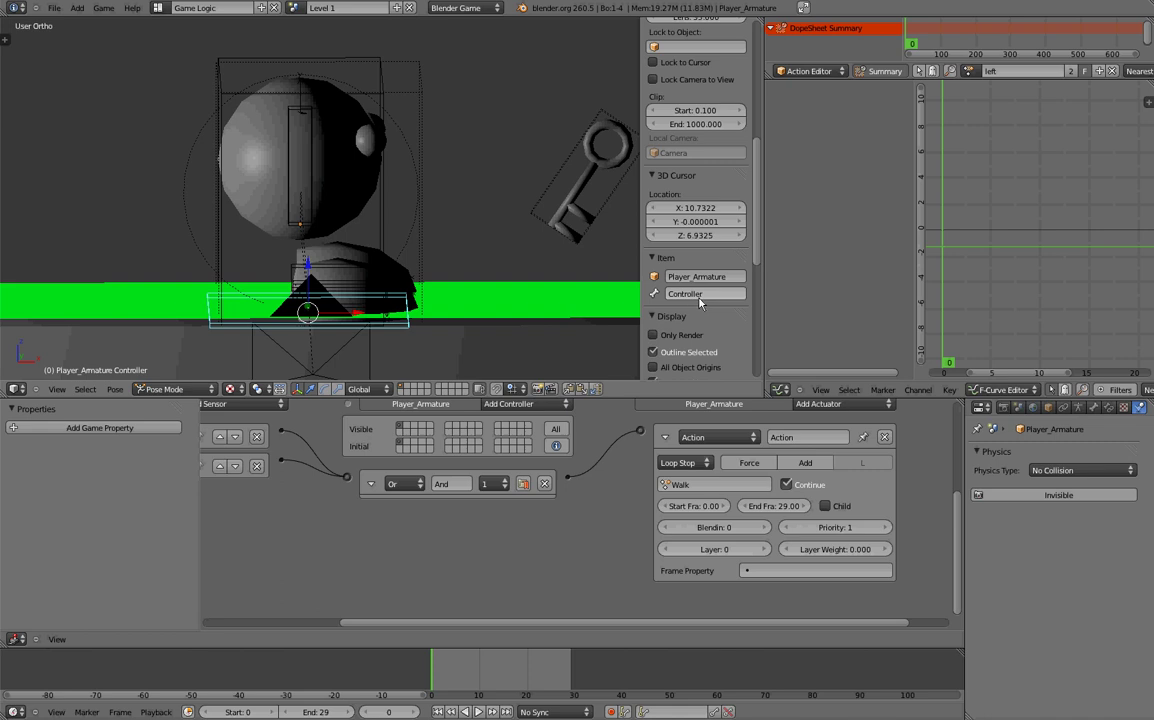
{"action": "key", "text": "n"}
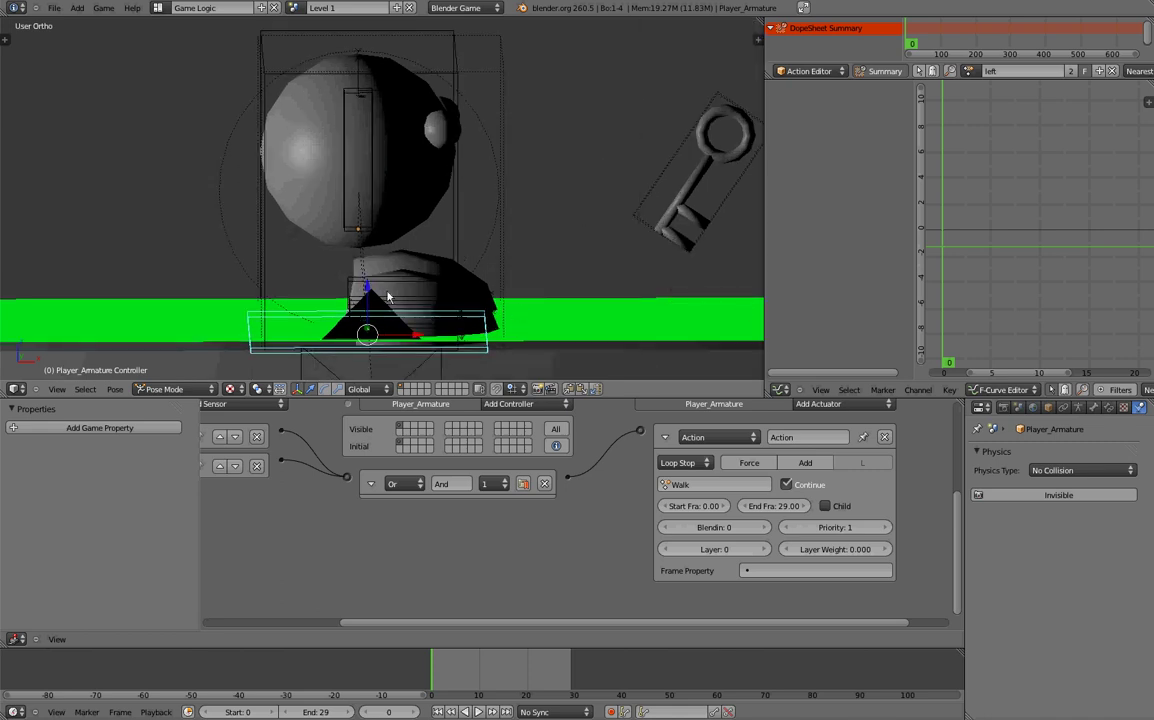
Step: Try moving and rotating the Controller bone to test how it carries the whole character
{"action": "key", "text": "g"}
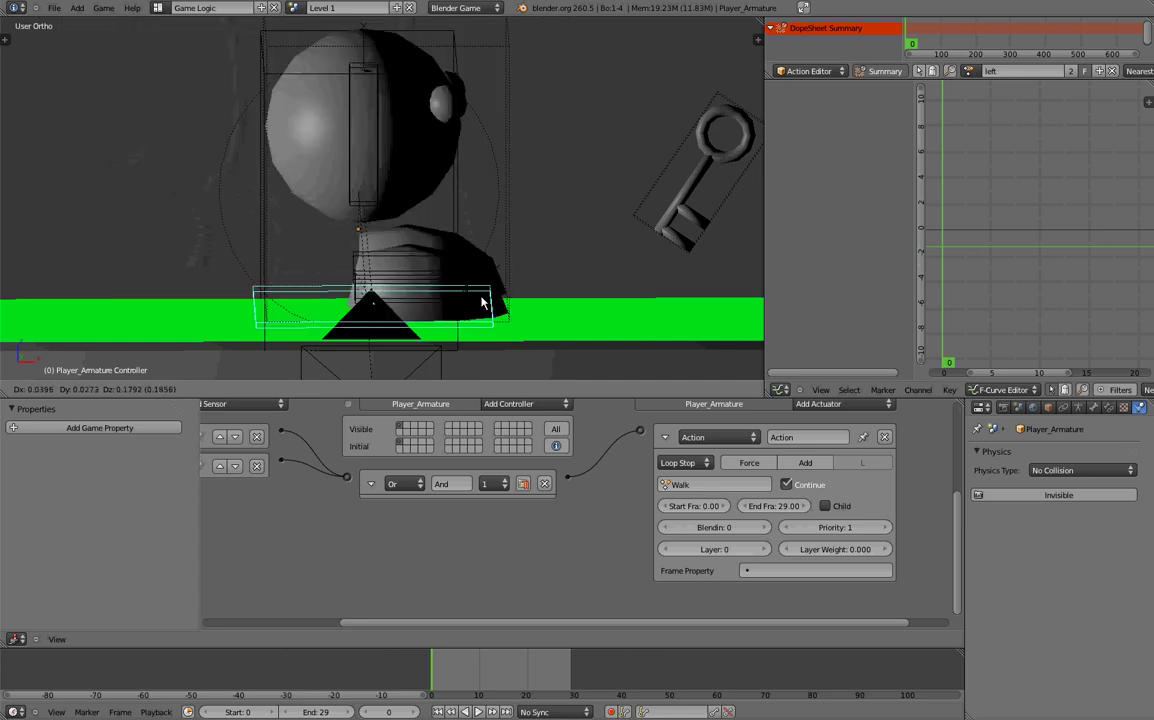
{"action": "key", "text": "Escape"}
{"action": "key", "text": "r"}
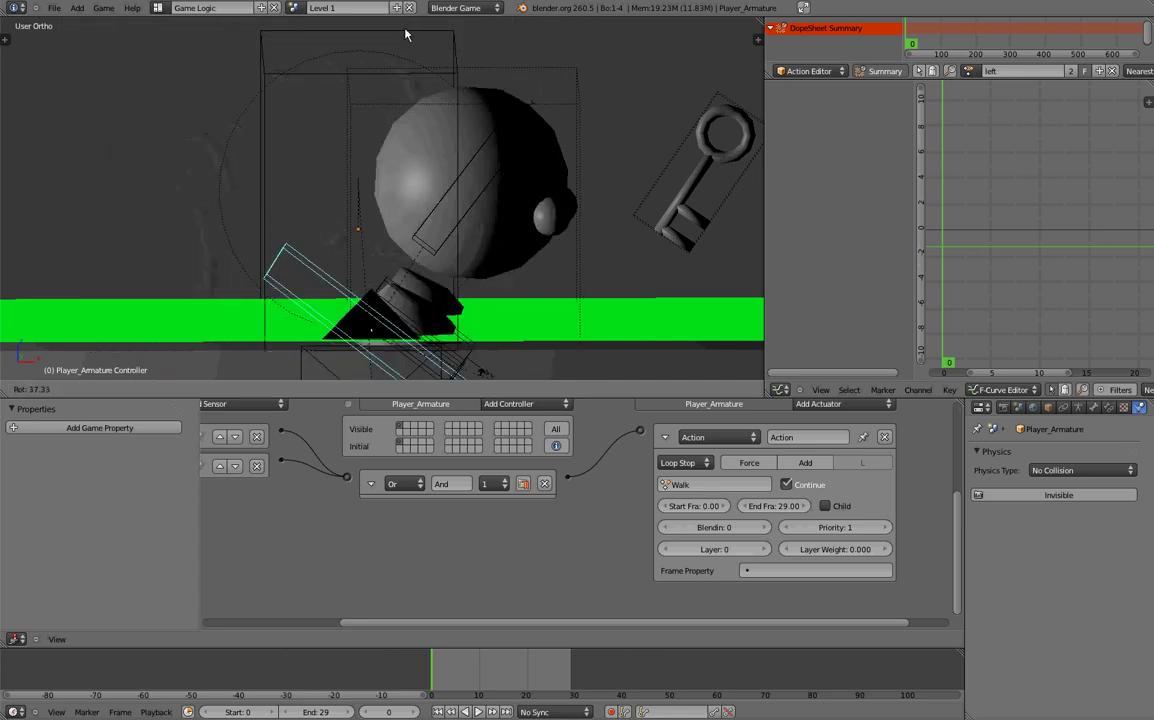
{"action": "key", "text": "Escape"}
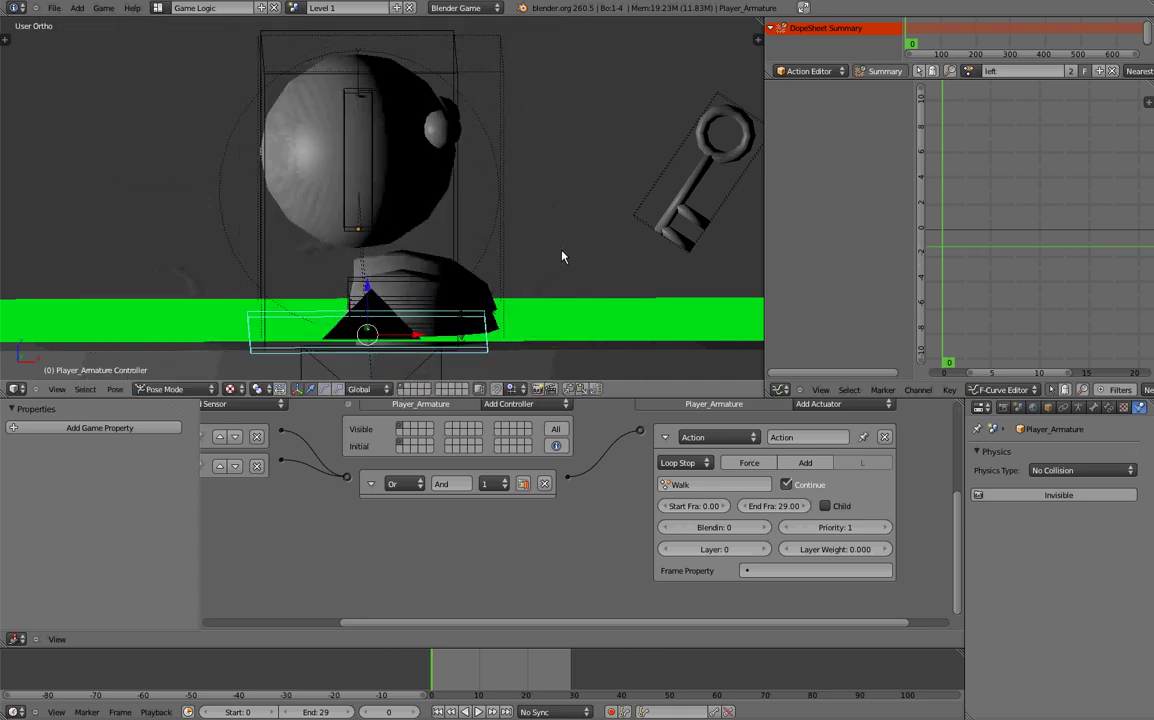
Step: Examine the character's bone setup by selecting the foot bones, the Main bone and the Controller bone in turn
{"action": "scroll", "coordinate": [564, 258], "scroll_direction": "down", "scroll_amount": 1}
{"action": "middle_click_drag", "start_coordinate": [463, 320], "coordinate": [559, 301]}
{"action": "scroll", "coordinate": [507, 304], "scroll_direction": "up", "scroll_amount": 4}
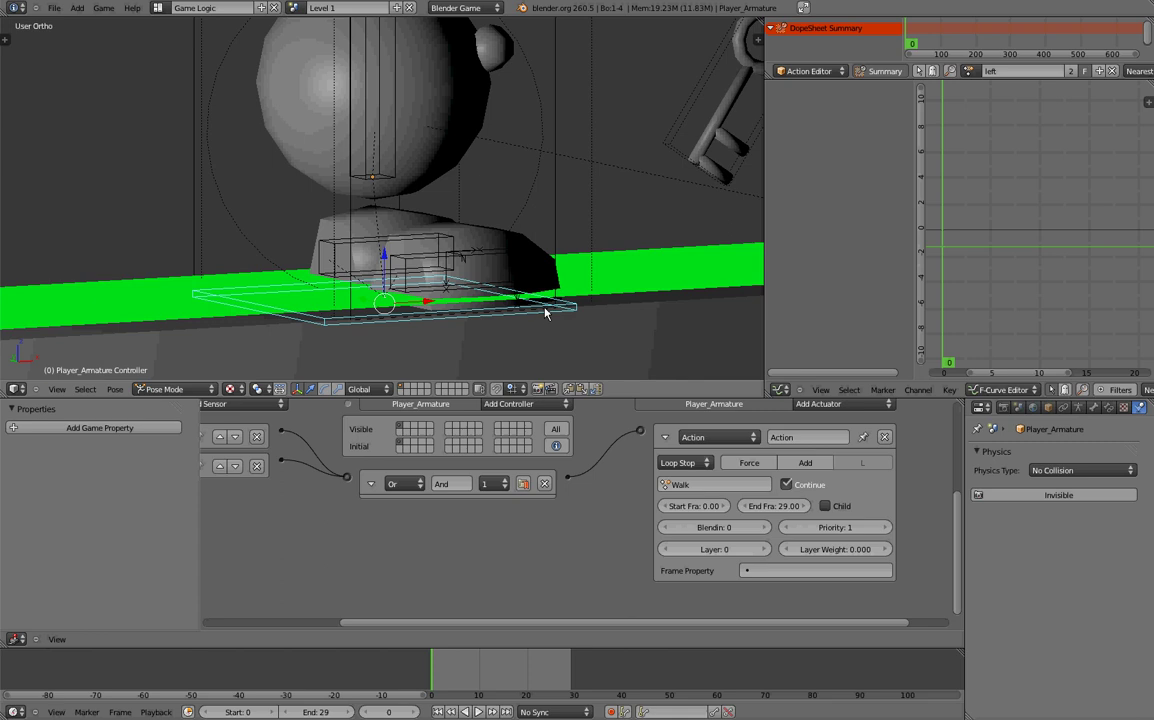
{"action": "middle_click_drag", "start_coordinate": [545, 310], "coordinate": [458, 335]}
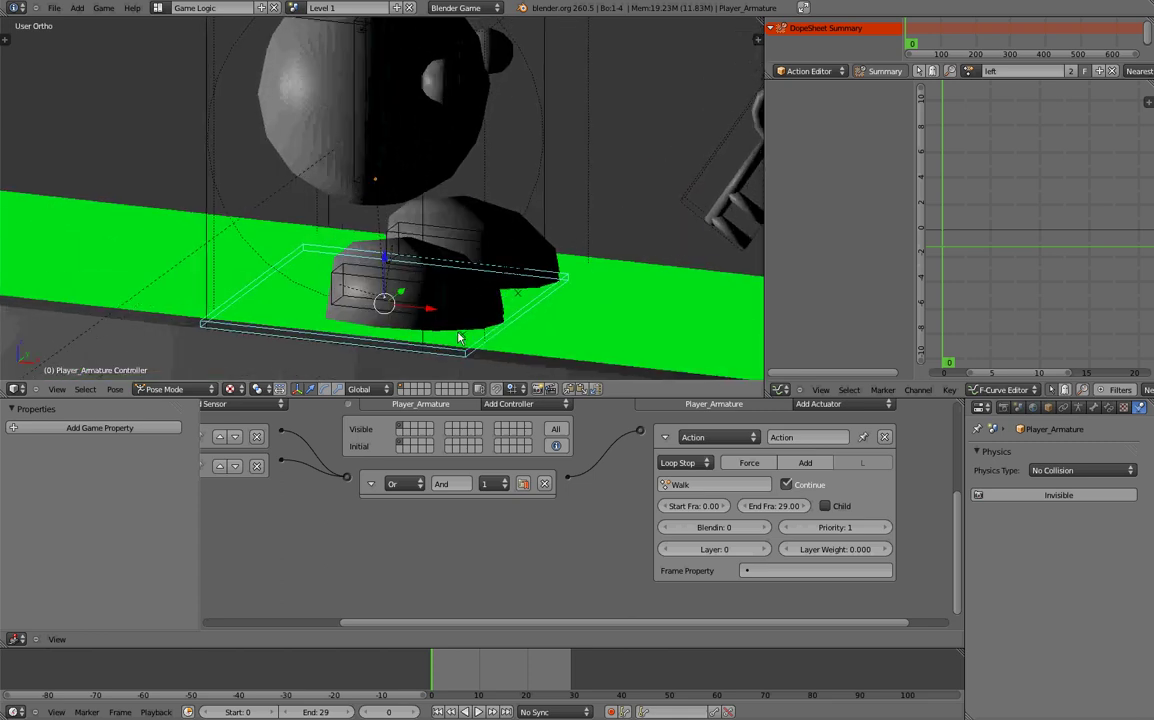
{"action": "right_click", "coordinate": [355, 300]}
{"action": "right_click", "coordinate": [355, 300]}
{"action": "right_click", "coordinate": [440, 234]}
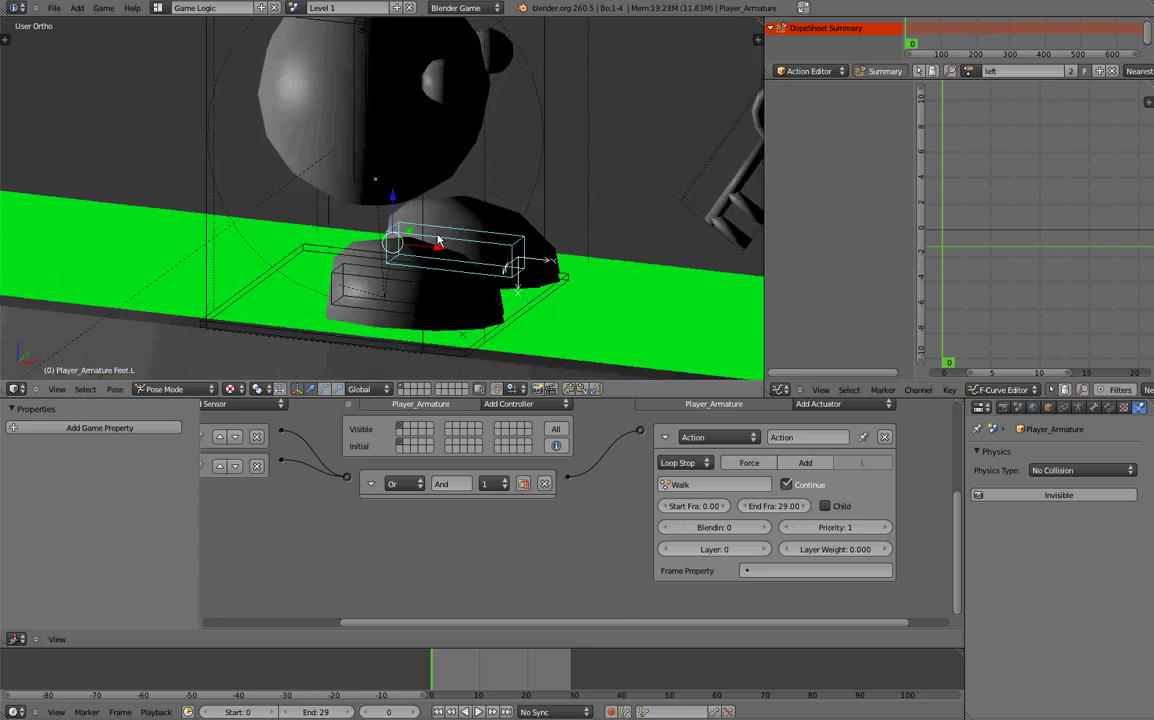
{"action": "right_click", "coordinate": [328, 108]}
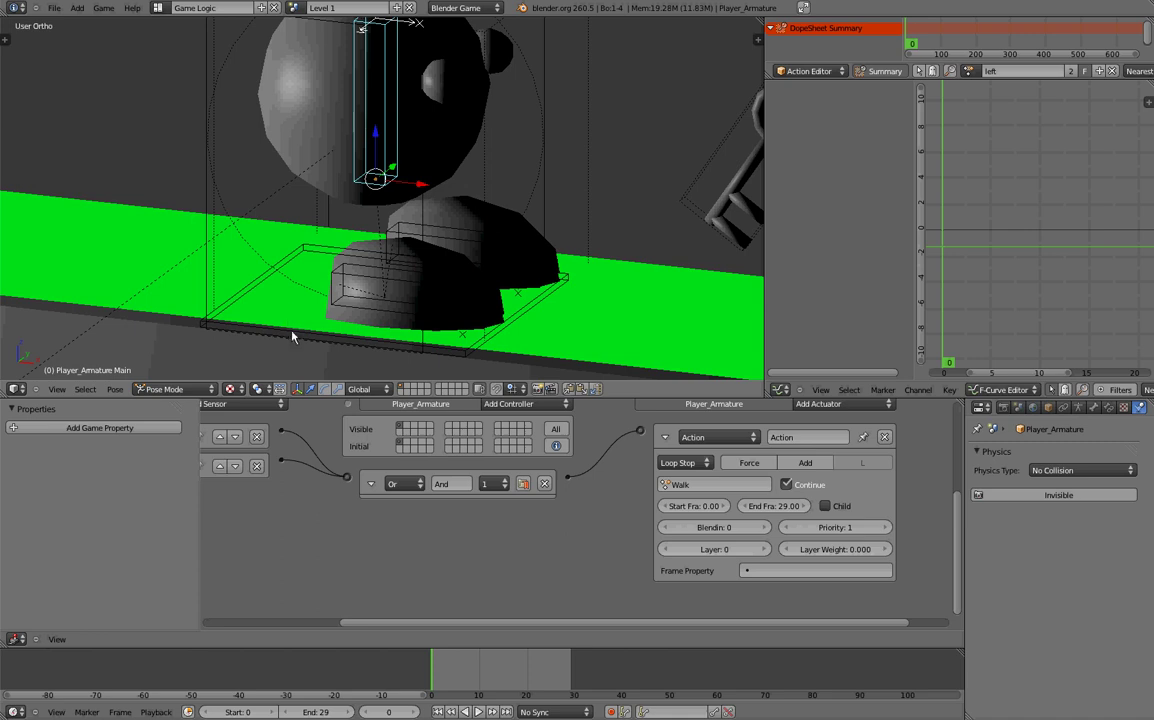
{"action": "right_click", "coordinate": [267, 306]}
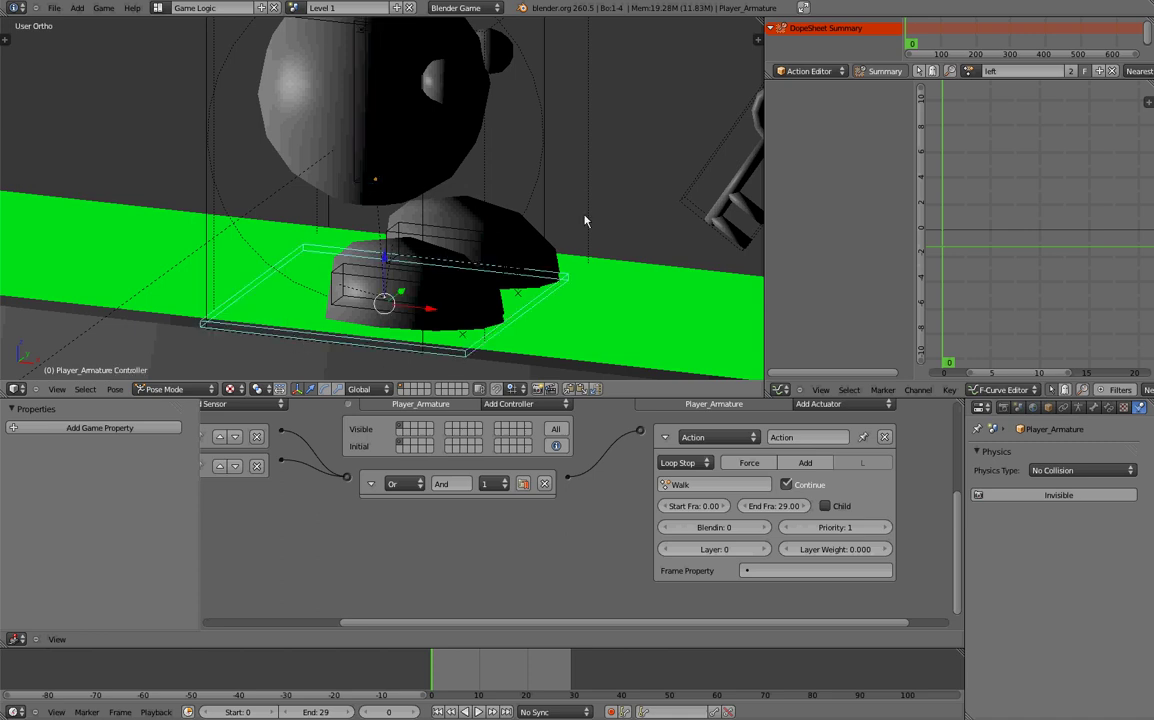
Step: Select the Main, Feet.R and Feet.L bones together to examine the parts governed by the Controller bone
{"action": "right_click", "coordinate": [420, 289]}
{"action": "right_click", "coordinate": [415, 212]}
{"action": "right_click", "coordinate": [366, 130]}
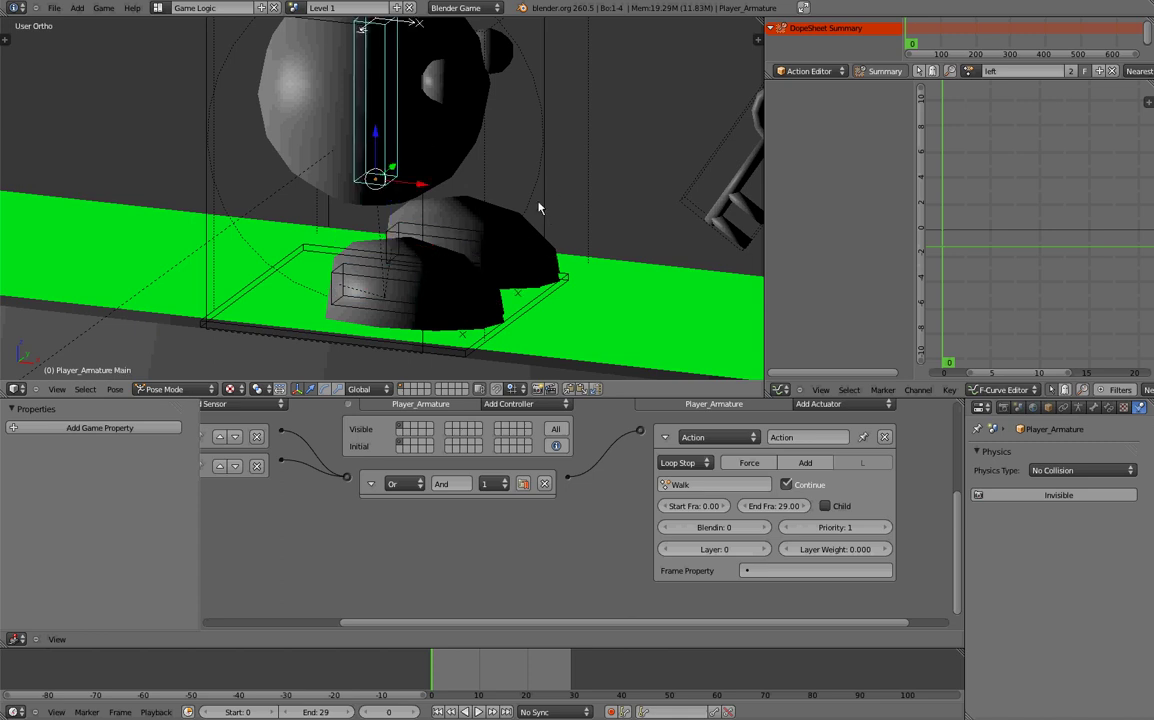
{"action": "right_click", "coordinate": [395, 282]}
{"action": "right_click", "coordinate": [440, 242], "text": "shift"}
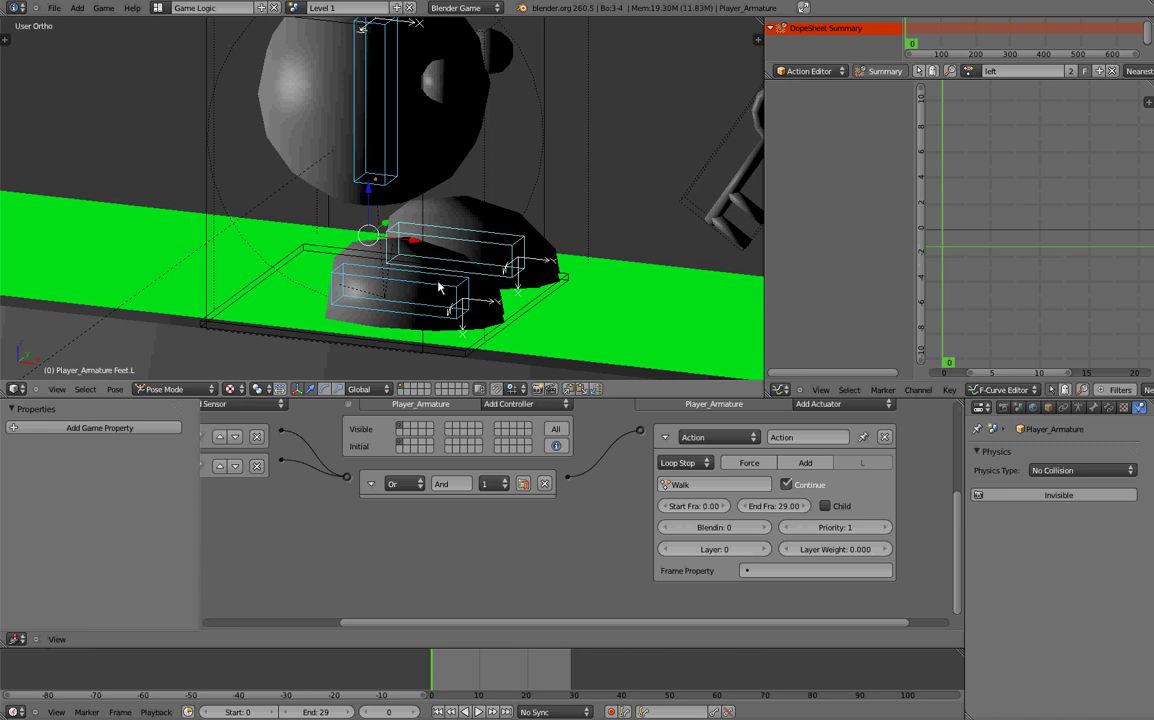
Step: Select only the Controller bone and try moving and rotating it with the body and feet following
{"action": "right_click", "coordinate": [455, 352]}
{"action": "key", "text": "g"}
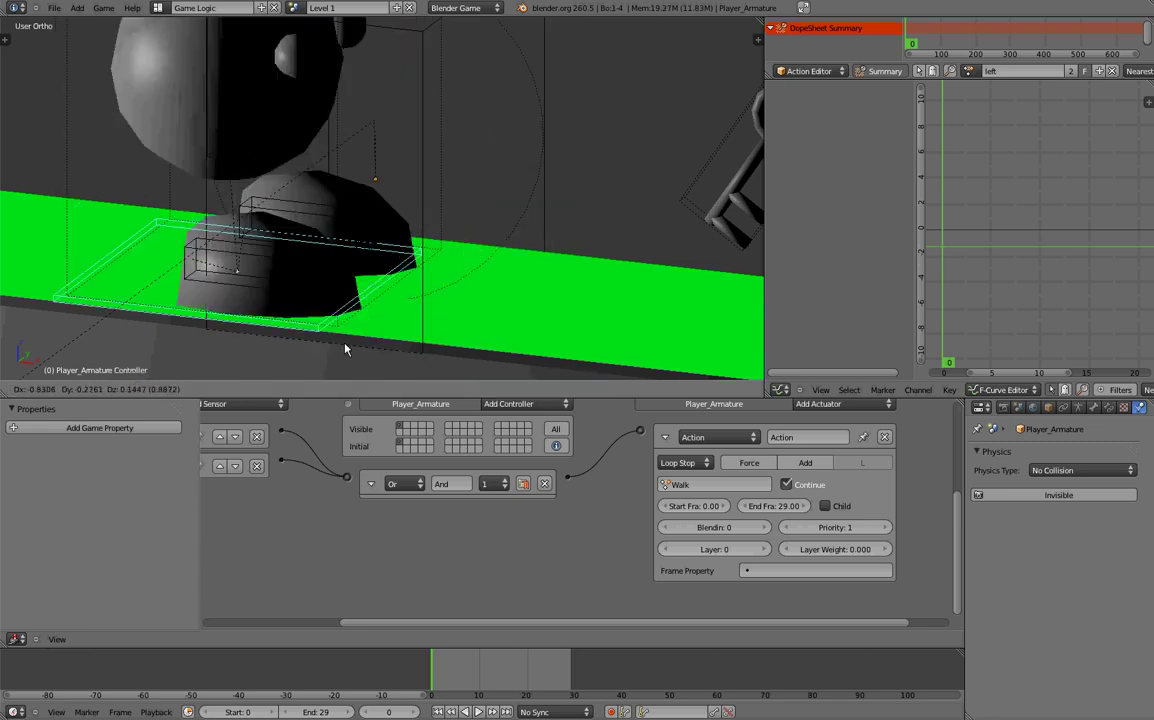
{"action": "key", "text": "Escape"}
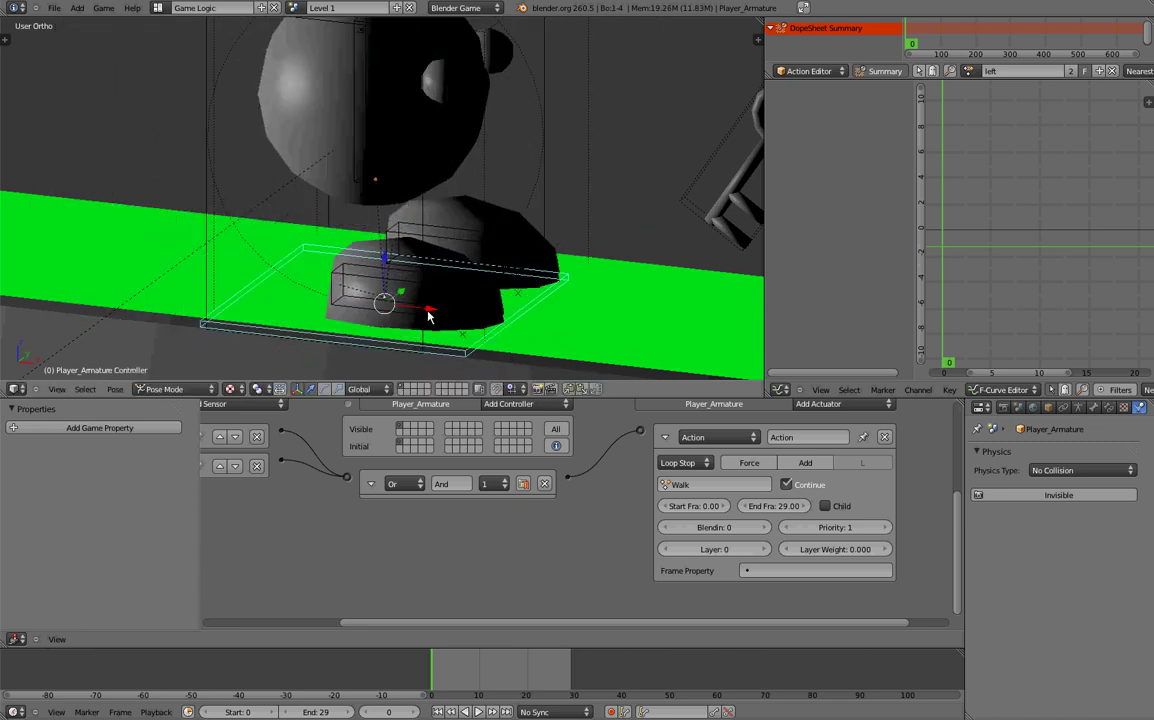
{"action": "scroll", "coordinate": [451, 334], "scroll_direction": "down", "scroll_amount": 1}
{"action": "middle_click_drag", "start_coordinate": [435, 328], "coordinate": [490, 342]}
{"action": "key", "text": "r"}
{"action": "key", "text": "Escape"}
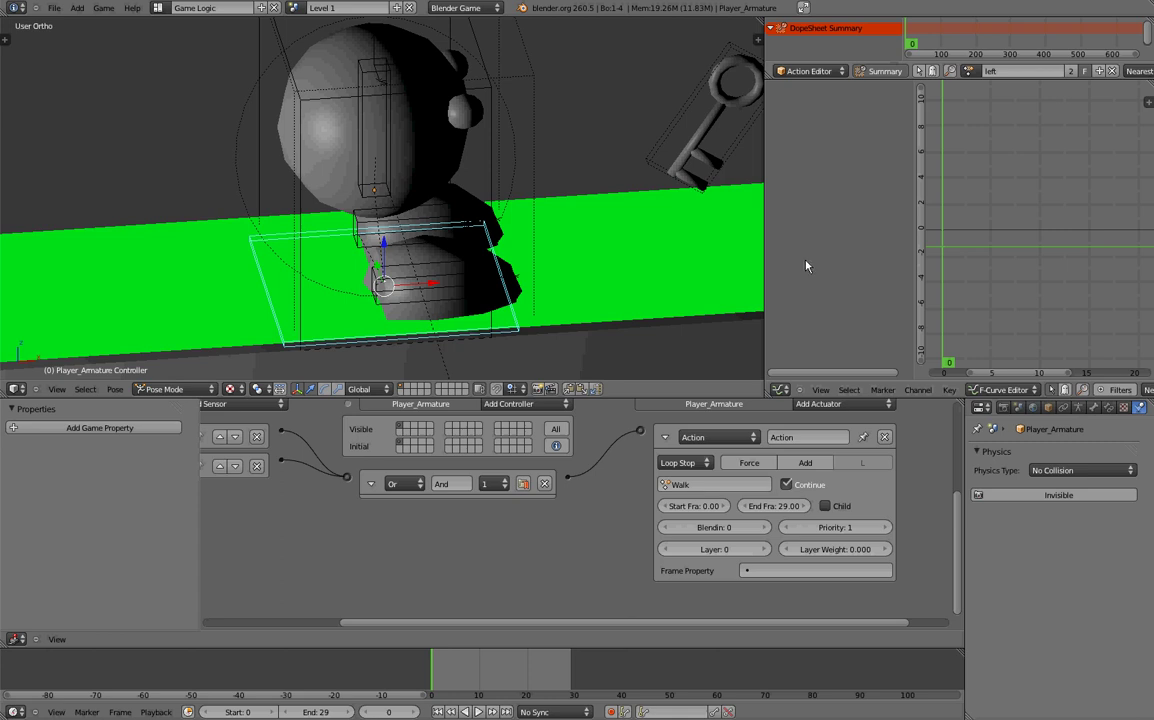
Step: Examine the Main bone inside the body and the foot bone from a higher viewing angle
{"action": "middle_click_drag", "start_coordinate": [517, 220], "coordinate": [496, 253]}
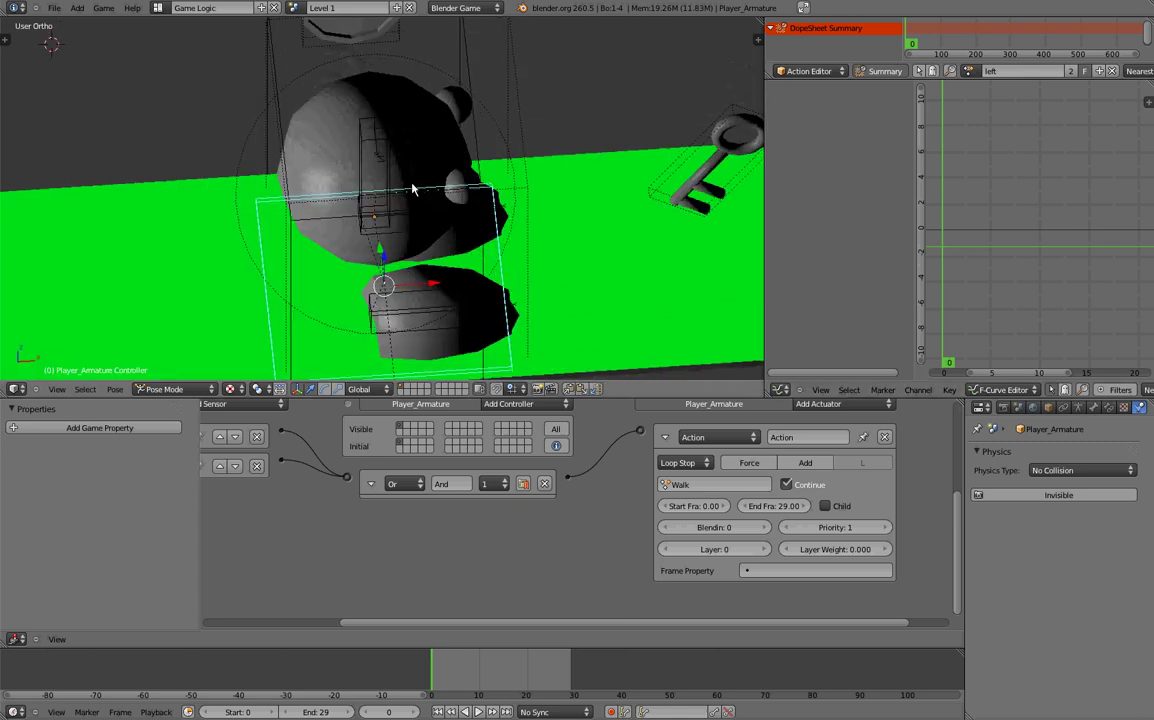
{"action": "right_click", "coordinate": [376, 168]}
{"action": "right_click", "coordinate": [418, 215]}
{"action": "right_click", "coordinate": [373, 189]}
{"action": "right_click", "coordinate": [373, 189]}
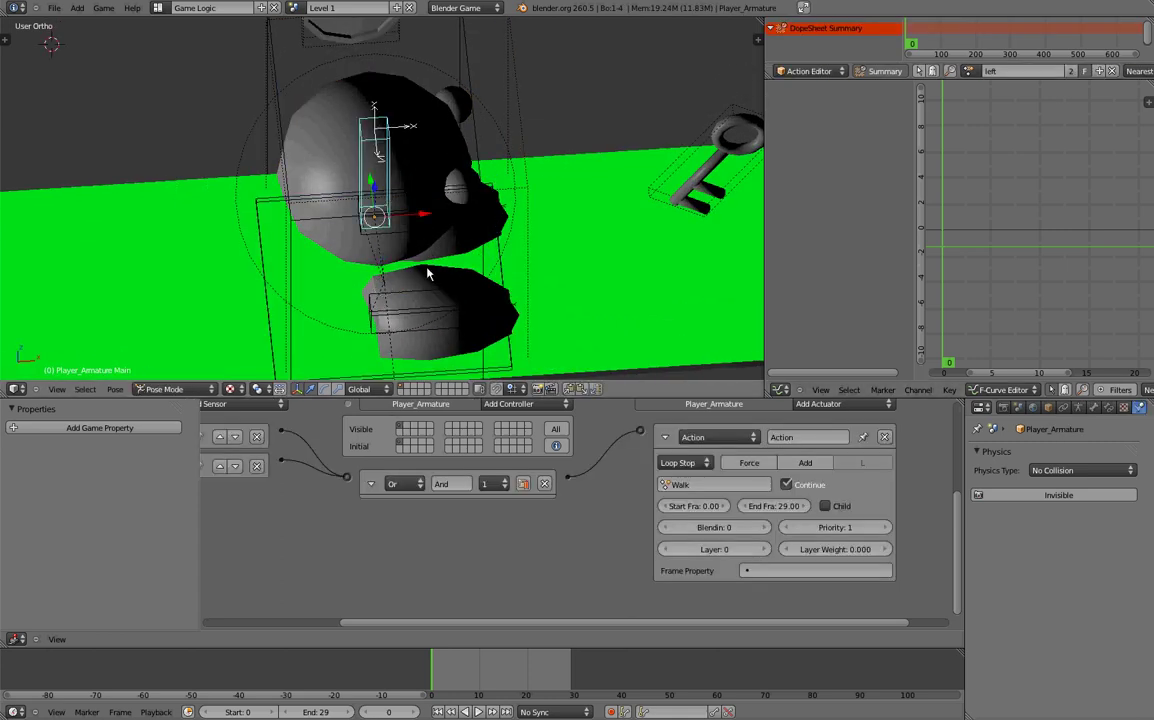
{"action": "right_click", "coordinate": [434, 300]}
{"action": "middle_click_drag", "start_coordinate": [513, 304], "coordinate": [443, 313]}
Step: Select the Controller bone and examine its placement beneath the feet from ground level
{"action": "right_click", "coordinate": [450, 314]}
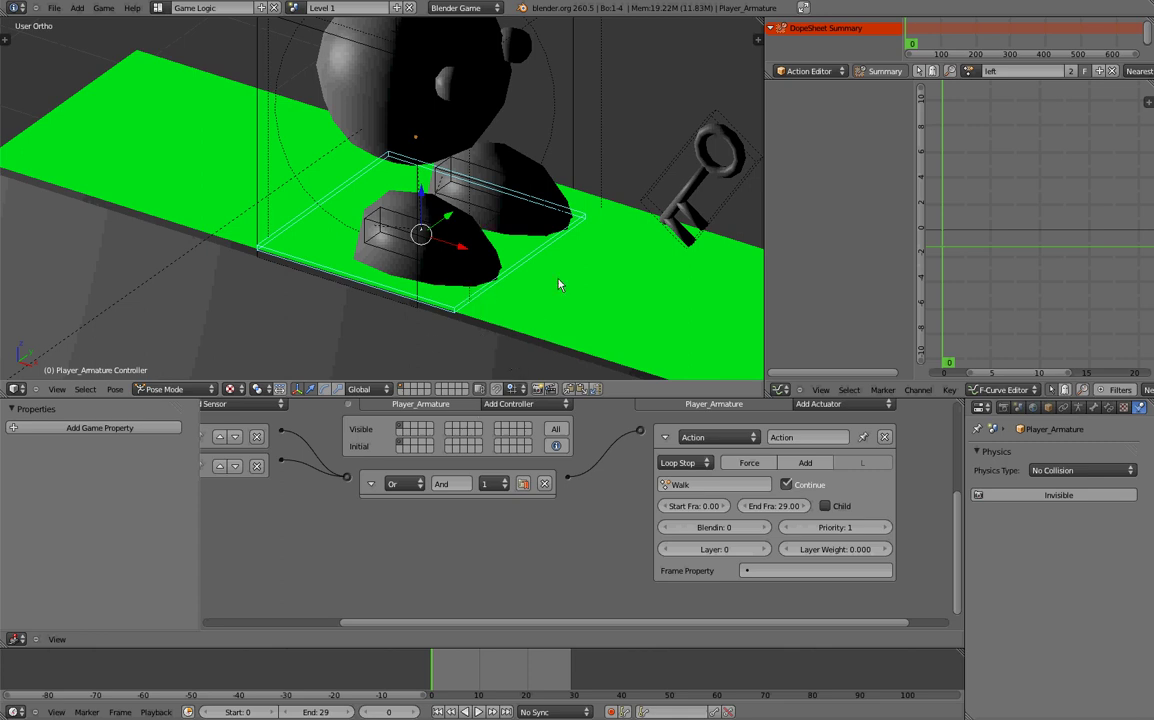
{"action": "middle_click_drag", "start_coordinate": [333, 314], "coordinate": [425, 250]}
{"action": "middle_click_drag", "start_coordinate": [528, 247], "coordinate": [528, 259]}
{"action": "scroll", "coordinate": [400, 316], "scroll_direction": "up", "scroll_amount": 2}
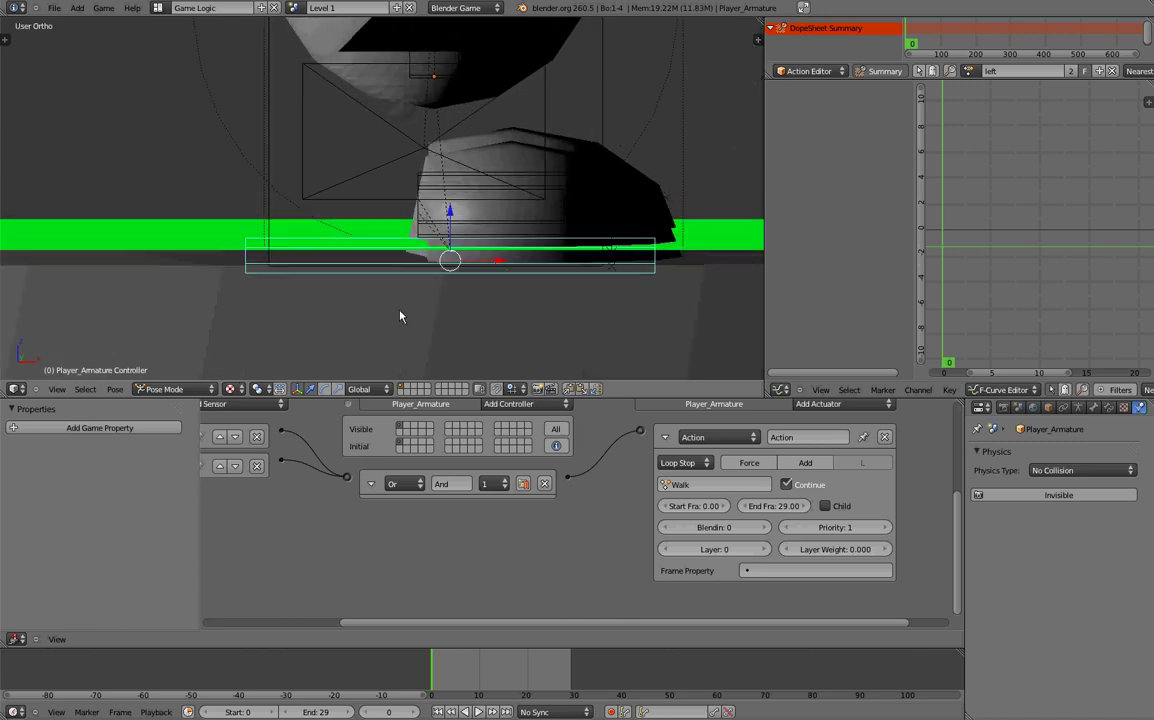
{"action": "middle_click_drag", "start_coordinate": [325, 289], "coordinate": [394, 258]}
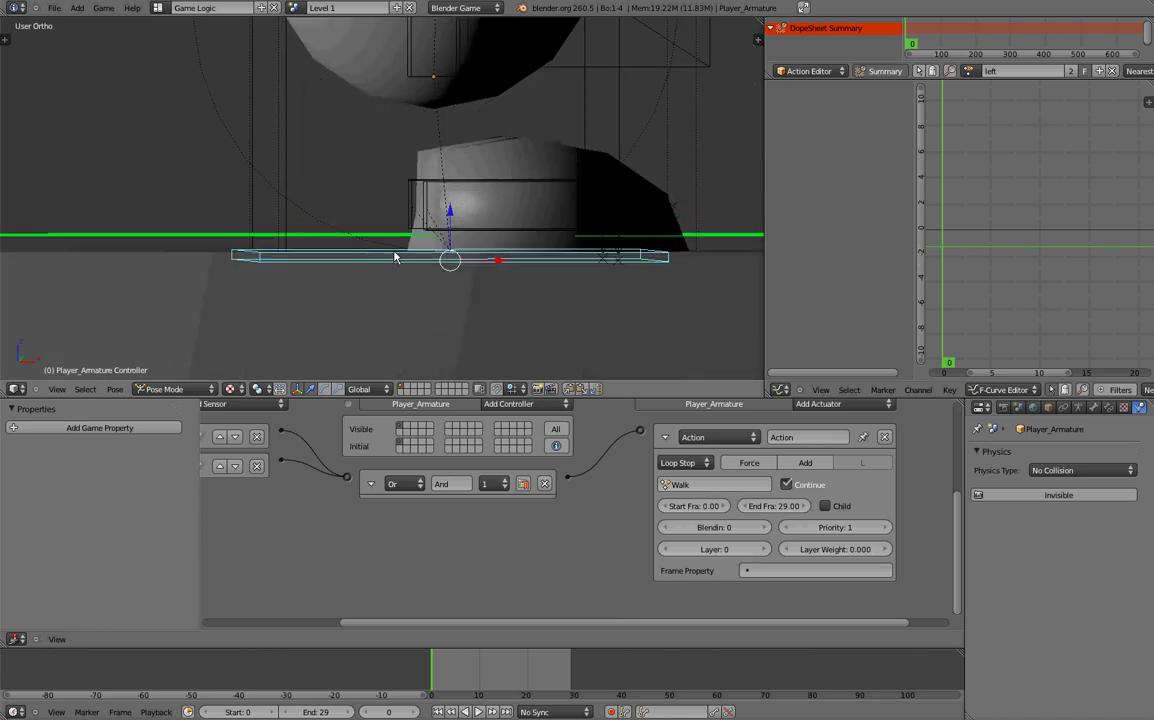
{"action": "middle_click_drag", "start_coordinate": [403, 39], "coordinate": [384, 275], "text": "shift"}
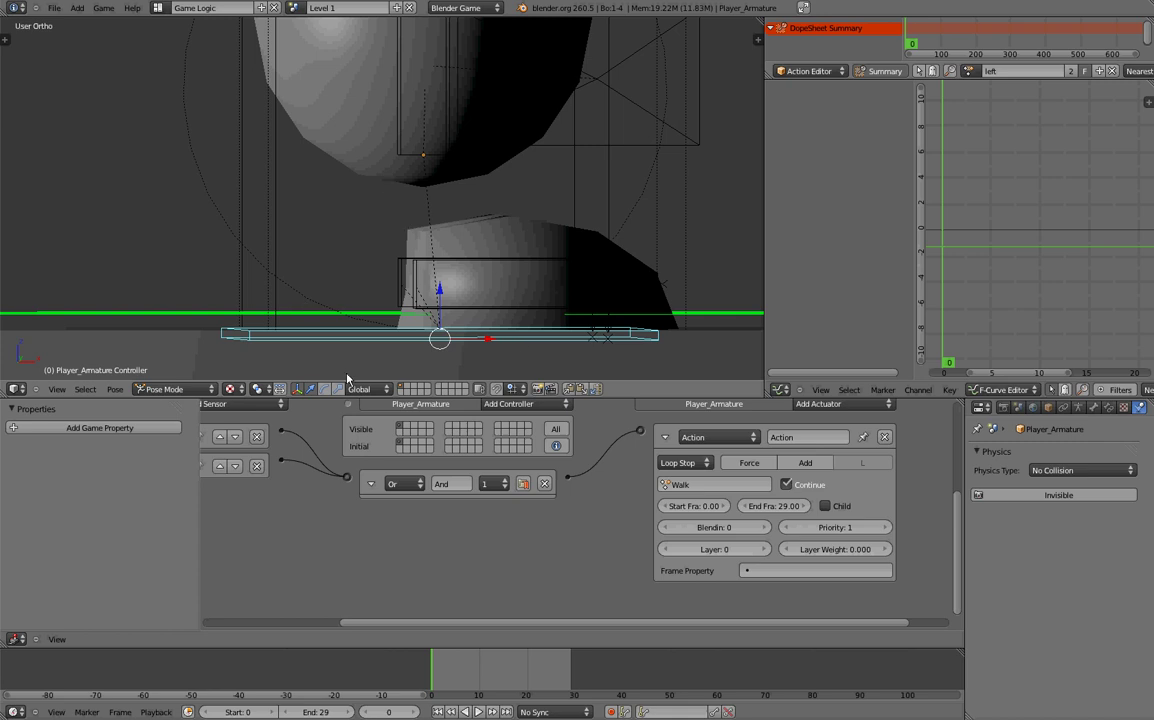
{"action": "middle_click_drag", "start_coordinate": [532, 203], "coordinate": [508, 258]}
Step: In top view, rotate the Controller bone about 180° so the character faces left, and insert a Rotation keyframe at frame 0
{"action": "key", "text": "KP_7"}
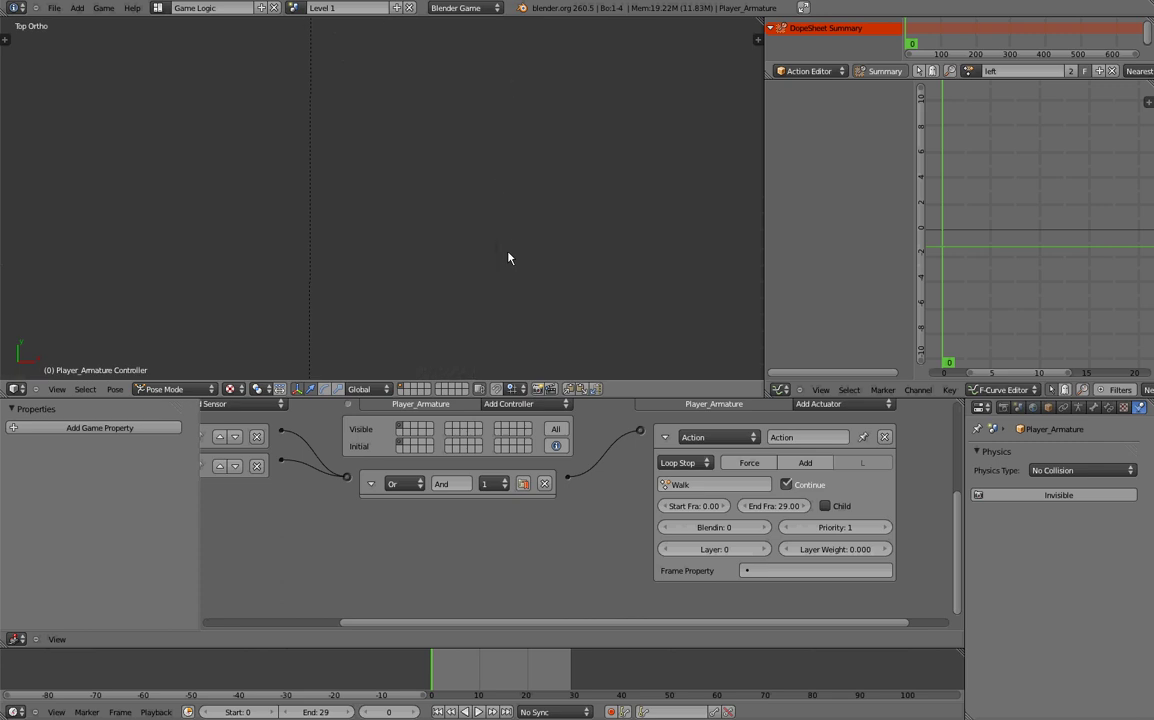
{"action": "scroll", "coordinate": [507, 251], "scroll_direction": "down", "scroll_amount": 7}
{"action": "middle_click_drag", "start_coordinate": [443, 152], "coordinate": [484, 245], "text": "shift"}
{"action": "scroll", "coordinate": [477, 259], "scroll_direction": "up", "scroll_amount": 5}
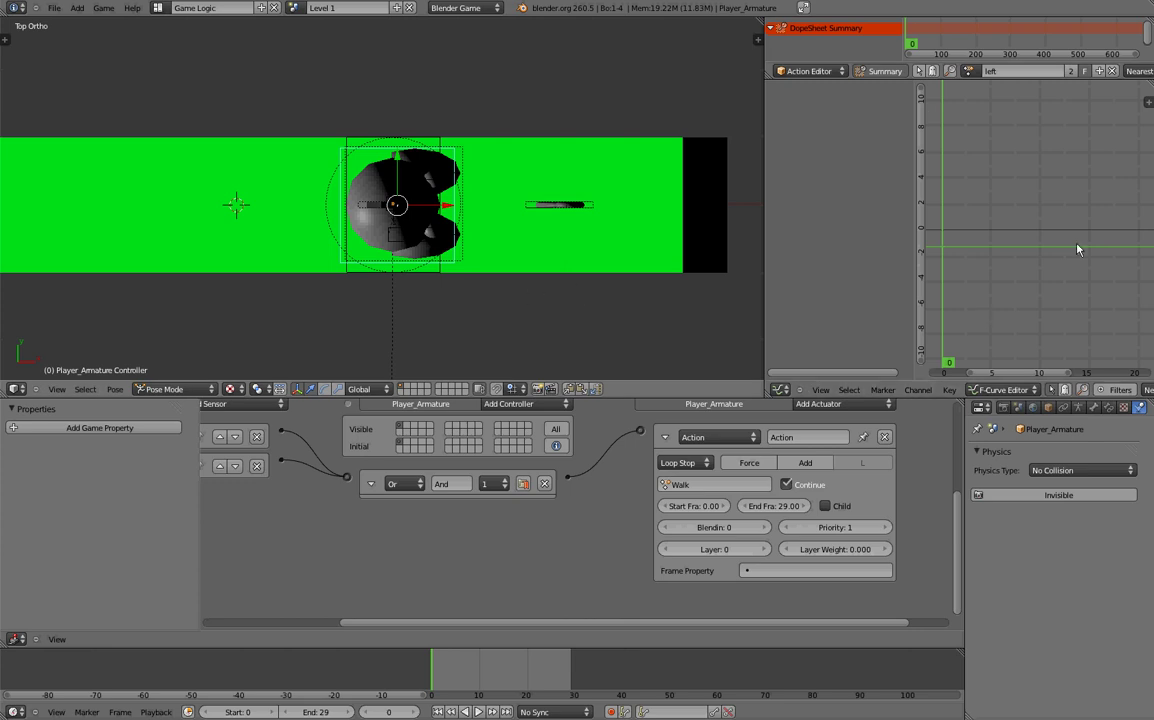
{"action": "key", "text": "r"}
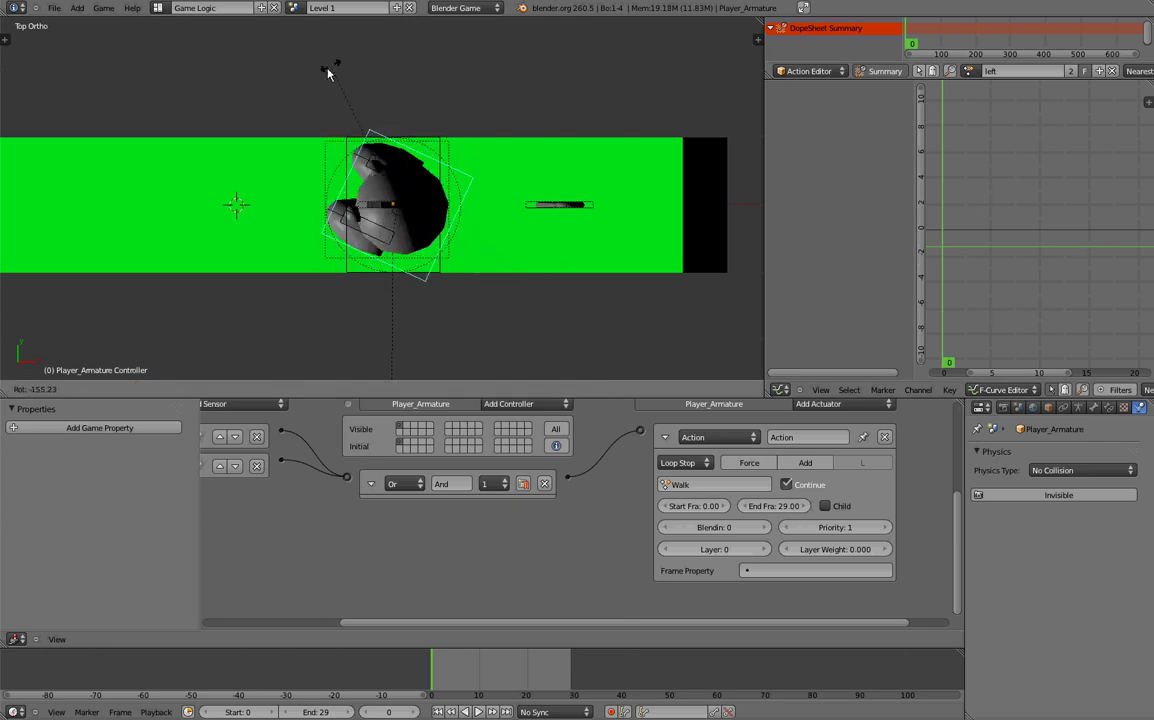
{"action": "left_click", "coordinate": [264, 99]}
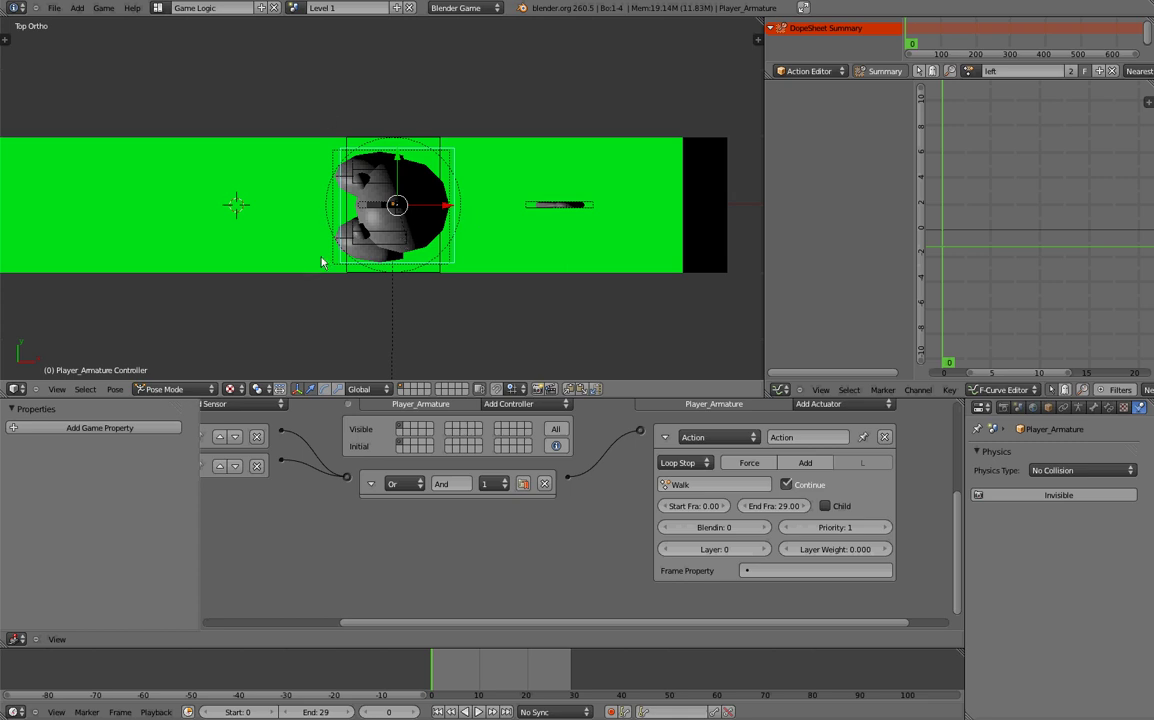
{"action": "key", "text": "i"}
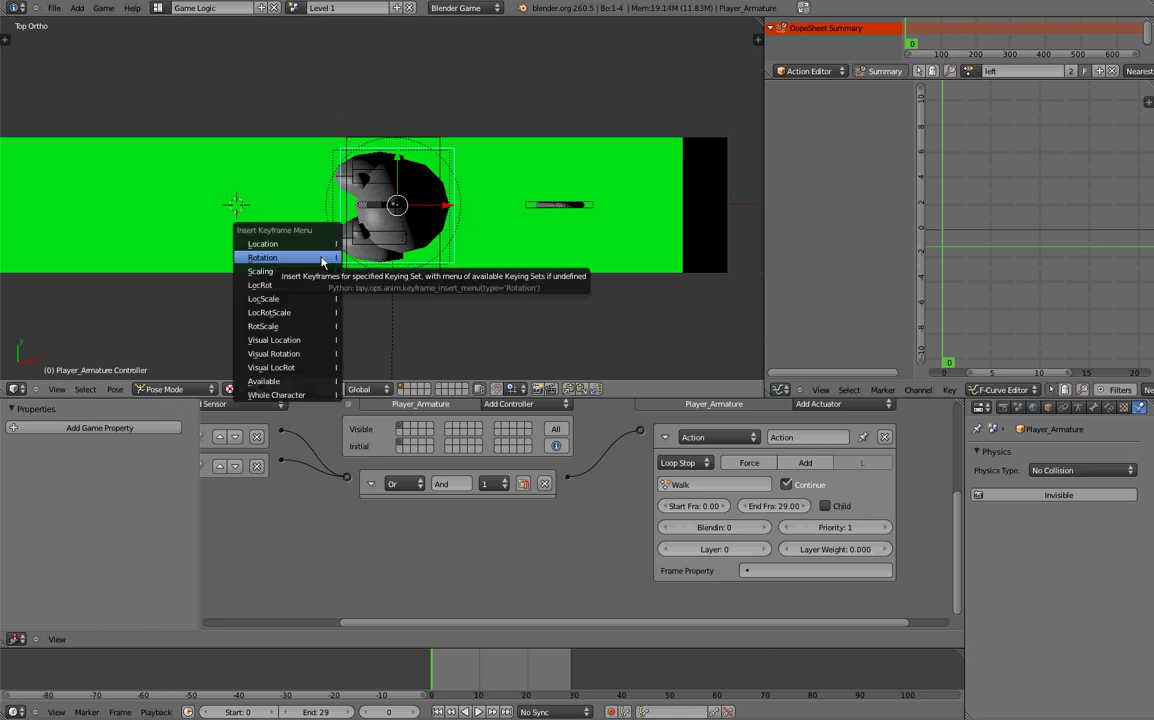
{"action": "left_click", "coordinate": [322, 258]}
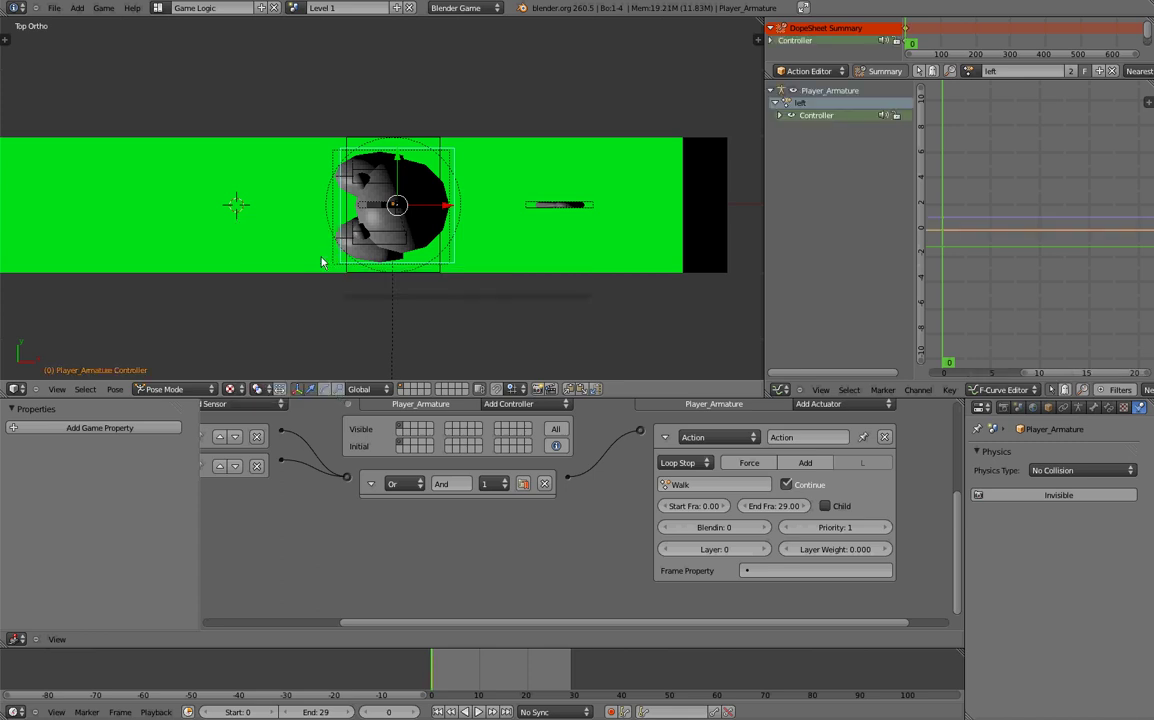
Step: Unlink the left action from Player_Armature, create a new action named right, and give it a fake user
{"action": "left_click", "coordinate": [1111, 72]}
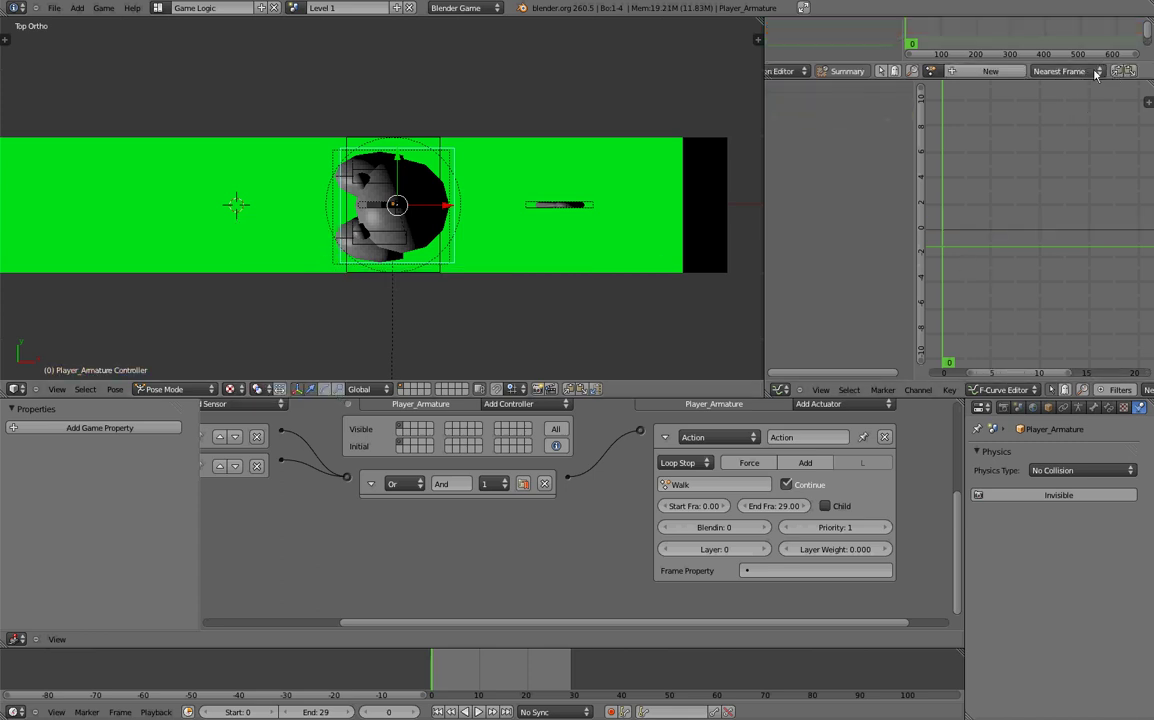
{"action": "left_click", "coordinate": [973, 72]}
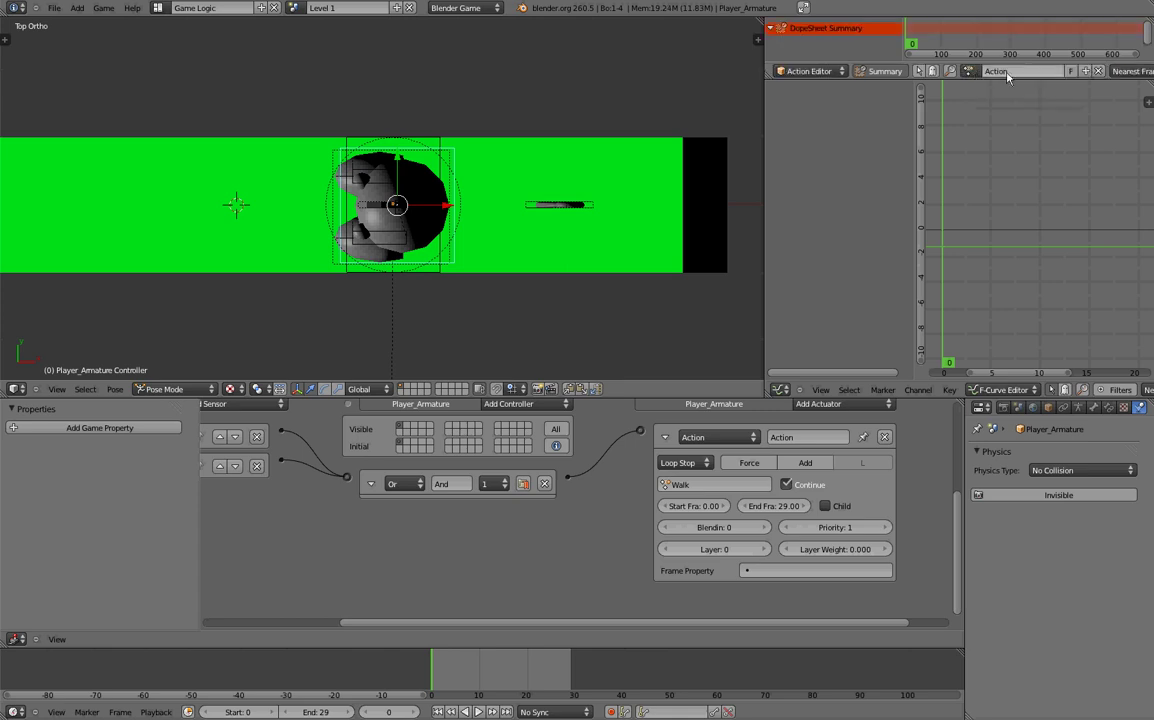
{"action": "double_click", "coordinate": [1000, 71]}
{"action": "type", "text": "right"}
{"action": "key", "text": "Return"}
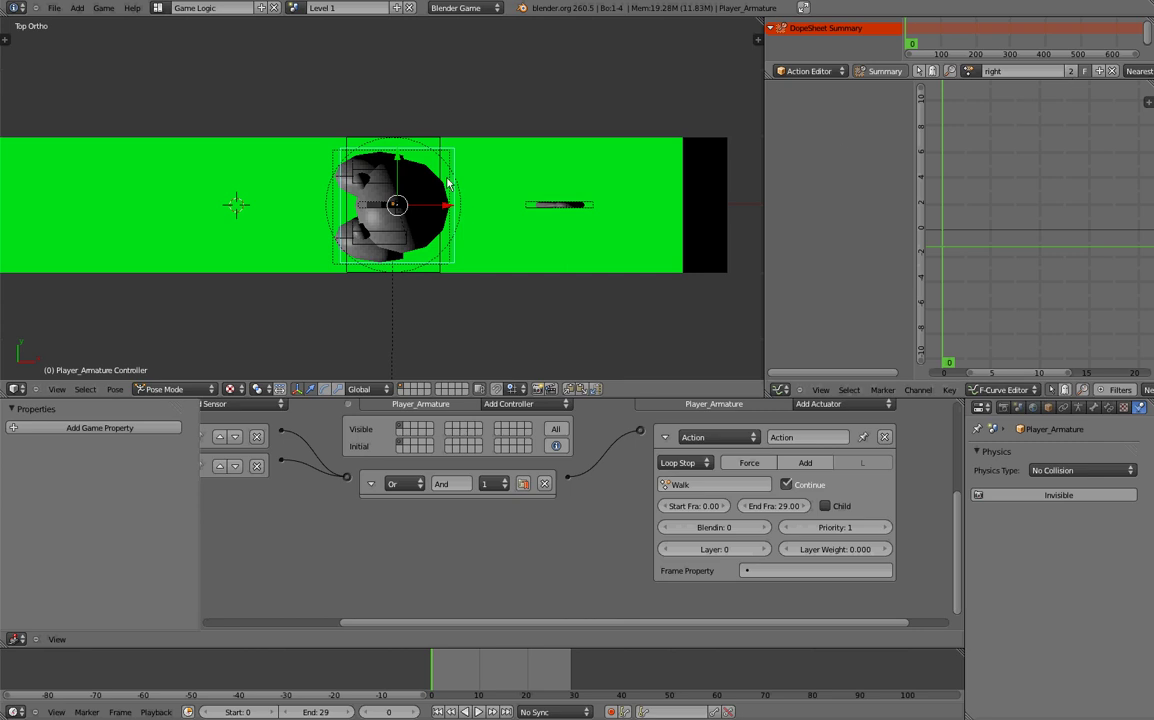
Step: Rotate the Controller bone about 180° so the character faces right, and insert a Rotation keyframe at frame 0
{"action": "key", "text": "r"}
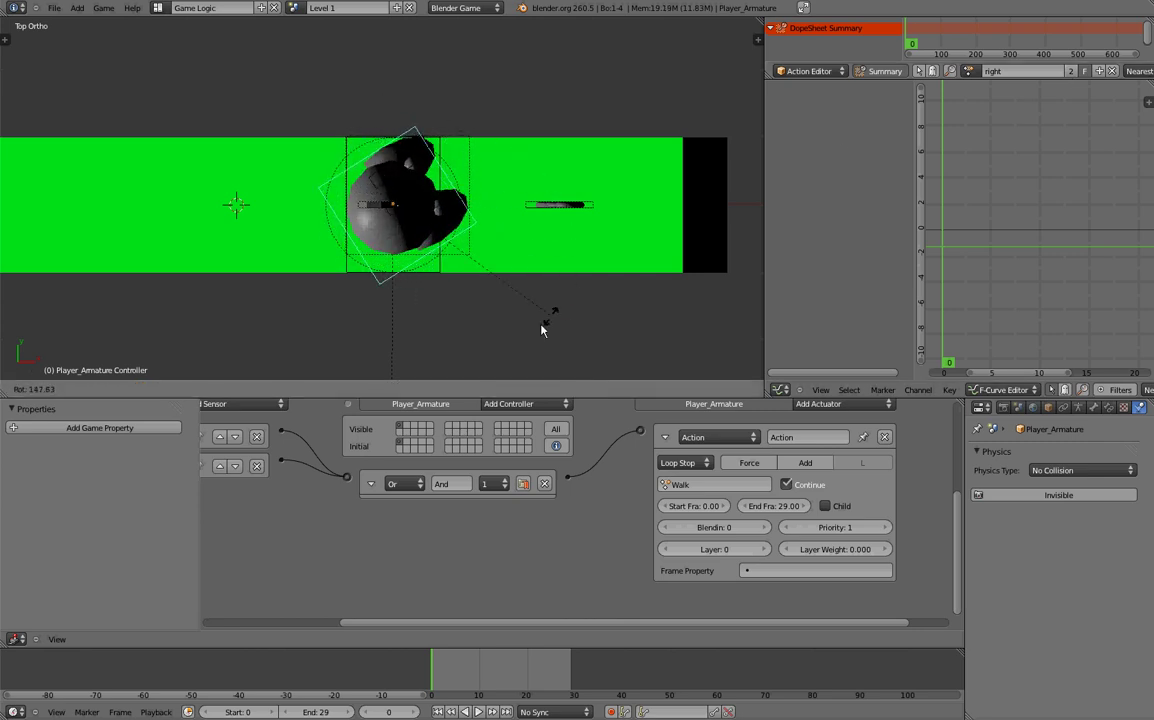
{"action": "left_click", "coordinate": [451, 341]}
{"action": "key", "text": "i"}
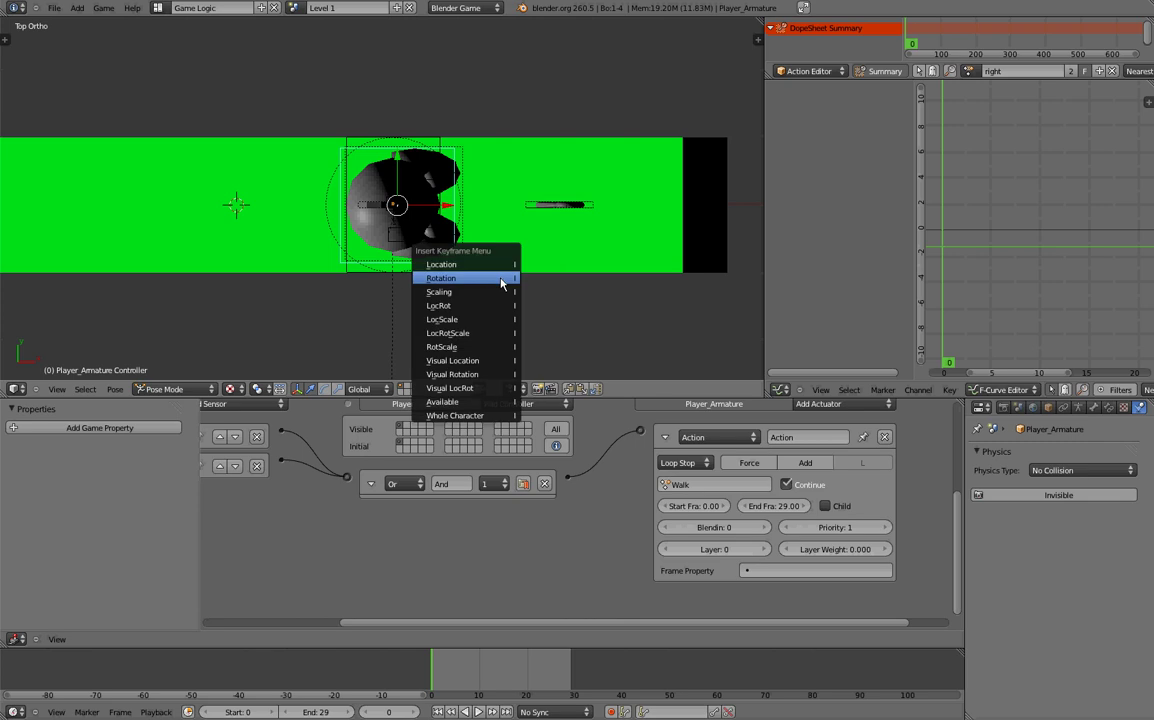
{"action": "left_click", "coordinate": [501, 284]}
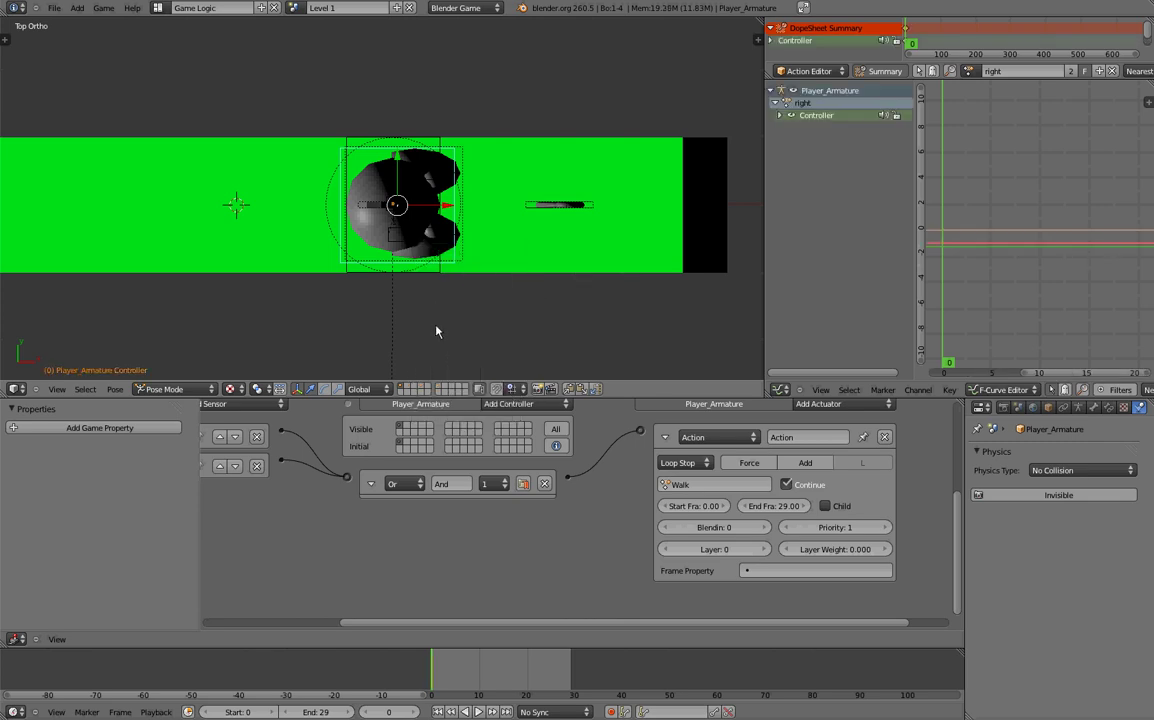
Step: Add a Boolean game property named left to Player_Armature
{"action": "scroll", "coordinate": [436, 331], "scroll_direction": "up", "scroll_amount": 2}
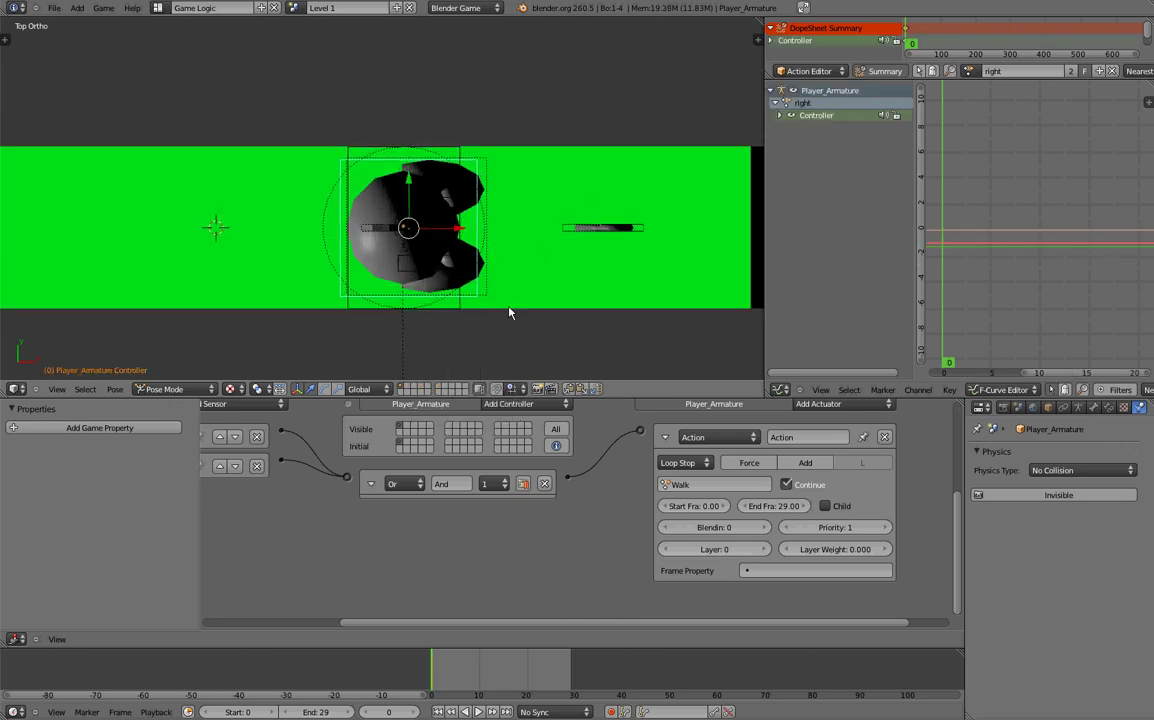
{"action": "middle_click_drag", "start_coordinate": [509, 313], "coordinate": [511, 177]}
{"action": "key", "text": "KP_0"}
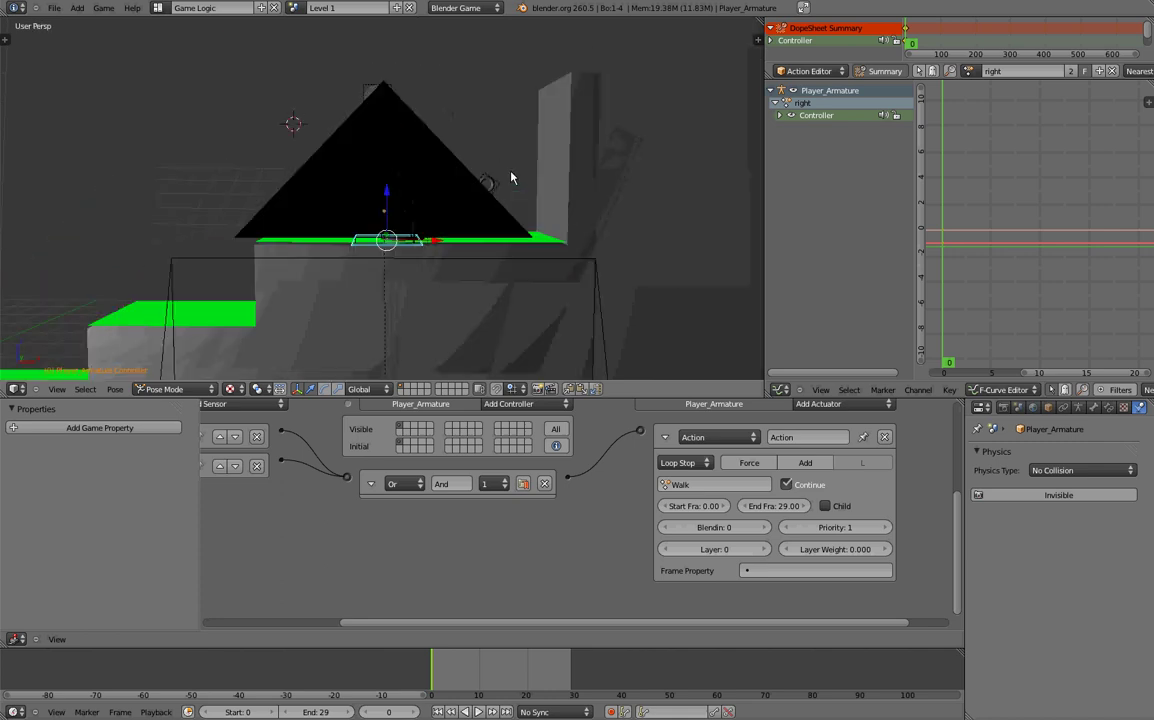
{"action": "middle_click_drag", "start_coordinate": [317, 544], "coordinate": [368, 553]}
{"action": "scroll", "coordinate": [368, 553], "scroll_direction": "down", "scroll_amount": 3}
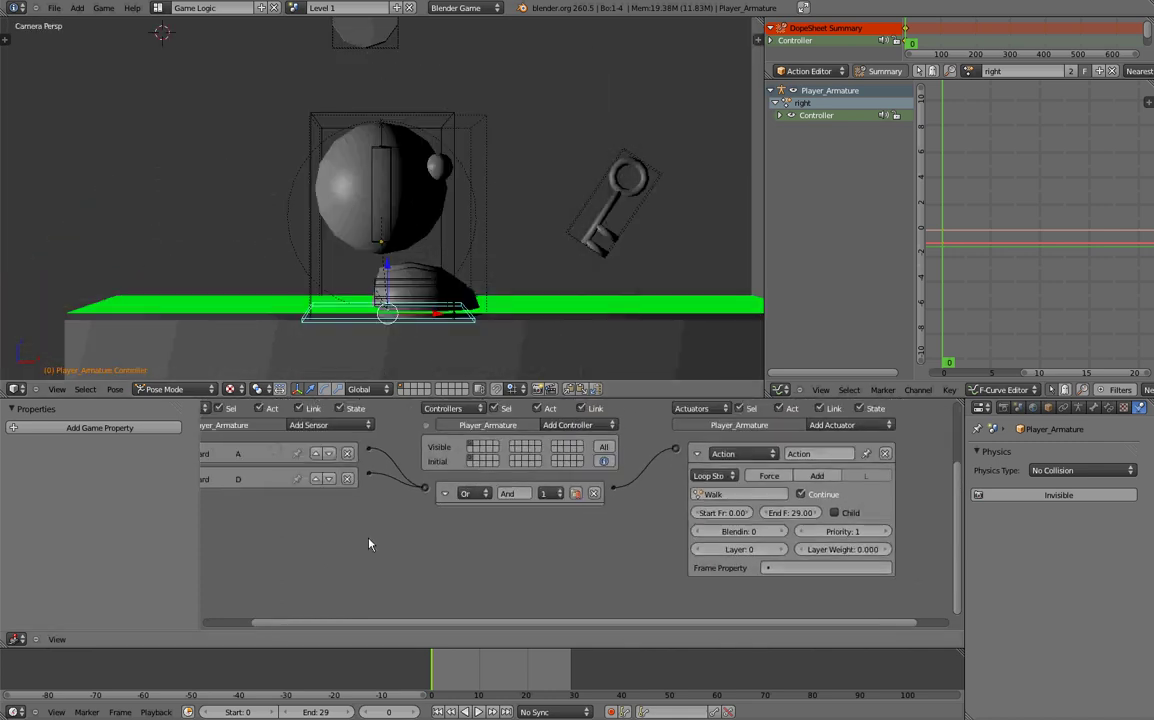
{"action": "left_click", "coordinate": [118, 428]}
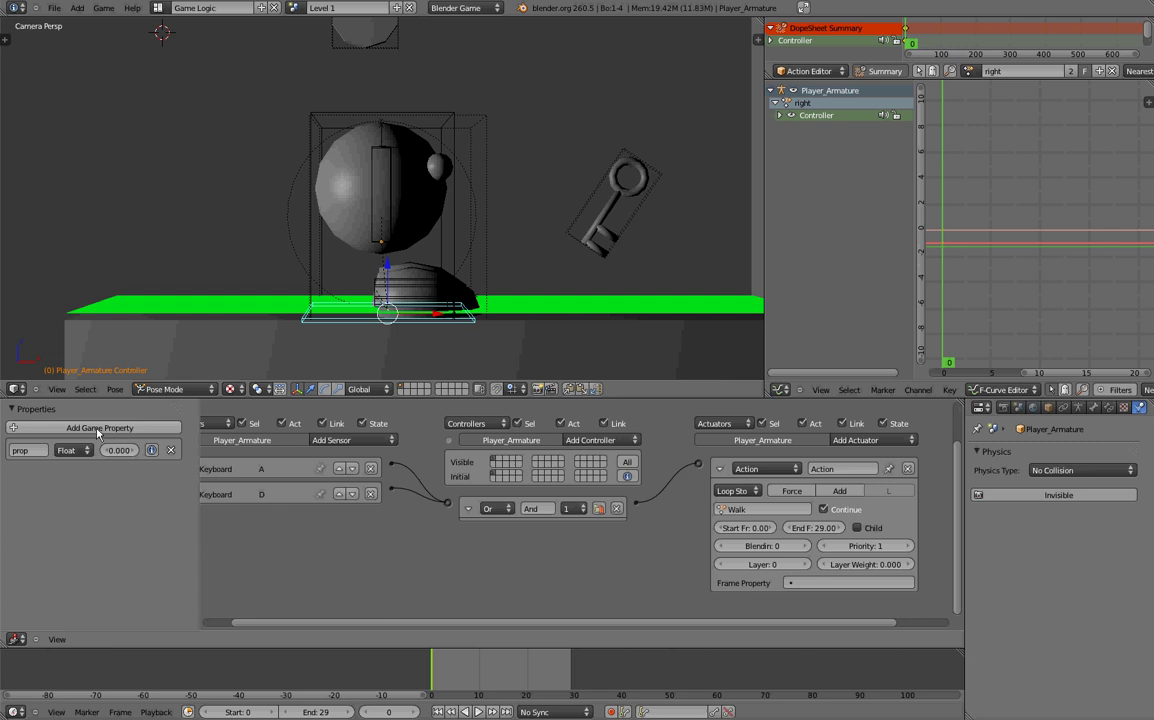
{"action": "left_click", "coordinate": [30, 451]}
{"action": "key", "text": "BackSpace"}
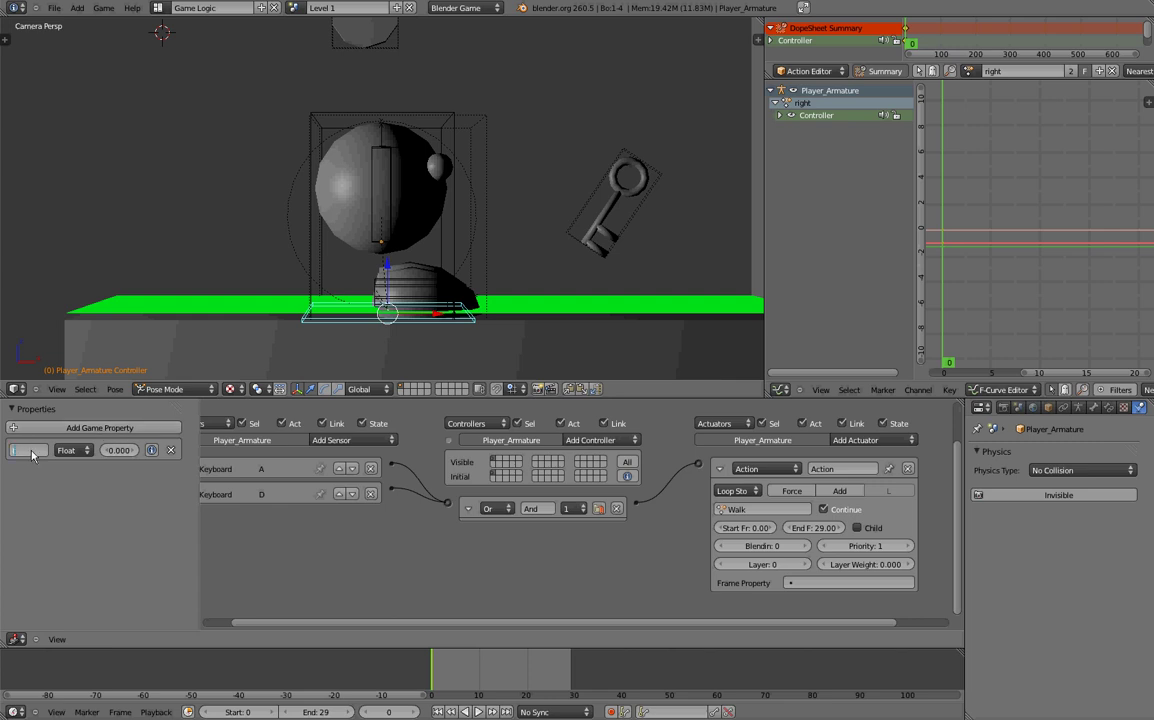
{"action": "key", "text": "Return"}
{"action": "left_click", "coordinate": [76, 450]}
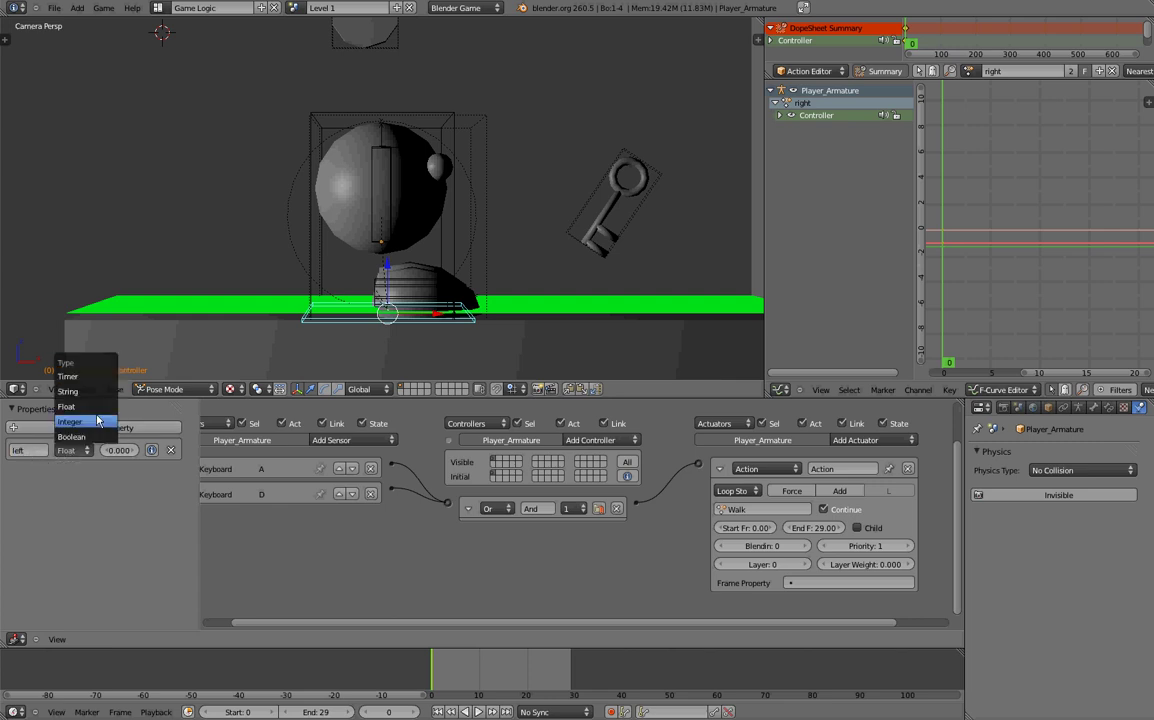
{"action": "left_click", "coordinate": [98, 439]}
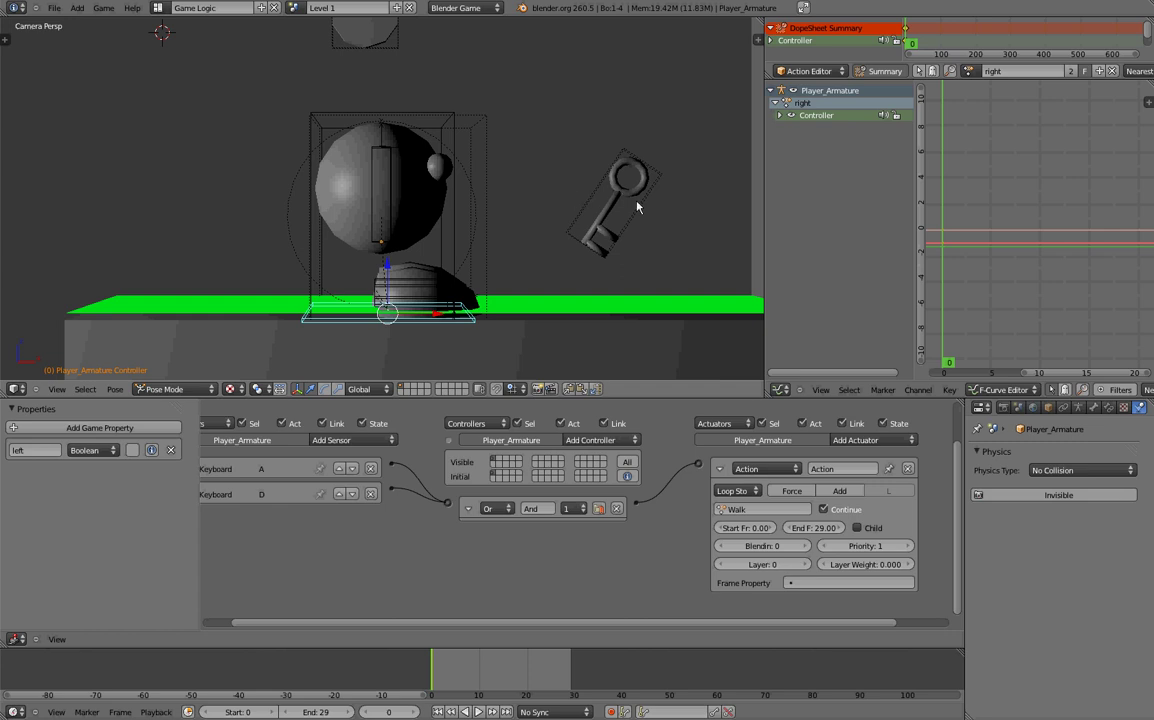
Step: Add two Property actuators to Player_Armature's logic
{"action": "mouse_move", "coordinate": [433, 555]}
{"action": "middle_mouse_down"}
{"action": "mouse_move", "coordinate": [400, 529]}
{"action": "mouse_move", "coordinate": [420, 534]}
{"action": "mouse_move", "coordinate": [376, 545]}
{"action": "mouse_move", "coordinate": [429, 552]}
{"action": "middle_mouse_up"}
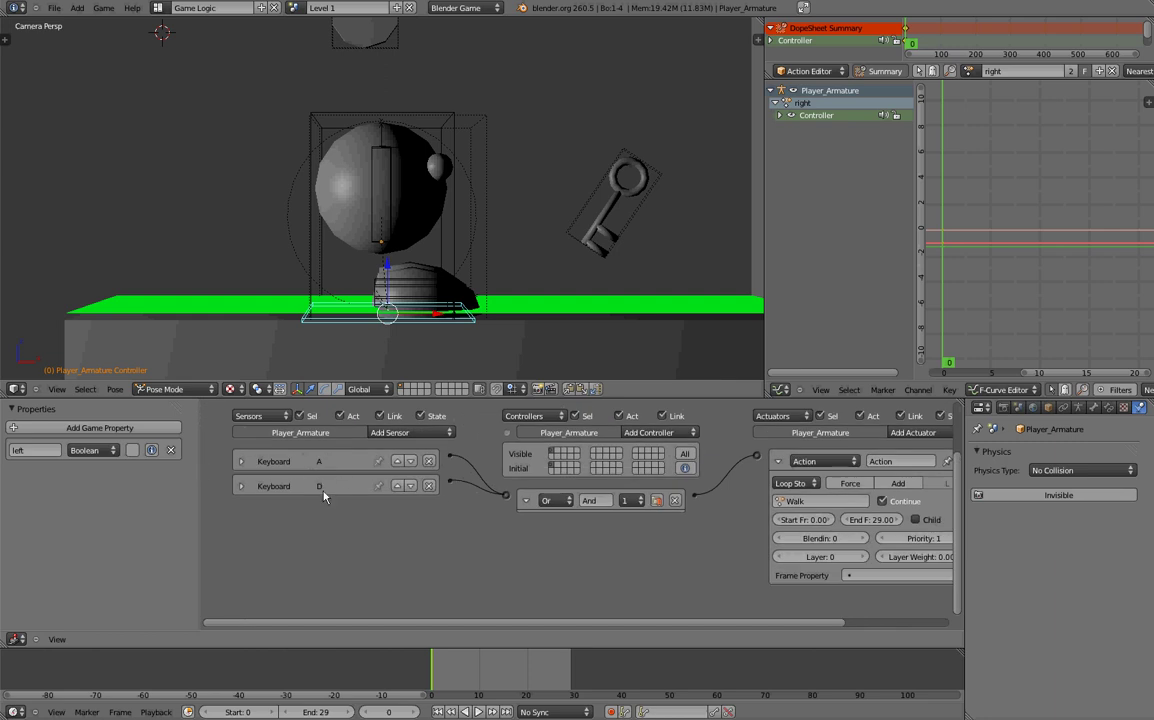
{"action": "middle_click_drag", "start_coordinate": [469, 567], "coordinate": [428, 573]}
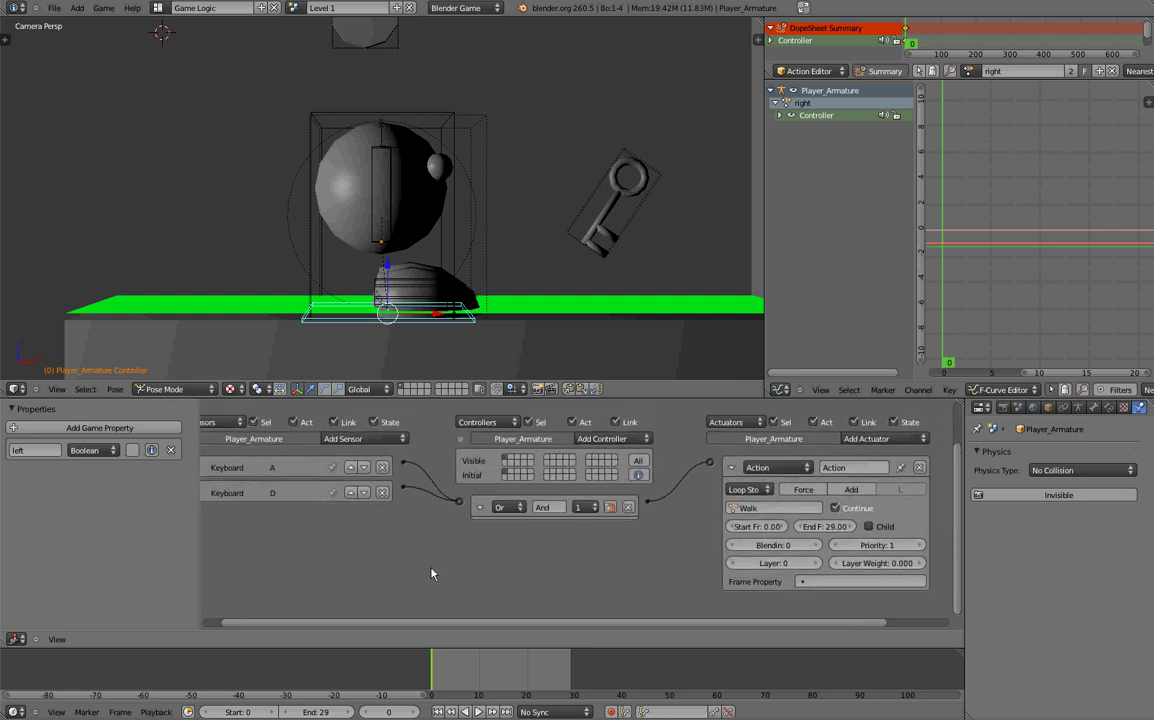
{"action": "key", "text": "shift+a"}
{"action": "mouse_move", "coordinate": [433, 568]}
{"action": "mouse_move", "coordinate": [410, 595]}
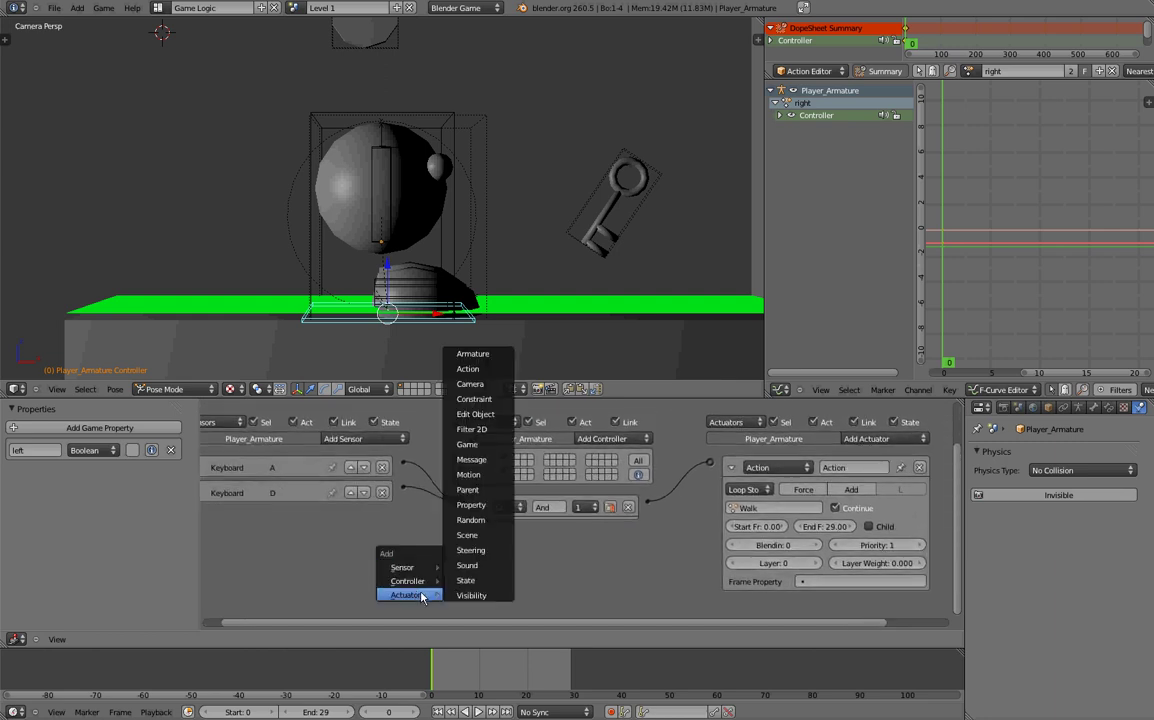
{"action": "left_click", "coordinate": [487, 507]}
{"action": "key", "text": "shift+a"}
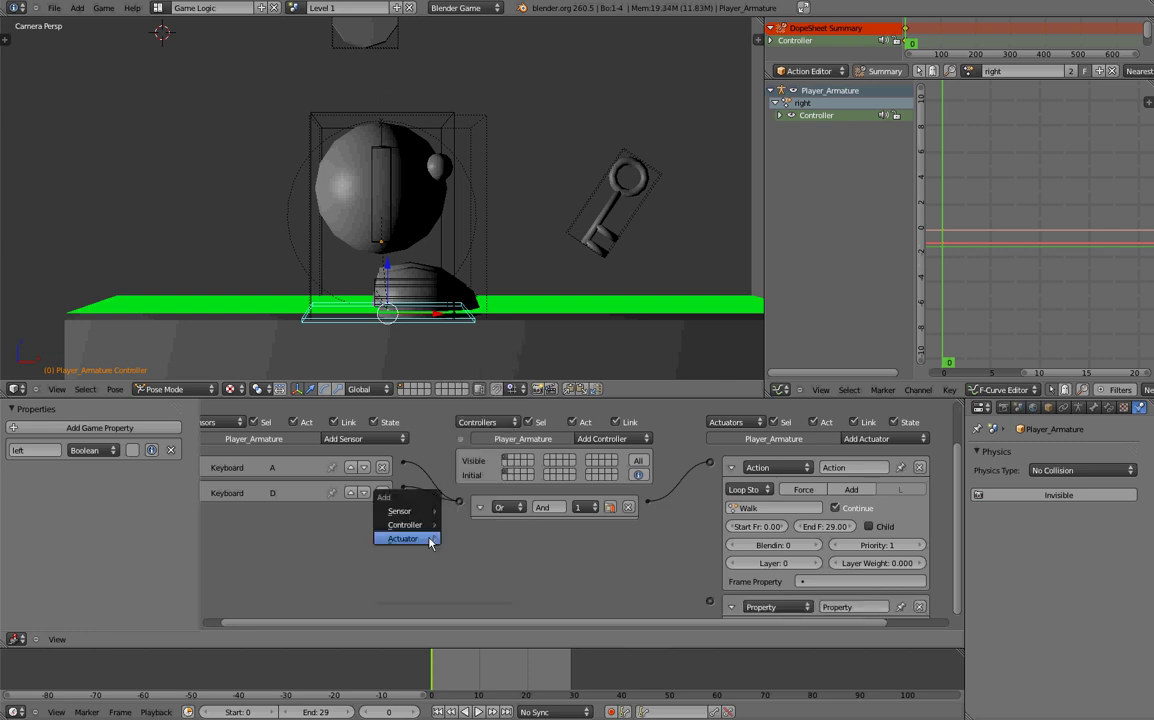
{"action": "mouse_move", "coordinate": [408, 538]}
{"action": "left_click", "coordinate": [495, 450]}
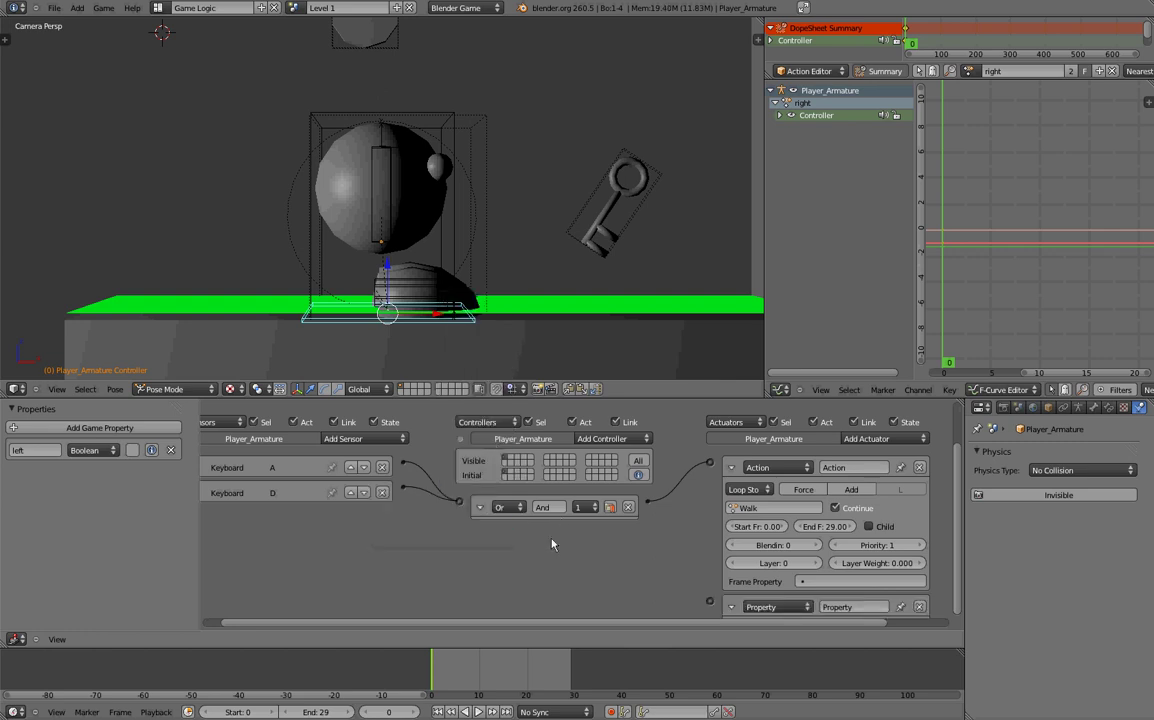
Step: Name the first Property actuator "left =true" and have it assign the value true to the left property
{"action": "middle_click_drag", "start_coordinate": [525, 556], "coordinate": [469, 527]}
{"action": "scroll", "coordinate": [518, 530], "scroll_direction": "down", "scroll_amount": 2}
{"action": "middle_click_drag", "start_coordinate": [600, 581], "coordinate": [384, 482]}
{"action": "scroll", "coordinate": [383, 482], "scroll_direction": "up", "scroll_amount": 2}
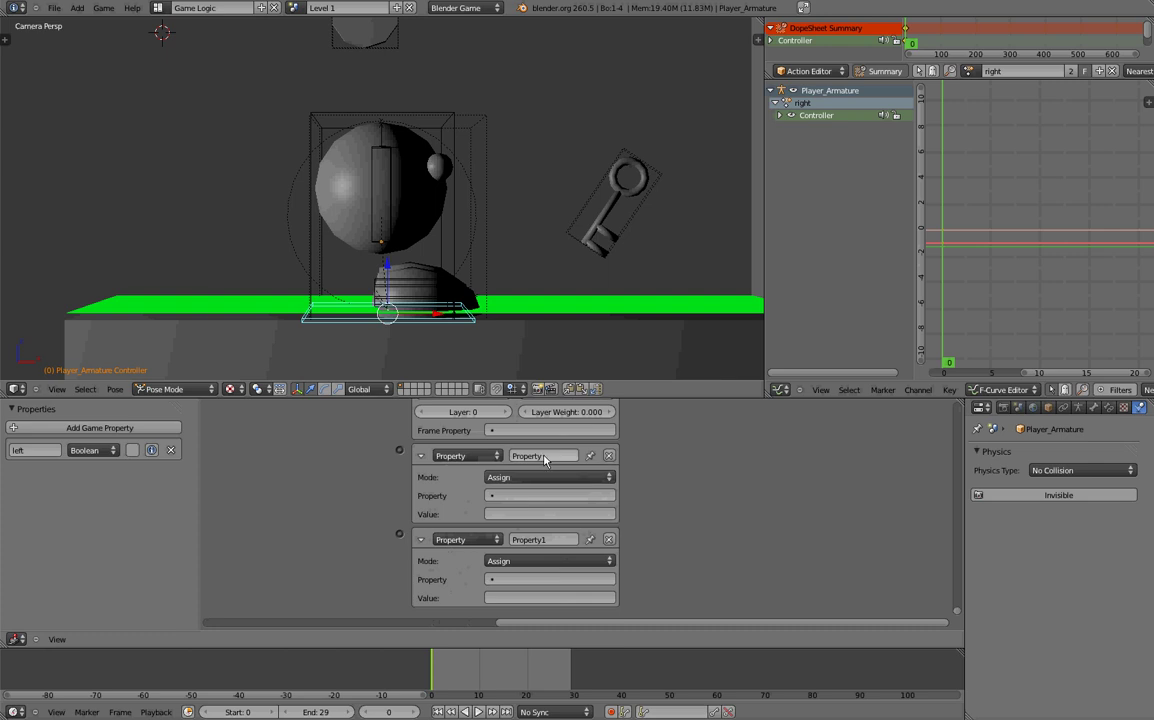
{"action": "left_click", "coordinate": [543, 456]}
{"action": "type", "text": "left =true"}
{"action": "key", "text": "Return"}
{"action": "left_click", "coordinate": [530, 496]}
{"action": "left_click", "coordinate": [515, 516]}
{"action": "left_click", "coordinate": [506, 518]}
{"action": "type", "text": "true"}
{"action": "key", "text": "Return"}
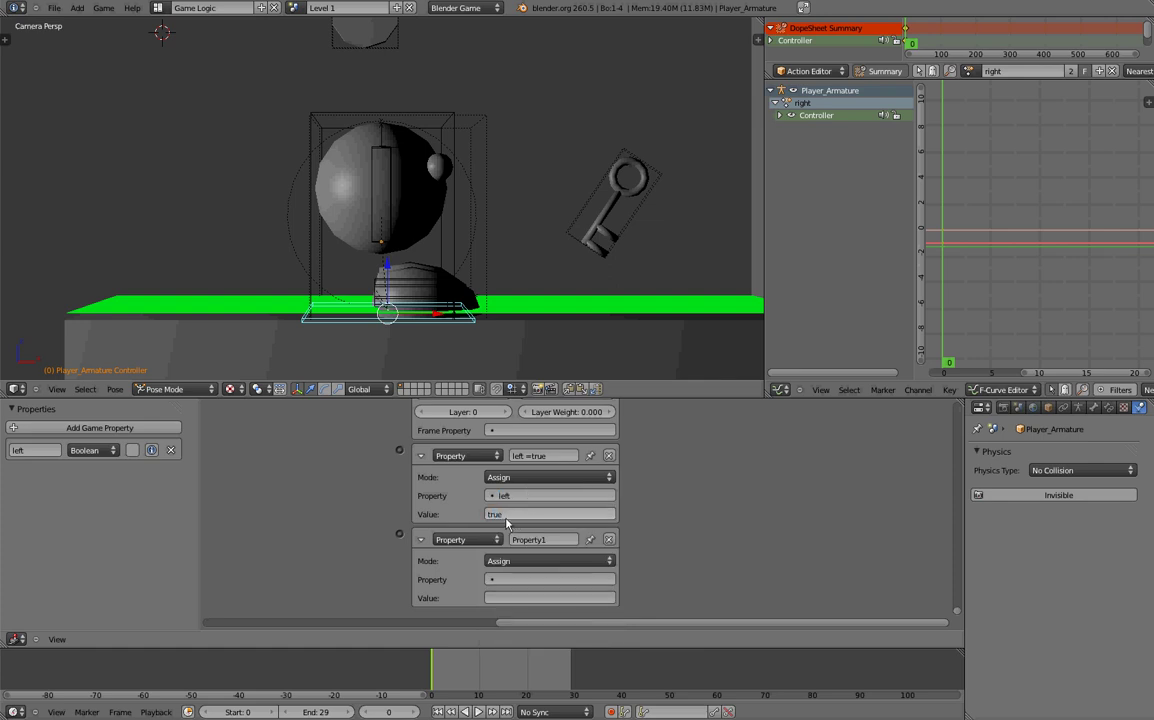
Step: Name the second Property actuator "left = false" and have it assign the value false to the left property
{"action": "left_click", "coordinate": [561, 545]}
{"action": "type", "text": "le"}
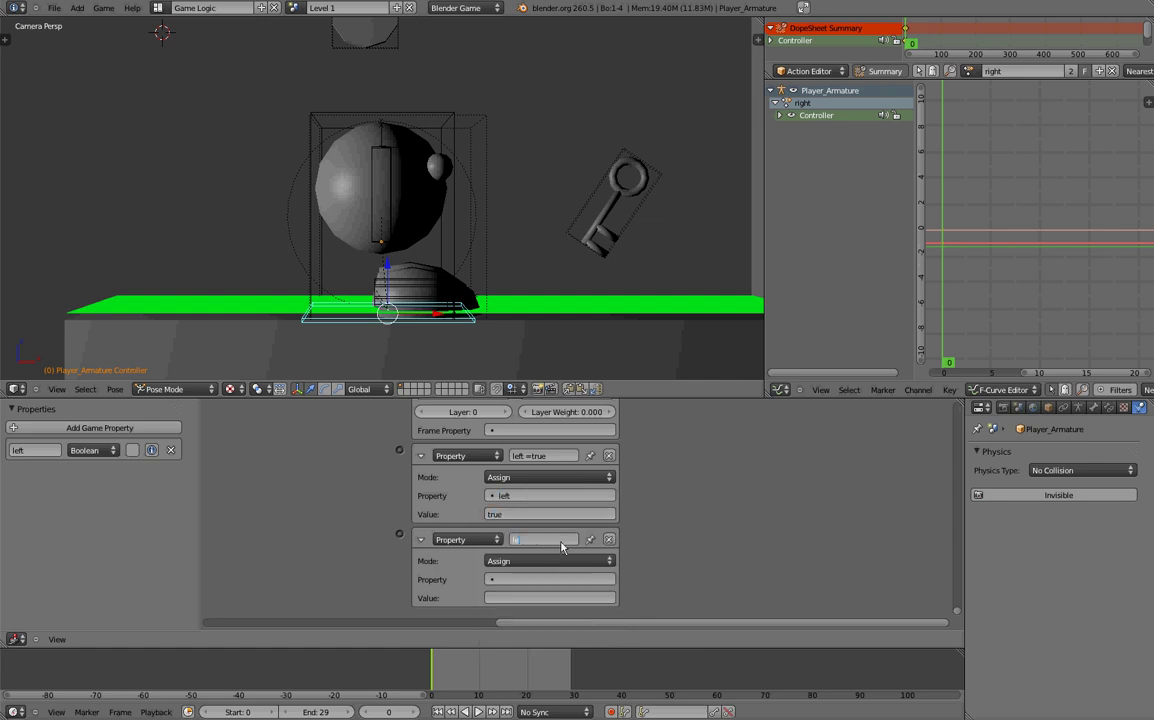
{"action": "type", "text": "ft = false"}
{"action": "key", "text": "Return"}
{"action": "left_click", "coordinate": [507, 580]}
{"action": "left_click", "coordinate": [510, 446]}
{"action": "left_click", "coordinate": [518, 596]}
{"action": "type", "text": "false"}
{"action": "key", "text": "Return"}
Step: Collapse both Property actuators, and link the A keyboard sensor to "left =true" and the D sensor to "left = false"
{"action": "middle_click_drag", "start_coordinate": [382, 459], "coordinate": [534, 528]}
{"action": "middle_click_drag", "start_coordinate": [534, 528], "coordinate": [446, 480], "text": "ctrl"}
{"action": "middle_click_drag", "start_coordinate": [333, 409], "coordinate": [373, 440]}
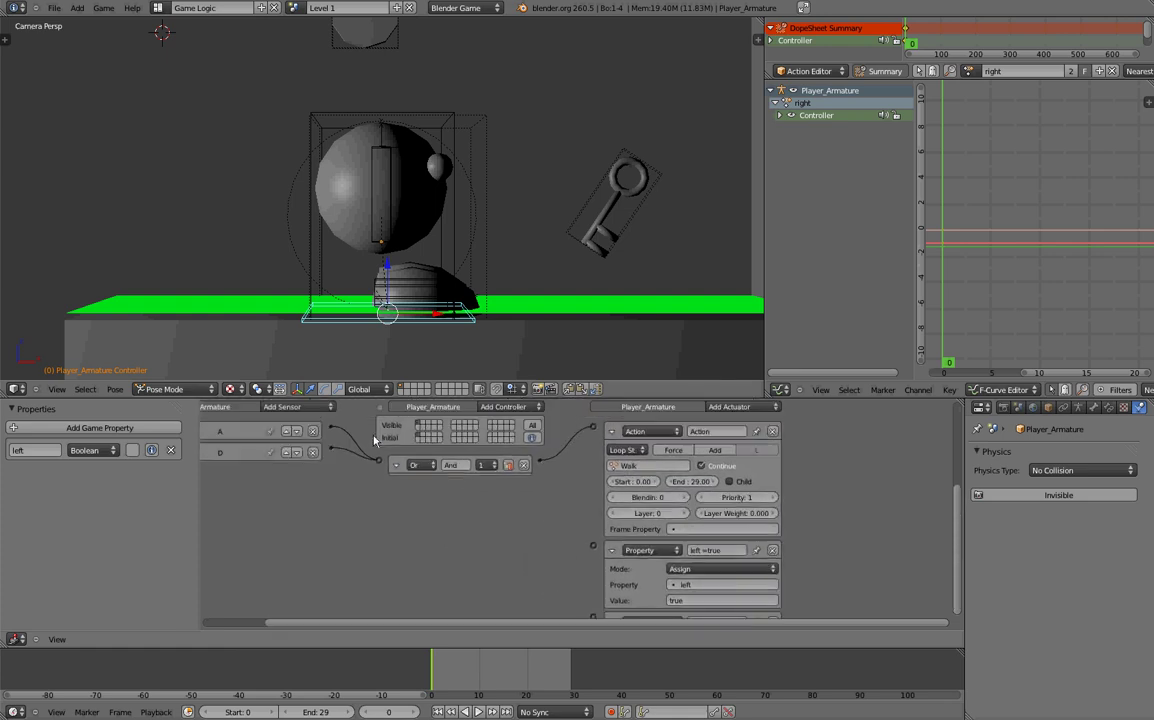
{"action": "left_click", "coordinate": [625, 553]}
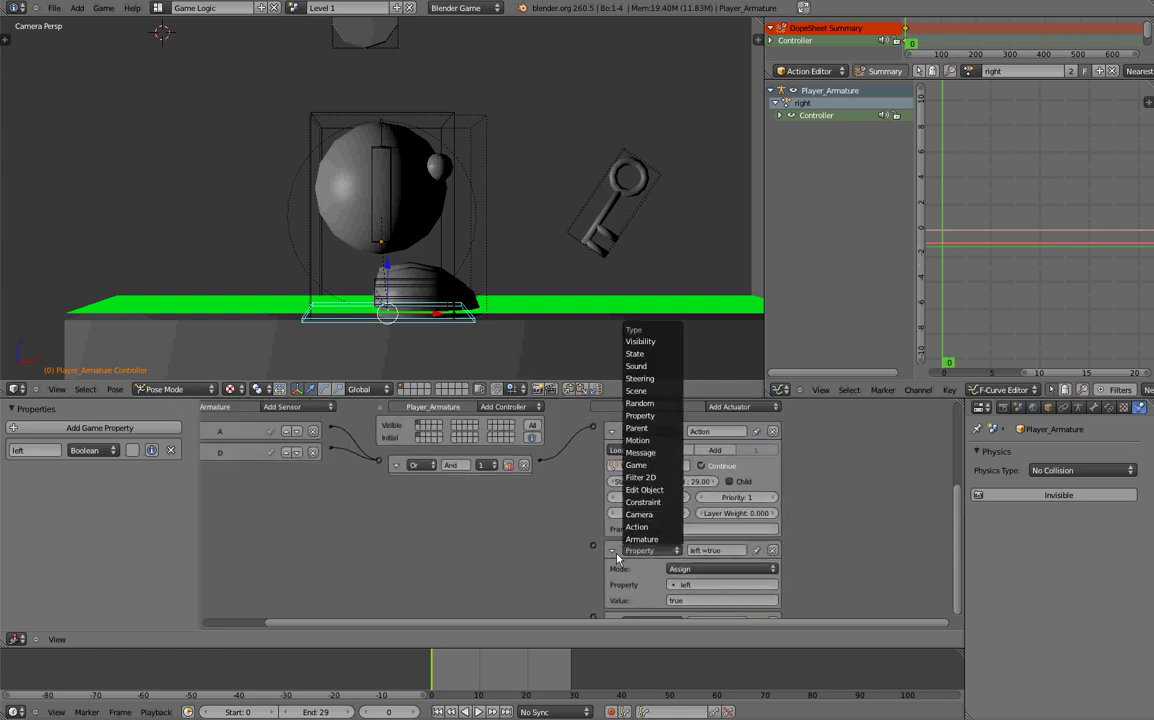
{"action": "left_click", "coordinate": [617, 553]}
{"action": "left_click", "coordinate": [616, 553]}
{"action": "left_click", "coordinate": [613, 571]}
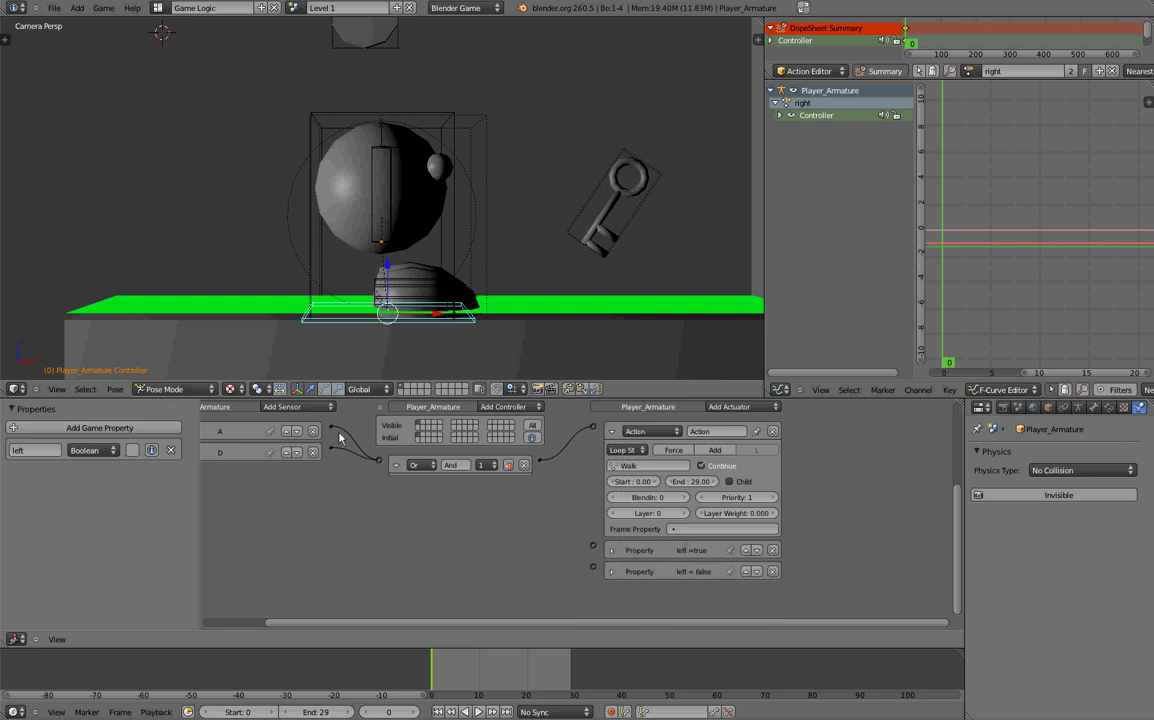
{"action": "left_click_drag", "start_coordinate": [330, 427], "coordinate": [593, 546]}
{"action": "left_click_drag", "start_coordinate": [335, 452], "coordinate": [597, 572]}
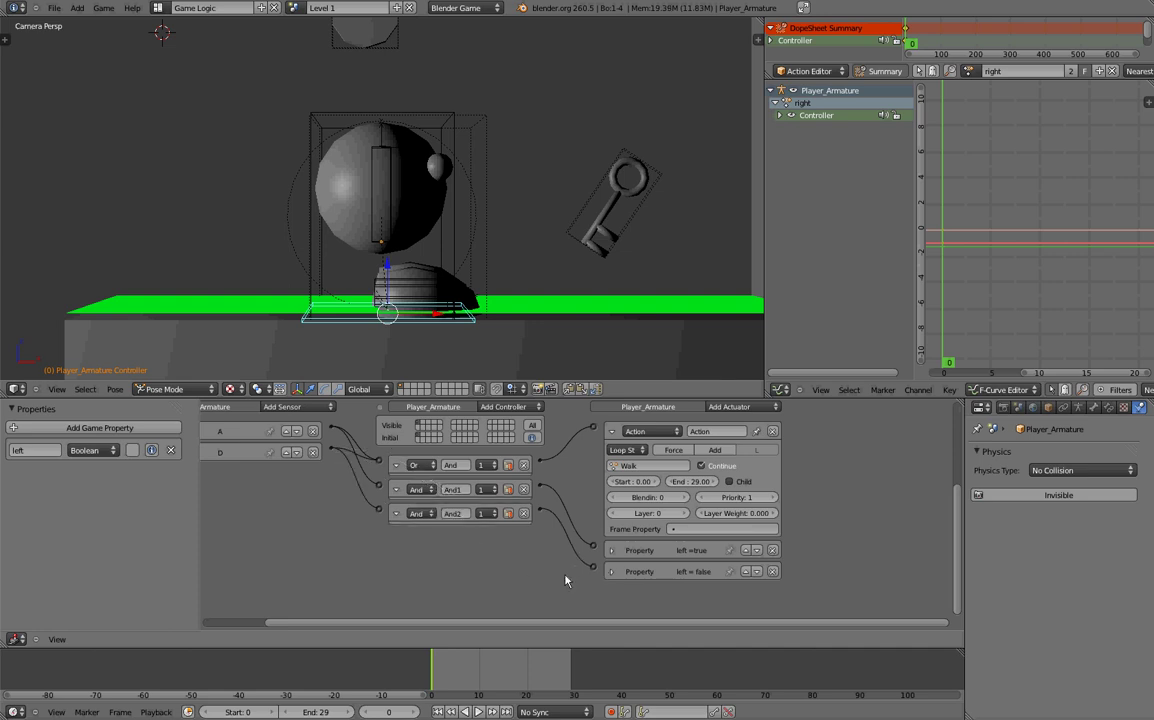
Step: Run the game from the camera view to test how the left property responds to left and right movement, and quit it
{"action": "scroll", "coordinate": [463, 524], "scroll_direction": "up", "scroll_amount": 2}
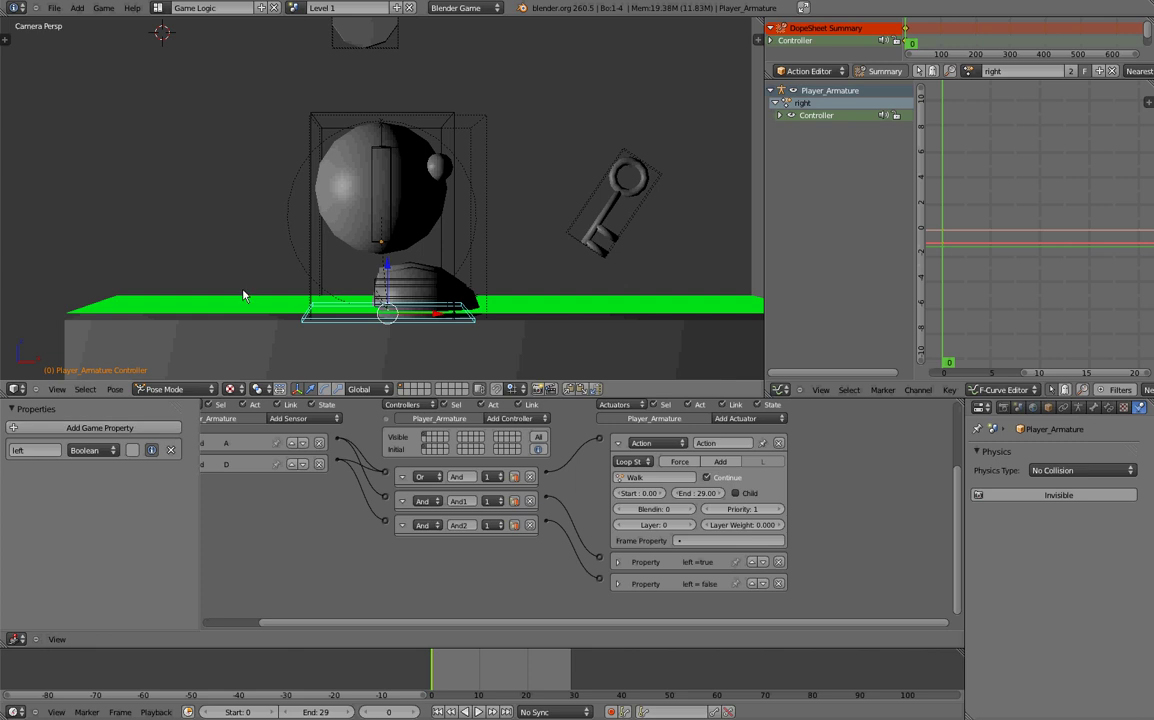
{"action": "right_click", "coordinate": [265, 322]}
{"action": "key", "text": "p"}
{"action": "key", "text": "Left"}
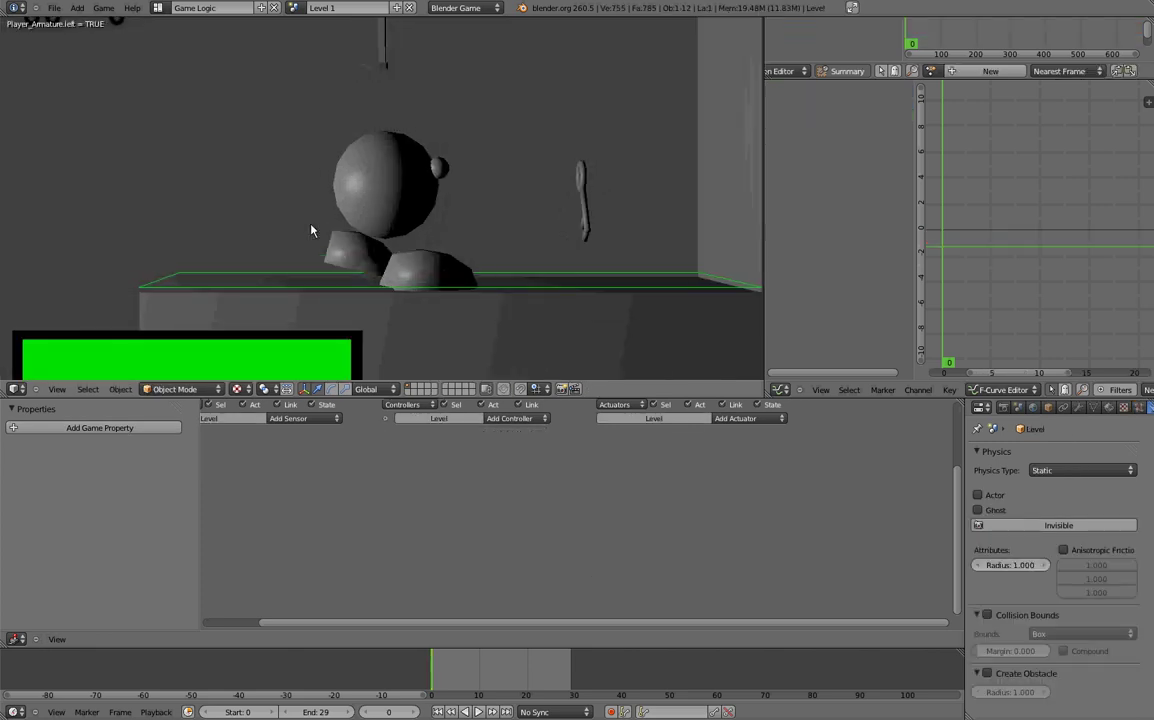
{"action": "key", "text": "Right"}
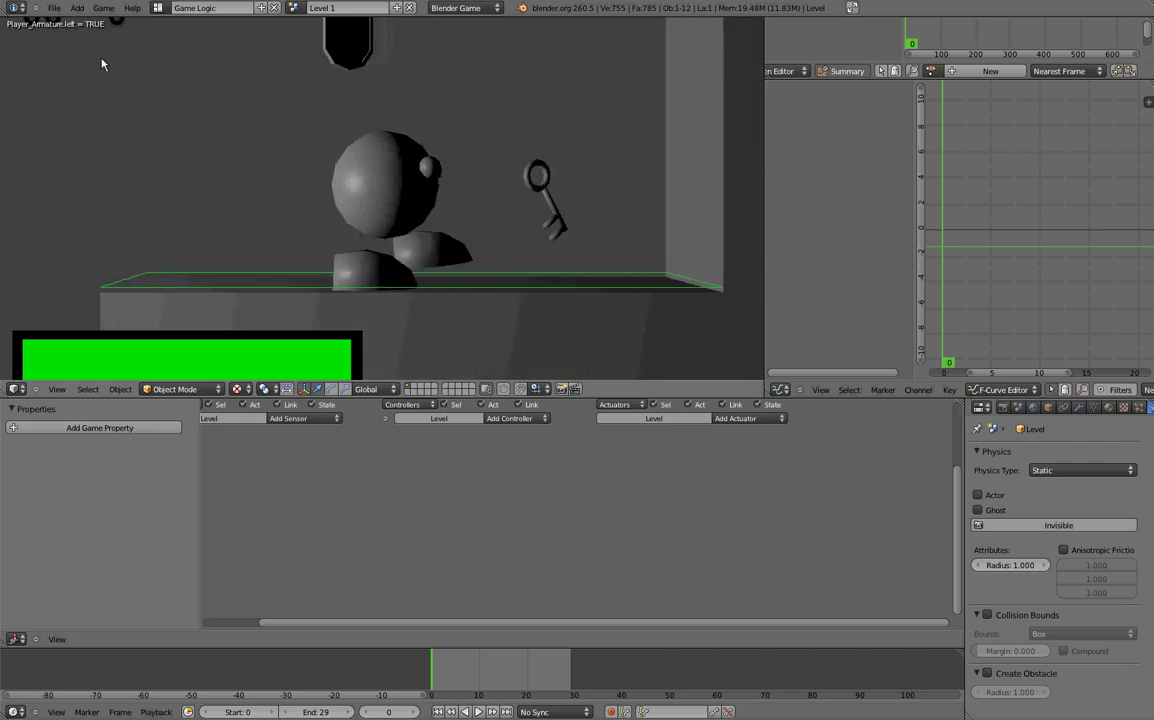
{"action": "key", "text": "Escape"}
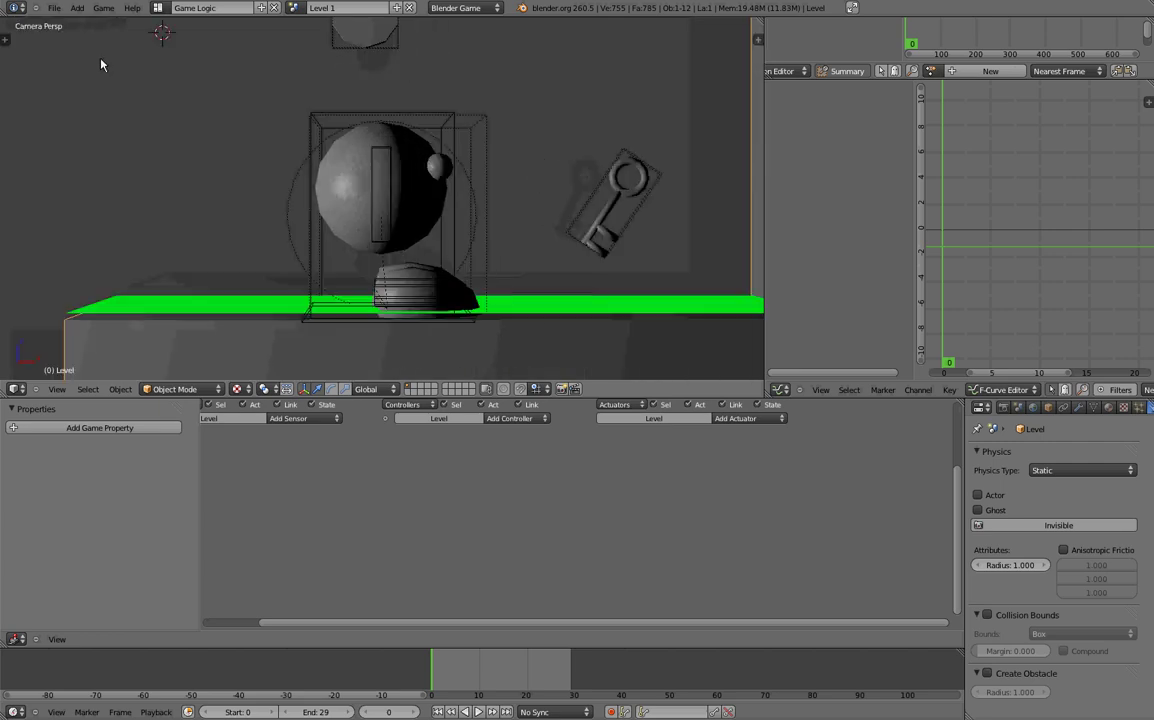
Step: Reselect Player_Armature and add a Property sensor to its logic
{"action": "right_click", "coordinate": [399, 323]}
{"action": "middle_click_drag", "start_coordinate": [405, 554], "coordinate": [439, 522]}
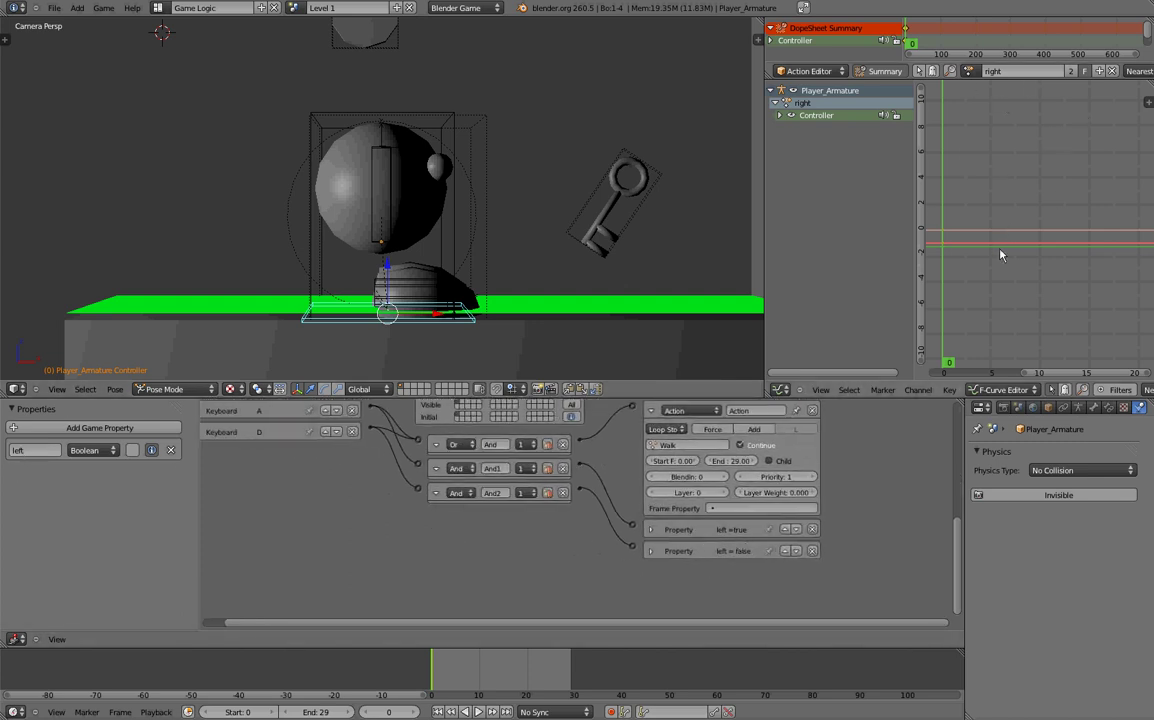
{"action": "middle_click_drag", "start_coordinate": [322, 472], "coordinate": [352, 516]}
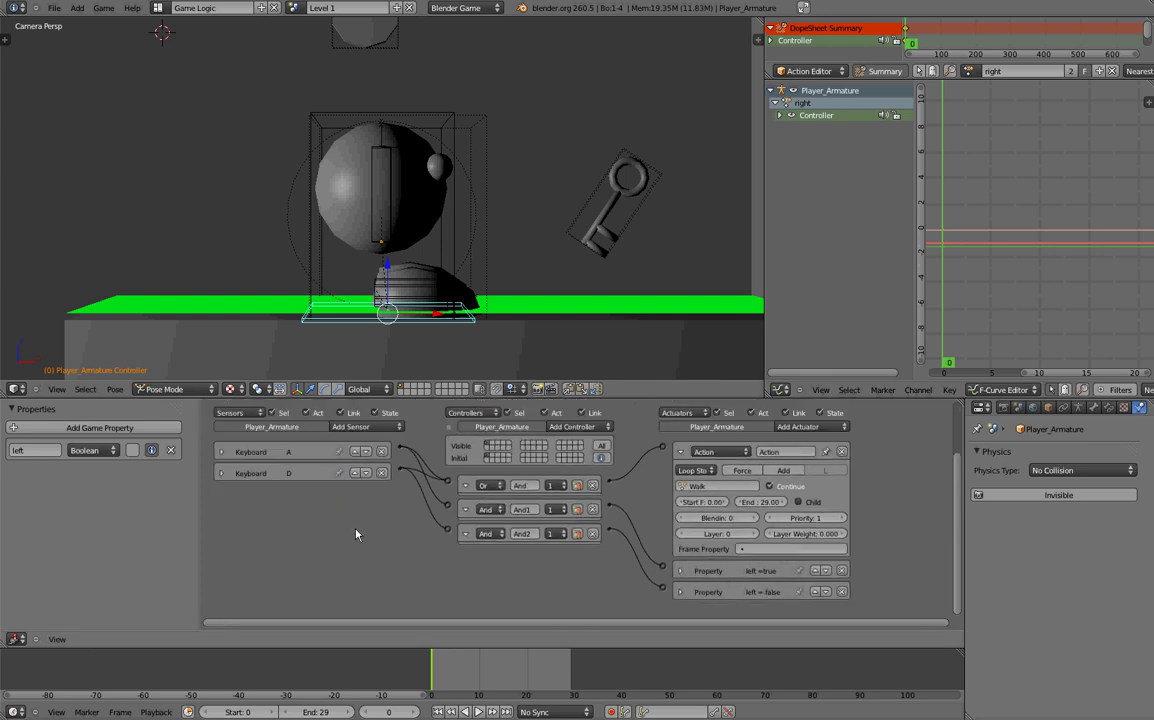
{"action": "key", "text": "shift+a"}
{"action": "mouse_move", "coordinate": [326, 501]}
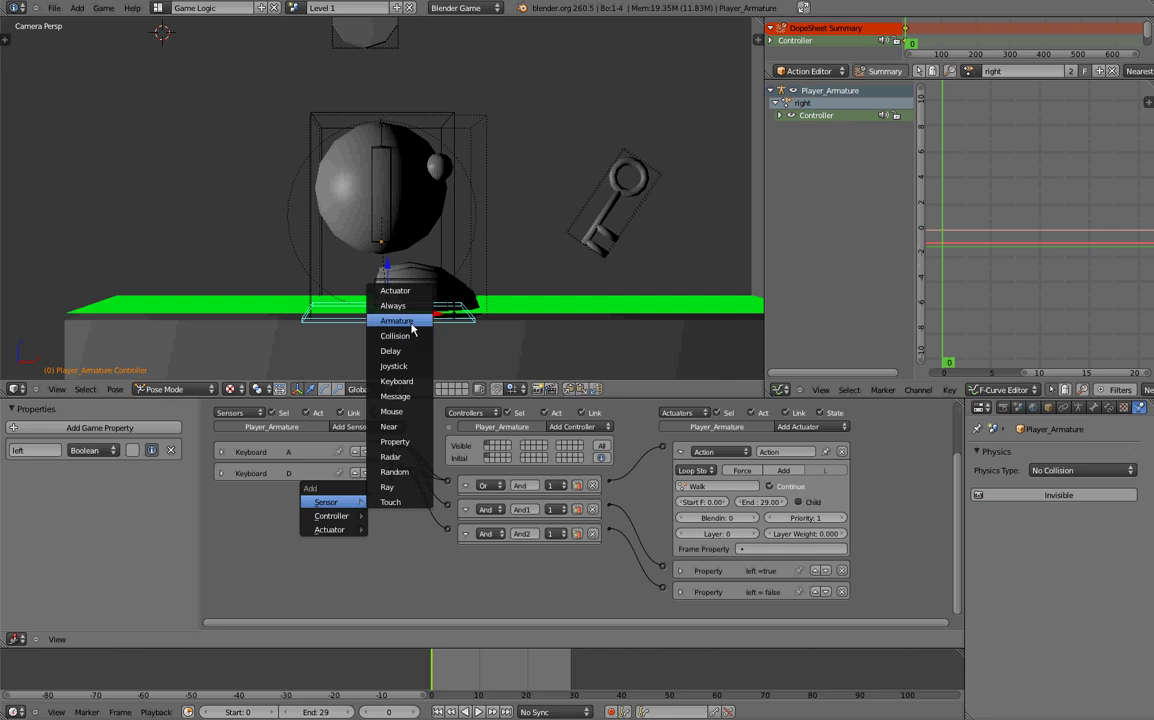
{"action": "left_click", "coordinate": [385, 441]}
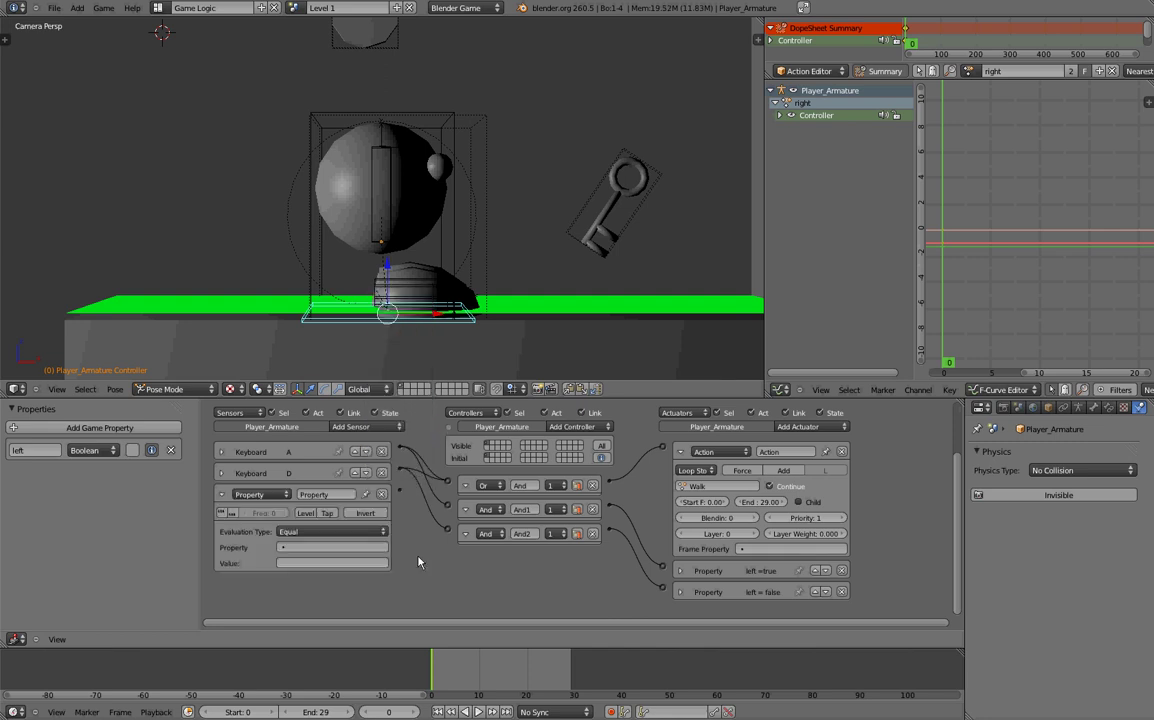
Step: Add two more Action actuators to Player_Armature's logic
{"action": "middle_click_drag", "start_coordinate": [418, 556], "coordinate": [534, 525]}
{"action": "scroll", "coordinate": [479, 480], "scroll_direction": "up", "scroll_amount": 1}
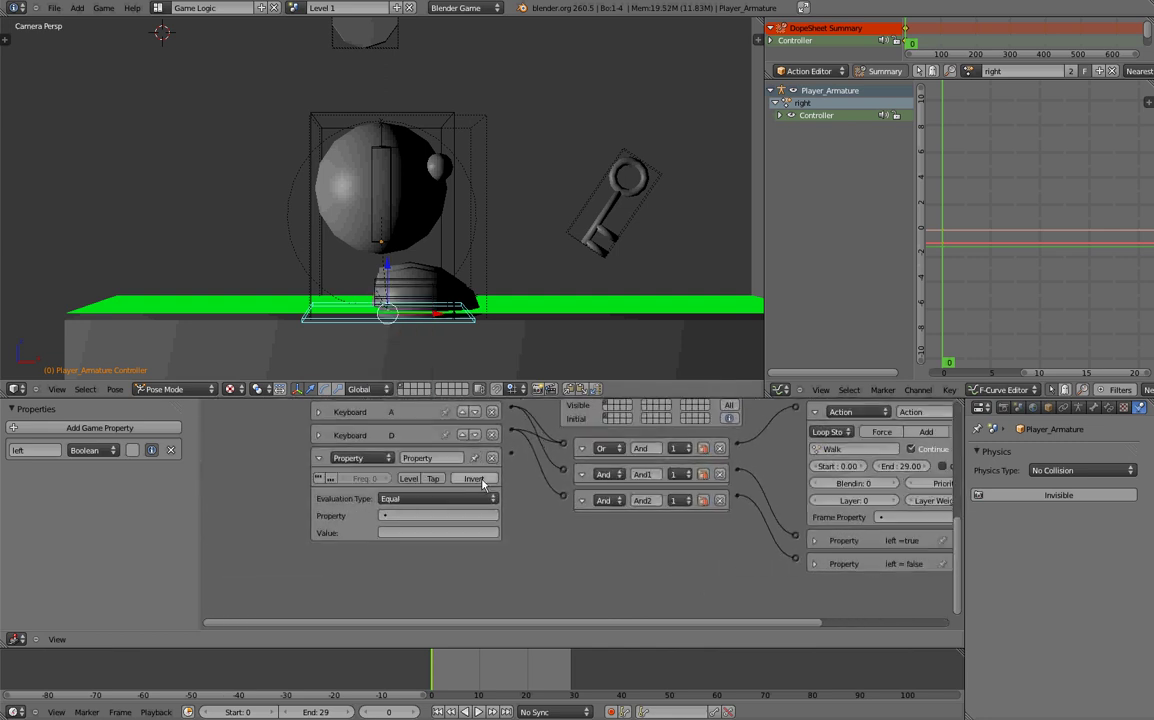
{"action": "middle_click_drag", "start_coordinate": [721, 538], "coordinate": [626, 561]}
{"action": "key", "text": "shift+a"}
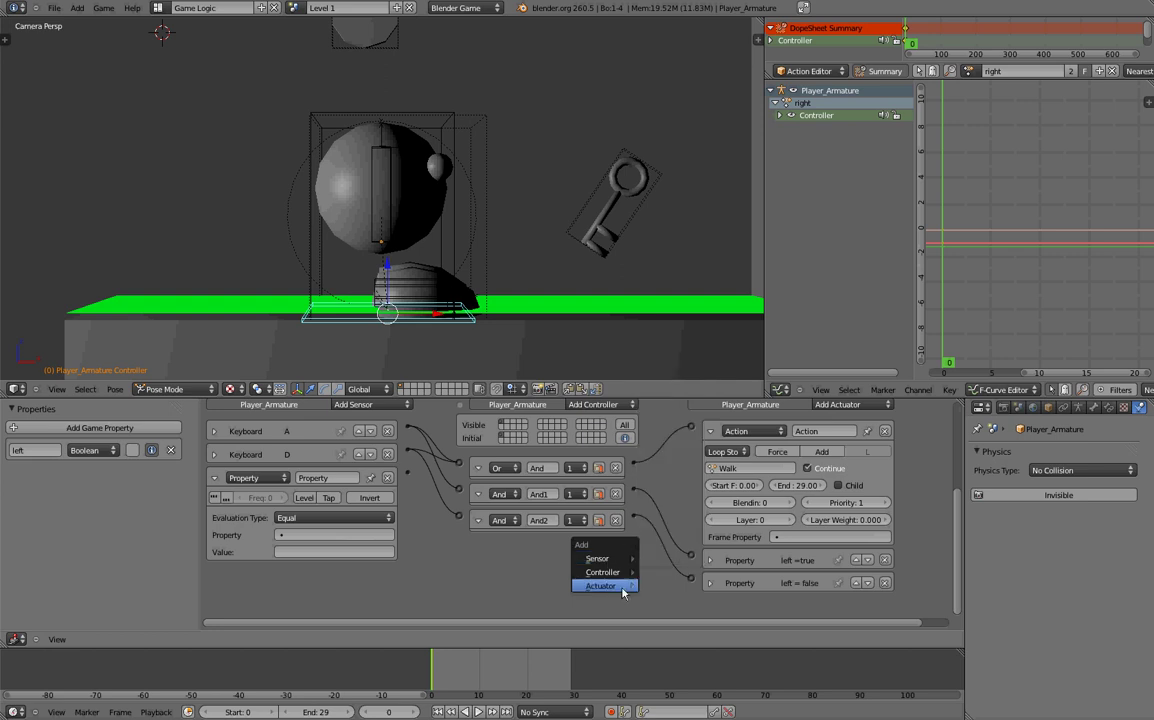
{"action": "mouse_move", "coordinate": [622, 592]}
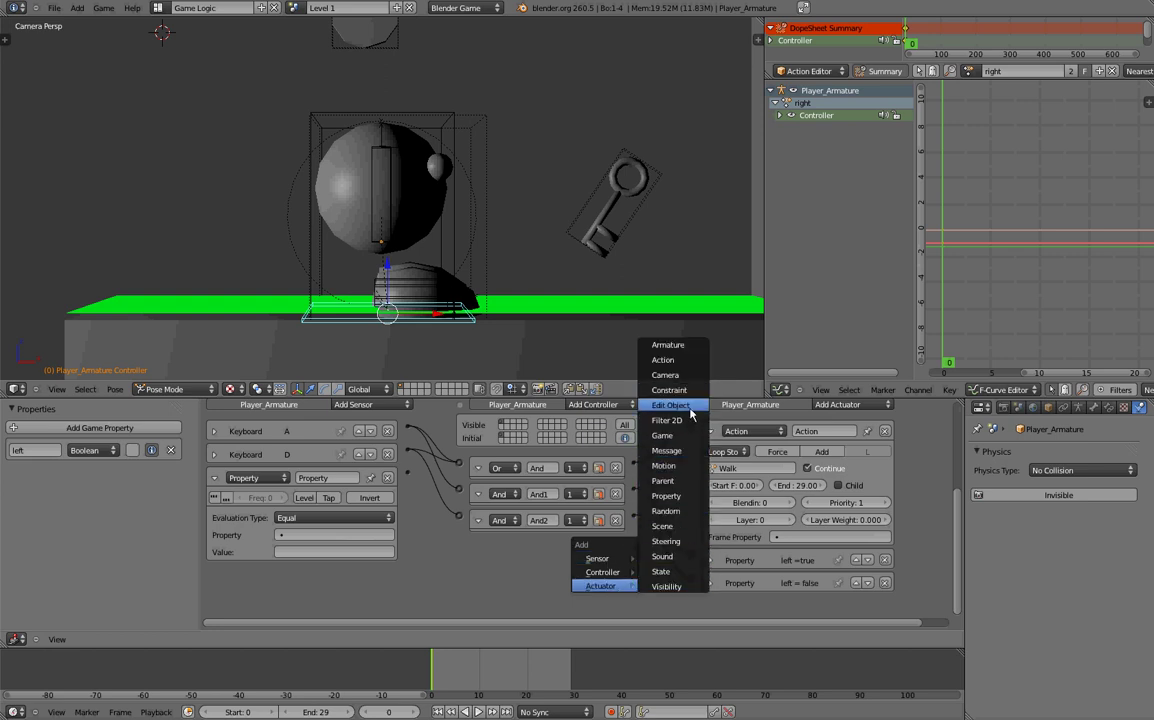
{"action": "left_click", "coordinate": [662, 360]}
{"action": "key", "text": "shift+a"}
{"action": "mouse_move", "coordinate": [590, 527]}
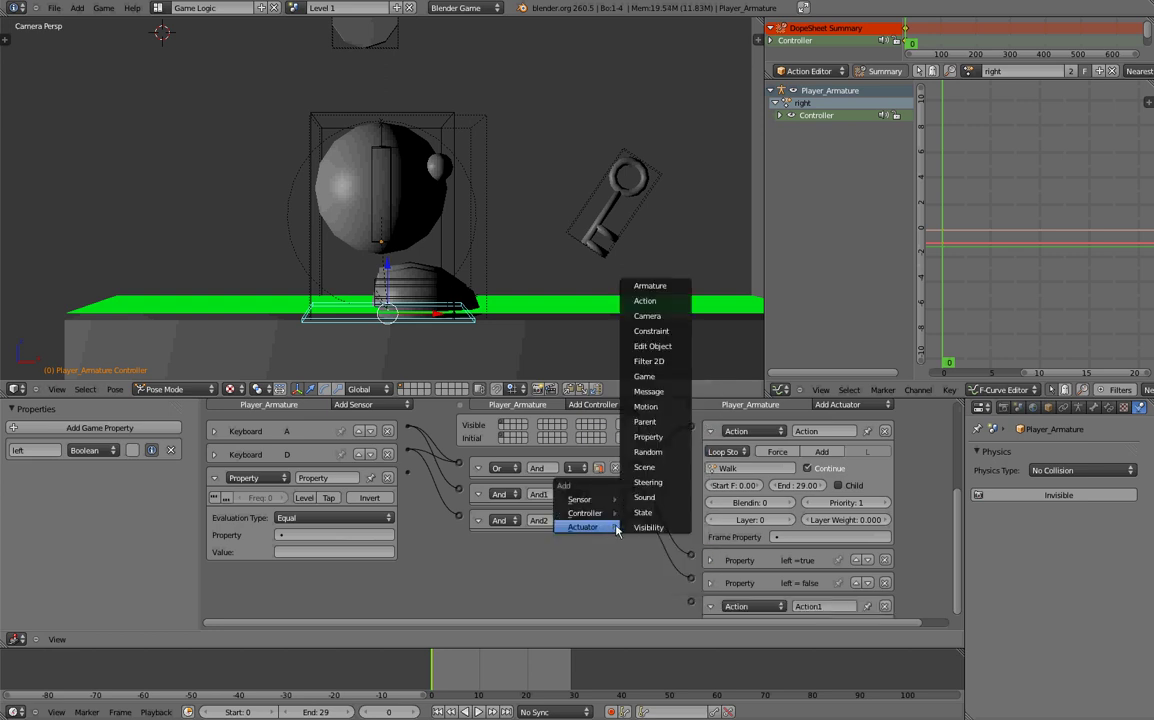
{"action": "left_click", "coordinate": [658, 301]}
Step: Name the first new Action actuator left, assign it the left action, and set its end frame to 10 and priority to 1
{"action": "middle_click_drag", "start_coordinate": [655, 585], "coordinate": [440, 465]}
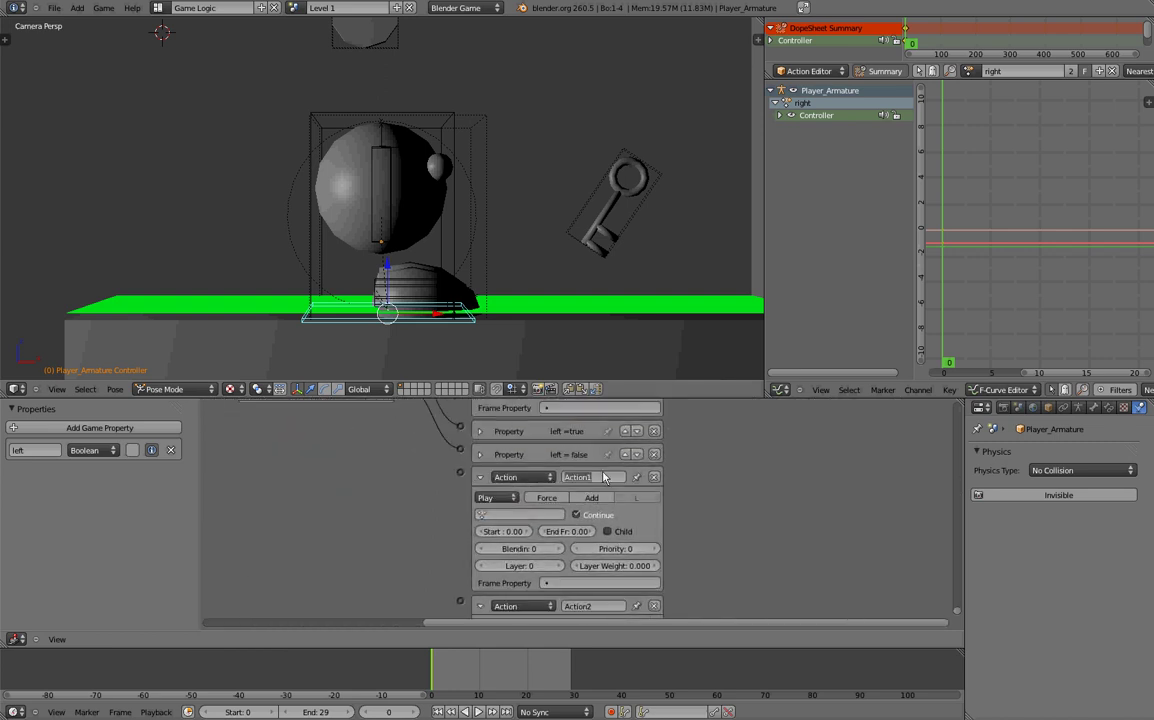
{"action": "left_click", "coordinate": [590, 477]}
{"action": "type", "text": "left"}
{"action": "key", "text": "Return"}
{"action": "left_click", "coordinate": [520, 514]}
{"action": "left_click", "coordinate": [511, 568]}
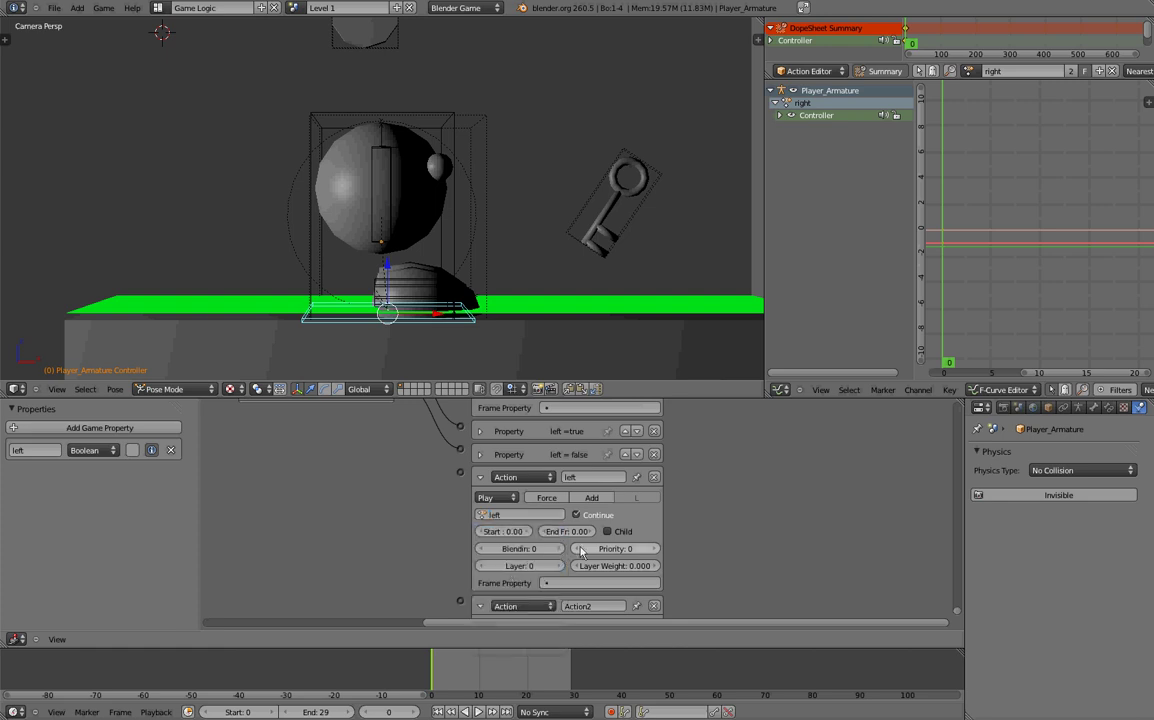
{"action": "left_click", "coordinate": [569, 532]}
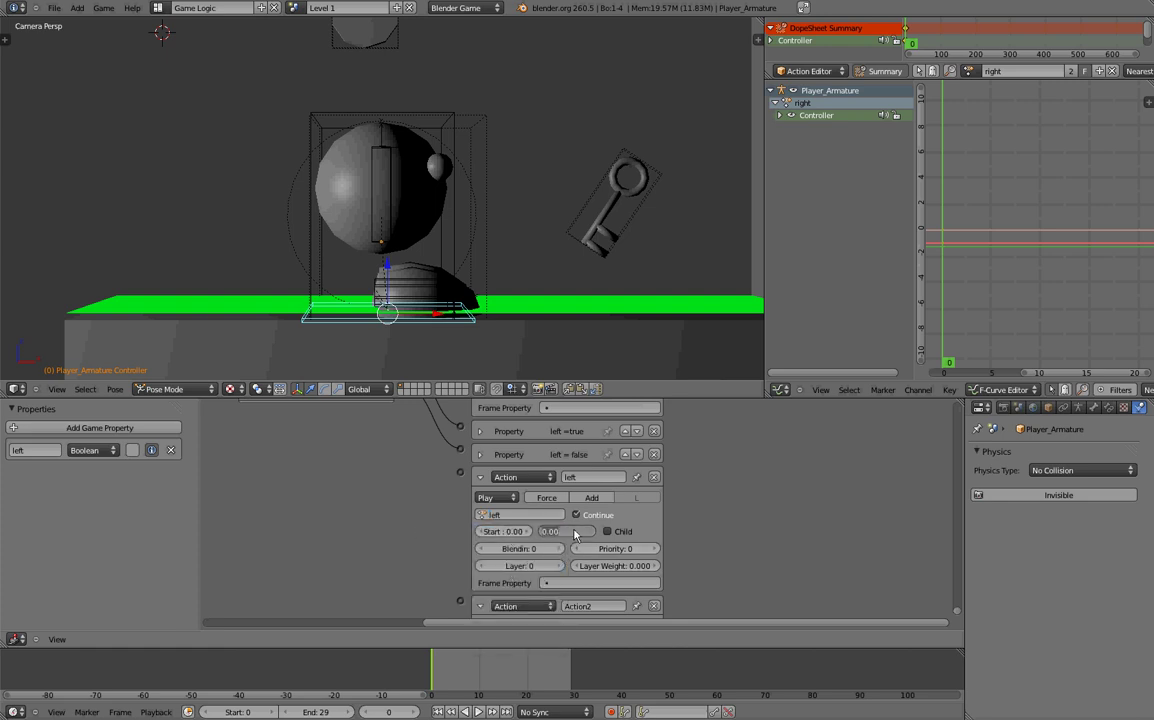
{"action": "type", "text": "10"}
{"action": "key", "text": "Return"}
{"action": "left_click", "coordinate": [652, 550]}
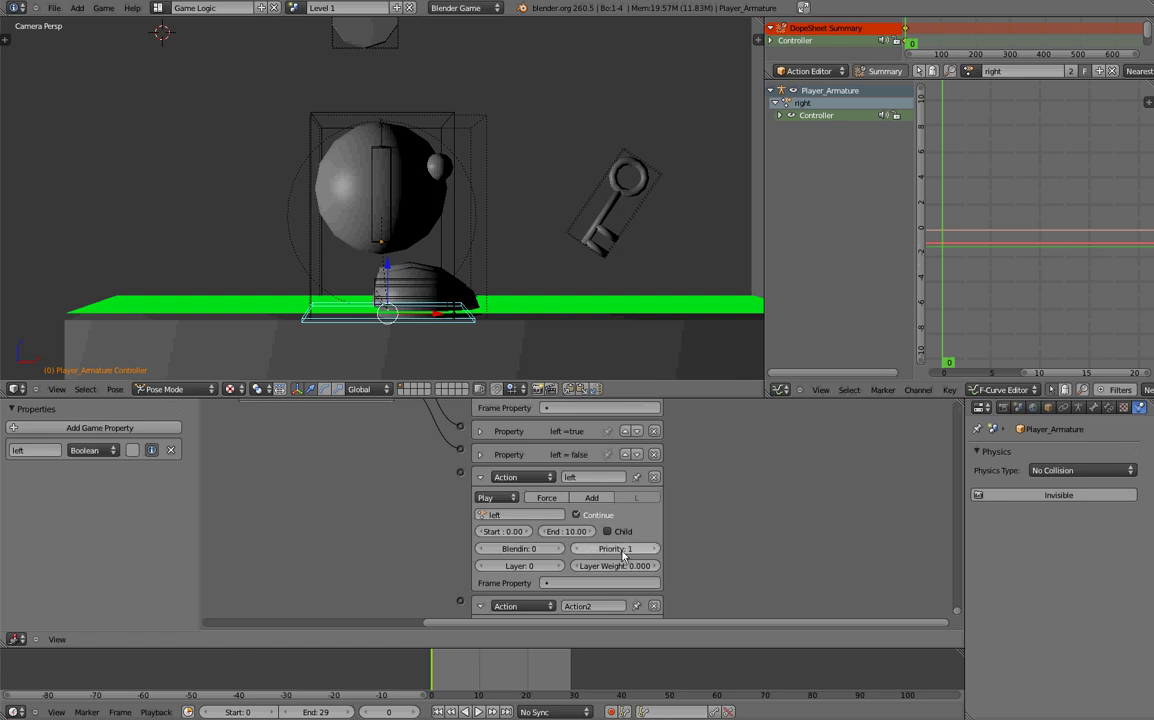
Step: Link Player_Armature's Property sensor to the left Action actuator through a new And controller
{"action": "middle_click_drag", "start_coordinate": [670, 515], "coordinate": [848, 594]}
{"action": "left_click_drag", "start_coordinate": [346, 422], "coordinate": [630, 556]}
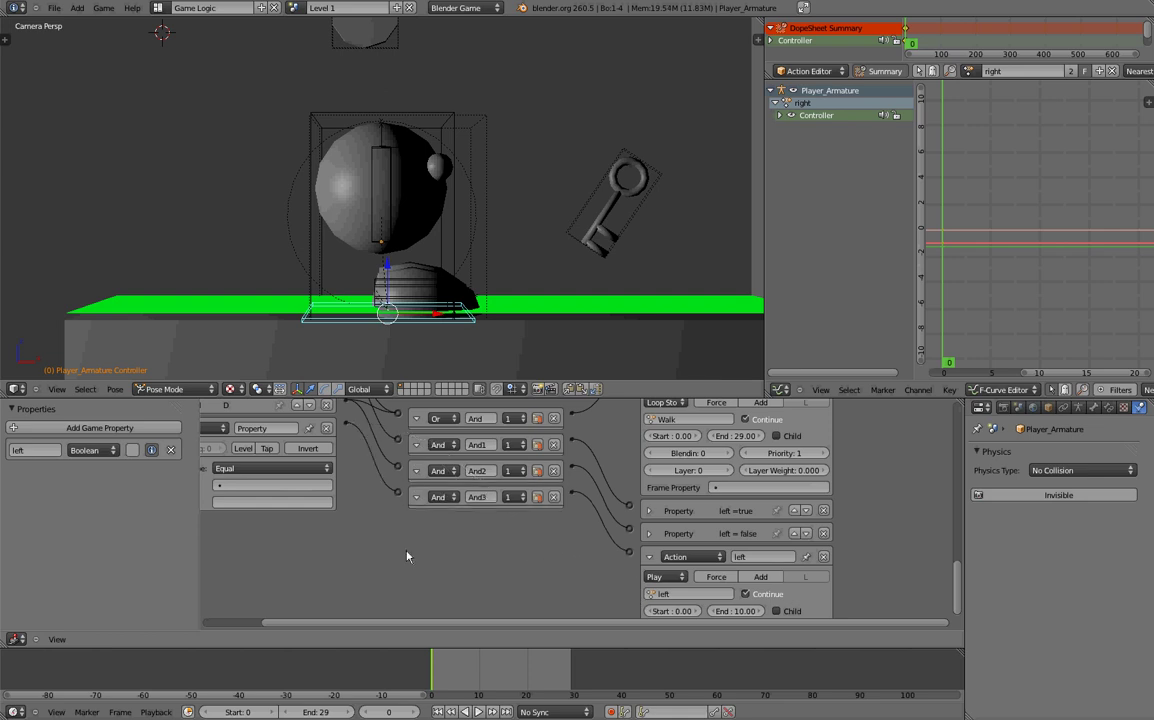
{"action": "middle_click_drag", "start_coordinate": [404, 554], "coordinate": [567, 590]}
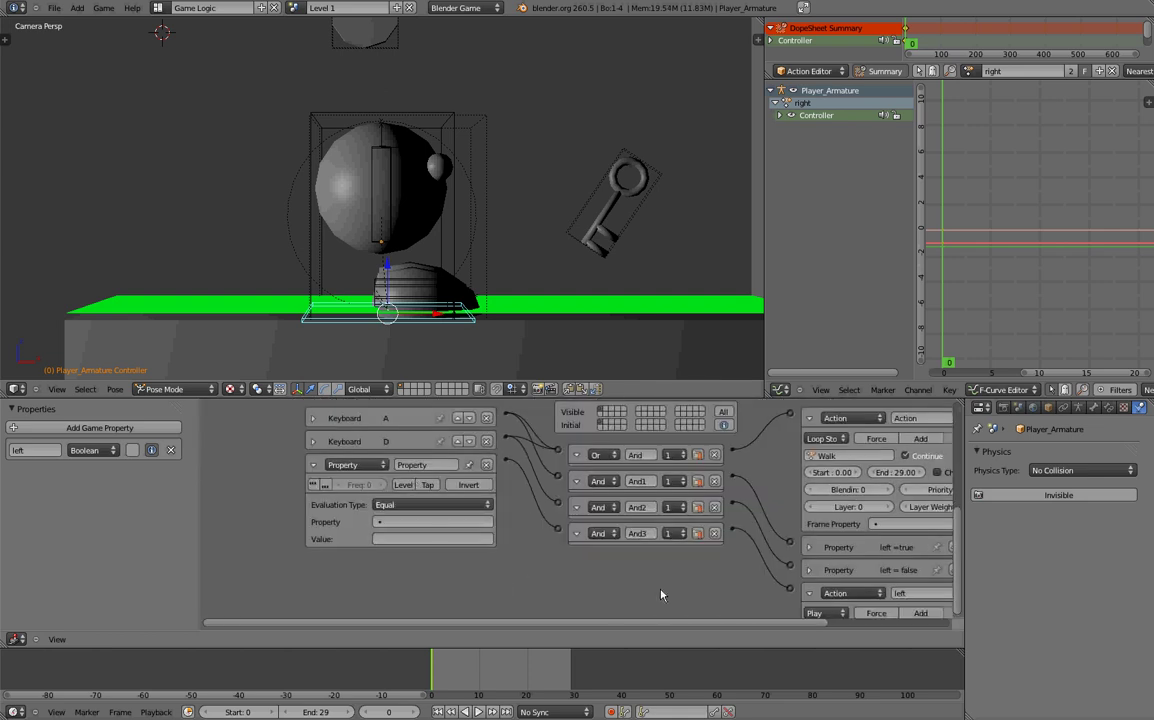
{"action": "middle_click_drag", "start_coordinate": [662, 598], "coordinate": [422, 514]}
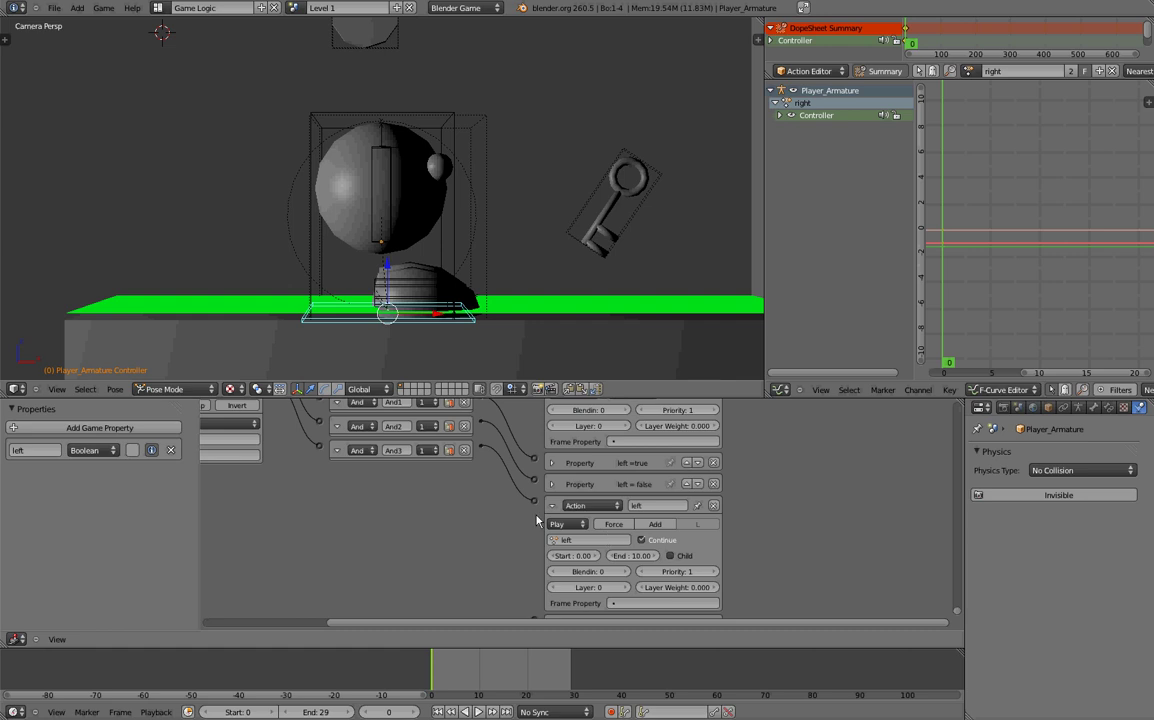
Step: Set Player_Armature's Property sensor to check that the left property equals true
{"action": "middle_click_drag", "start_coordinate": [318, 484], "coordinate": [560, 550]}
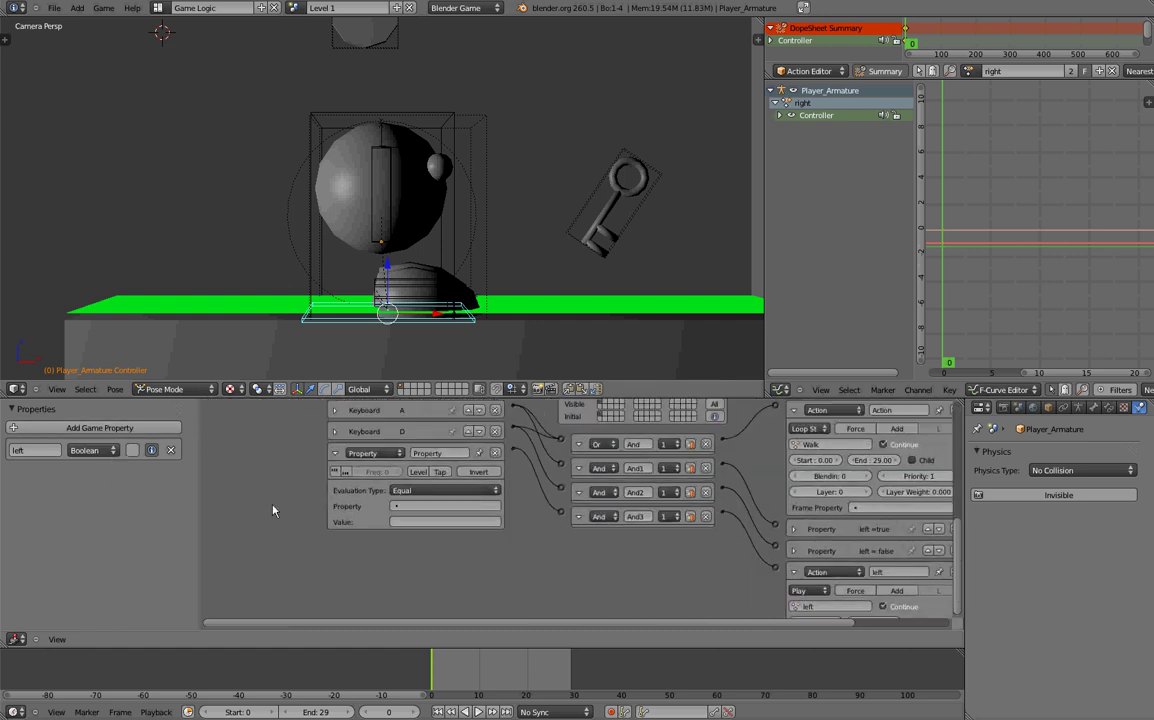
{"action": "scroll", "coordinate": [404, 547], "scroll_direction": "up", "scroll_amount": 3}
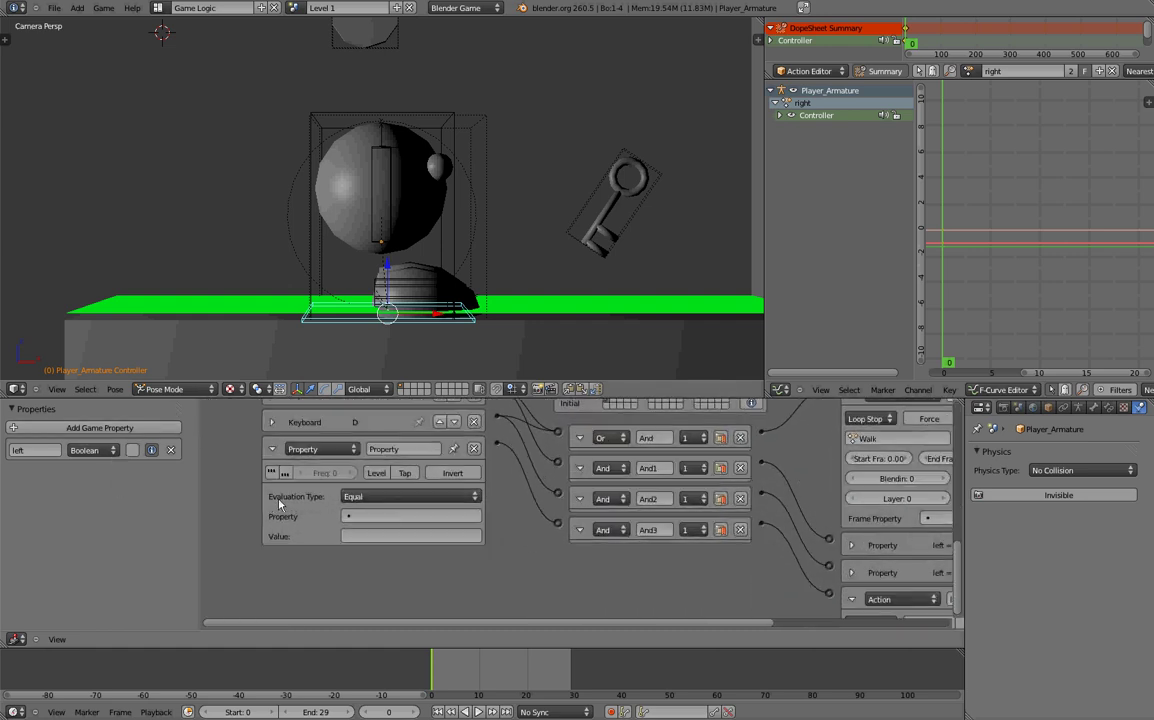
{"action": "left_click", "coordinate": [385, 516]}
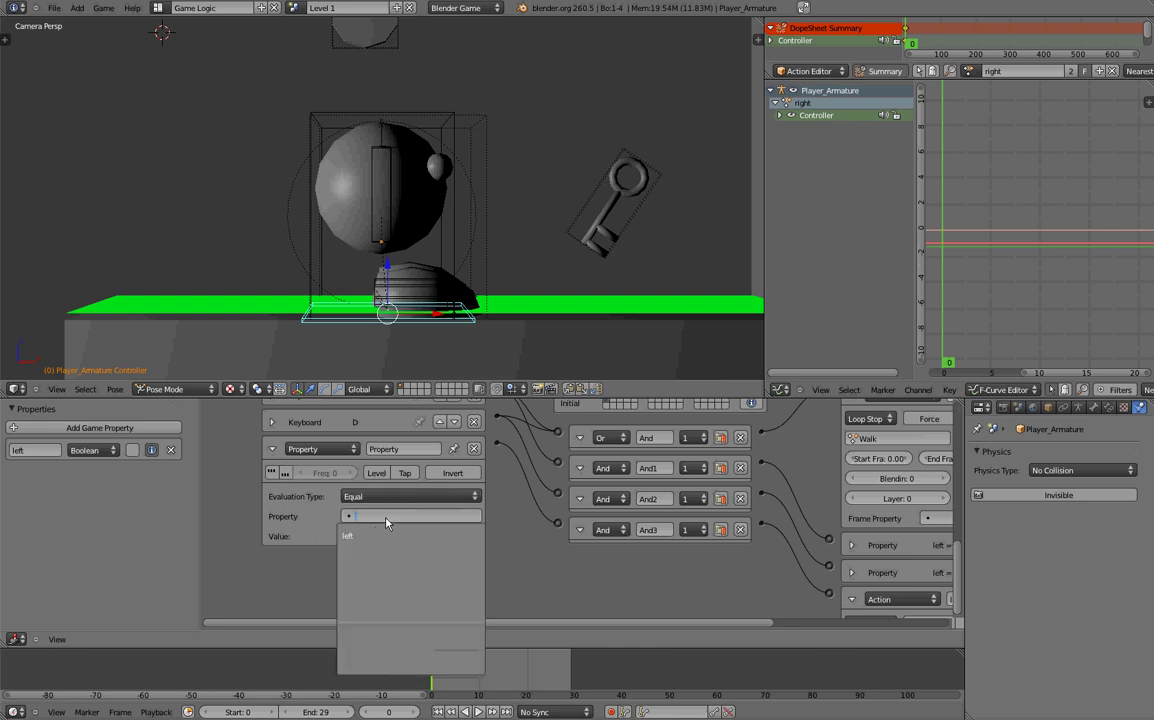
{"action": "left_click", "coordinate": [371, 537]}
{"action": "left_click", "coordinate": [380, 537]}
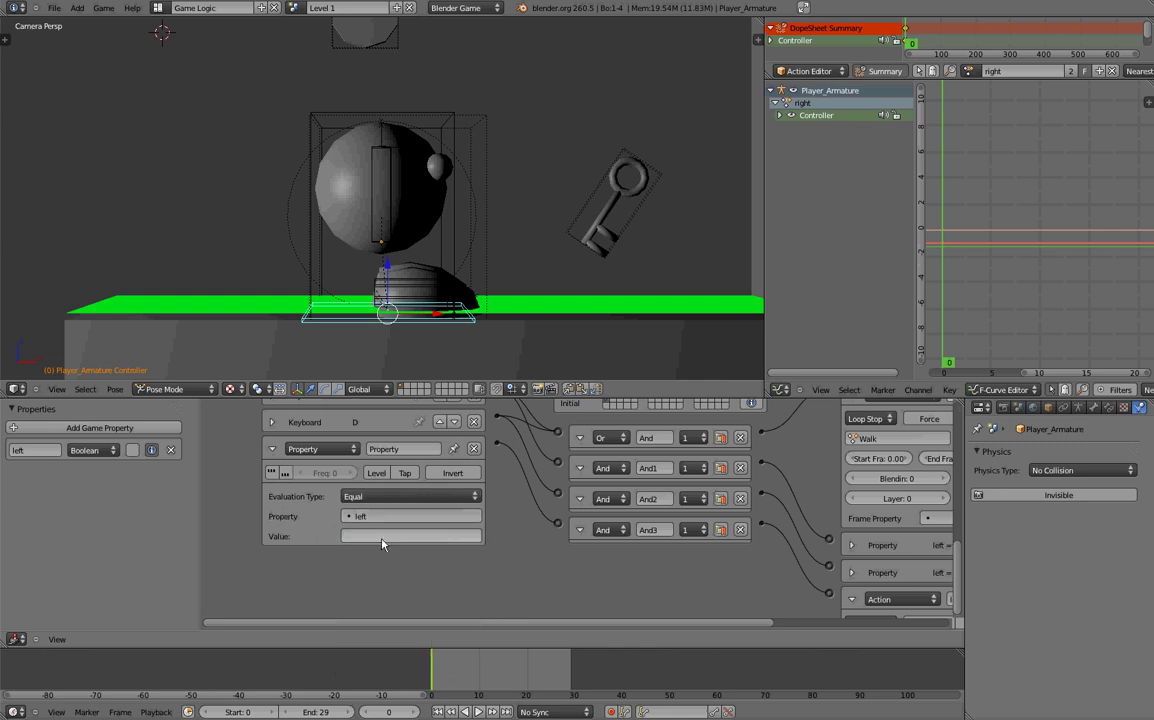
{"action": "type", "text": "true"}
{"action": "key", "text": "Return"}
Step: Name the second new Action actuator right, assign it the right action, and set its end frame to 10 and priority to 1
{"action": "middle_click_drag", "start_coordinate": [562, 558], "coordinate": [405, 530]}
{"action": "scroll", "coordinate": [572, 569], "scroll_direction": "down", "scroll_amount": 2}
{"action": "middle_click_drag", "start_coordinate": [616, 600], "coordinate": [578, 508]}
{"action": "middle_click_drag", "start_coordinate": [443, 461], "coordinate": [536, 586]}
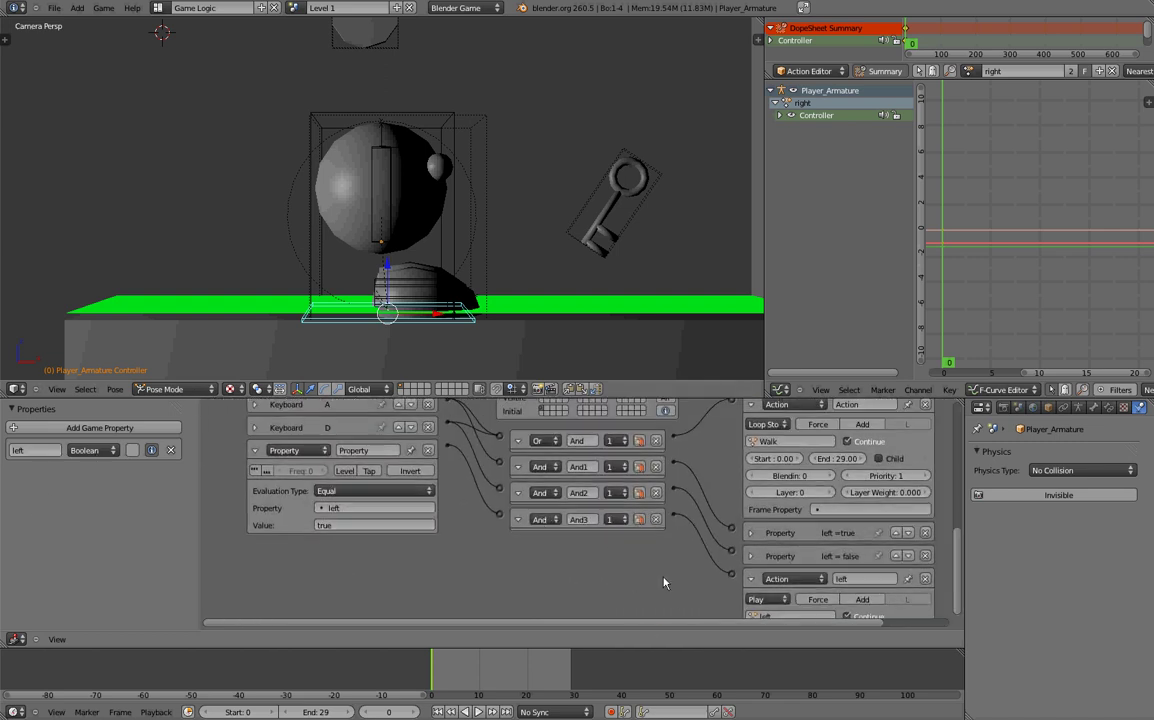
{"action": "middle_click_drag", "start_coordinate": [665, 584], "coordinate": [478, 624]}
{"action": "scroll", "coordinate": [656, 505], "scroll_direction": "up", "scroll_amount": 1}
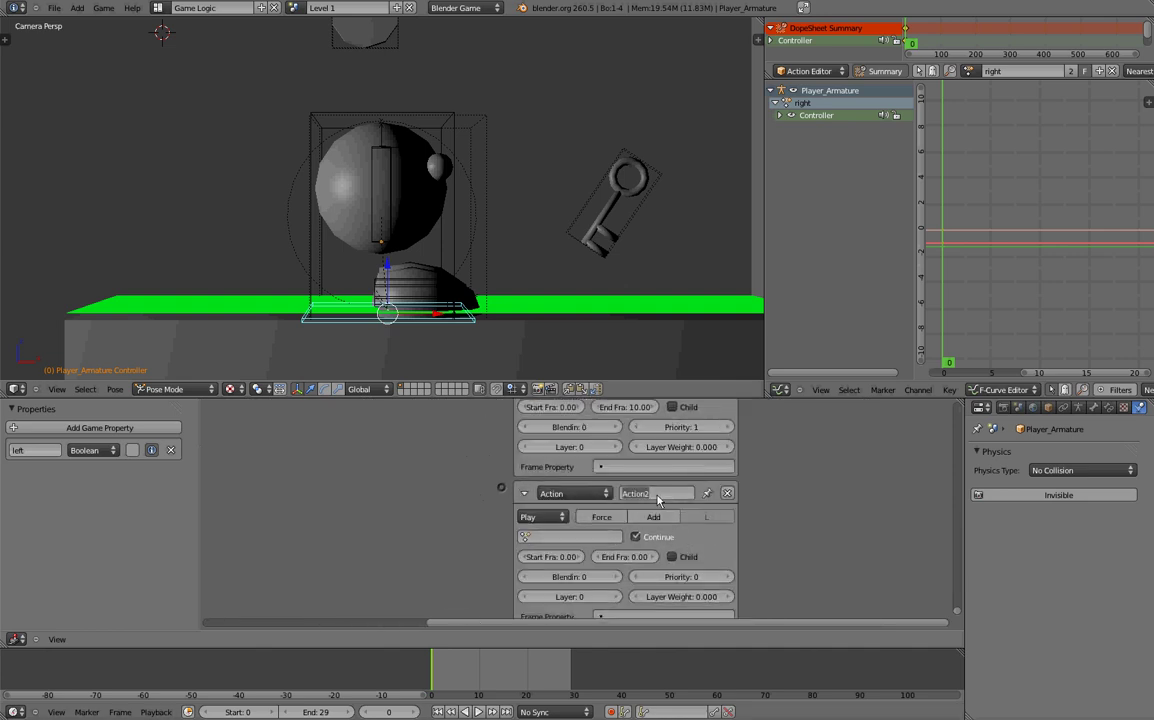
{"action": "left_click", "coordinate": [560, 537]}
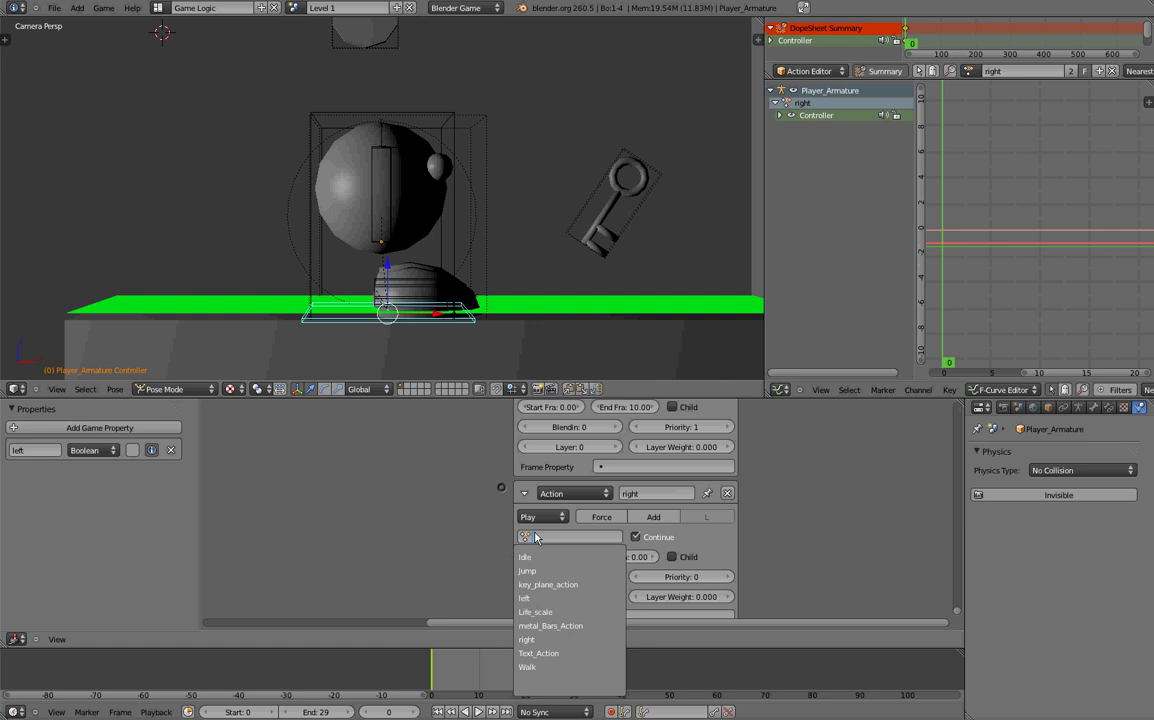
{"action": "left_click", "coordinate": [561, 641]}
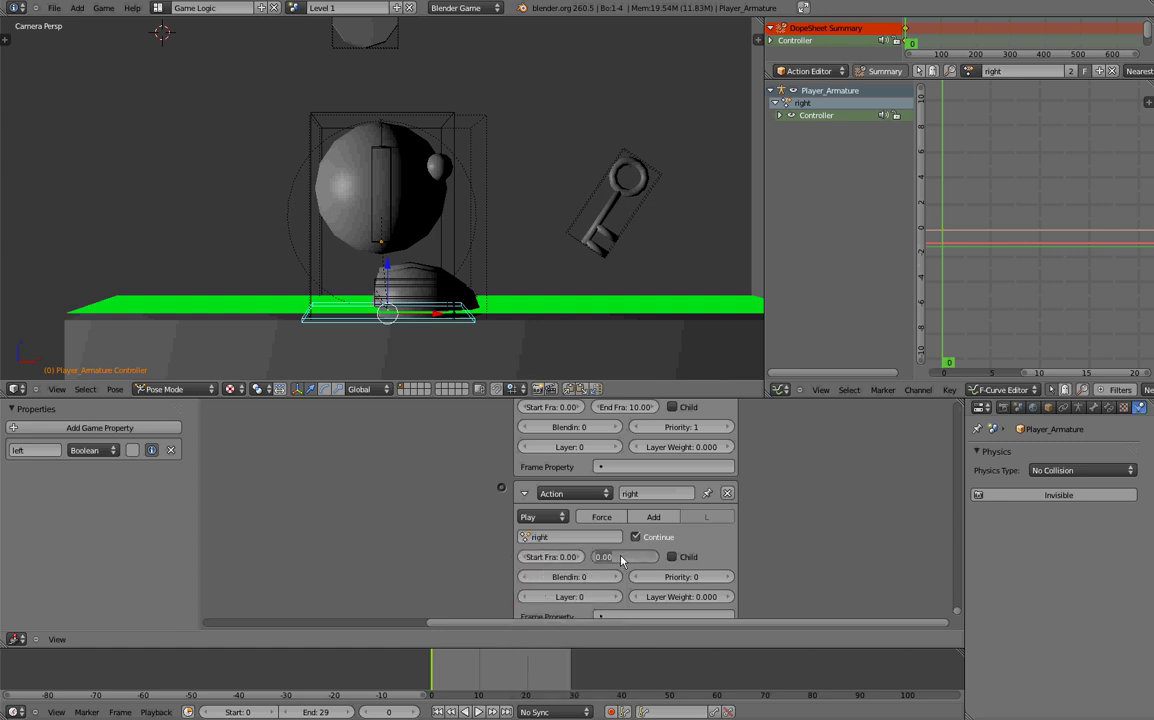
{"action": "type", "text": "10"}
{"action": "key", "text": "Return"}
{"action": "left_click", "coordinate": [729, 577]}
{"action": "scroll", "coordinate": [801, 494], "scroll_direction": "down", "scroll_amount": 5}
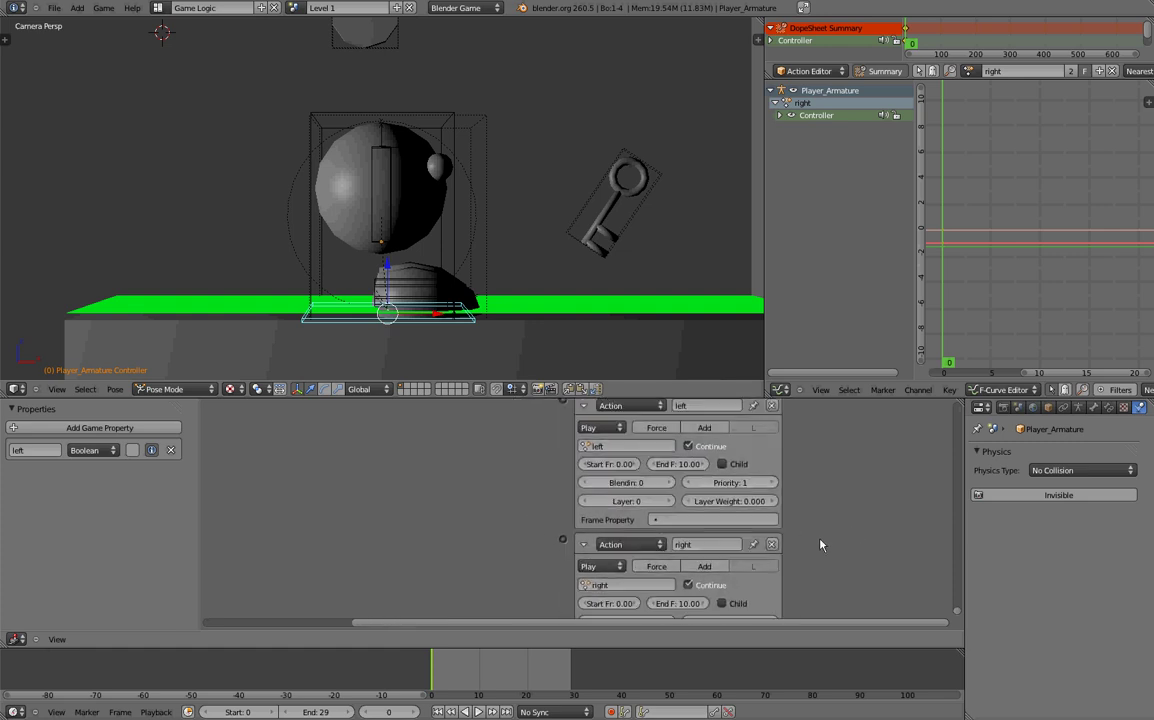
Step: Name the armature's property sensor "left = true"
{"action": "middle_click_drag", "start_coordinate": [785, 491], "coordinate": [851, 548]}
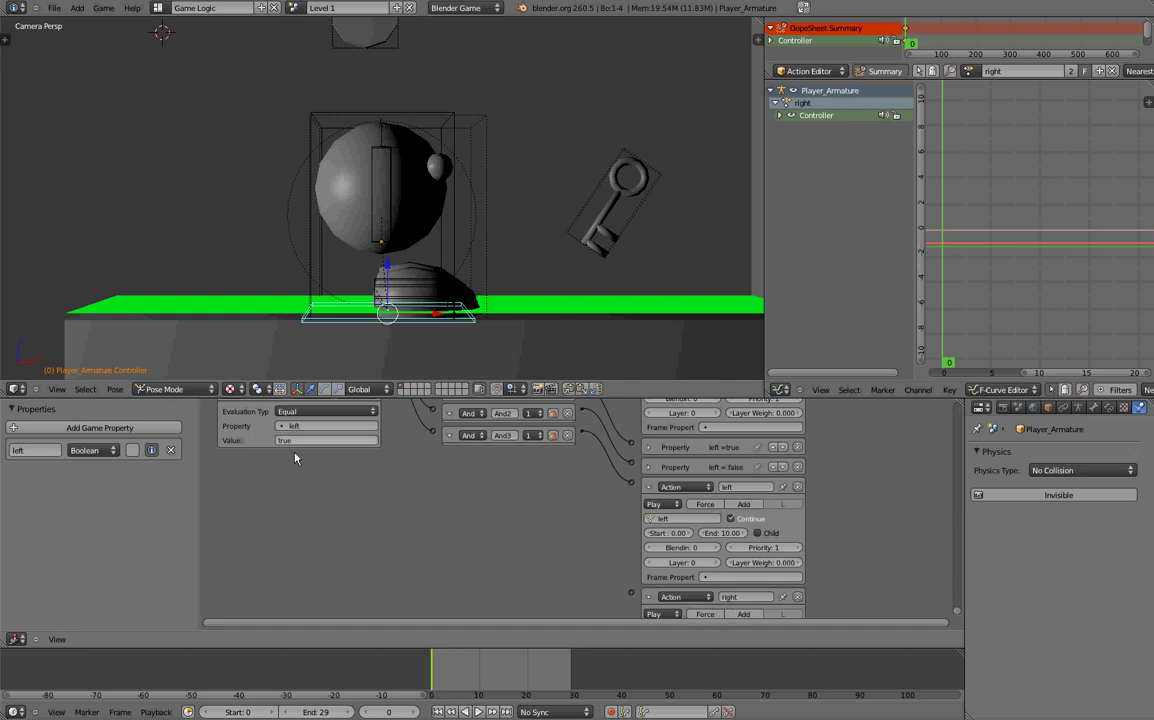
{"action": "middle_click_drag", "start_coordinate": [338, 553], "coordinate": [309, 622]}
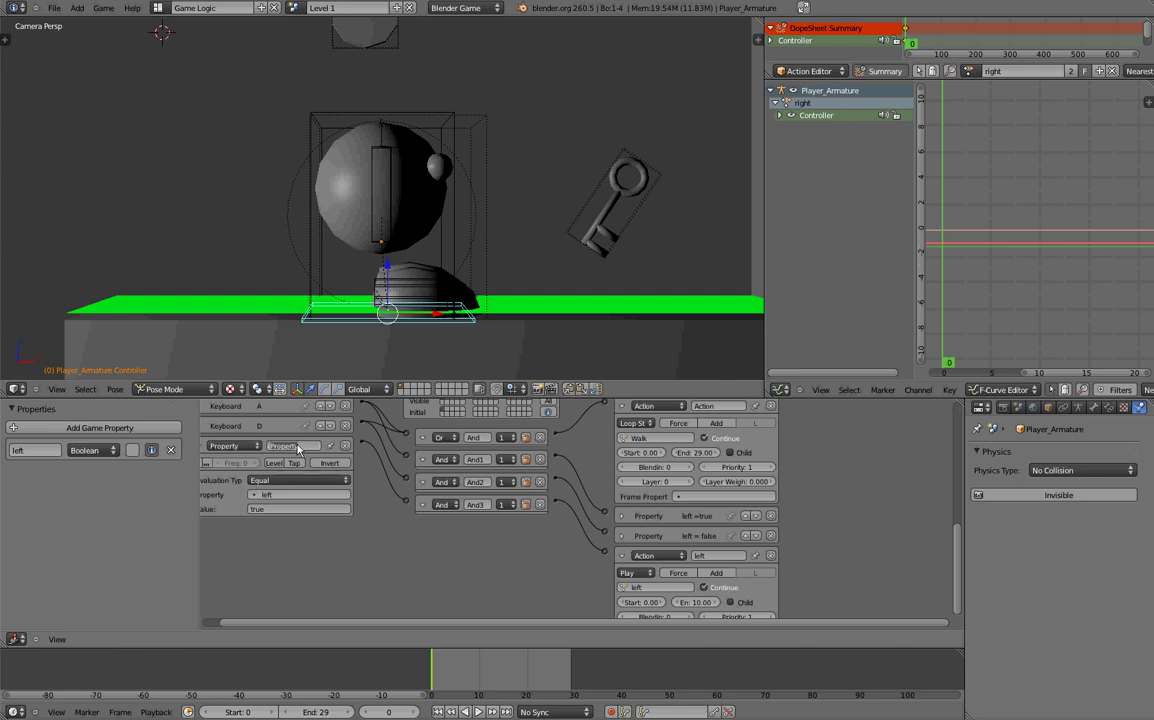
{"action": "left_click", "coordinate": [297, 449]}
{"action": "type", "text": "left = true"}
{"action": "middle_click_drag", "start_coordinate": [351, 548], "coordinate": [419, 542]}
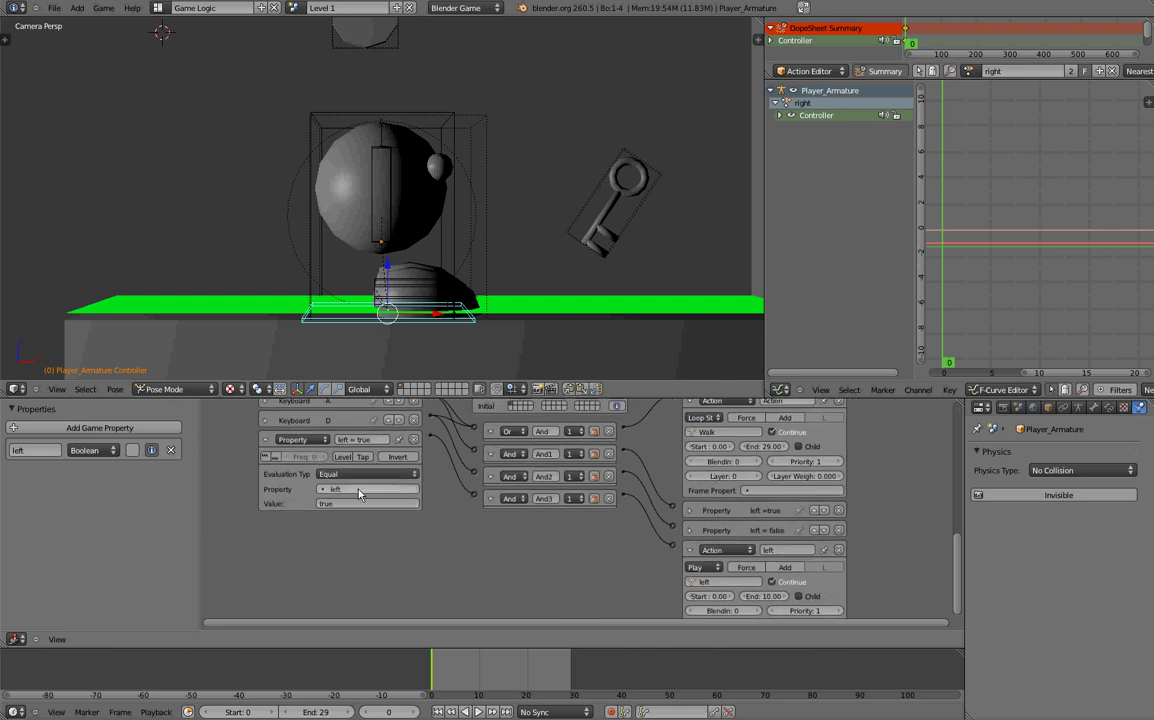
Step: Add a Nand controller to the Player_Armature logic
{"action": "middle_click_drag", "start_coordinate": [540, 546], "coordinate": [514, 578]}
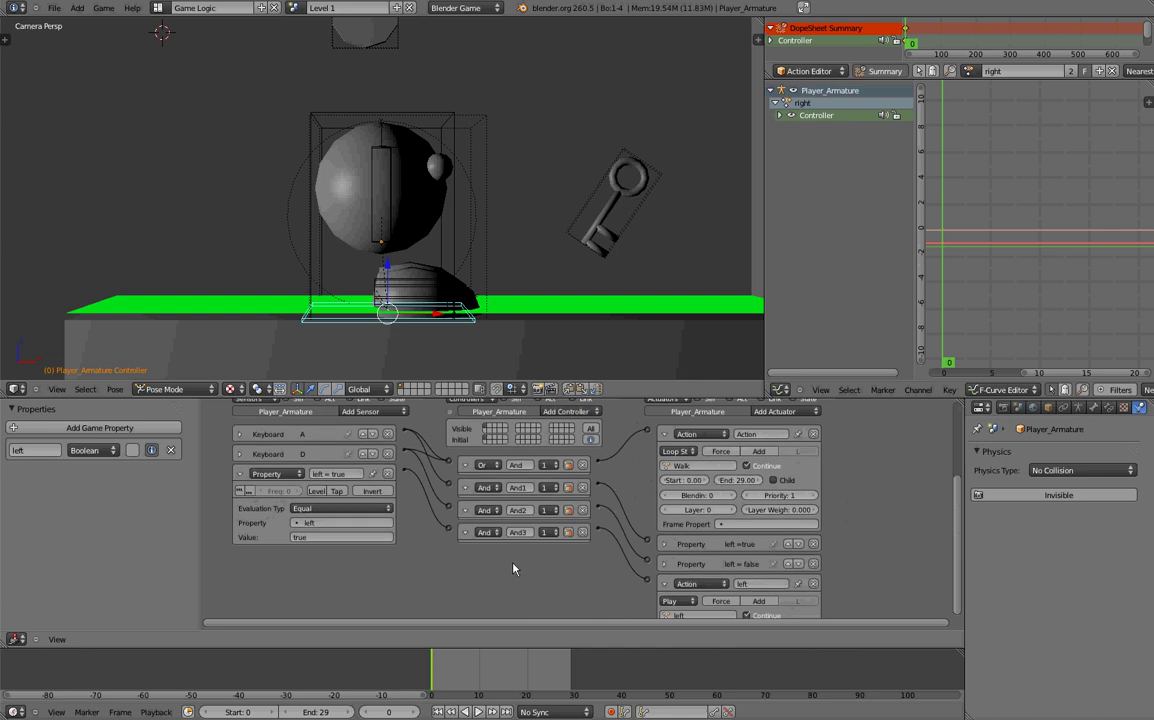
{"action": "left_click", "coordinate": [570, 411]}
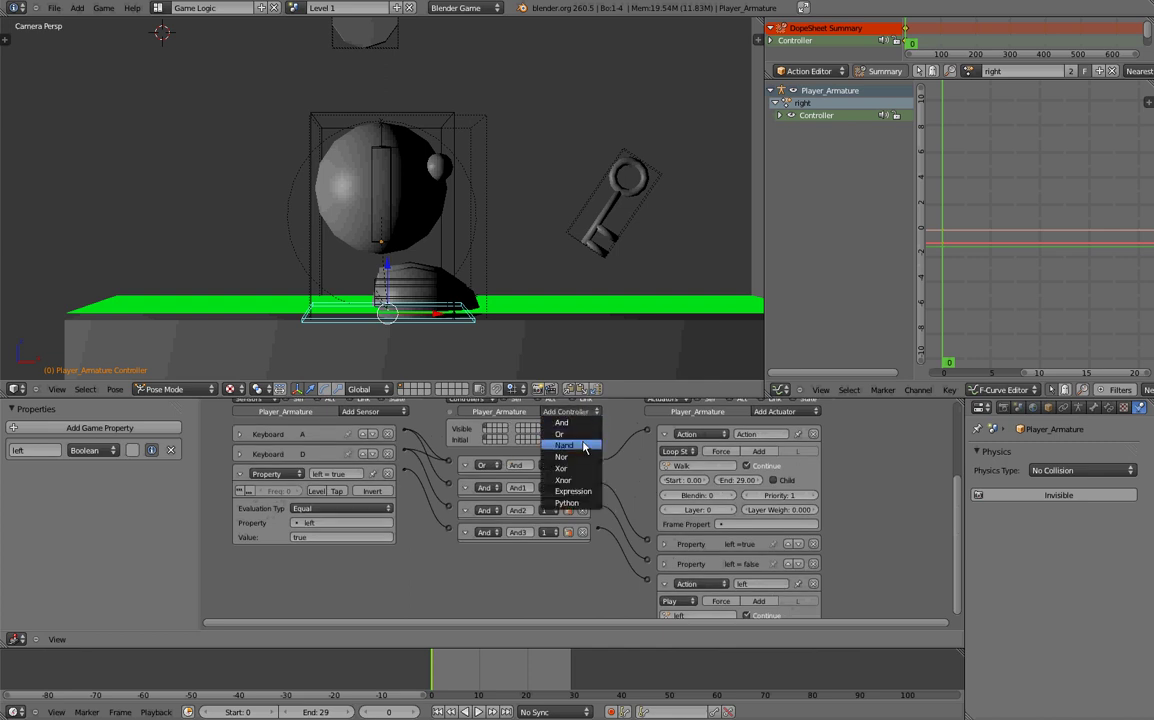
{"action": "left_click", "coordinate": [564, 445]}
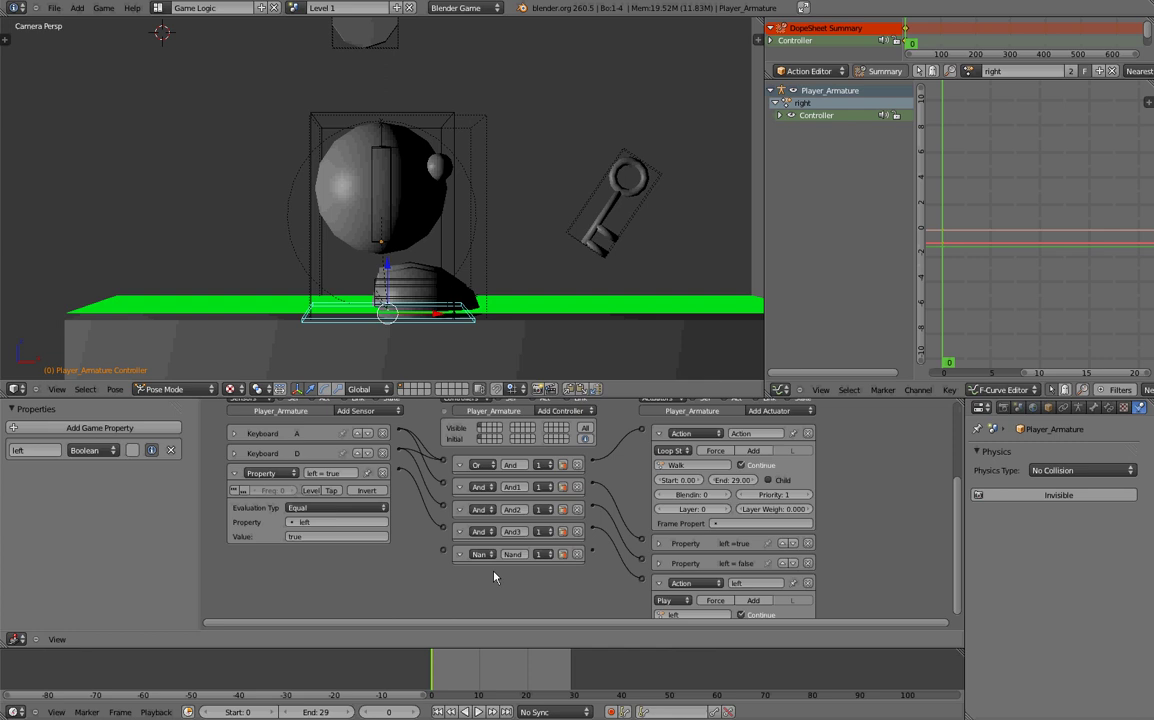
{"action": "scroll", "coordinate": [493, 577], "scroll_direction": "up", "scroll_amount": 3}
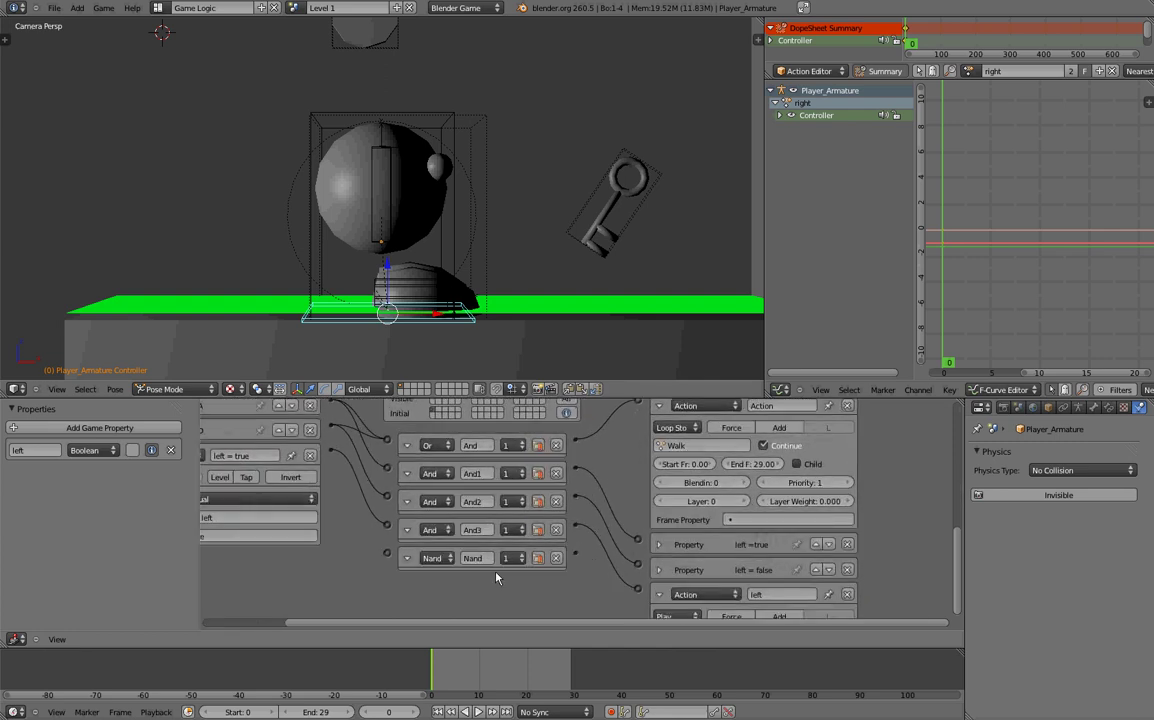
Step: Switch to the browser's Wikipedia Logic gate article, examine the NAND truth table, and return to Blender
{"action": "key", "text": "alt+F11"}
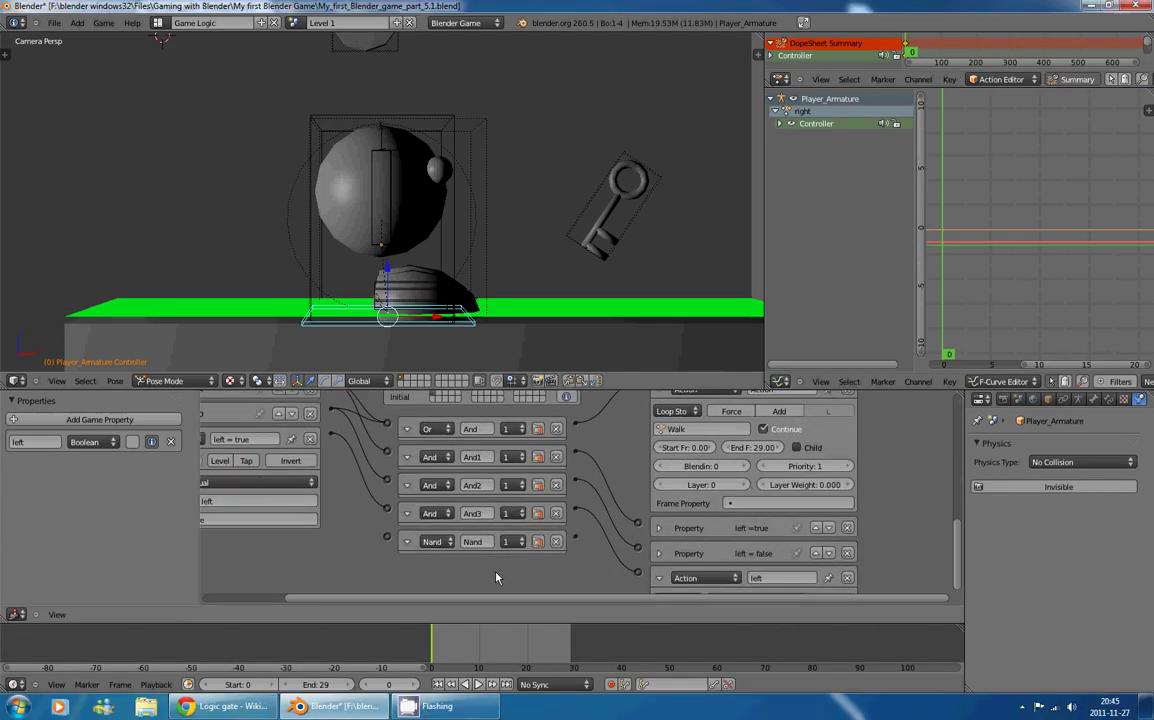
{"action": "left_click", "coordinate": [225, 706]}
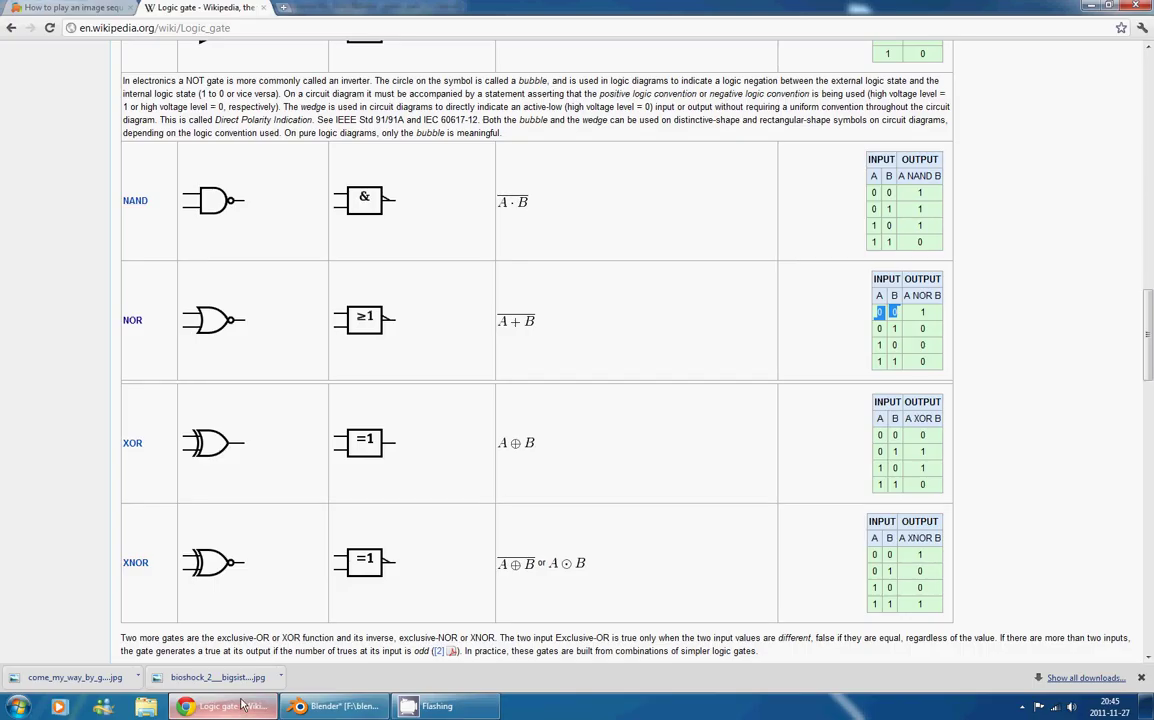
{"action": "scroll", "coordinate": [150, 170], "scroll_direction": "up", "scroll_amount": 10}
{"action": "scroll", "coordinate": [148, 195], "scroll_direction": "up", "scroll_amount": 10}
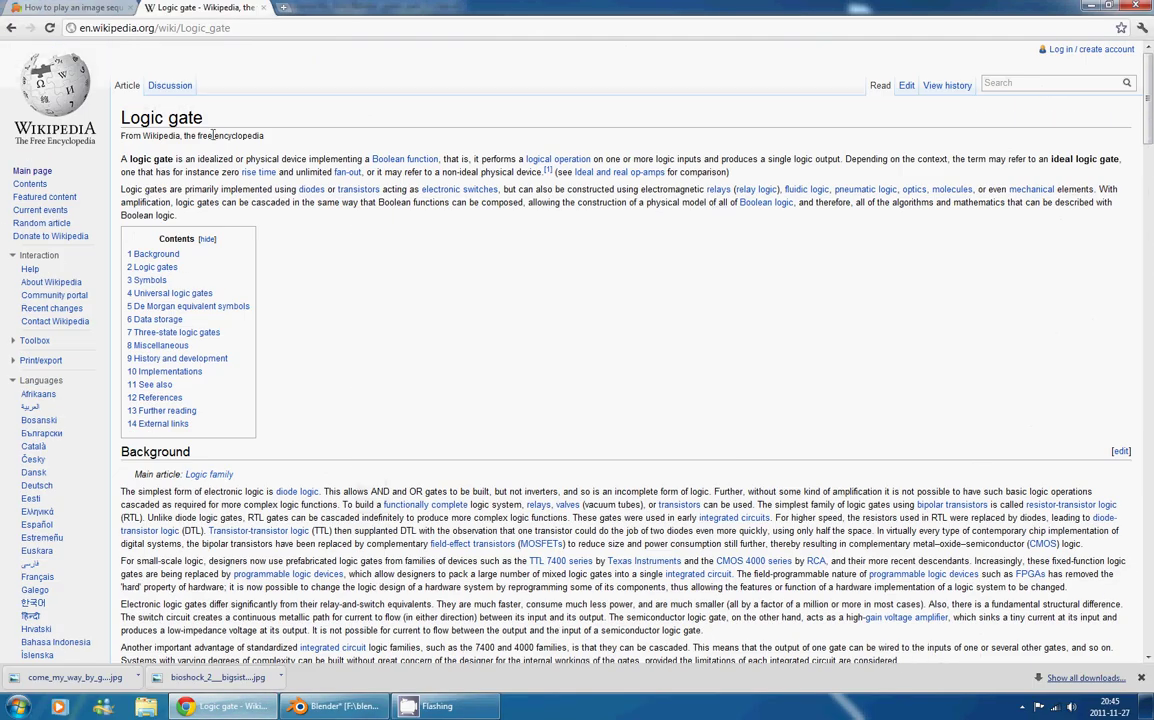
{"action": "scroll", "coordinate": [225, 155], "scroll_direction": "down", "scroll_amount": 15}
{"action": "scroll", "coordinate": [260, 190], "scroll_direction": "down", "scroll_amount": 5}
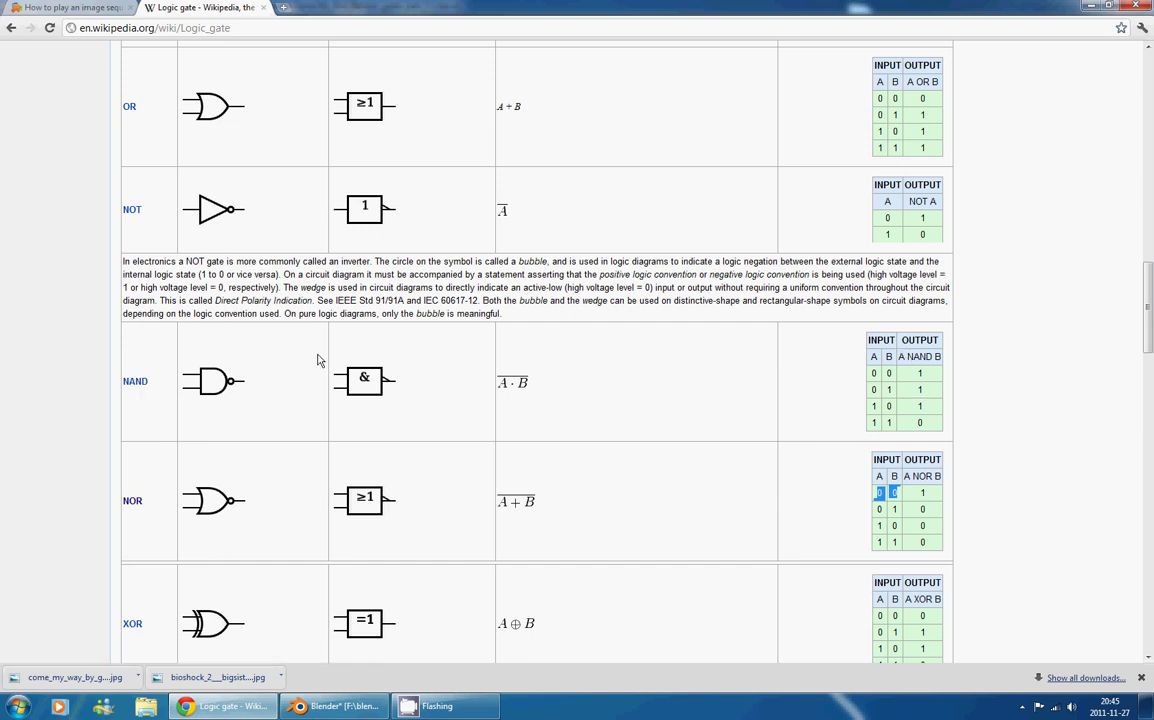
{"action": "left_click_drag", "start_coordinate": [935, 376], "coordinate": [932, 407]}
{"action": "left_click", "coordinate": [919, 386]}
{"action": "left_click_drag", "start_coordinate": [894, 391], "coordinate": [870, 405]}
{"action": "left_click", "coordinate": [335, 706]}
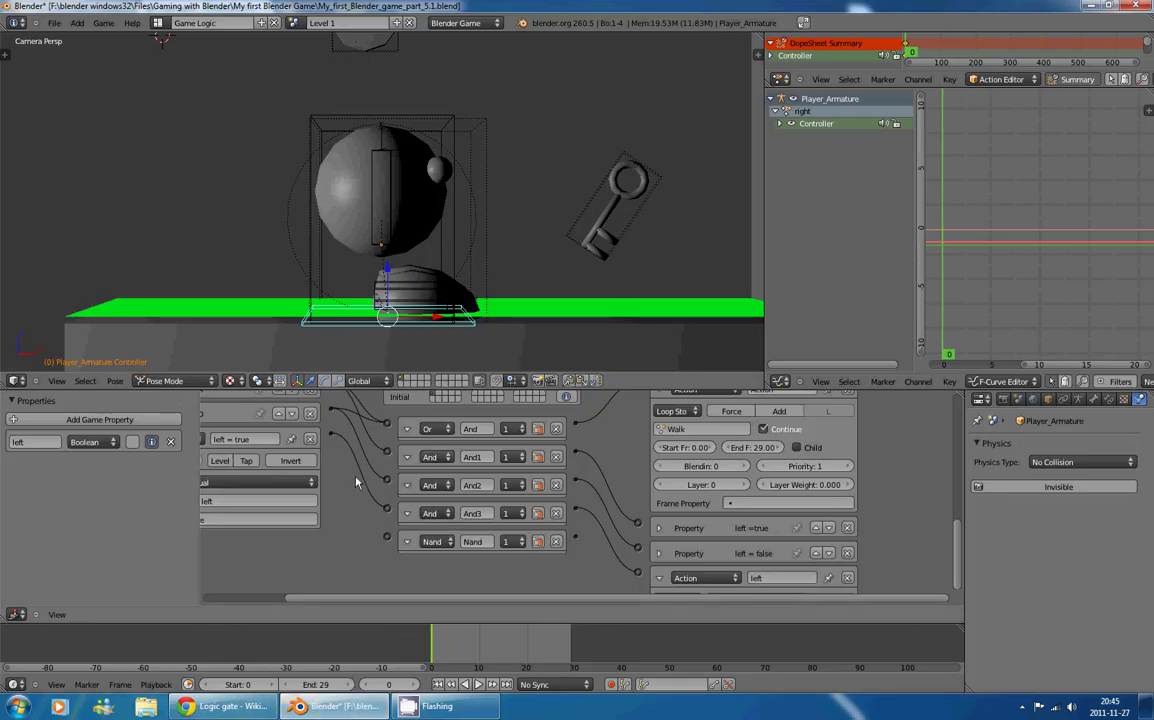
Step: Link the "left = true" property sensor to the Nand controller and the Nand controller to the "right" action actuator
{"action": "middle_click_drag", "start_coordinate": [355, 483], "coordinate": [463, 489]}
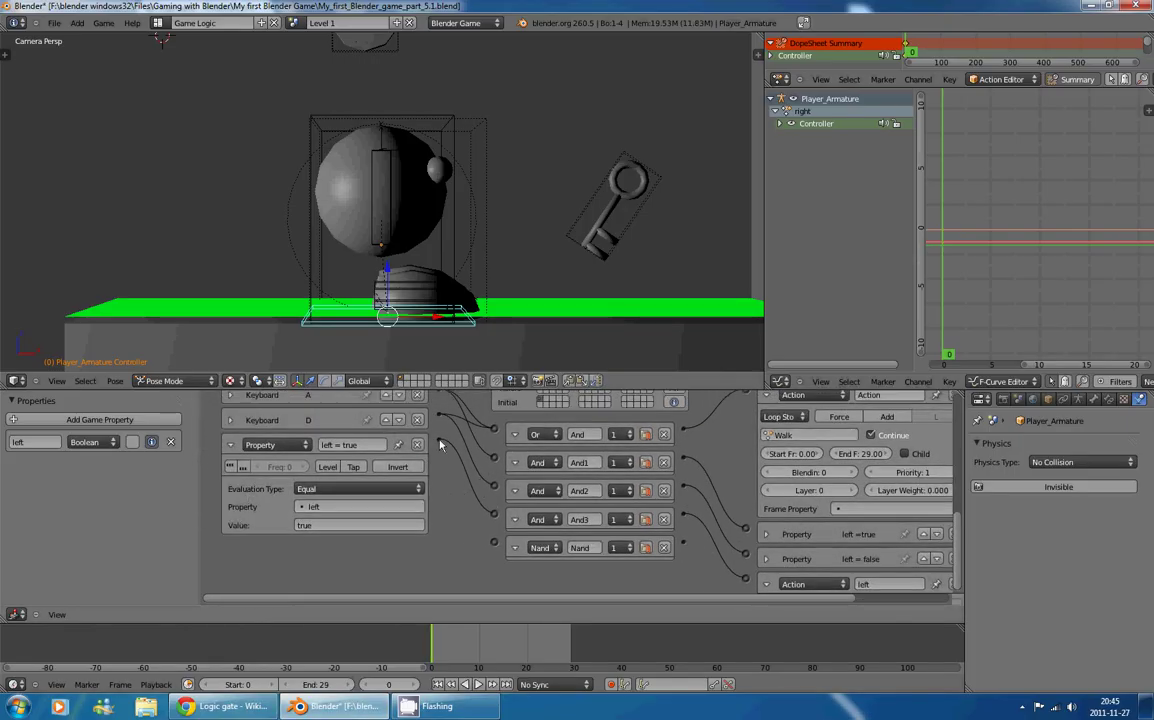
{"action": "middle_click_drag", "start_coordinate": [452, 556], "coordinate": [385, 539]}
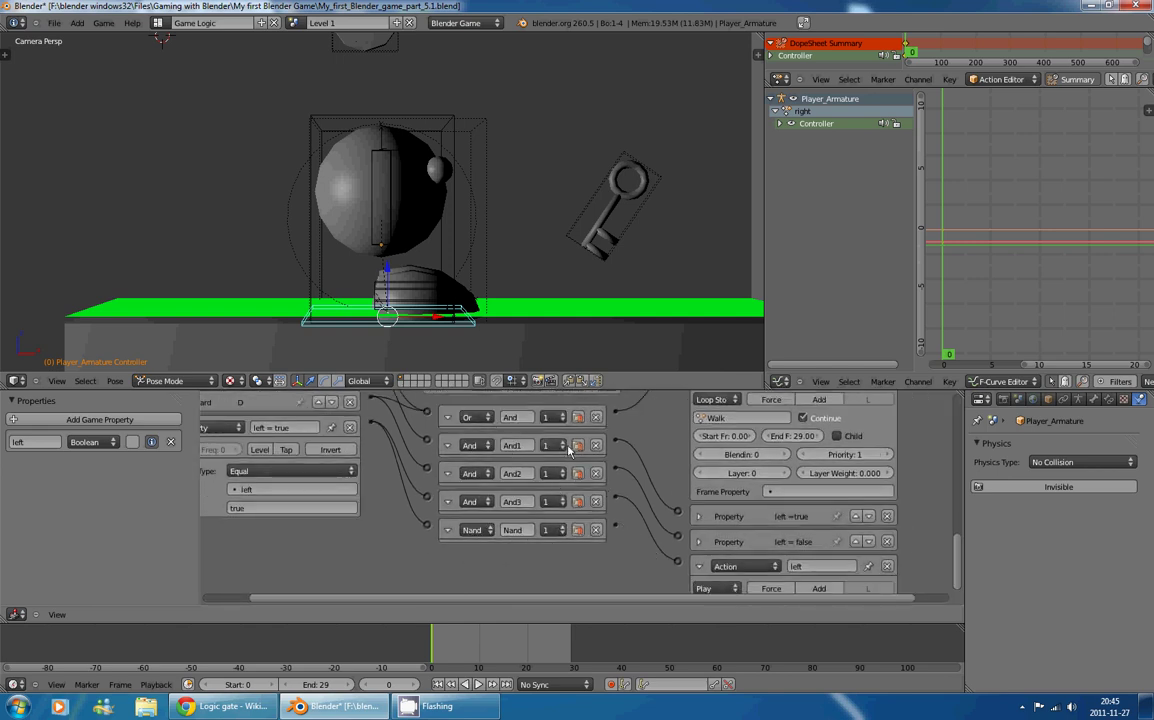
{"action": "middle_click_drag", "start_coordinate": [647, 561], "coordinate": [497, 421]}
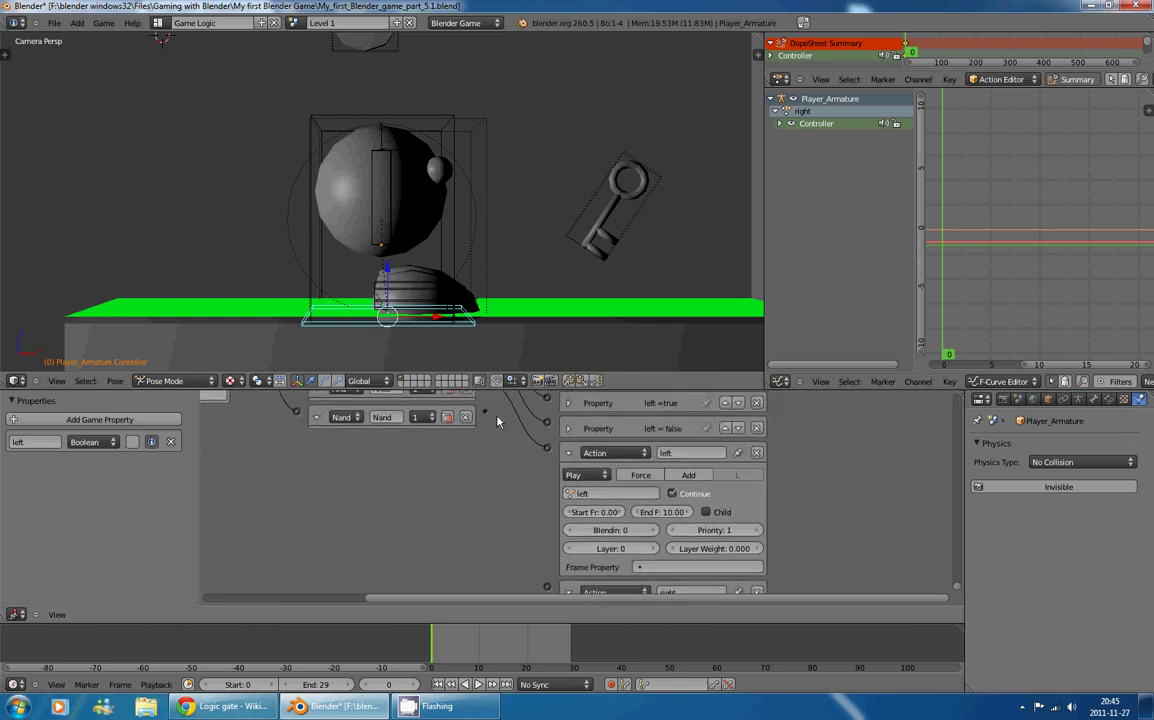
{"action": "left_click_drag", "start_coordinate": [486, 413], "coordinate": [548, 588]}
Step: Collapse the "left" and "right" action actuators and the "left = true" property sensor
{"action": "left_click", "coordinate": [568, 452]}
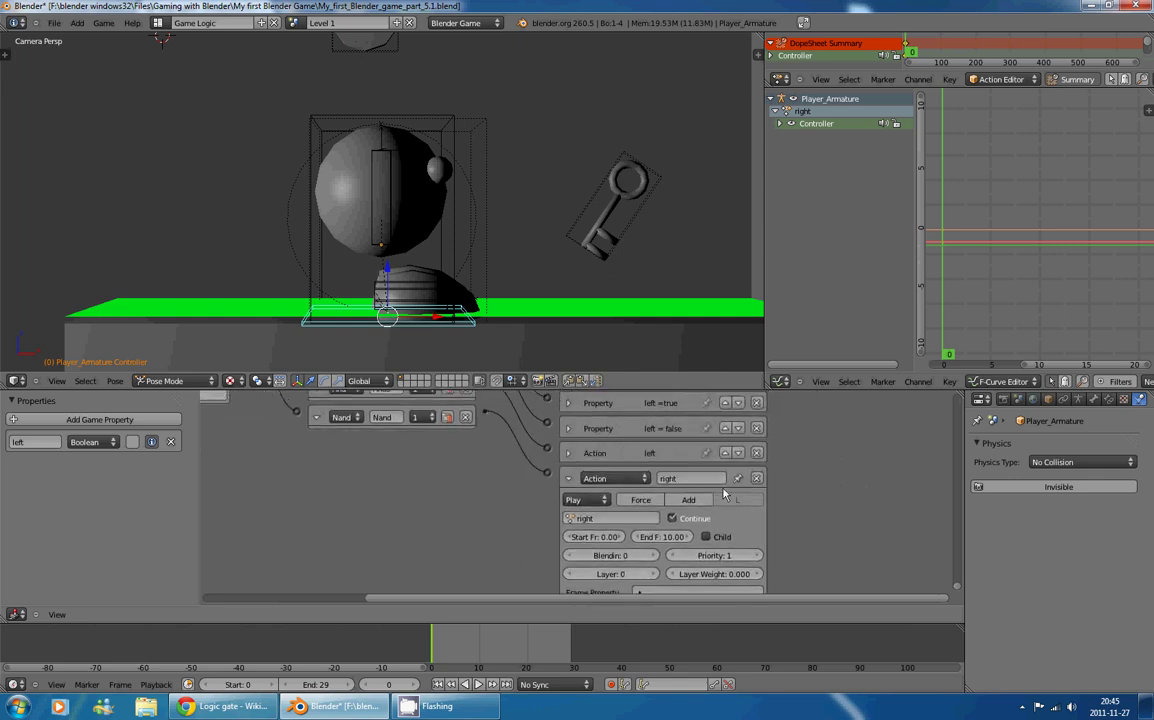
{"action": "left_click", "coordinate": [568, 478]}
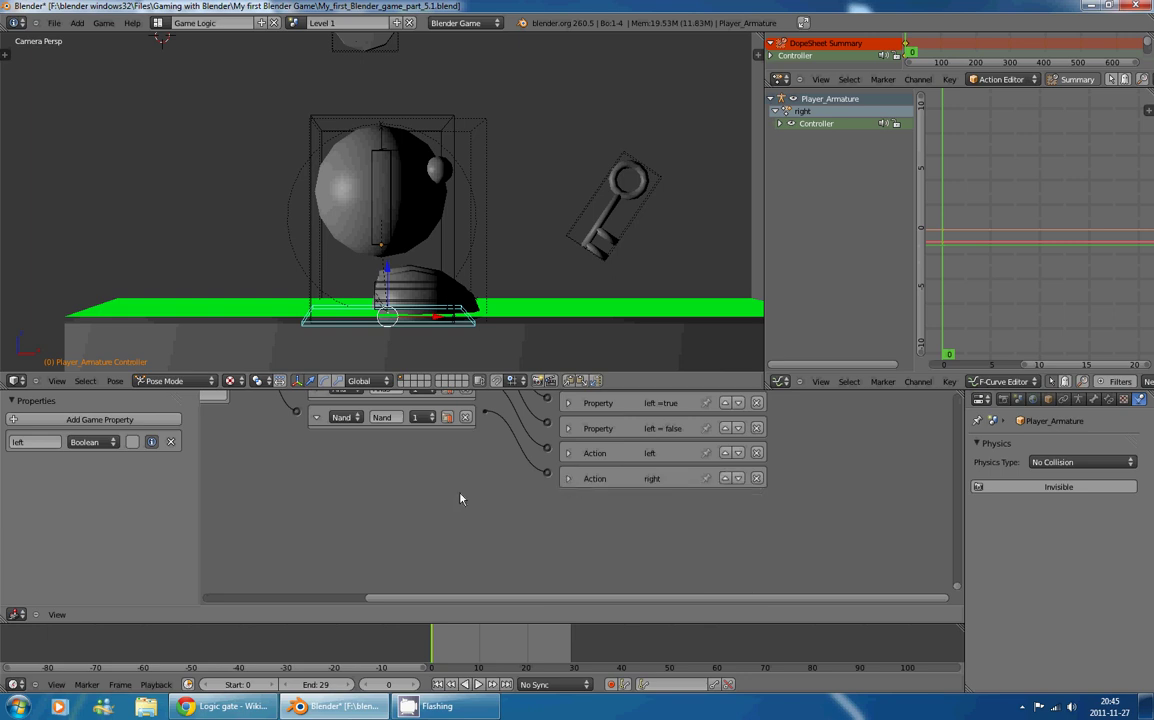
{"action": "scroll", "coordinate": [503, 504], "scroll_direction": "down", "scroll_amount": 4}
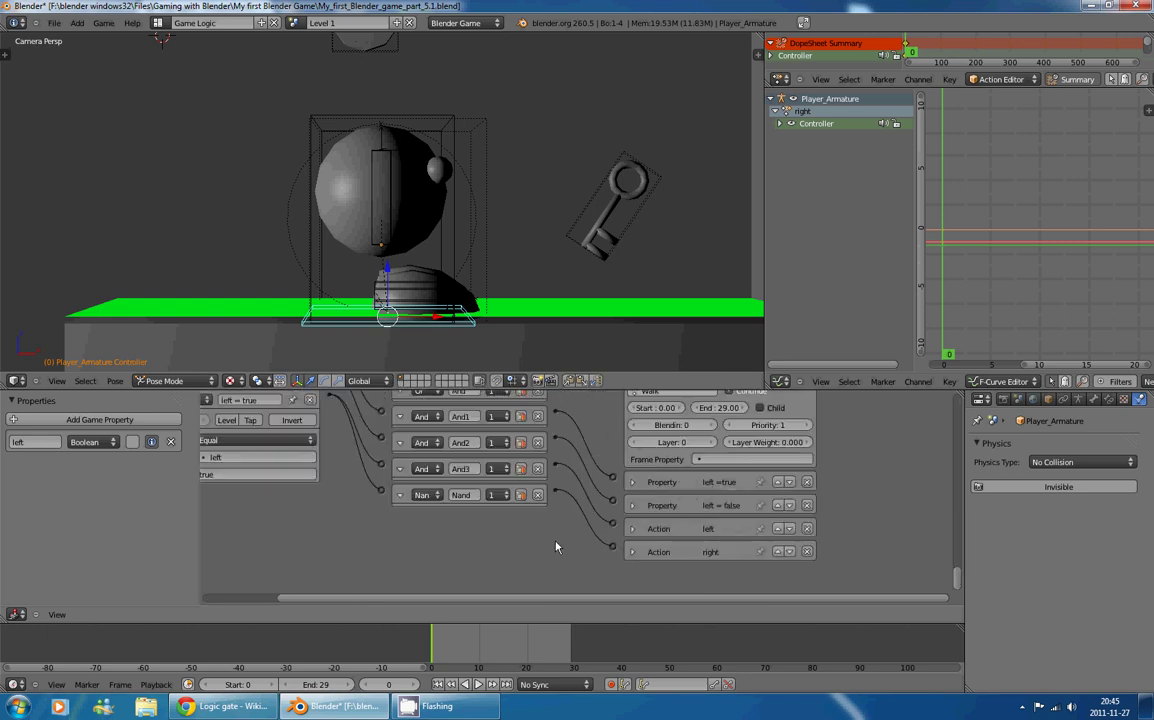
{"action": "scroll", "coordinate": [570, 556], "scroll_direction": "down", "scroll_amount": 2}
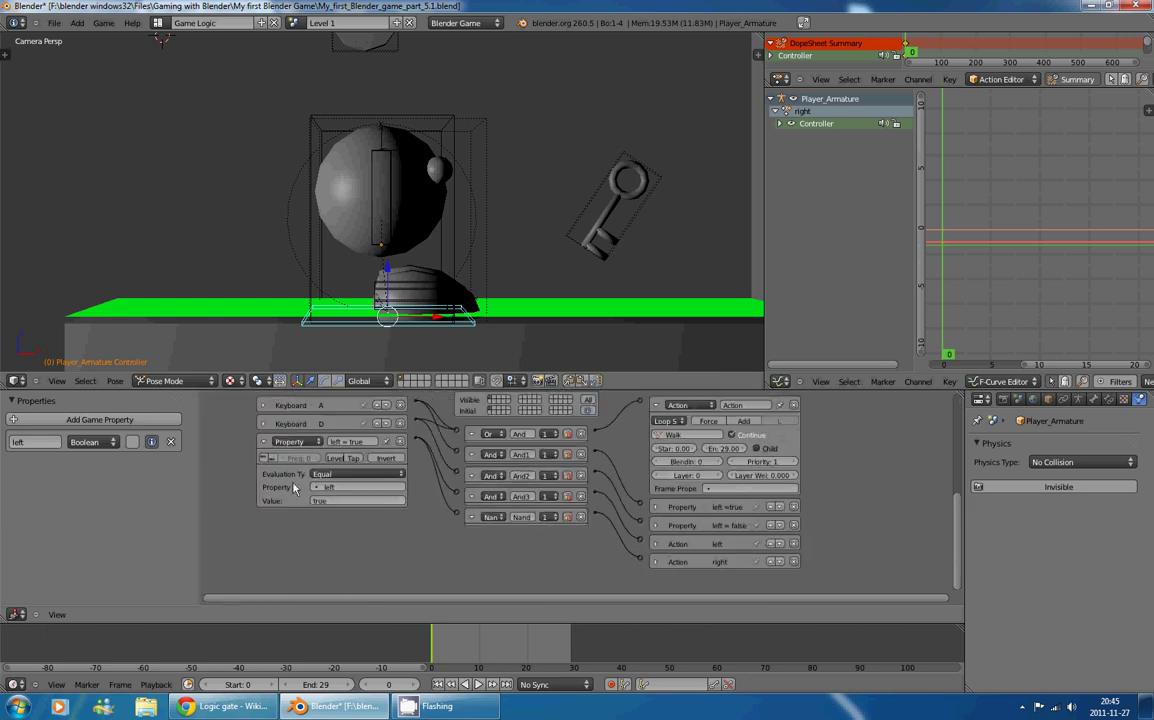
{"action": "left_click", "coordinate": [268, 442]}
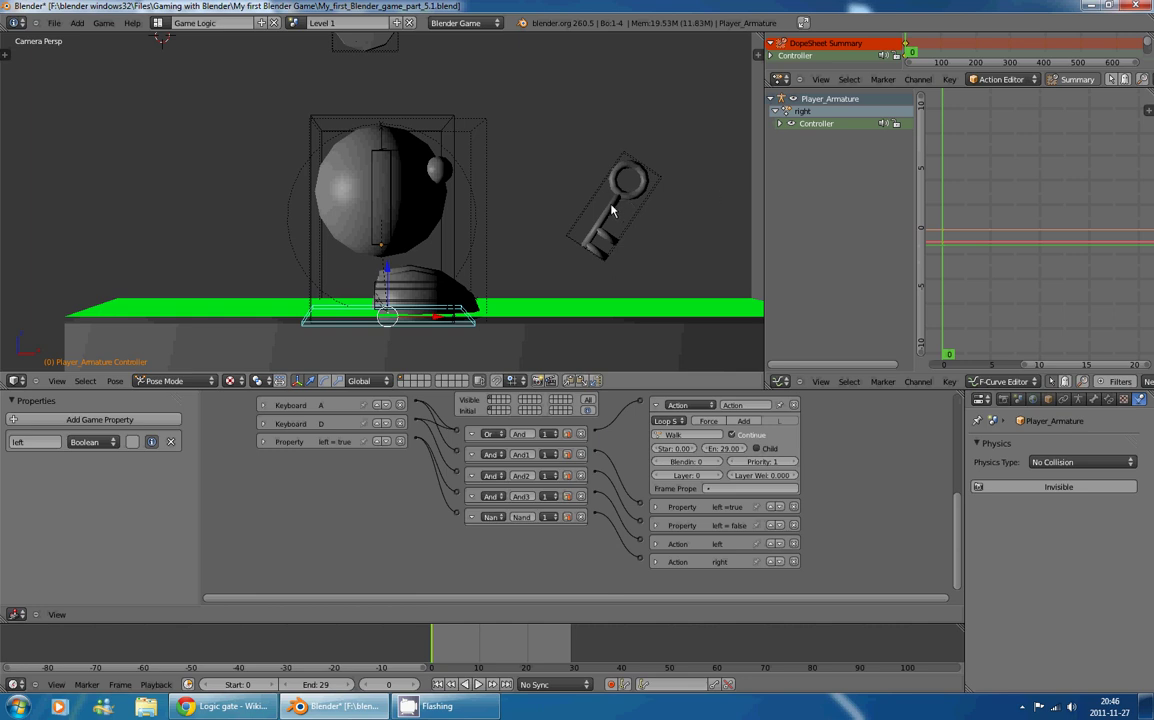
Step: Select the green jump plane, run the game, walk the player to the right, and quit the game
{"action": "middle_click_drag", "start_coordinate": [611, 205], "coordinate": [586, 233], "text": "shift"}
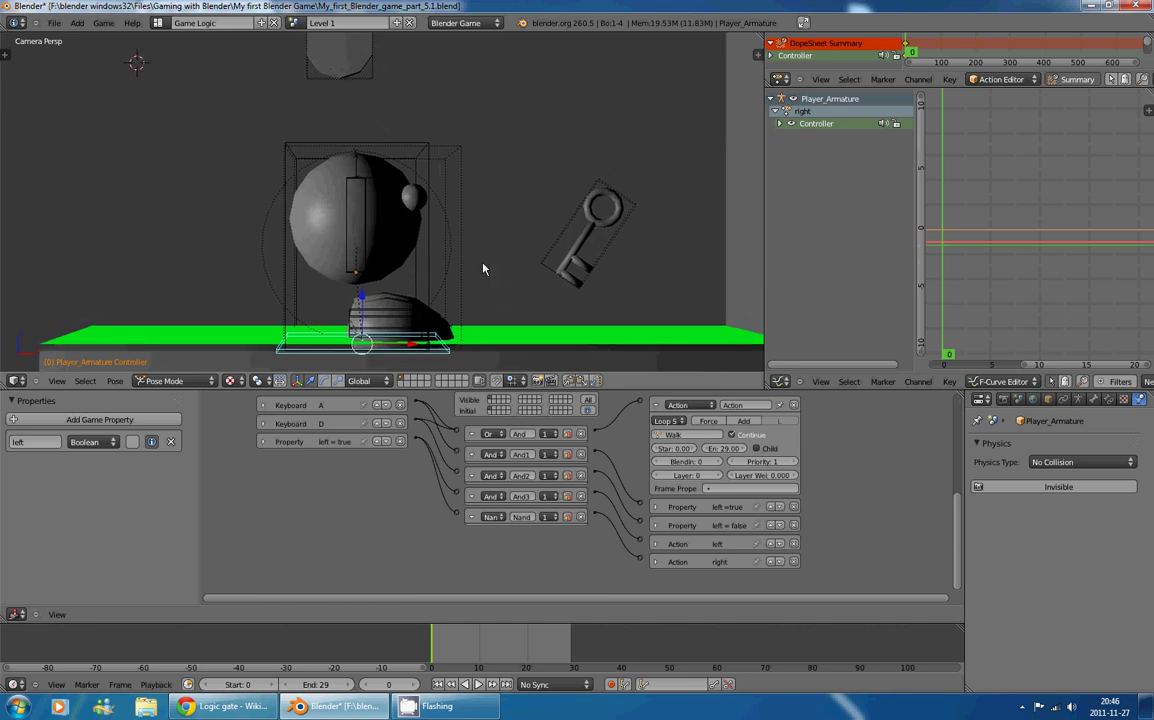
{"action": "right_click", "coordinate": [527, 386]}
{"action": "right_click", "coordinate": [525, 346]}
{"action": "key", "text": "p"}
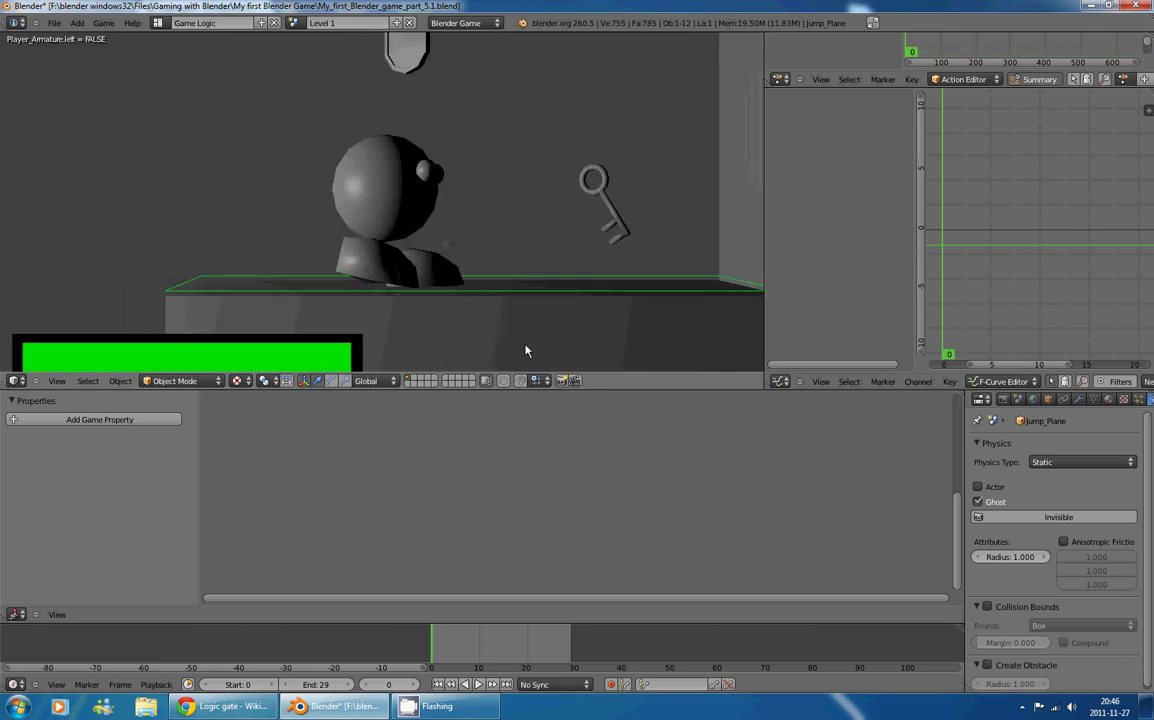
{"action": "key", "text": "Right"}
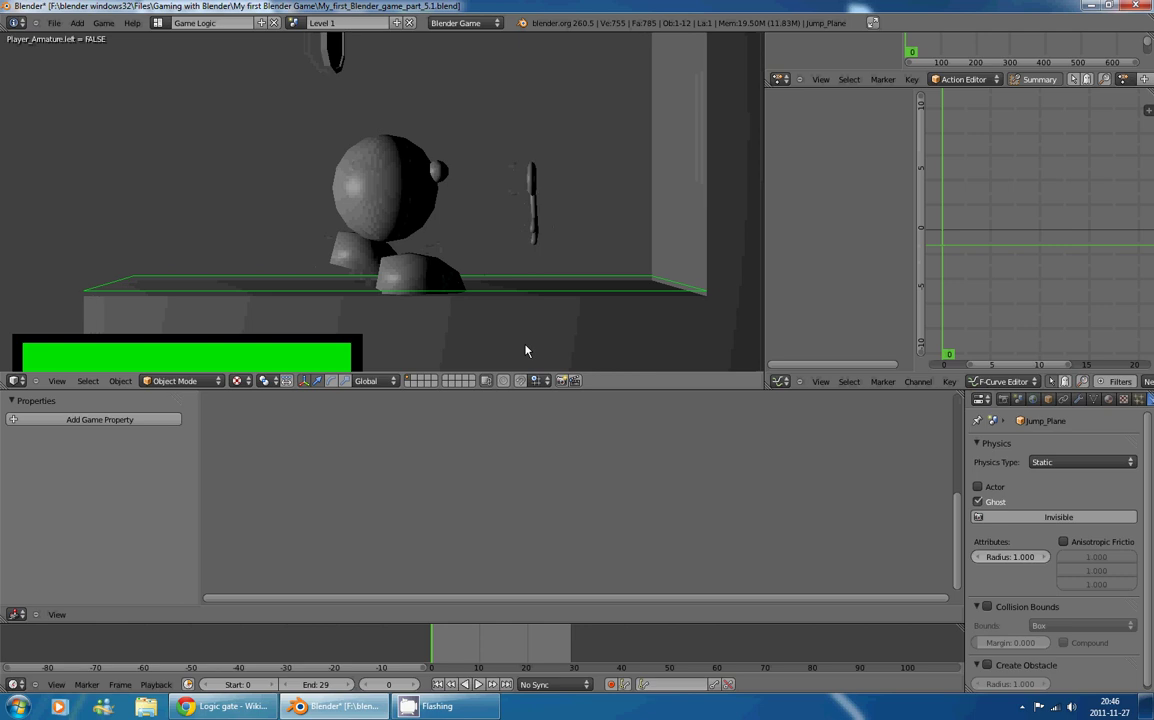
{"action": "key", "text": "Escape"}
Step: Select the player armature and rename its Walk action actuator to "walk"
{"action": "right_click", "coordinate": [386, 156]}
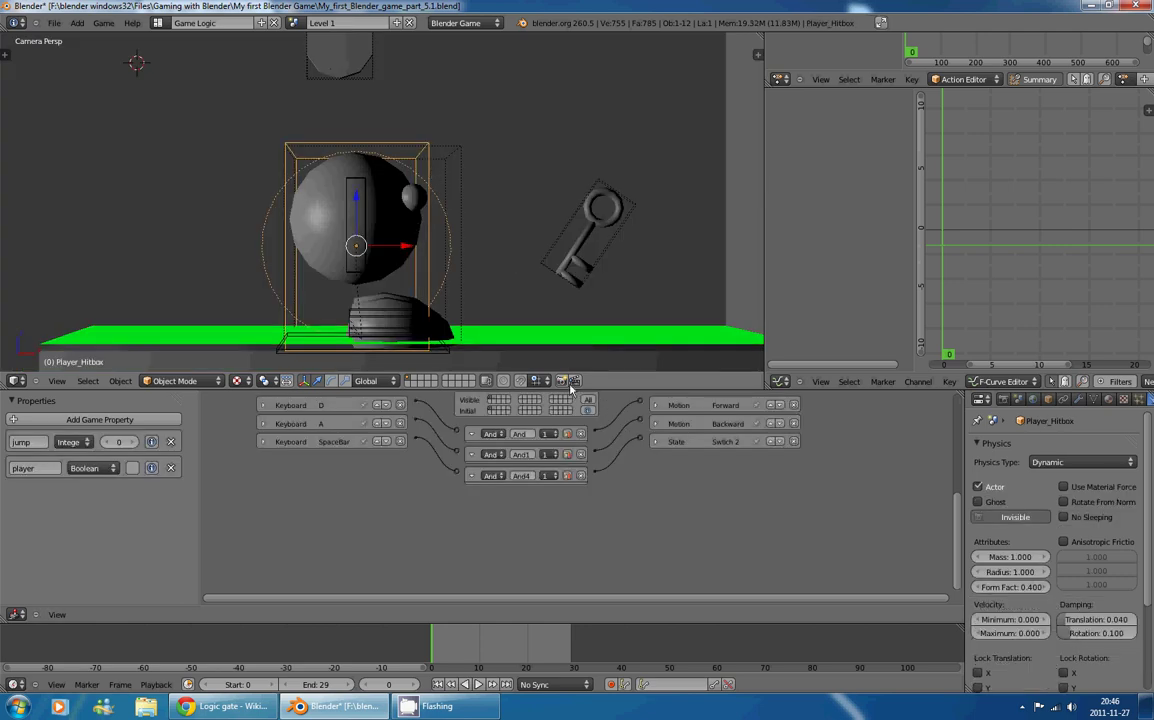
{"action": "right_click", "coordinate": [362, 214]}
{"action": "middle_click_drag", "start_coordinate": [668, 487], "coordinate": [534, 542]}
{"action": "scroll", "coordinate": [550, 482], "scroll_direction": "up", "scroll_amount": 7}
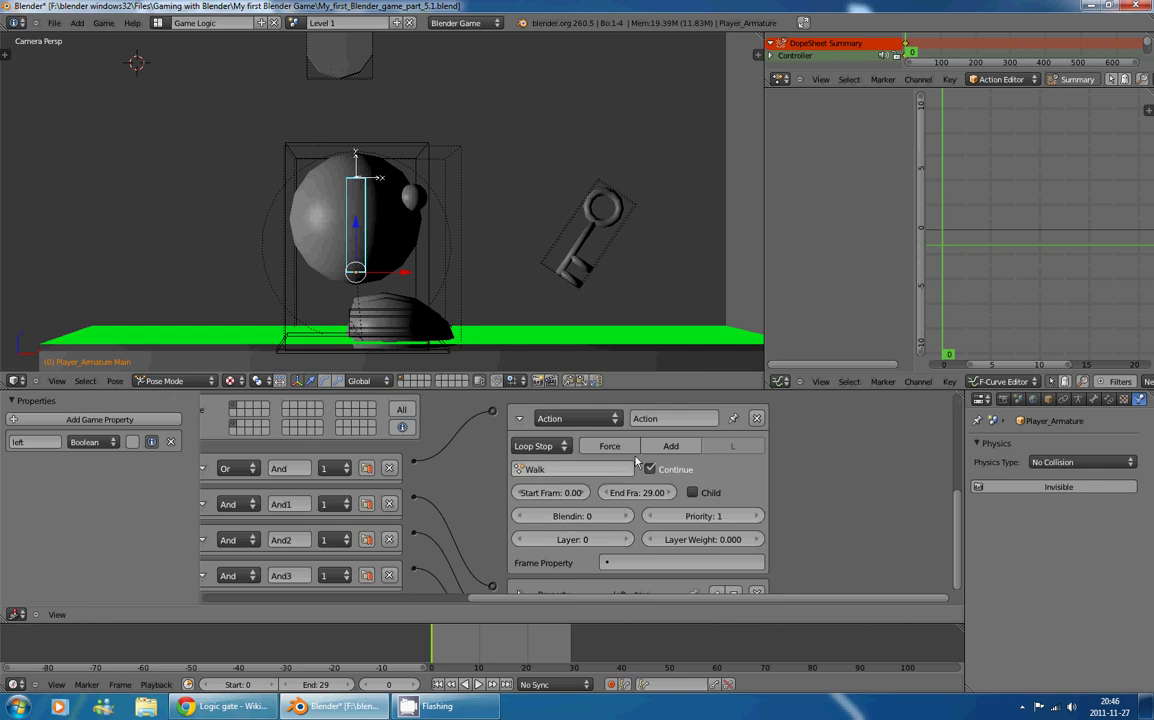
{"action": "left_click", "coordinate": [674, 418]}
{"action": "type", "text": "W"}
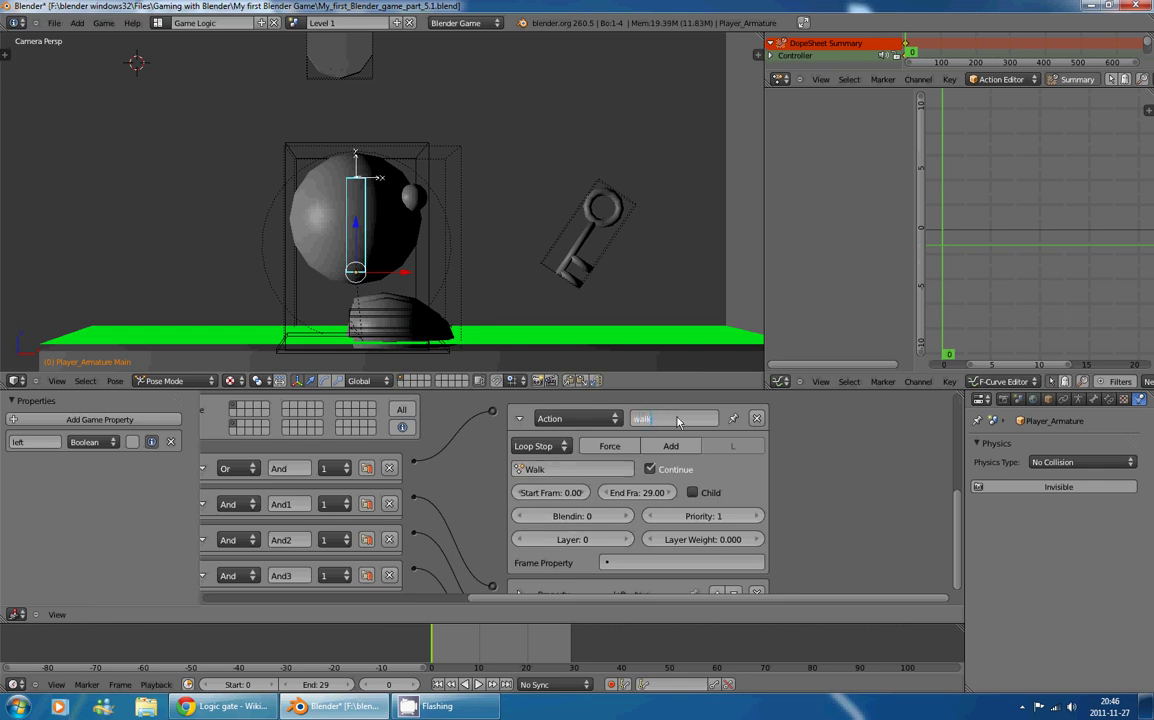
{"action": "type", "text": "alk"}
{"action": "key", "text": "Return"}
Step: Expand the "left" action actuator and set the "walk" action actuator's layer to 1
{"action": "middle_click_drag", "start_coordinate": [568, 557], "coordinate": [597, 419]}
{"action": "left_click", "coordinate": [549, 519]}
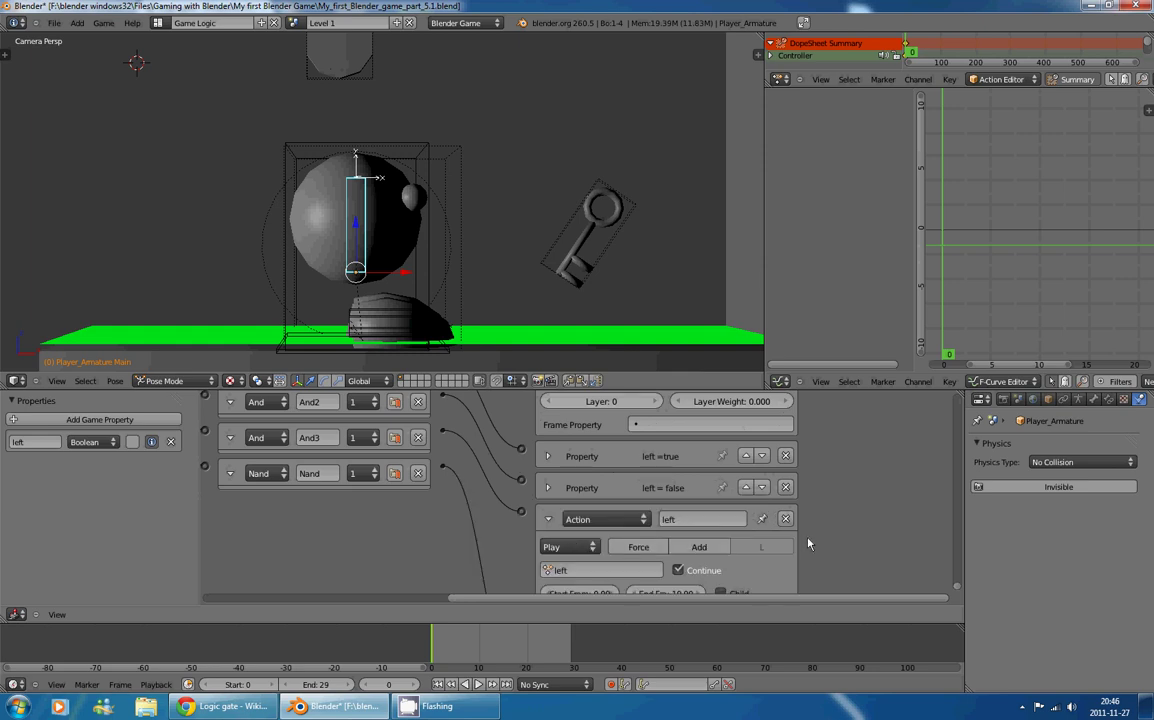
{"action": "scroll", "coordinate": [809, 544], "scroll_direction": "down", "scroll_amount": 3}
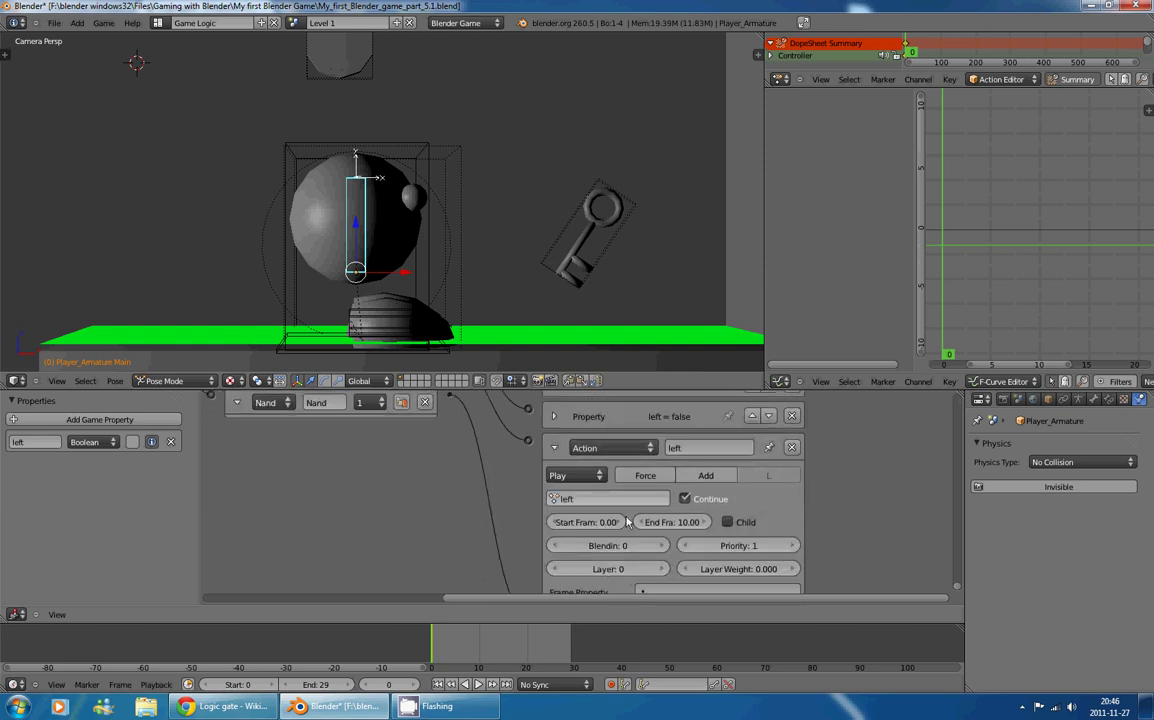
{"action": "scroll", "coordinate": [620, 580], "scroll_direction": "down", "scroll_amount": 3, "text": "ctrl"}
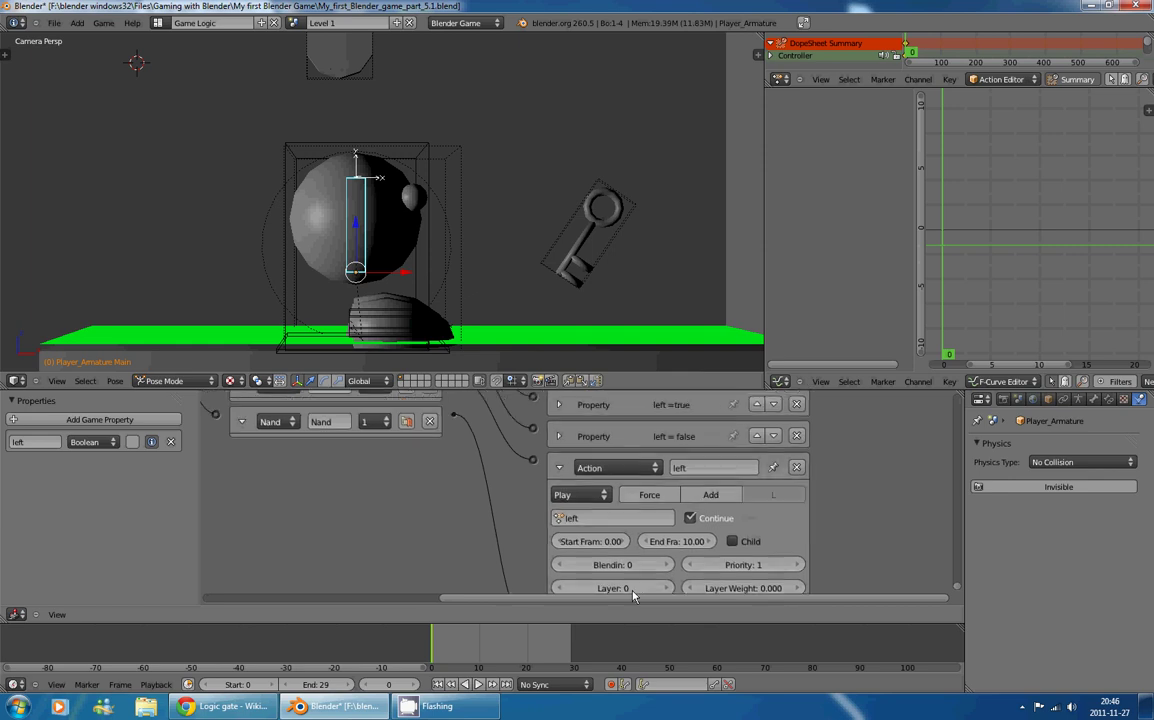
{"action": "scroll", "coordinate": [628, 471], "scroll_direction": "up", "scroll_amount": 1}
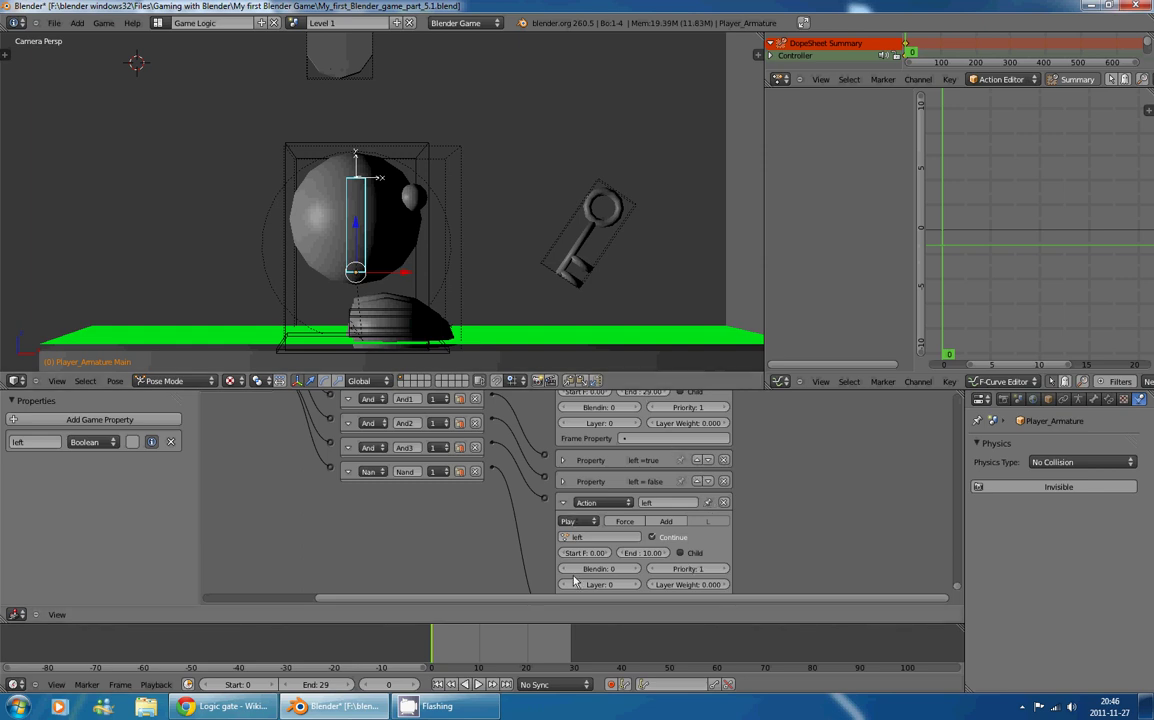
{"action": "scroll", "coordinate": [773, 522], "scroll_direction": "up", "scroll_amount": 2}
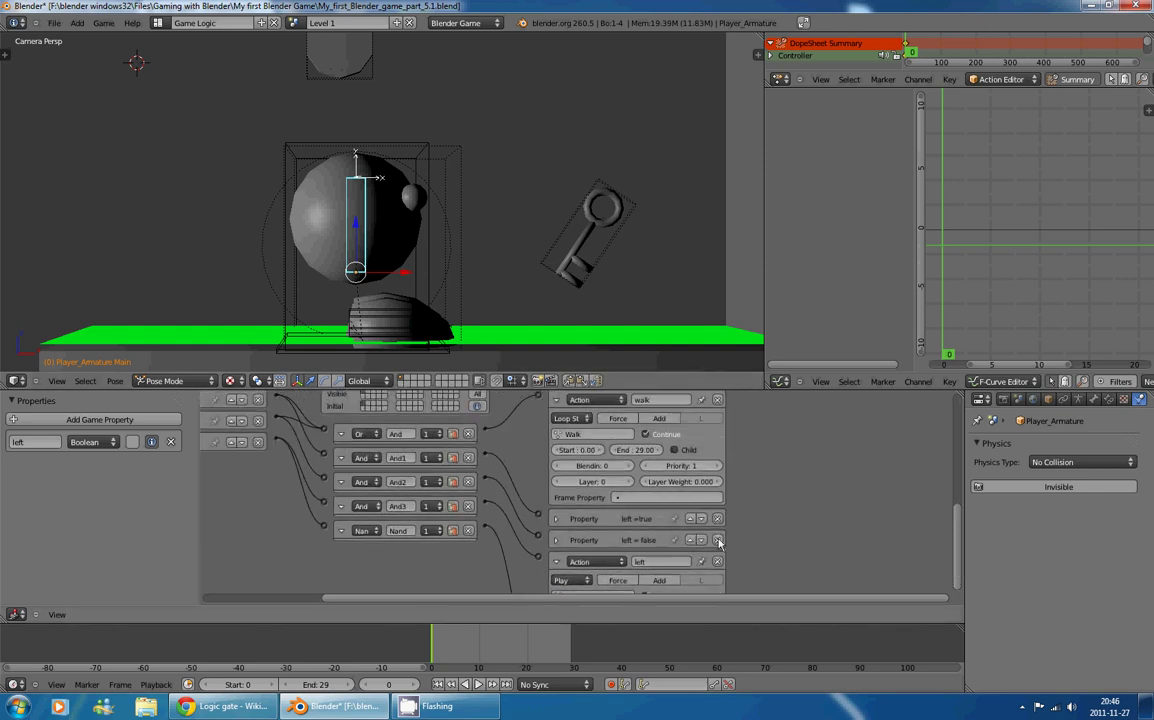
{"action": "scroll", "coordinate": [652, 410], "scroll_direction": "up", "scroll_amount": 1}
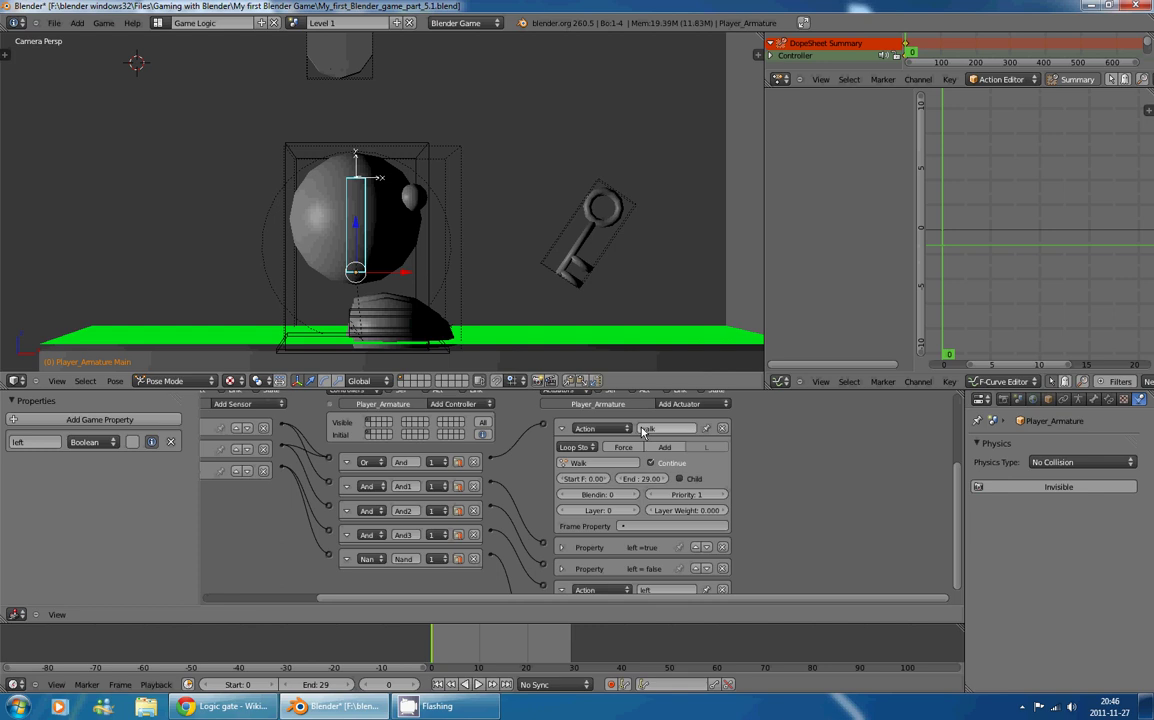
{"action": "left_click", "coordinate": [632, 511]}
{"action": "scroll", "coordinate": [632, 514], "scroll_direction": "down", "scroll_amount": 1}
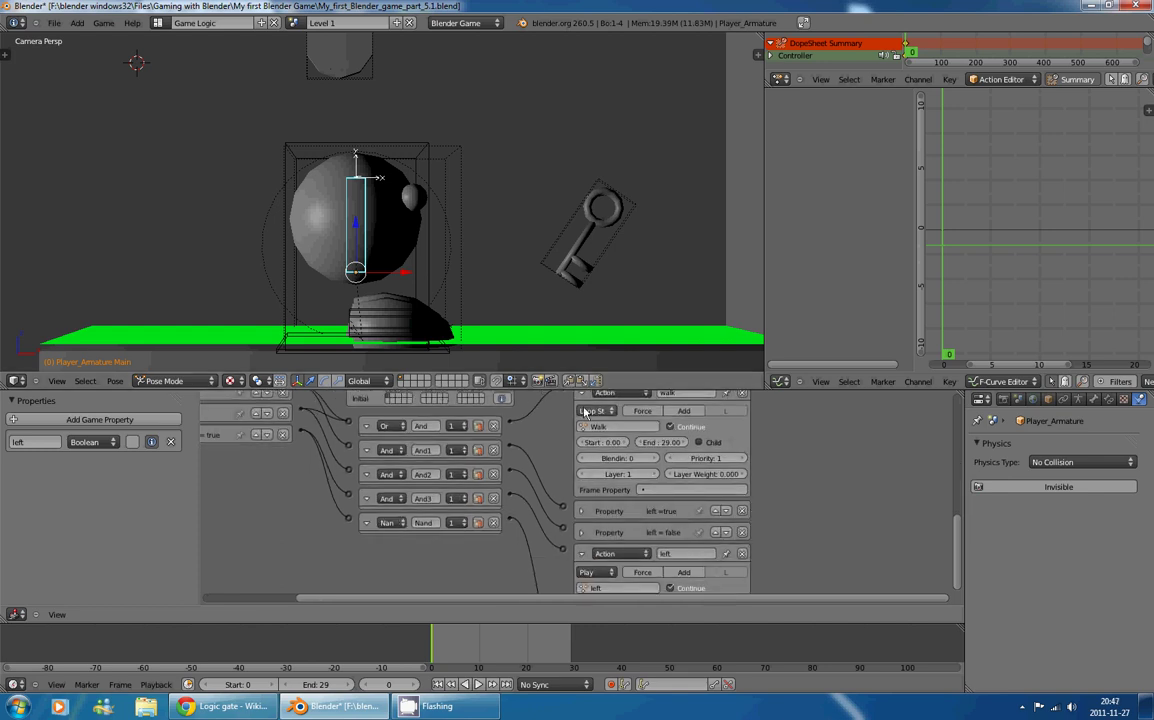
Step: Select the player hitbox, run the game, walk the player alternately right and left to check the turning, and quit the game
{"action": "right_click", "coordinate": [436, 252]}
{"action": "key", "text": "p"}
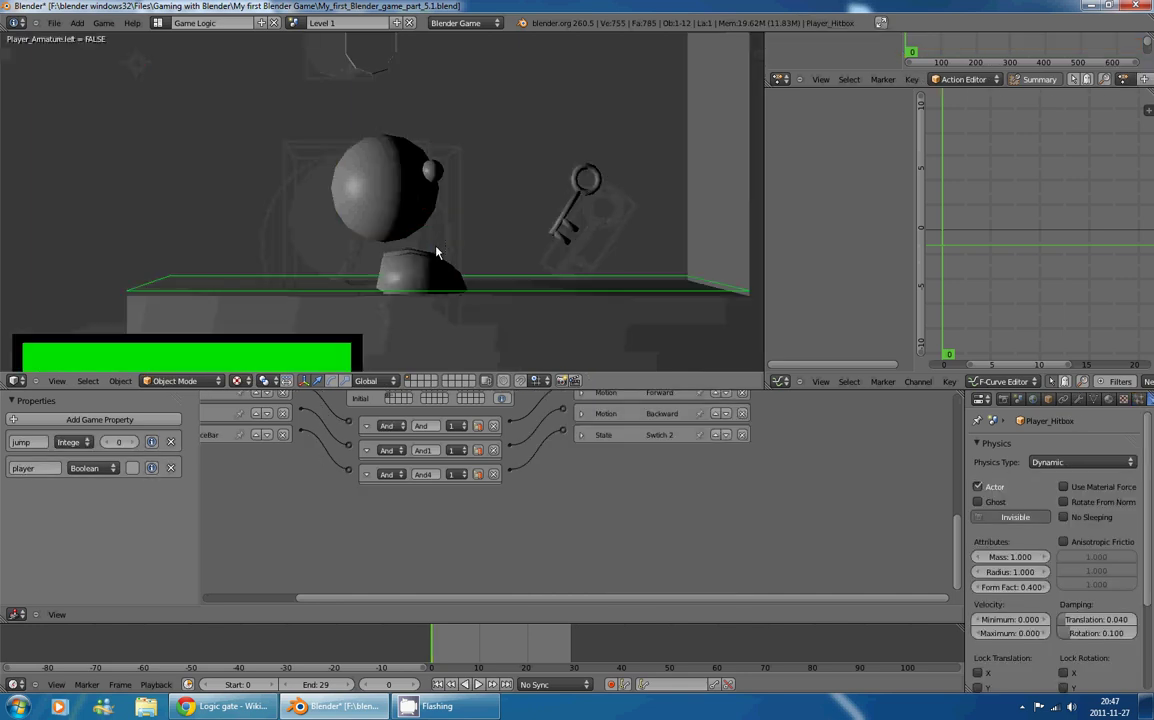
{"action": "key", "text": "Right"}
{"action": "key", "text": "Left"}
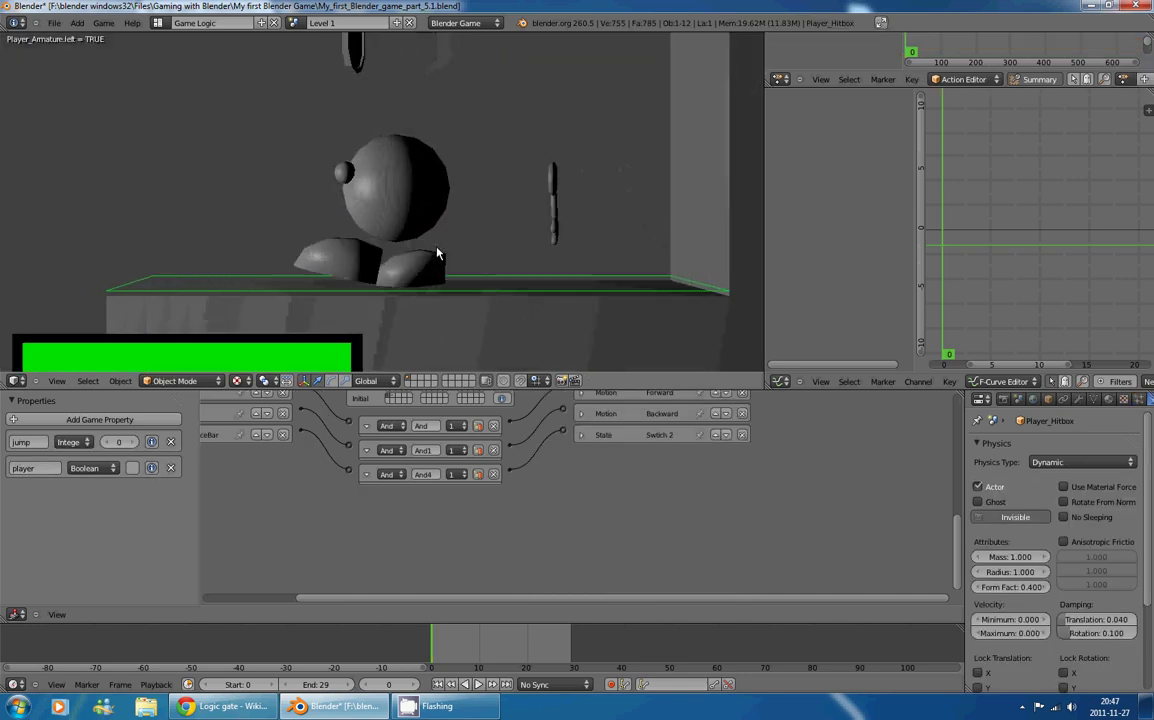
{"action": "key", "text": "Right"}
{"action": "key", "text": "Left"}
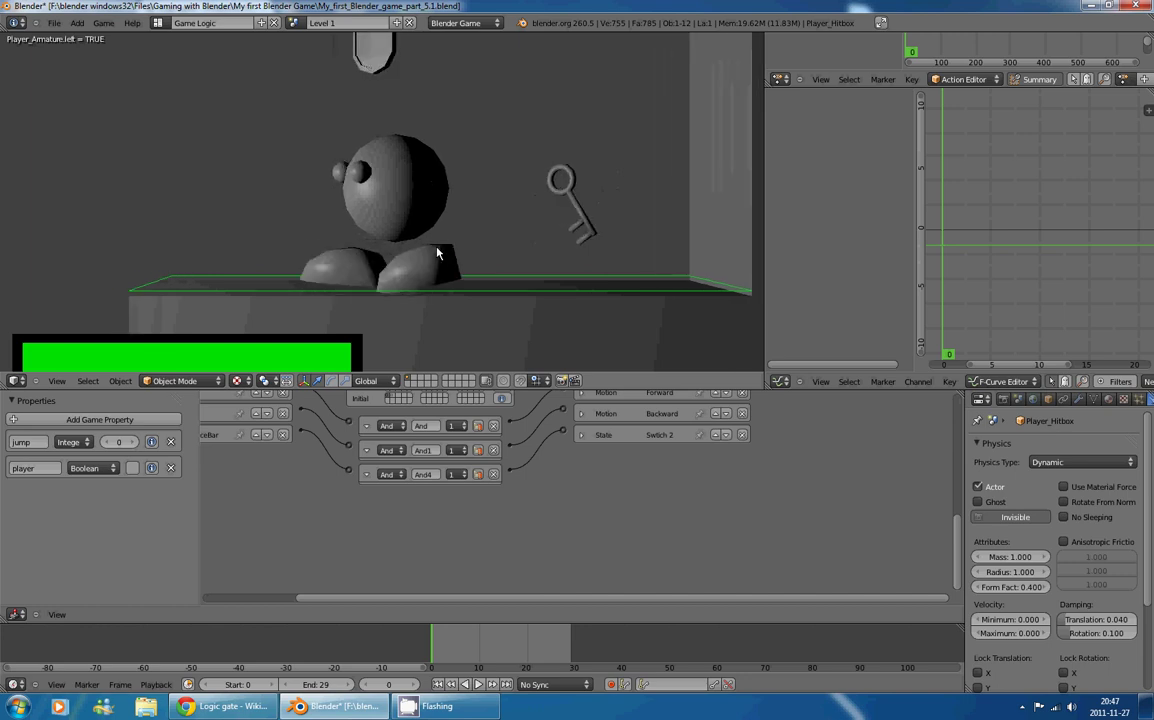
{"action": "key", "text": "Right"}
{"action": "key", "text": "Left"}
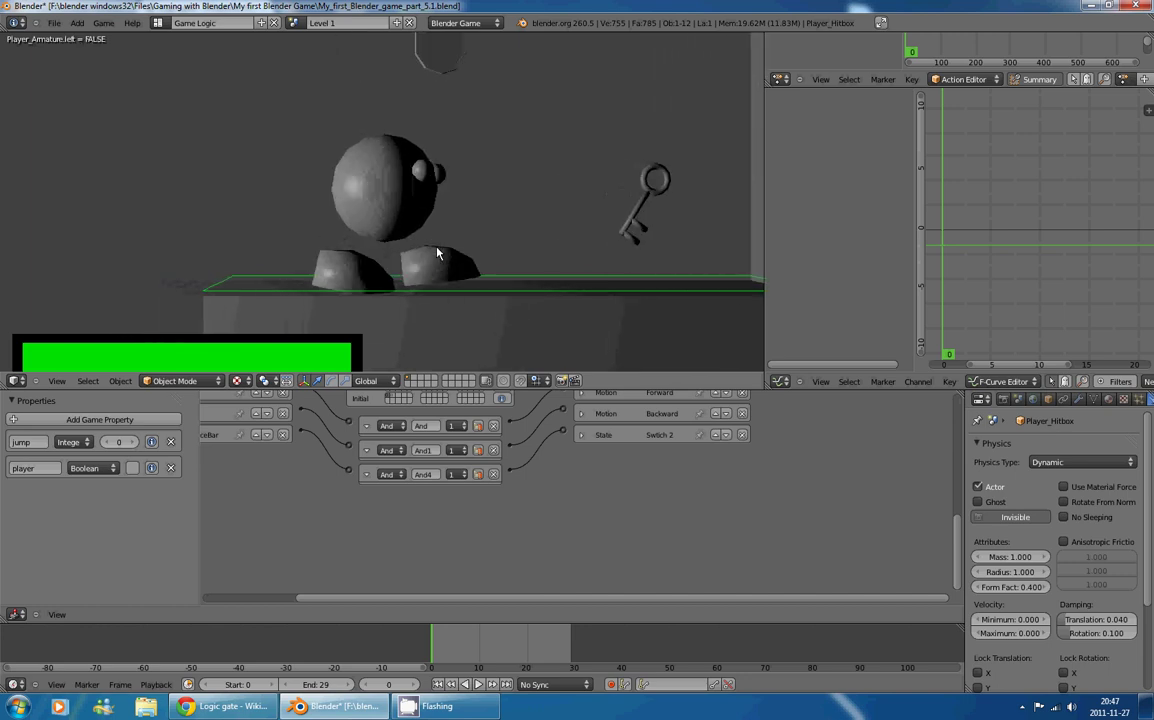
{"action": "key", "text": "Right"}
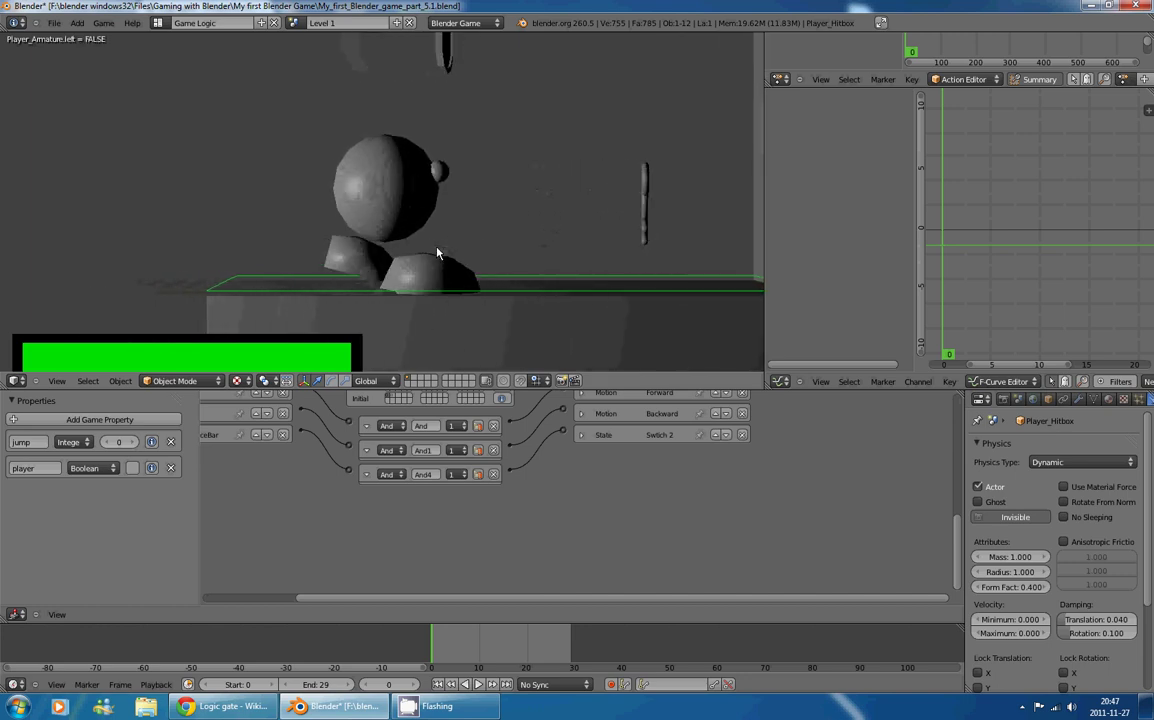
{"action": "key", "text": "Left"}
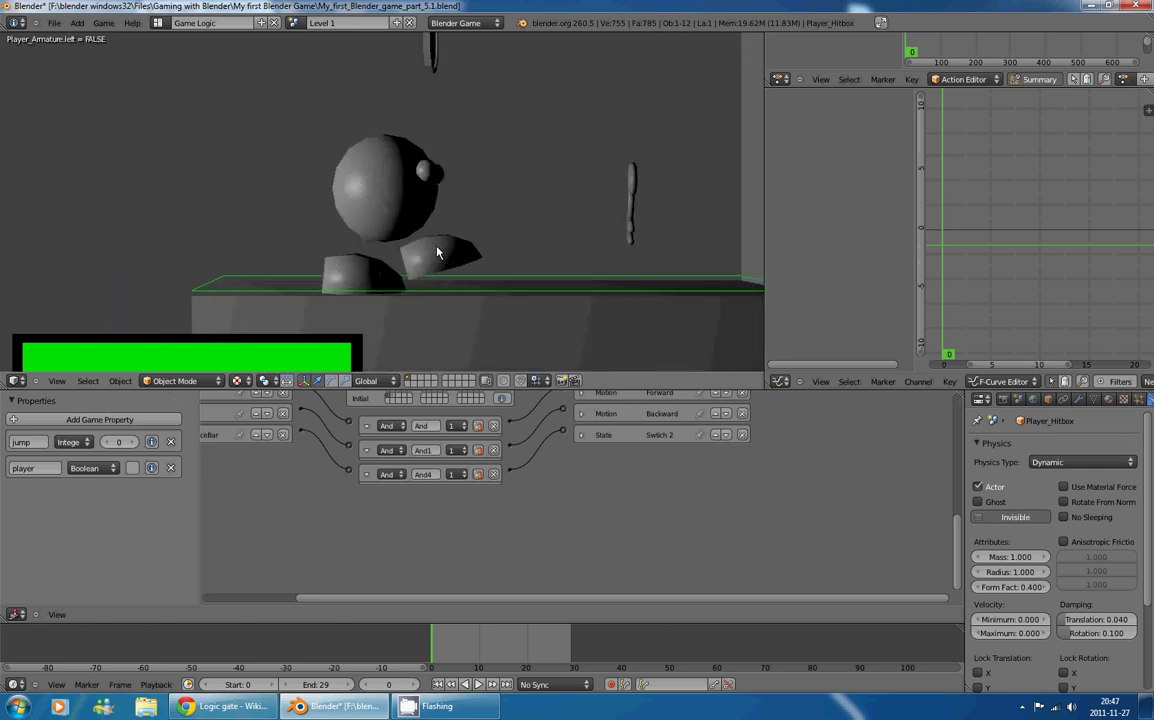
{"action": "key", "text": "Escape"}
Step: Select the player armature, expand its "right" action actuator, and set the "left" action actuator's Blendin to 10
{"action": "right_click", "coordinate": [358, 222]}
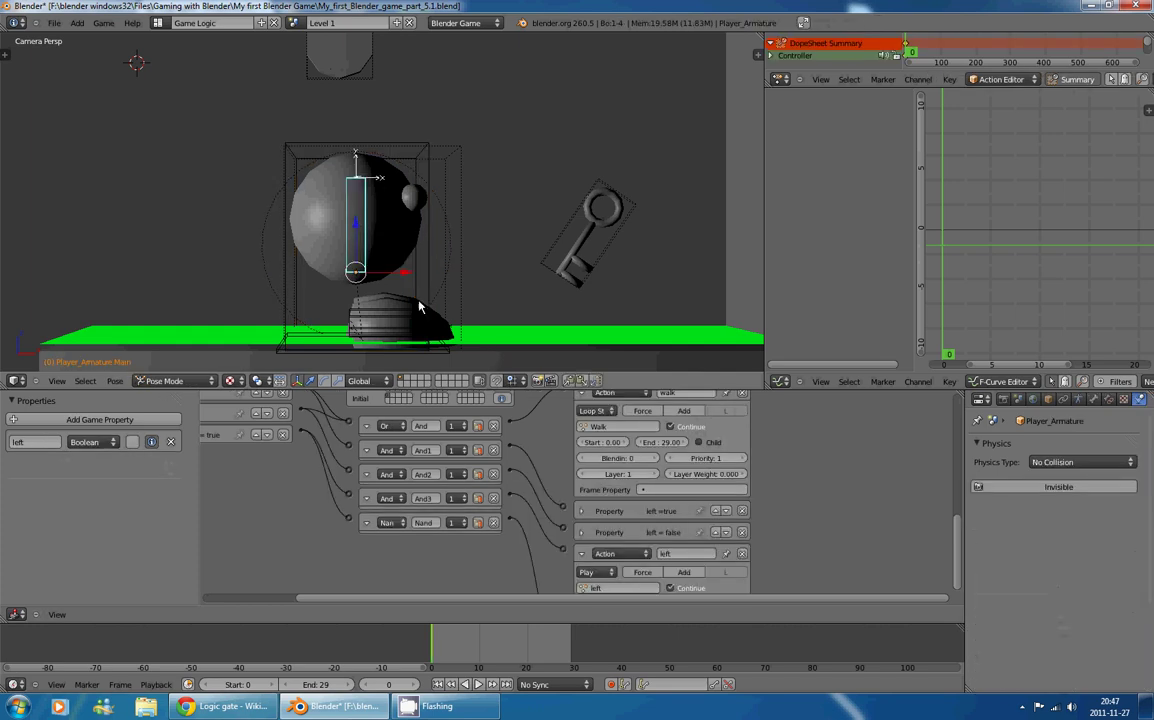
{"action": "middle_click_drag", "start_coordinate": [515, 473], "coordinate": [505, 565]}
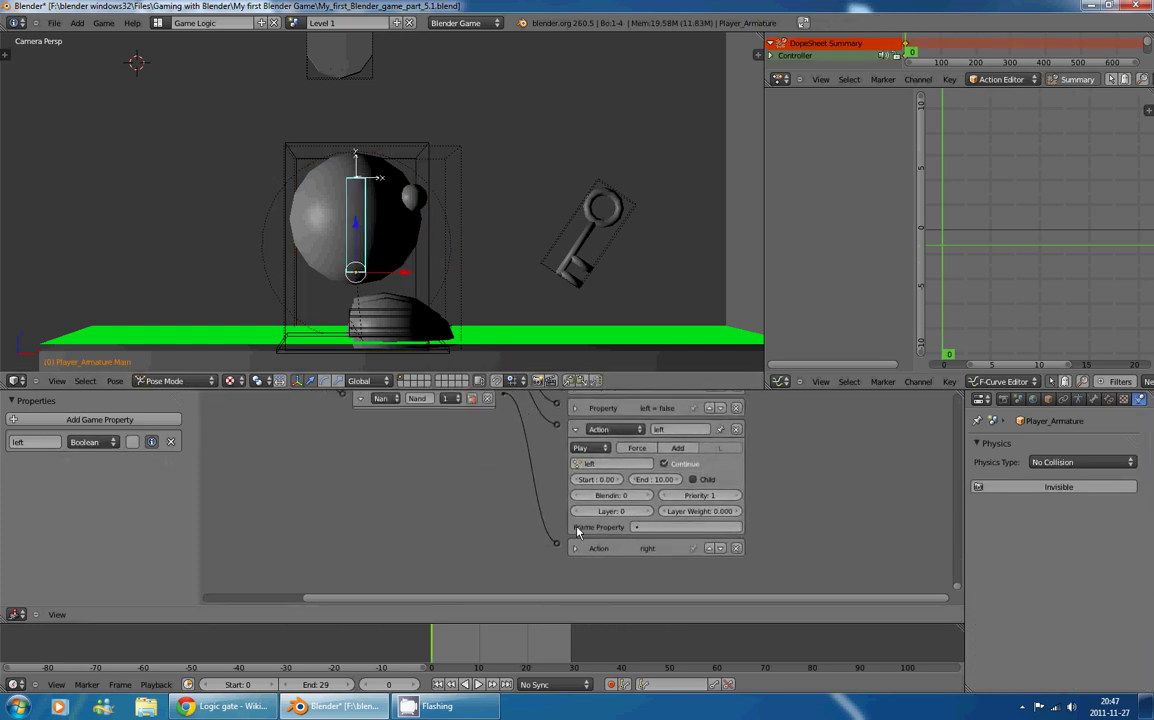
{"action": "left_click", "coordinate": [576, 548]}
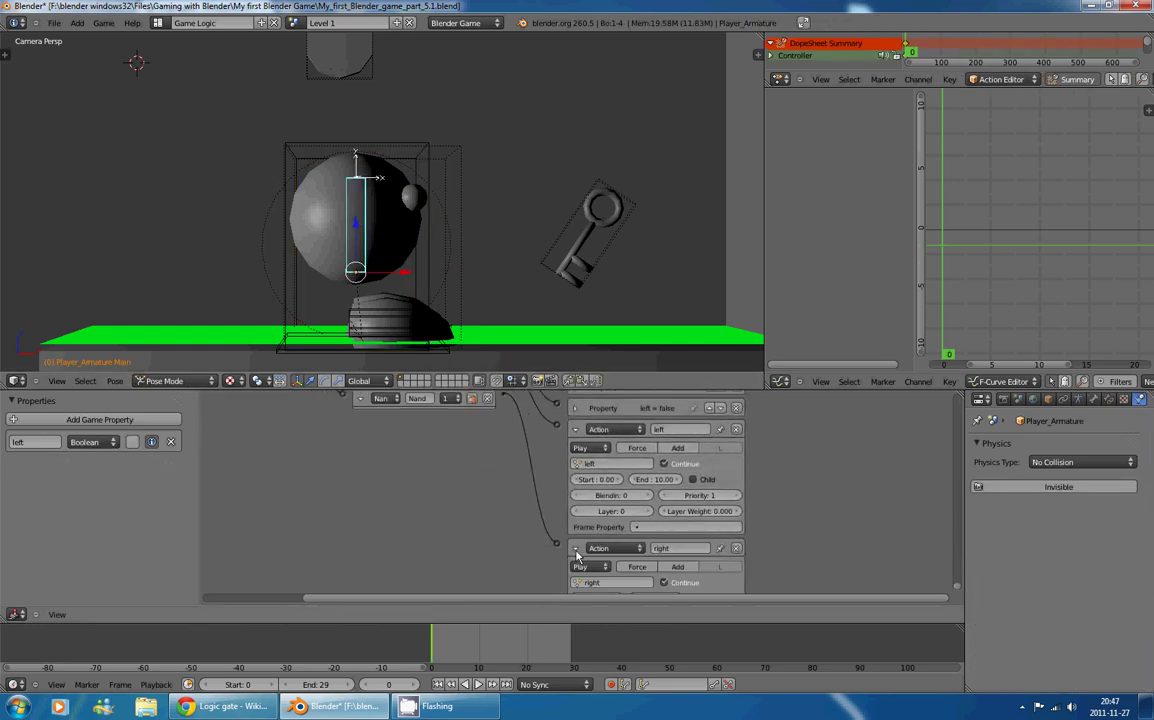
{"action": "left_click", "coordinate": [648, 495]}
{"action": "left_click", "coordinate": [648, 495]}
{"action": "left_click", "coordinate": [648, 495]}
{"action": "left_click", "coordinate": [648, 495]}
{"action": "left_click", "coordinate": [648, 495]}
Step: Set the "right" action actuator's Blendin to 10
{"action": "middle_click_drag", "start_coordinate": [803, 560], "coordinate": [814, 509]}
{"action": "scroll", "coordinate": [829, 502], "scroll_direction": "down", "scroll_amount": 1}
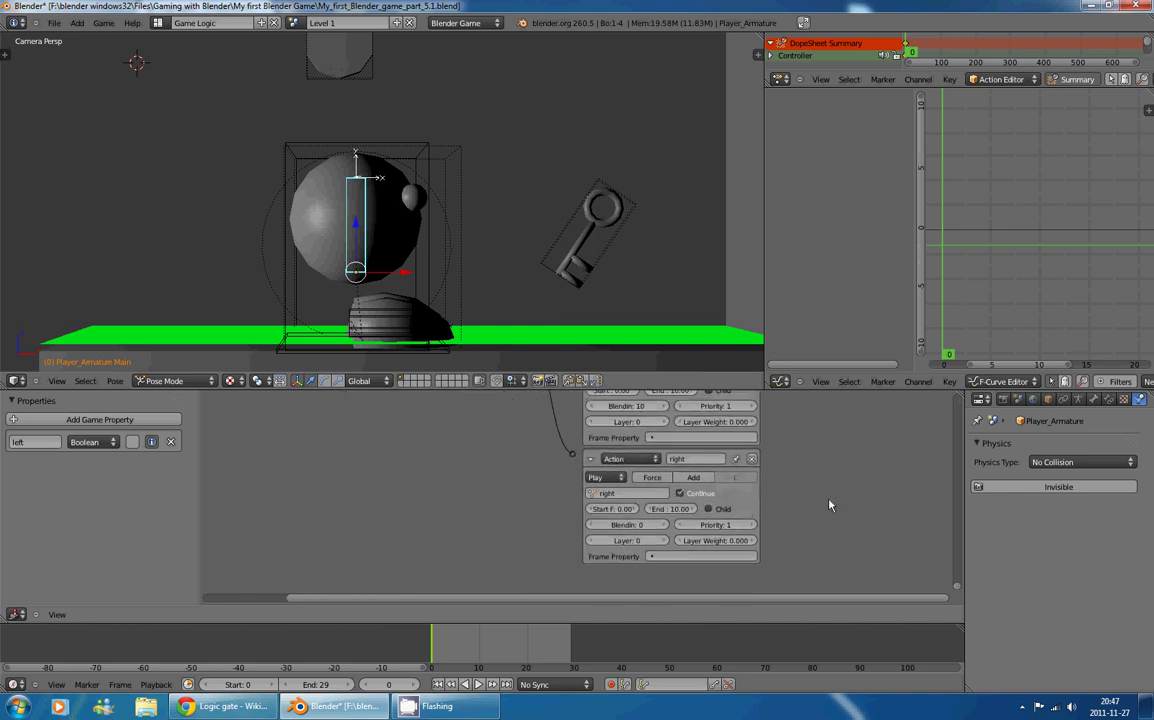
{"action": "left_click", "coordinate": [630, 525]}
{"action": "type", "text": "1"}
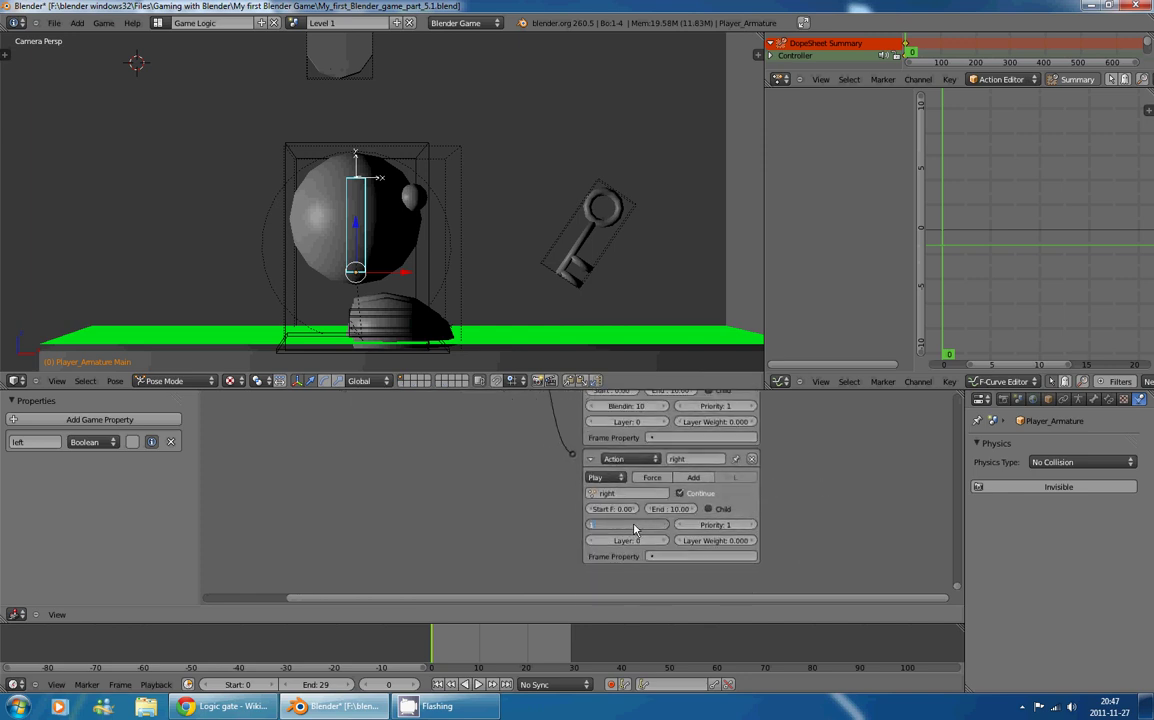
{"action": "type", "text": "0"}
{"action": "key", "text": "Return"}
Step: Collapse the "left" and "right" action actuators of the player armature
{"action": "middle_click_drag", "start_coordinate": [543, 474], "coordinate": [526, 528]}
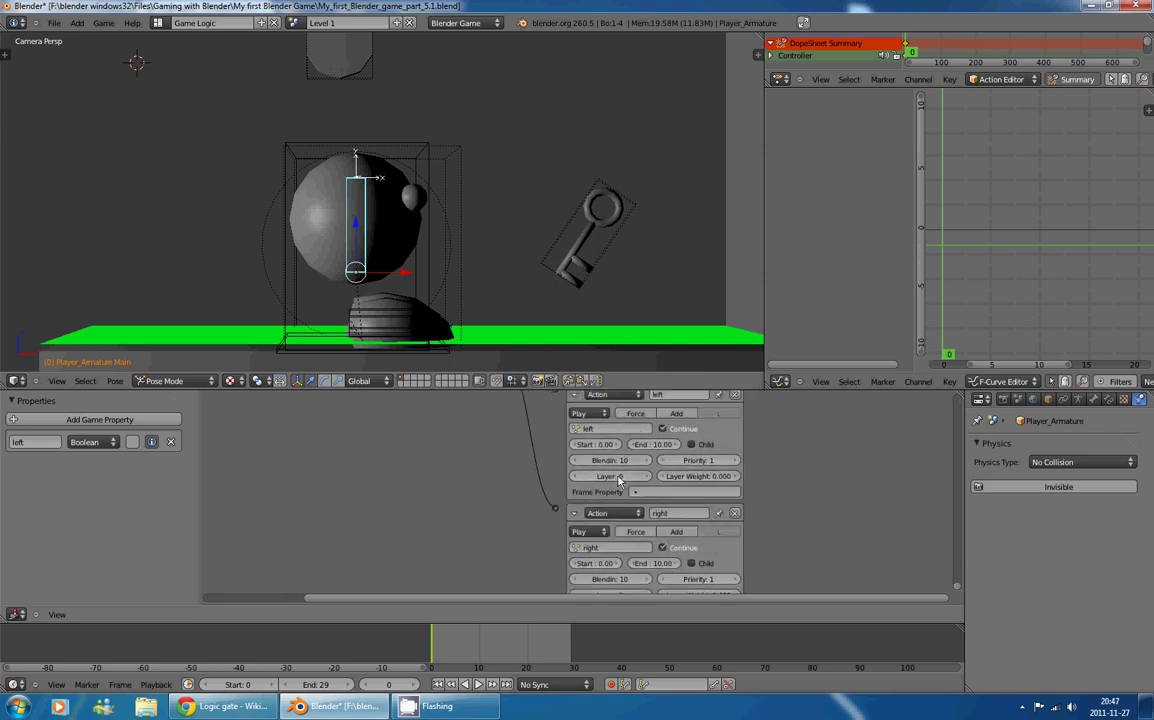
{"action": "middle_click_drag", "start_coordinate": [621, 440], "coordinate": [616, 516]}
{"action": "left_click", "coordinate": [569, 471]}
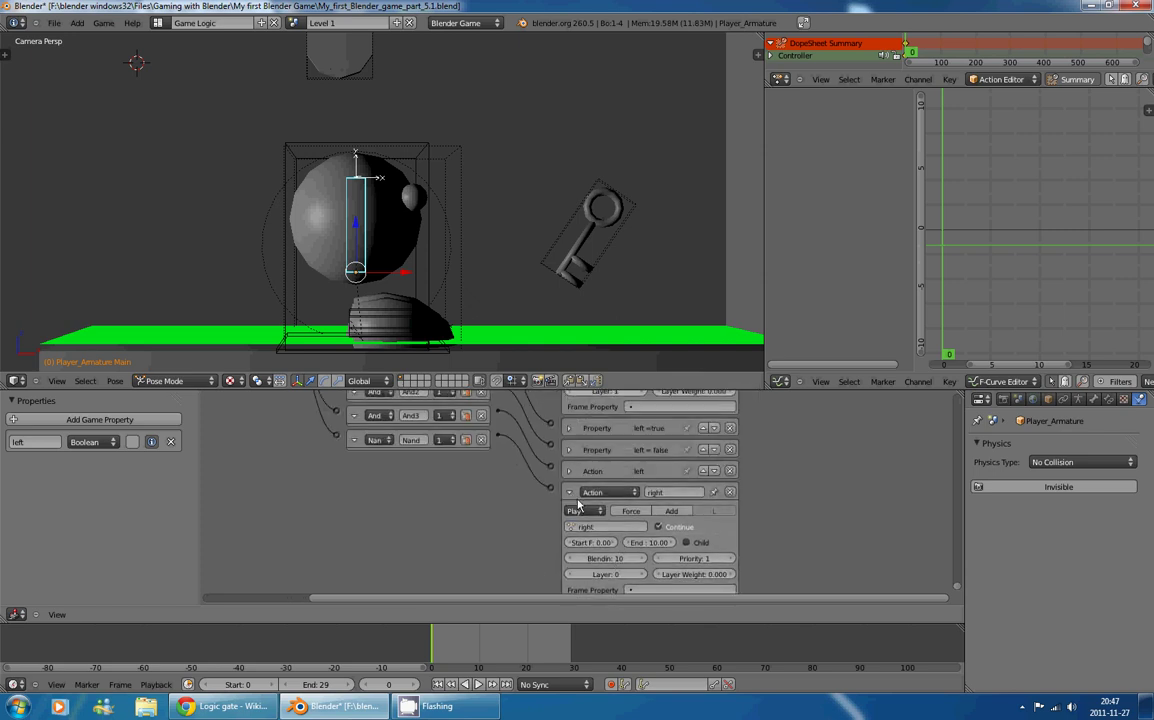
{"action": "left_click", "coordinate": [570, 492]}
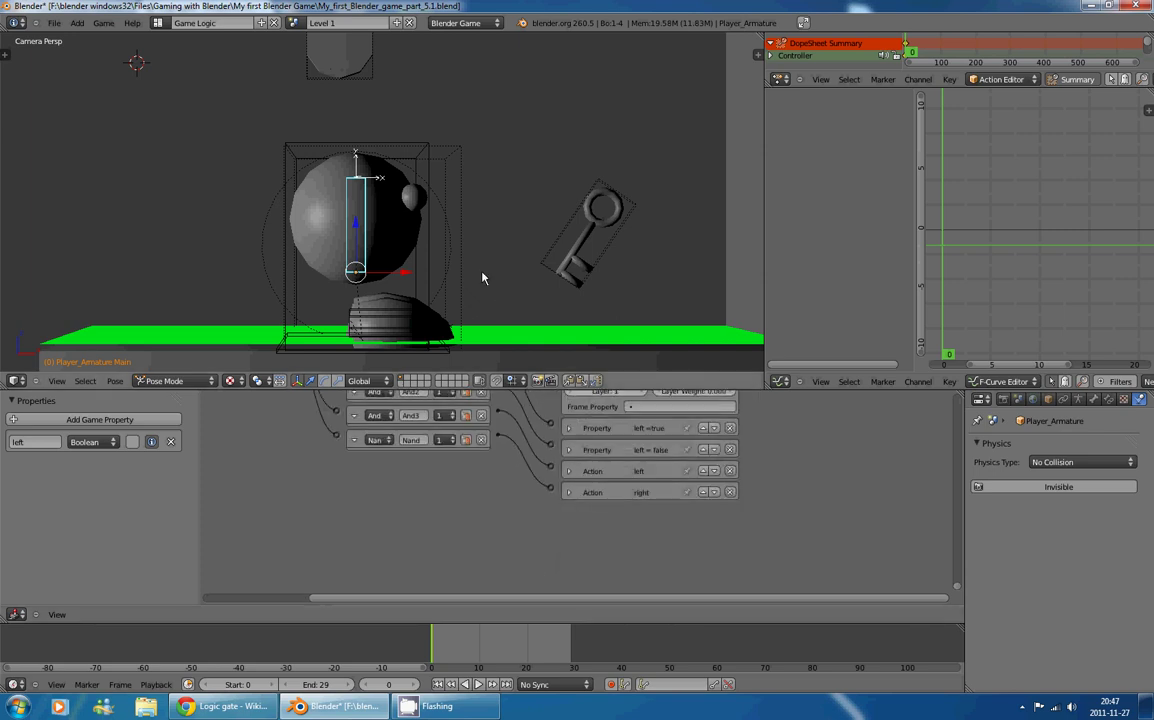
Step: Select the green jump plane, run the game, walk the player right and left to check the blended turns, and quit the game
{"action": "right_click", "coordinate": [482, 340]}
{"action": "key", "text": "p"}
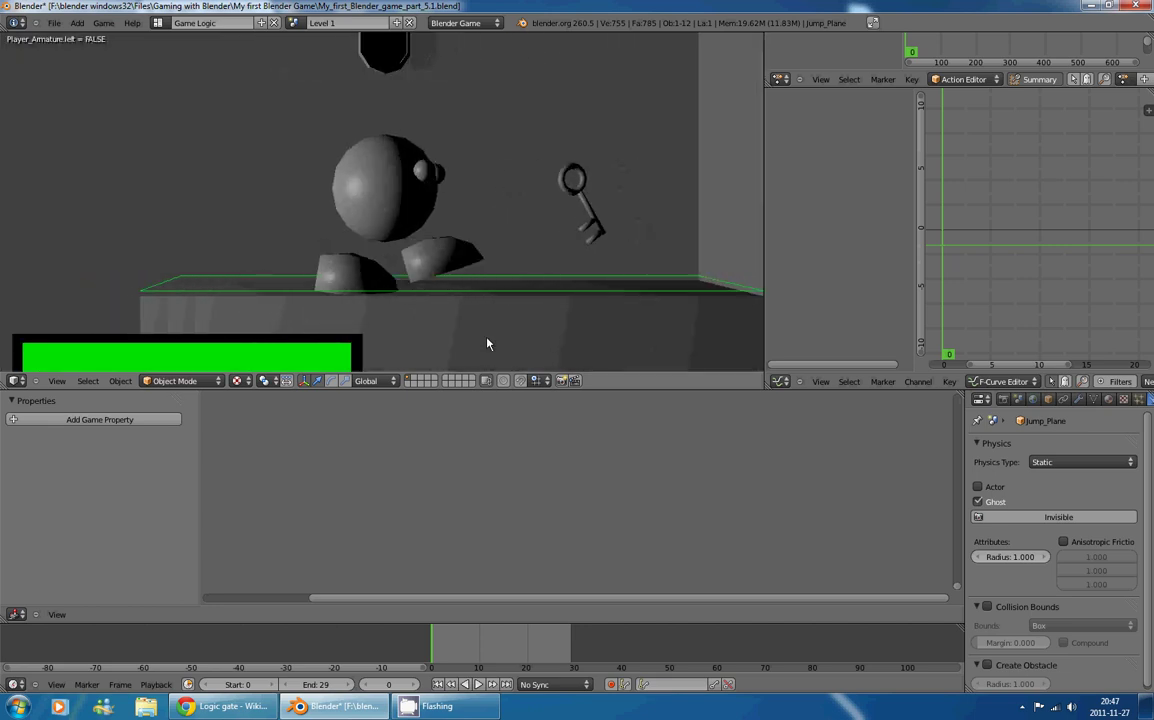
{"action": "key", "text": "Right"}
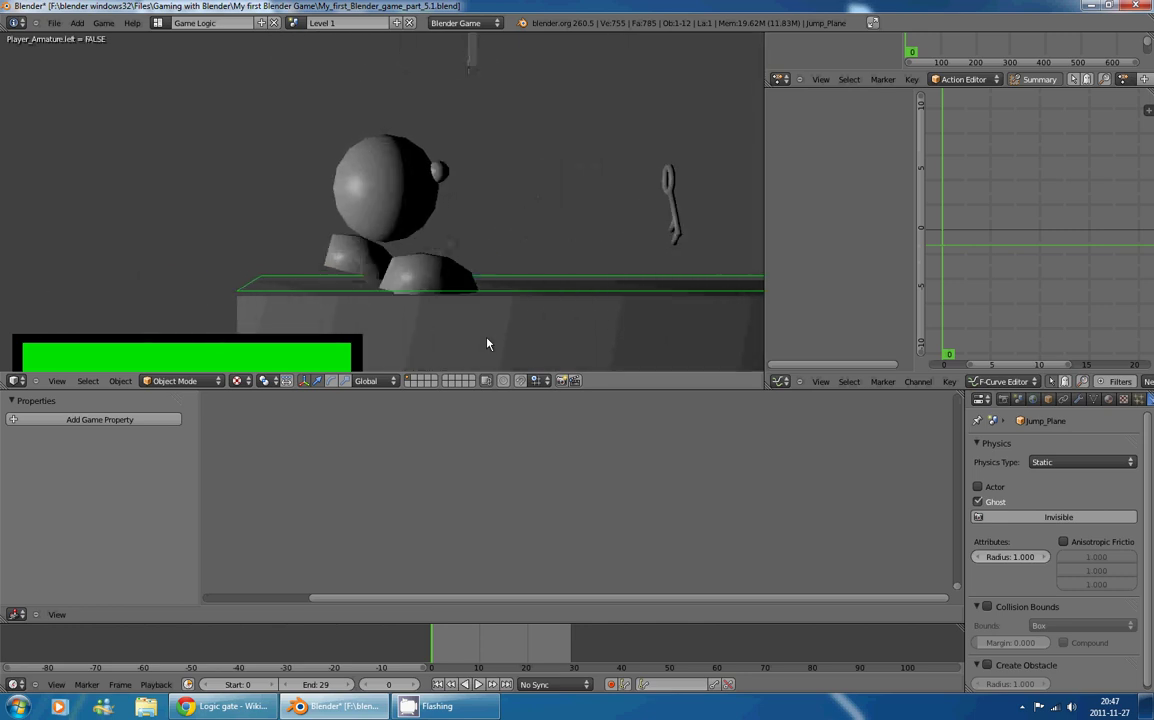
{"action": "key", "text": "Left"}
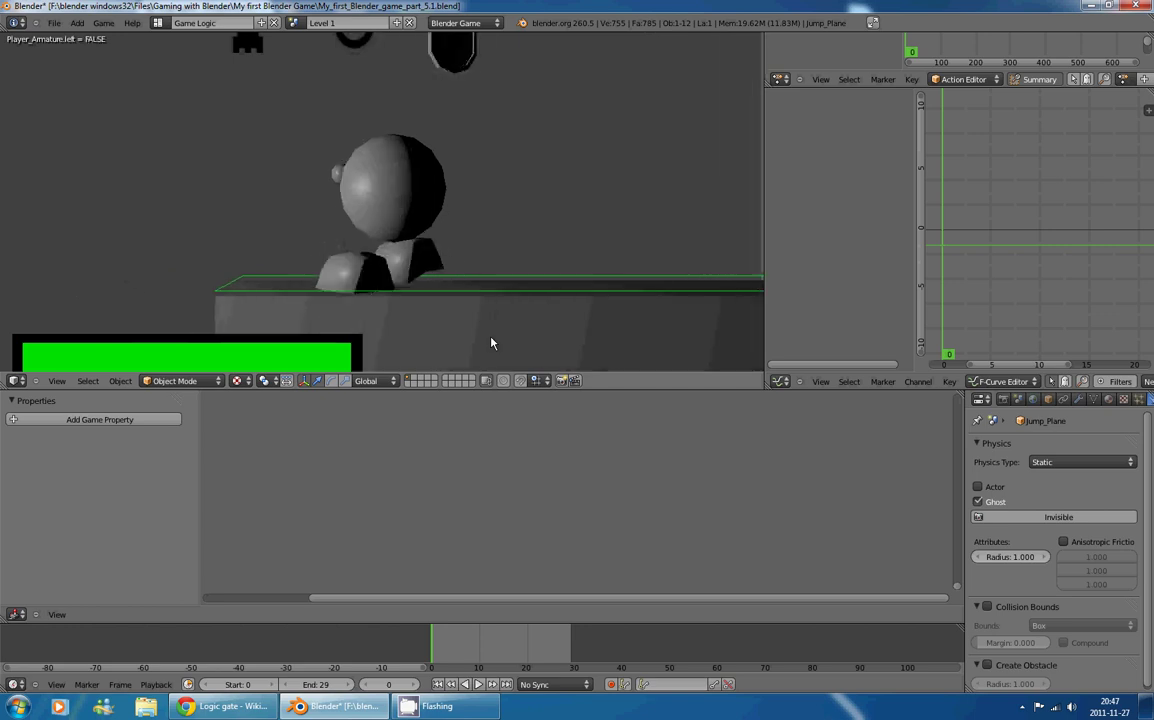
{"action": "key", "text": "Right"}
{"action": "key", "text": "Left"}
{"action": "key", "text": "Escape"}
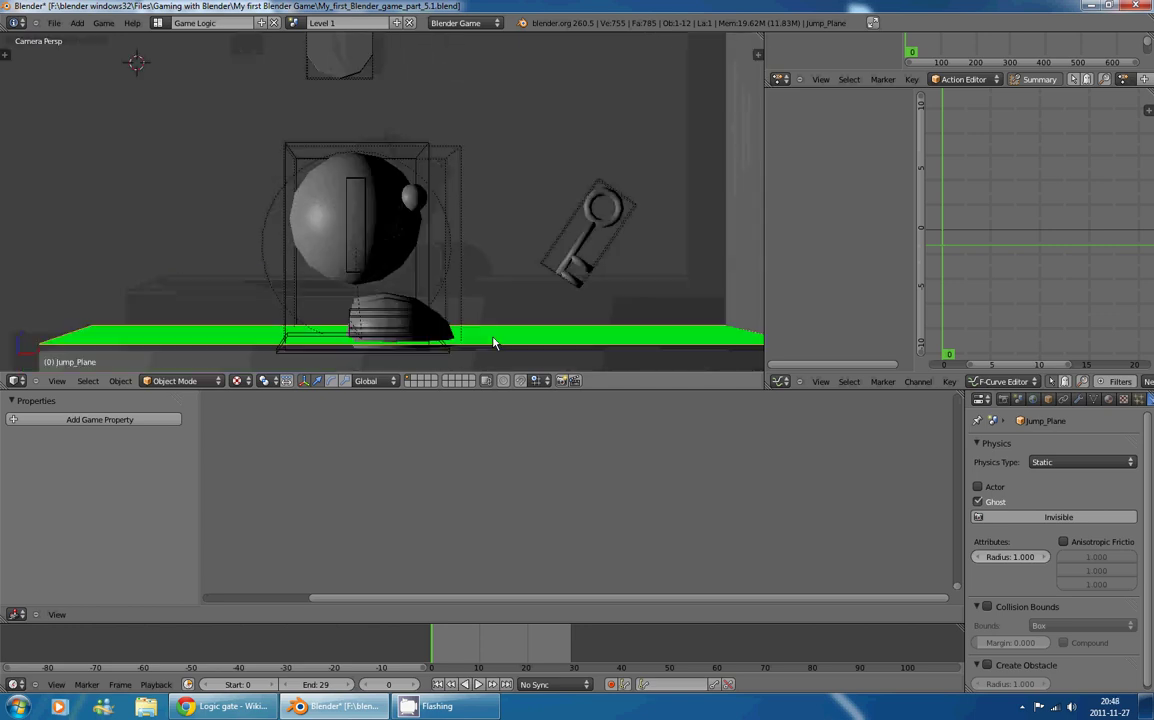
Step: Select the player armature's Controller bone and rotate it slightly clockwise in the top orthographic view with the "right" action linked
{"action": "right_click", "coordinate": [428, 156]}
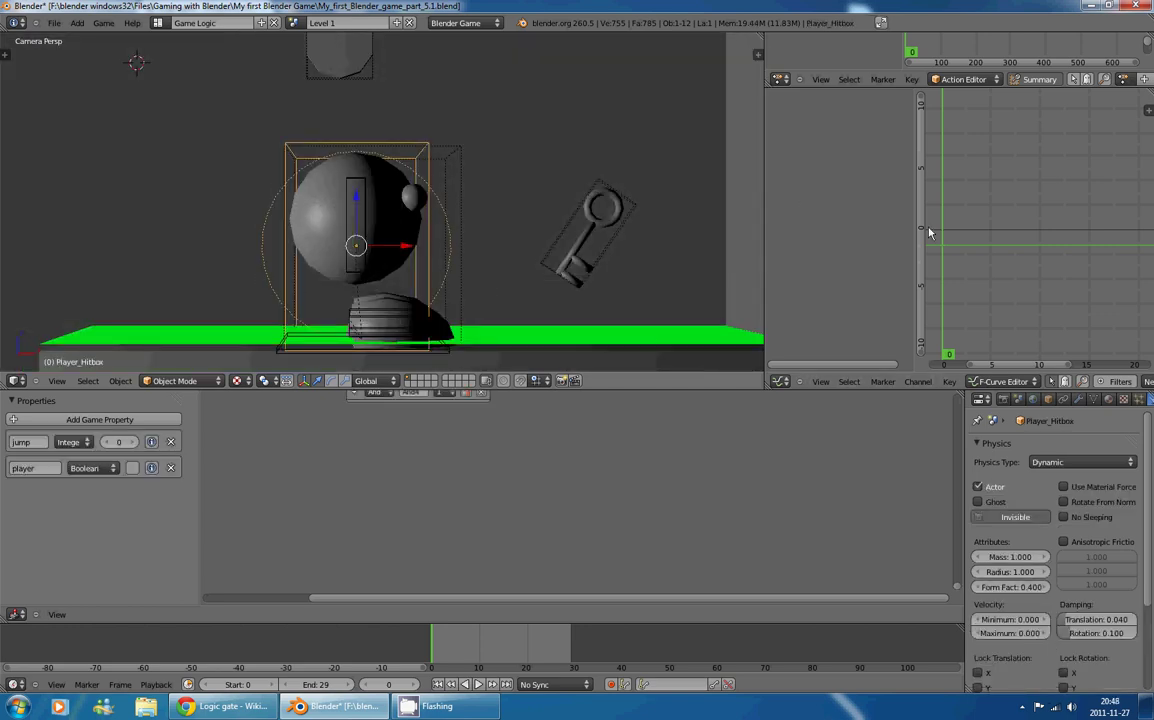
{"action": "right_click", "coordinate": [392, 308]}
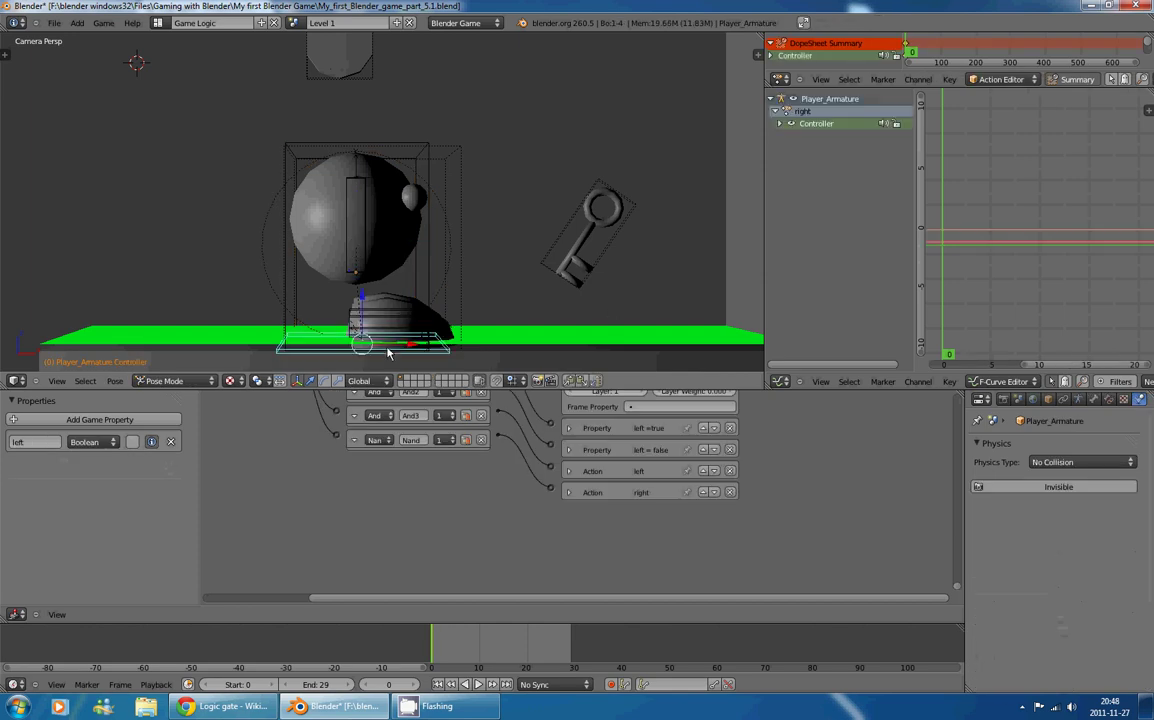
{"action": "scroll", "coordinate": [1036, 121], "scroll_direction": "down", "scroll_amount": 14}
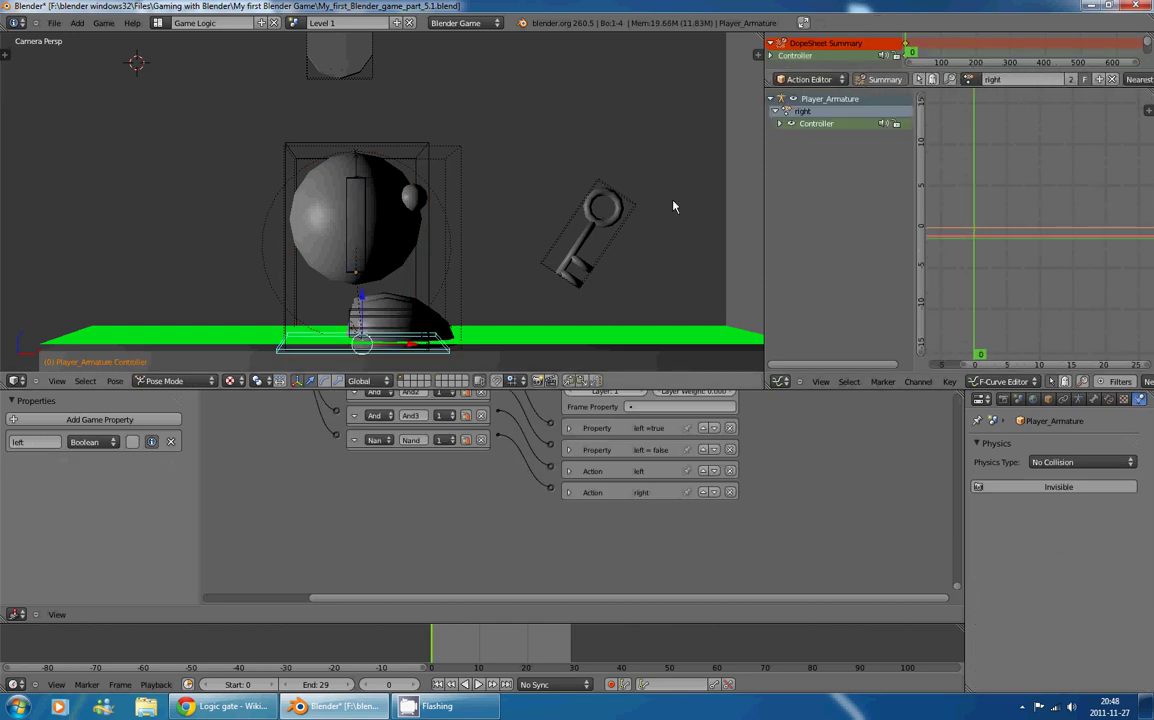
{"action": "key", "text": "KP_7"}
{"action": "scroll", "coordinate": [431, 126], "scroll_direction": "down", "scroll_amount": 6}
{"action": "middle_click_drag", "start_coordinate": [432, 144], "coordinate": [437, 222], "text": "shift"}
{"action": "scroll", "coordinate": [438, 222], "scroll_direction": "up", "scroll_amount": 14}
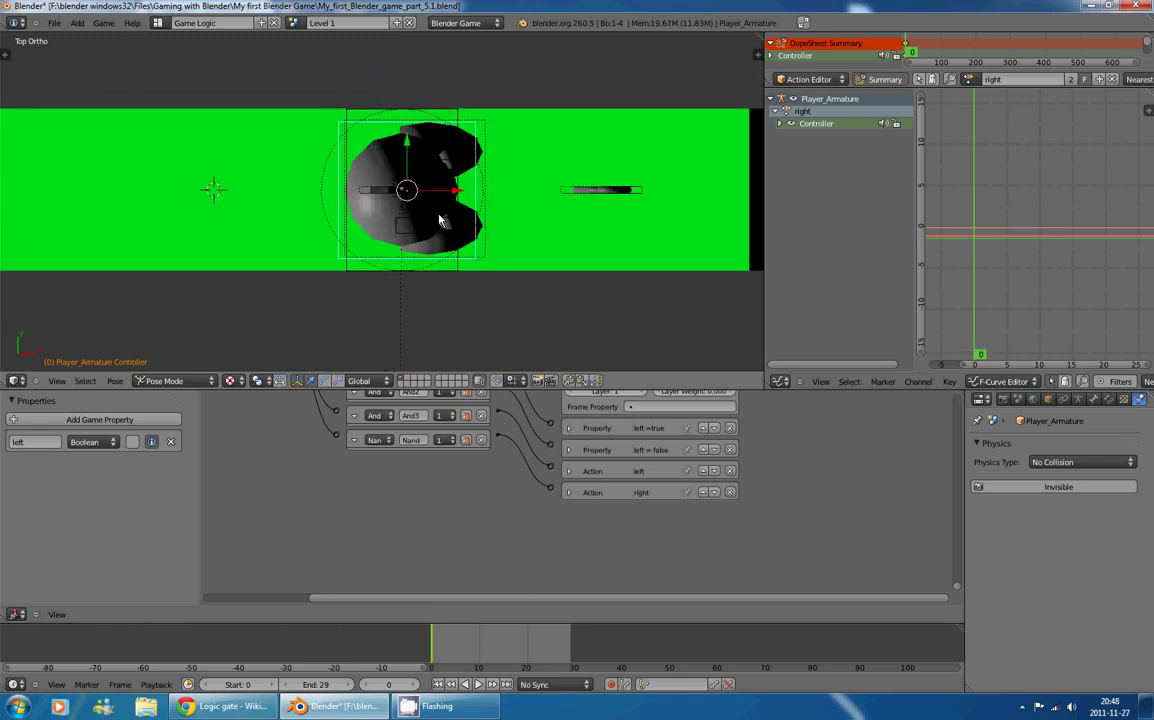
{"action": "scroll", "coordinate": [560, 245], "scroll_direction": "down", "scroll_amount": 4}
{"action": "middle_click_drag", "start_coordinate": [551, 213], "coordinate": [542, 221], "text": "shift"}
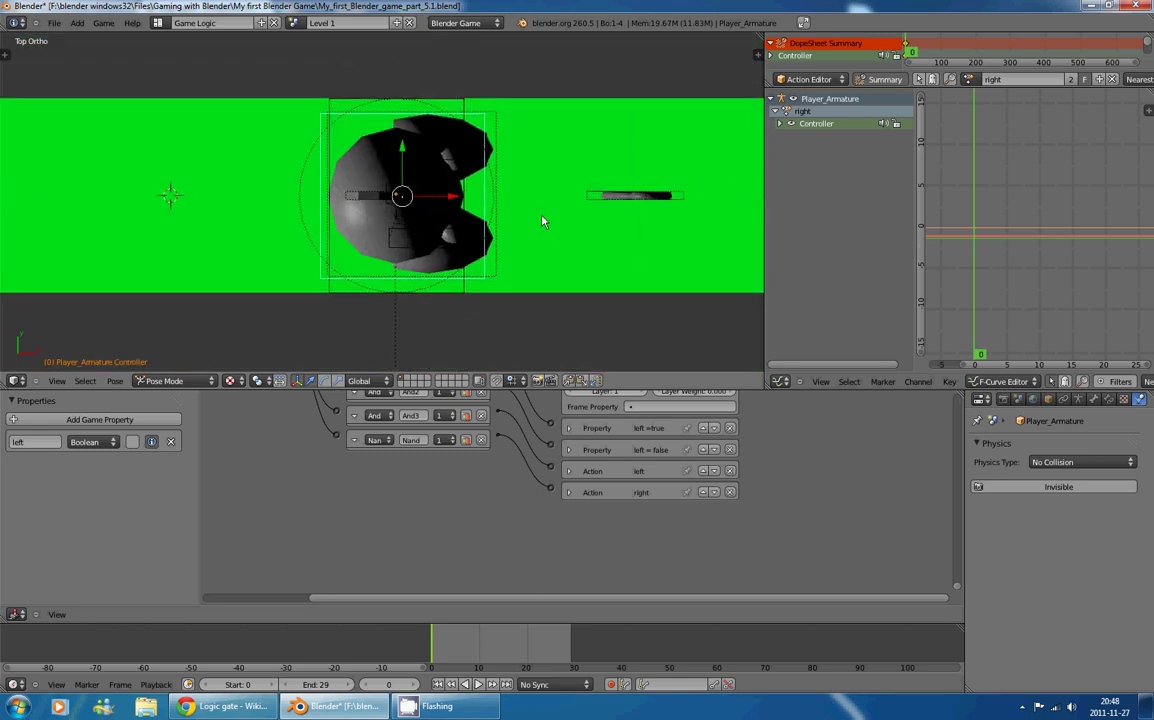
{"action": "key", "text": "r"}
{"action": "left_click", "coordinate": [564, 162]}
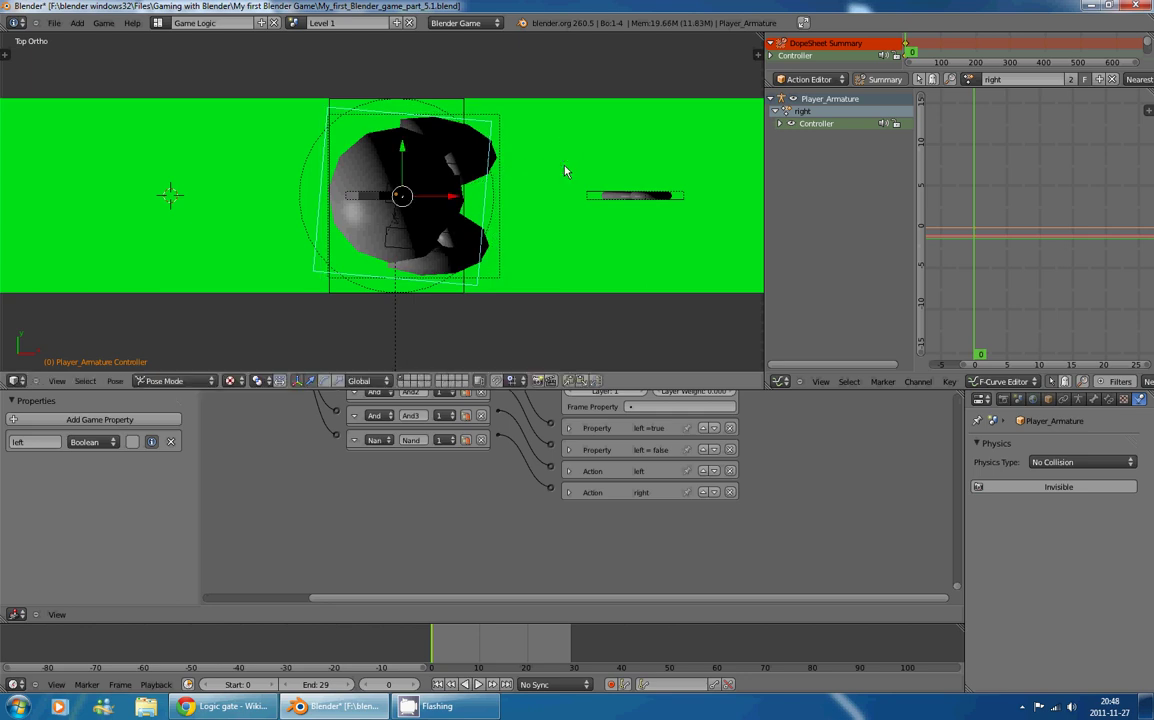
Step: Insert a keyframe for the rotated Controller bone at frame 0 of the "right" action
{"action": "scroll", "coordinate": [551, 296], "scroll_direction": "down", "scroll_amount": 8}
{"action": "scroll", "coordinate": [403, 344], "scroll_direction": "up", "scroll_amount": 8}
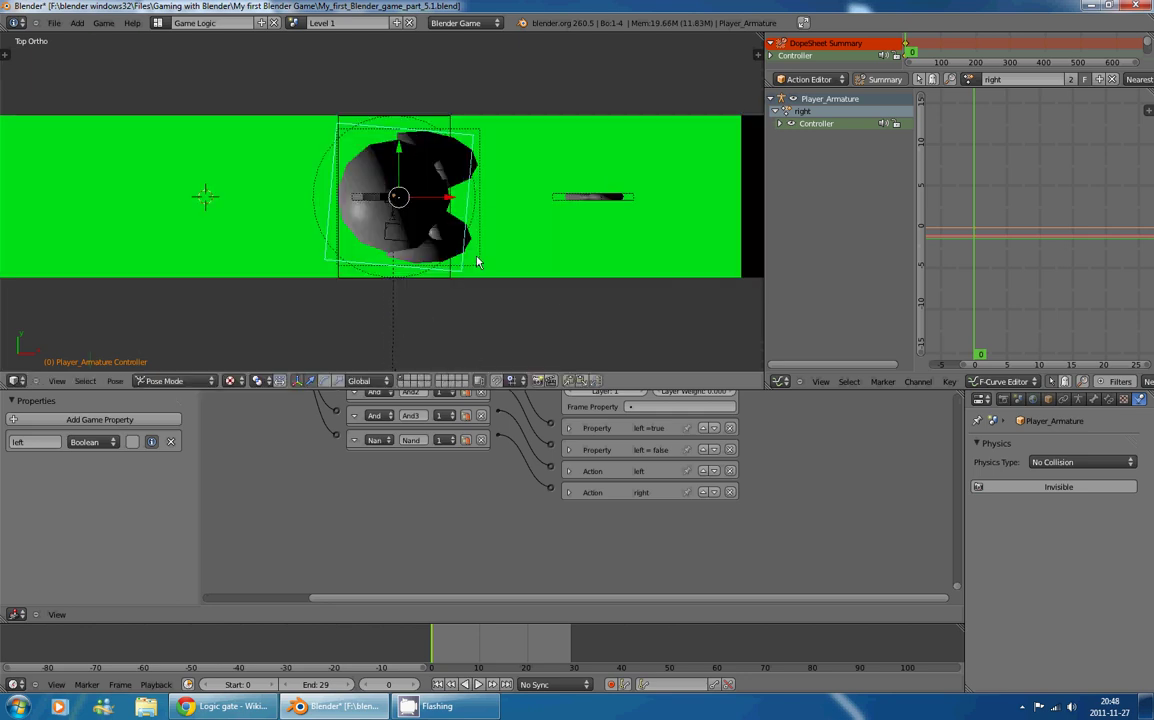
{"action": "key", "text": "i"}
{"action": "left_click", "coordinate": [477, 262]}
Step: Link the "left" action to the player armature and set the current frame to 0
{"action": "left_click", "coordinate": [967, 79]}
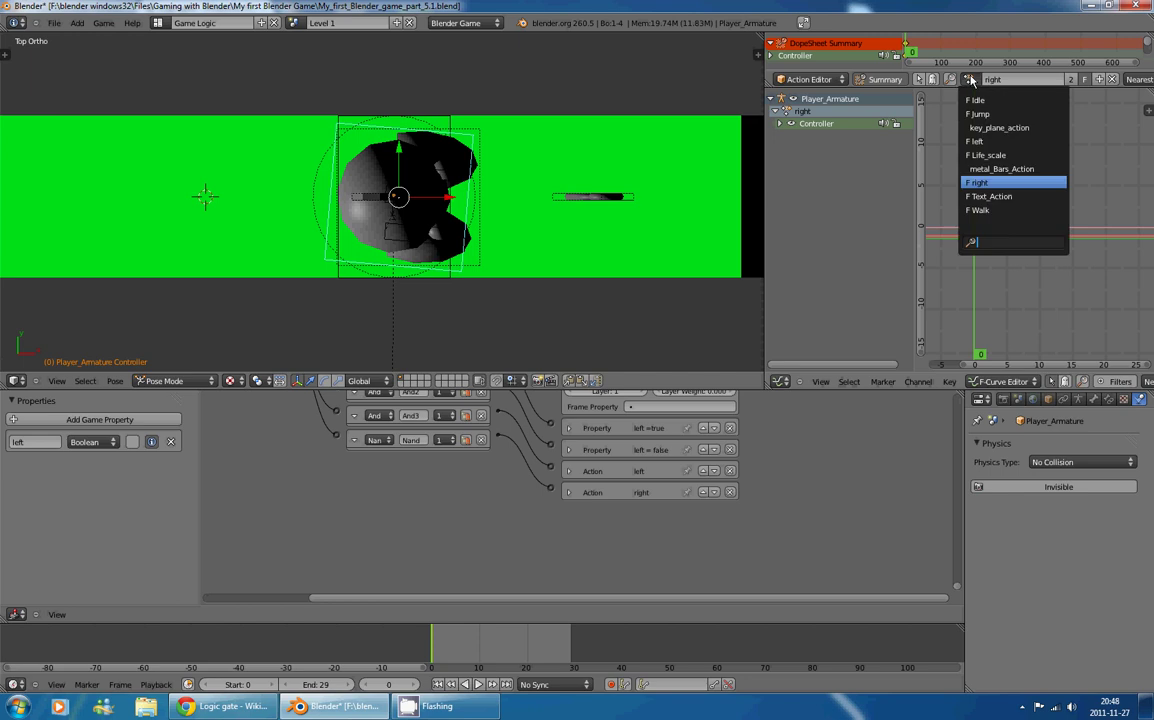
{"action": "left_click", "coordinate": [992, 144]}
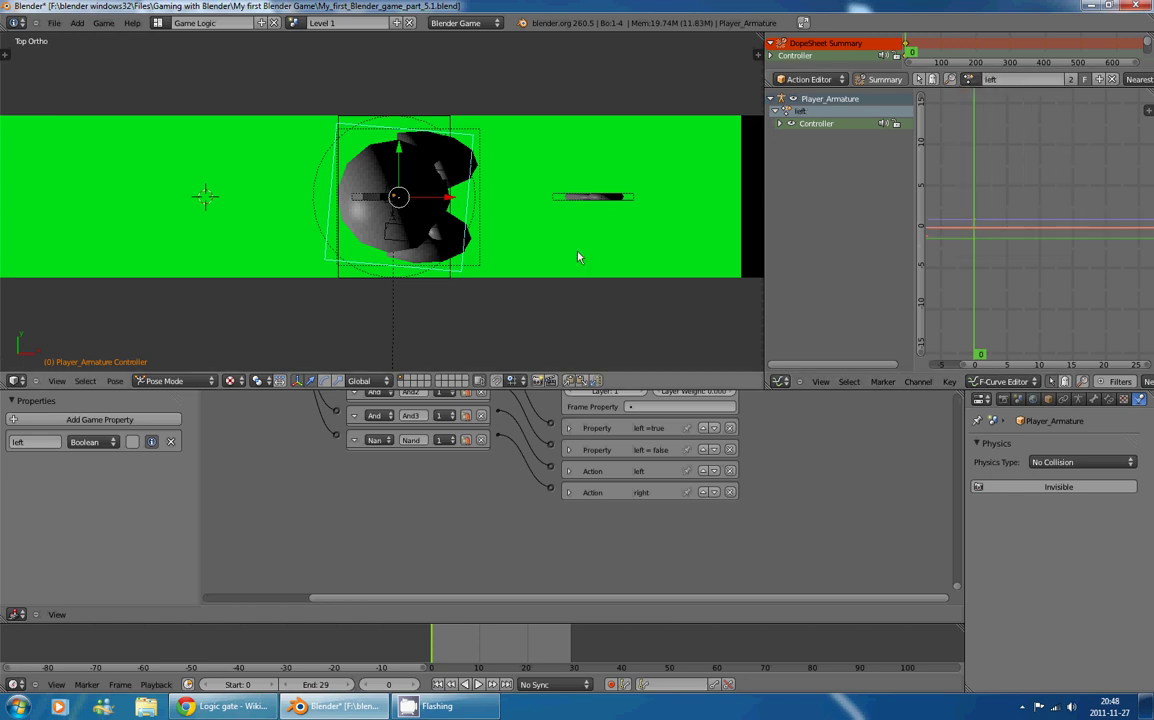
{"action": "left_click_drag", "start_coordinate": [982, 279], "coordinate": [975, 275]}
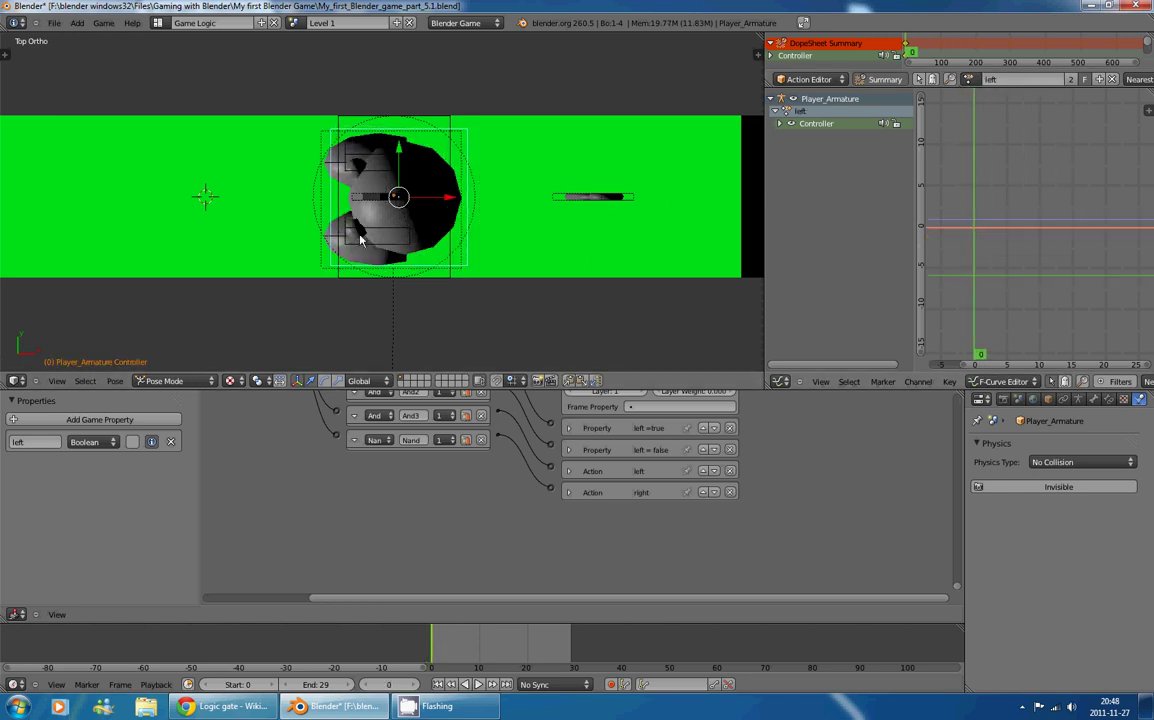
Step: Rotate the Controller bone by -5 degrees in the top view and insert a keyframe for it in the "left" action
{"action": "key", "text": "r"}
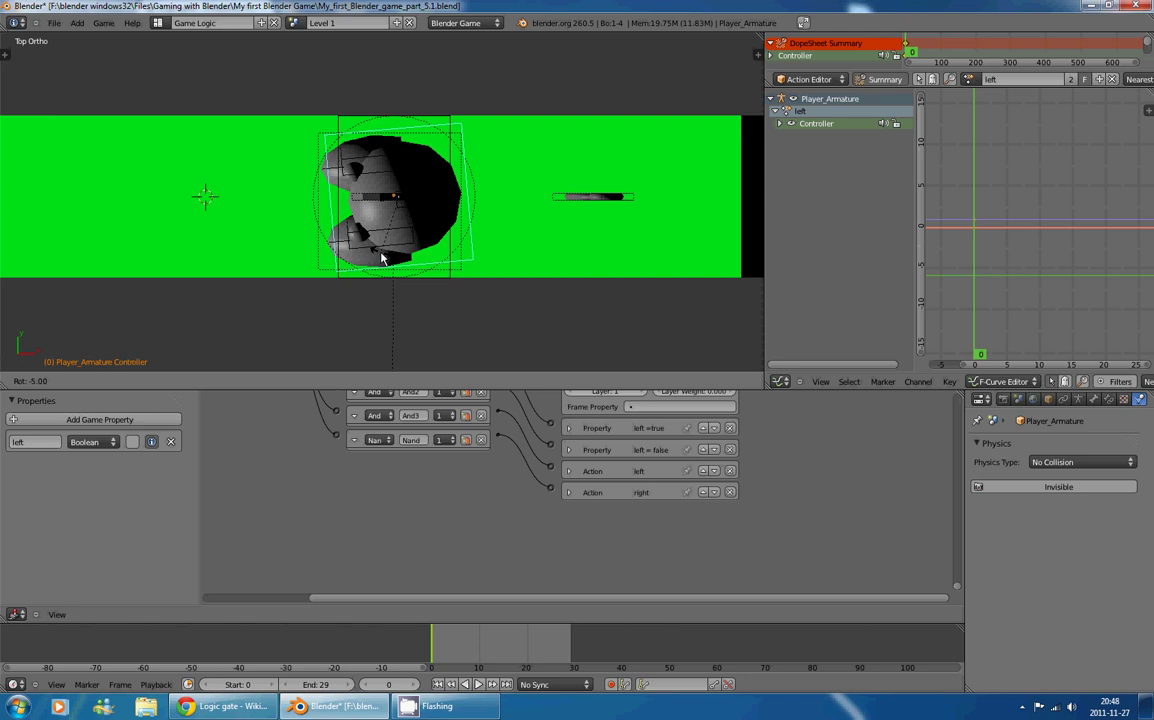
{"action": "left_click", "coordinate": [381, 258]}
{"action": "key", "text": "i"}
{"action": "left_click", "coordinate": [500, 264]}
{"action": "scroll", "coordinate": [497, 265], "scroll_direction": "down", "scroll_amount": 2}
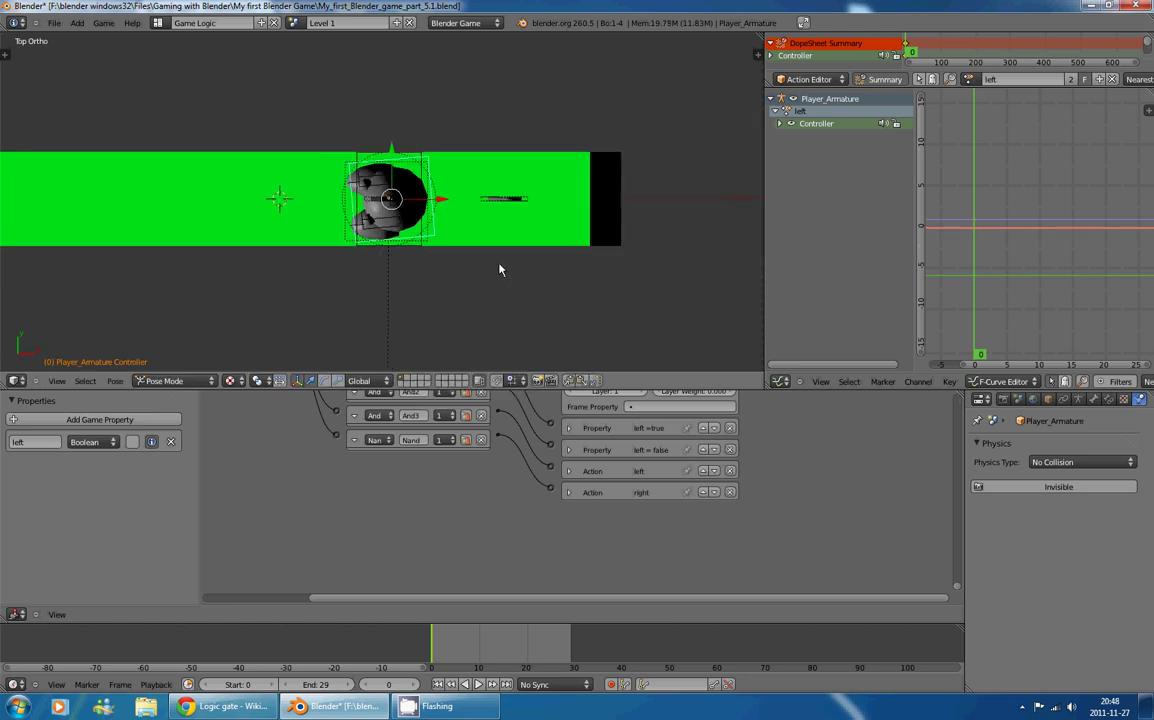
{"action": "scroll", "coordinate": [381, 245], "scroll_direction": "up", "scroll_amount": 4}
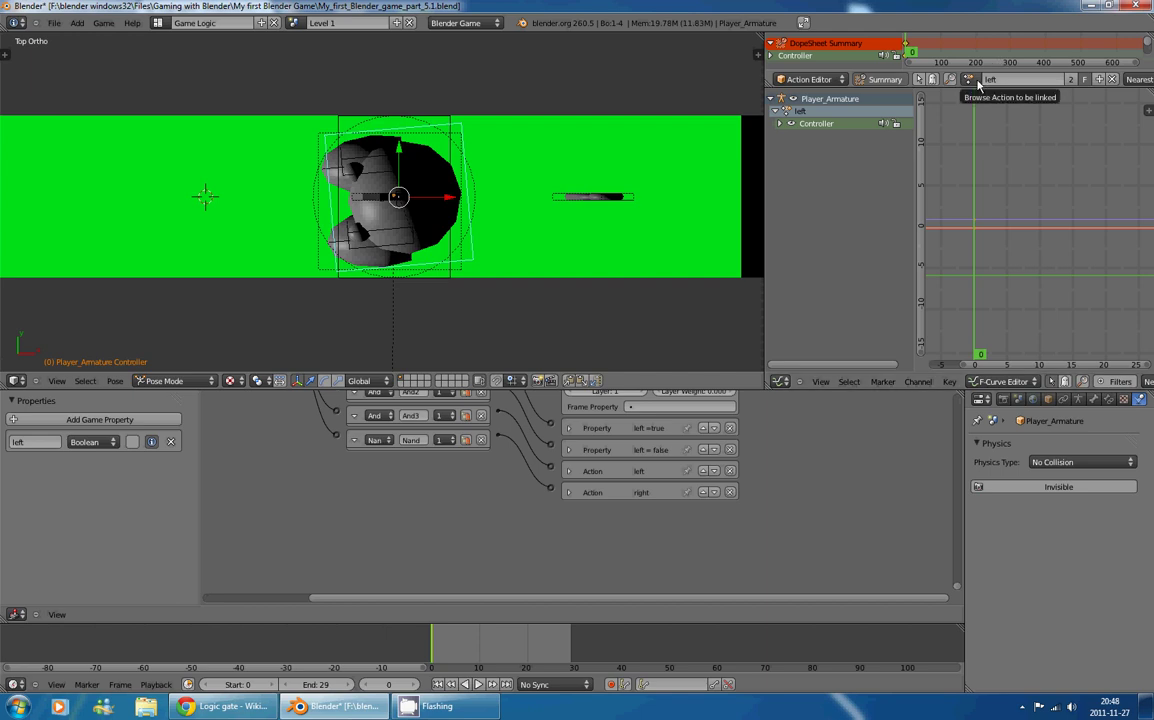
Step: Try turning the Controller bone the other way, cancel the rotation, and unlink the "left" action from the player armature
{"action": "key", "text": "r"}
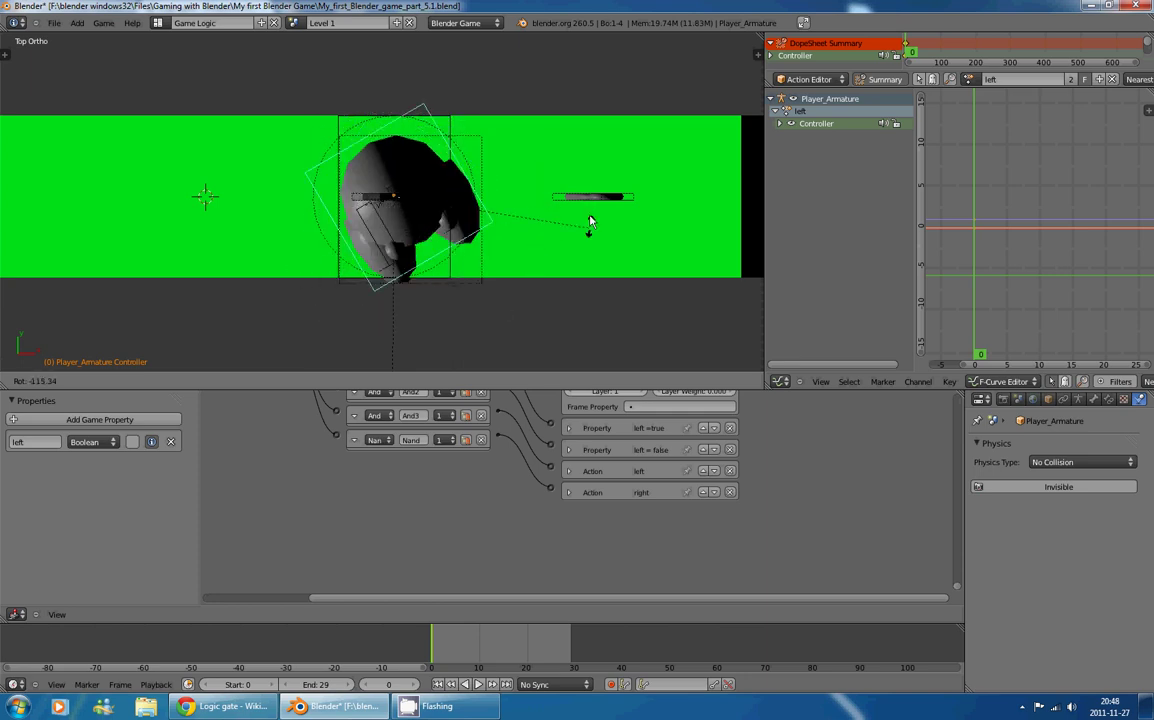
{"action": "key", "text": "Escape"}
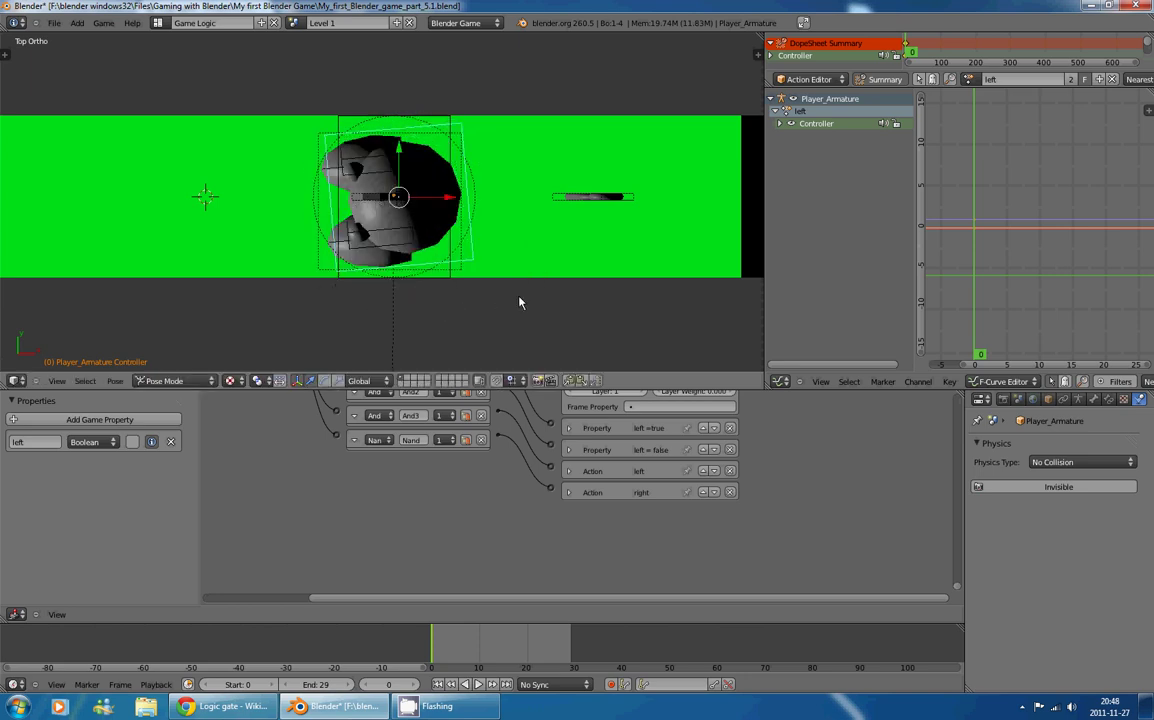
{"action": "middle_click_drag", "start_coordinate": [515, 291], "coordinate": [507, 244], "text": "shift"}
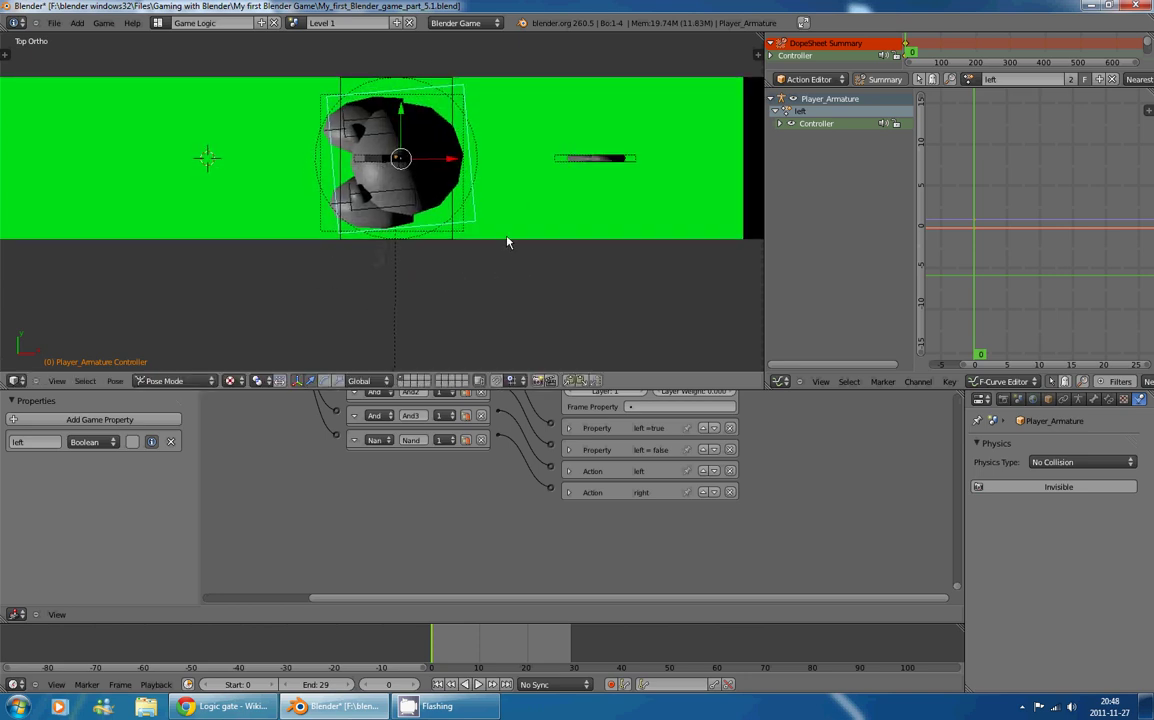
{"action": "left_click", "coordinate": [1113, 79]}
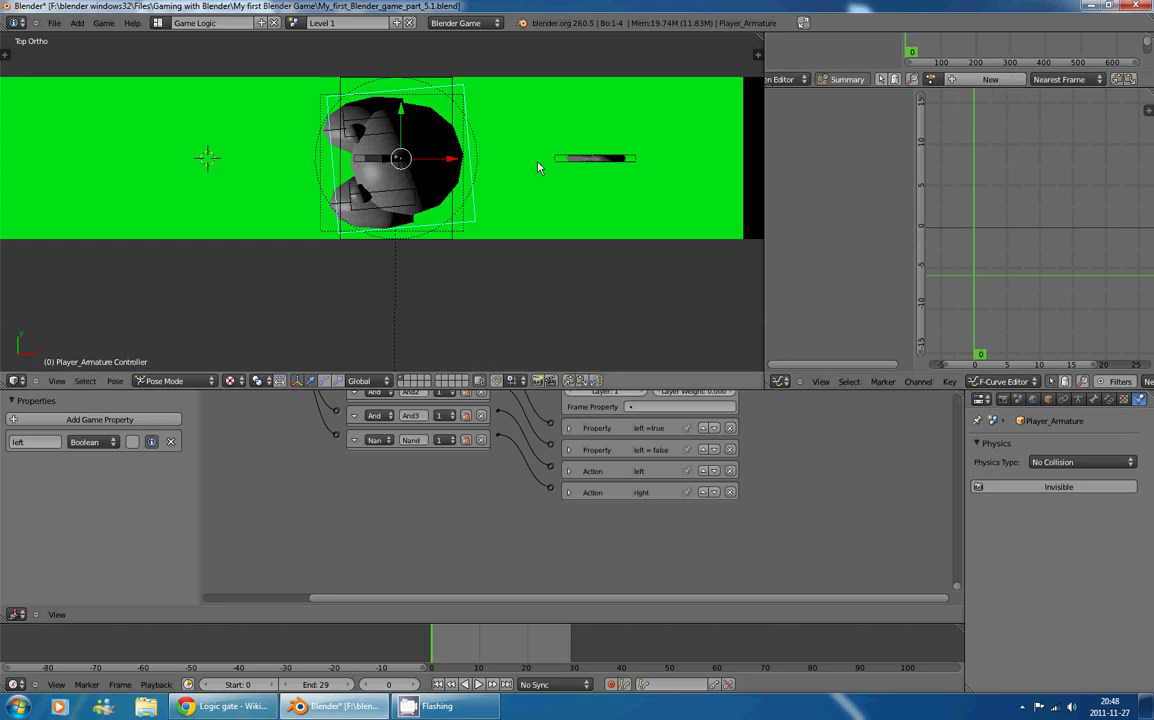
Step: Return the player armature from Pose Mode to Object Mode and look through the scene camera
{"action": "middle_click_drag", "start_coordinate": [489, 185], "coordinate": [479, 110]}
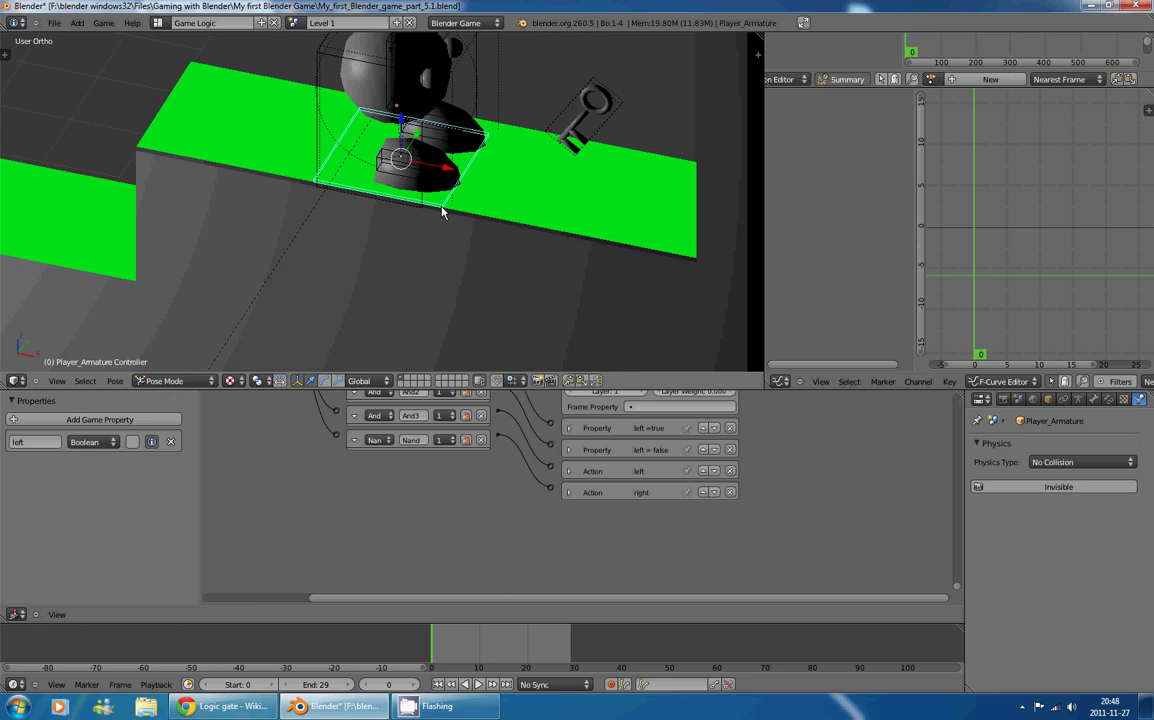
{"action": "key", "text": "ctrl+Tab"}
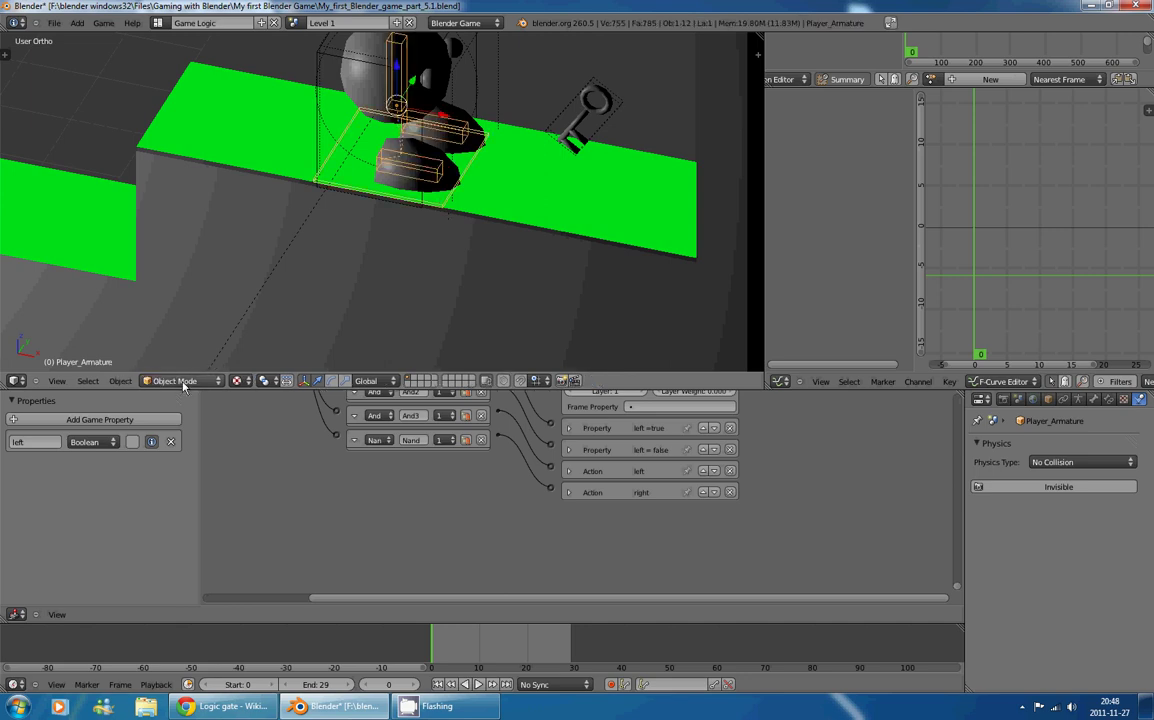
{"action": "scroll", "coordinate": [290, 310], "scroll_direction": "down", "scroll_amount": 4}
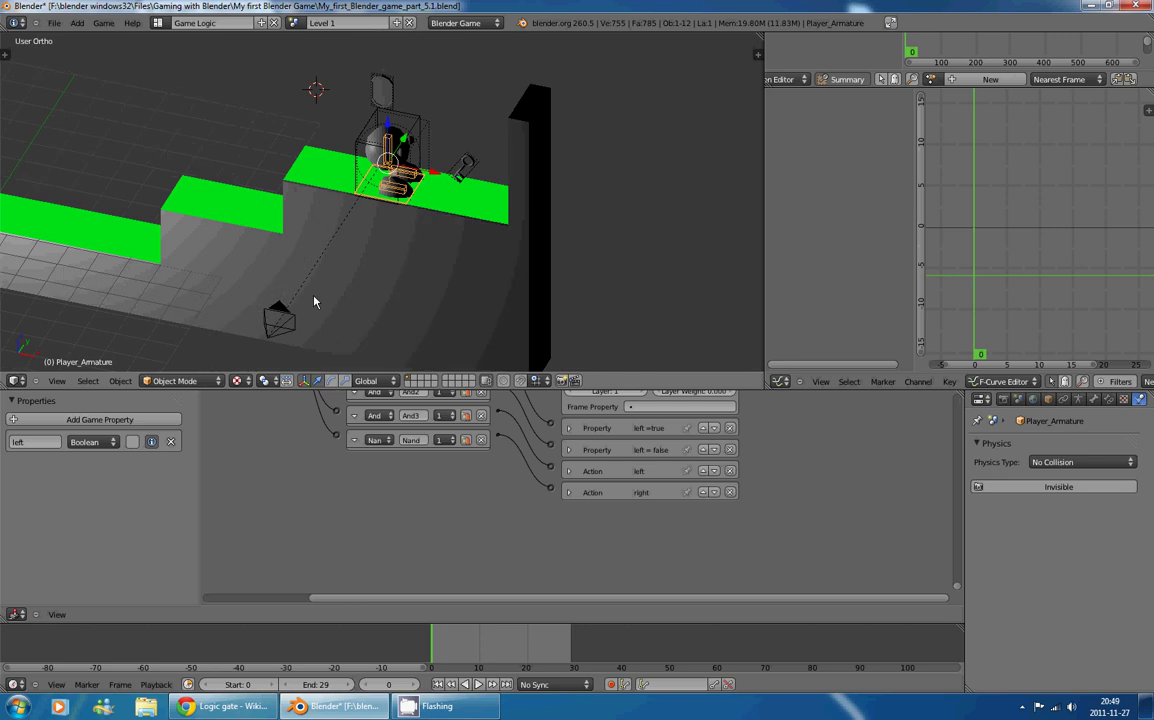
{"action": "key", "text": "KP_0"}
{"action": "scroll", "coordinate": [335, 268], "scroll_direction": "down", "scroll_amount": 3}
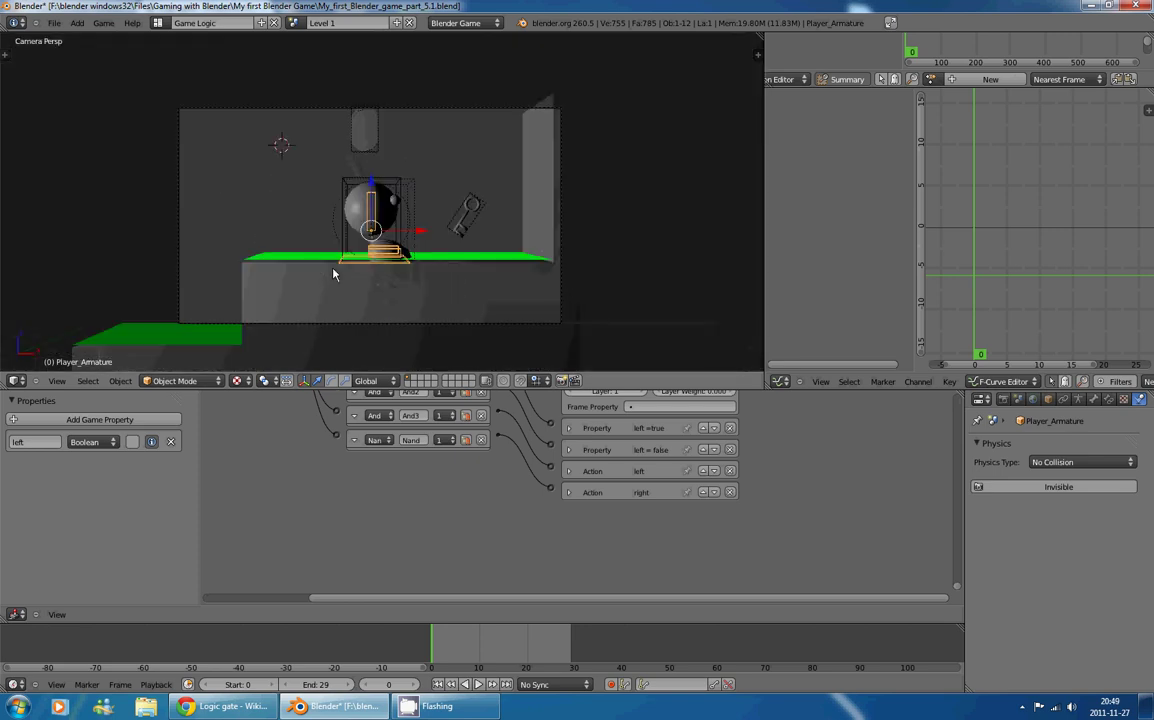
Step: Run the game, walk the character left and right repeatedly to test the turning animation, and stop the game
{"action": "key", "text": "p"}
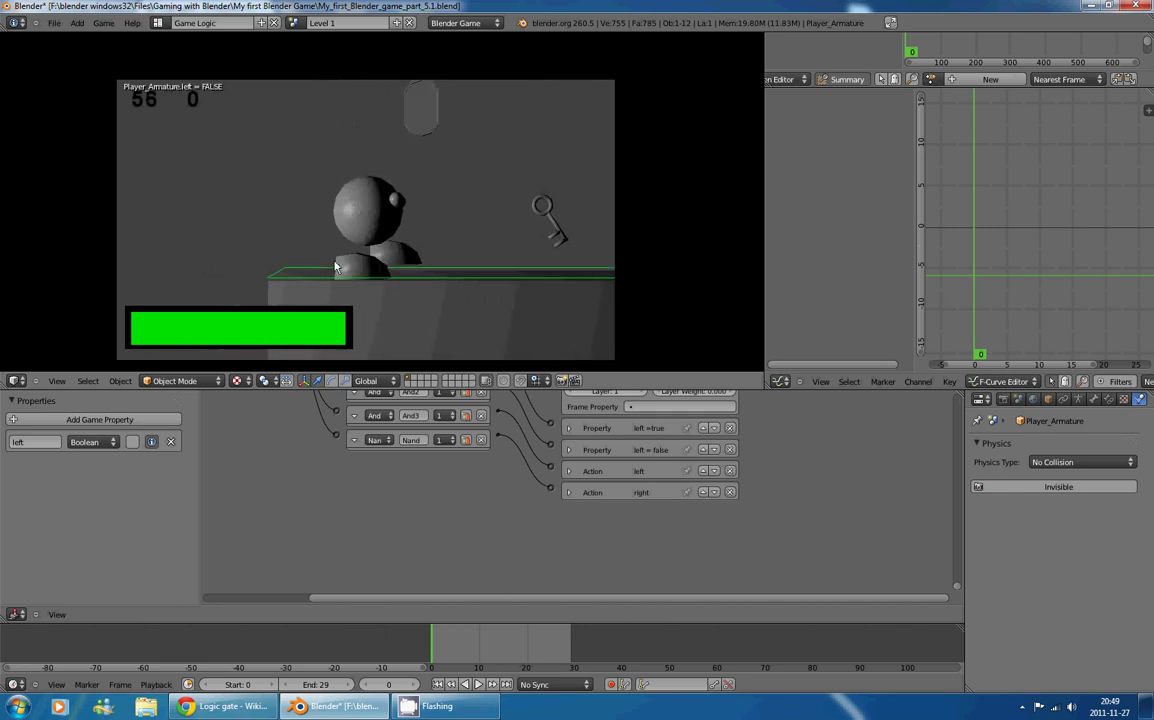
{"action": "key", "text": "Left"}
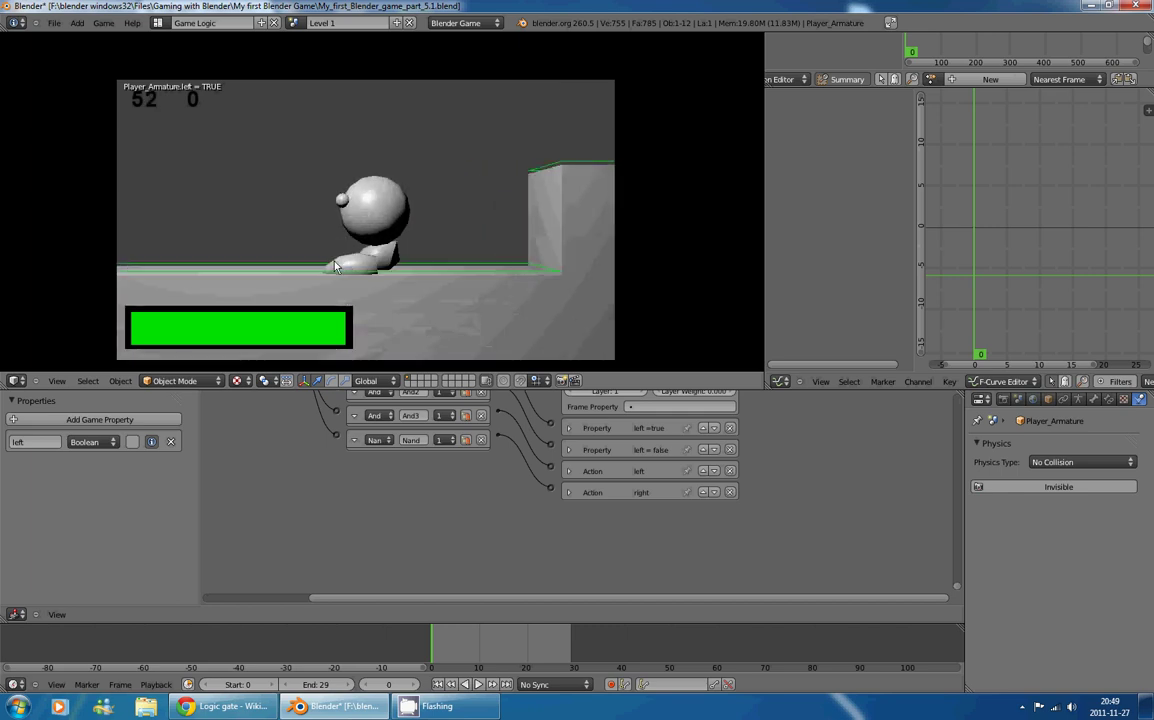
{"action": "key", "text": "Right"}
{"action": "key", "text": "Left"}
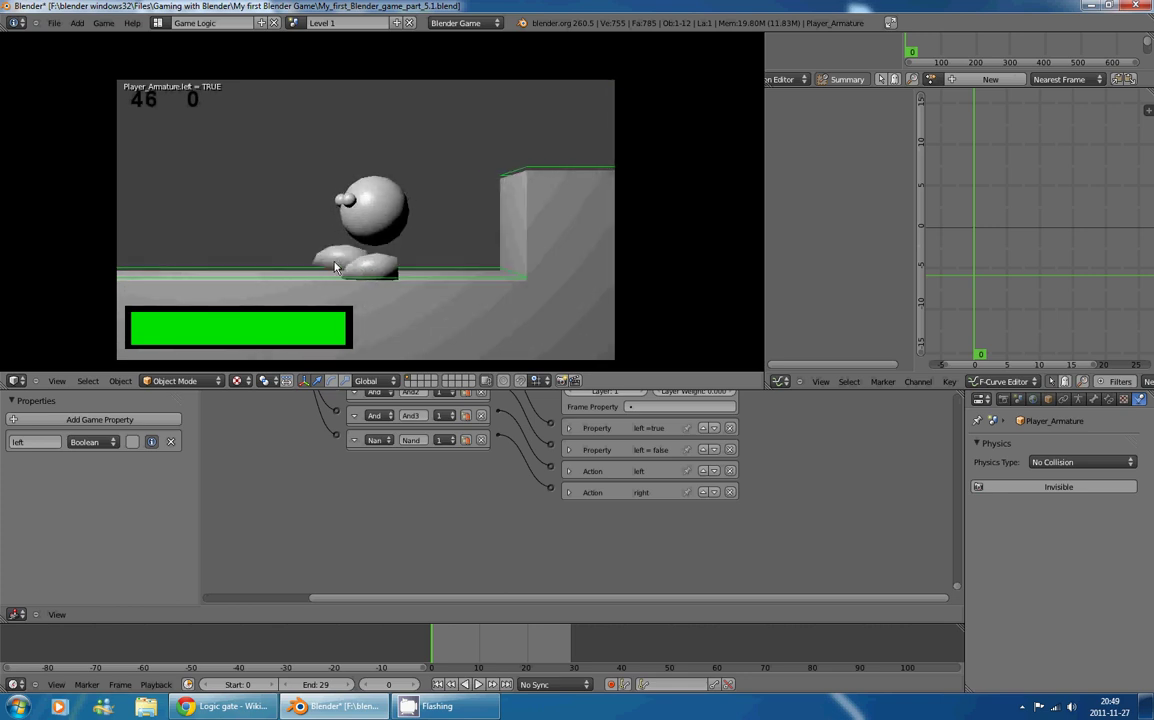
{"action": "key", "text": "Right"}
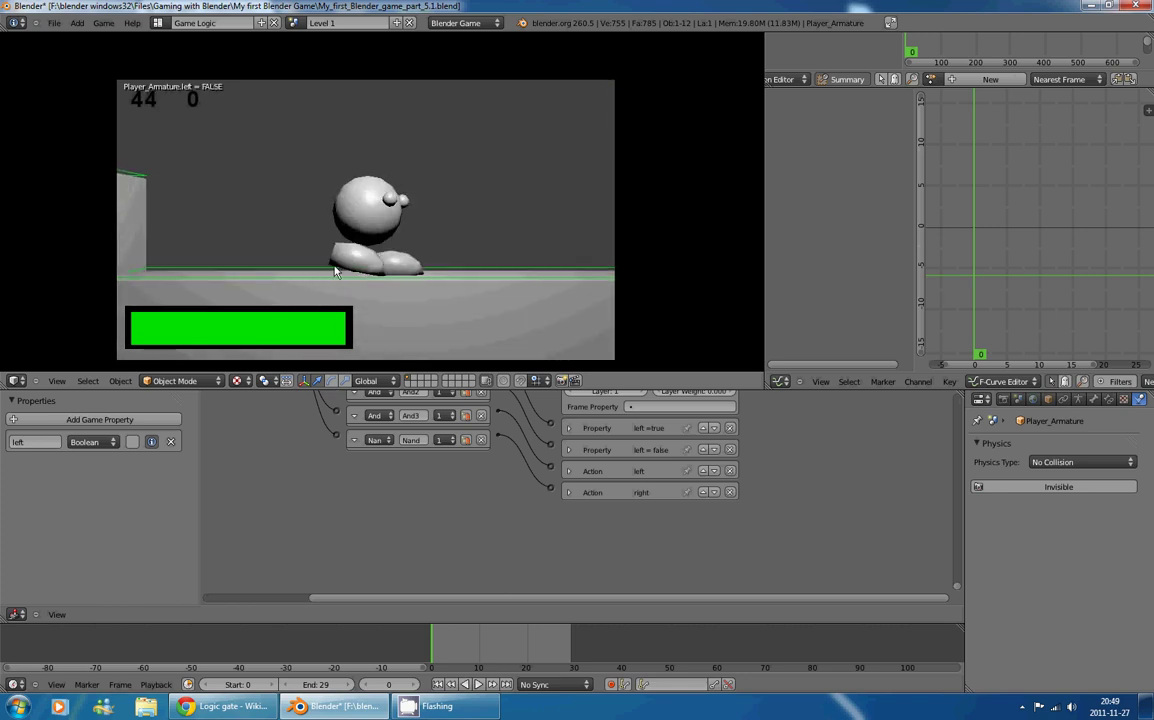
{"action": "key", "text": "Left"}
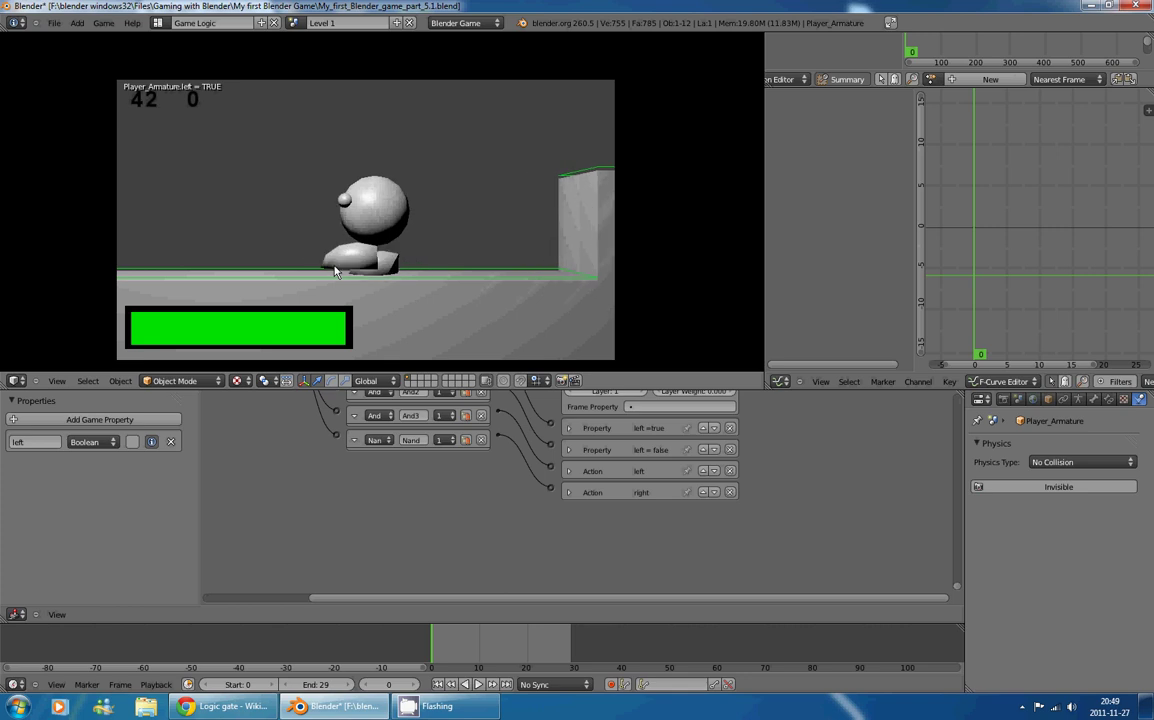
{"action": "key", "text": "Right"}
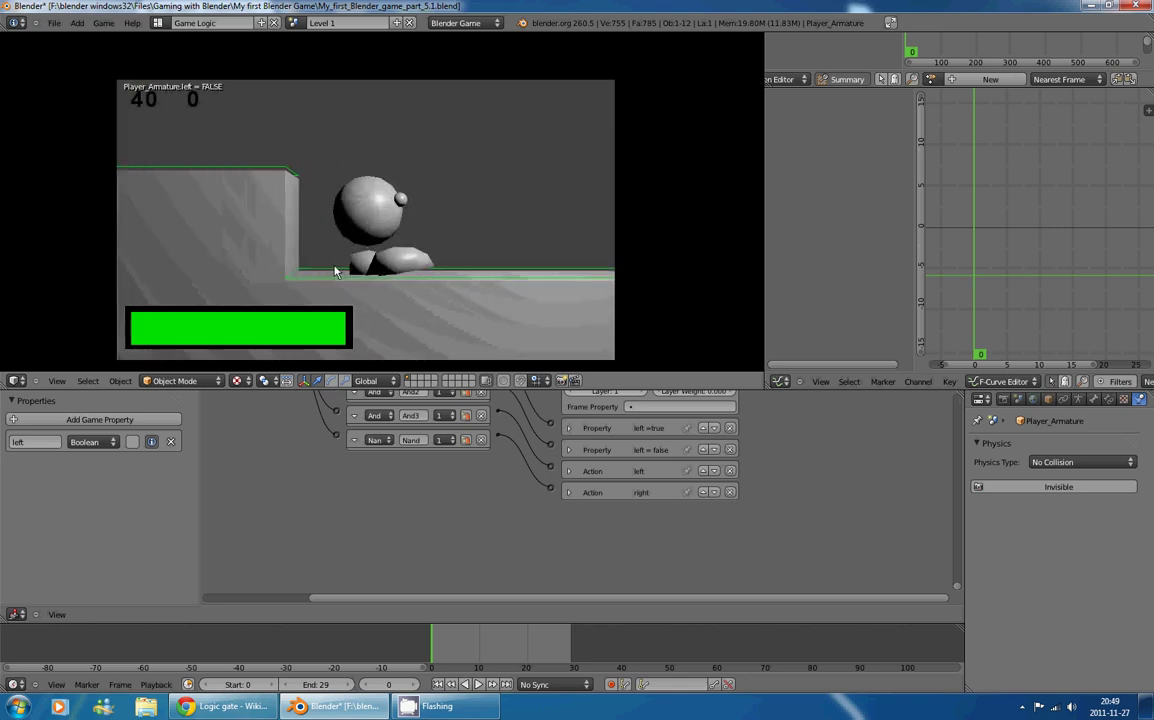
{"action": "key", "text": "Left"}
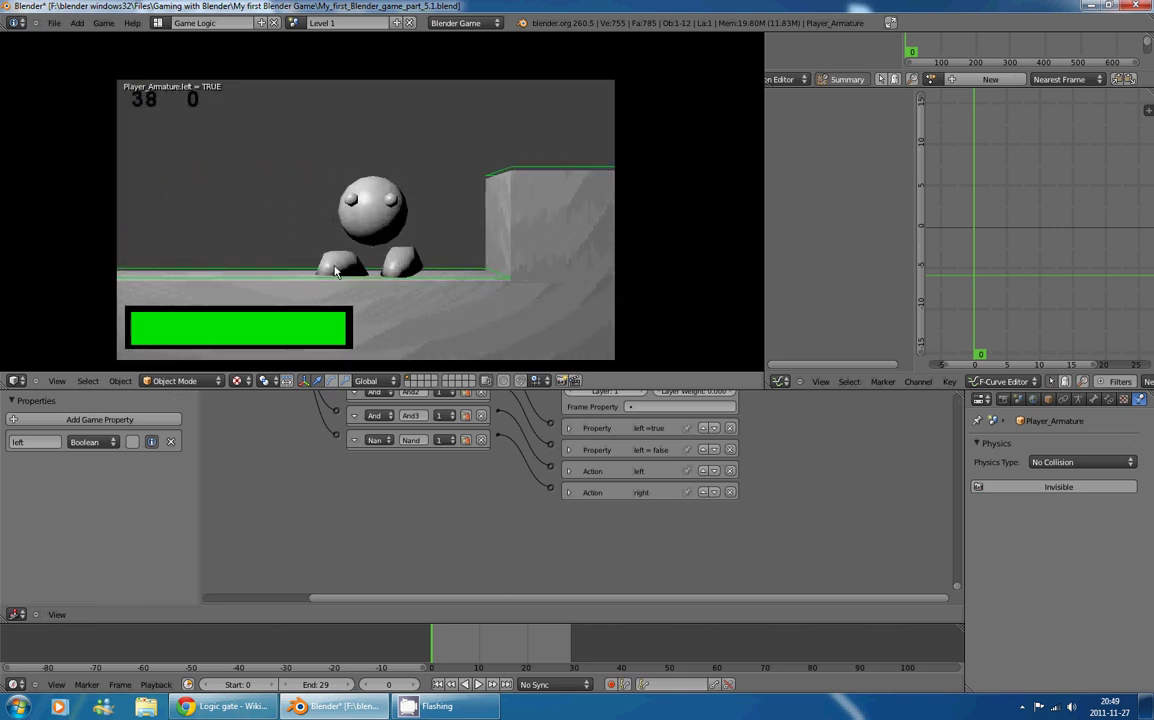
{"action": "key", "text": "Right"}
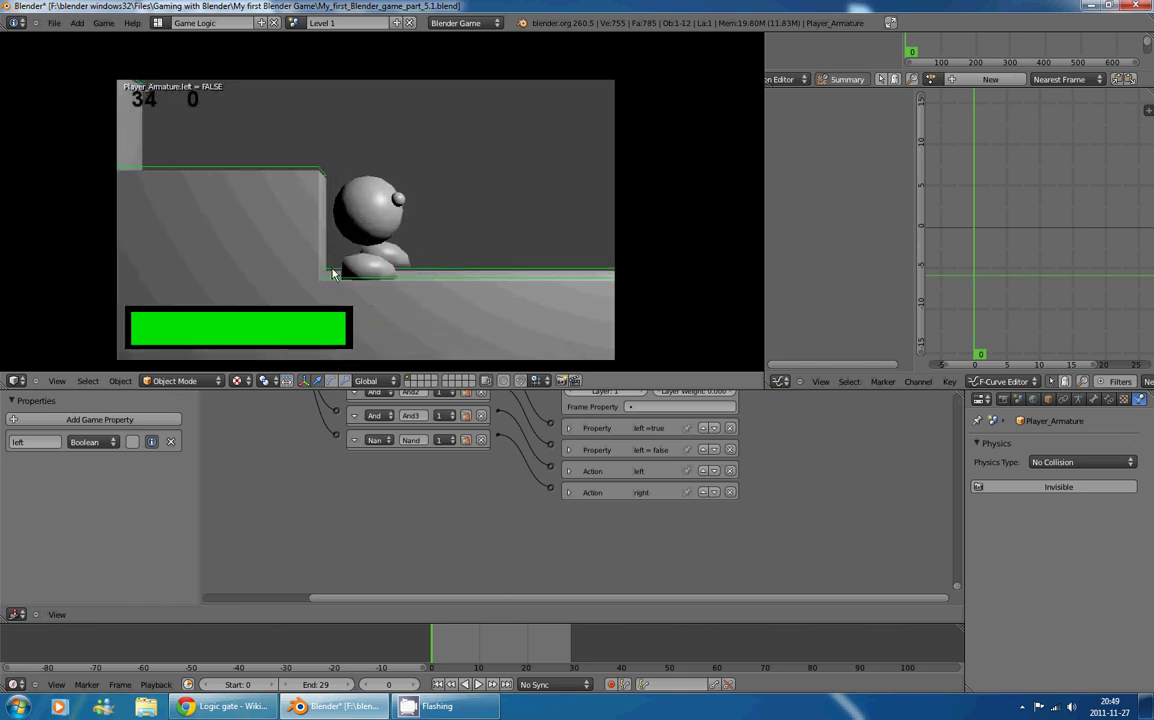
{"action": "key", "text": "Left"}
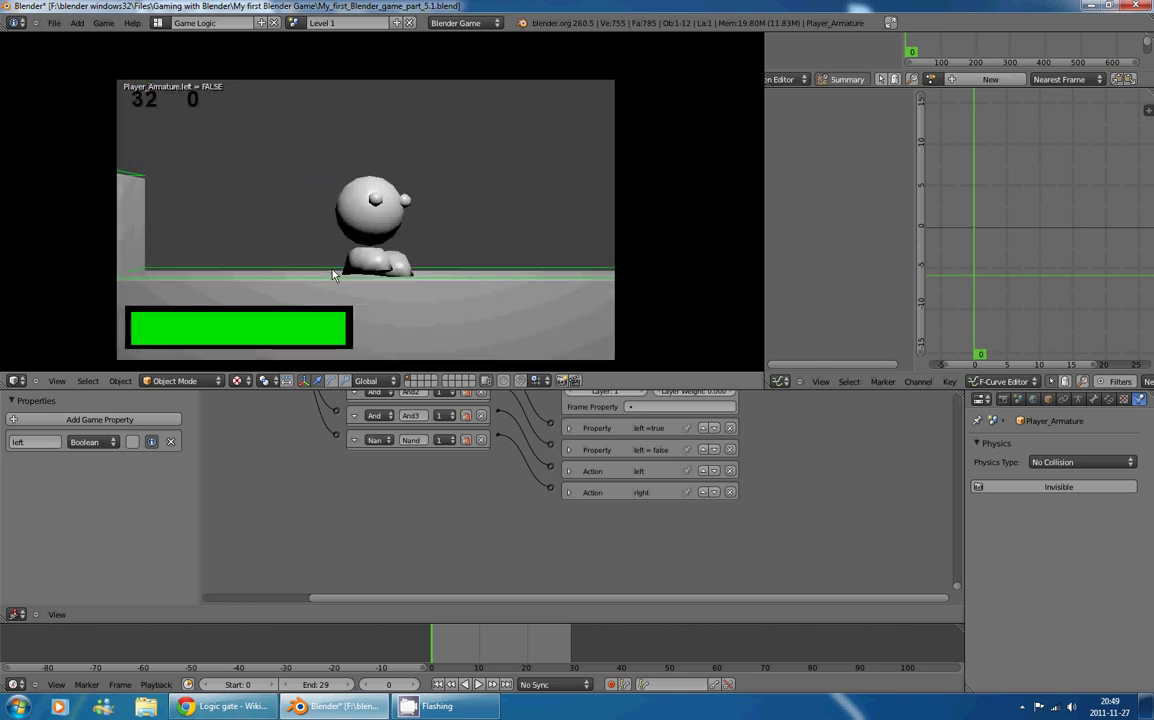
{"action": "key", "text": "Escape"}
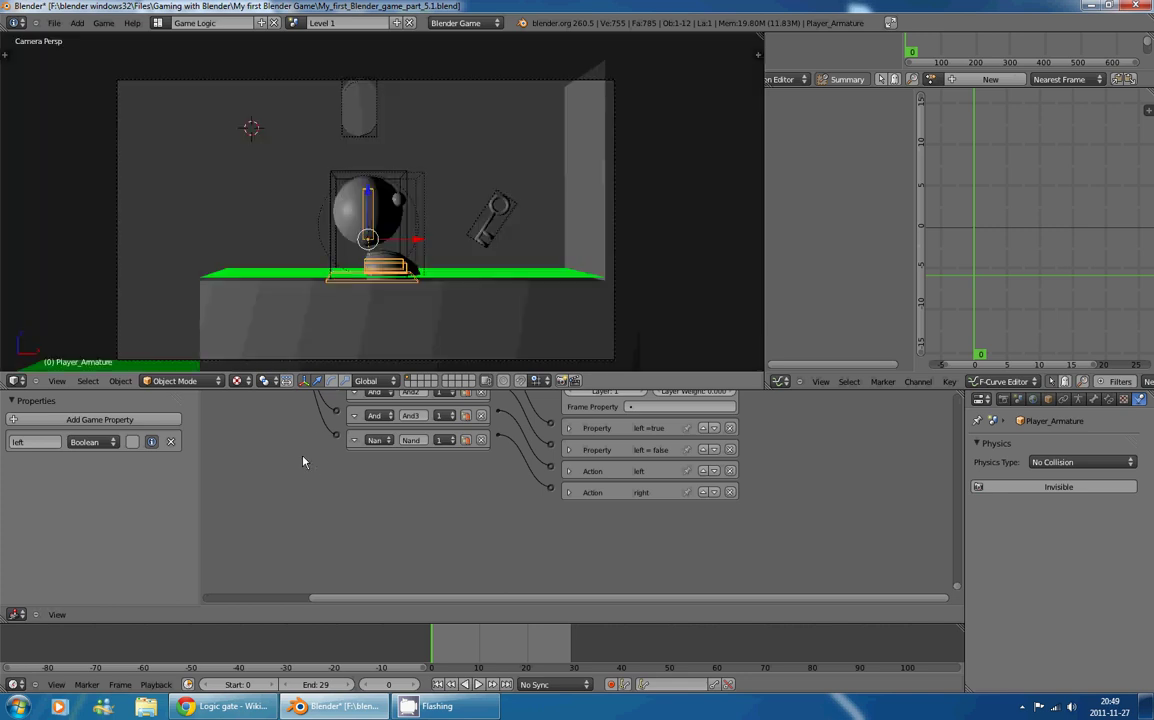
Step: Collapse the "walk" Action actuator in the Player_Armature logic bricks
{"action": "middle_click_drag", "start_coordinate": [303, 462], "coordinate": [421, 494]}
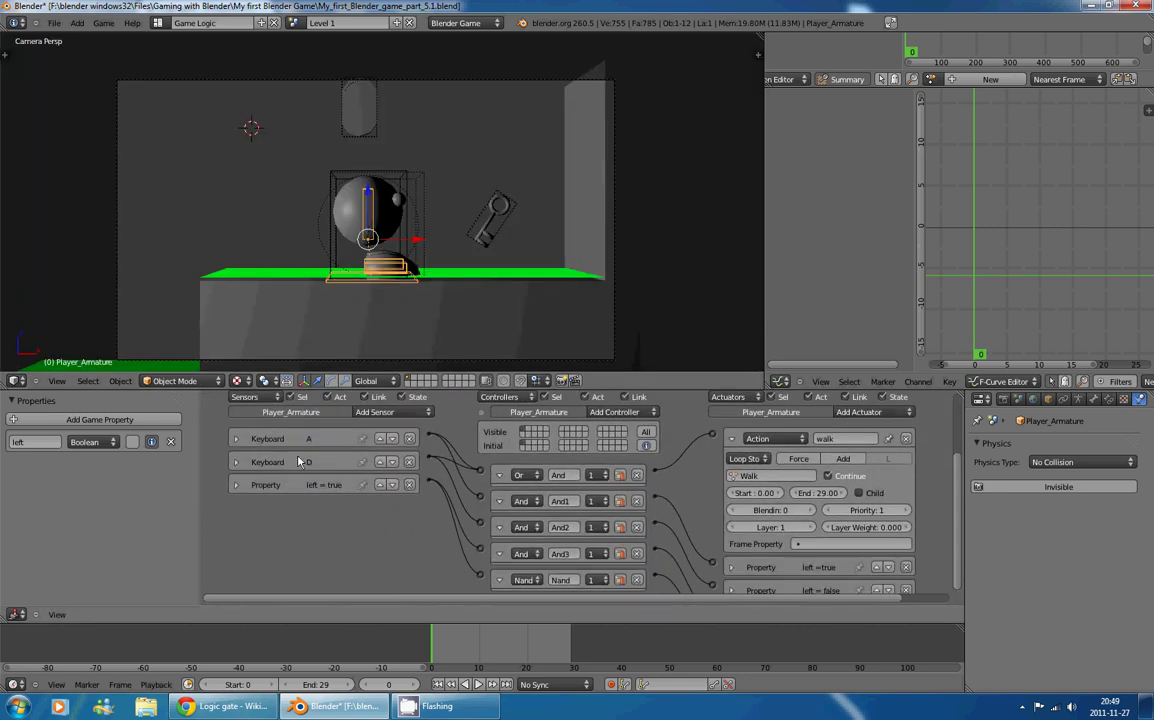
{"action": "middle_click_drag", "start_coordinate": [408, 556], "coordinate": [357, 534]}
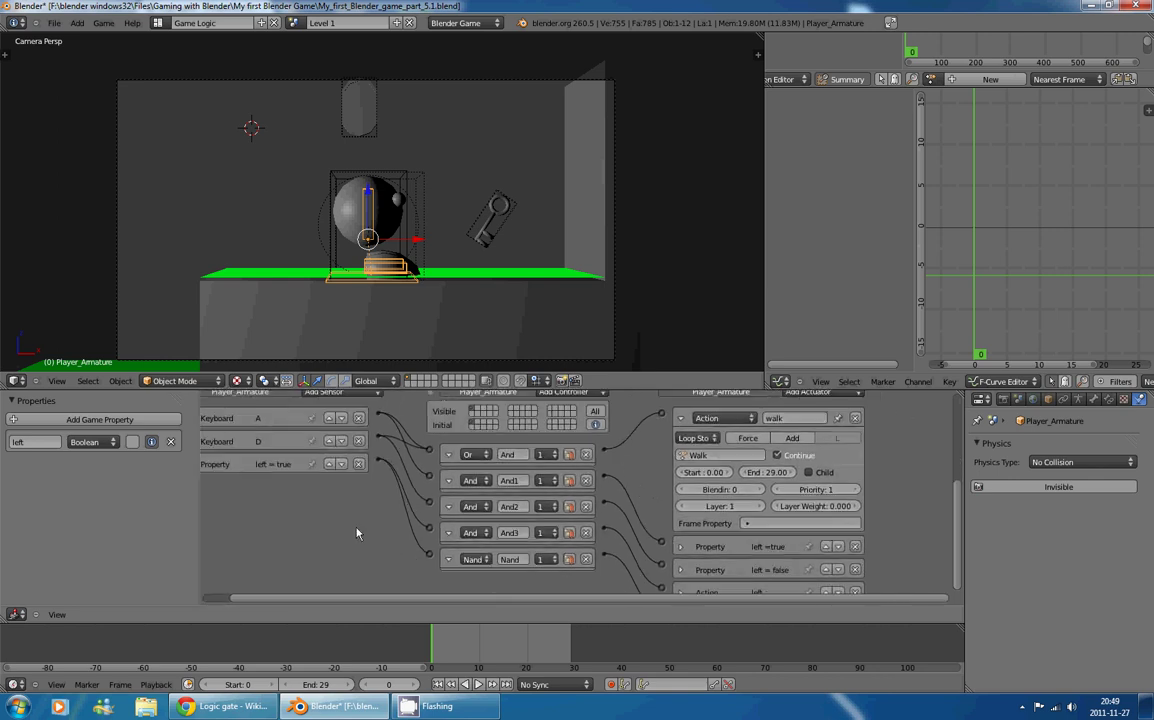
{"action": "left_click", "coordinate": [681, 416]}
{"action": "middle_click_drag", "start_coordinate": [364, 443], "coordinate": [398, 463]}
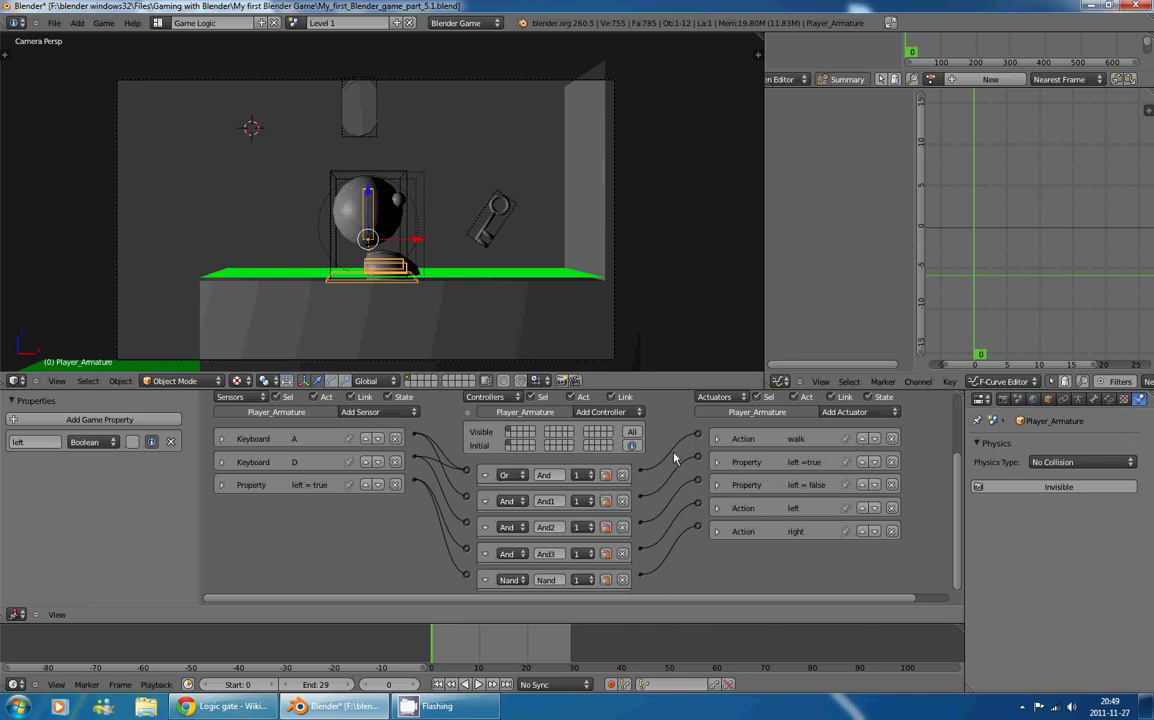
Step: Examine the settings of the A and D keyboard sensors, collapsing each one again
{"action": "left_click", "coordinate": [222, 439]}
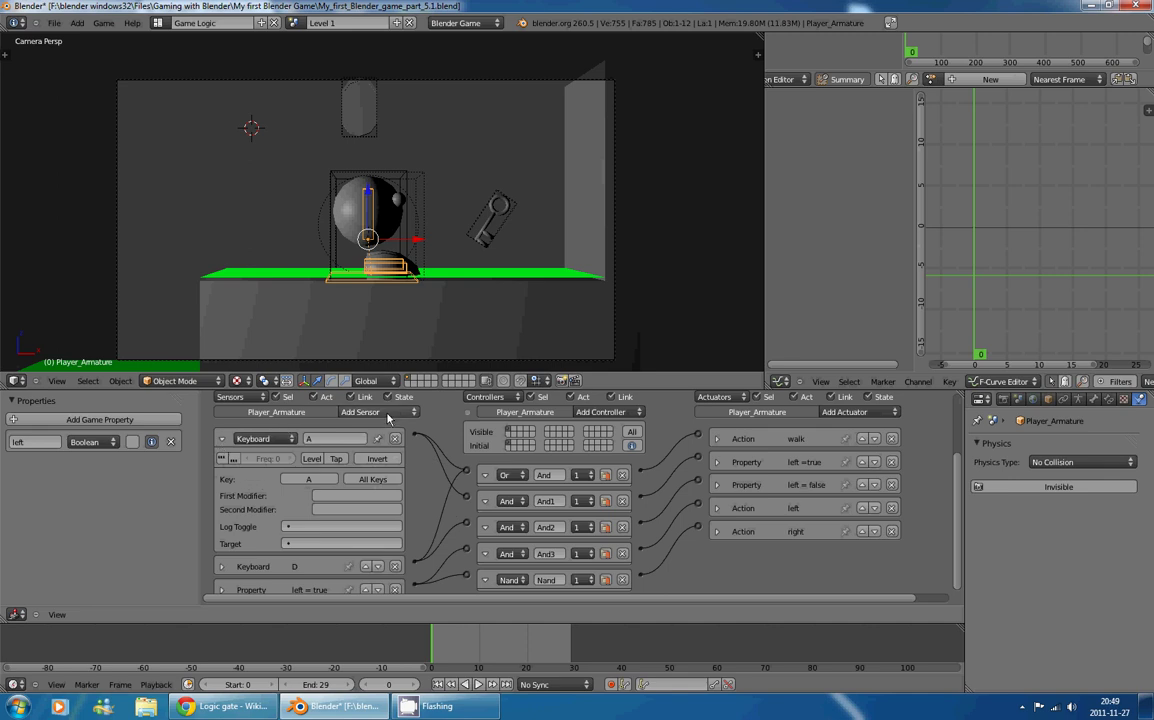
{"action": "middle_click_drag", "start_coordinate": [456, 498], "coordinate": [533, 488]}
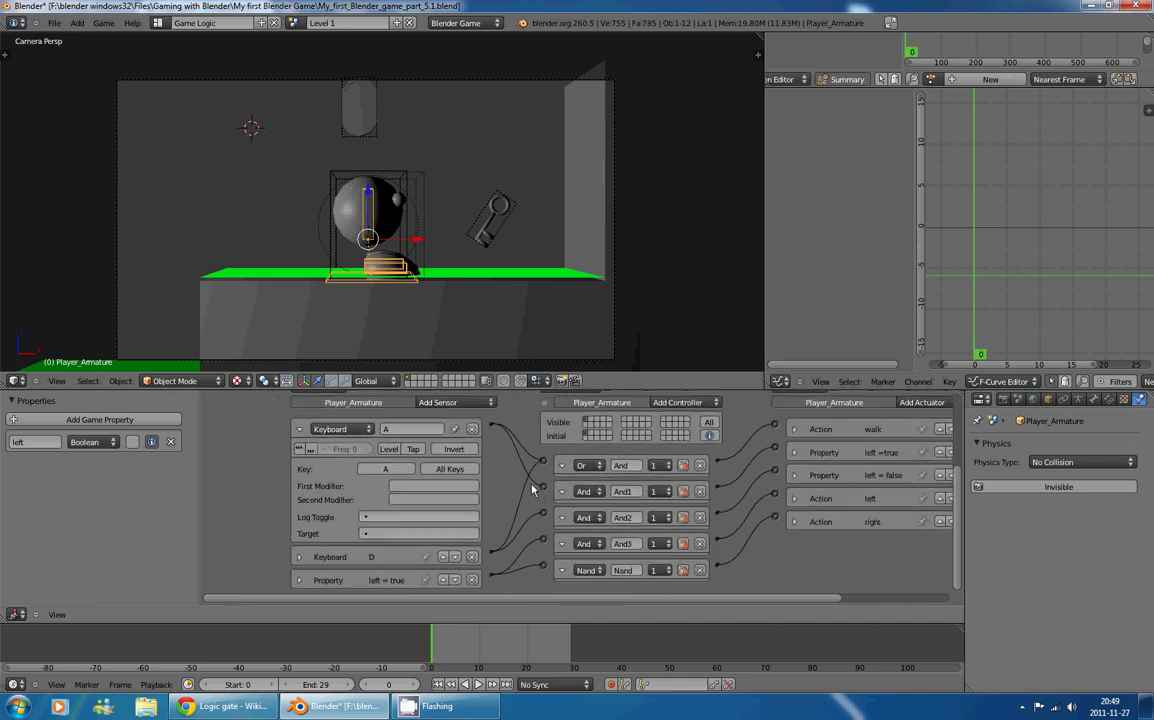
{"action": "left_click", "coordinate": [299, 429]}
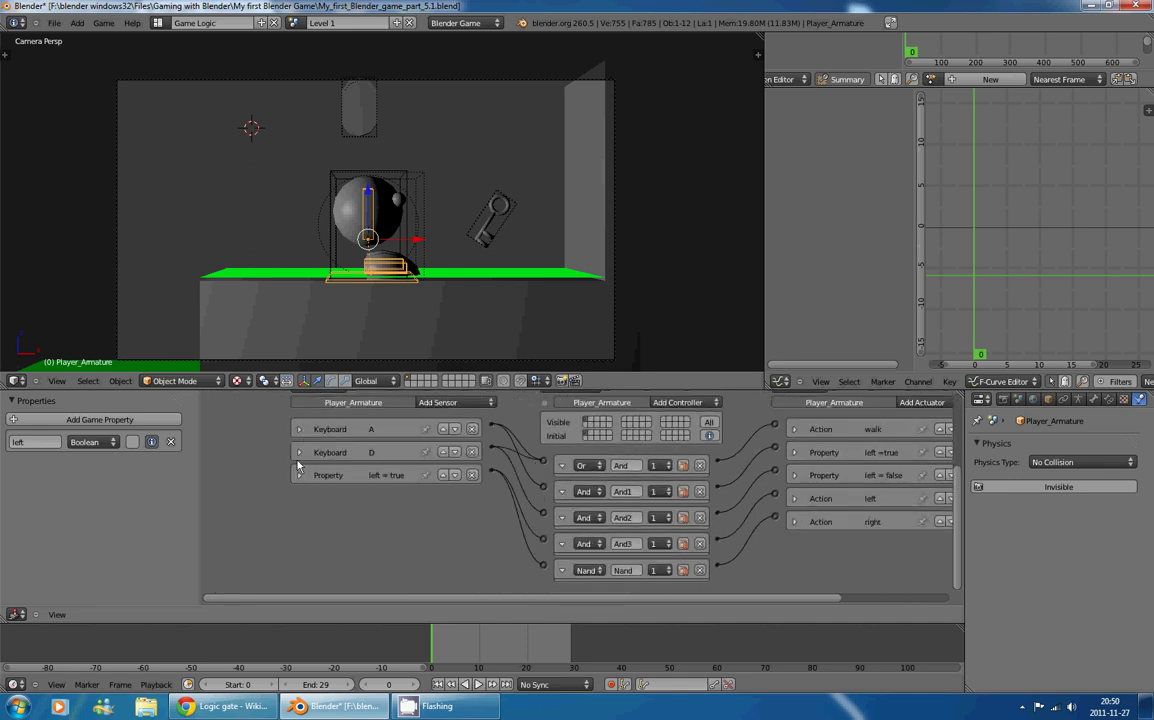
{"action": "left_click", "coordinate": [298, 452]}
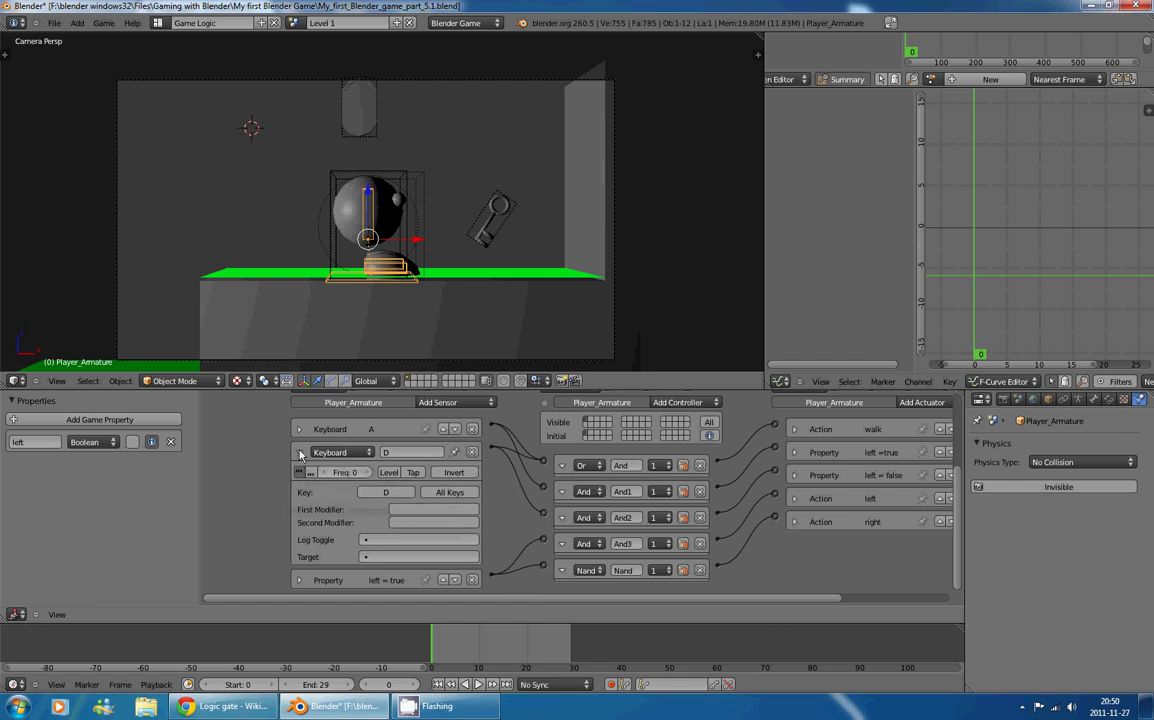
{"action": "left_click", "coordinate": [299, 452]}
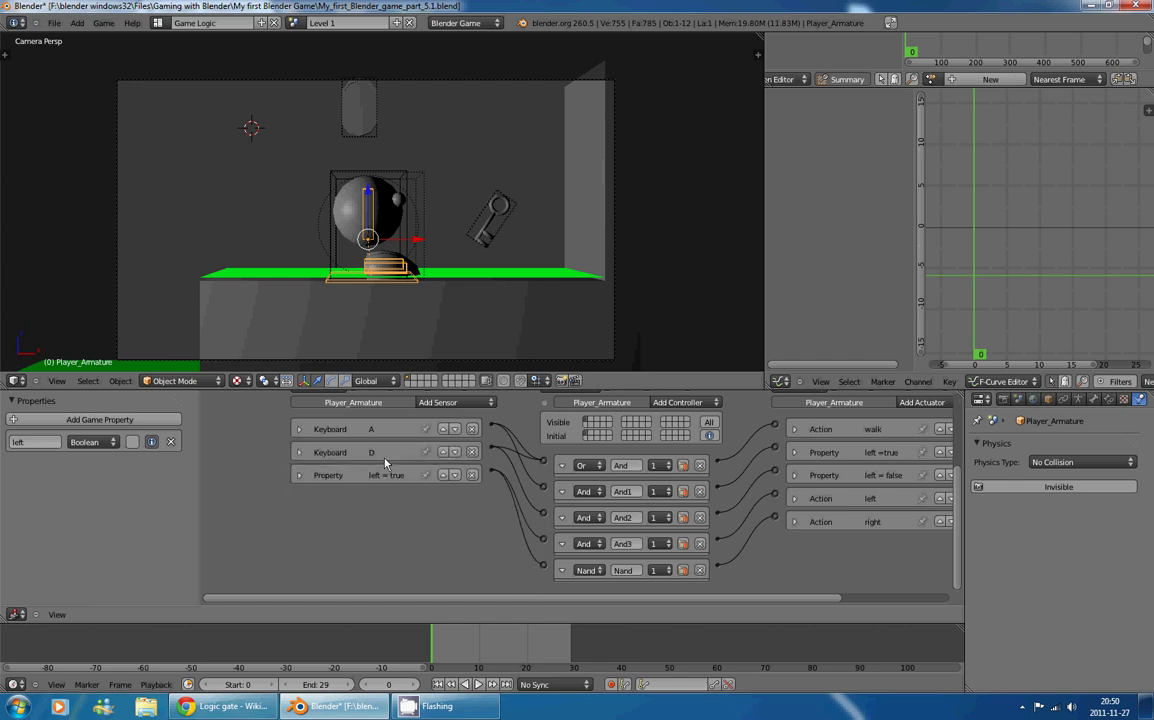
{"action": "middle_click_drag", "start_coordinate": [482, 516], "coordinate": [455, 528]}
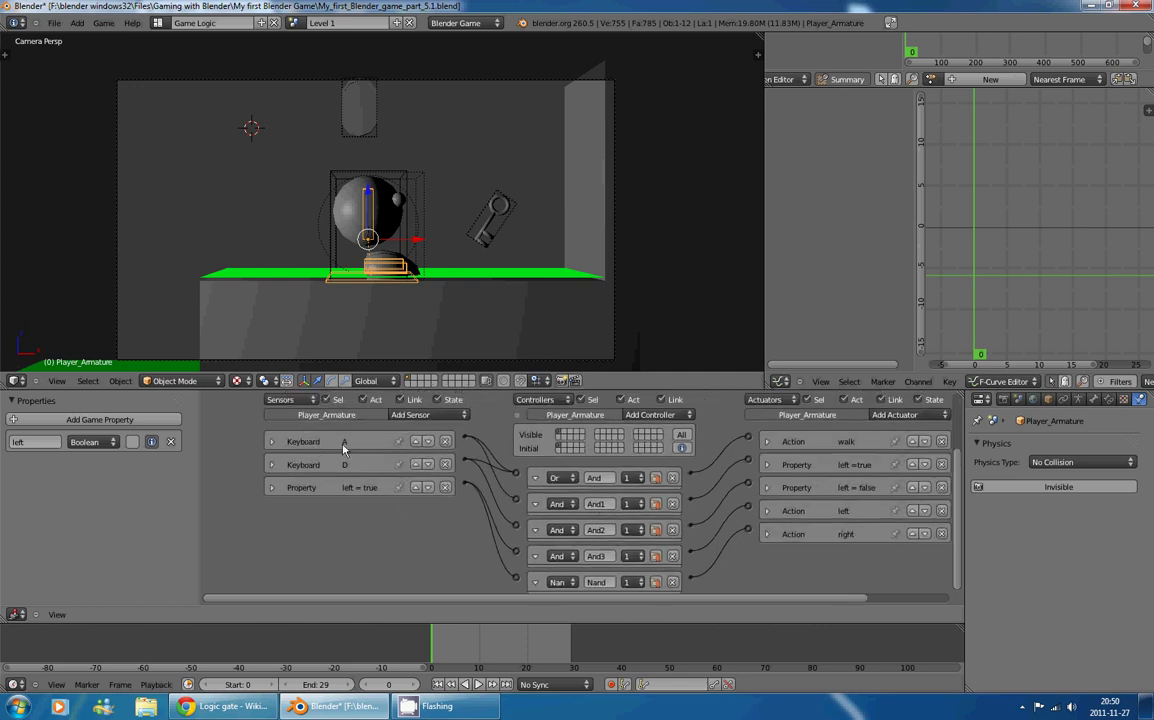
Step: Add an Action actuator to Player_Armature, name it "Idle" and assign the Idle action to it
{"action": "middle_click_drag", "start_coordinate": [433, 532], "coordinate": [340, 540]}
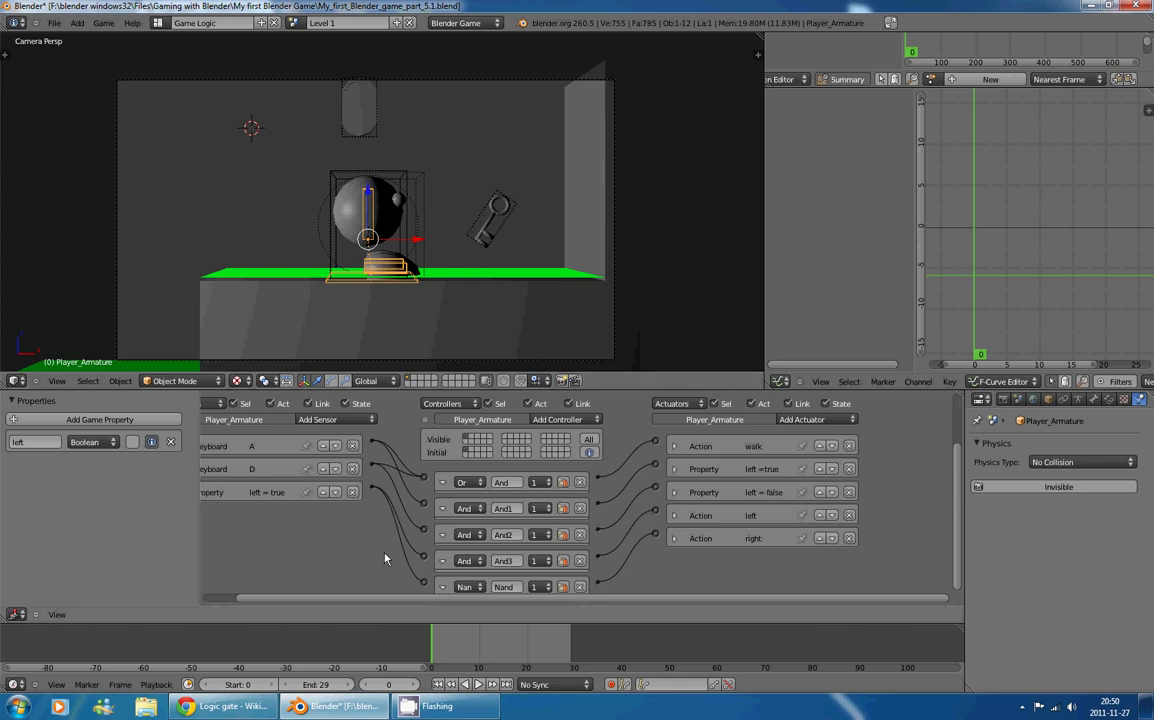
{"action": "key", "text": "shift+a"}
{"action": "mouse_move", "coordinate": [385, 555]}
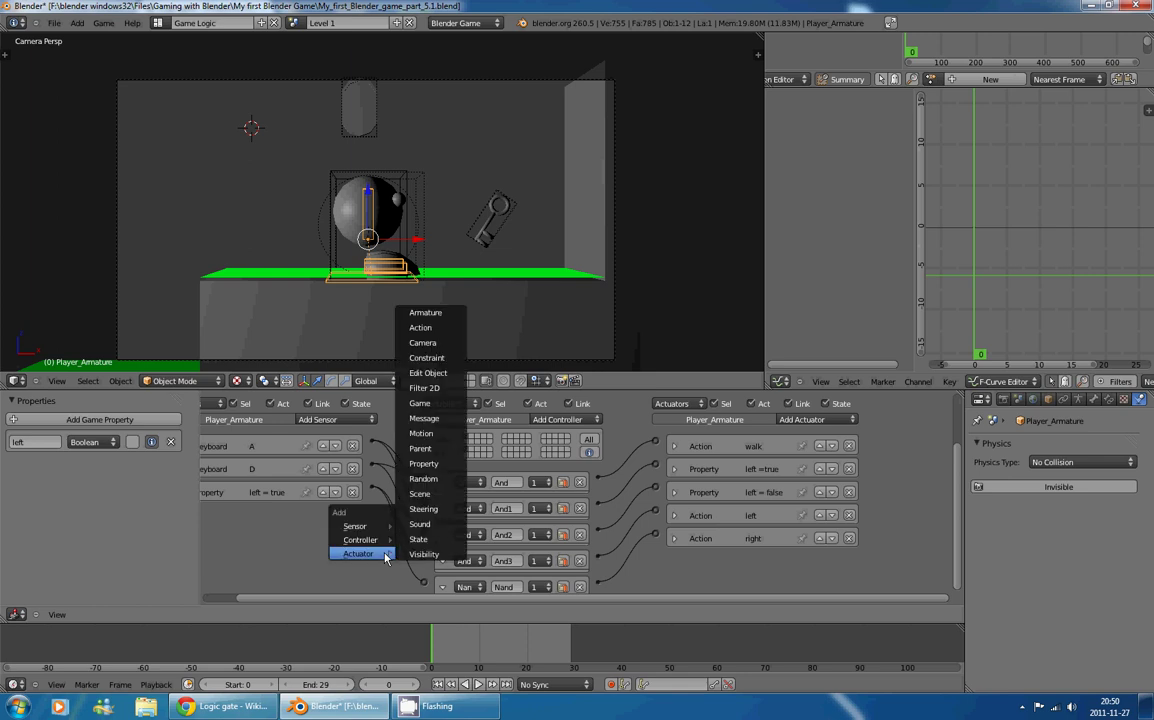
{"action": "left_click", "coordinate": [420, 327]}
{"action": "scroll", "coordinate": [560, 460], "scroll_direction": "down", "scroll_amount": 4}
{"action": "middle_click_drag", "start_coordinate": [561, 445], "coordinate": [533, 461]}
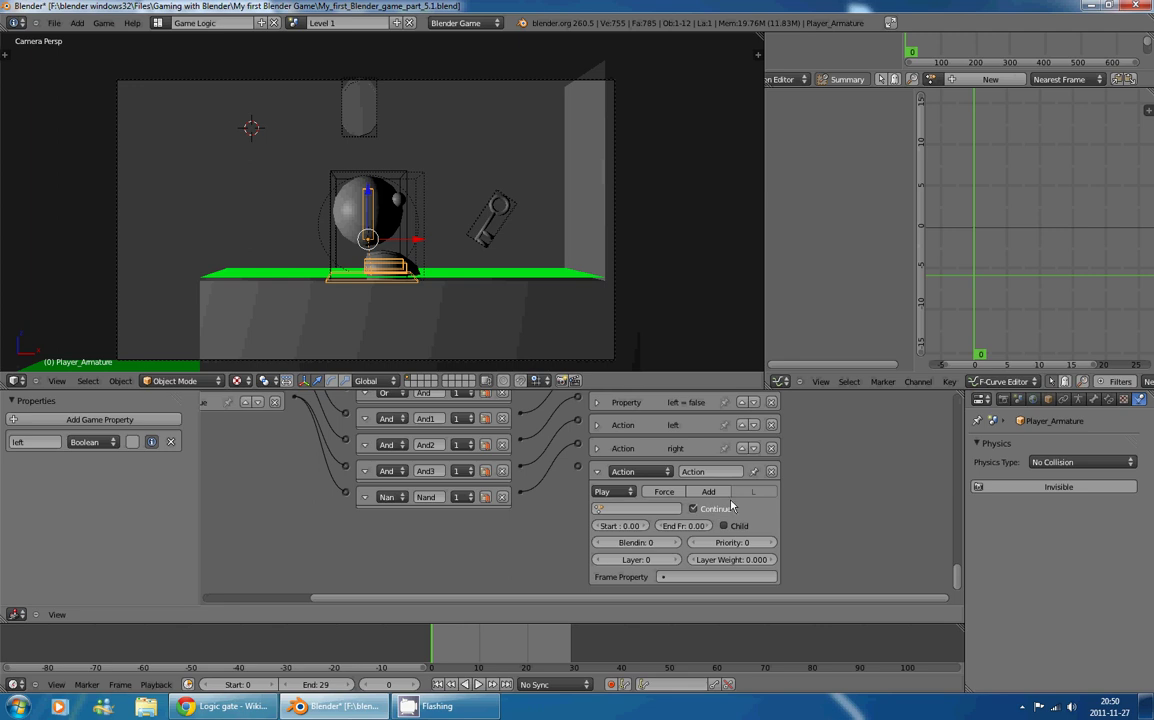
{"action": "left_click", "coordinate": [724, 474]}
{"action": "key", "text": "BackSpace"}
{"action": "type", "text": "idle"}
{"action": "left_click", "coordinate": [640, 508]}
{"action": "left_click", "coordinate": [649, 529]}
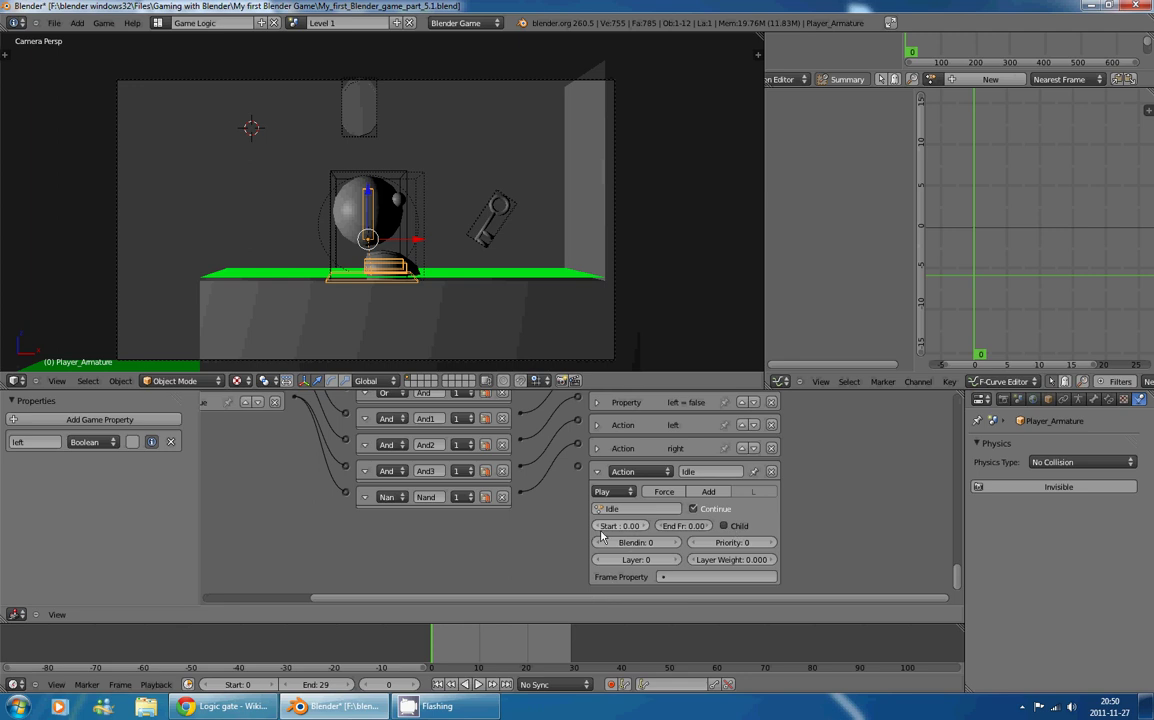
Step: Set the Idle actuator's end frame to 20, its Blendin to 10 and its priority to 1
{"action": "left_click", "coordinate": [677, 530]}
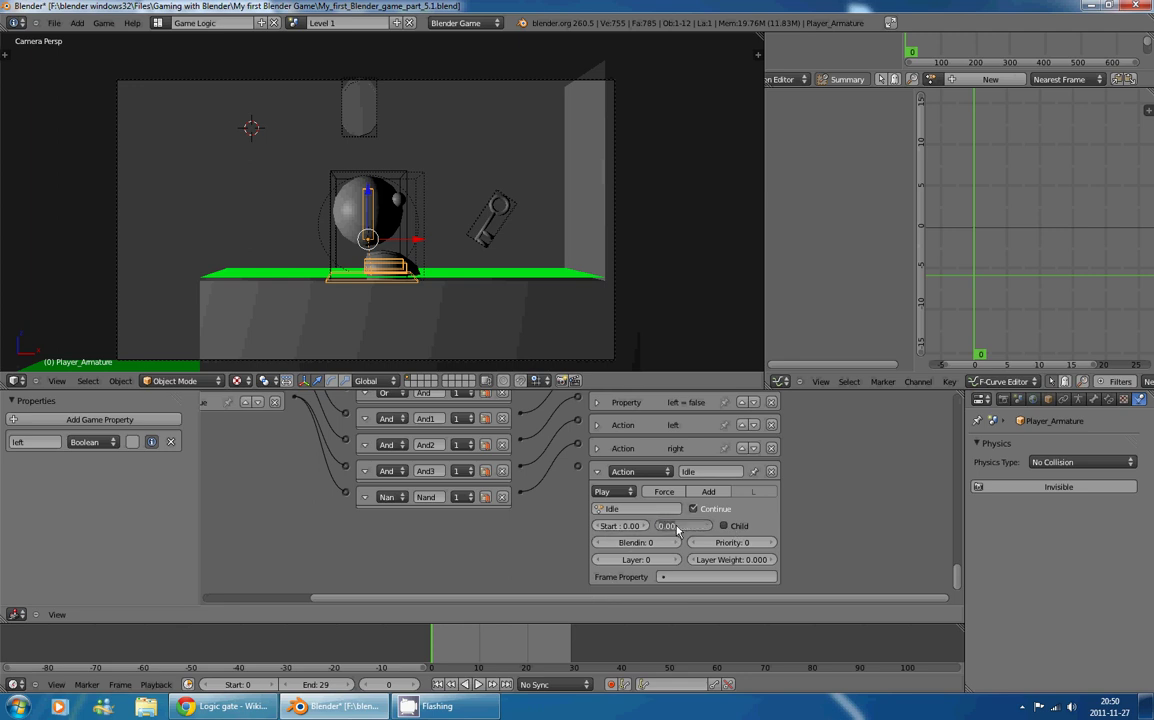
{"action": "type", "text": "20"}
{"action": "key", "text": "Return"}
{"action": "scroll", "coordinate": [700, 520], "scroll_direction": "right", "scroll_amount": 1, "text": "ctrl"}
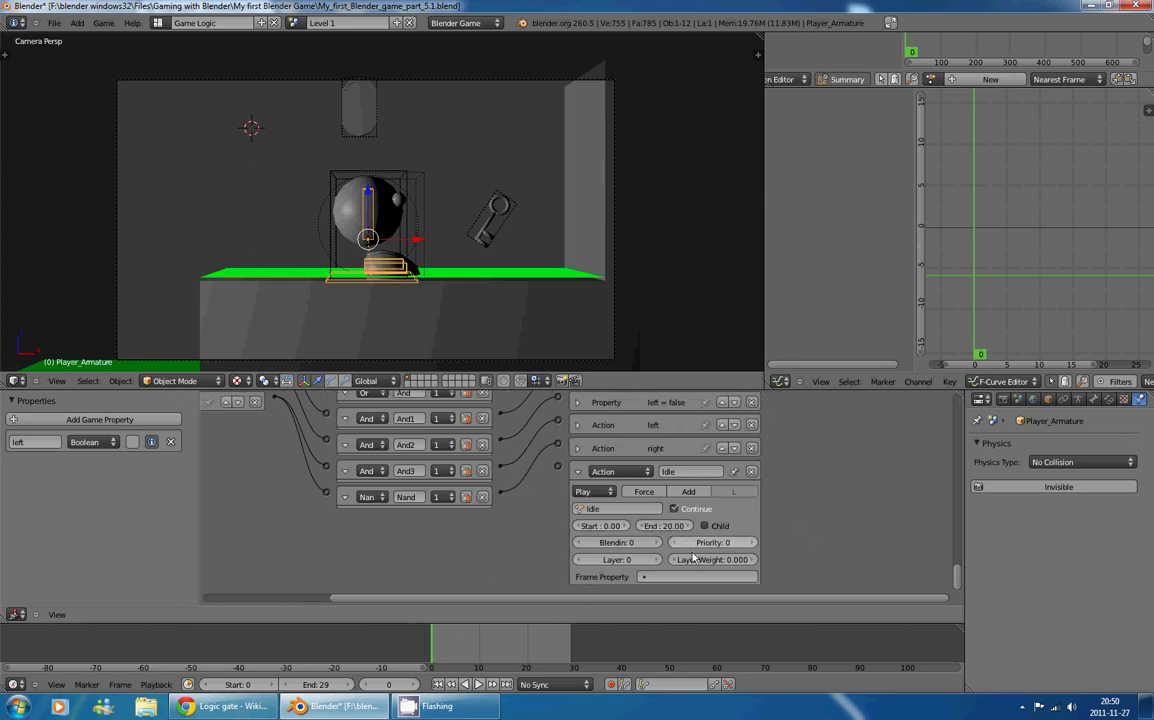
{"action": "left_click", "coordinate": [622, 546]}
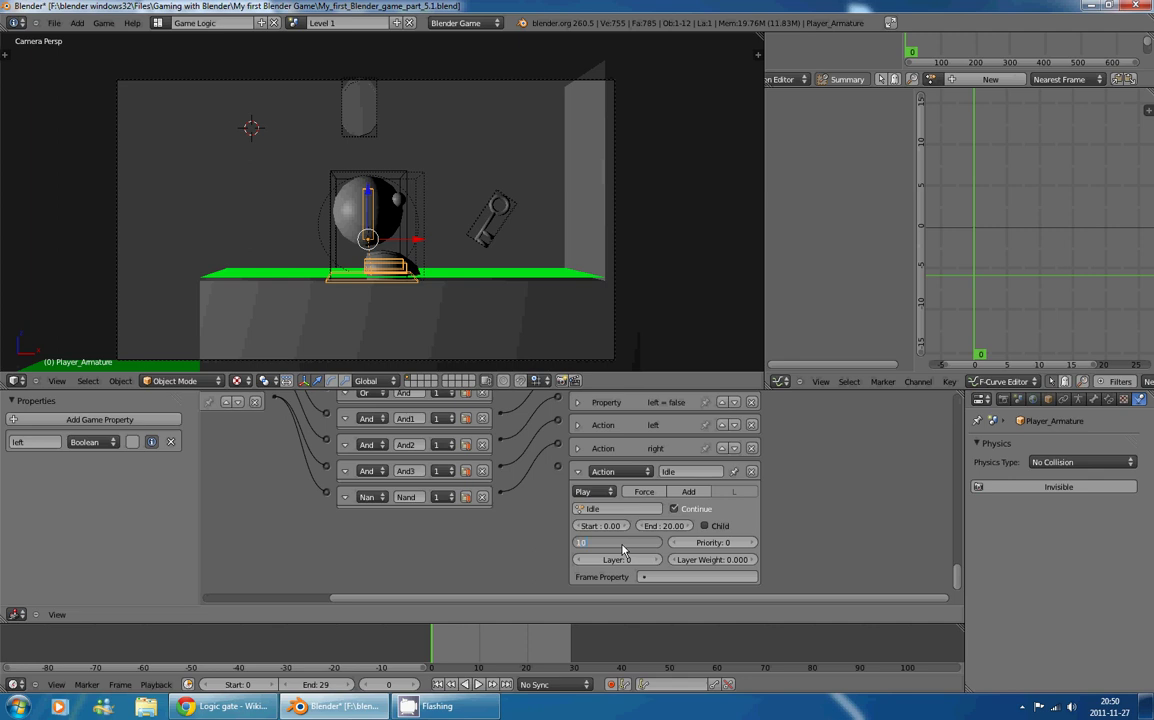
{"action": "type", "text": "10"}
{"action": "key", "text": "Return"}
{"action": "scroll", "coordinate": [656, 573], "scroll_direction": "up", "scroll_amount": 1}
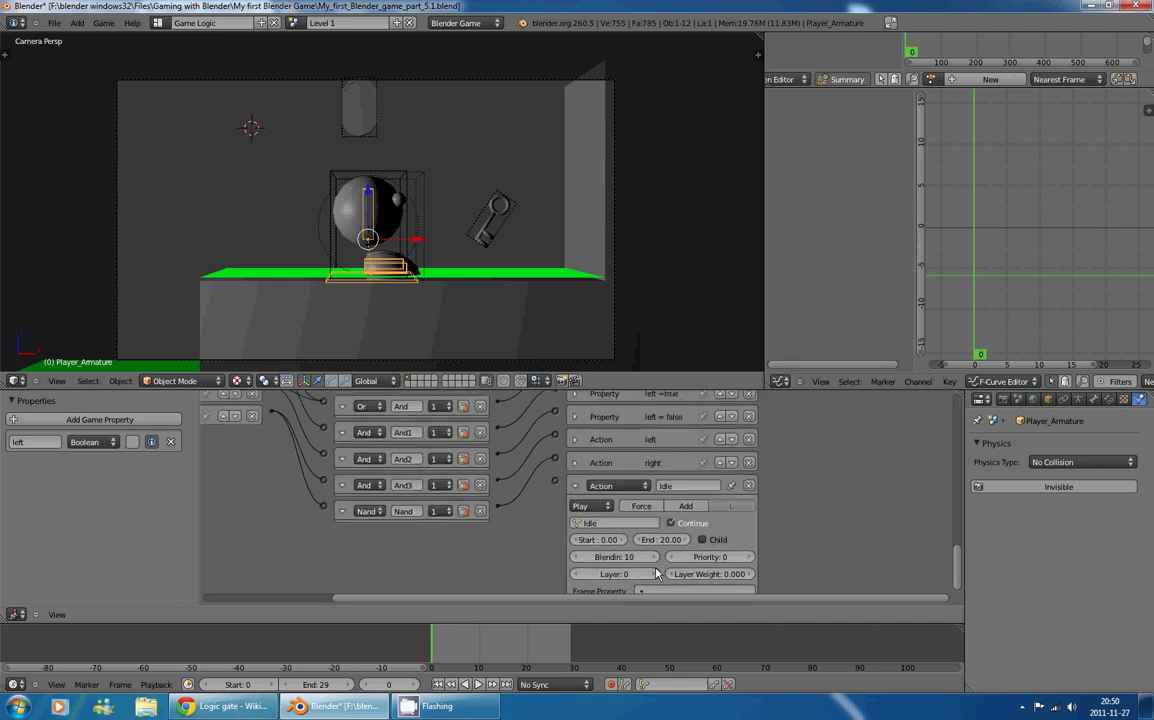
{"action": "left_click", "coordinate": [747, 559]}
{"action": "scroll", "coordinate": [521, 479], "scroll_direction": "up", "scroll_amount": 3}
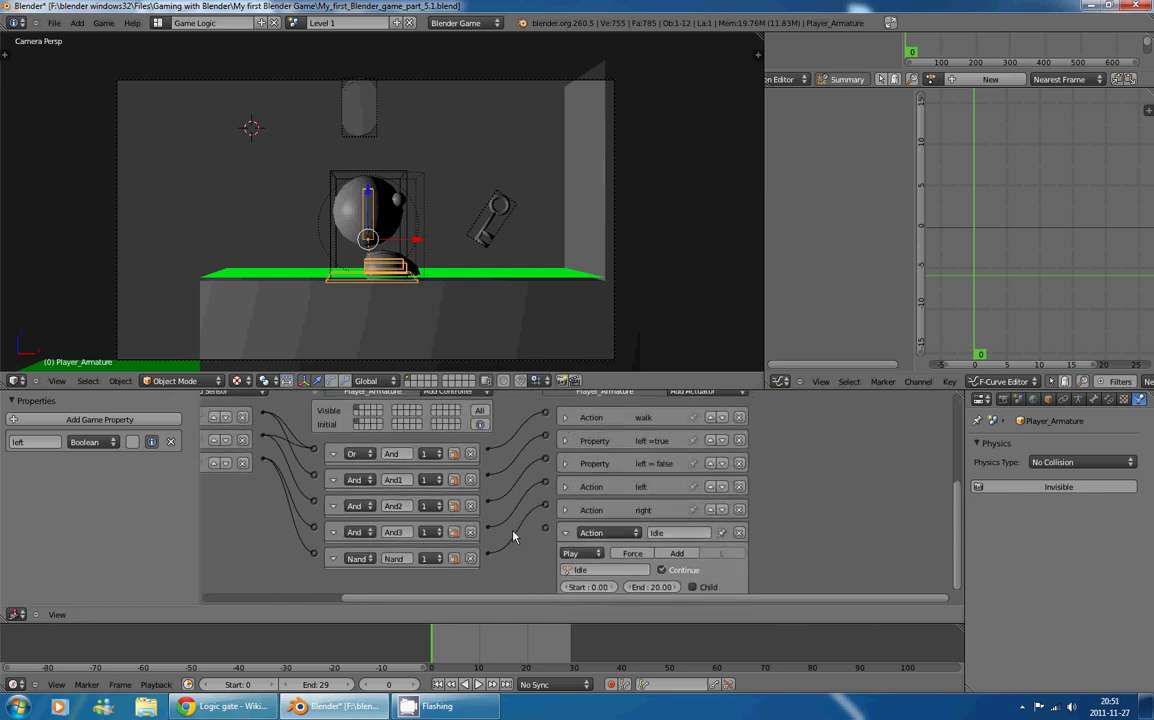
{"action": "scroll", "coordinate": [600, 520], "scroll_direction": "down", "scroll_amount": 4}
{"action": "scroll", "coordinate": [523, 550], "scroll_direction": "up", "scroll_amount": 3}
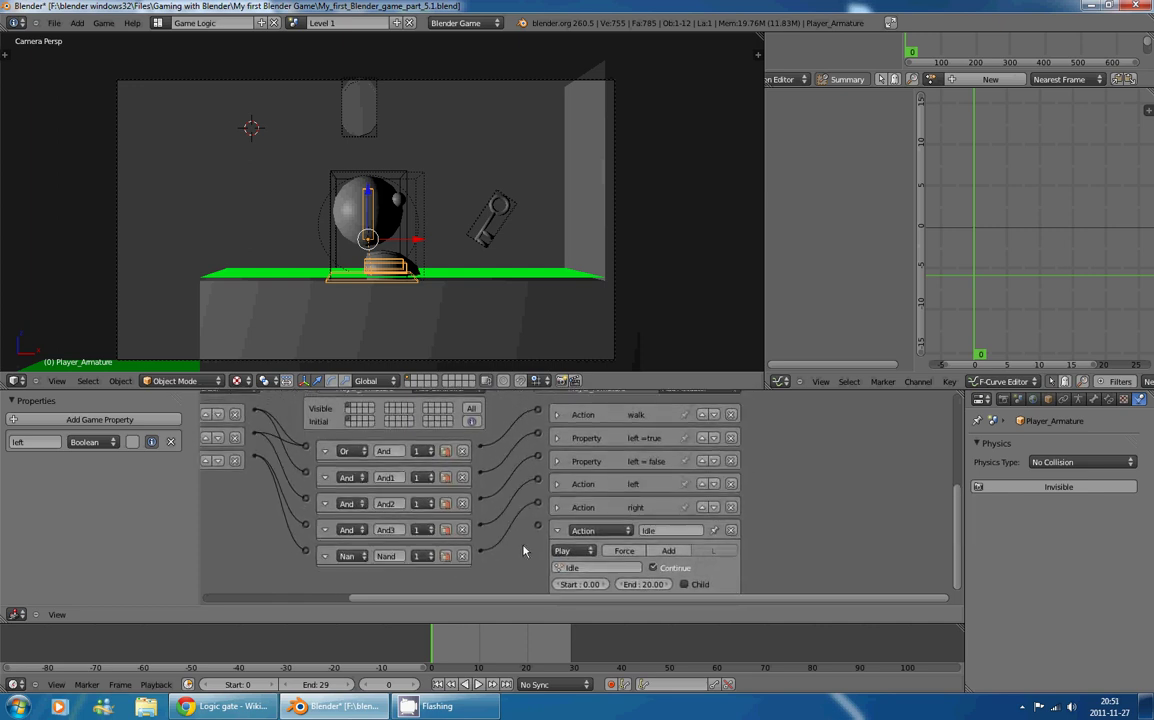
{"action": "scroll", "coordinate": [543, 490], "scroll_direction": "down", "scroll_amount": 3}
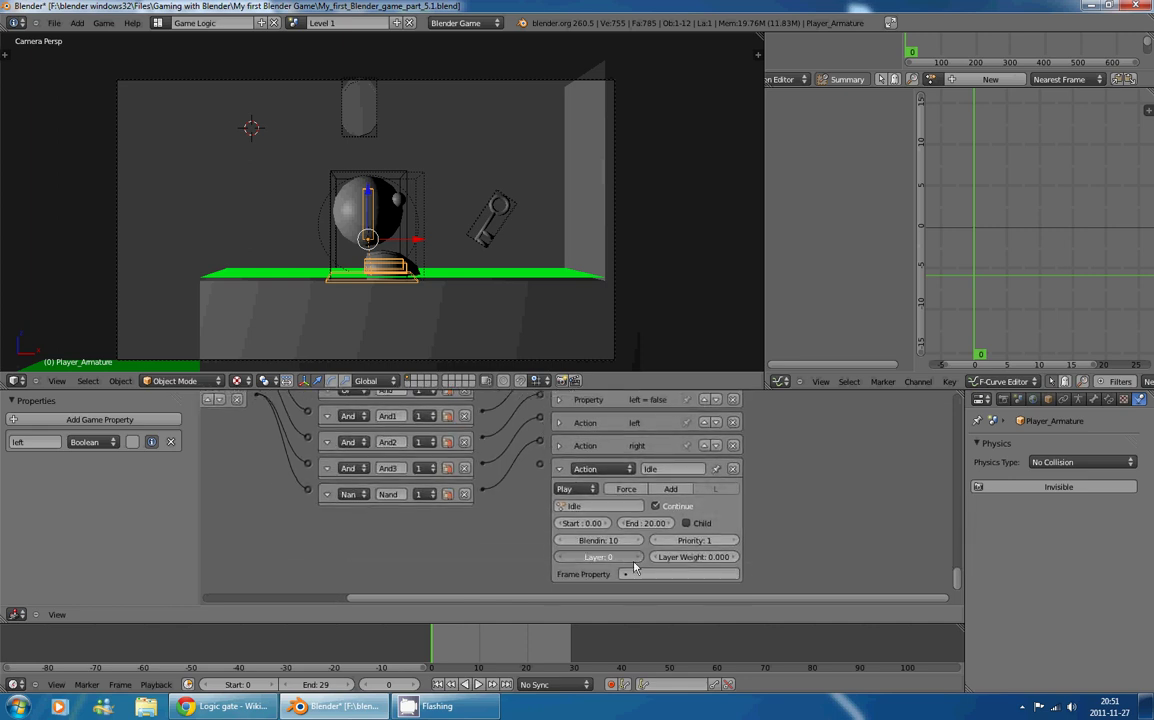
{"action": "scroll", "coordinate": [512, 551], "scroll_direction": "up", "scroll_amount": 1}
{"action": "scroll", "coordinate": [535, 465], "scroll_direction": "up", "scroll_amount": 2}
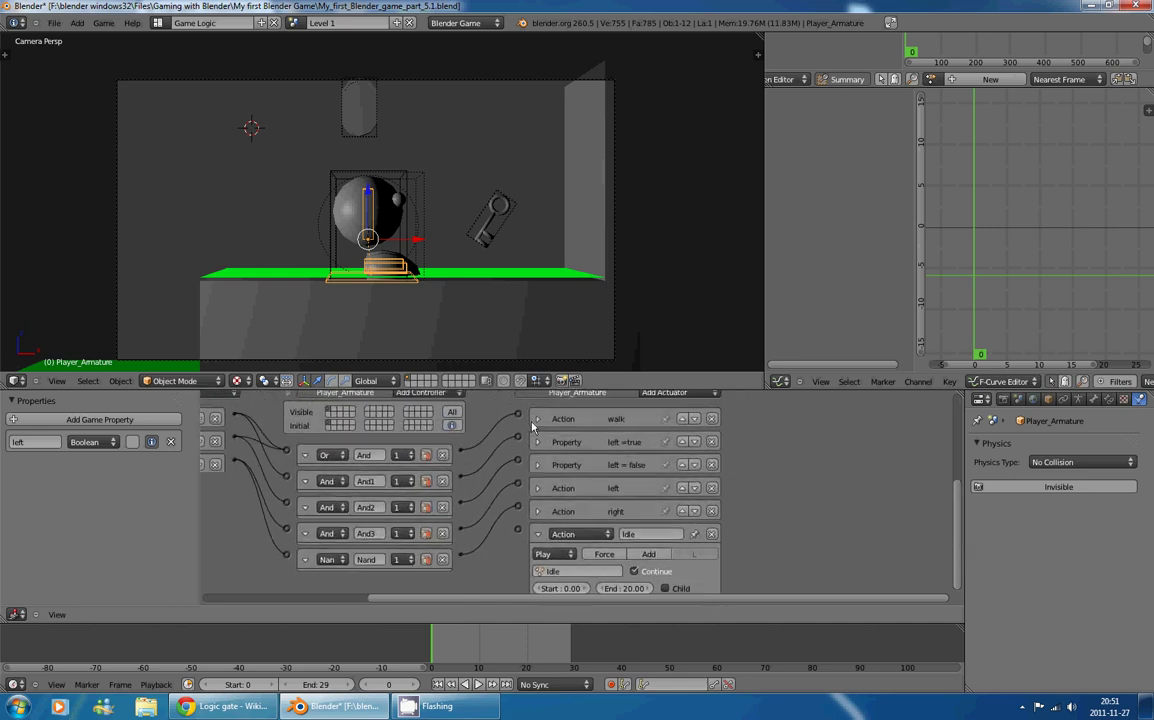
Step: Examine the settings of the left and walk Action actuators, collapsing each one again
{"action": "left_click", "coordinate": [537, 488]}
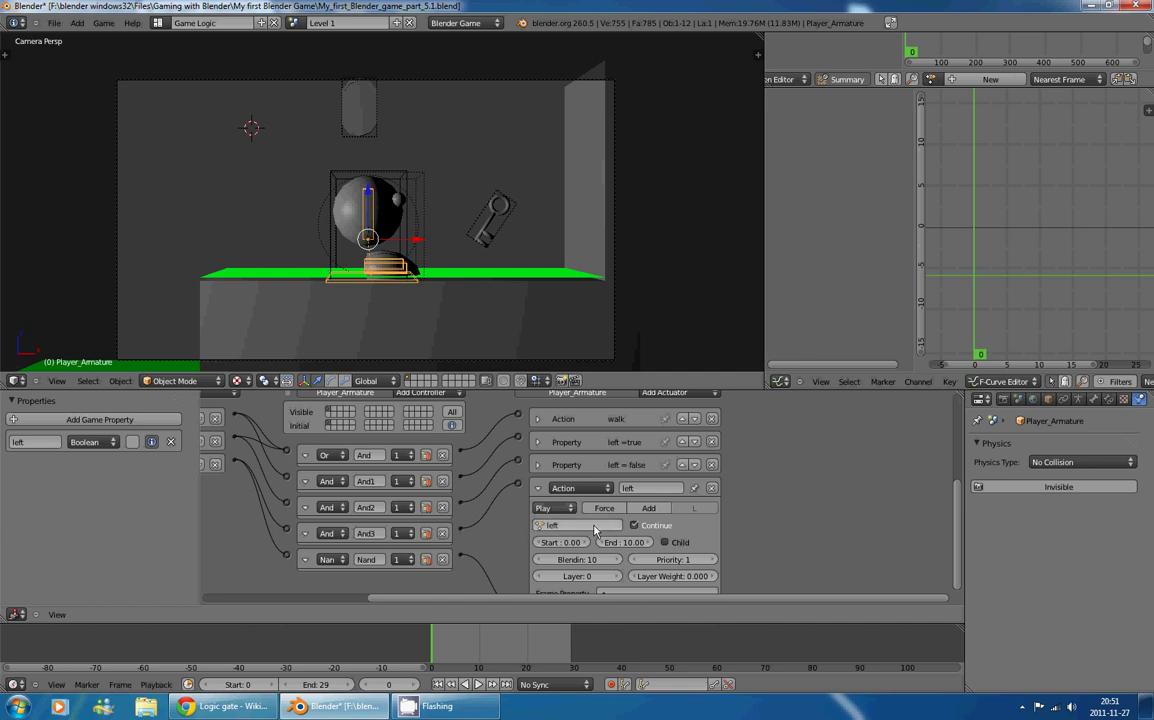
{"action": "left_click", "coordinate": [537, 488]}
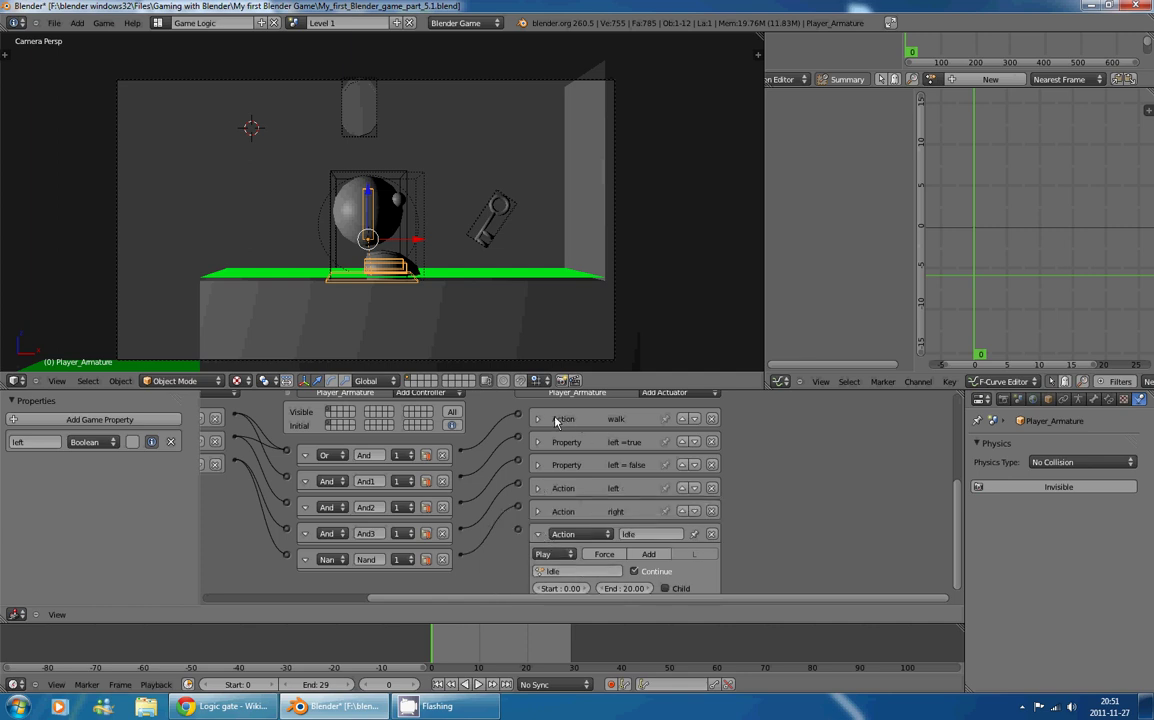
{"action": "left_click", "coordinate": [554, 419]}
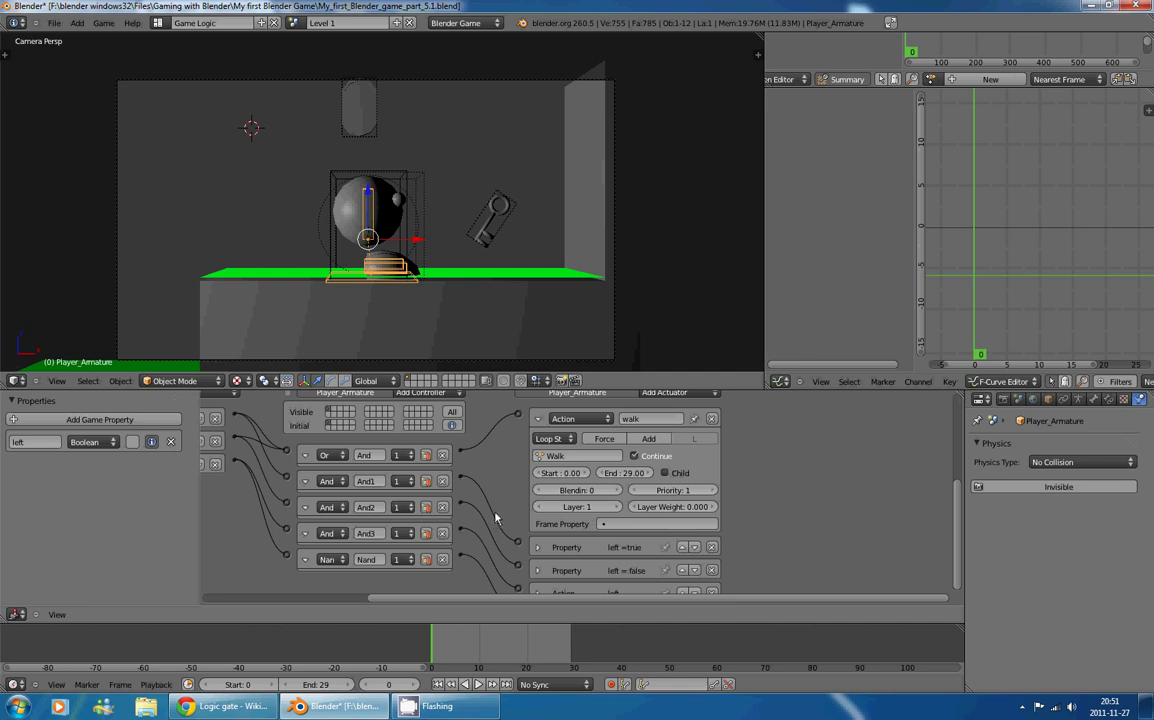
{"action": "middle_click_drag", "start_coordinate": [495, 517], "coordinate": [523, 375]}
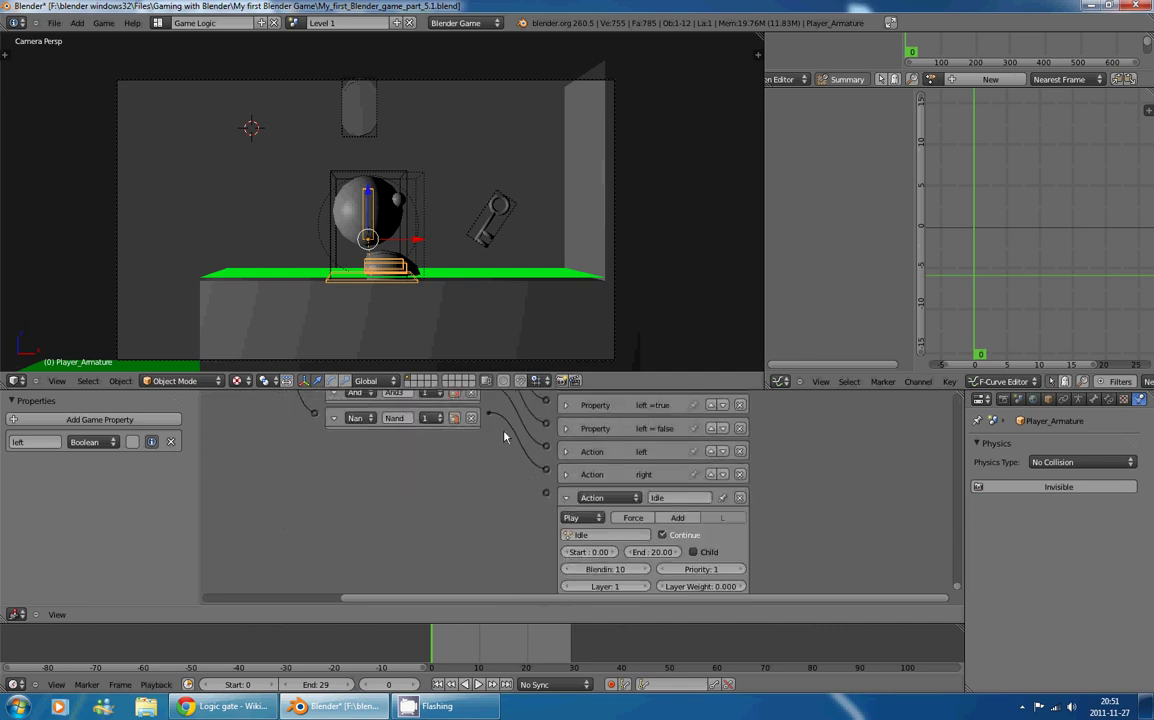
{"action": "middle_click_drag", "start_coordinate": [504, 437], "coordinate": [430, 570]}
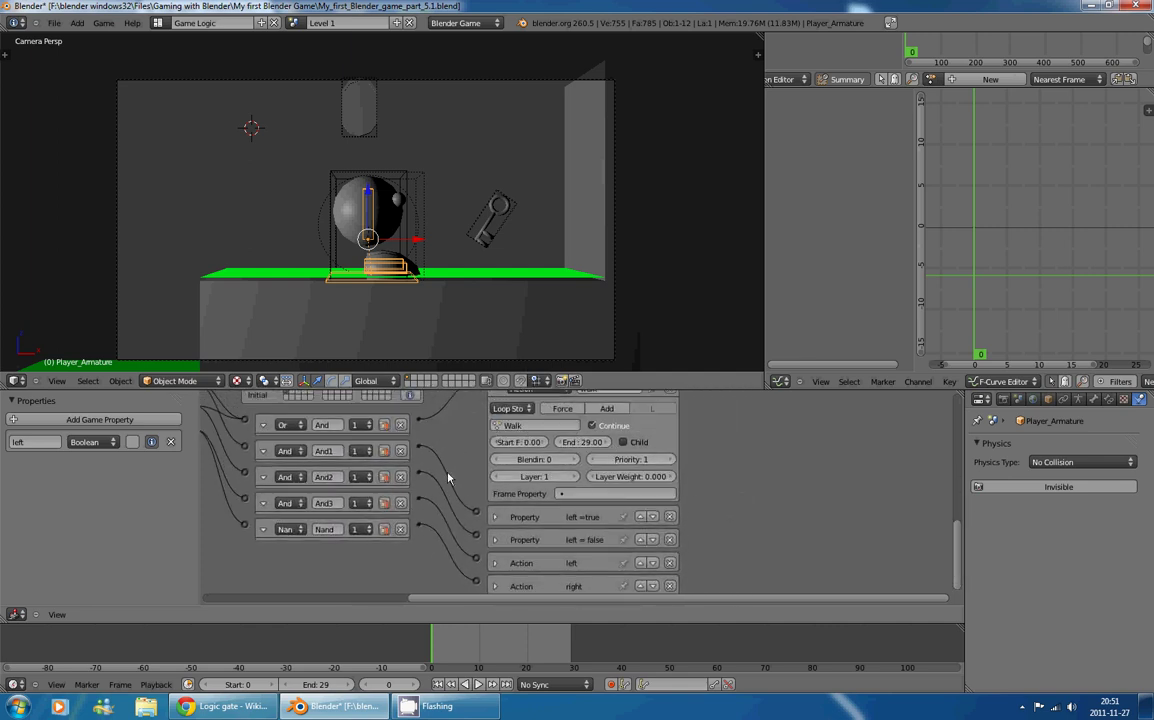
{"action": "scroll", "coordinate": [448, 478], "scroll_direction": "up", "scroll_amount": 1}
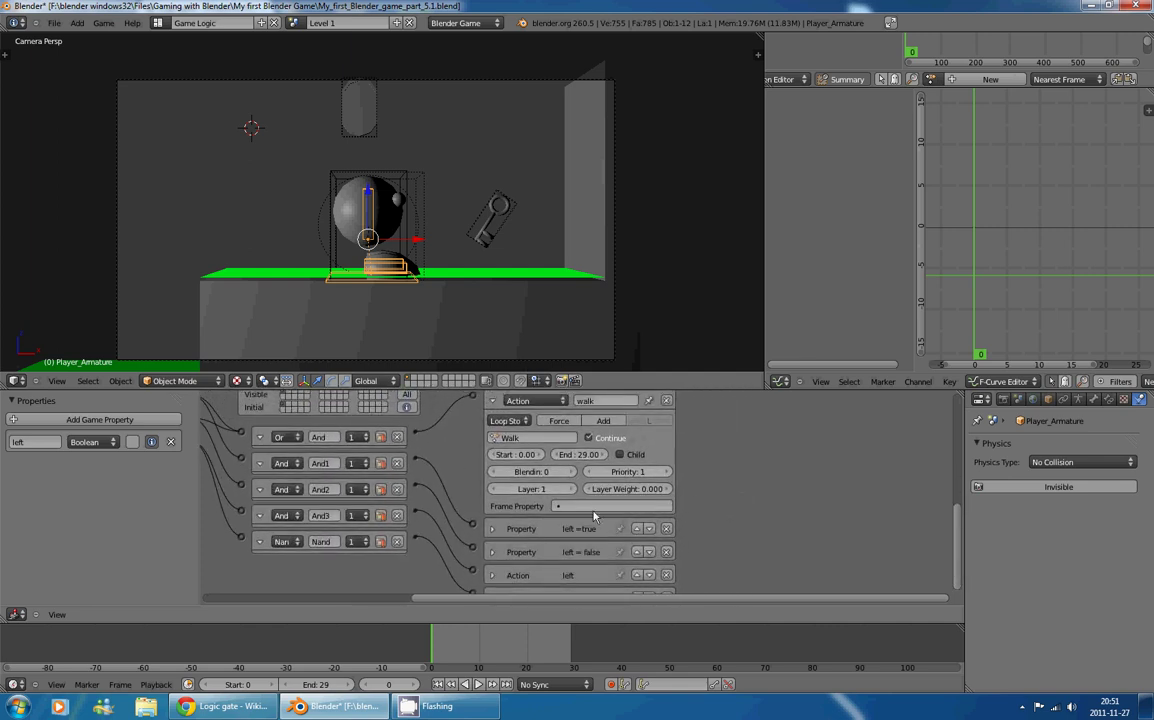
{"action": "left_click", "coordinate": [494, 402]}
Step: Collapse the Idle actuator and add a Nor controller to Player_Armature
{"action": "middle_click_drag", "start_coordinate": [495, 424], "coordinate": [626, 442]}
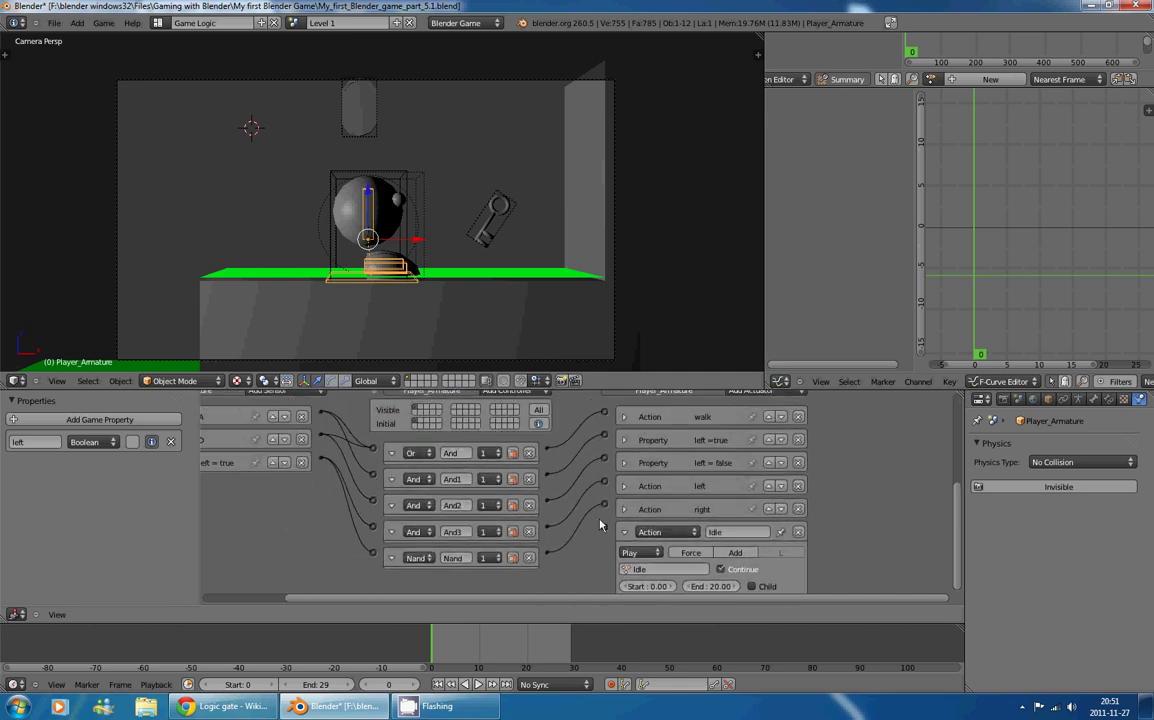
{"action": "scroll", "coordinate": [602, 522], "scroll_direction": "down", "scroll_amount": 3}
{"action": "left_click", "coordinate": [615, 524]}
{"action": "scroll", "coordinate": [677, 541], "scroll_direction": "up", "scroll_amount": 2}
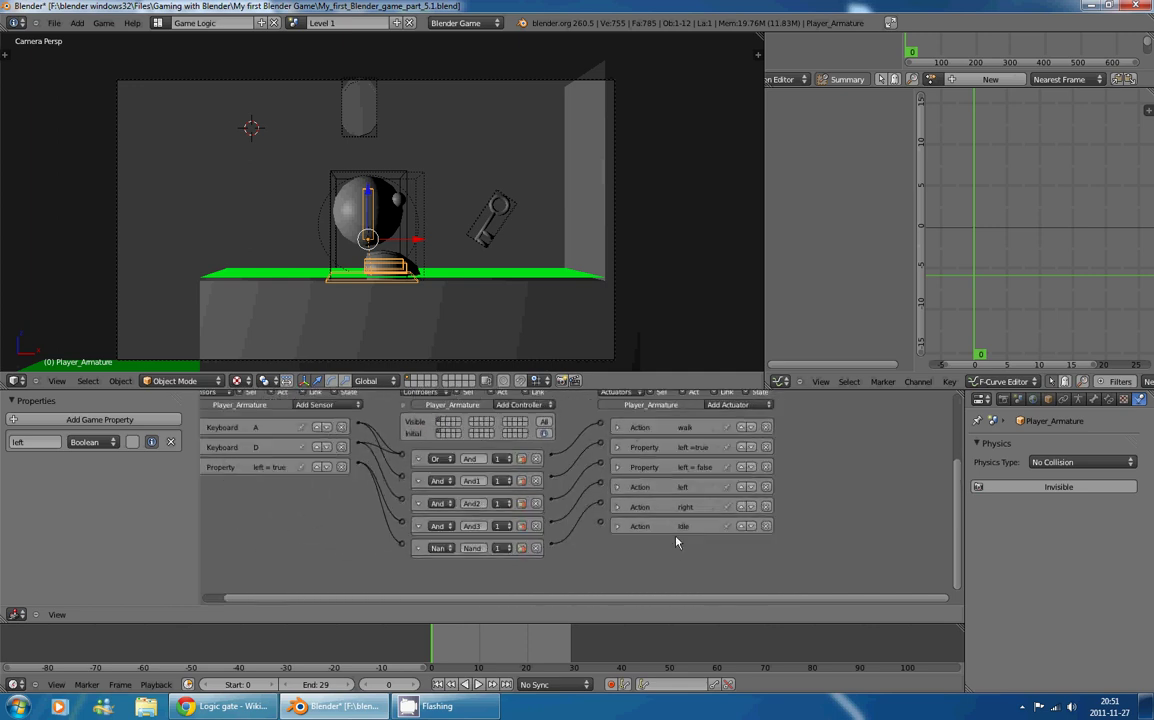
{"action": "middle_click_drag", "start_coordinate": [630, 563], "coordinate": [749, 571]}
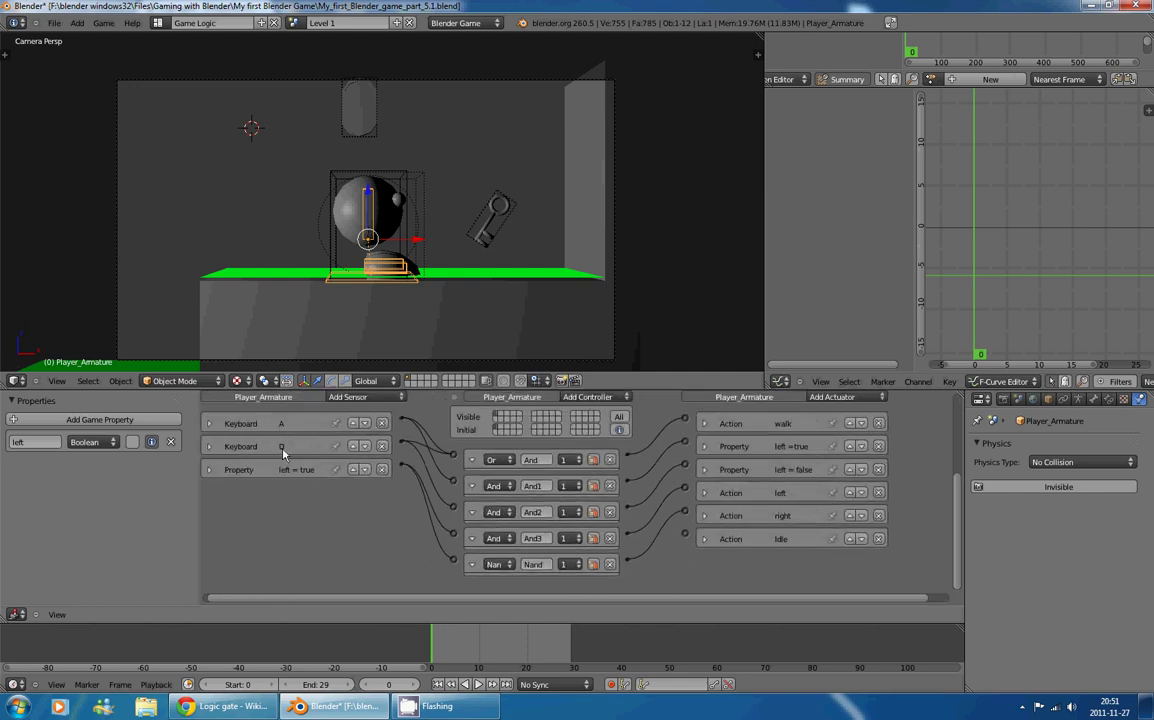
{"action": "left_click", "coordinate": [590, 397]}
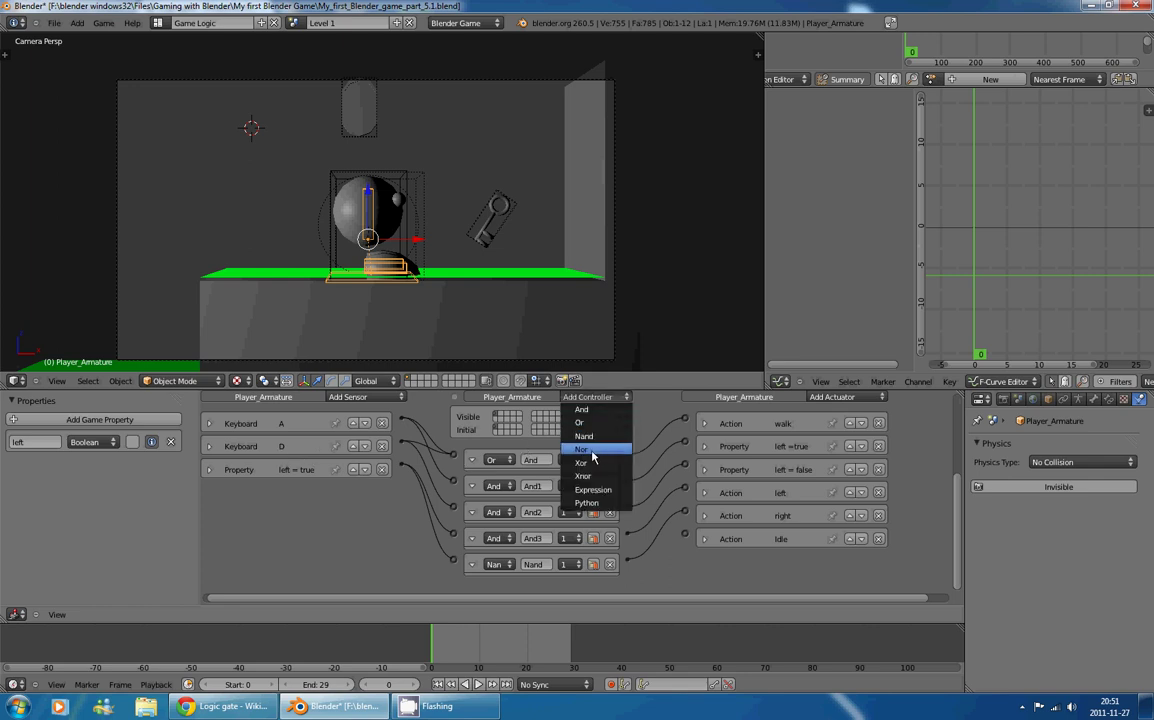
{"action": "left_click", "coordinate": [585, 449]}
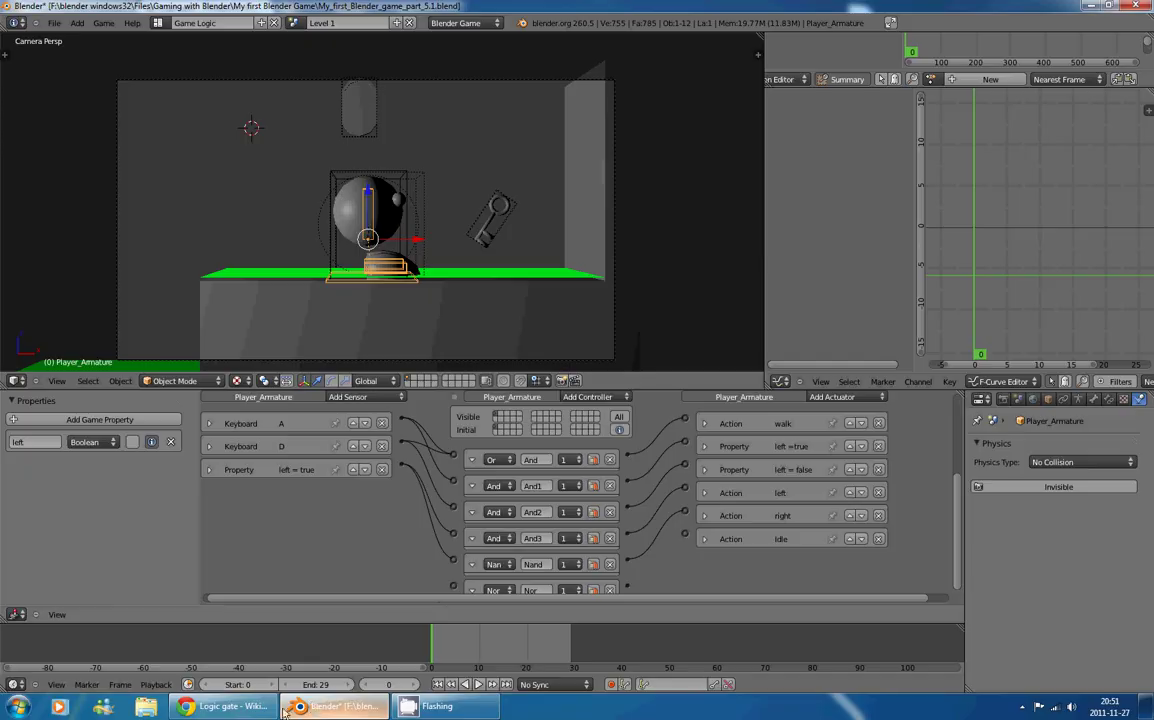
Step: Switch to Chrome to check the NOR truth table on Wikipedia's Logic gate page, then return to Blender
{"action": "left_click", "coordinate": [225, 706]}
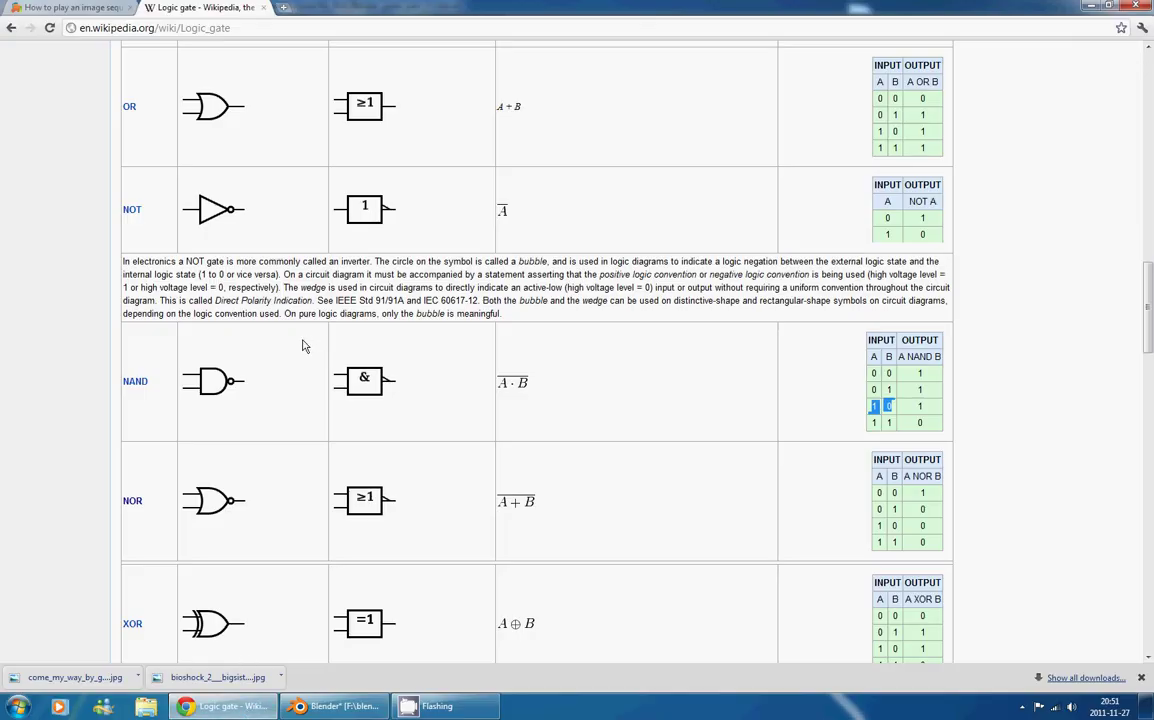
{"action": "scroll", "coordinate": [277, 312], "scroll_direction": "down", "scroll_amount": 1}
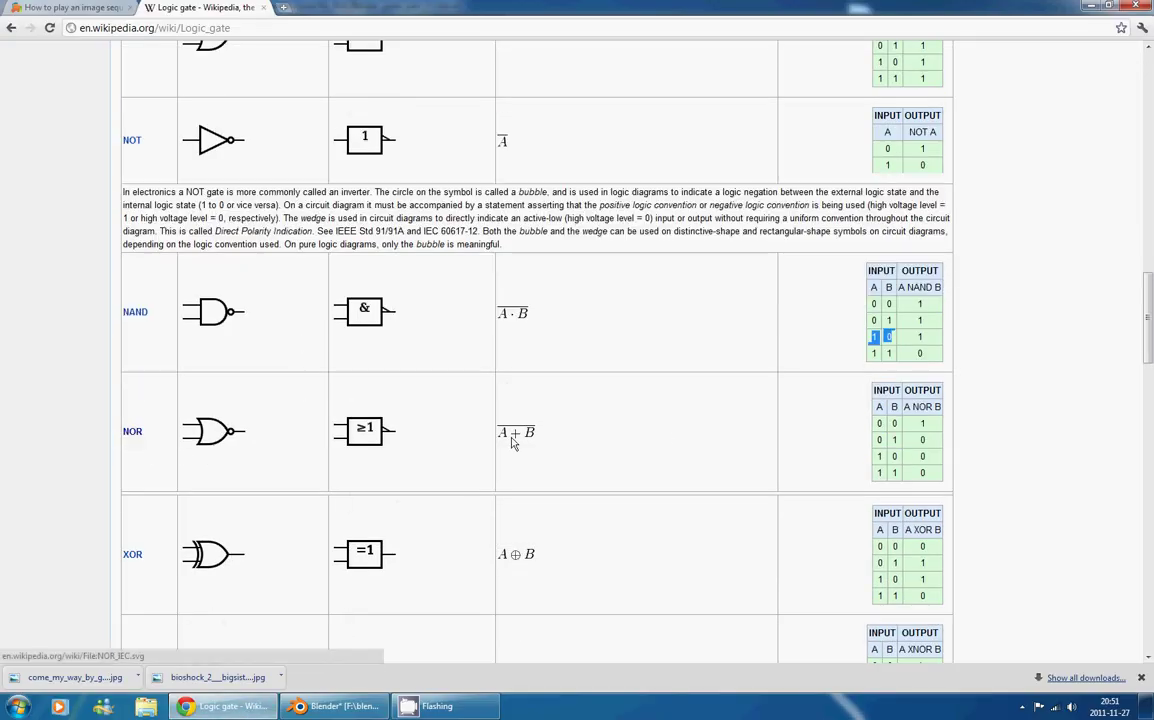
{"action": "left_click", "coordinate": [924, 424]}
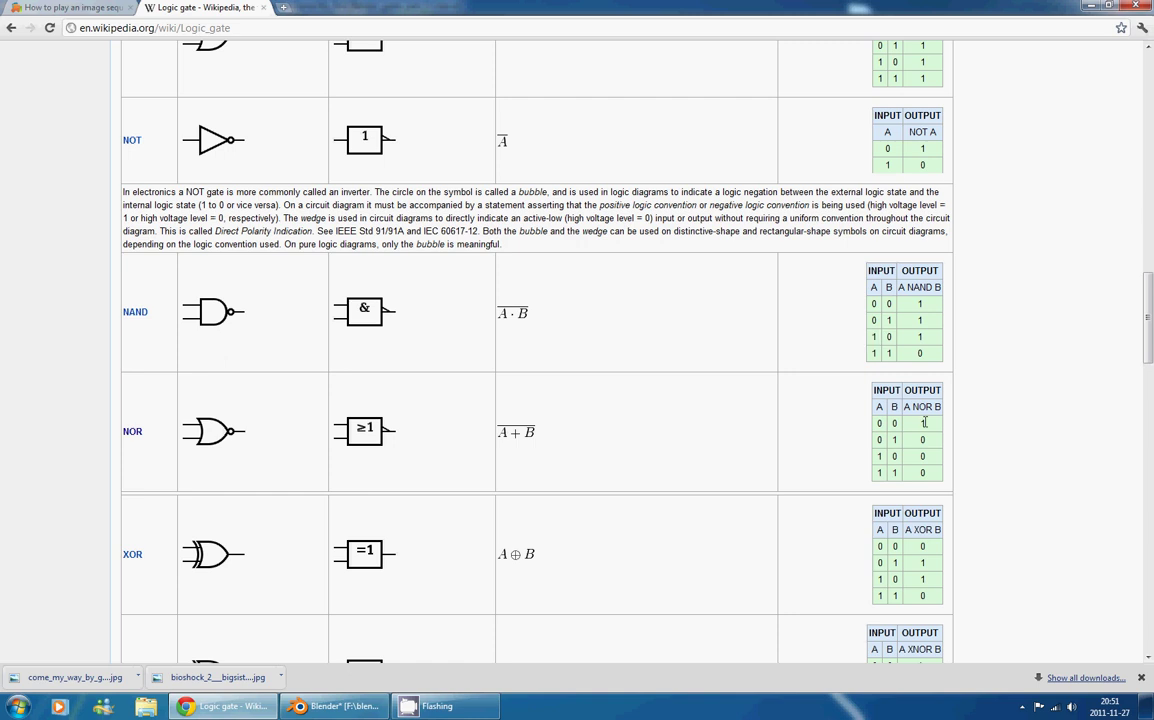
{"action": "left_click_drag", "start_coordinate": [898, 424], "coordinate": [876, 424]}
{"action": "left_click", "coordinate": [338, 706]}
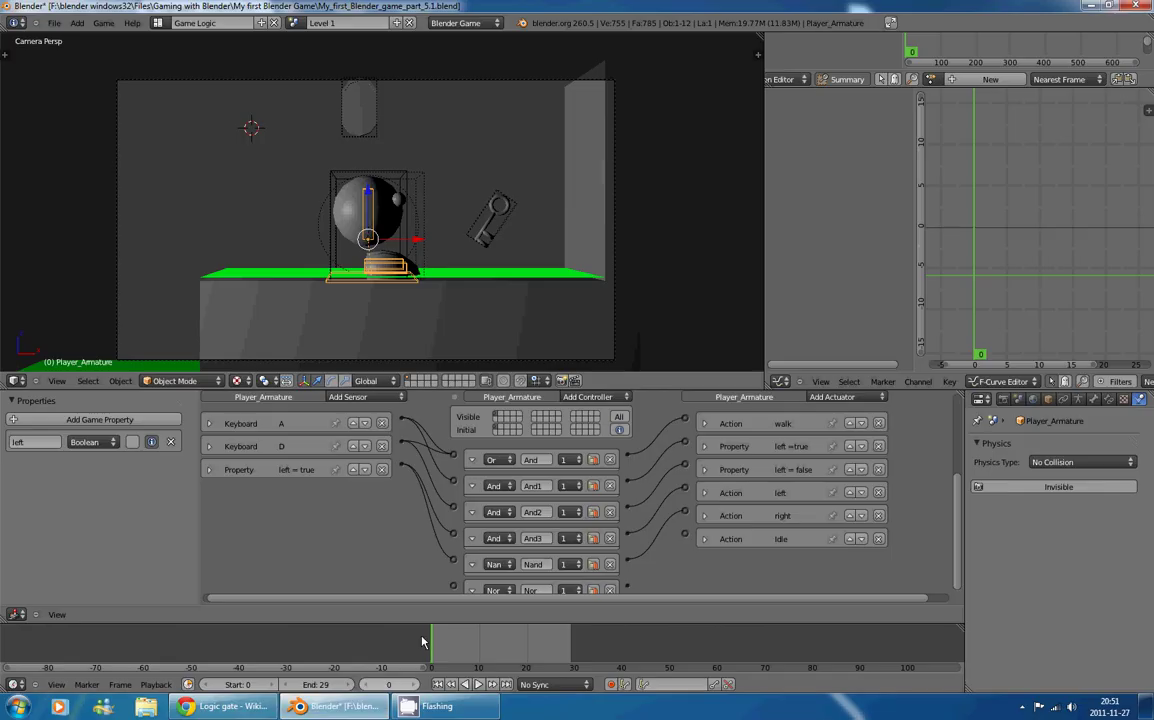
Step: Connect the A and D keyboard sensors to the Nor controller and link that controller to the Idle actuator
{"action": "scroll", "coordinate": [432, 480], "scroll_direction": "down", "scroll_amount": 1}
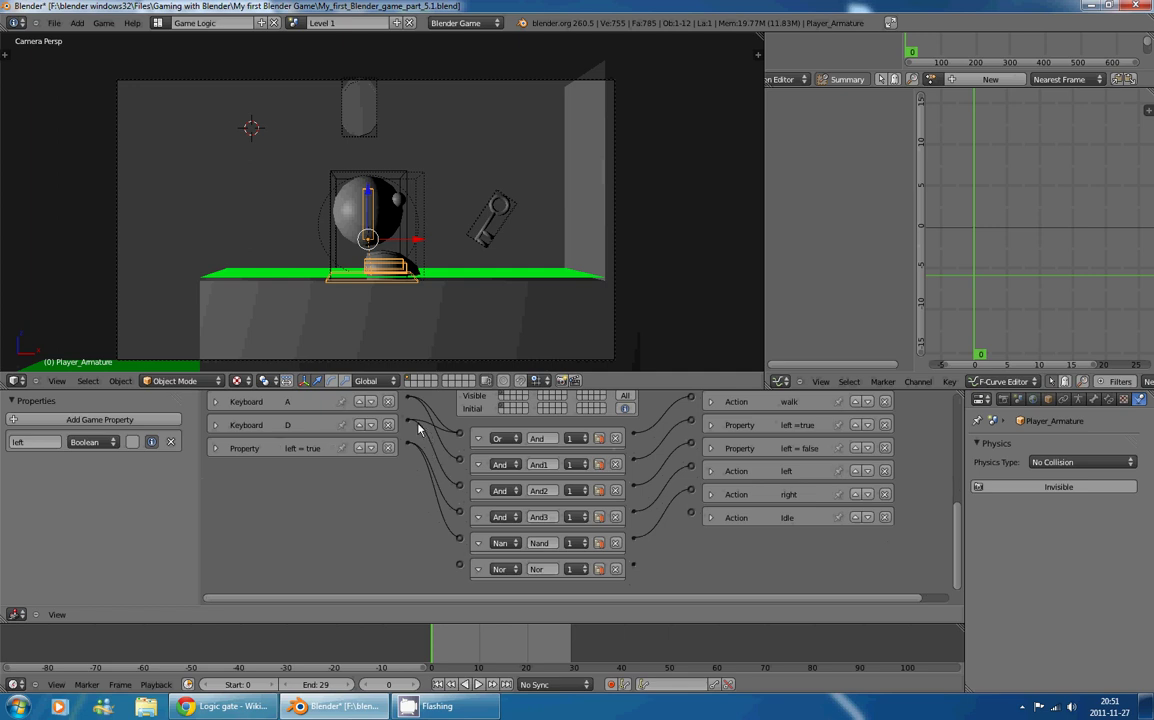
{"action": "left_click_drag", "start_coordinate": [409, 422], "coordinate": [458, 562]}
{"action": "left_click_drag", "start_coordinate": [436, 420], "coordinate": [459, 568]}
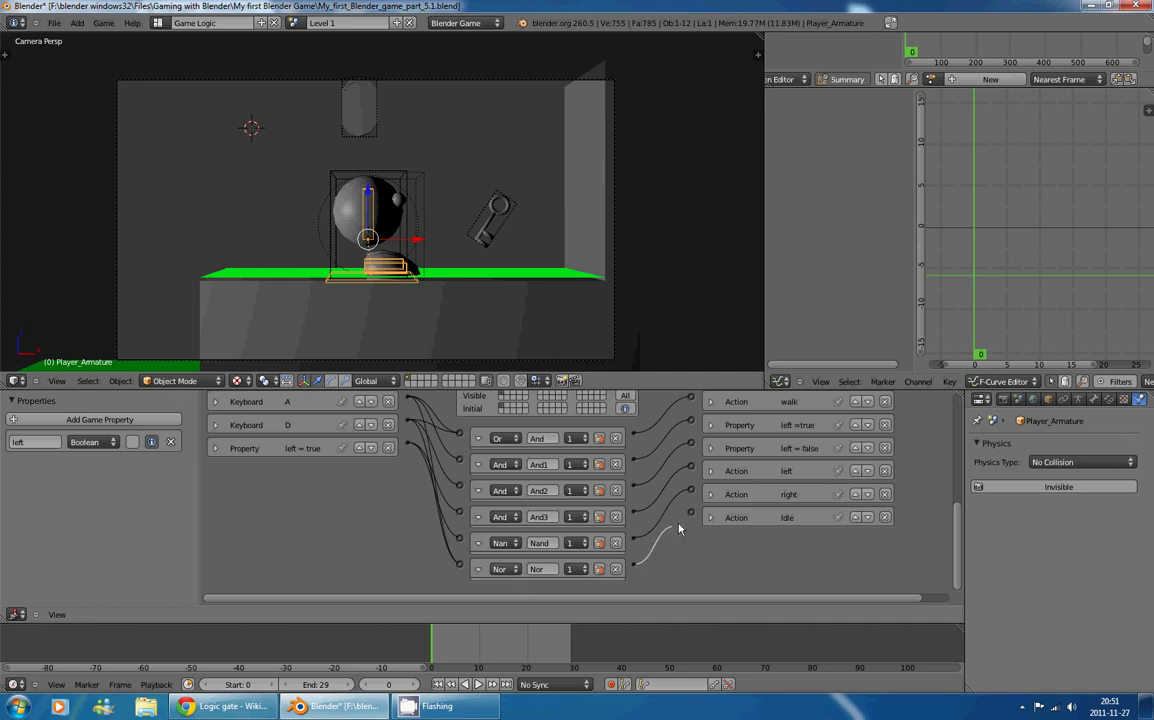
{"action": "left_click_drag", "start_coordinate": [687, 514], "coordinate": [690, 517]}
Step: Collapse the Nor controller, move it up to directly below the Or controller and expand it again
{"action": "left_click", "coordinate": [477, 569]}
{"action": "left_click", "coordinate": [590, 569]}
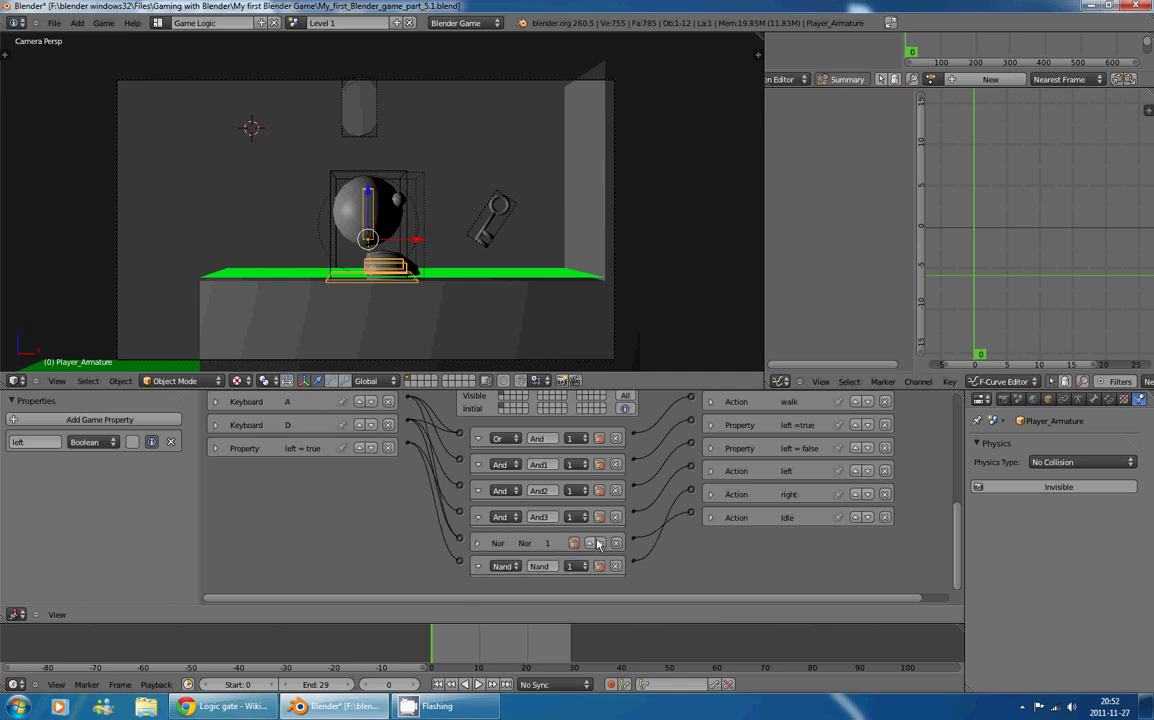
{"action": "left_click", "coordinate": [590, 543]}
{"action": "left_click", "coordinate": [590, 517]}
{"action": "left_click", "coordinate": [590, 490]}
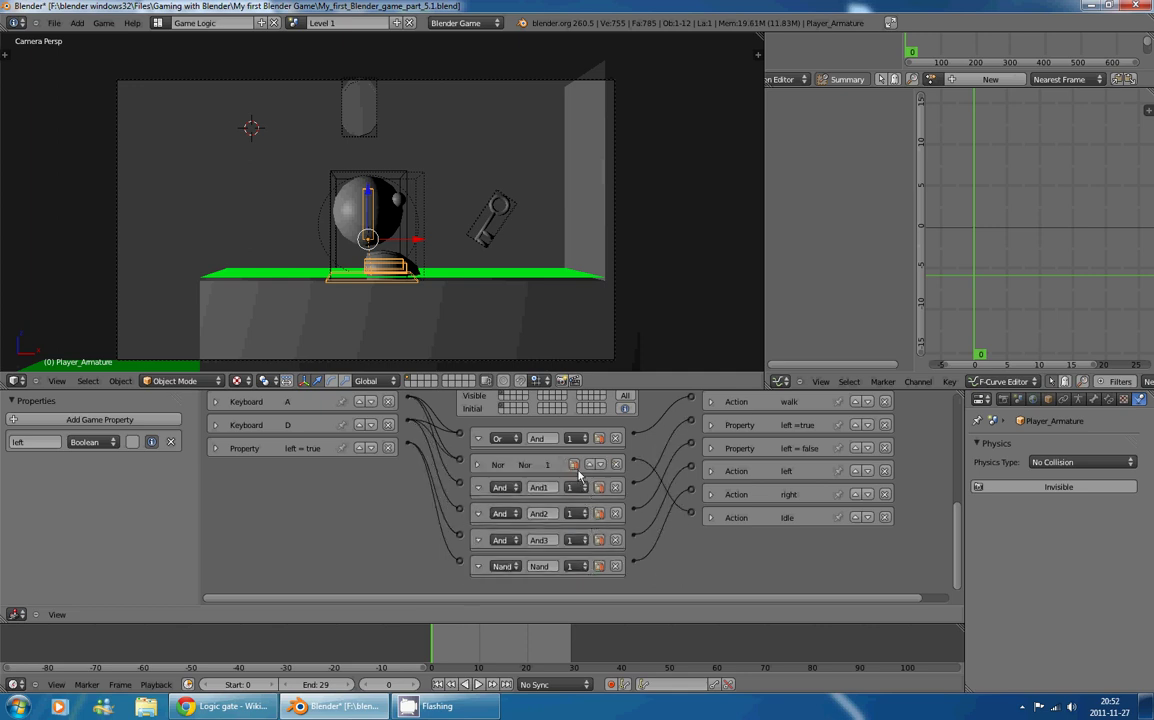
{"action": "left_click", "coordinate": [477, 464]}
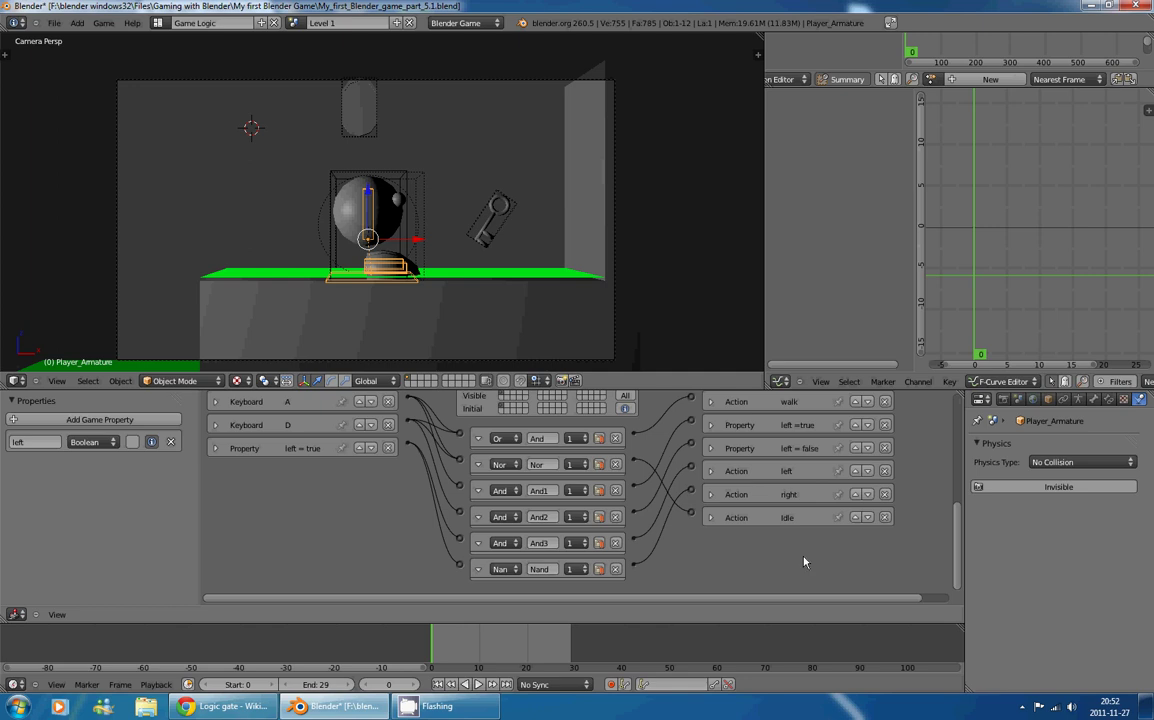
Step: Move the Idle actuator up the actuator list to directly below the walk actuator
{"action": "left_click", "coordinate": [848, 531]}
{"action": "left_click", "coordinate": [848, 508]}
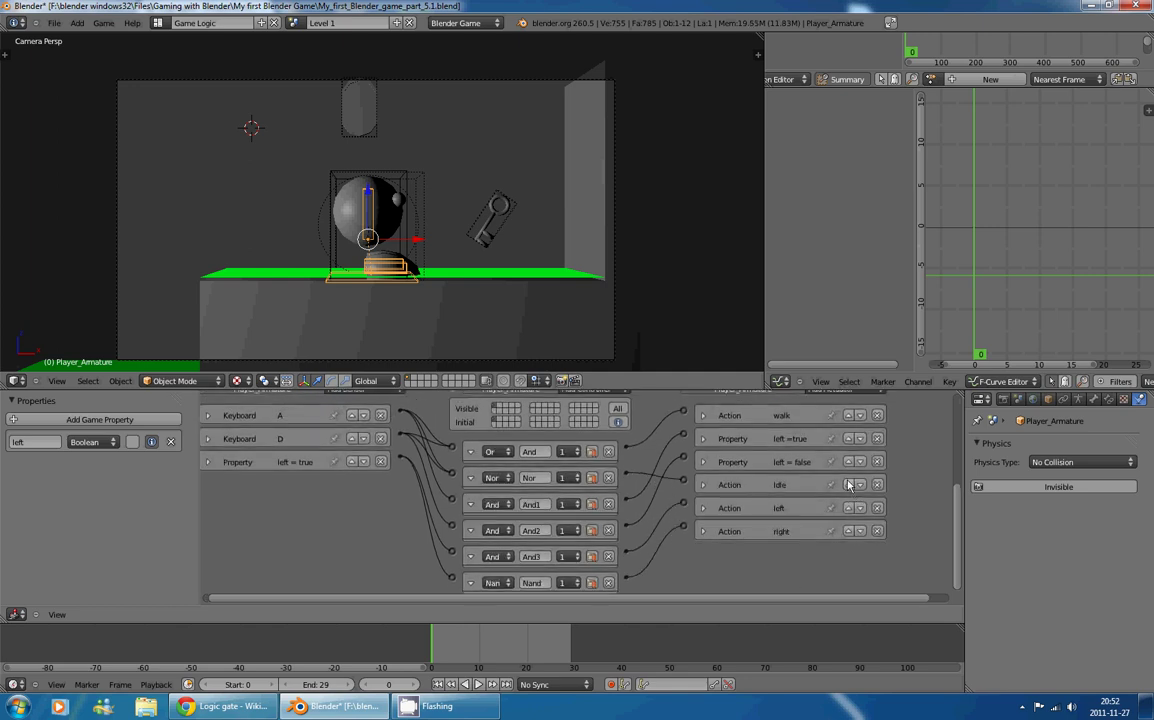
{"action": "left_click", "coordinate": [848, 484]}
{"action": "left_click", "coordinate": [848, 461]}
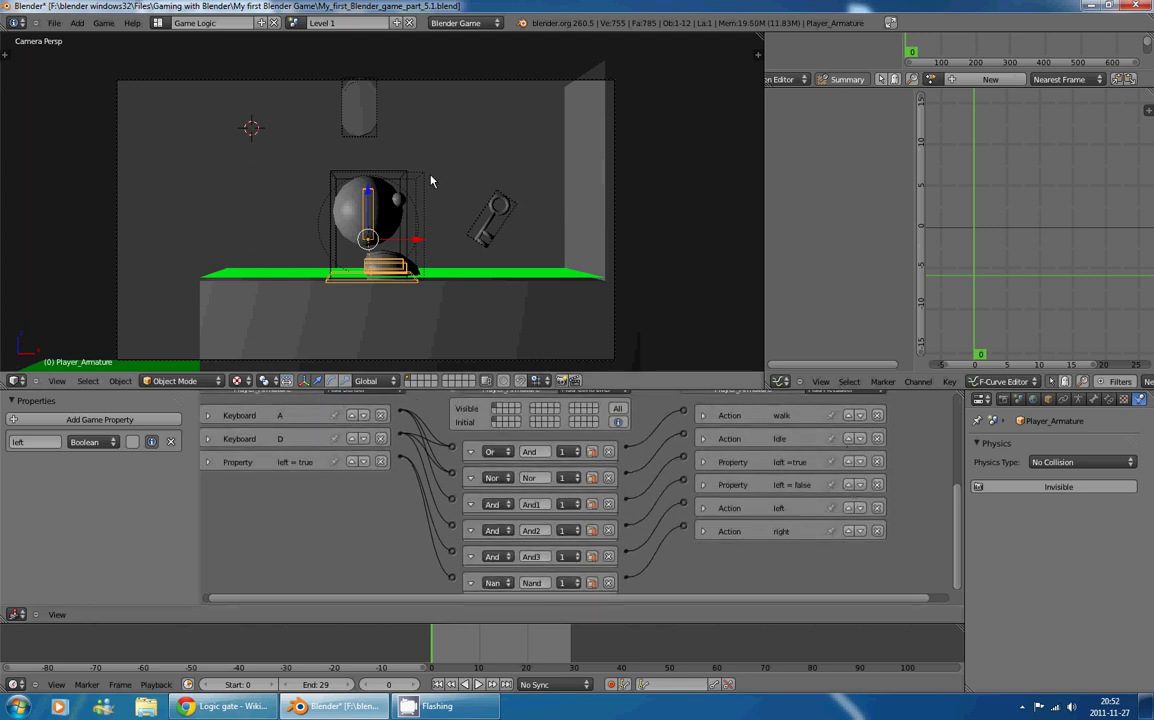
Step: Run the game, walk the character left and right to test the idle animation, and stop the game
{"action": "key", "text": "p"}
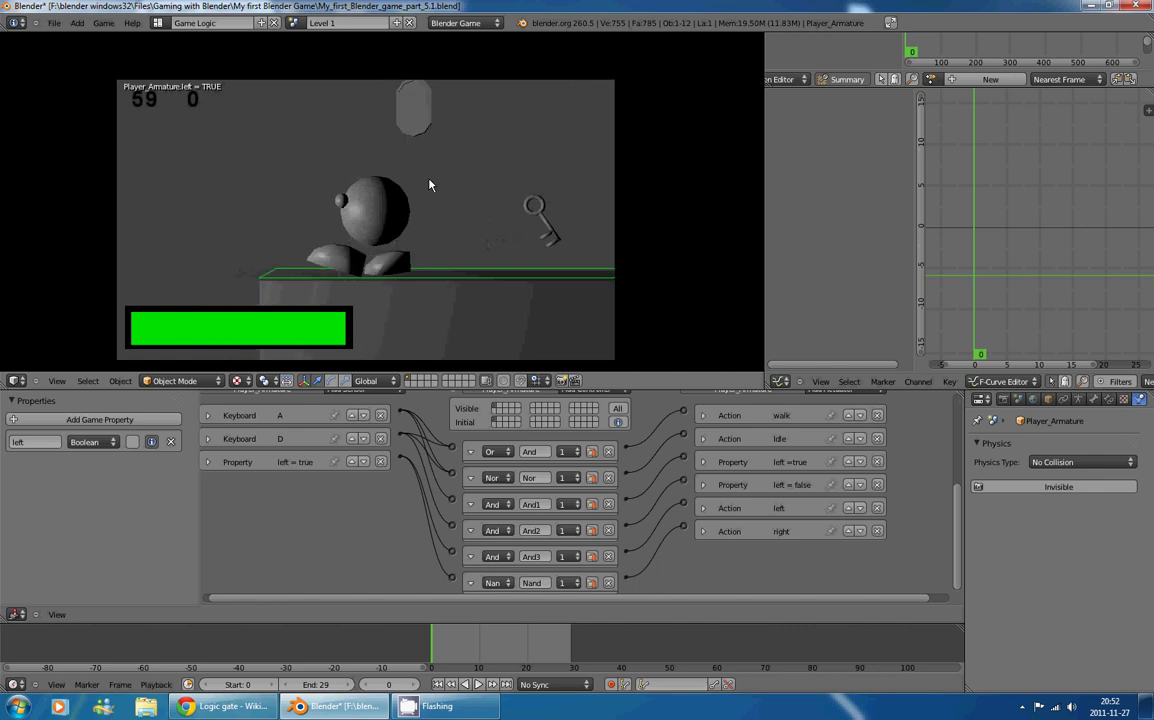
{"action": "key", "text": "a"}
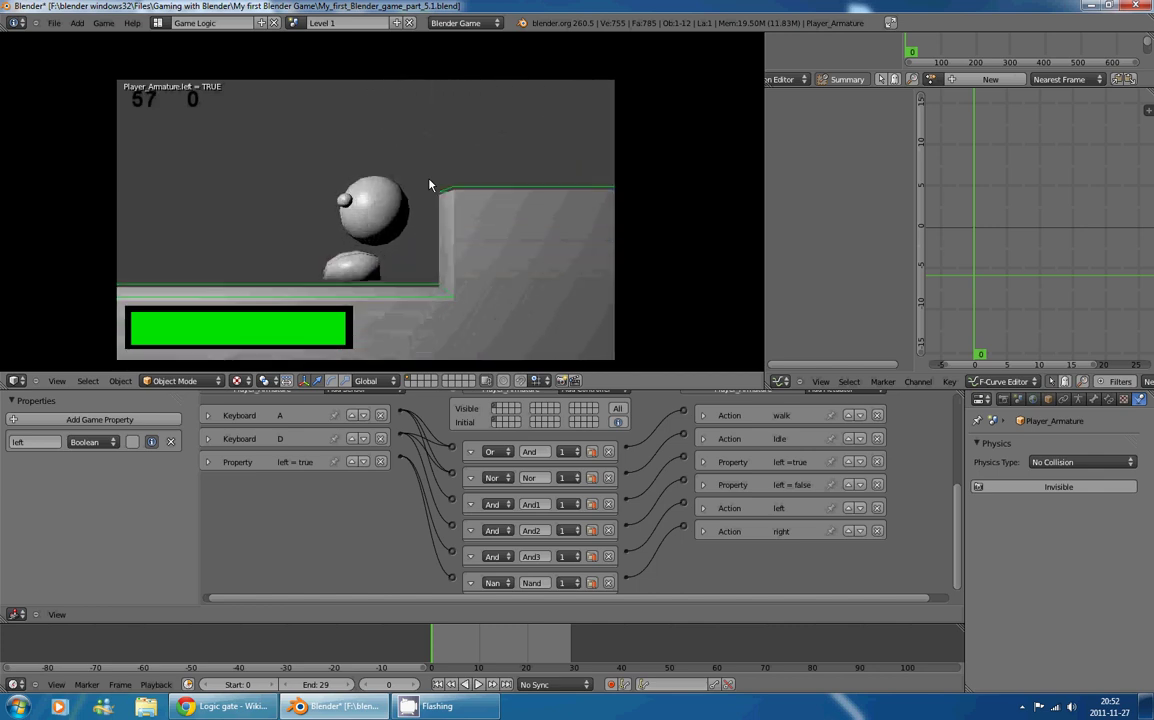
{"action": "key", "text": "d"}
{"action": "key", "text": "Escape"}
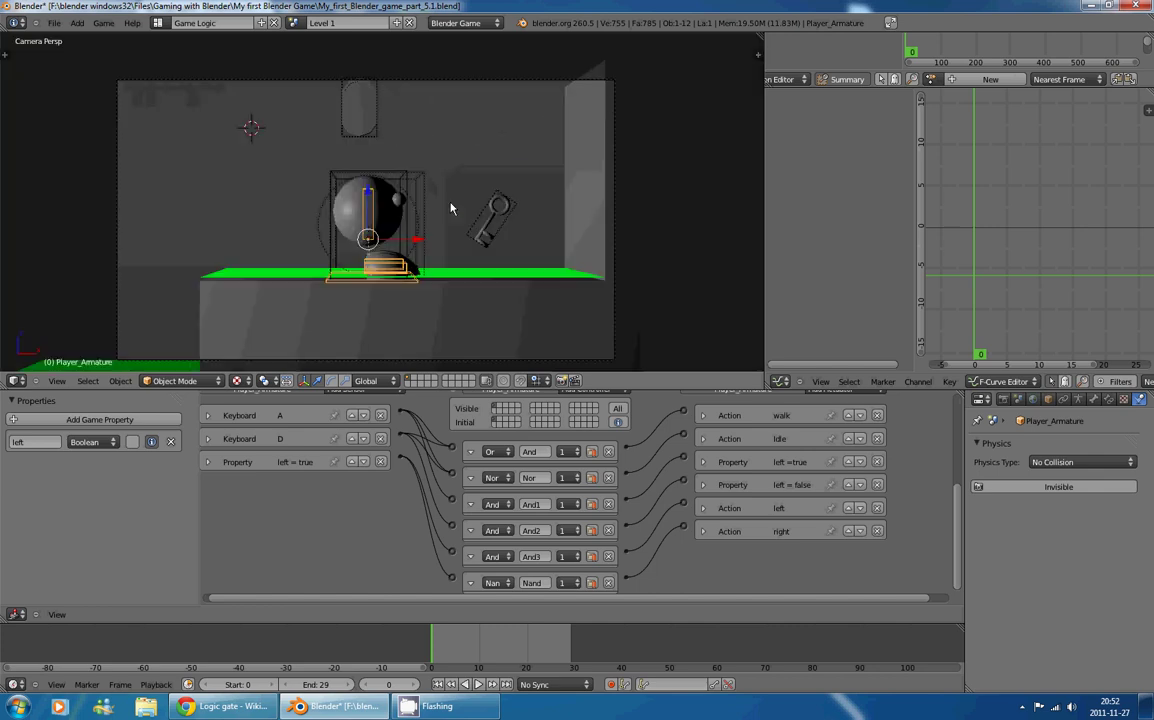
Step: Expand the Idle actuator and set its action type to Loop Stop
{"action": "left_click", "coordinate": [704, 439]}
{"action": "left_click", "coordinate": [719, 458]}
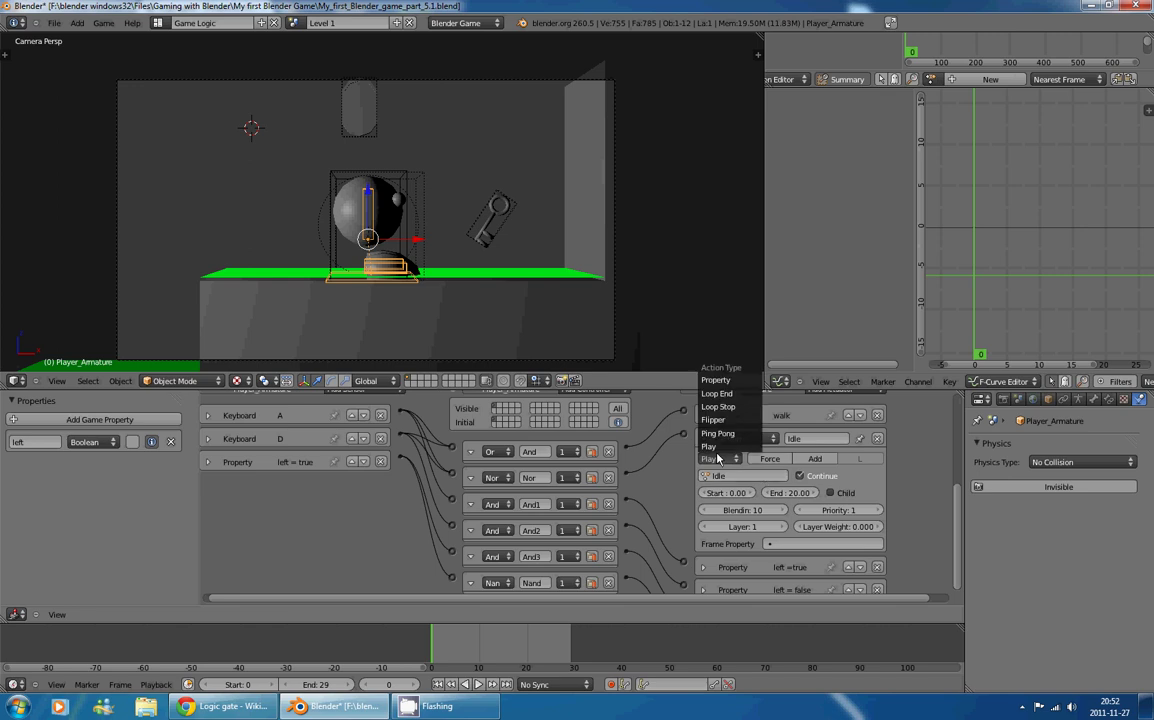
{"action": "left_click", "coordinate": [744, 407]}
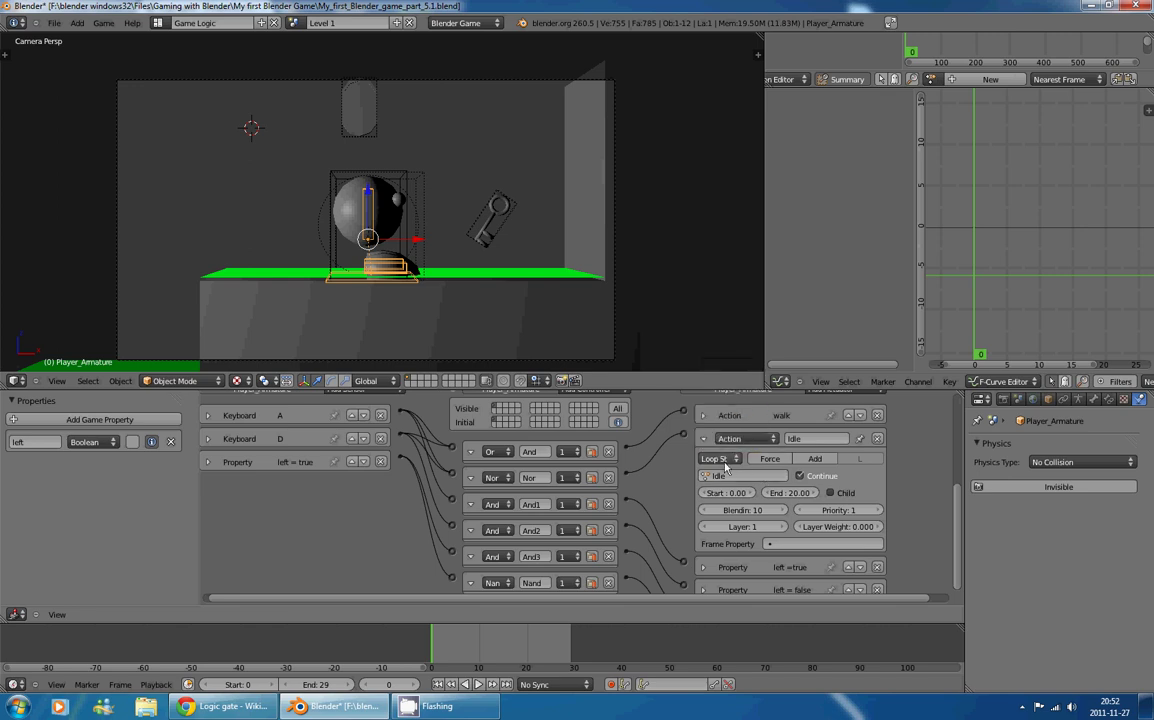
Step: Test the game with the looping Idle action, changing walking direction several times, and exit it
{"action": "key", "text": "p"}
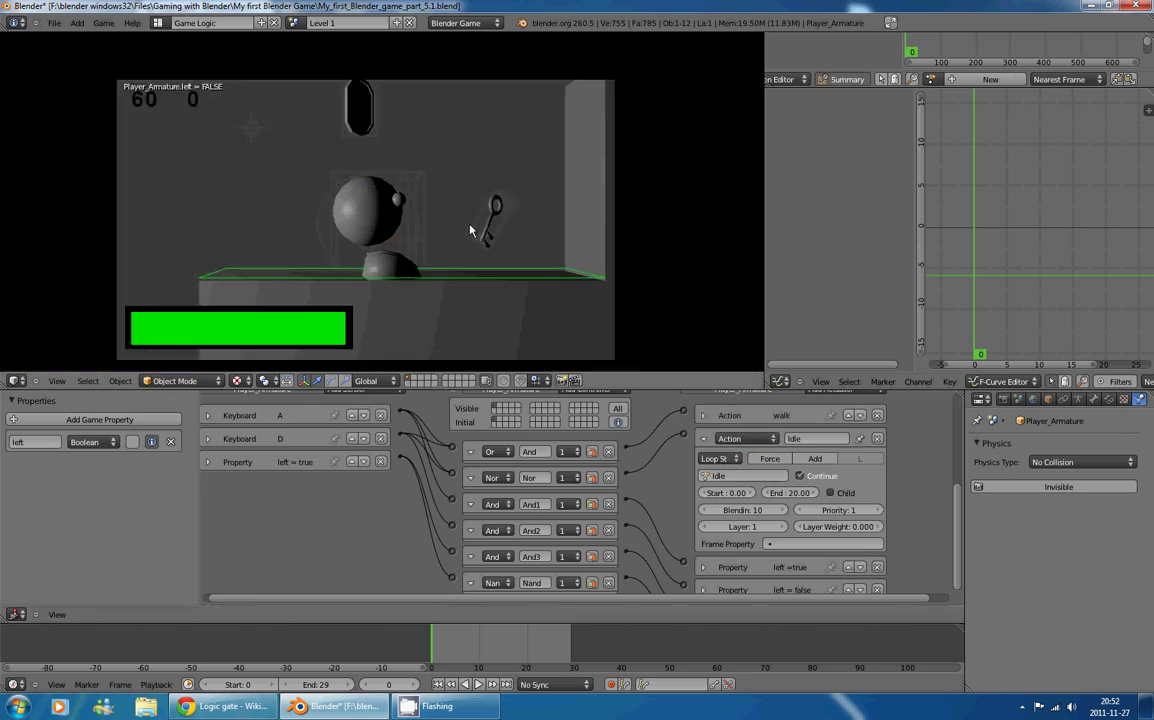
{"action": "key", "text": "a"}
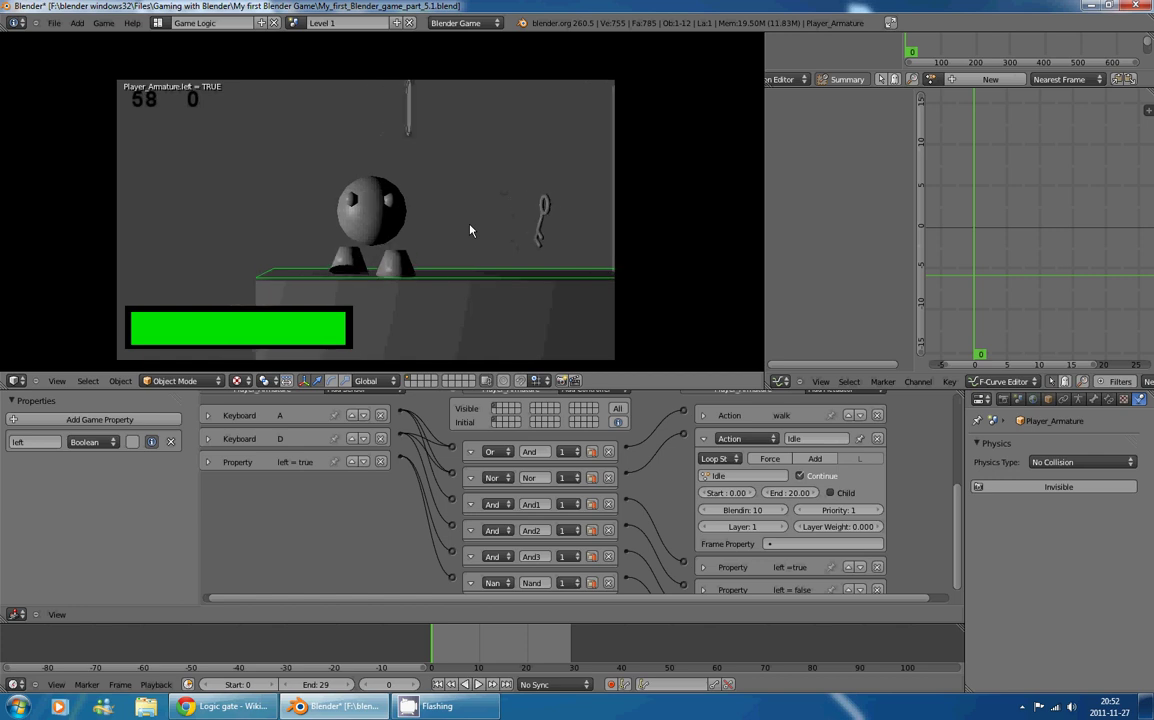
{"action": "key", "text": "d"}
{"action": "key", "text": "a"}
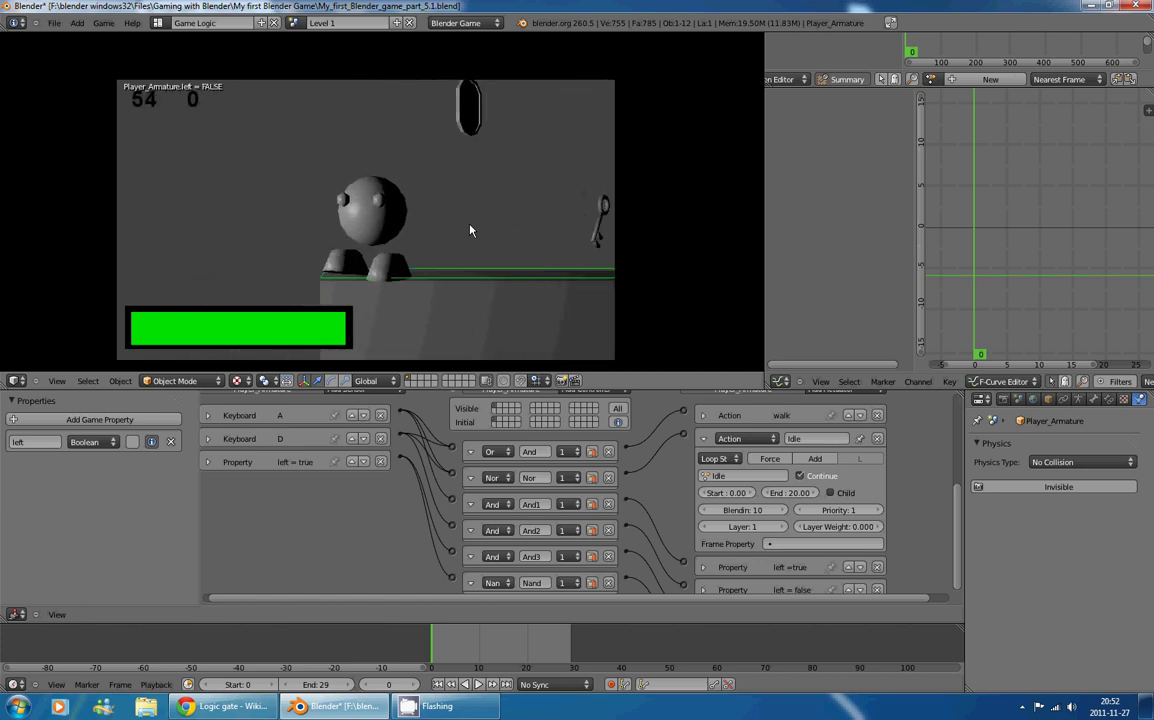
{"action": "key", "text": "Escape"}
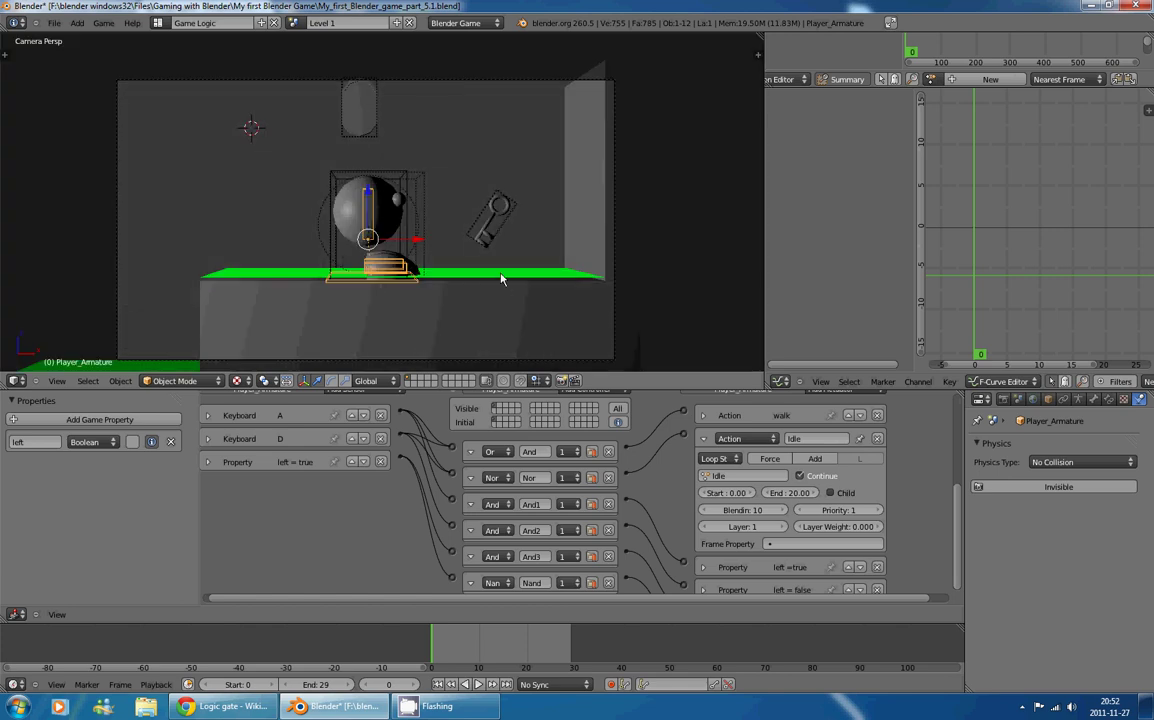
Step: Expand the left Action actuator and set its action type to Loop Stop
{"action": "scroll", "coordinate": [737, 556], "scroll_direction": "down", "scroll_amount": 5}
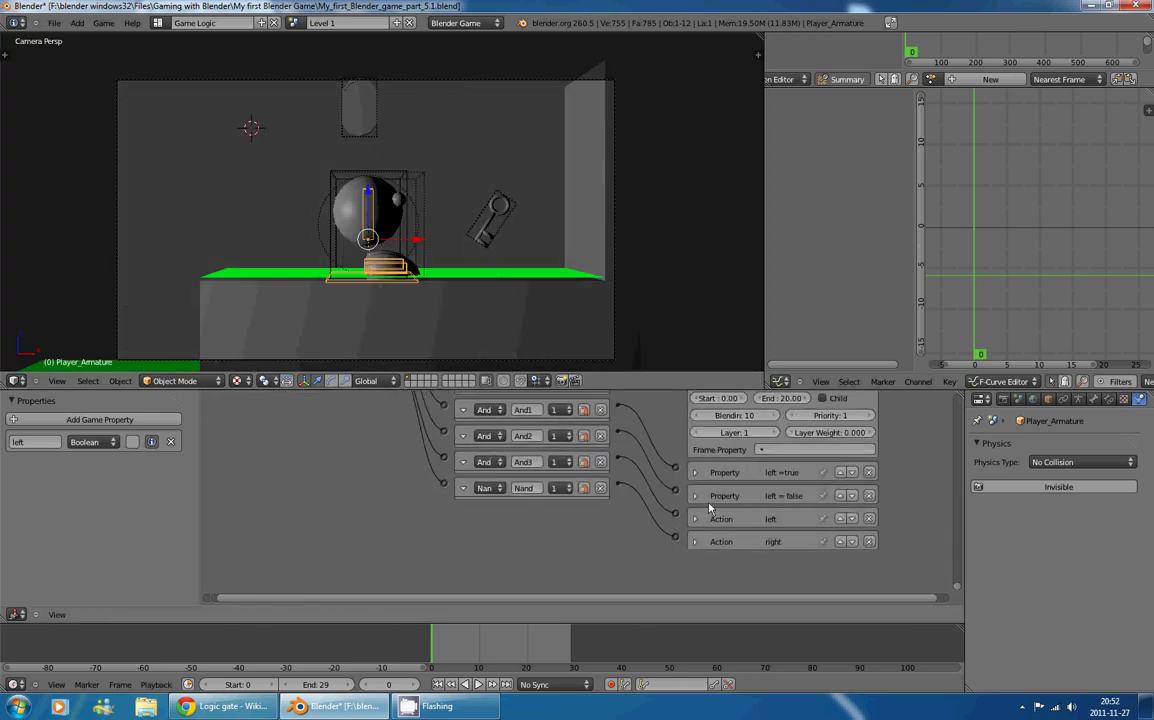
{"action": "scroll", "coordinate": [664, 474], "scroll_direction": "down", "scroll_amount": 2}
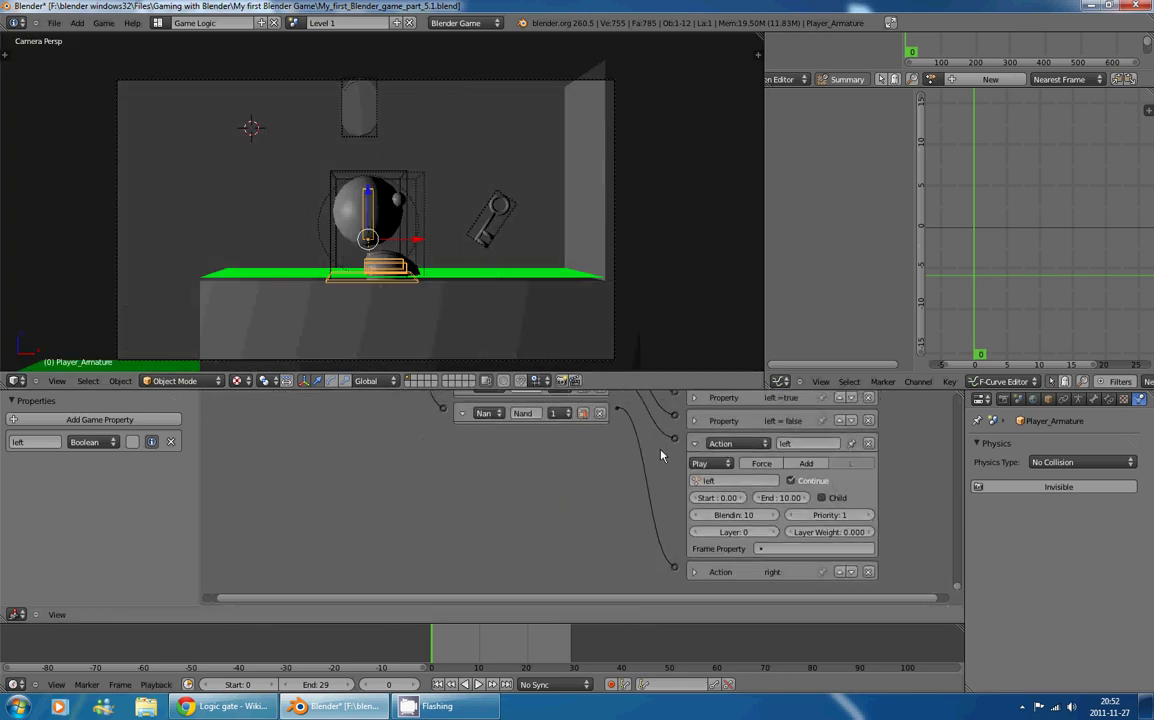
{"action": "left_click", "coordinate": [737, 443]}
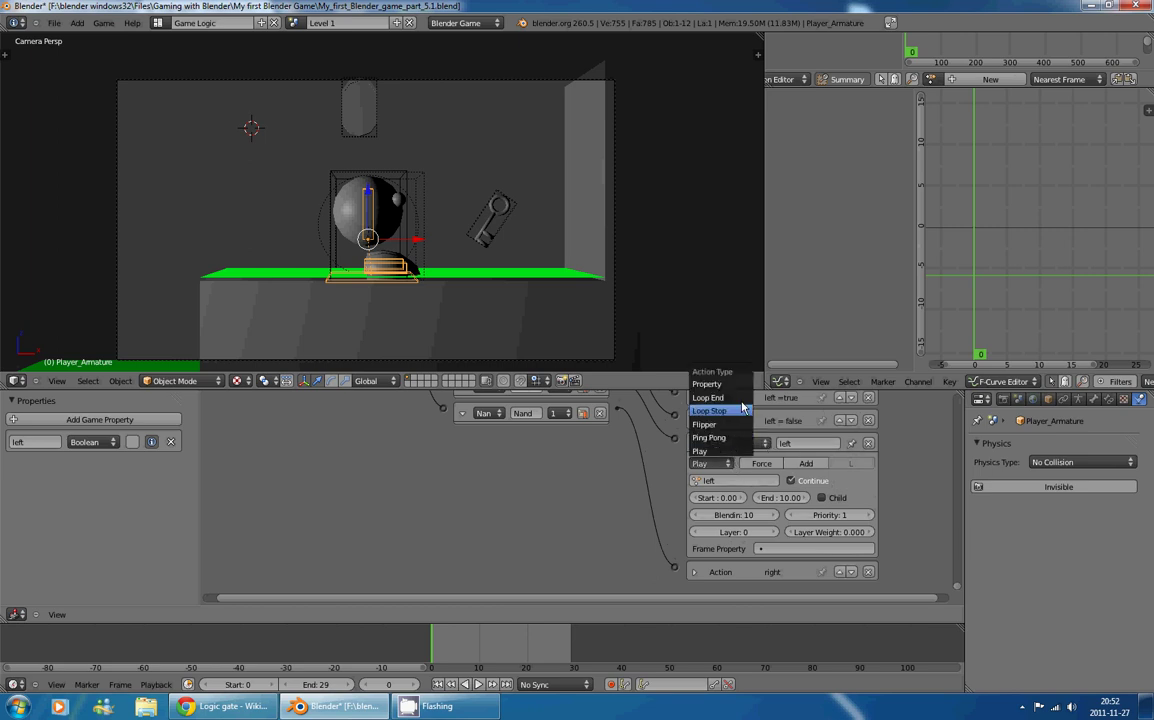
{"action": "left_click", "coordinate": [735, 411]}
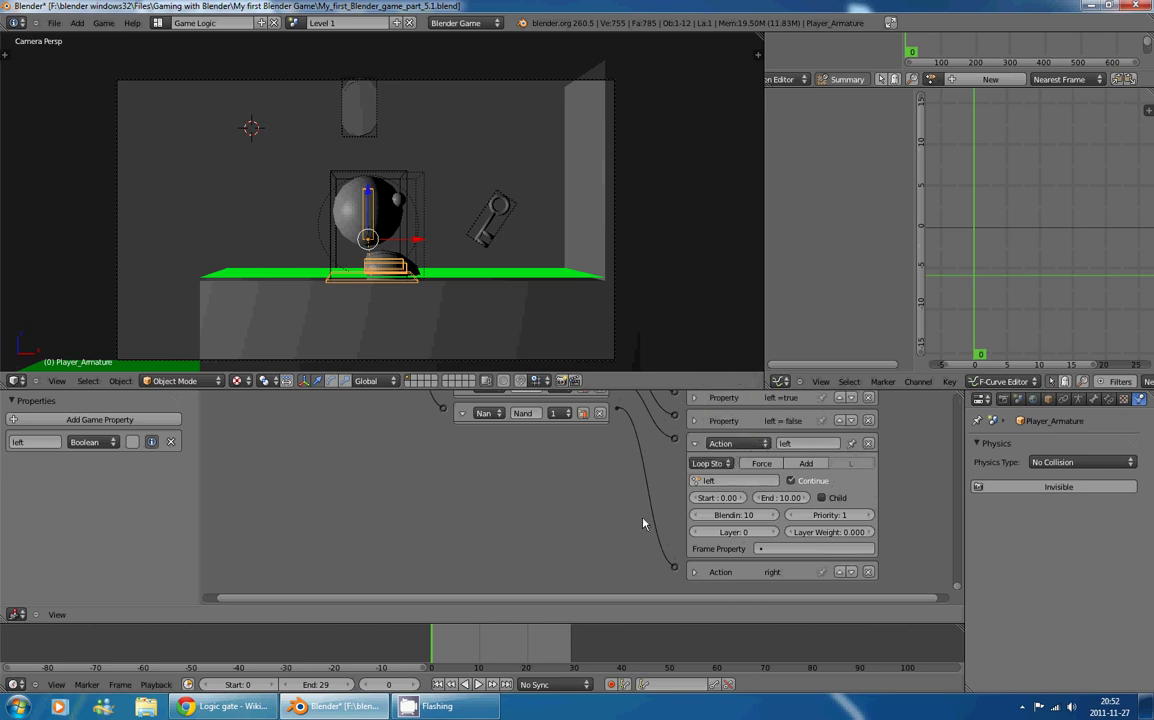
Step: Expand the right Action actuator, set its action type to Loop Stop, and collapse the left and right actuators
{"action": "scroll", "coordinate": [643, 523], "scroll_direction": "down", "scroll_amount": 2}
{"action": "left_click", "coordinate": [699, 515]}
{"action": "left_click", "coordinate": [735, 533]}
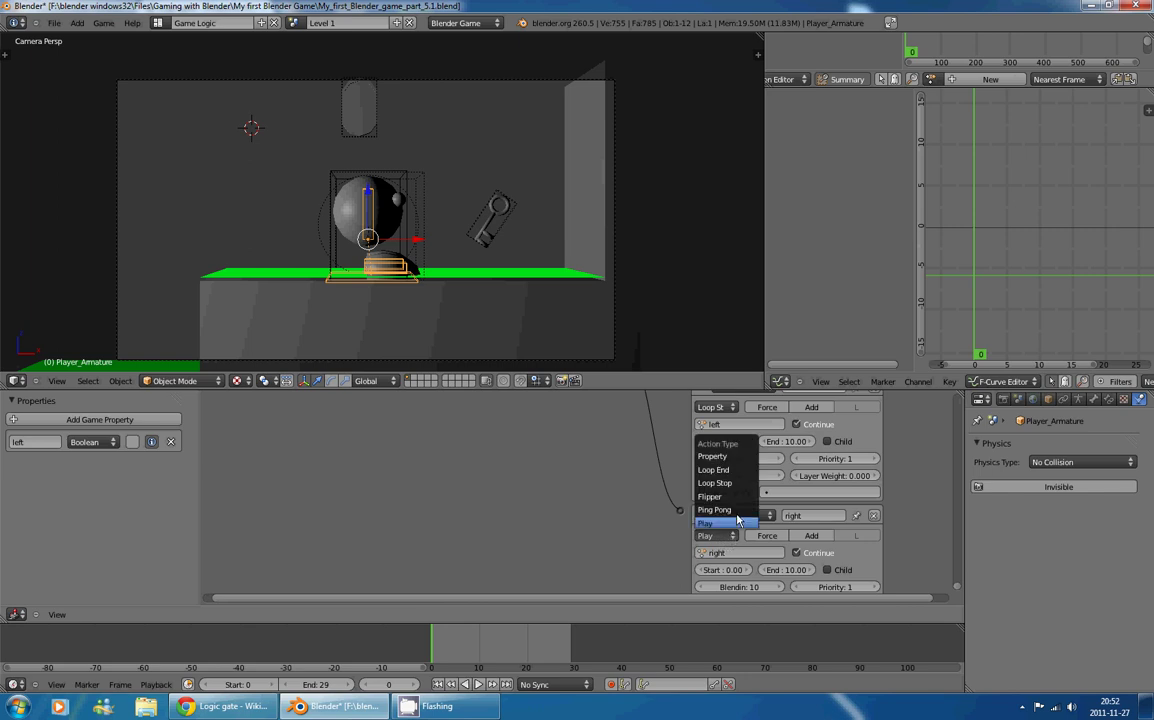
{"action": "left_click", "coordinate": [714, 483]}
{"action": "scroll", "coordinate": [676, 486], "scroll_direction": "up", "scroll_amount": 2}
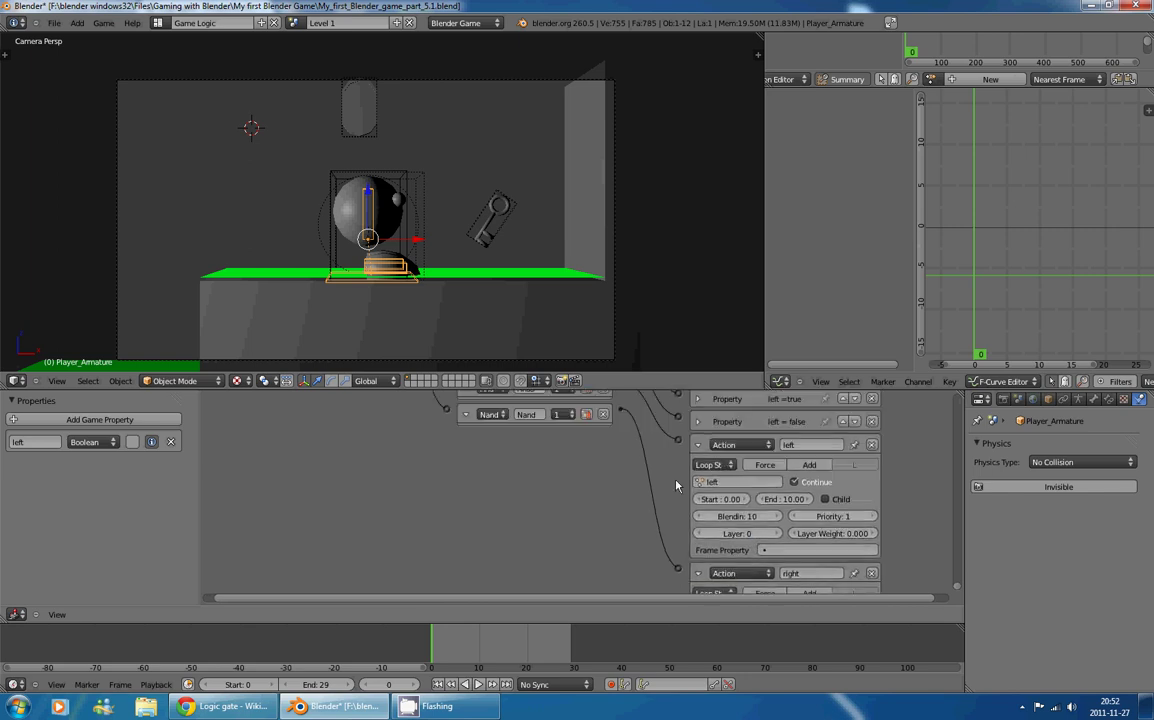
{"action": "scroll", "coordinate": [640, 490], "scroll_direction": "down", "scroll_amount": 2}
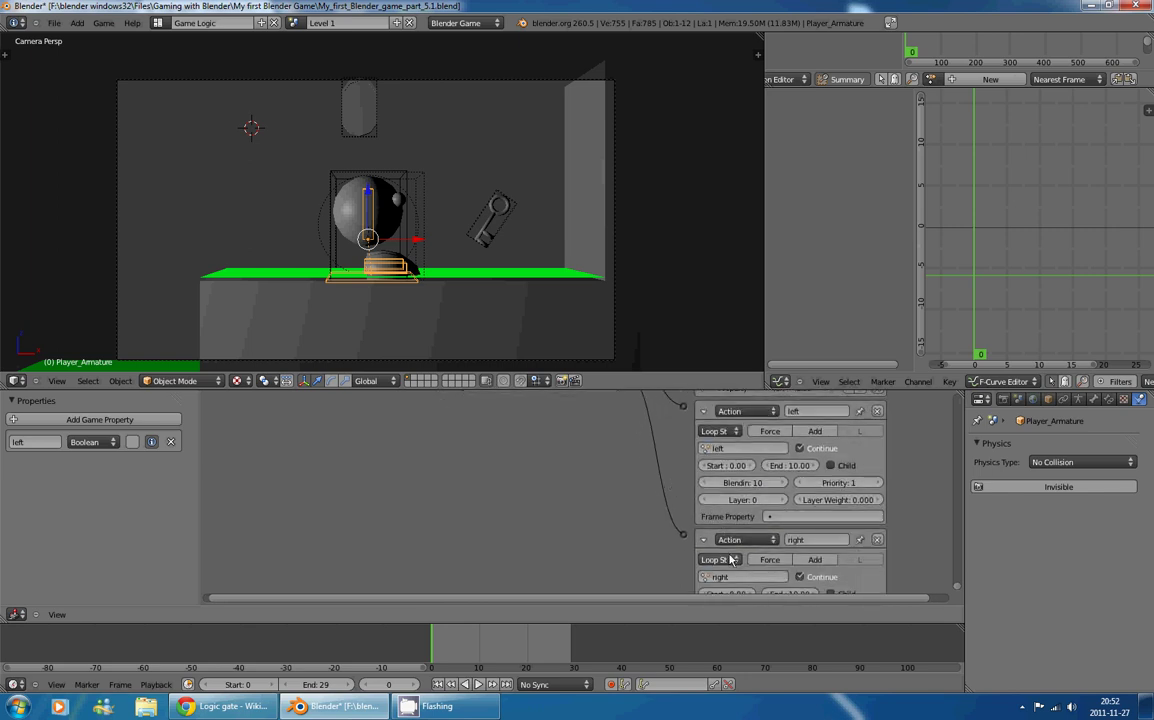
{"action": "left_click", "coordinate": [703, 411]}
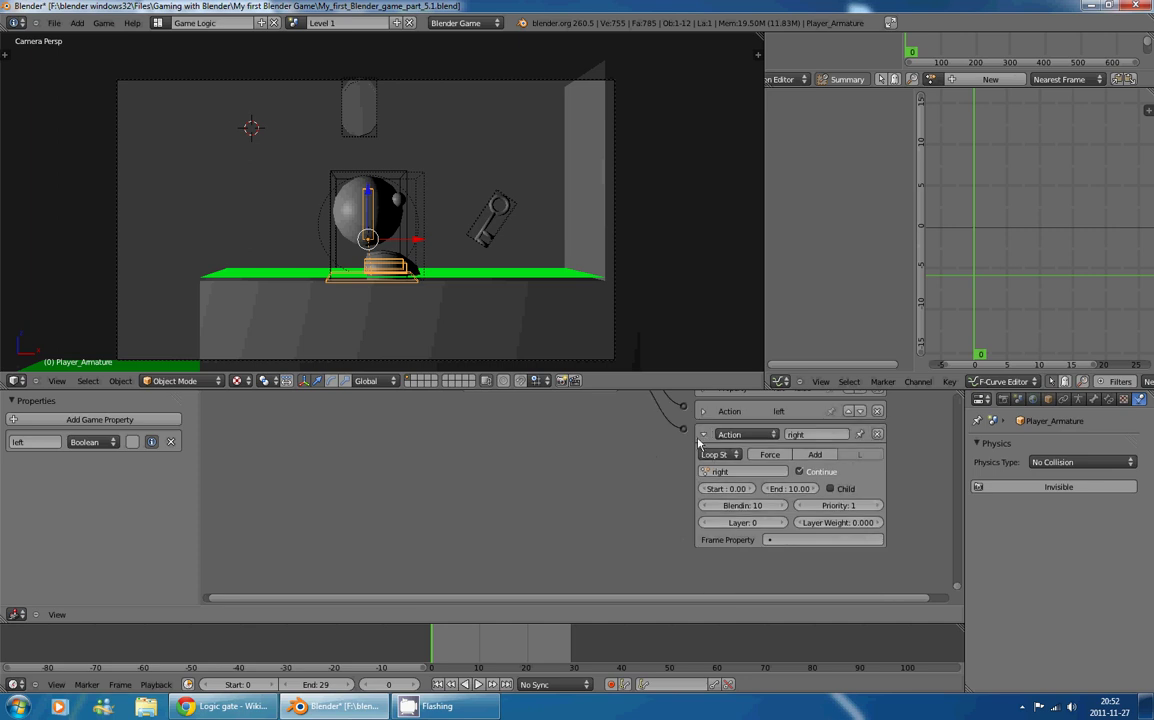
{"action": "left_click", "coordinate": [703, 434]}
{"action": "scroll", "coordinate": [600, 420], "scroll_direction": "up", "scroll_amount": 4}
Step: Run the game, turn the character right and left several times to test the turning actions, and stop the game
{"action": "key", "text": "p"}
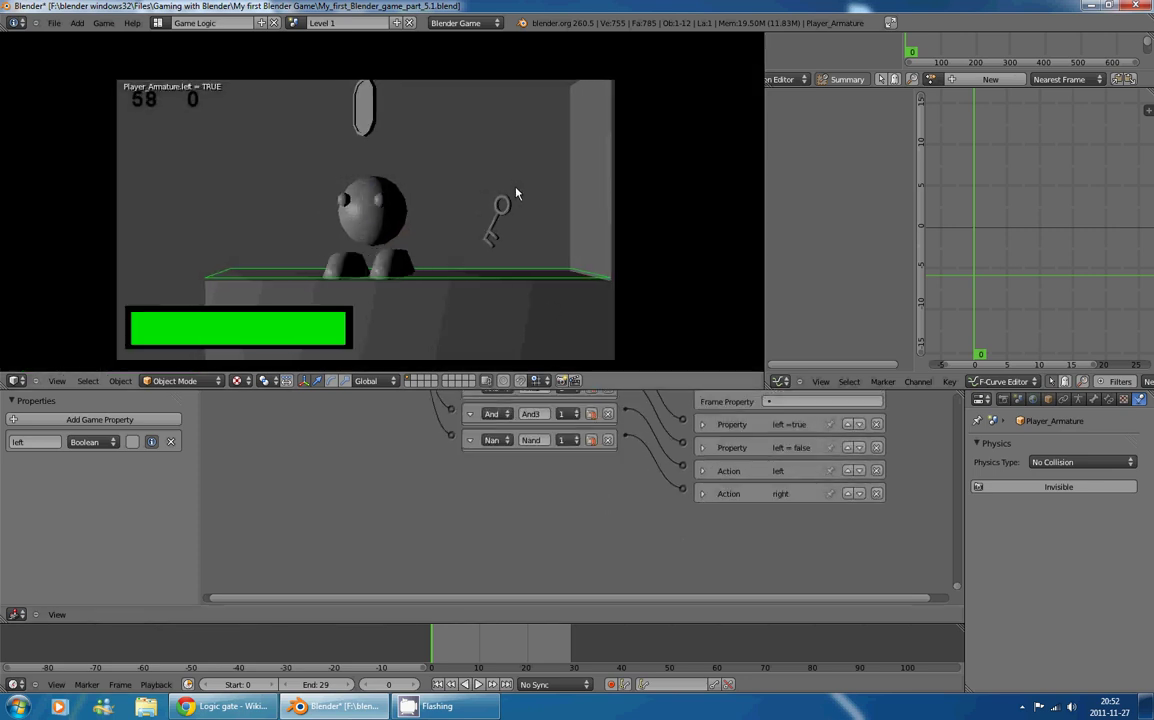
{"action": "key", "text": "Right"}
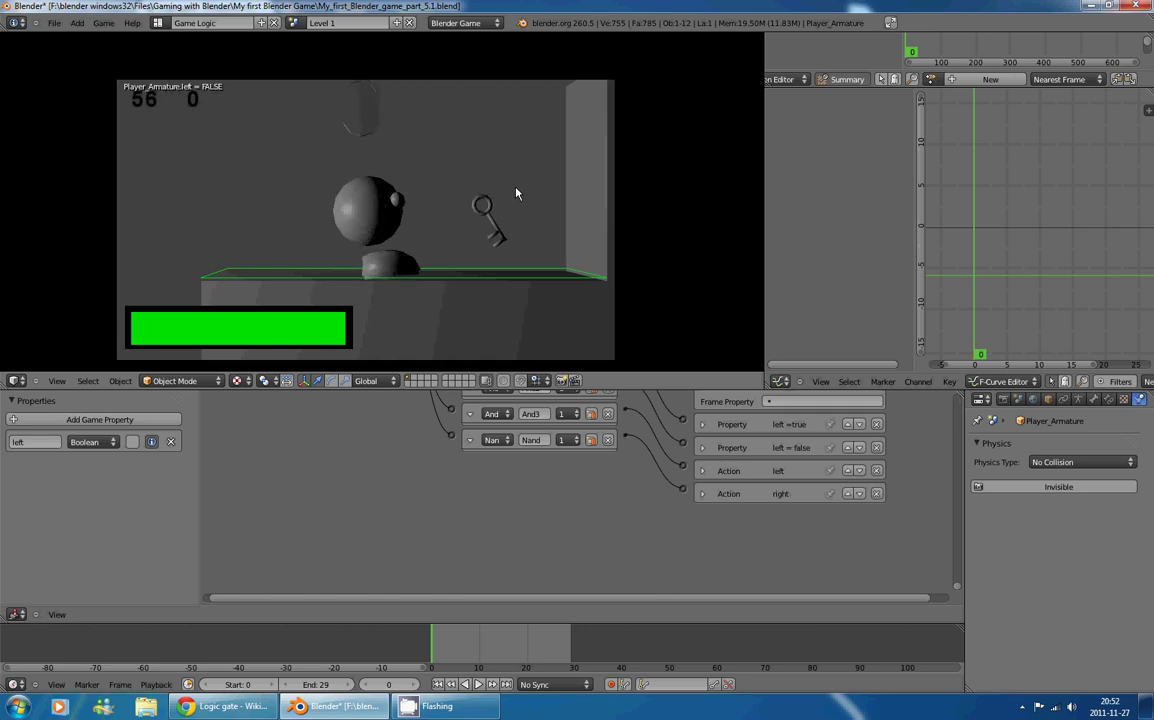
{"action": "key", "text": "Left"}
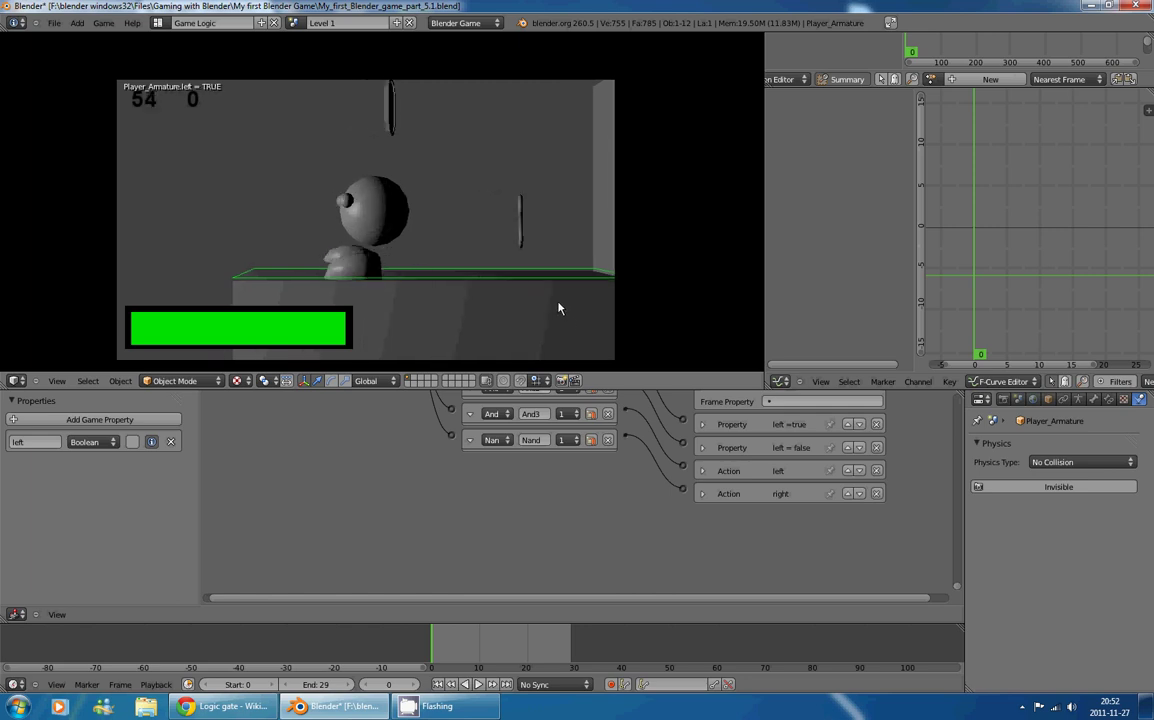
{"action": "key", "text": "Right"}
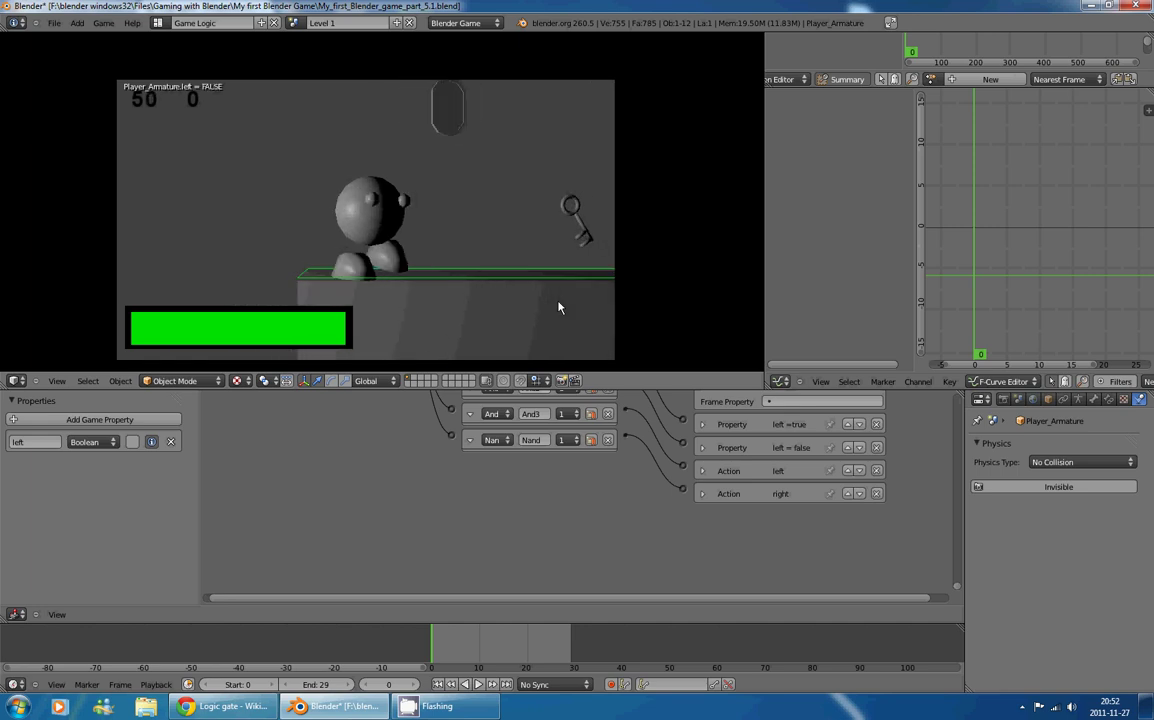
{"action": "key", "text": "Left"}
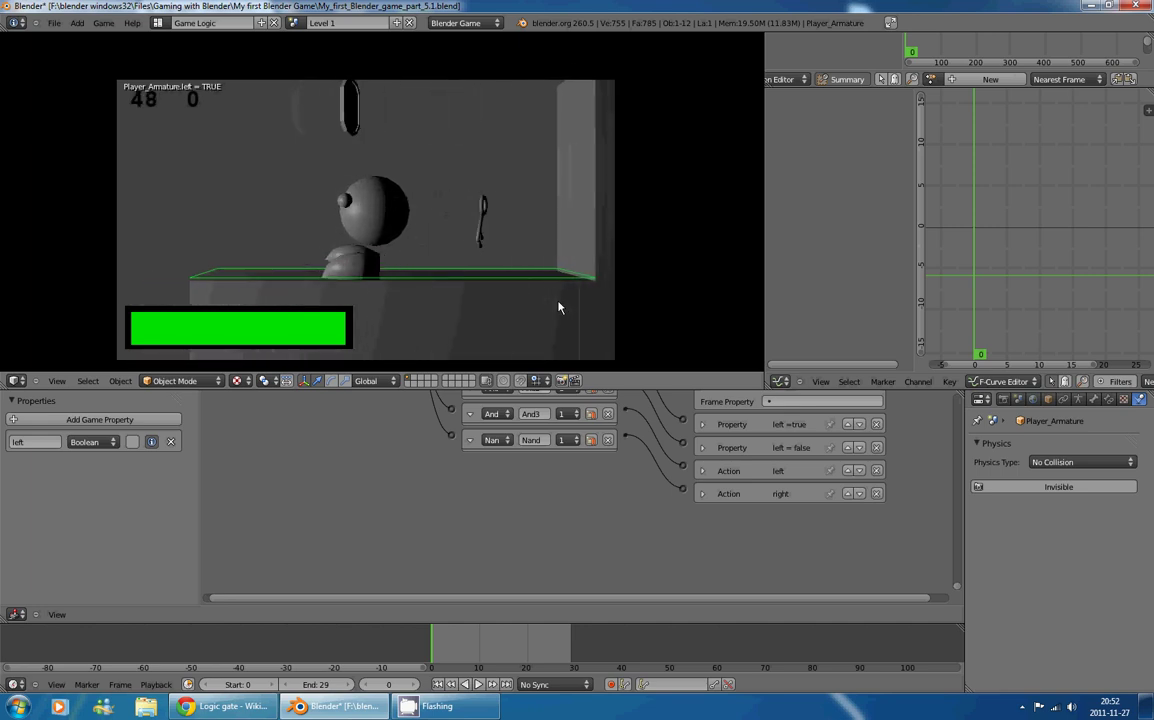
{"action": "key", "text": "Right"}
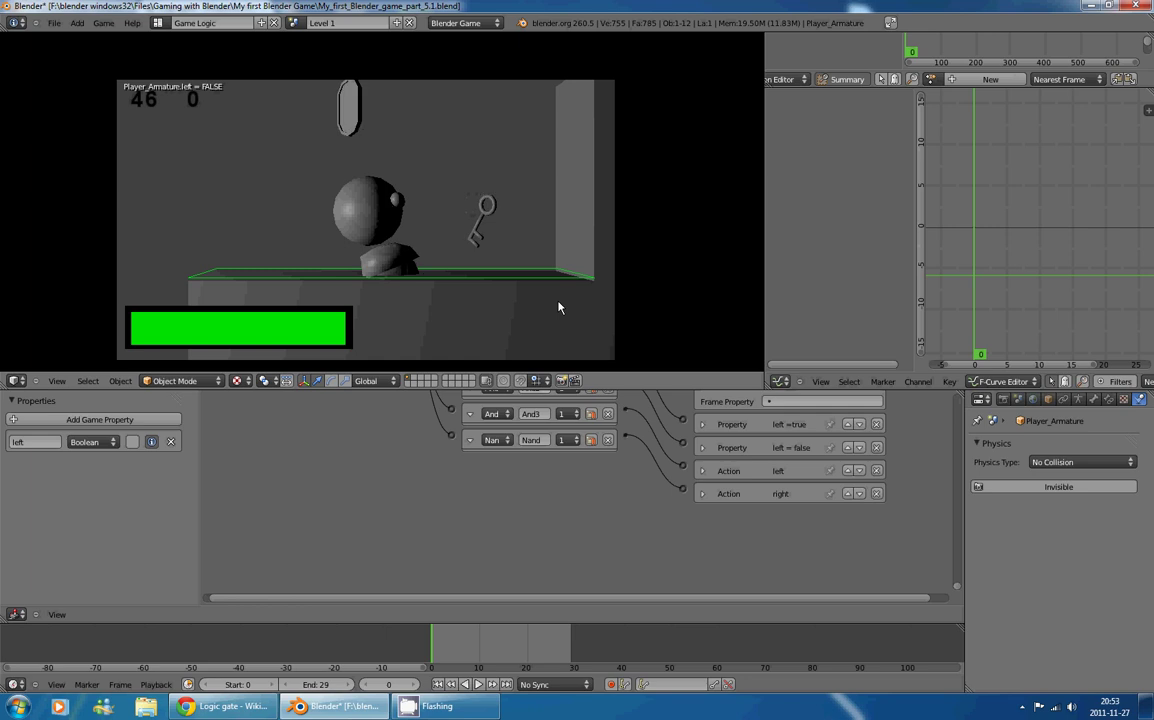
{"action": "key", "text": "Escape"}
Step: Collapse the Idle actuator to get a compact overview of all Player_Armature logic bricks
{"action": "scroll", "coordinate": [598, 446], "scroll_direction": "down", "scroll_amount": 4}
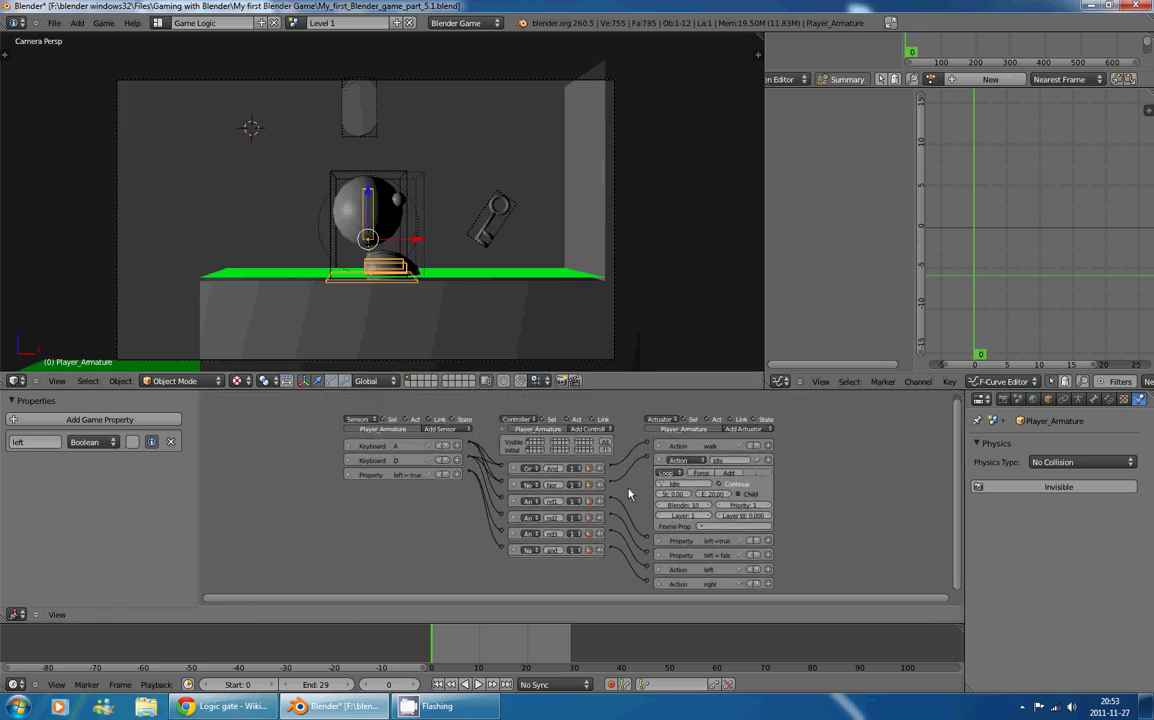
{"action": "left_click", "coordinate": [659, 462]}
{"action": "scroll", "coordinate": [630, 470], "scroll_direction": "up", "scroll_amount": 4}
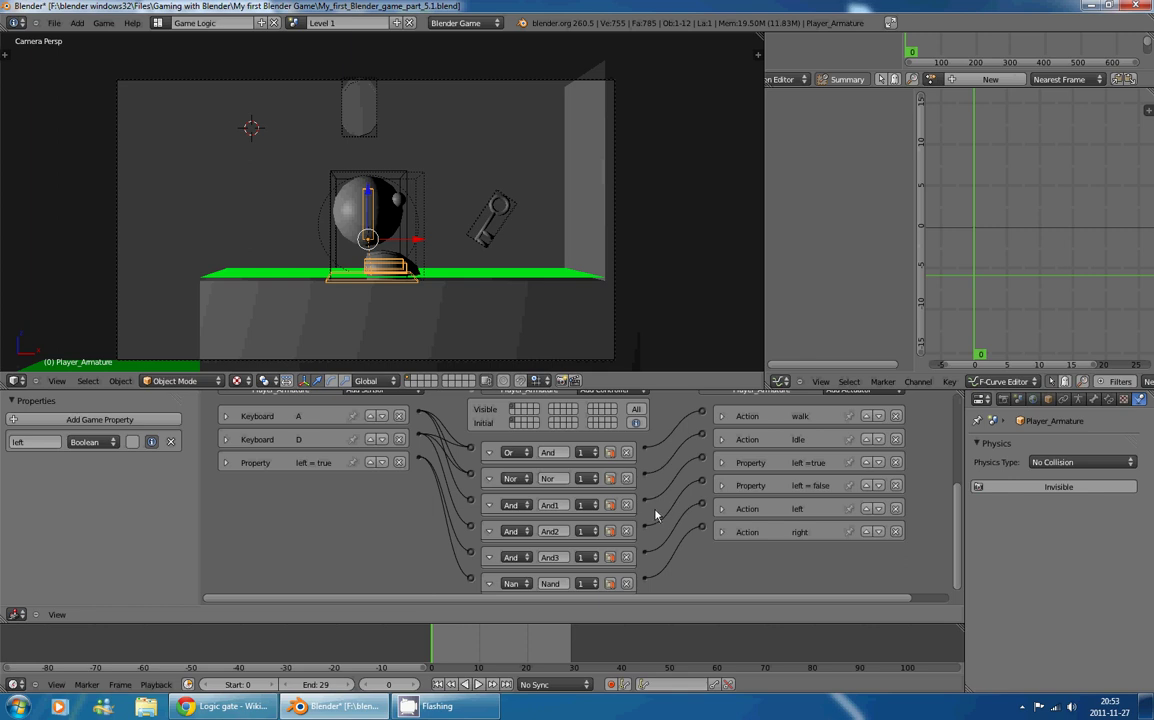
{"action": "middle_click_drag", "start_coordinate": [655, 514], "coordinate": [655, 510]}
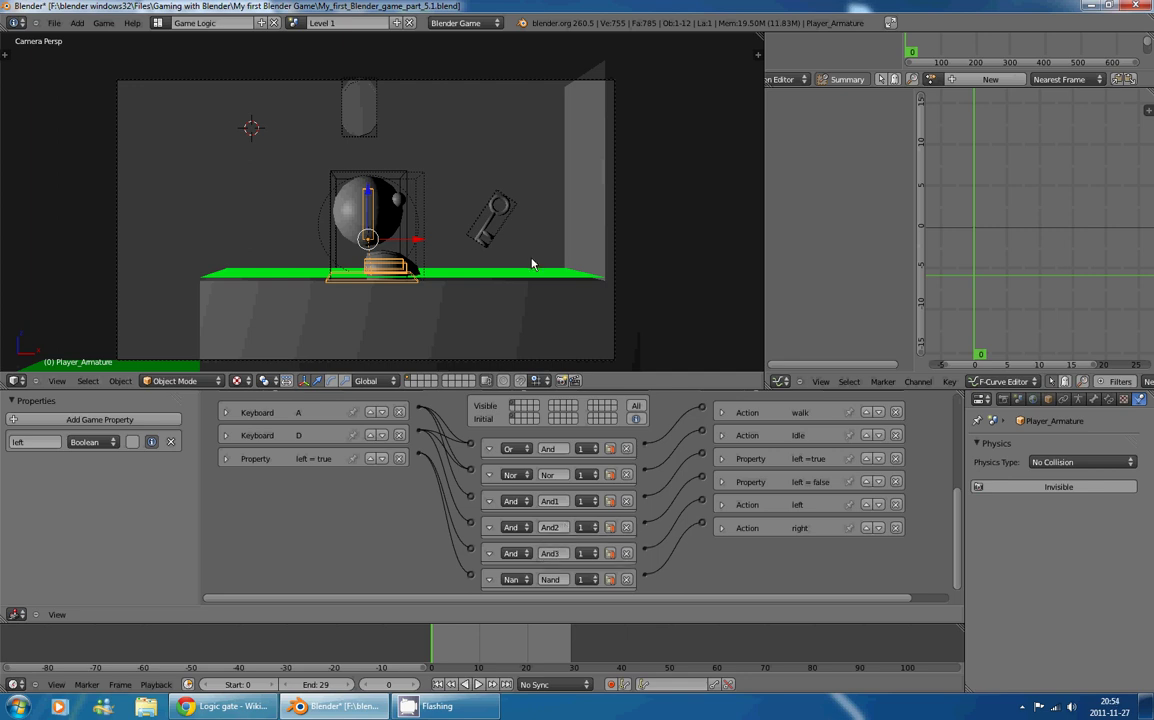
{"action": "scroll", "coordinate": [477, 447], "scroll_direction": "up", "scroll_amount": 1}
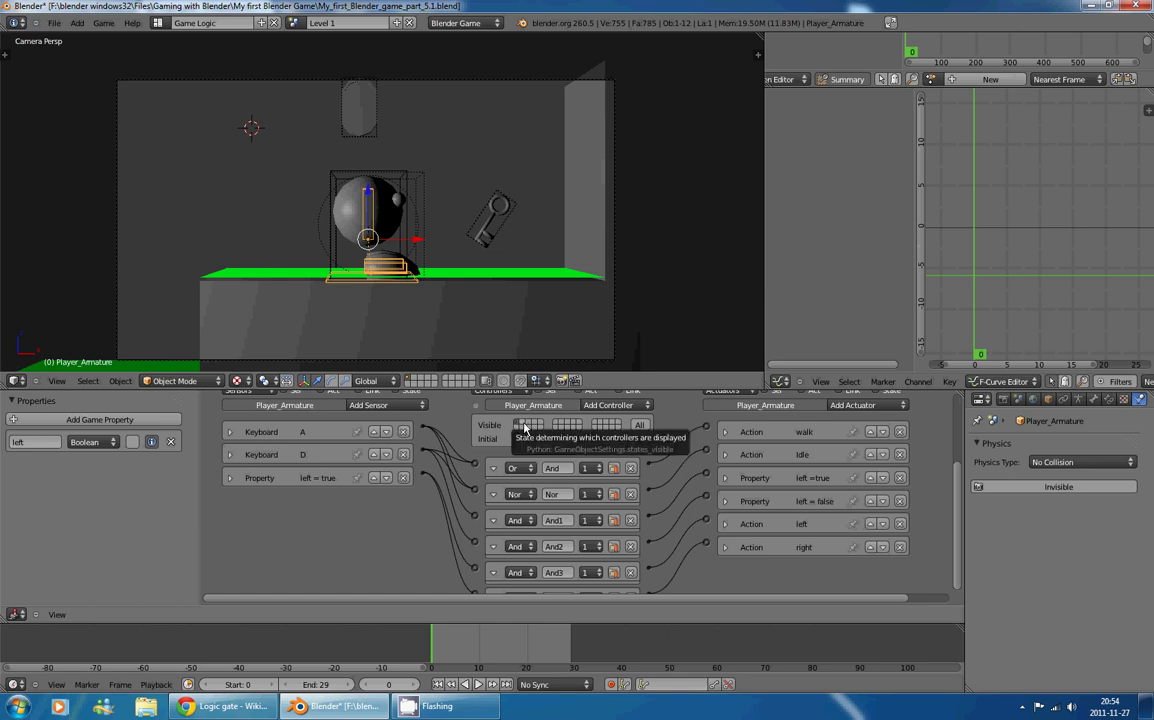
Step: Add a Keyboard sensor to Player_Armature, assign the Spacebar key to it, and name it SpaceBar
{"action": "right_click", "coordinate": [362, 195]}
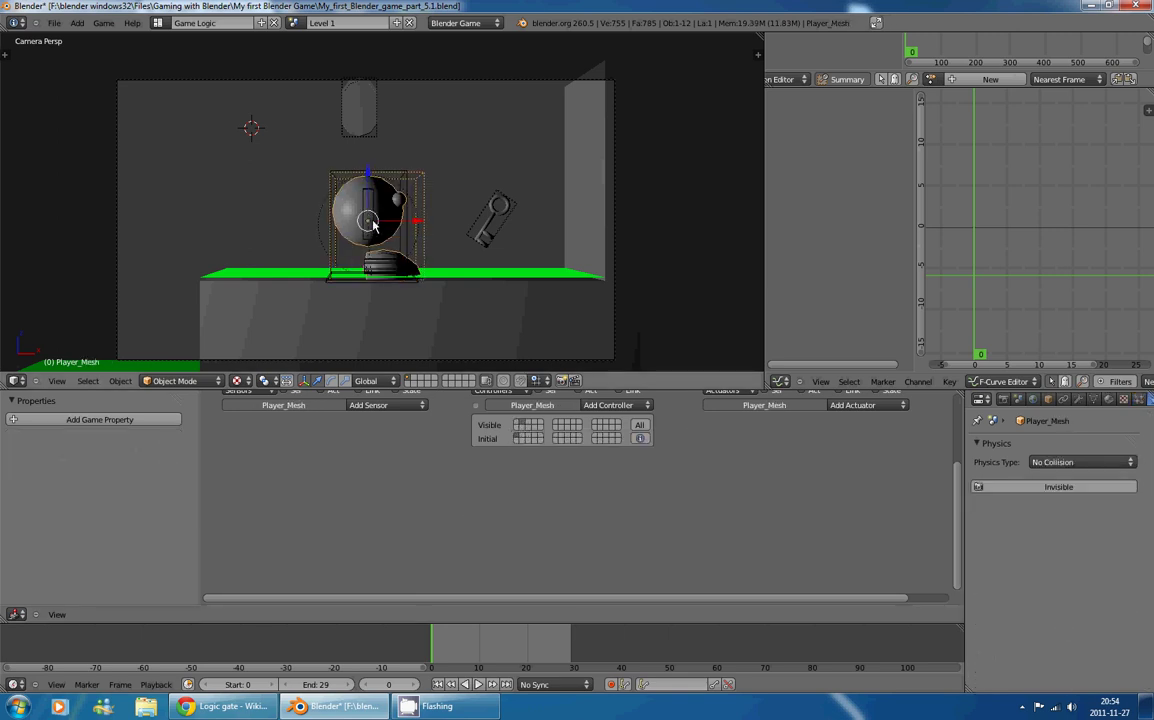
{"action": "right_click", "coordinate": [390, 267]}
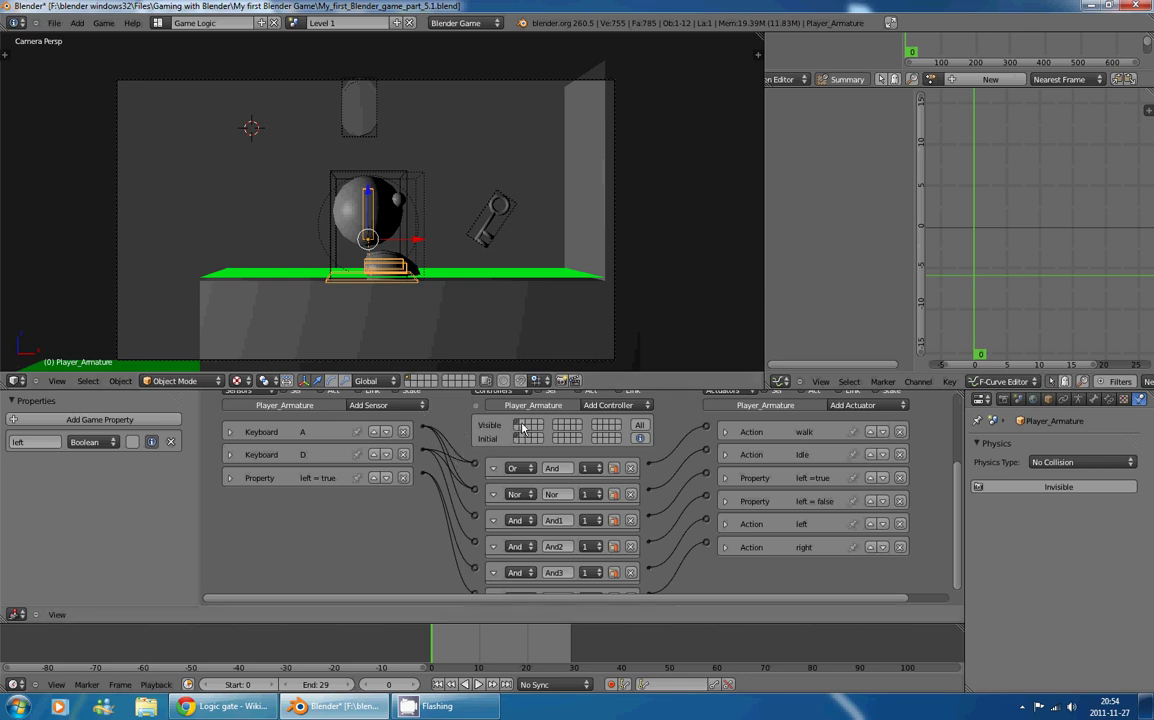
{"action": "left_click", "coordinate": [409, 407]}
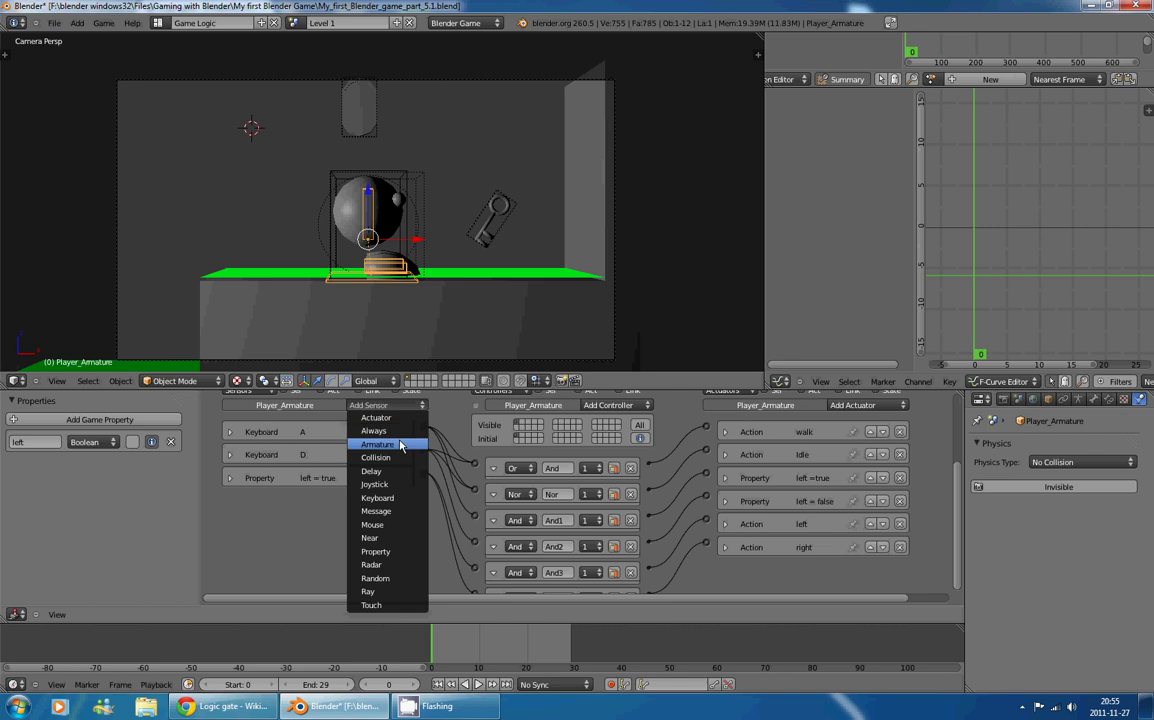
{"action": "left_click", "coordinate": [400, 498]}
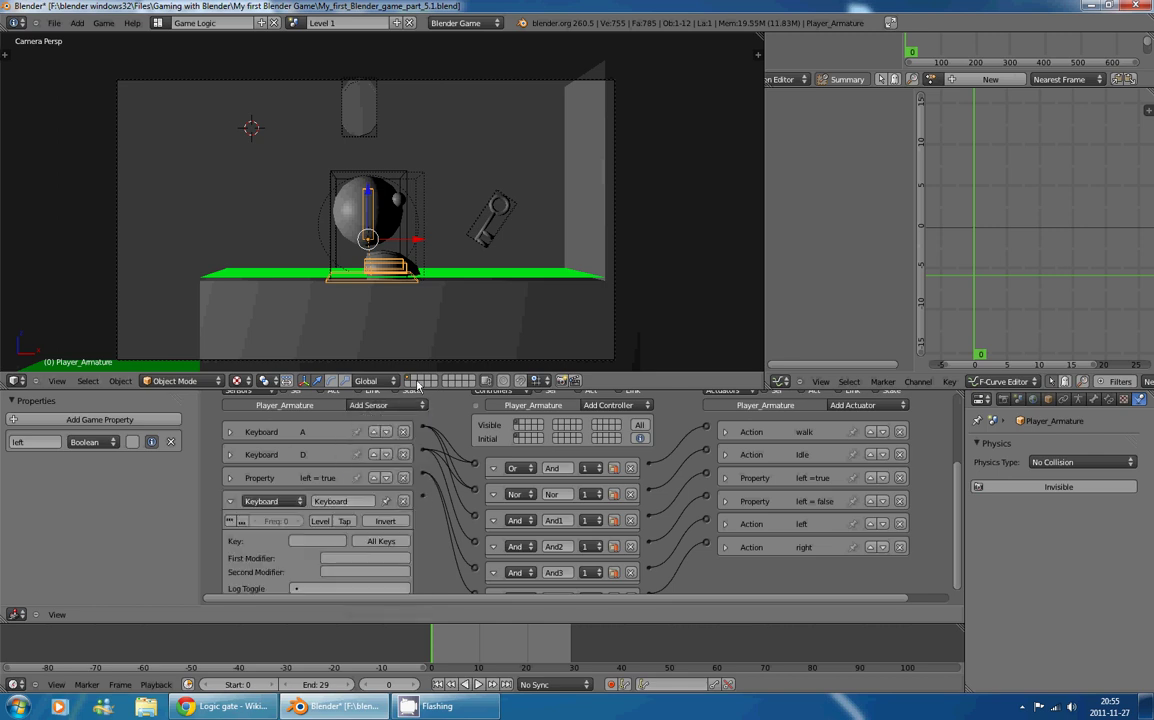
{"action": "middle_click_drag", "start_coordinate": [420, 533], "coordinate": [442, 470]}
{"action": "left_click", "coordinate": [338, 480]}
{"action": "key", "text": "space"}
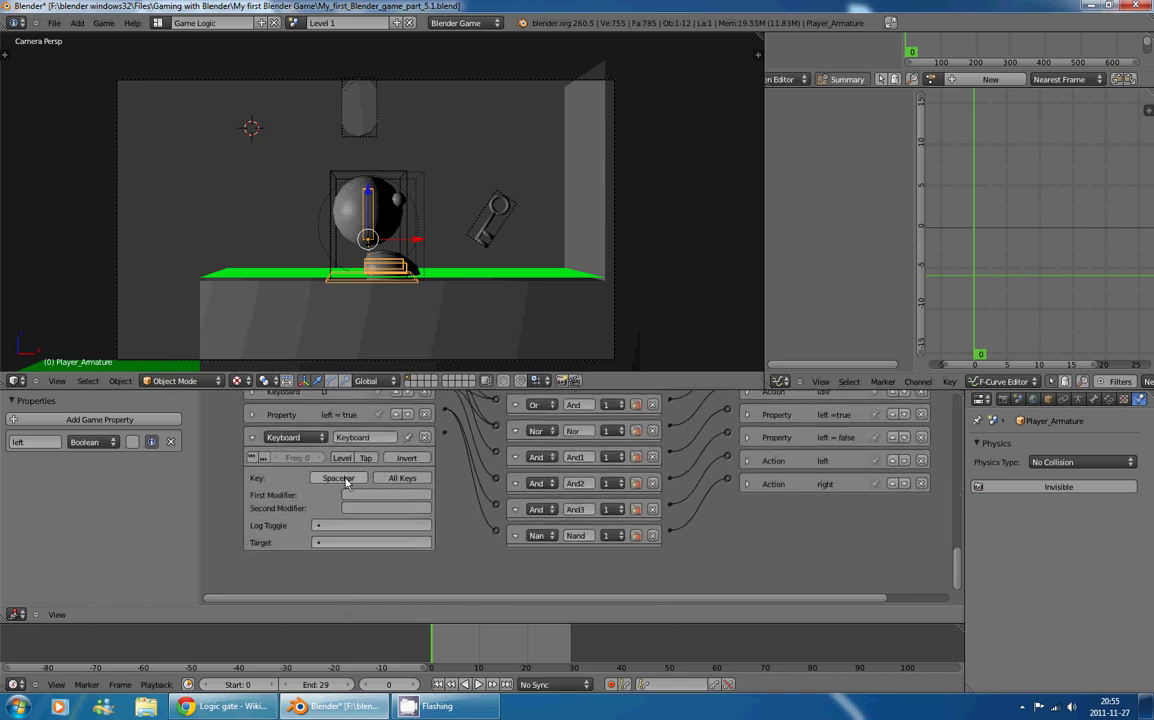
{"action": "left_click", "coordinate": [364, 433]}
{"action": "type", "text": "Spac"}
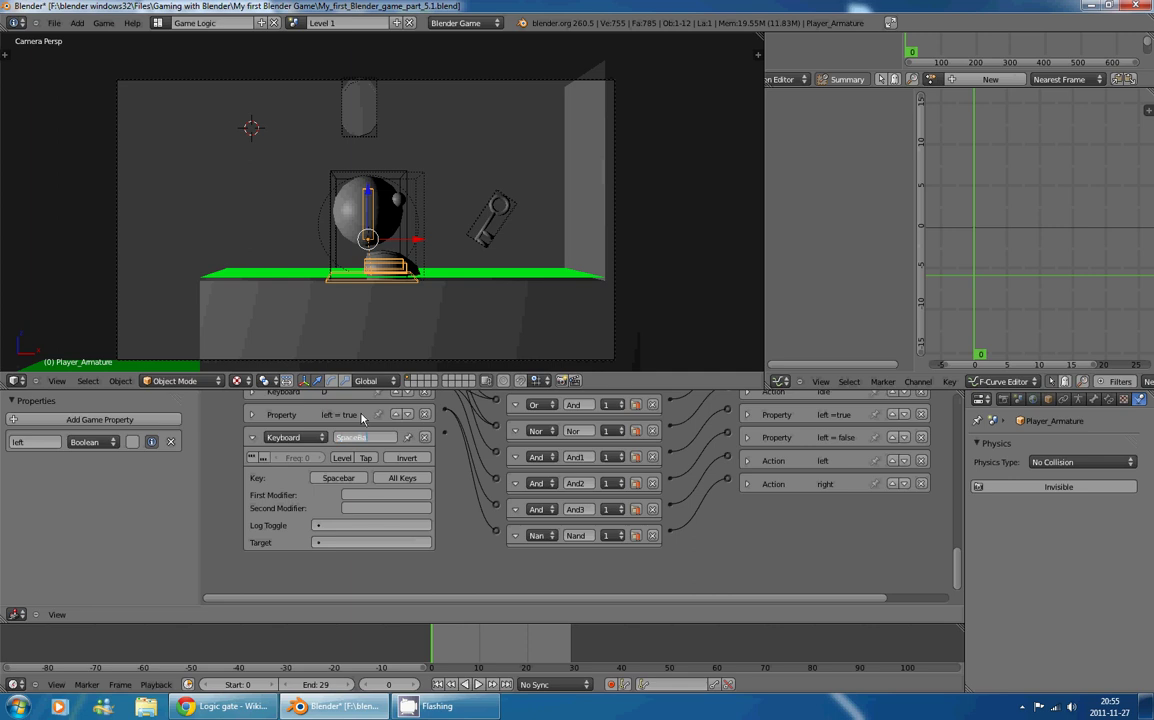
{"action": "key", "text": "Return"}
{"action": "middle_click_drag", "start_coordinate": [572, 470], "coordinate": [458, 537]}
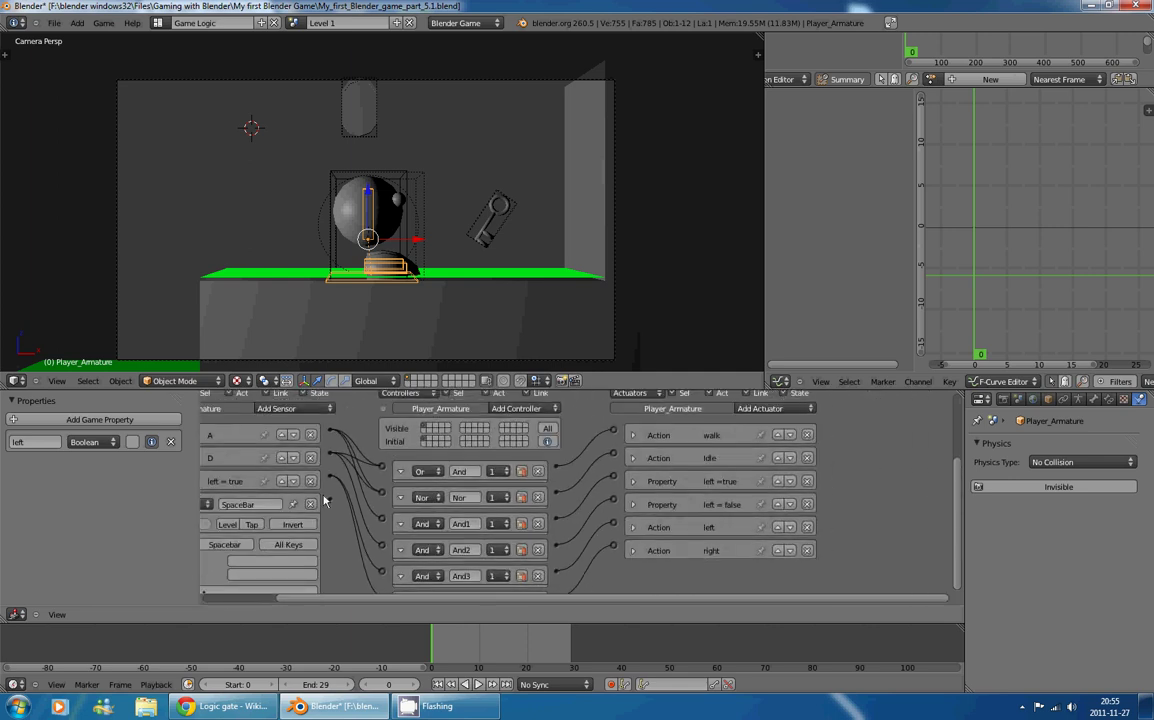
{"action": "left_click", "coordinate": [798, 410]}
{"action": "left_click", "coordinate": [792, 575]}
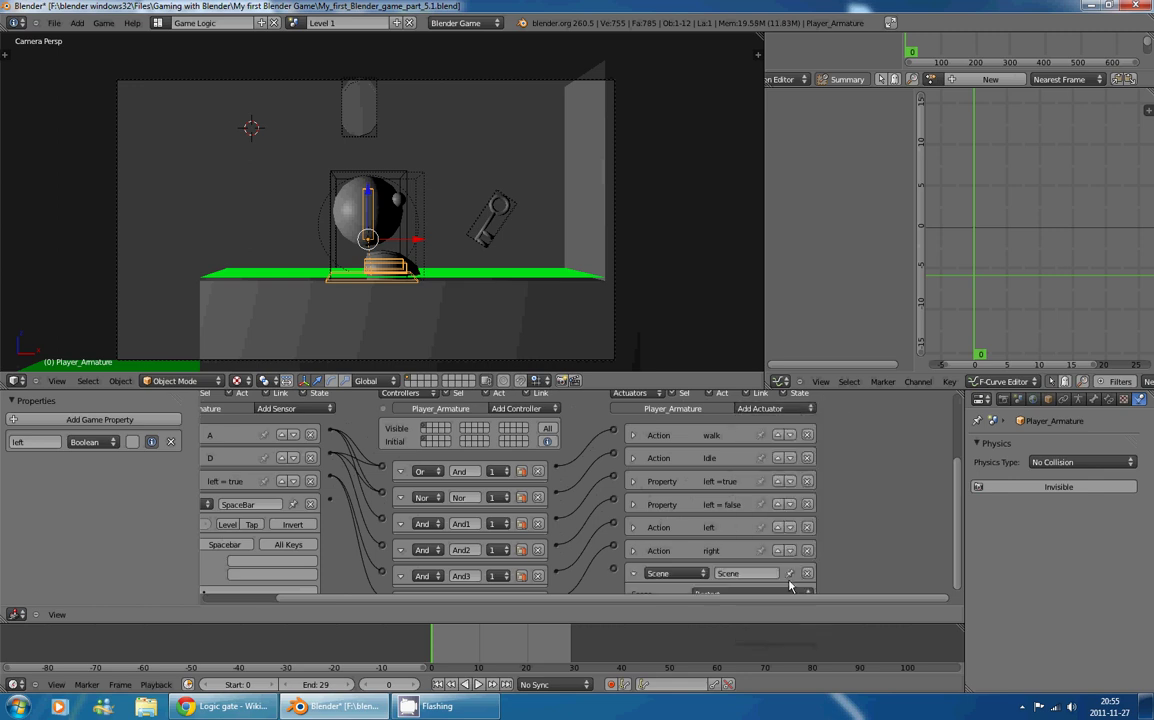
{"action": "left_click", "coordinate": [809, 574]}
Step: Add a State actuator to Player_Armature and connect the SpaceBar sensor to it through a new And controller
{"action": "left_click", "coordinate": [776, 409]}
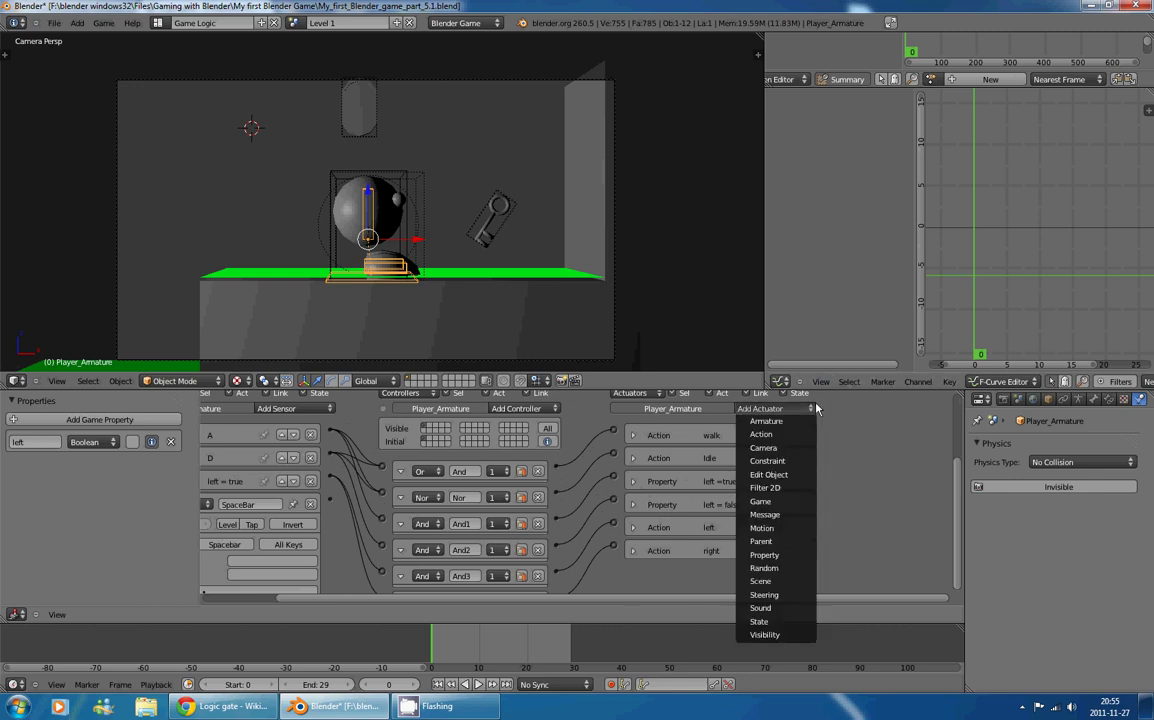
{"action": "left_click", "coordinate": [777, 622]}
{"action": "middle_click_drag", "start_coordinate": [765, 513], "coordinate": [826, 410]}
{"action": "left_click_drag", "start_coordinate": [387, 419], "coordinate": [670, 488]}
Step: Set the State actuator's operation to Change State, name it "change 2", and collapse it and the SpaceBar sensor
{"action": "left_click", "coordinate": [725, 514]}
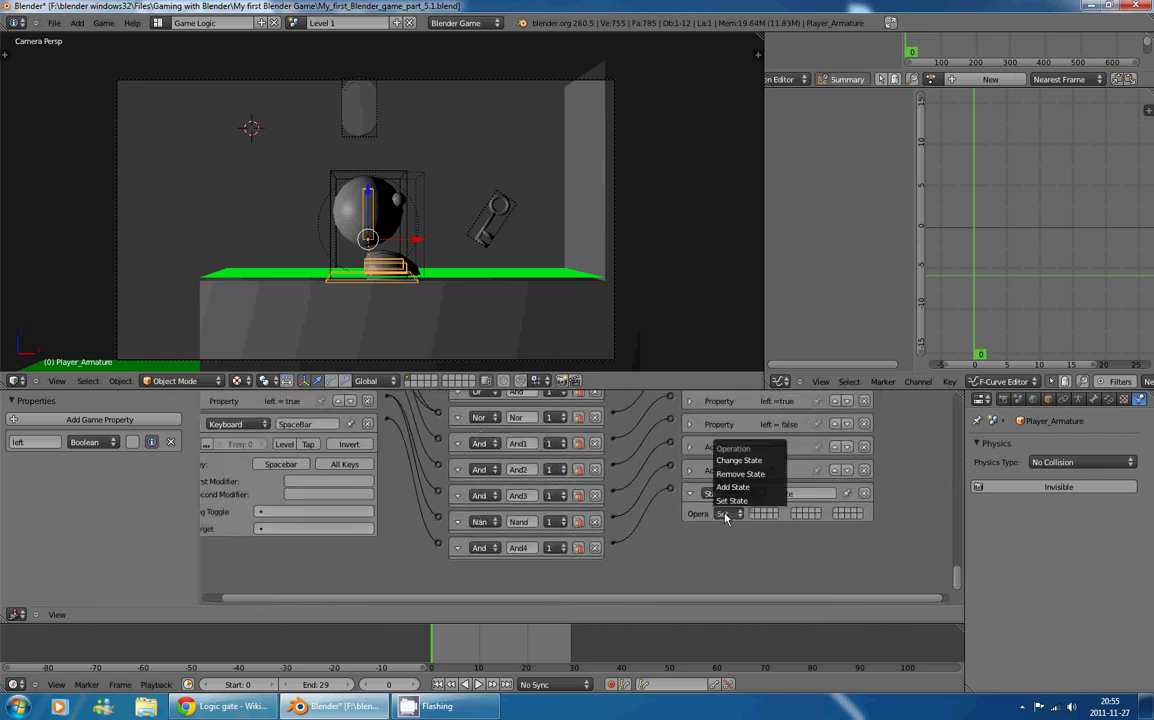
{"action": "left_click", "coordinate": [740, 460]}
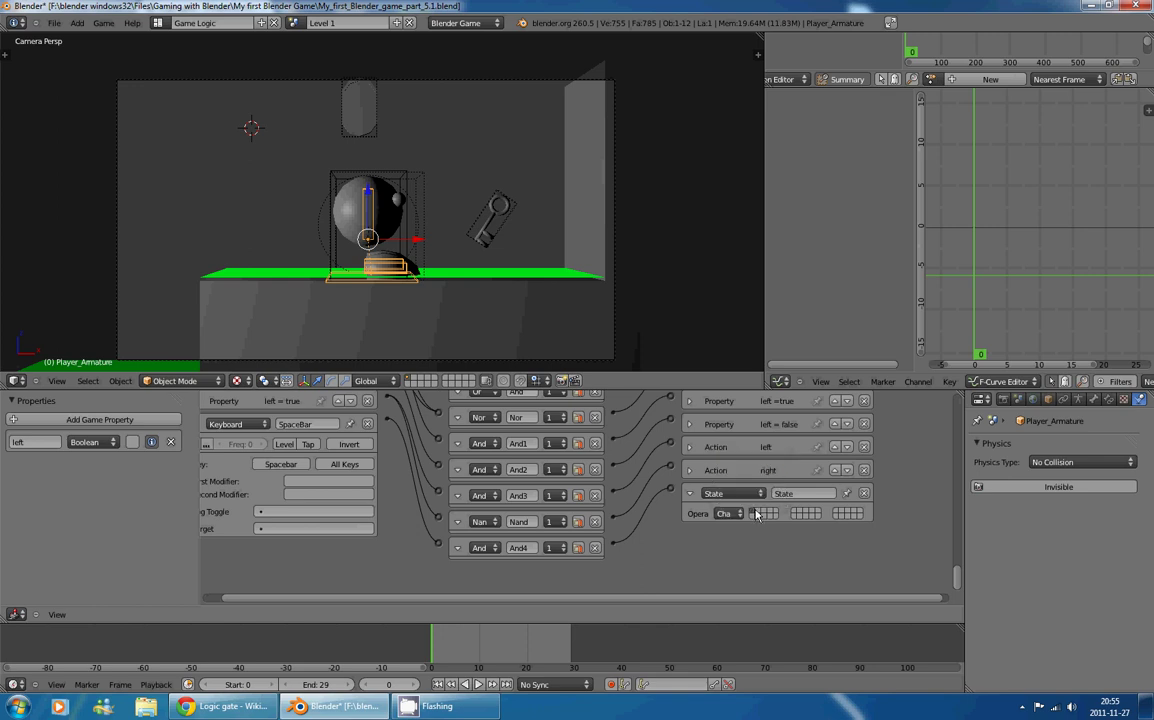
{"action": "middle_click_drag", "start_coordinate": [800, 494], "coordinate": [765, 510]}
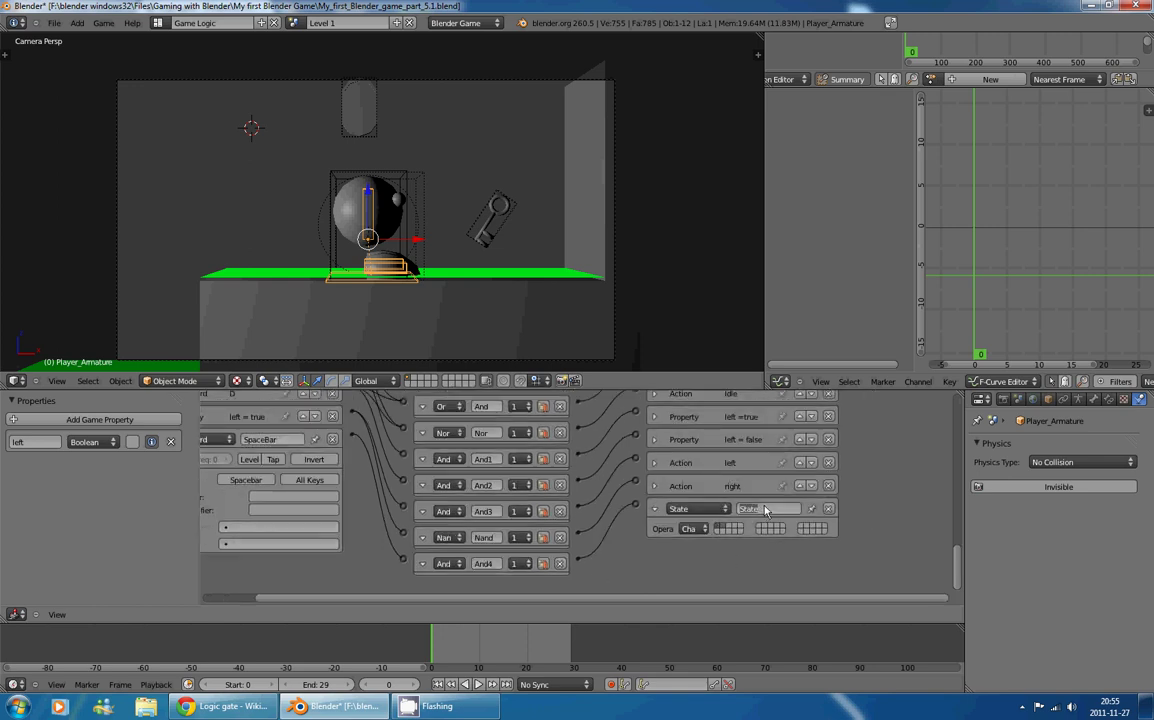
{"action": "left_click", "coordinate": [765, 510]}
{"action": "type", "text": "change 2"}
{"action": "key", "text": "Return"}
{"action": "left_click", "coordinate": [654, 509]}
{"action": "middle_click_drag", "start_coordinate": [485, 497], "coordinate": [612, 517]}
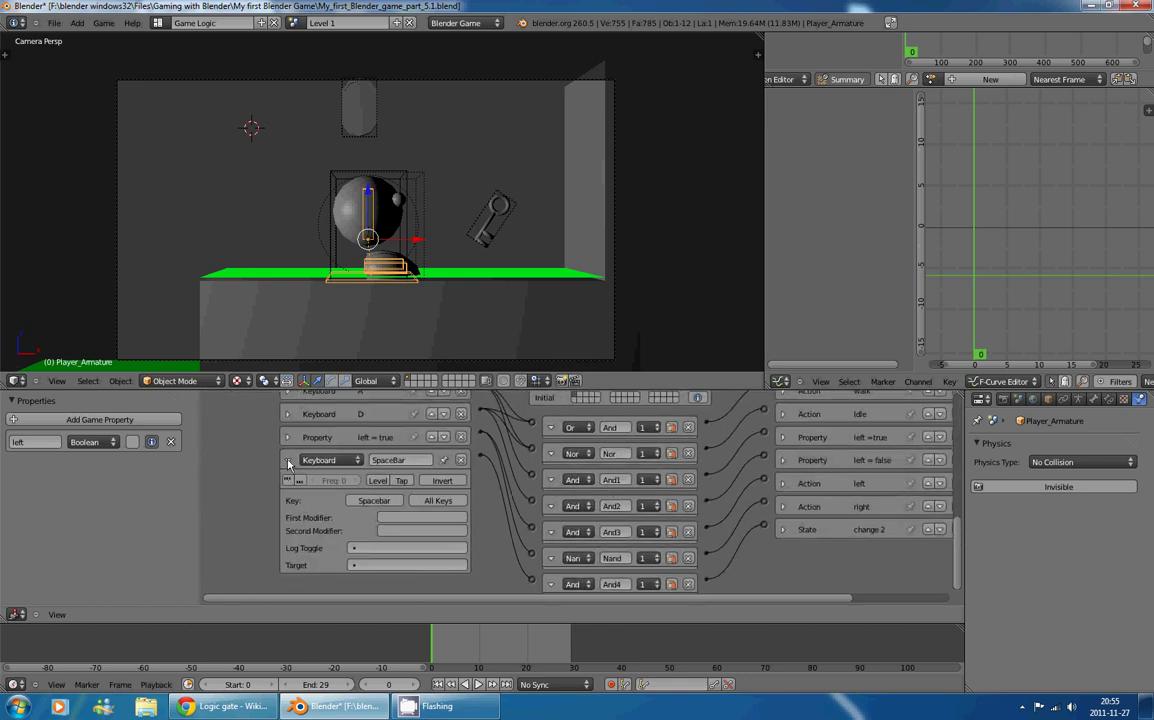
{"action": "left_click", "coordinate": [289, 461]}
Step: Show the controllers of state 2 and add an Always sensor named Trigger
{"action": "scroll", "coordinate": [737, 512], "scroll_direction": "up", "scroll_amount": 3}
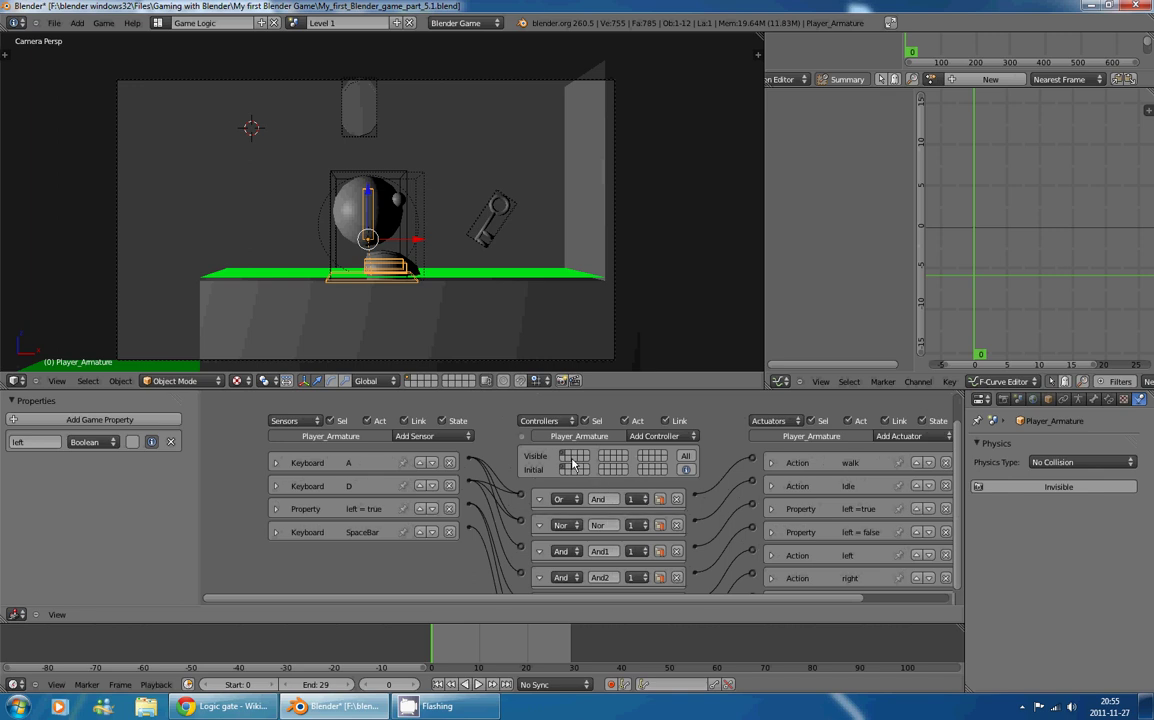
{"action": "left_click", "coordinate": [571, 457]}
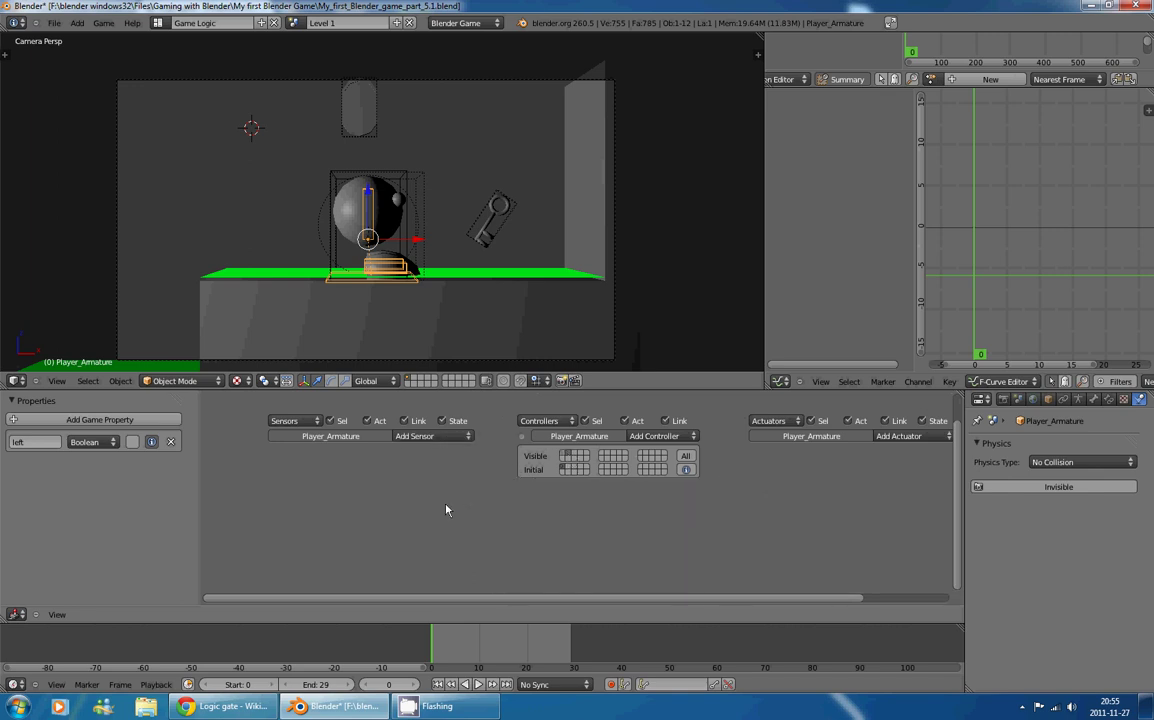
{"action": "key", "text": "shift+a"}
{"action": "mouse_move", "coordinate": [415, 477]}
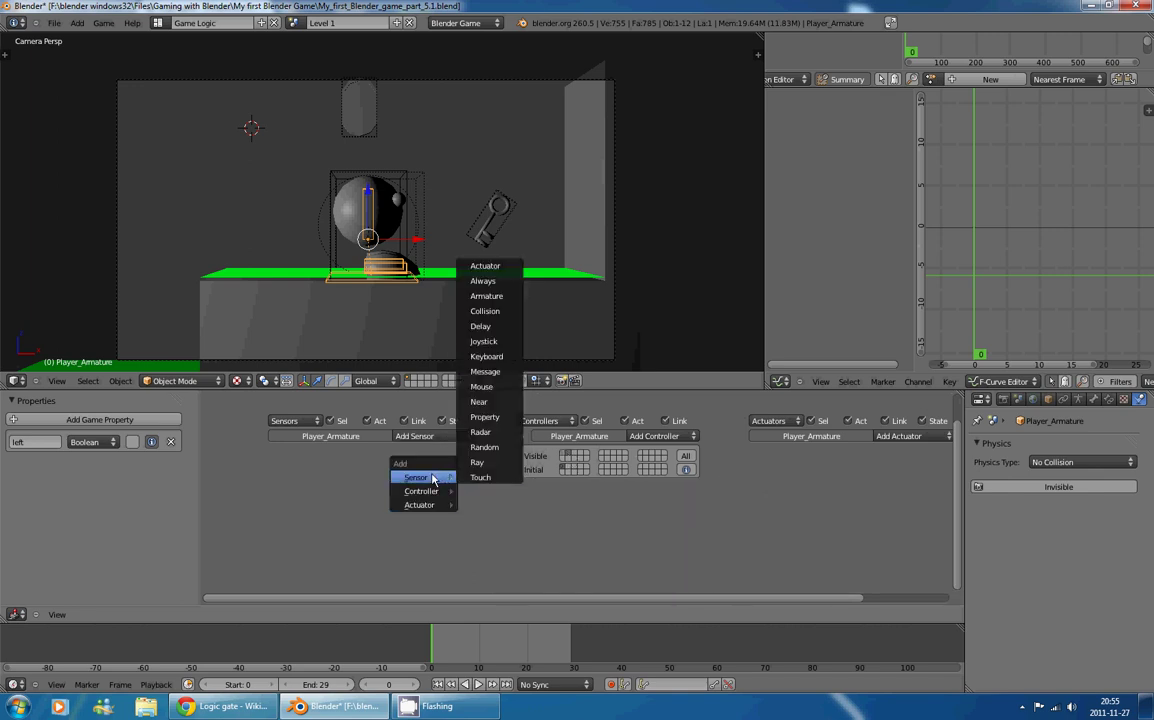
{"action": "left_click", "coordinate": [485, 281]}
{"action": "left_click", "coordinate": [391, 463]}
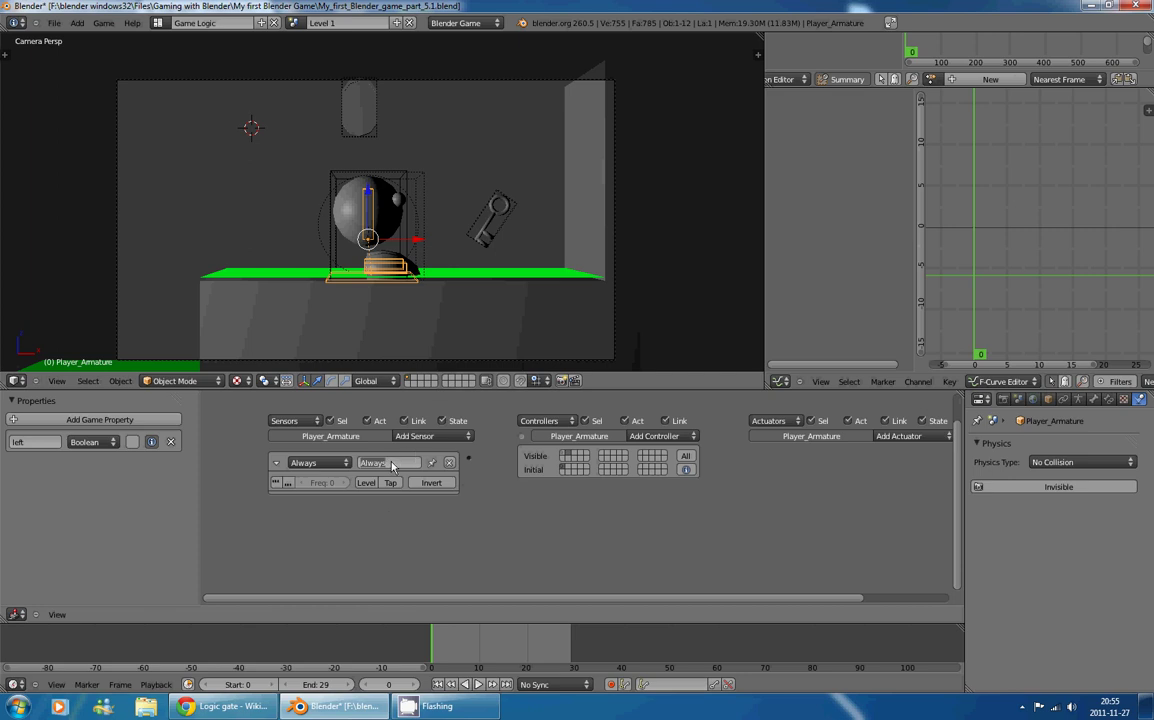
{"action": "type", "text": "Trigger"}
{"action": "key", "text": "Return"}
{"action": "key", "text": "Home"}
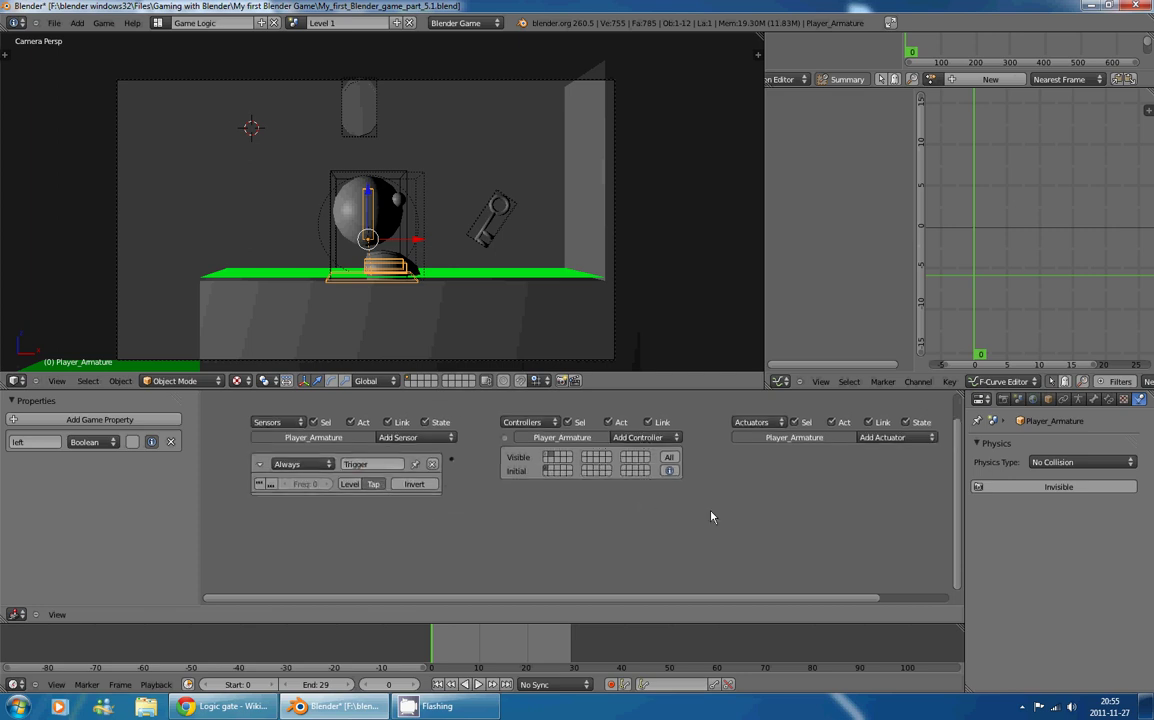
Step: Add an Action actuator in state 2, name it Jump, and assign the Jump action to it
{"action": "left_click", "coordinate": [800, 449]}
{"action": "left_click", "coordinate": [812, 477]}
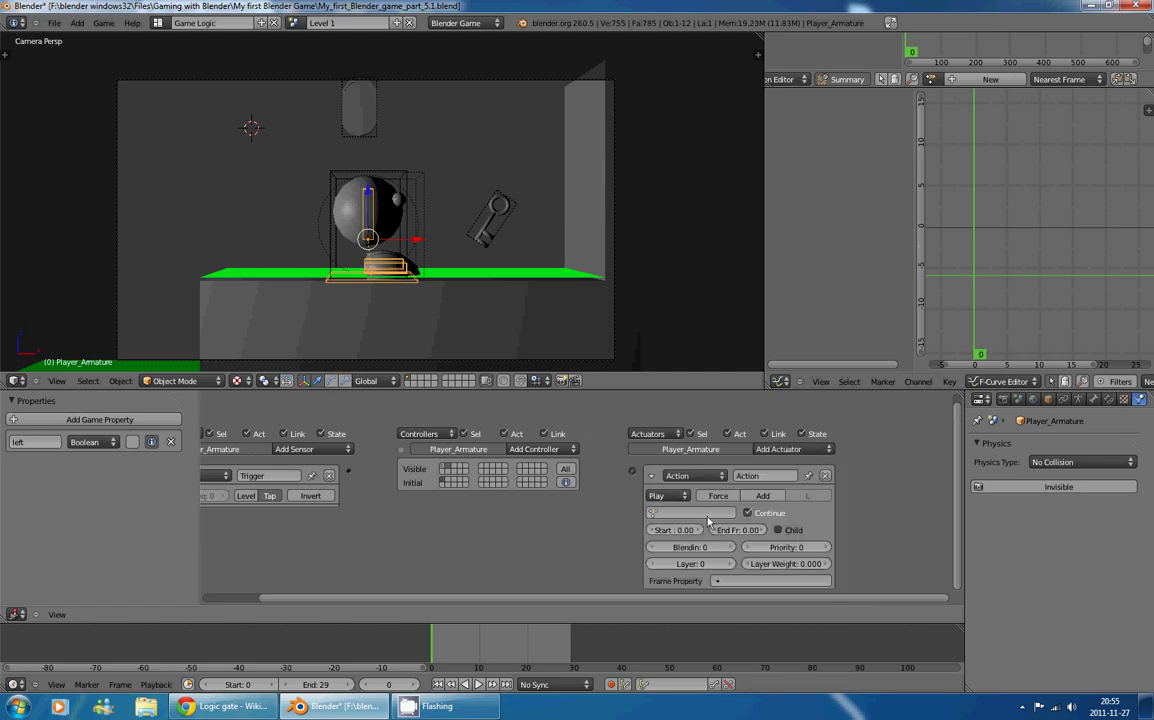
{"action": "left_click", "coordinate": [747, 476]}
{"action": "type", "text": "Jump"}
{"action": "key", "text": "Return"}
{"action": "left_click", "coordinate": [708, 515]}
{"action": "type", "text": "jump"}
{"action": "key", "text": "Return"}
Step: Set the Jump actuator's end frame to 20, its blend-in to 3, and its priority to 1
{"action": "scroll", "coordinate": [710, 518], "scroll_direction": "down", "scroll_amount": 1}
{"action": "left_click", "coordinate": [749, 512]}
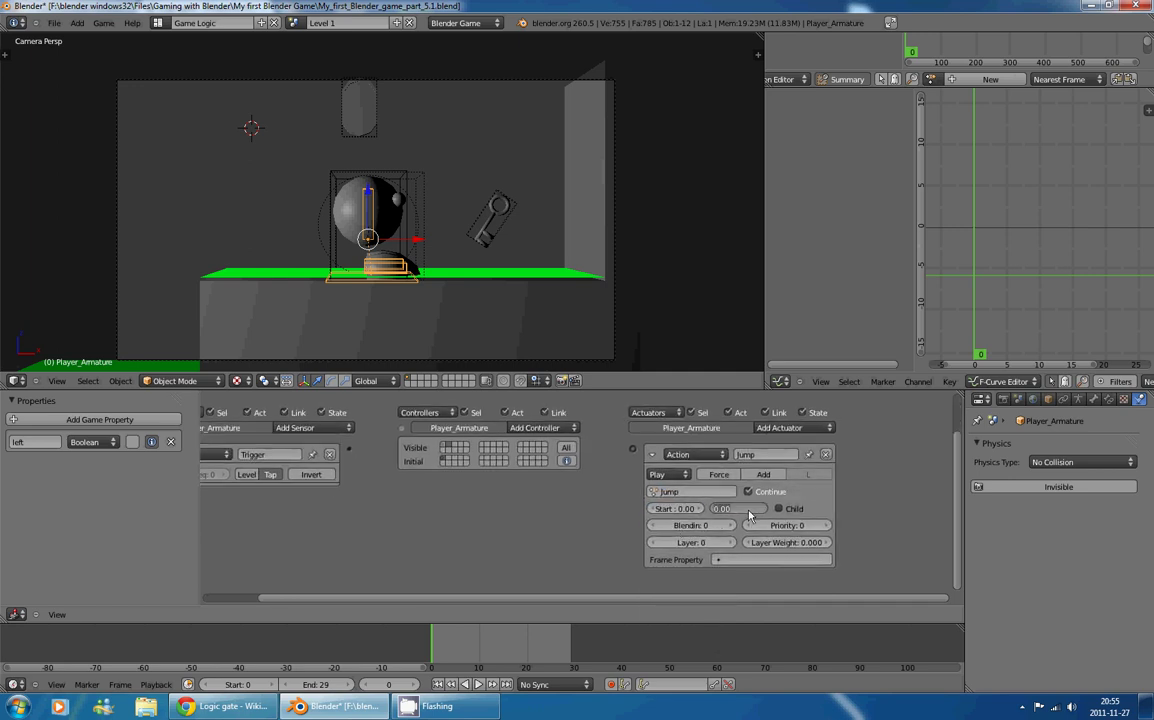
{"action": "type", "text": "20"}
{"action": "key", "text": "Return"}
{"action": "left_click", "coordinate": [730, 526]}
{"action": "left_click", "coordinate": [731, 527]}
{"action": "left_click", "coordinate": [731, 527]}
{"action": "middle_click_drag", "start_coordinate": [549, 545], "coordinate": [628, 523]}
{"action": "left_click", "coordinate": [908, 521]}
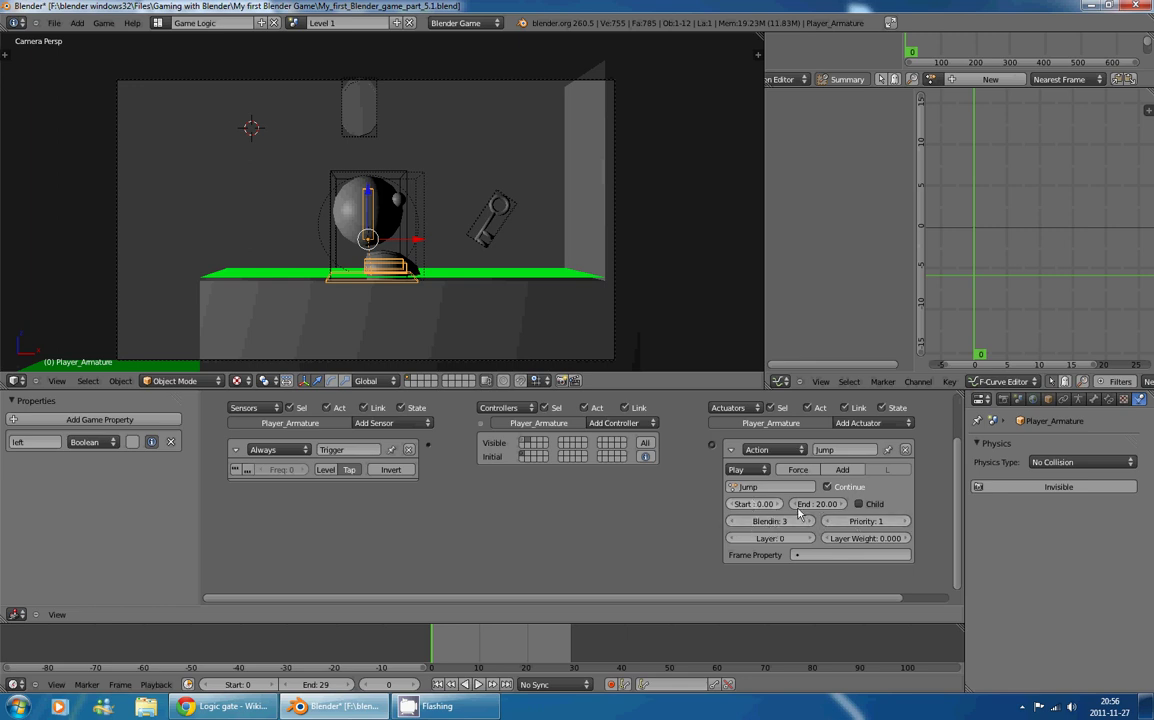
Step: Connect the Trigger sensor to the Jump action actuator and test-run the game
{"action": "left_click_drag", "start_coordinate": [428, 444], "coordinate": [712, 447]}
{"action": "key", "text": "p"}
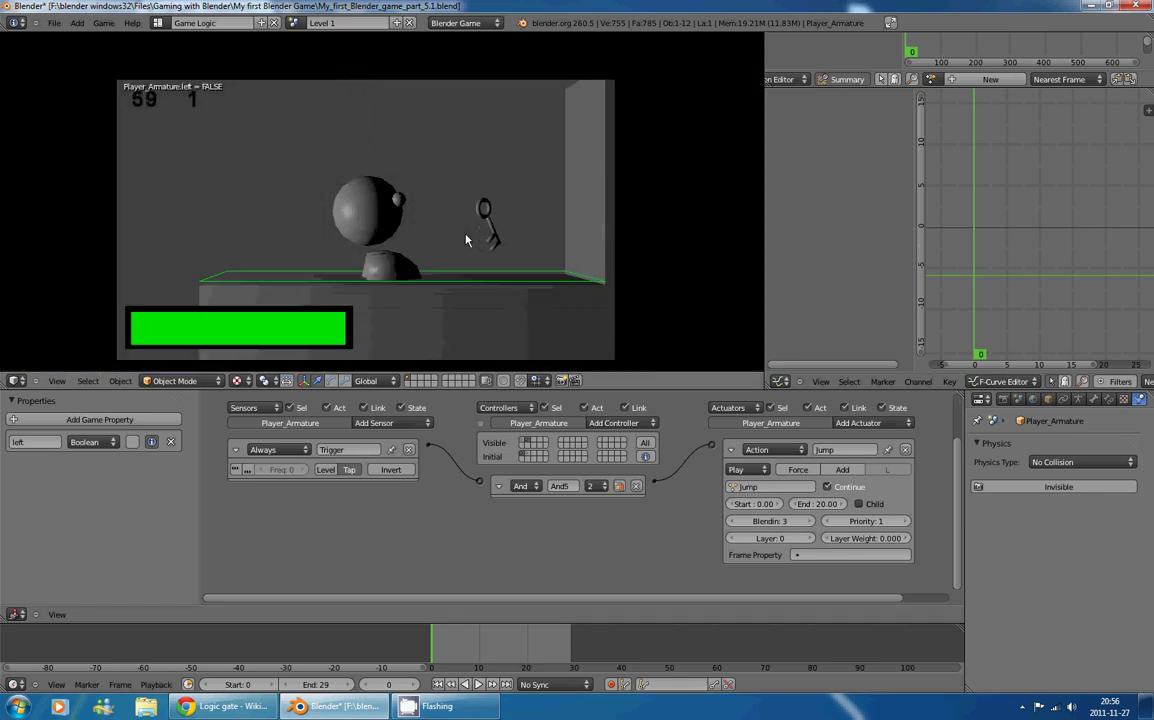
{"action": "key", "text": "Escape"}
{"action": "key", "text": "p"}
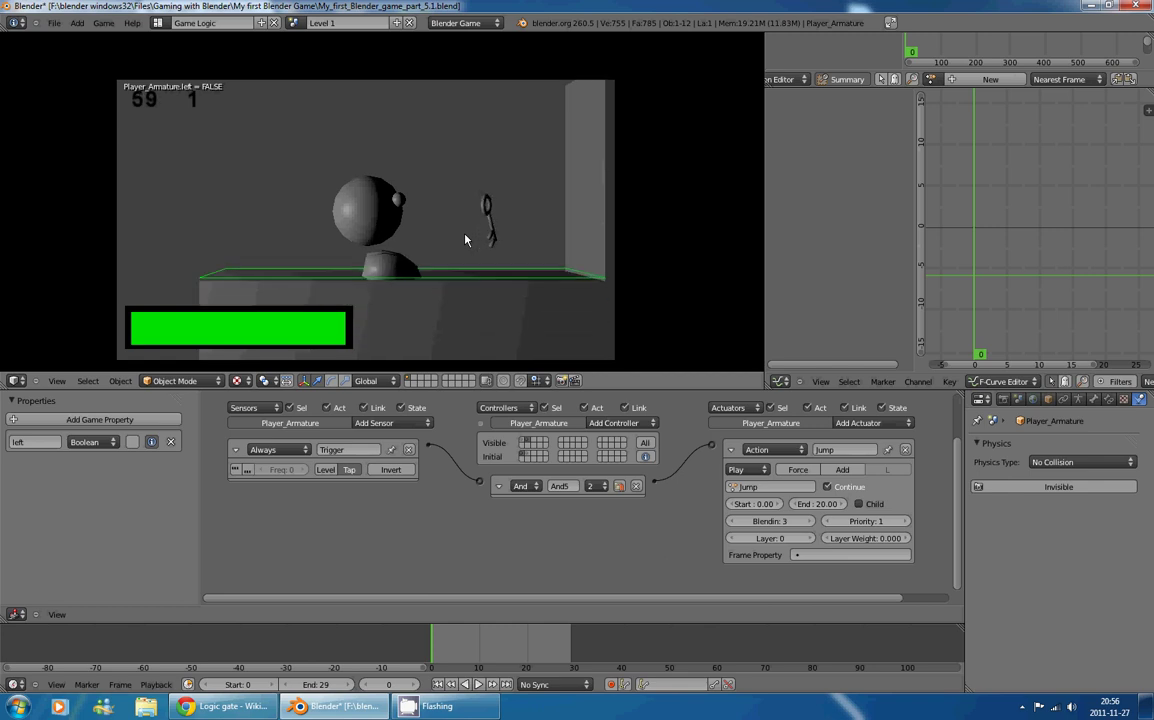
{"action": "key", "text": "Escape"}
{"action": "scroll", "coordinate": [487, 515], "scroll_direction": "down", "scroll_amount": 1}
{"action": "scroll", "coordinate": [487, 515], "scroll_direction": "up", "scroll_amount": 1}
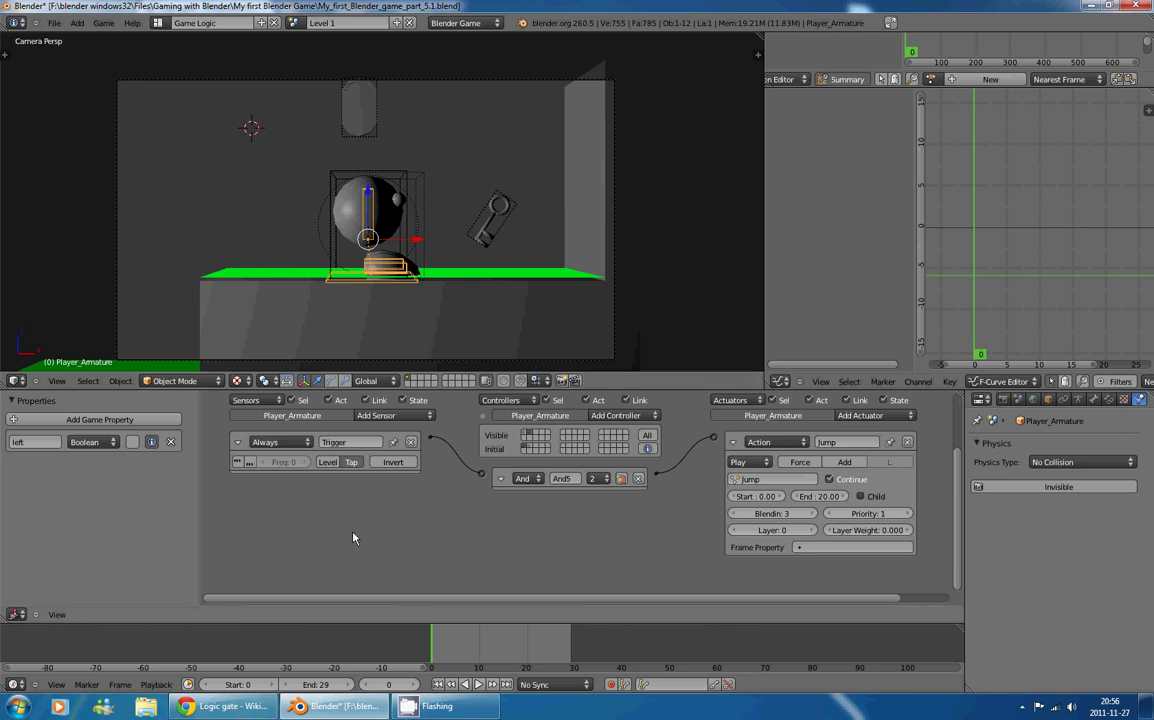
{"action": "middle_click_drag", "start_coordinate": [353, 532], "coordinate": [404, 514]}
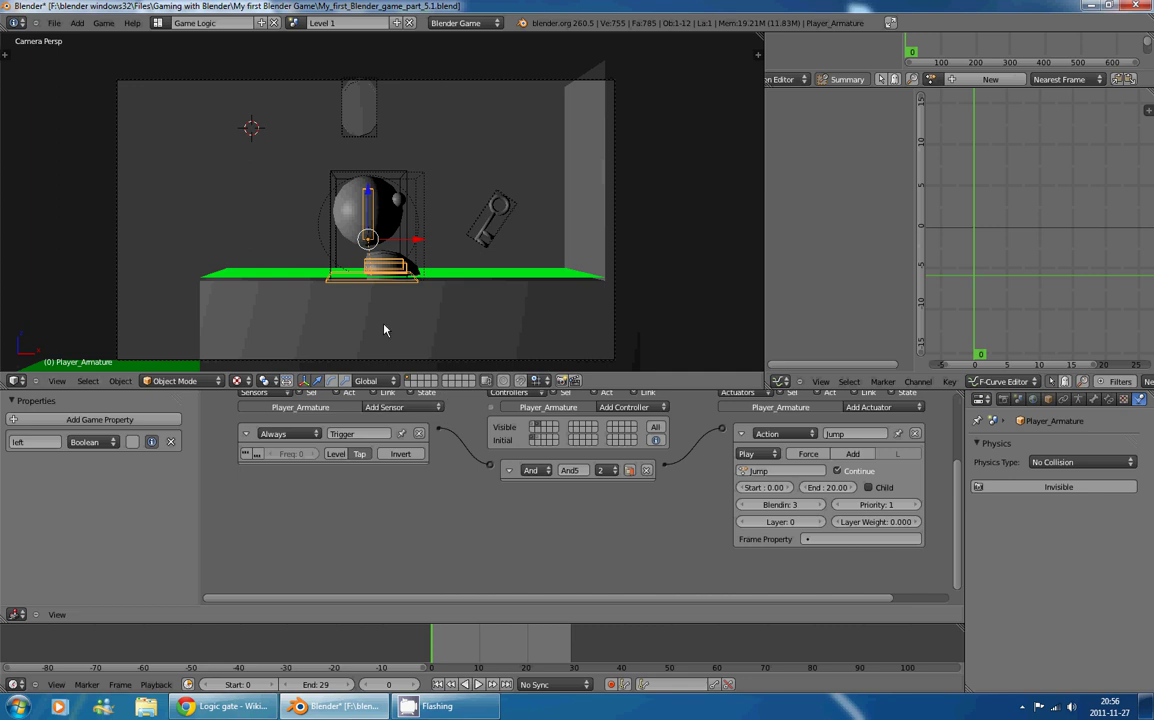
Step: Select Player_Hitbox and show the logic bricks of its state 2
{"action": "right_click", "coordinate": [409, 189]}
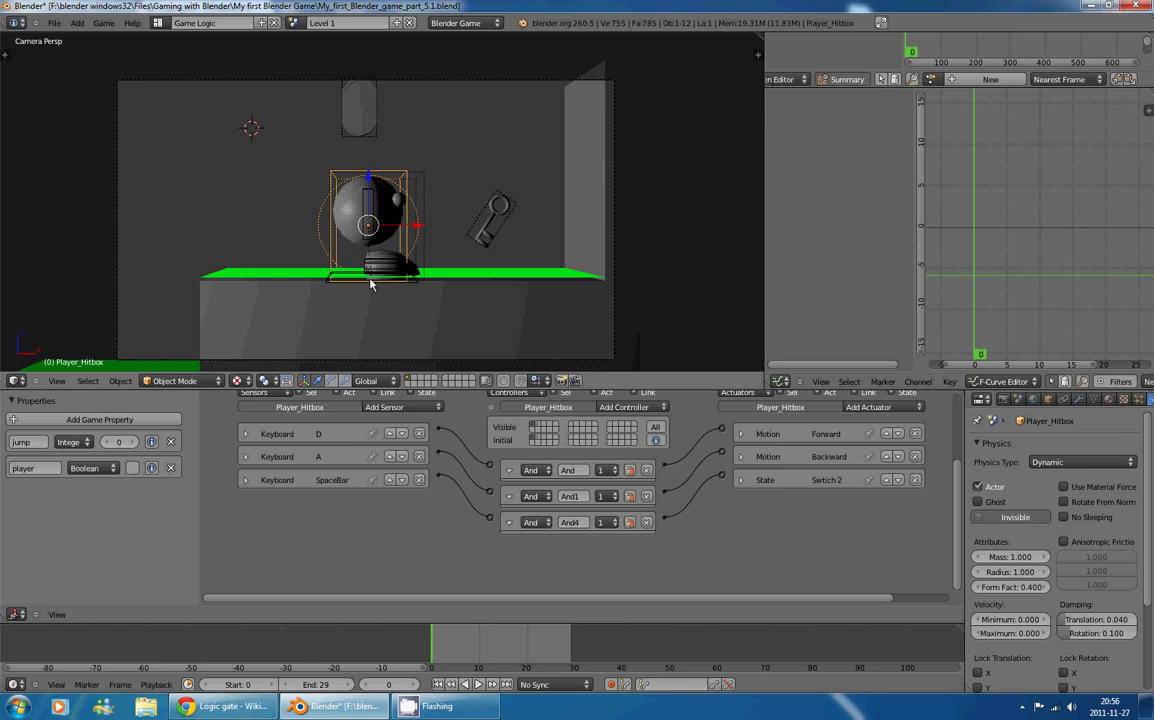
{"action": "middle_click_drag", "start_coordinate": [442, 474], "coordinate": [436, 491]}
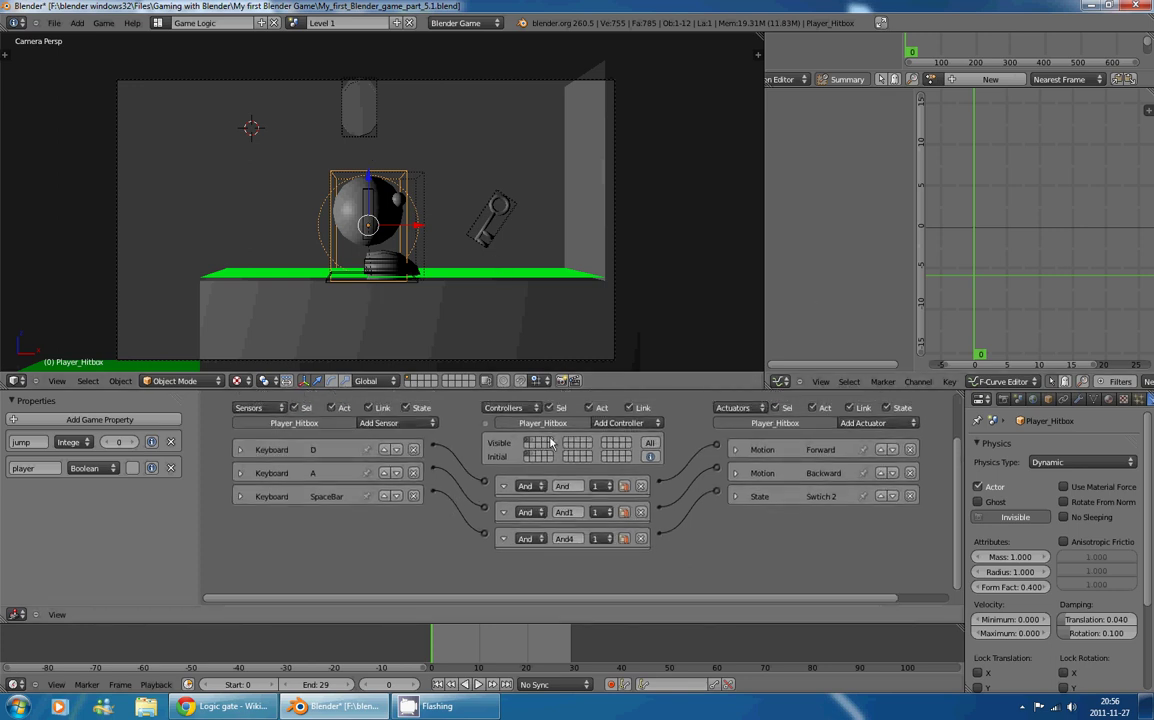
{"action": "left_click", "coordinate": [533, 441]}
{"action": "middle_click_drag", "start_coordinate": [704, 523], "coordinate": [687, 481]}
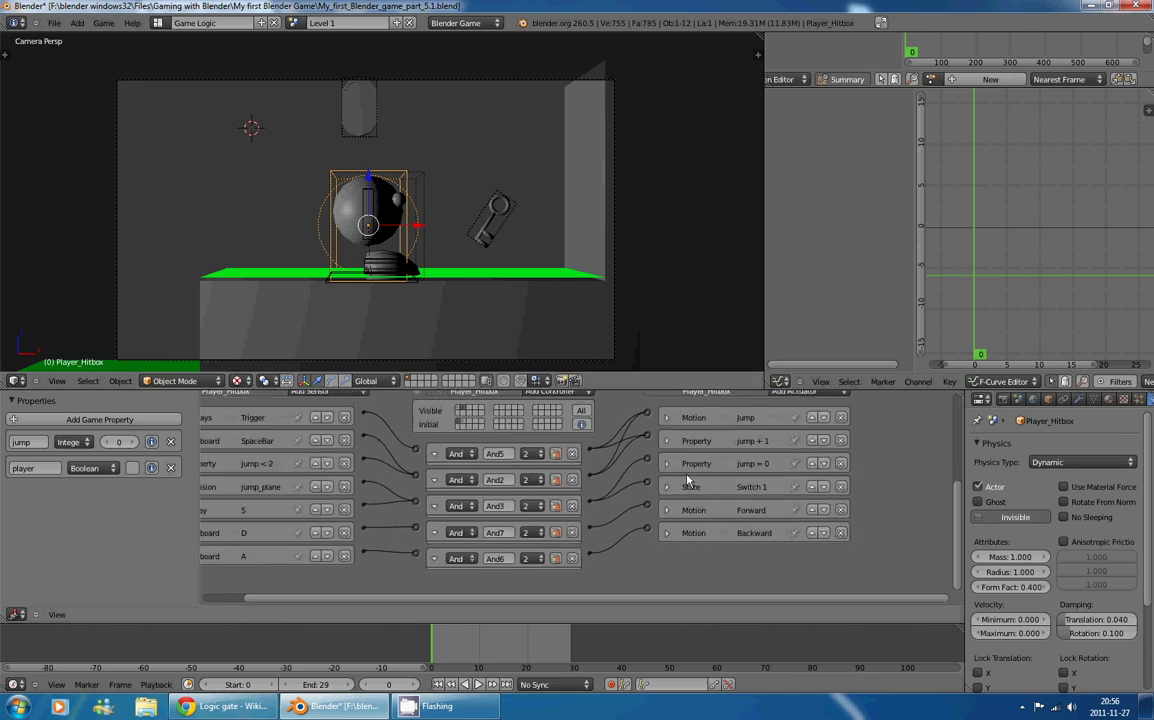
{"action": "scroll", "coordinate": [572, 528], "scroll_direction": "down", "scroll_amount": 1}
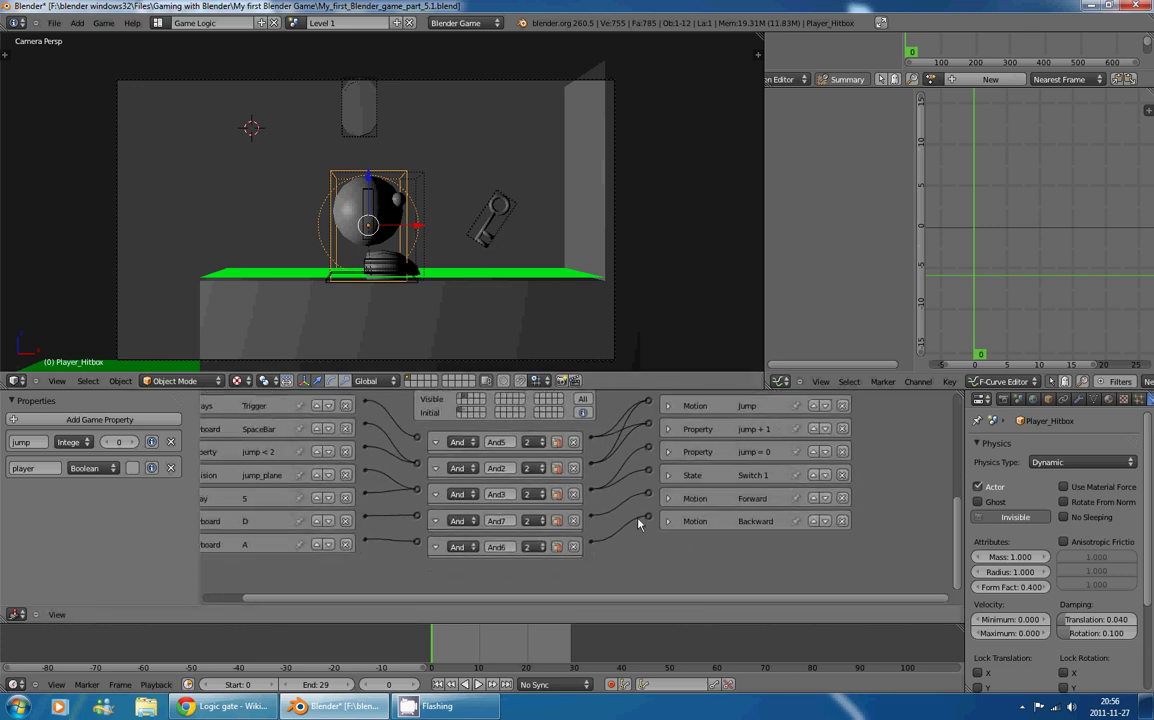
{"action": "scroll", "coordinate": [698, 521], "scroll_direction": "up", "scroll_amount": 2}
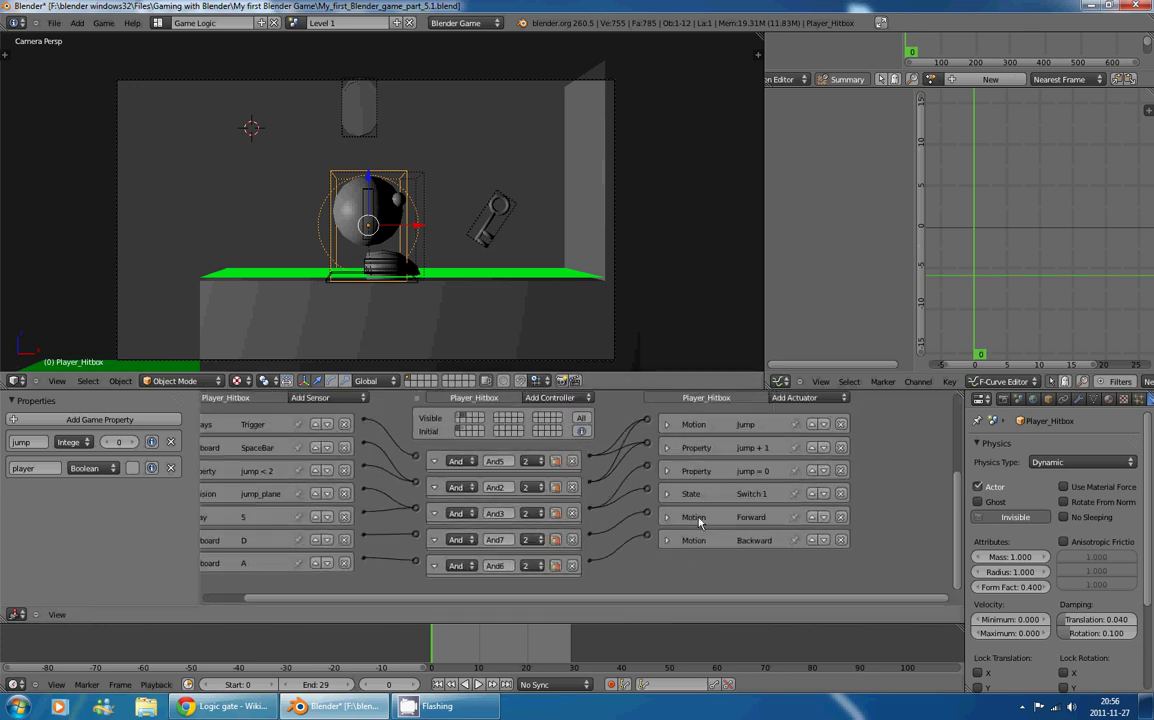
{"action": "scroll", "coordinate": [630, 563], "scroll_direction": "down", "scroll_amount": 1}
Step: Add two Message actuators to Player_Hitbox in state 2
{"action": "key", "text": "shift+a"}
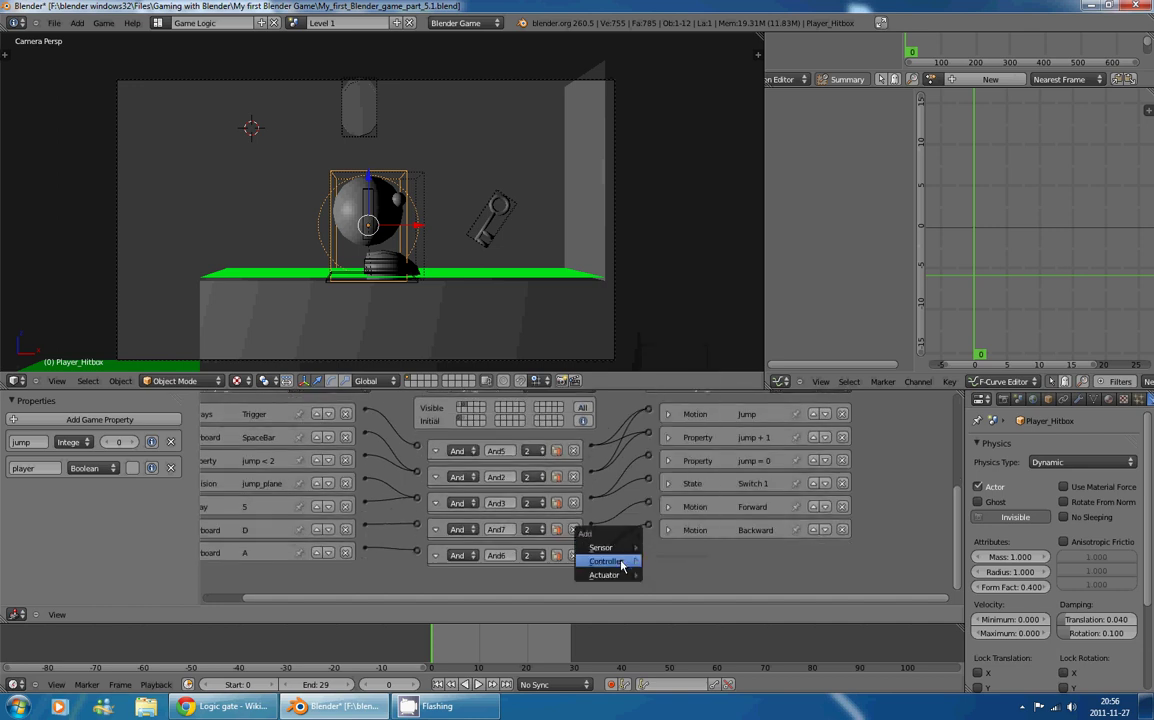
{"action": "mouse_move", "coordinate": [622, 561]}
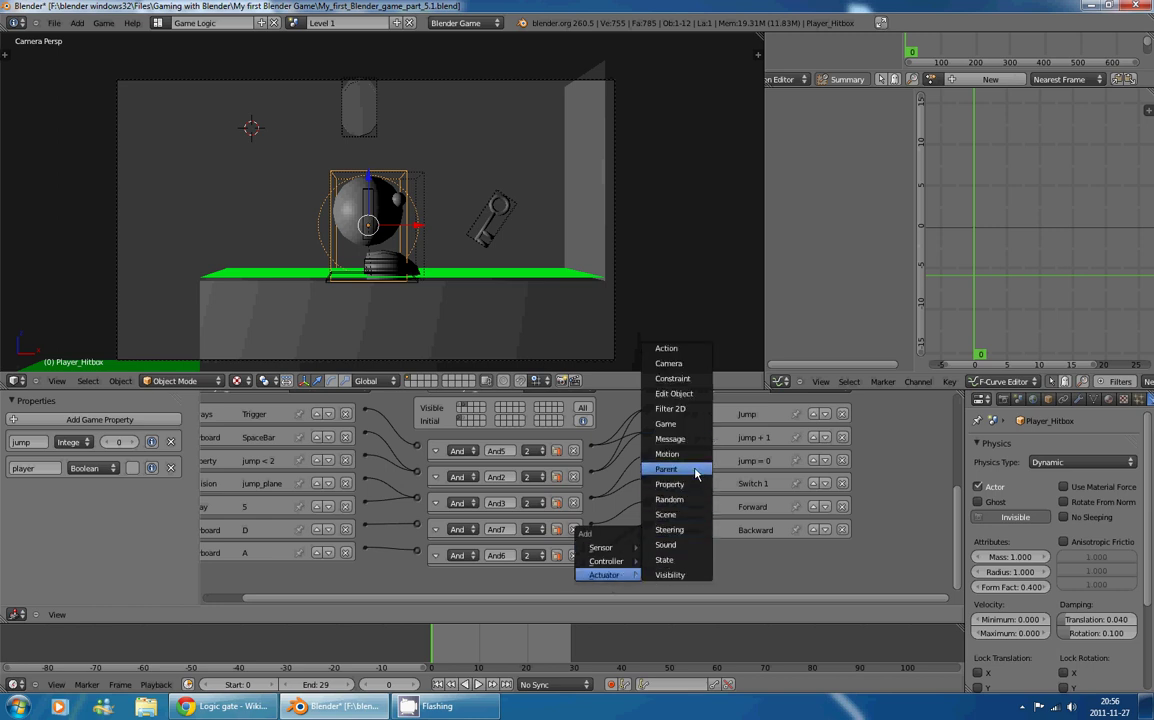
{"action": "left_click", "coordinate": [691, 438]}
{"action": "key", "text": "shift+a"}
{"action": "mouse_move", "coordinate": [628, 522]}
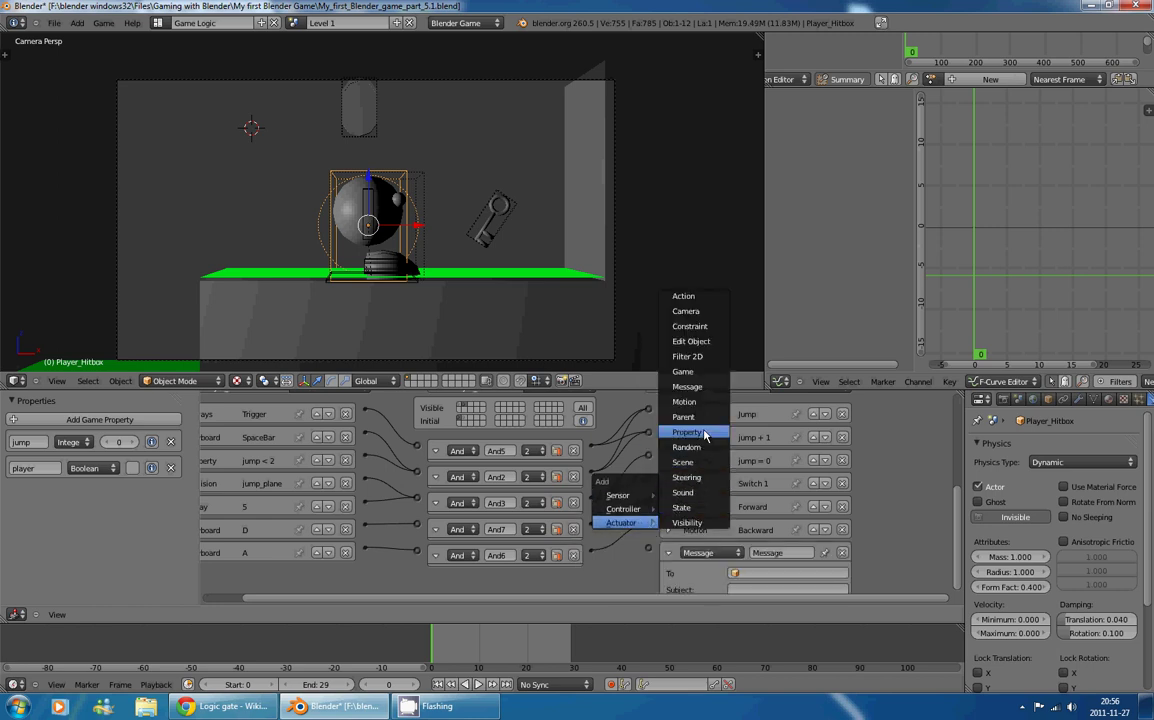
{"action": "left_click", "coordinate": [699, 392]}
Step: Name the two Message actuators jump and ground, and give each a subject matching its name
{"action": "scroll", "coordinate": [760, 470], "scroll_direction": "down", "scroll_amount": 3}
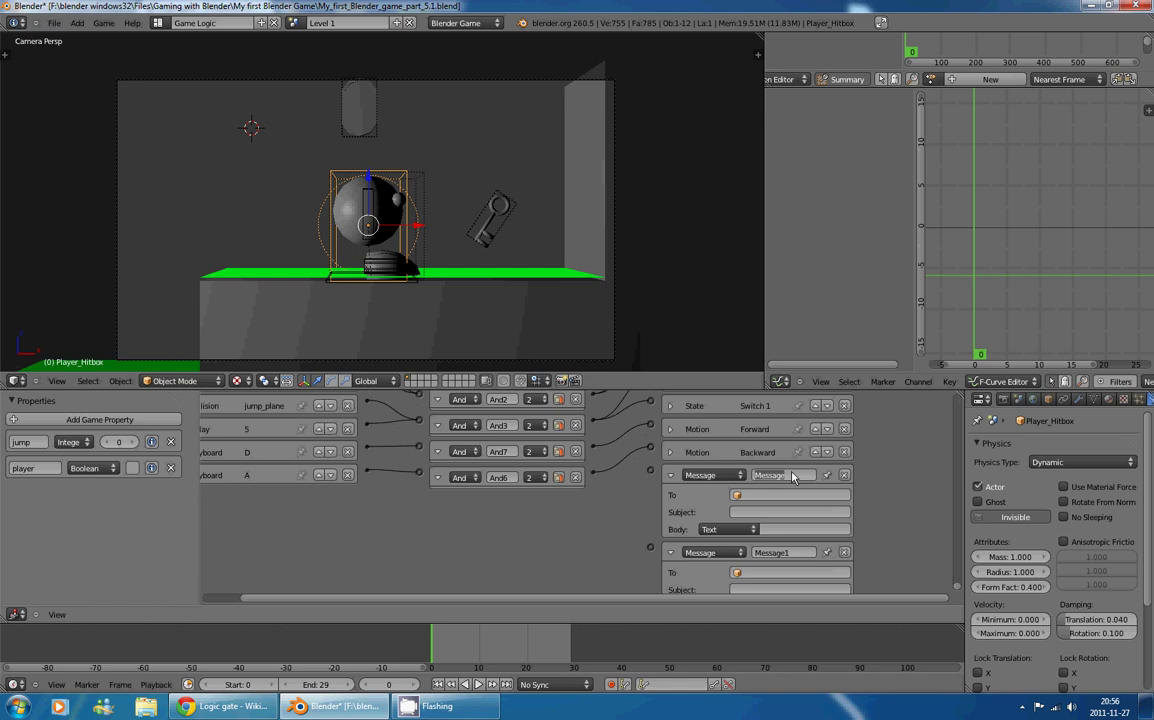
{"action": "left_click", "coordinate": [770, 475]}
{"action": "type", "text": "jump"}
{"action": "key", "text": "Return"}
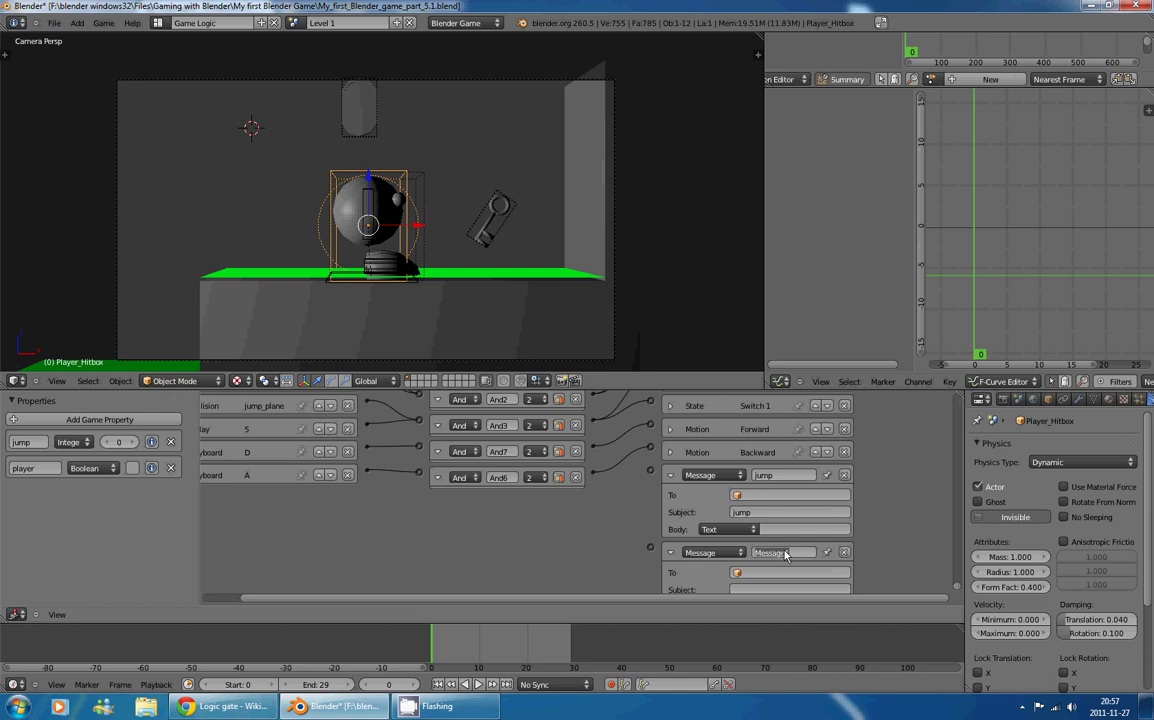
{"action": "left_click", "coordinate": [785, 553]}
{"action": "type", "text": "ground"}
{"action": "key", "text": "Return"}
Step: Set Player_Armature as the recipient of both the jump and ground messages
{"action": "left_click", "coordinate": [761, 496]}
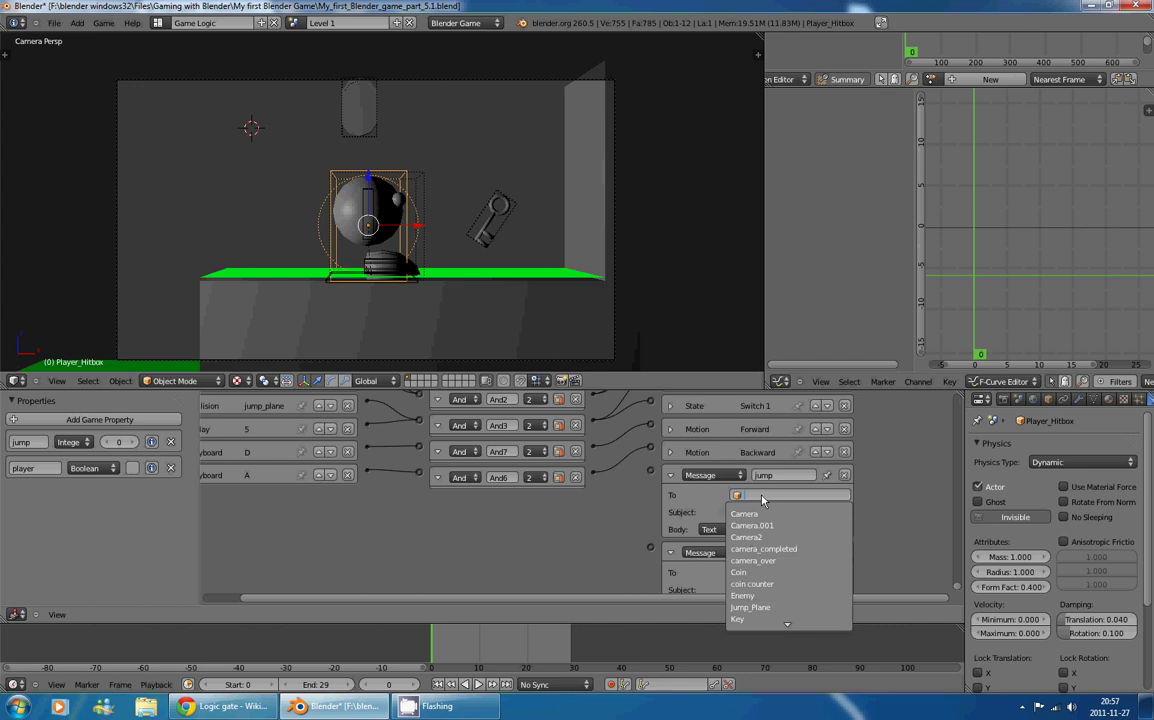
{"action": "type", "text": "arm"}
{"action": "key", "text": "Return"}
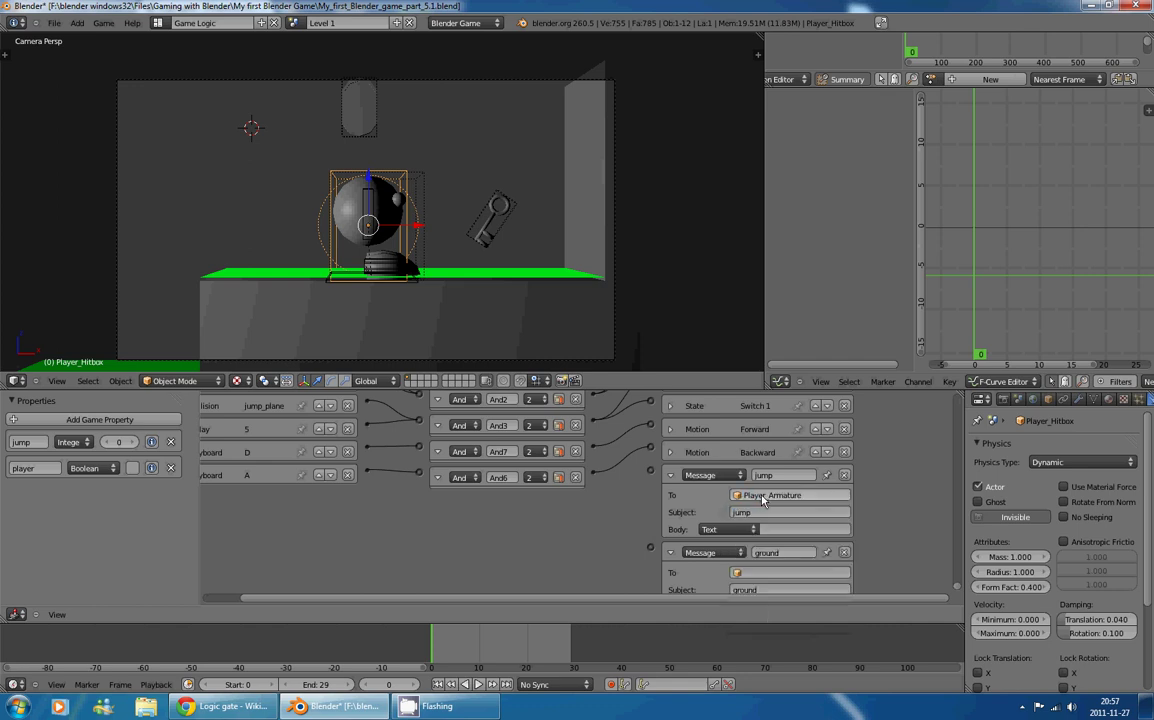
{"action": "scroll", "coordinate": [762, 499], "scroll_direction": "down", "scroll_amount": 2}
{"action": "left_click", "coordinate": [802, 539]}
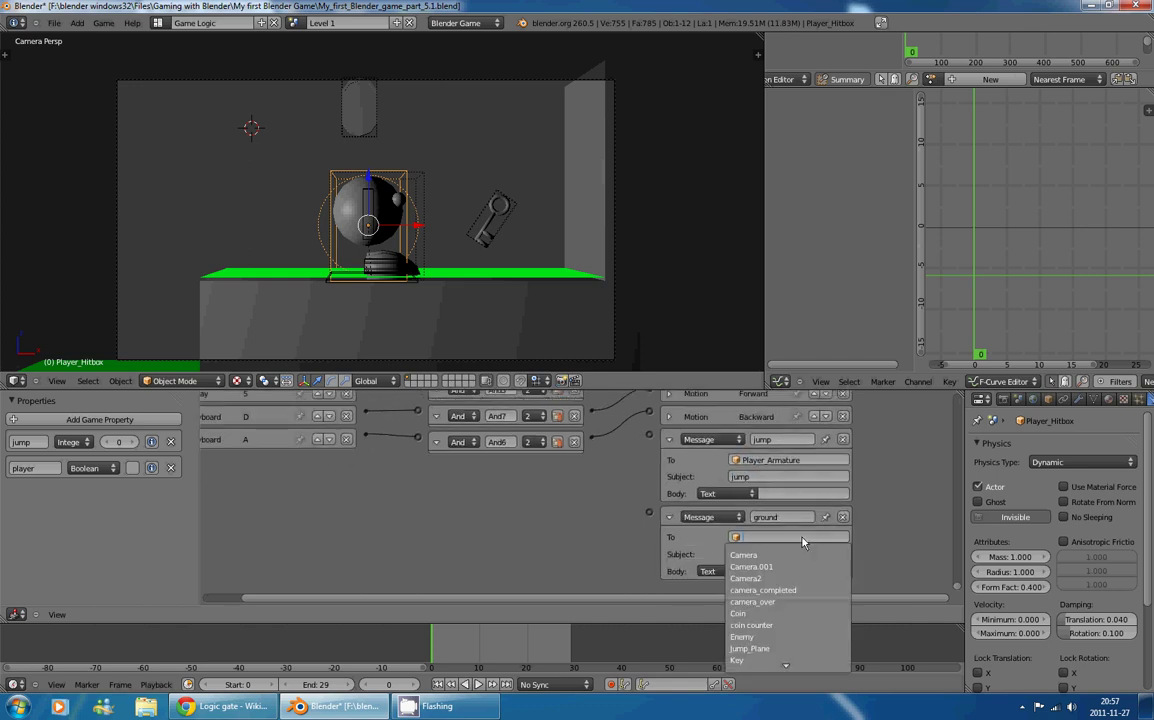
{"action": "type", "text": "arm"}
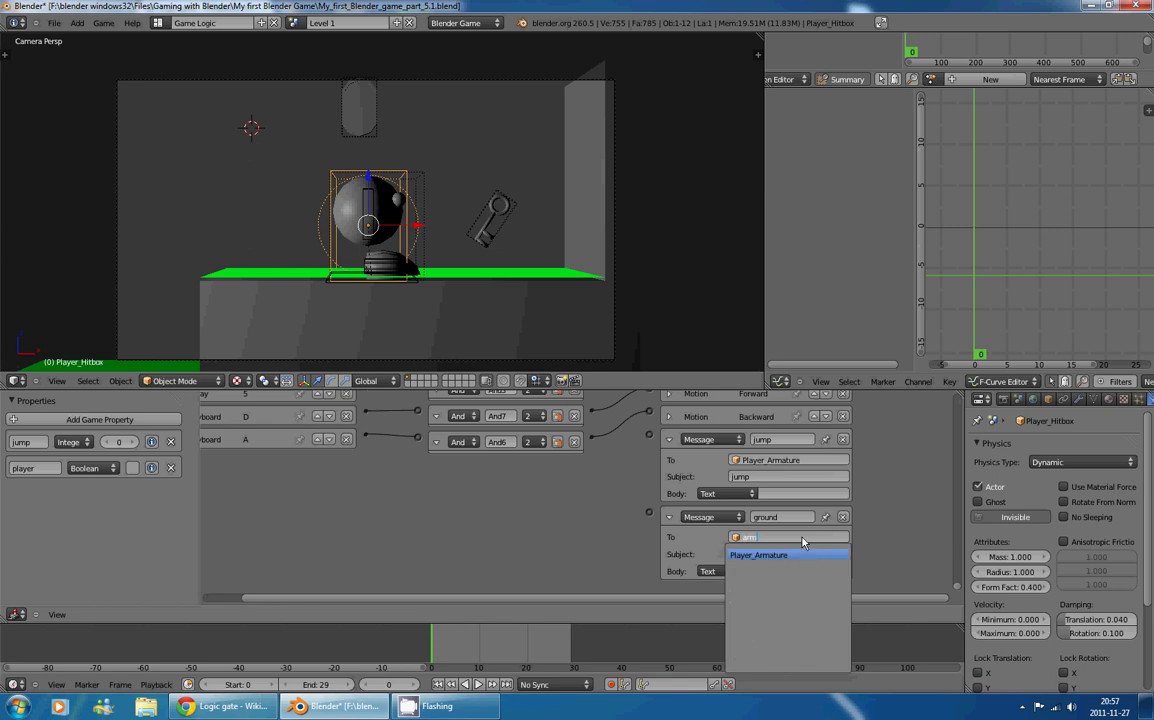
{"action": "key", "text": "Return"}
Step: Collapse the jump Message actuator and reorder it to sit directly below the jump + 1 Property actuator
{"action": "scroll", "coordinate": [873, 588], "scroll_direction": "up", "scroll_amount": 3}
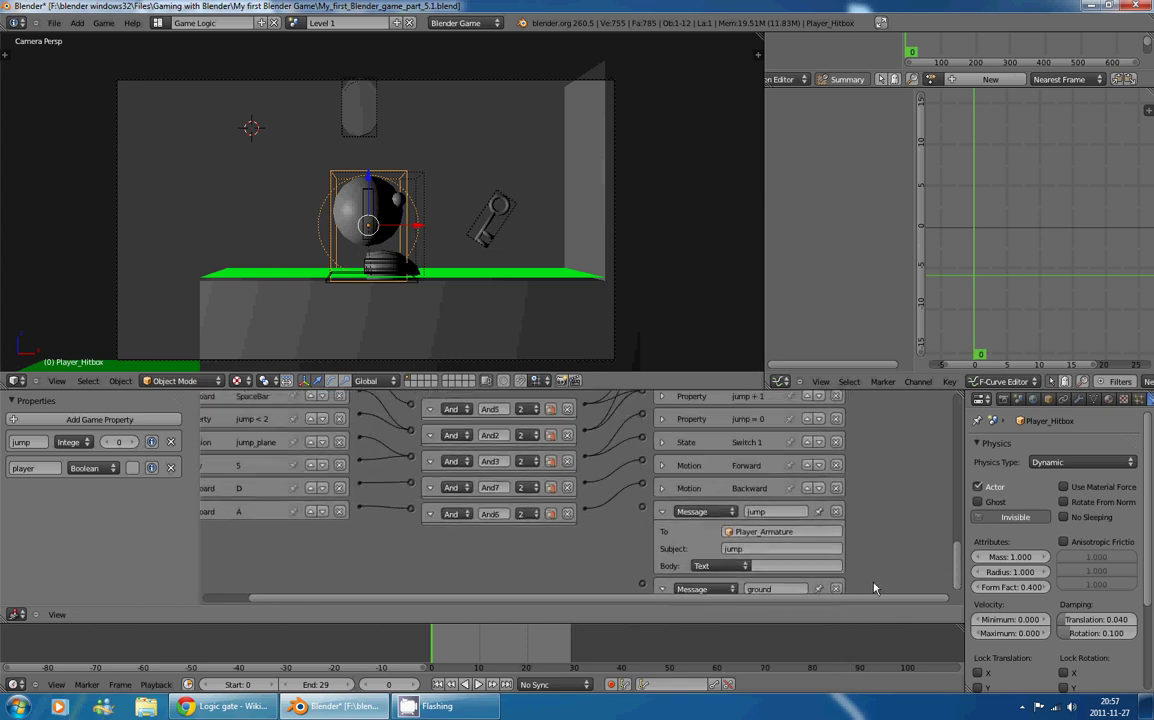
{"action": "left_click", "coordinate": [661, 511]}
{"action": "scroll", "coordinate": [743, 536], "scroll_direction": "up", "scroll_amount": 1}
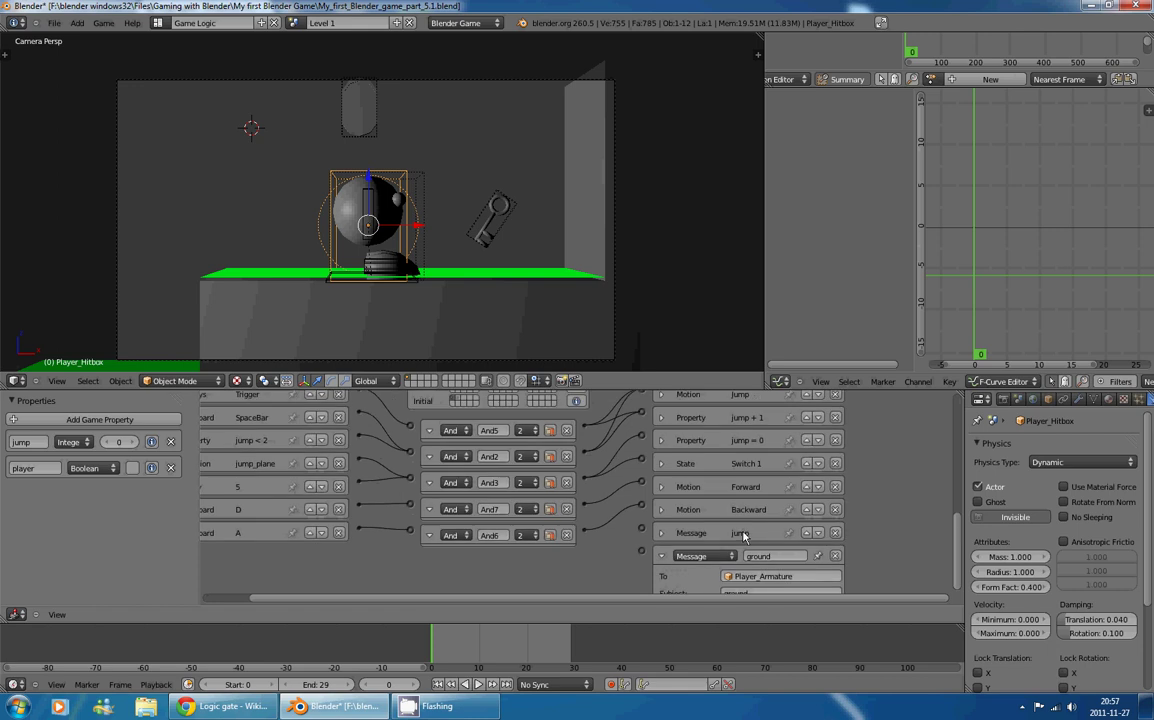
{"action": "scroll", "coordinate": [743, 536], "scroll_direction": "up", "scroll_amount": 1}
{"action": "left_click", "coordinate": [812, 548]}
{"action": "left_click", "coordinate": [813, 525]}
{"action": "left_click", "coordinate": [814, 503]}
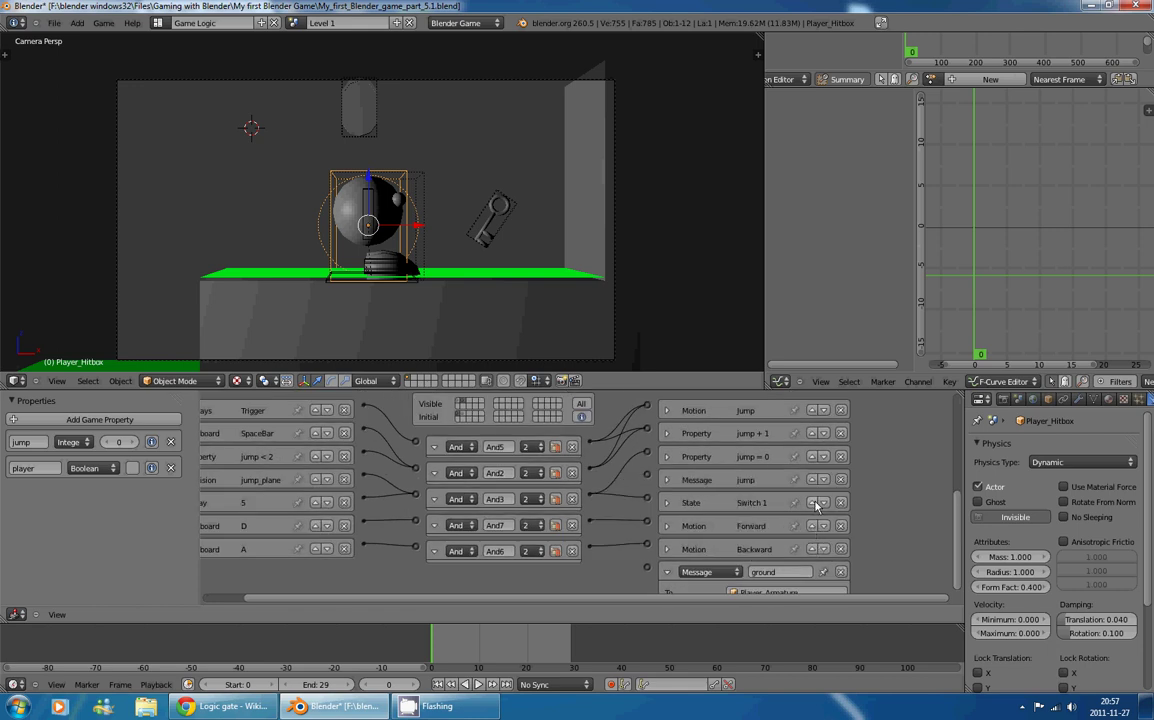
{"action": "left_click", "coordinate": [812, 479]}
{"action": "middle_click_drag", "start_coordinate": [590, 583], "coordinate": [608, 507]}
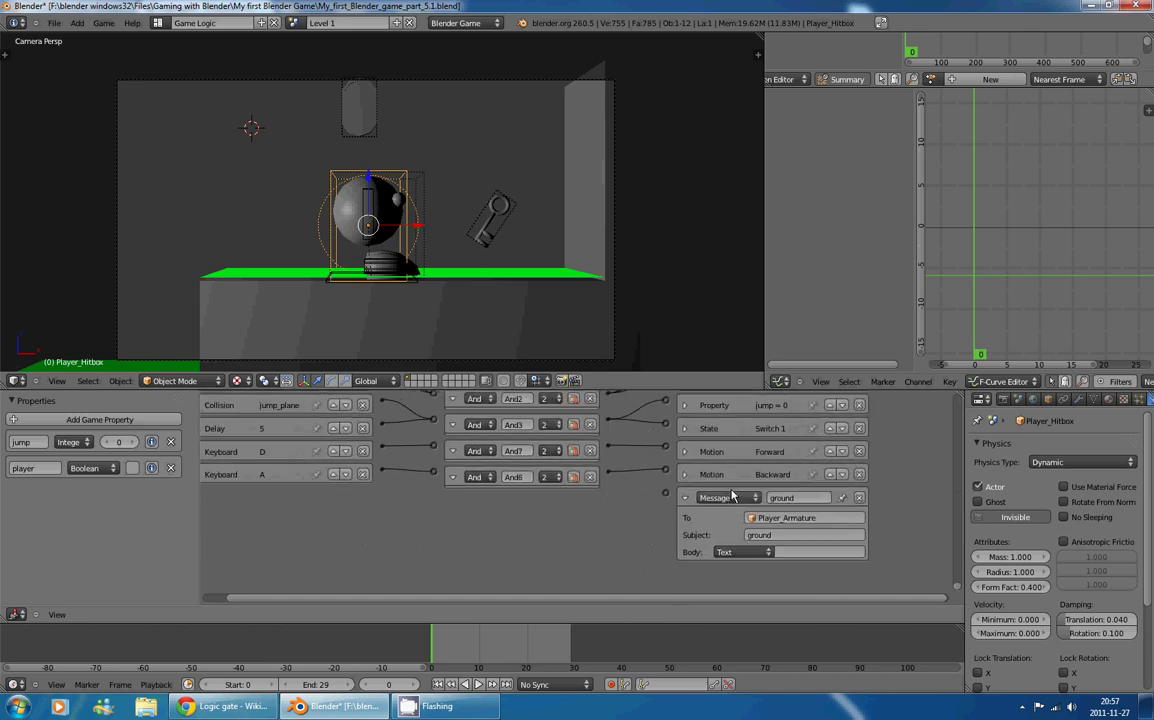
Step: Collapse the ground Message actuator, move it directly below the Switch 1 State actuator, and connect it to controller And3
{"action": "left_click", "coordinate": [686, 497]}
{"action": "scroll", "coordinate": [736, 565], "scroll_direction": "up", "scroll_amount": 1}
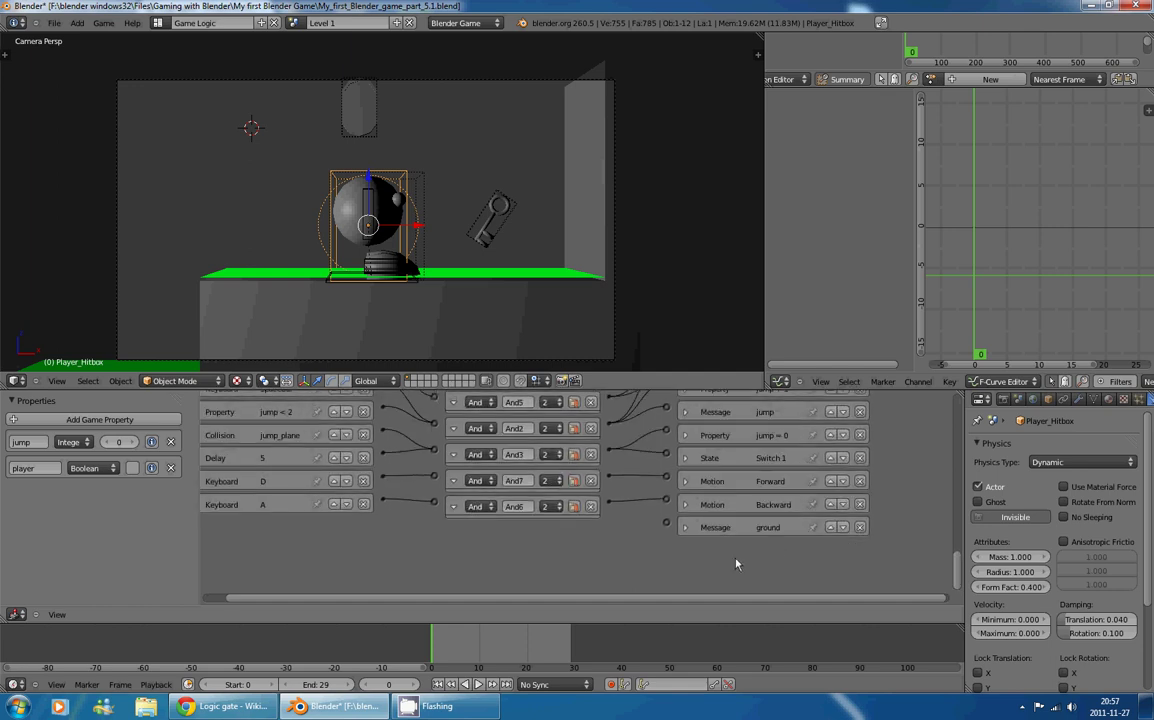
{"action": "left_click", "coordinate": [831, 530]}
{"action": "left_click", "coordinate": [831, 507]}
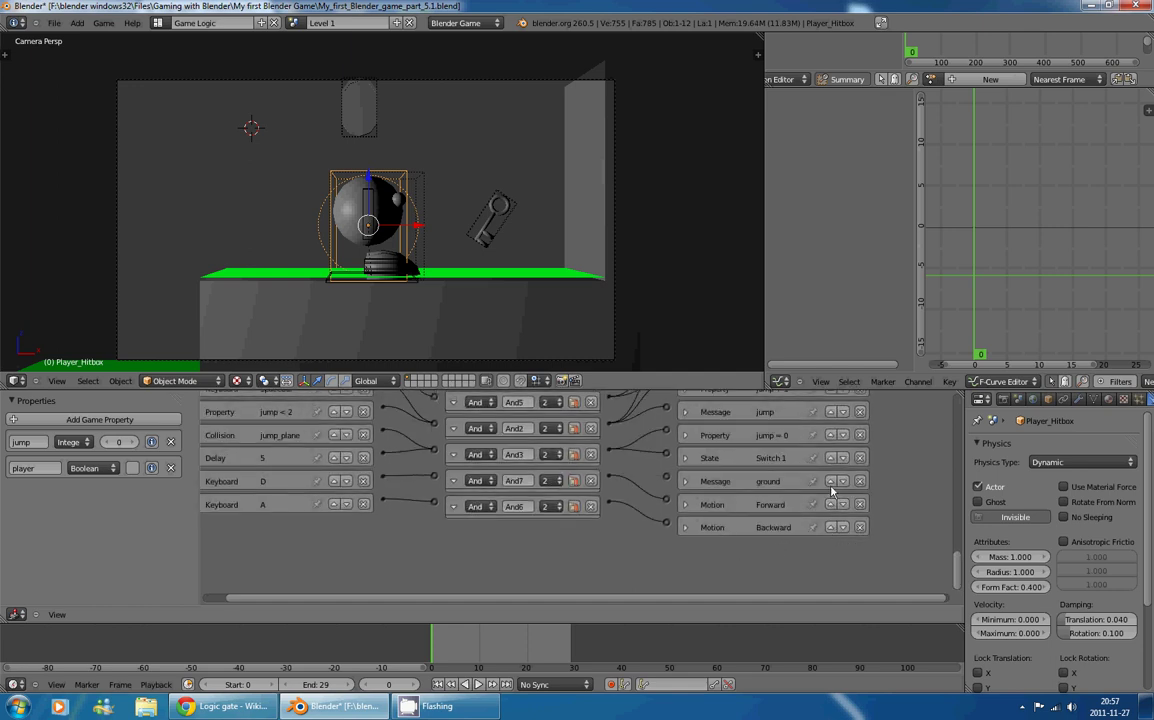
{"action": "middle_click_drag", "start_coordinate": [772, 459], "coordinate": [764, 488]}
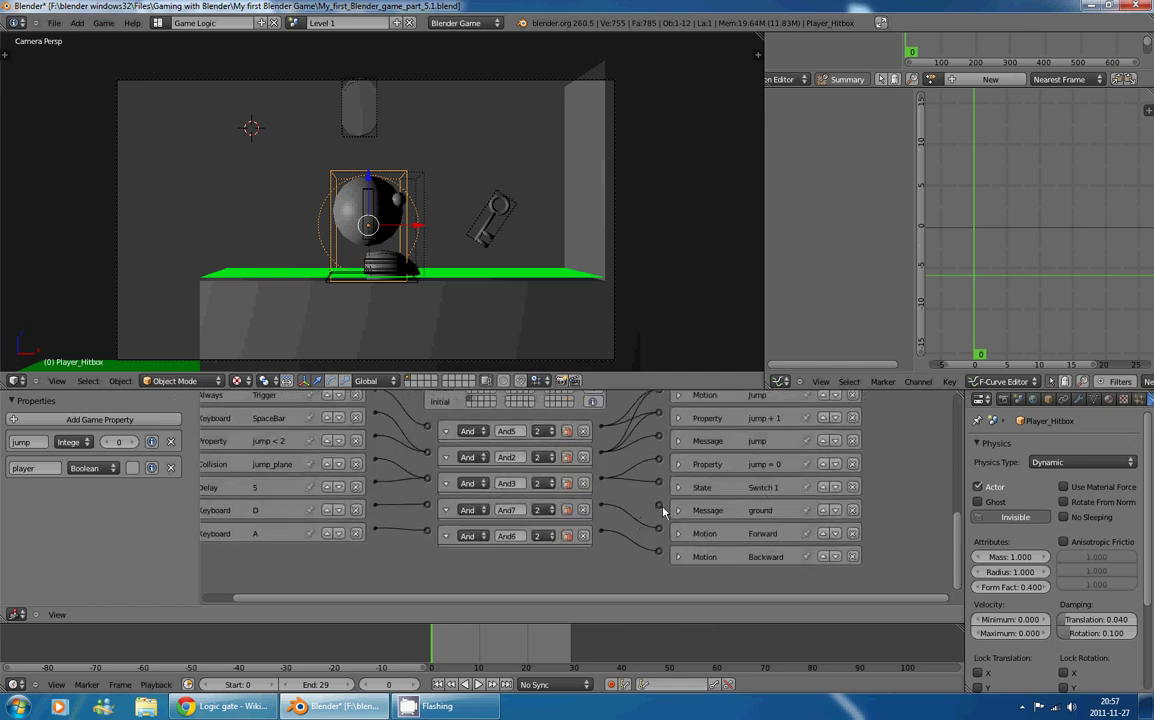
{"action": "left_click_drag", "start_coordinate": [659, 506], "coordinate": [601, 481]}
{"action": "middle_click_drag", "start_coordinate": [706, 485], "coordinate": [752, 503]}
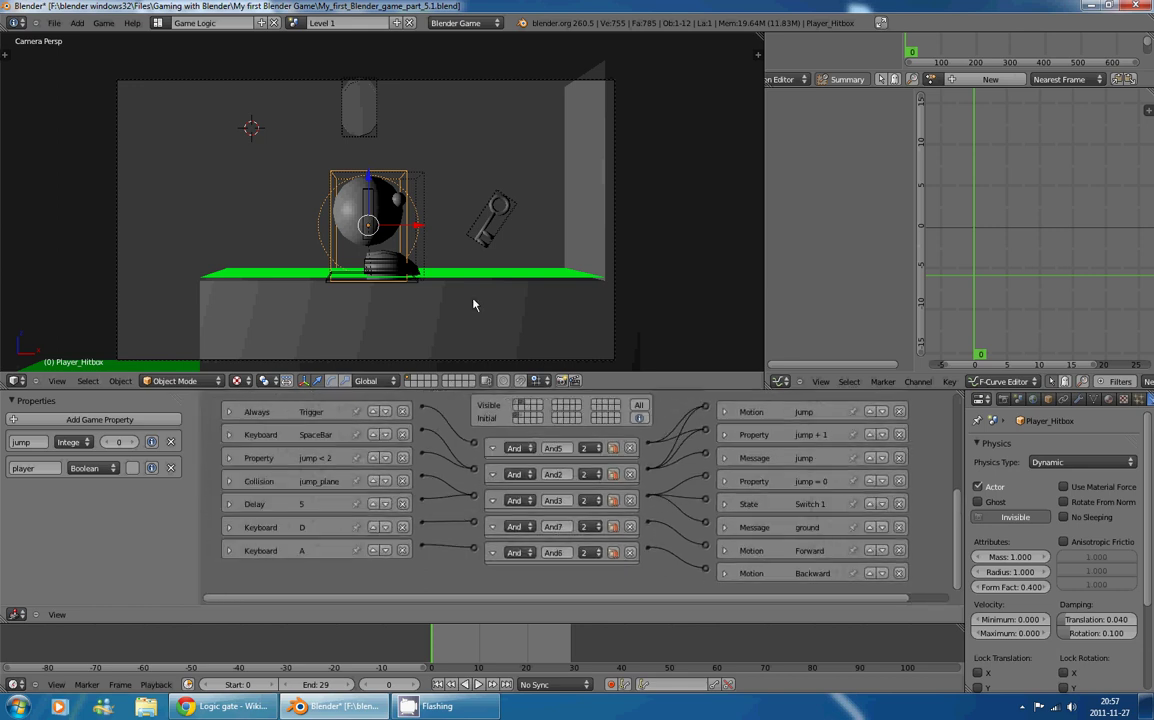
Step: Select Player_Armature and add two Message sensors in its state 2
{"action": "right_click", "coordinate": [378, 209]}
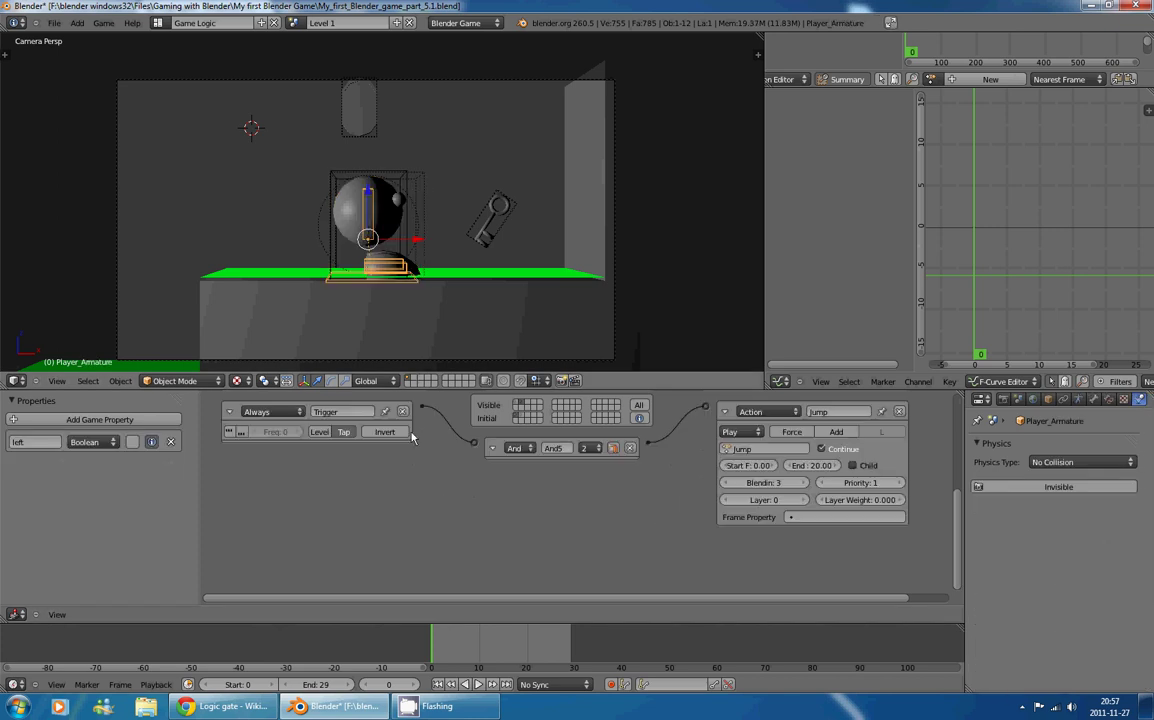
{"action": "key", "text": "shift+a"}
{"action": "mouse_move", "coordinate": [375, 496]}
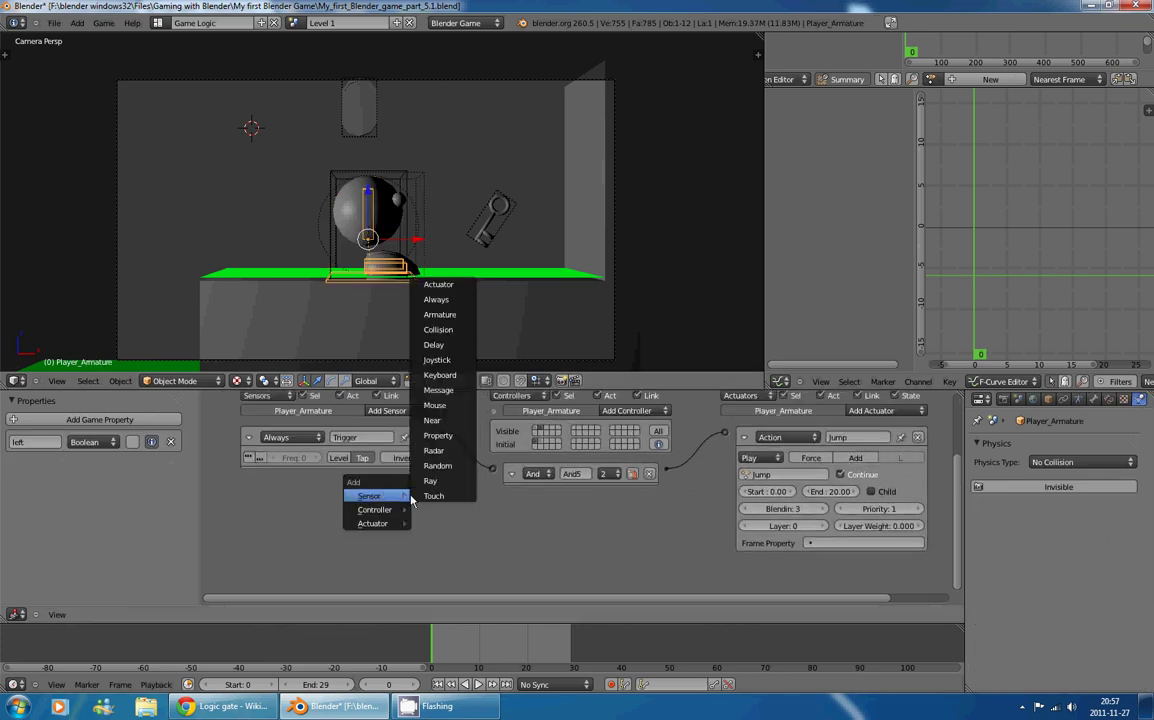
{"action": "left_click", "coordinate": [453, 388]}
{"action": "key", "text": "shift+a"}
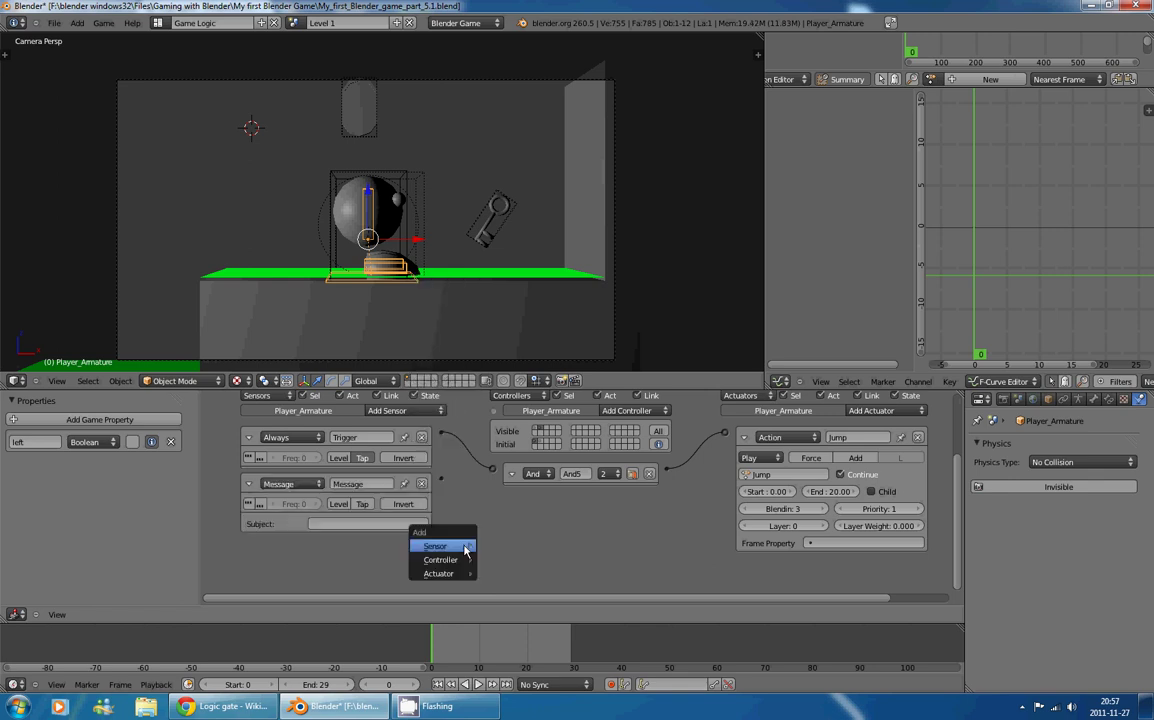
{"action": "mouse_move", "coordinate": [440, 546]}
{"action": "left_click", "coordinate": [503, 440]}
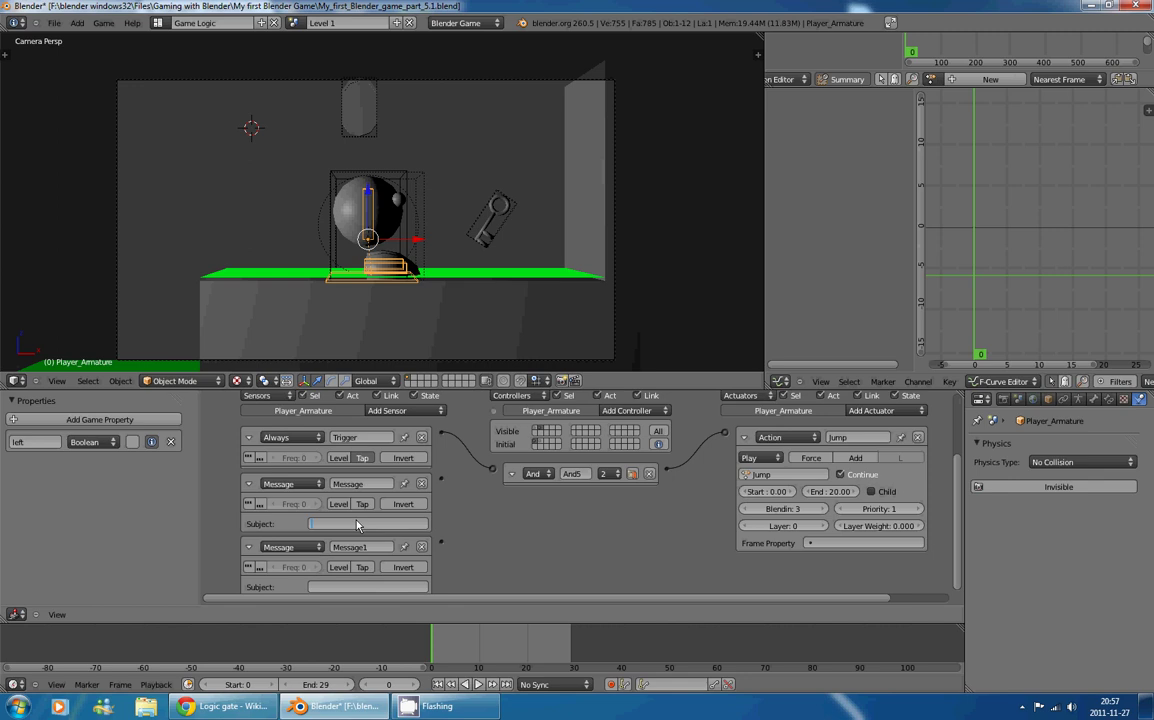
Step: Name the two Message sensors jump and ground, and set their subjects to jump and ground respectively
{"action": "type", "text": "ground"}
{"action": "key", "text": "Return"}
{"action": "left_click", "coordinate": [350, 519]}
{"action": "type", "text": "jjump"}
{"action": "key", "text": "Return"}
{"action": "scroll", "coordinate": [538, 525], "scroll_direction": "down", "scroll_amount": 3}
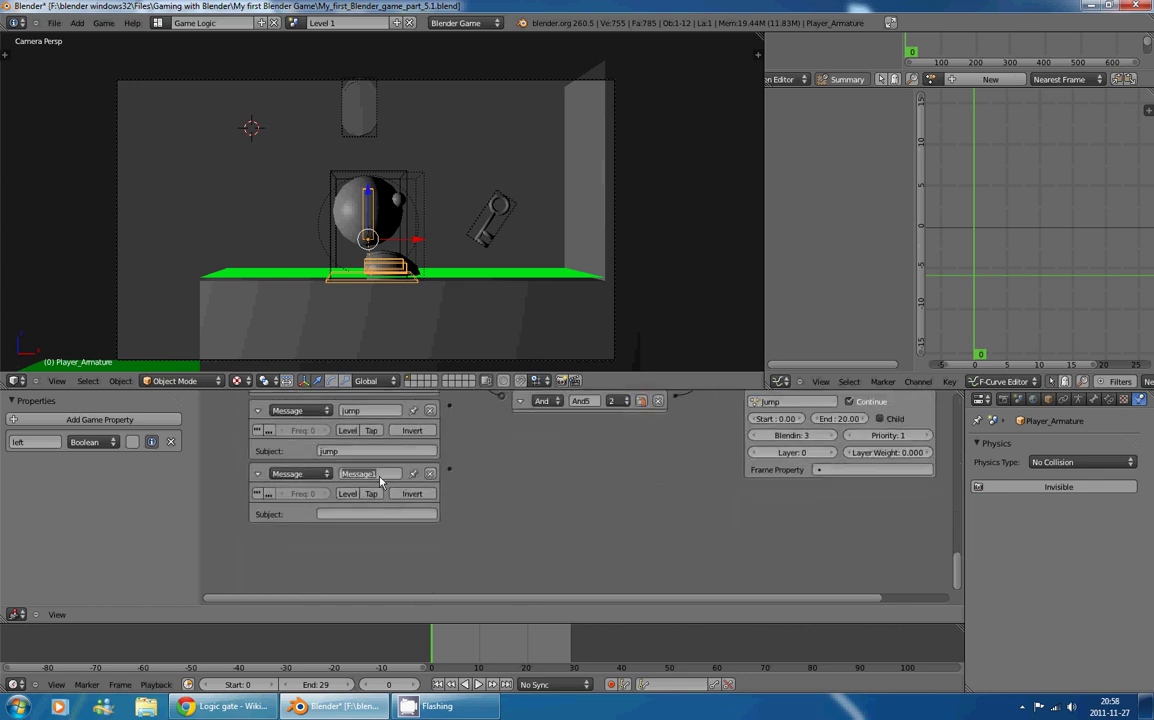
{"action": "left_click", "coordinate": [368, 515]}
{"action": "type", "text": "ground"}
{"action": "key", "text": "Return"}
{"action": "middle_click_drag", "start_coordinate": [549, 515], "coordinate": [549, 562]}
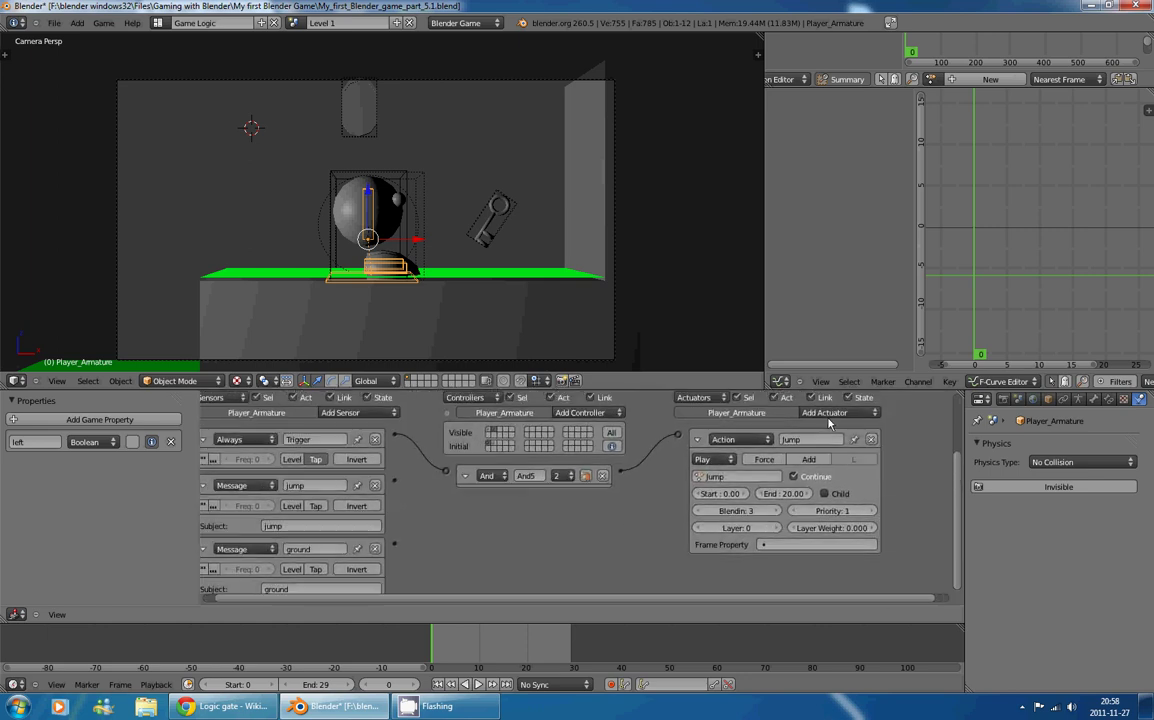
Step: Give the jump Message sensor its own And controller and cut that controller's link to the Jump action actuator
{"action": "left_click_drag", "start_coordinate": [394, 481], "coordinate": [678, 440]}
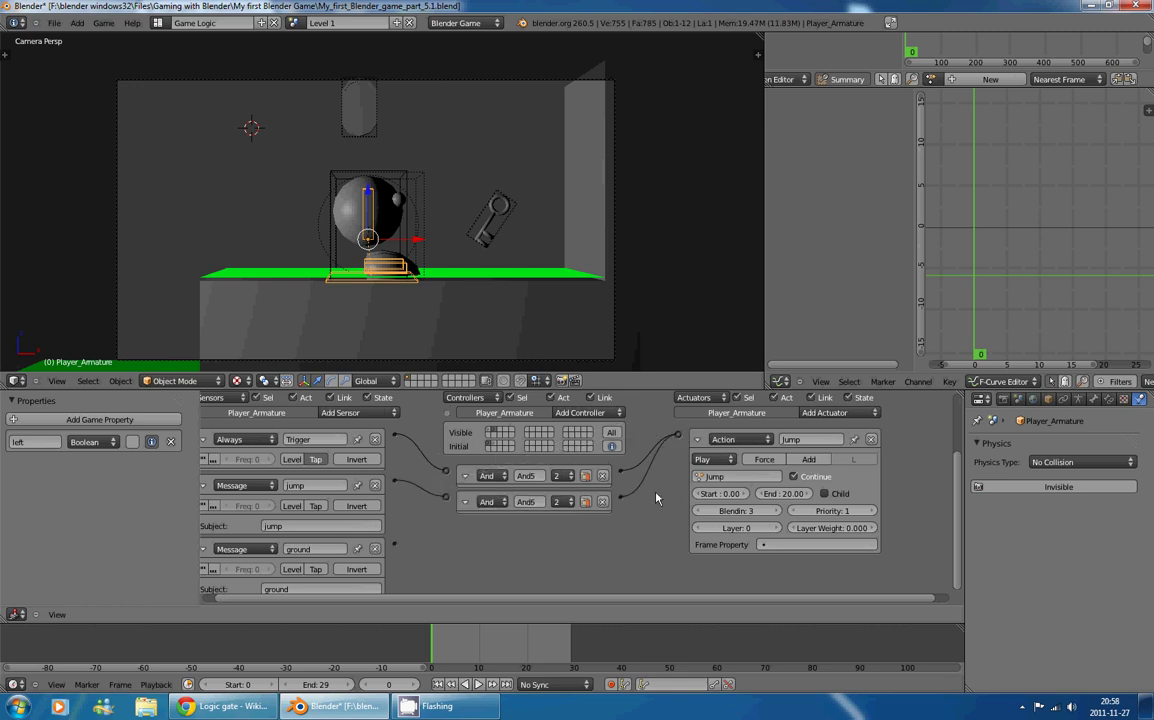
{"action": "left_click_drag", "start_coordinate": [647, 494], "coordinate": [647, 491], "text": "ctrl"}
{"action": "middle_click_drag", "start_coordinate": [688, 469], "coordinate": [683, 479]}
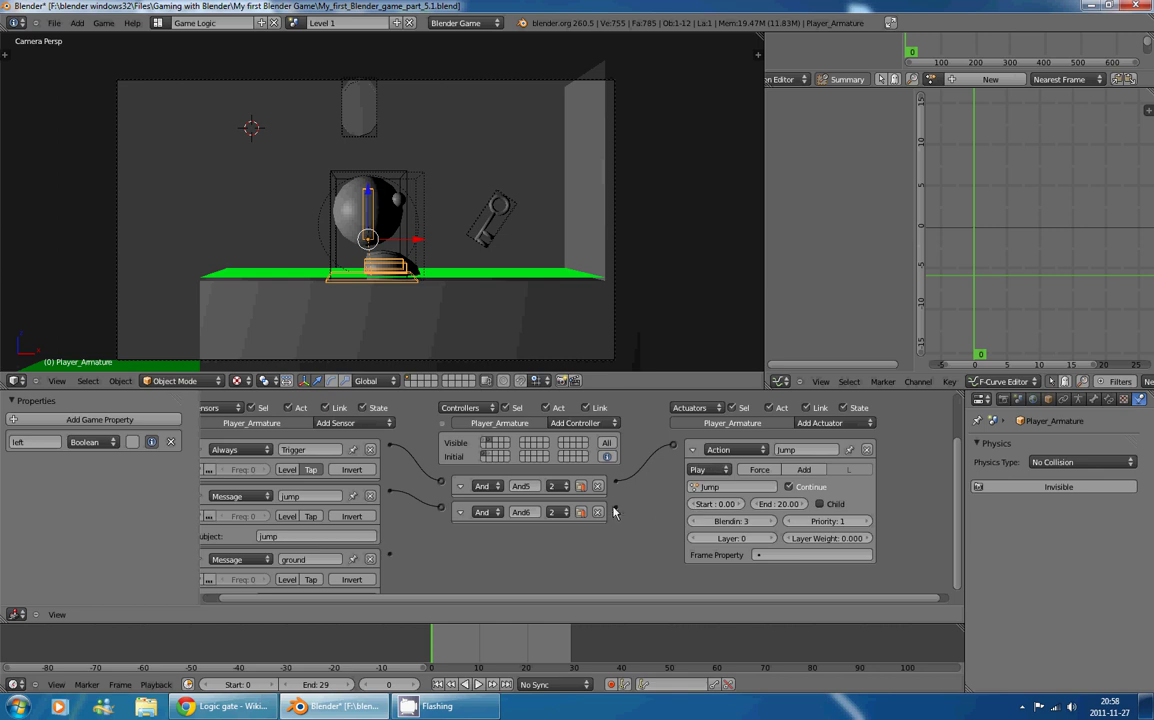
Step: Add an Action actuator, connect it to controller And6 of the jump message sensor, and name it Jump2
{"action": "left_click", "coordinate": [853, 427]}
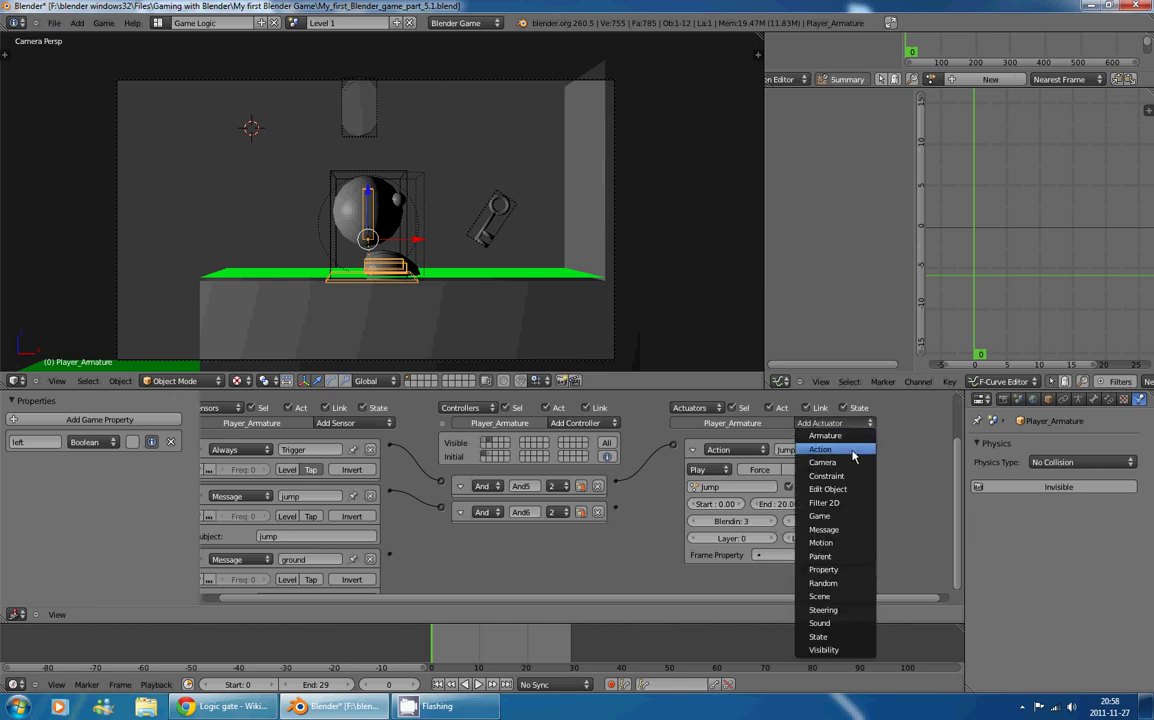
{"action": "left_click", "coordinate": [840, 441]}
{"action": "left_click_drag", "start_coordinate": [616, 508], "coordinate": [672, 573]}
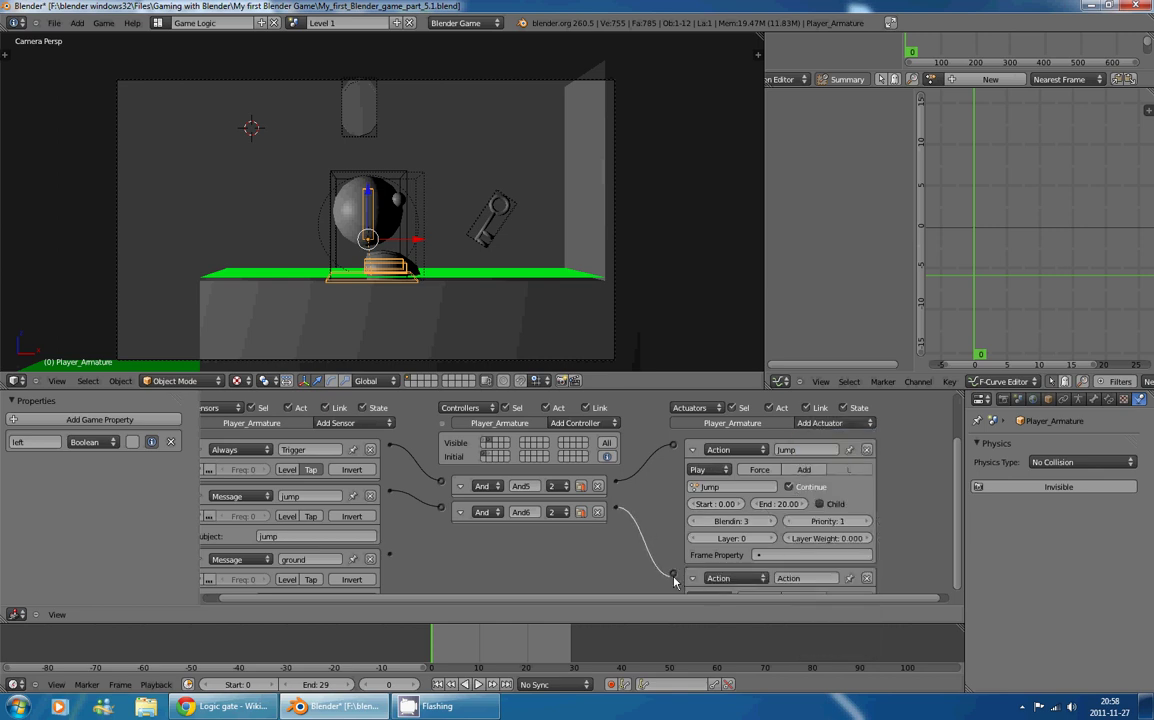
{"action": "left_click", "coordinate": [818, 578]}
{"action": "type", "text": "Jump2"}
{"action": "key", "text": "Return"}
Step: Set the Jump2 Action actuator's layer to 2 and assign the Jump action to it
{"action": "scroll", "coordinate": [897, 535], "scroll_direction": "down", "scroll_amount": 2}
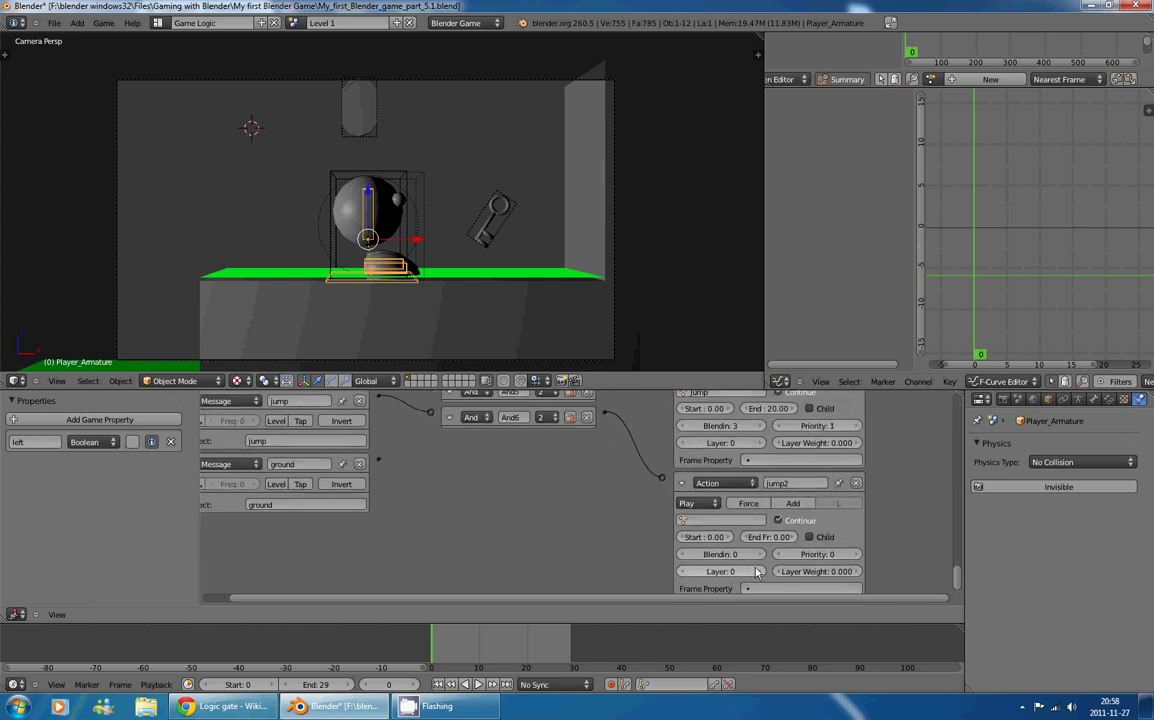
{"action": "left_click", "coordinate": [759, 572]}
{"action": "left_click", "coordinate": [759, 572]}
{"action": "scroll", "coordinate": [810, 438], "scroll_direction": "up", "scroll_amount": 1}
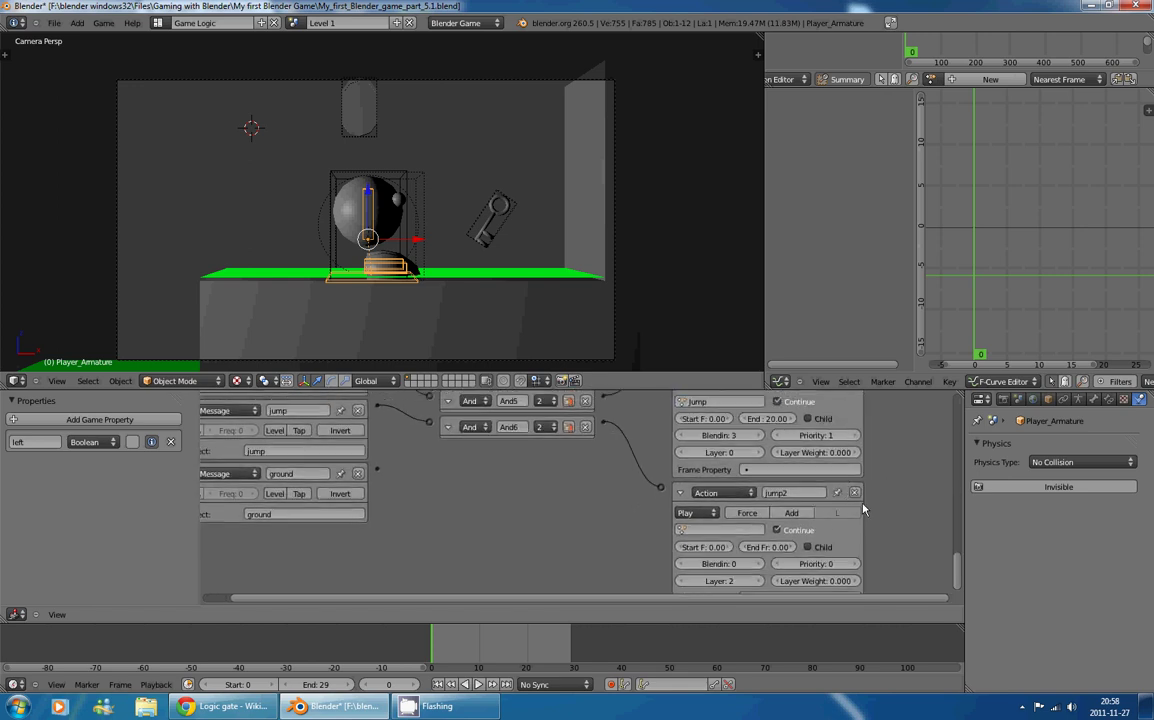
{"action": "middle_click_drag", "start_coordinate": [921, 508], "coordinate": [911, 532]}
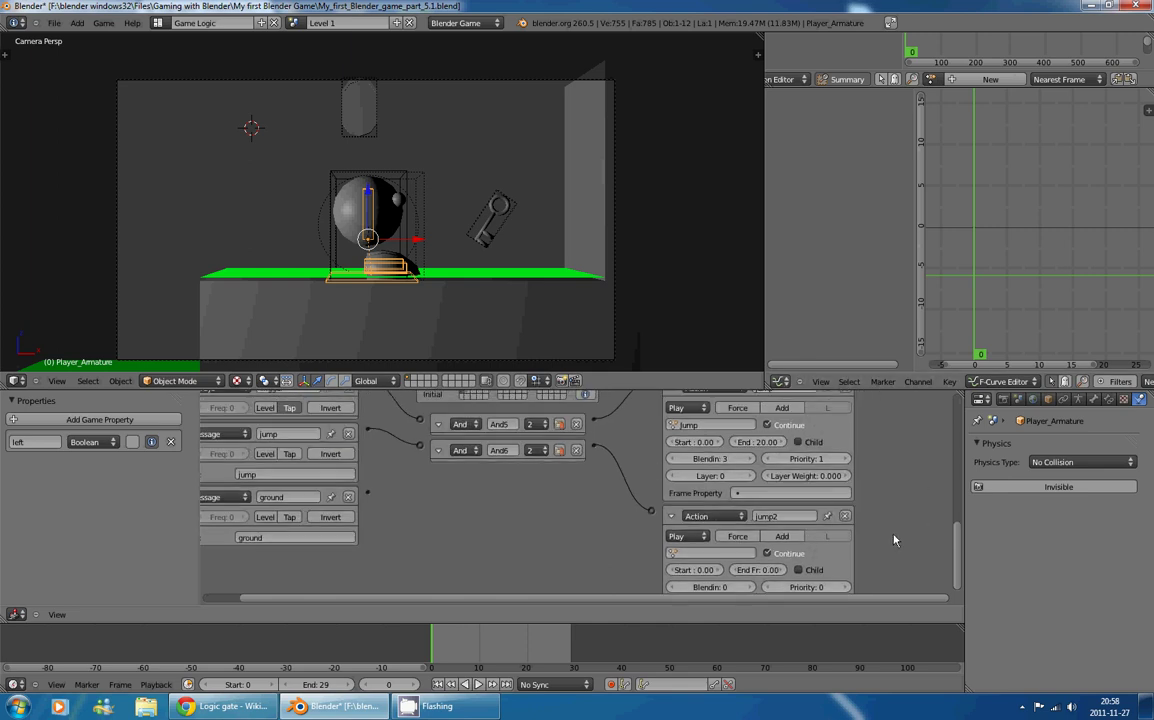
{"action": "scroll", "coordinate": [894, 540], "scroll_direction": "down", "scroll_amount": 2}
{"action": "left_click", "coordinate": [735, 500]}
{"action": "type", "text": "jum"}
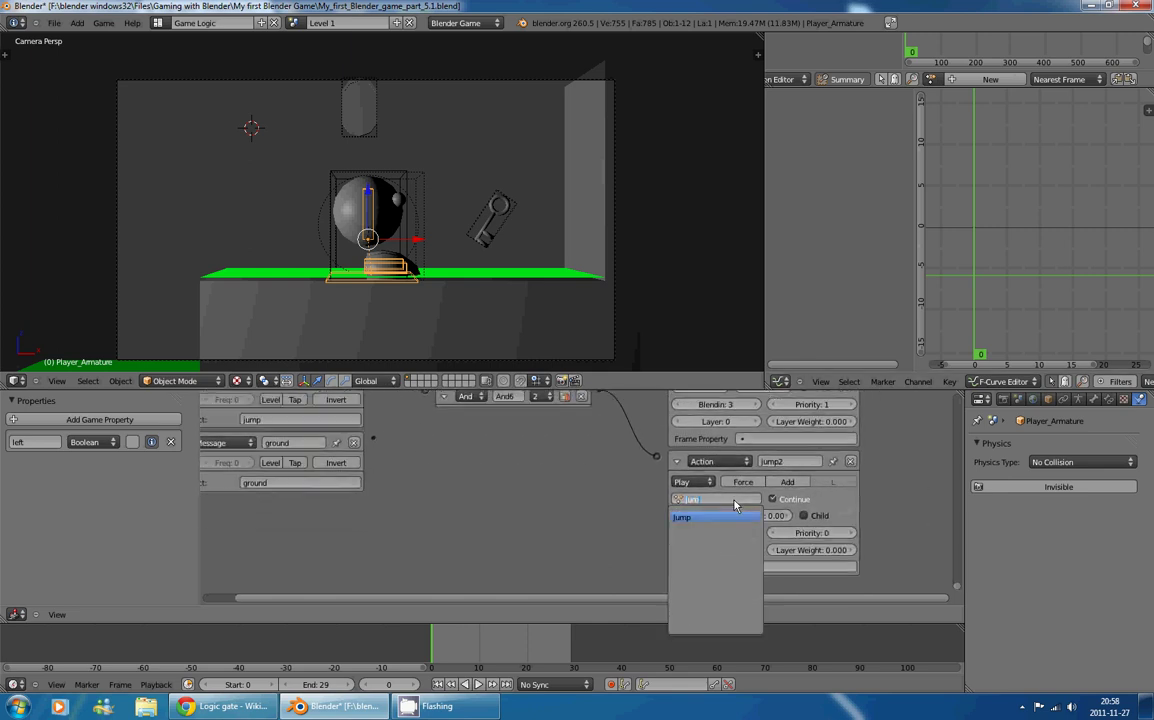
{"action": "key", "text": "Return"}
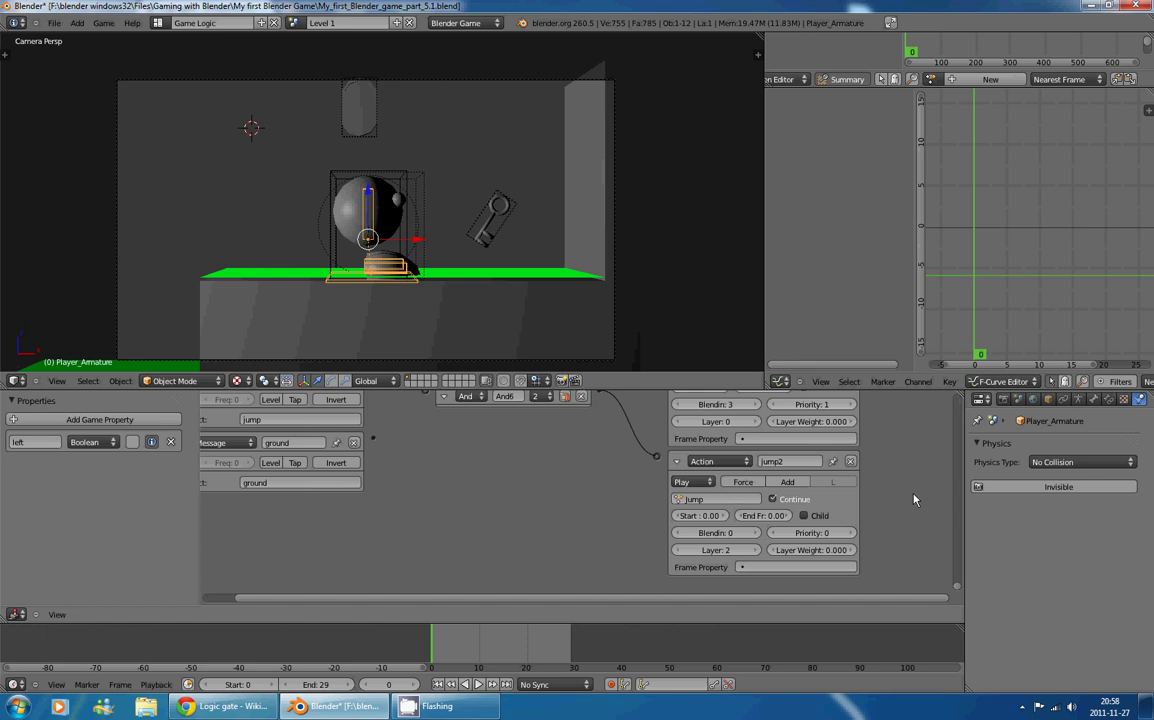
Step: Give the Jump2 actuator priority 1, Blendin 3 and end frame 20, and compare its settings with the first Jump actuator
{"action": "scroll", "coordinate": [757, 464], "scroll_direction": "up", "scroll_amount": 1}
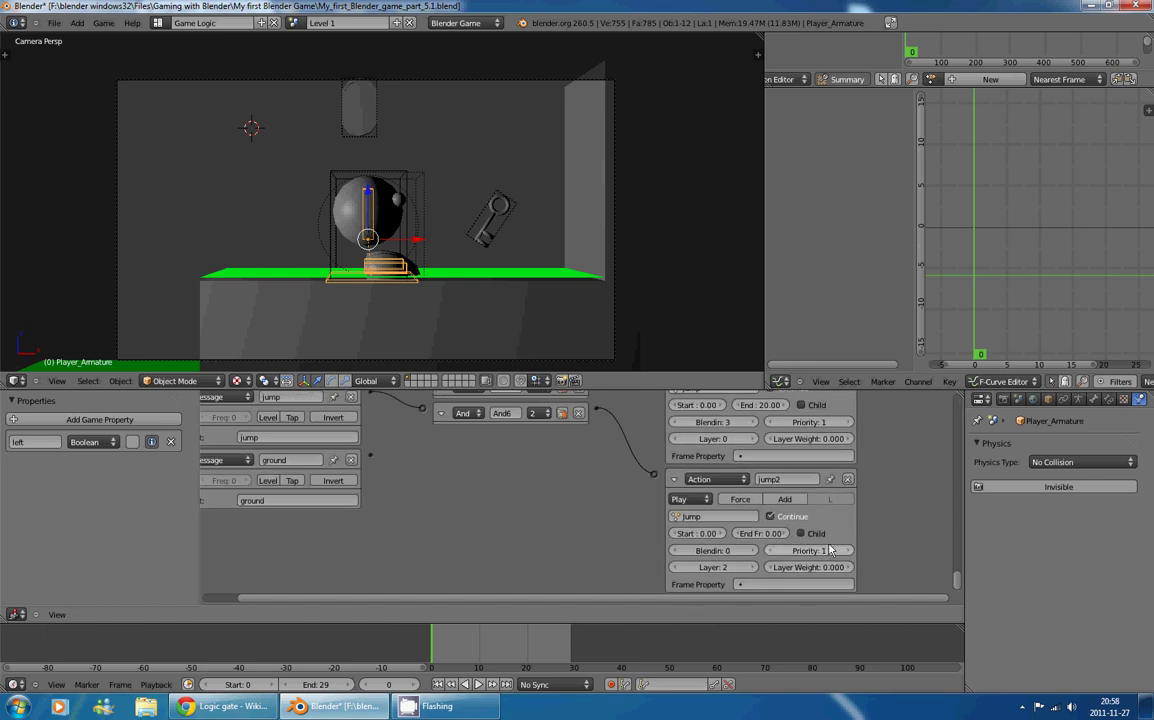
{"action": "left_click", "coordinate": [751, 554]}
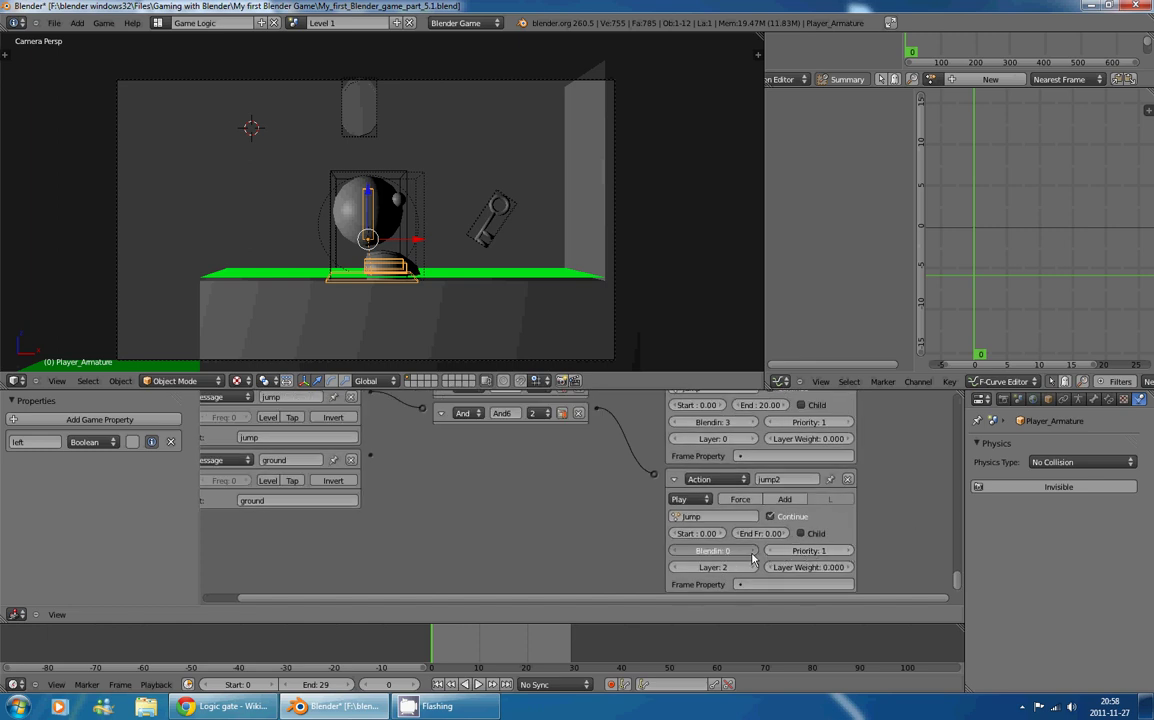
{"action": "left_click", "coordinate": [751, 554]}
{"action": "left_click", "coordinate": [751, 554]}
{"action": "left_click", "coordinate": [774, 535]}
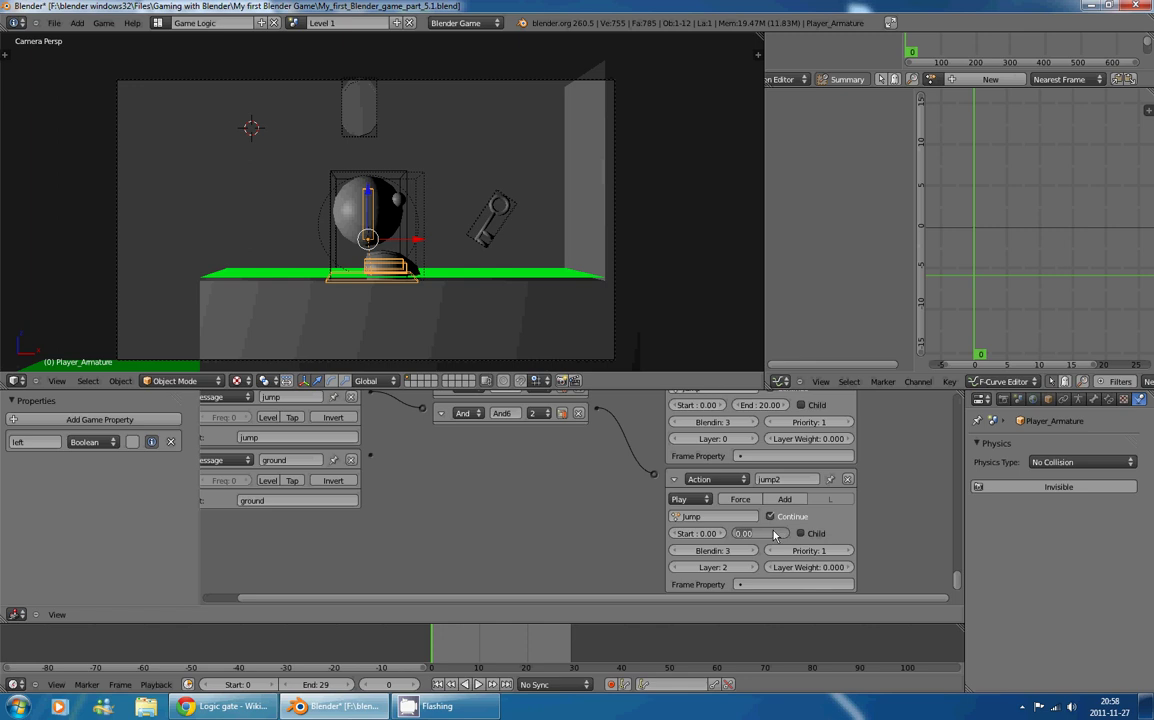
{"action": "key", "text": "Return"}
{"action": "scroll", "coordinate": [790, 445], "scroll_direction": "up", "scroll_amount": 1}
{"action": "middle_click_drag", "start_coordinate": [703, 457], "coordinate": [660, 524]}
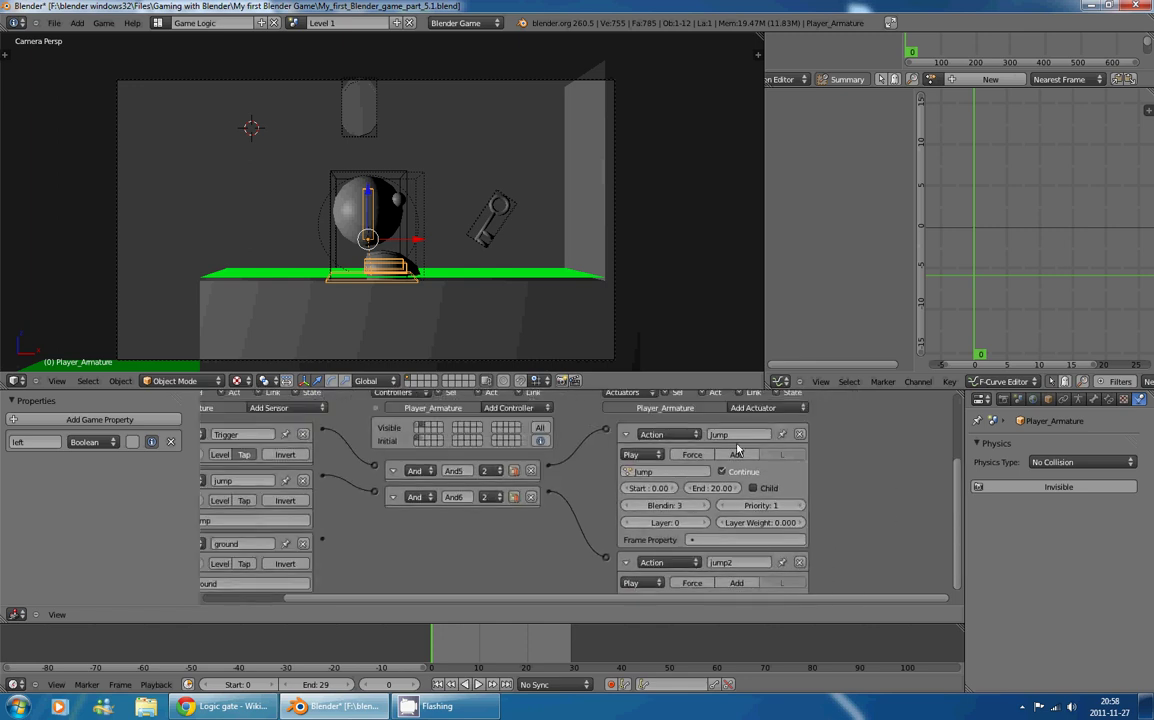
{"action": "left_click", "coordinate": [721, 471]}
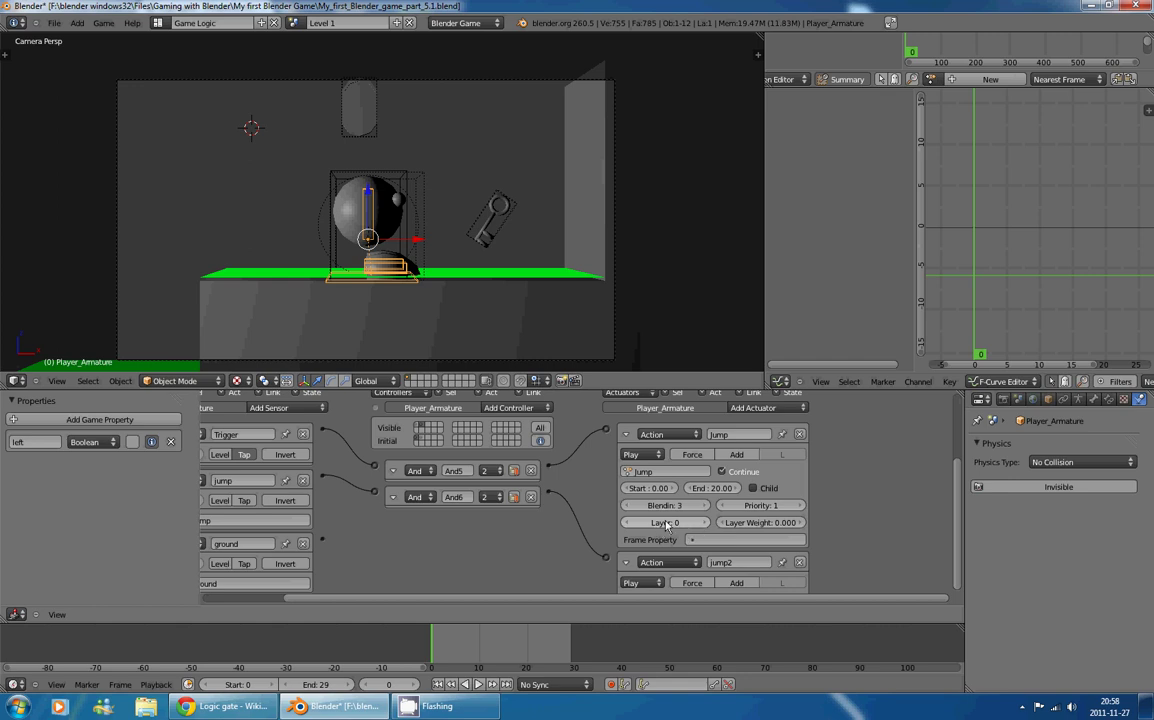
{"action": "scroll", "coordinate": [667, 524], "scroll_direction": "down", "scroll_amount": 7}
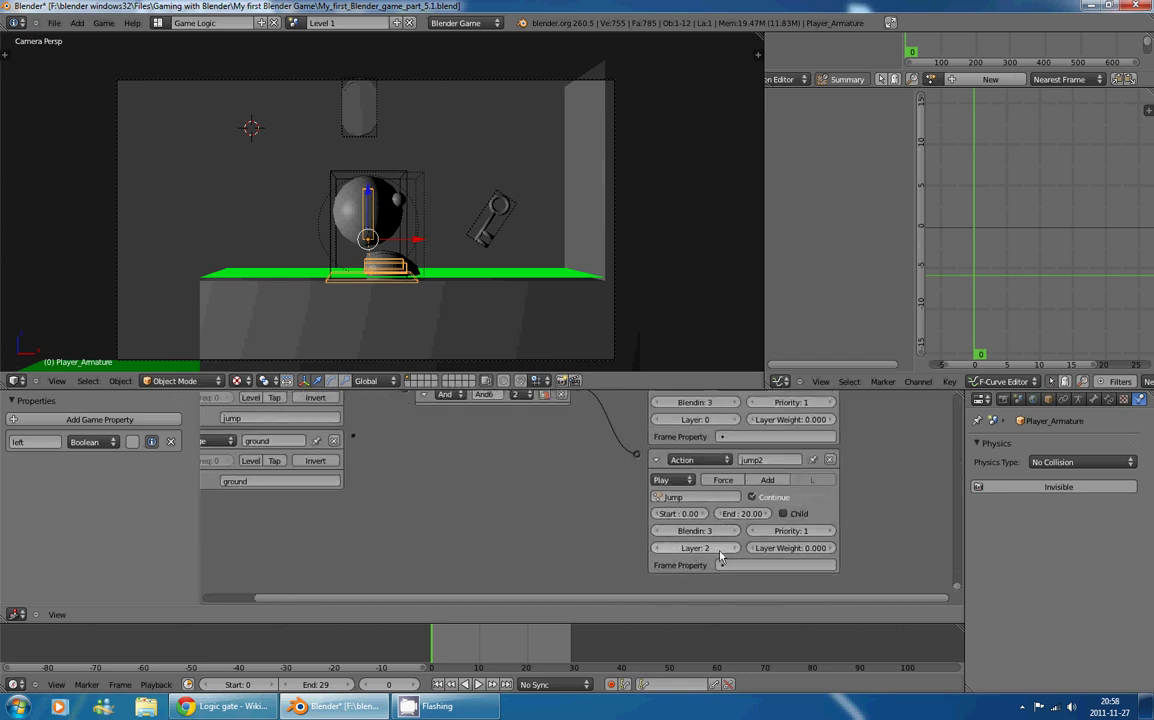
{"action": "scroll", "coordinate": [724, 555], "scroll_direction": "up", "scroll_amount": 1}
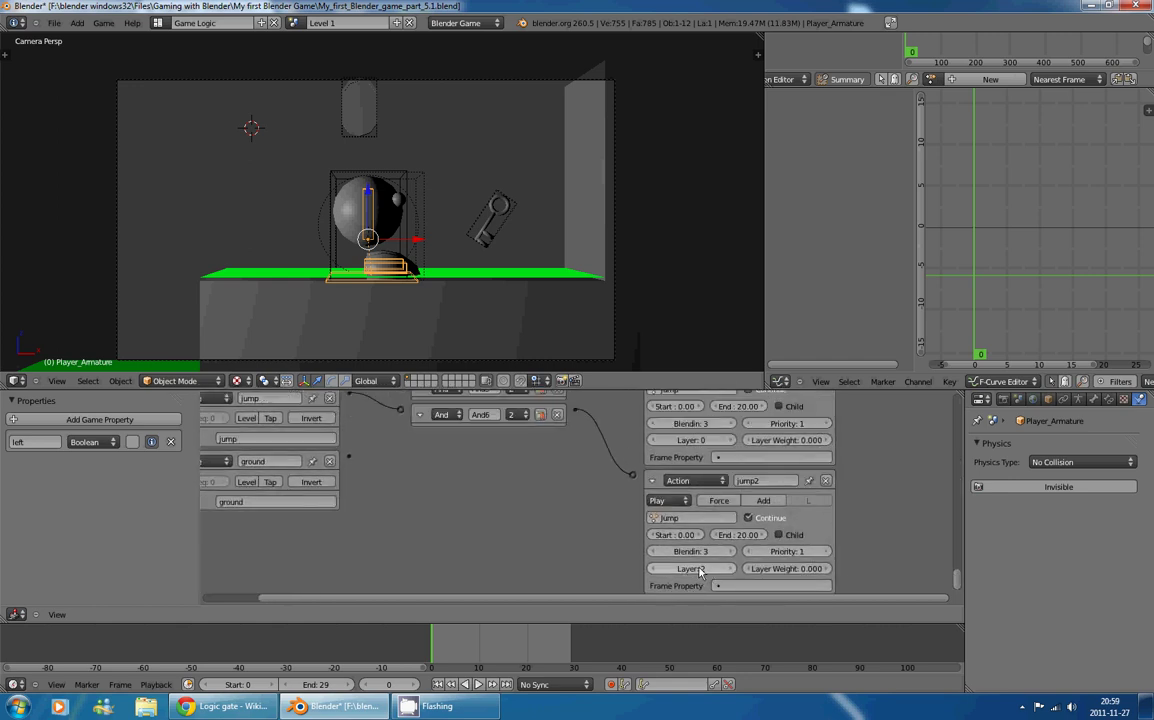
{"action": "scroll", "coordinate": [800, 518], "scroll_direction": "up", "scroll_amount": 2}
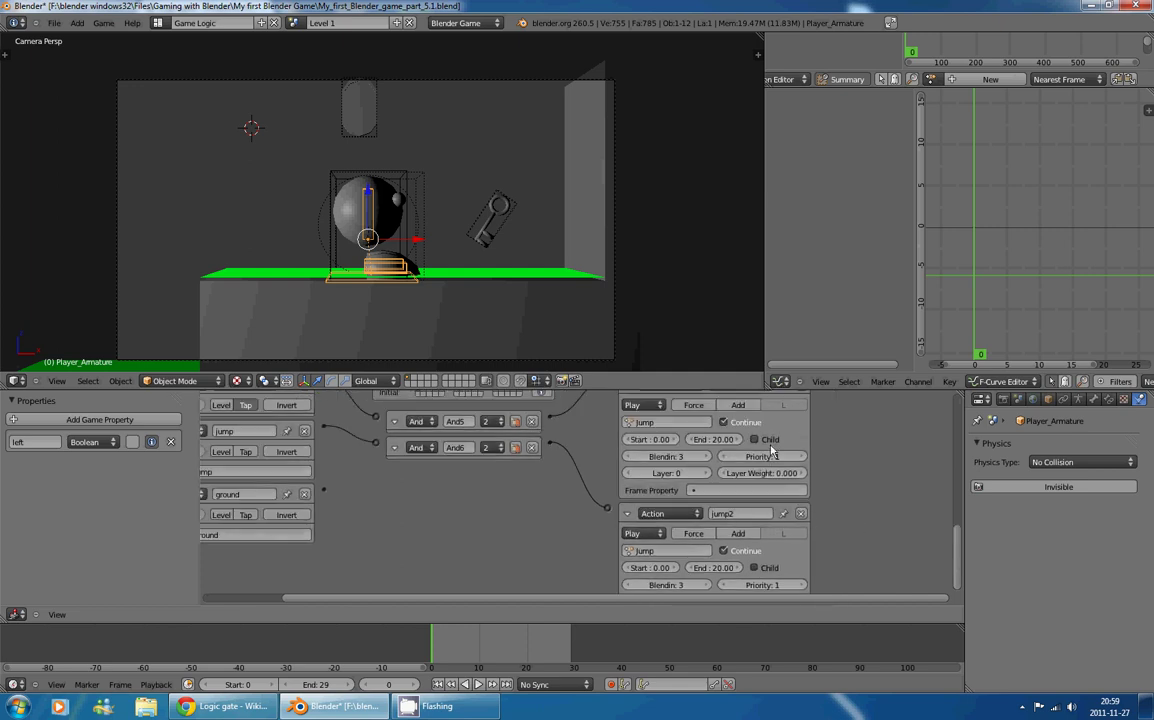
Step: Add a State actuator and link the ground Message sensor to it through a new And controller
{"action": "middle_click_drag", "start_coordinate": [841, 519], "coordinate": [887, 421]}
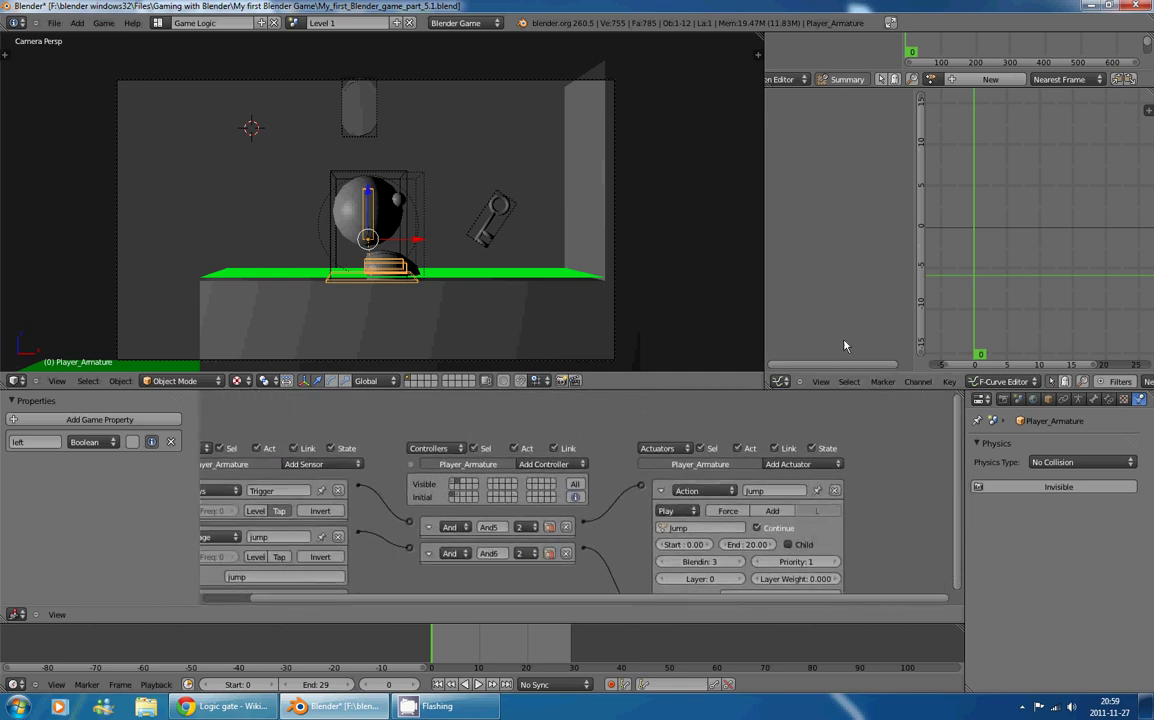
{"action": "left_click", "coordinate": [817, 467]}
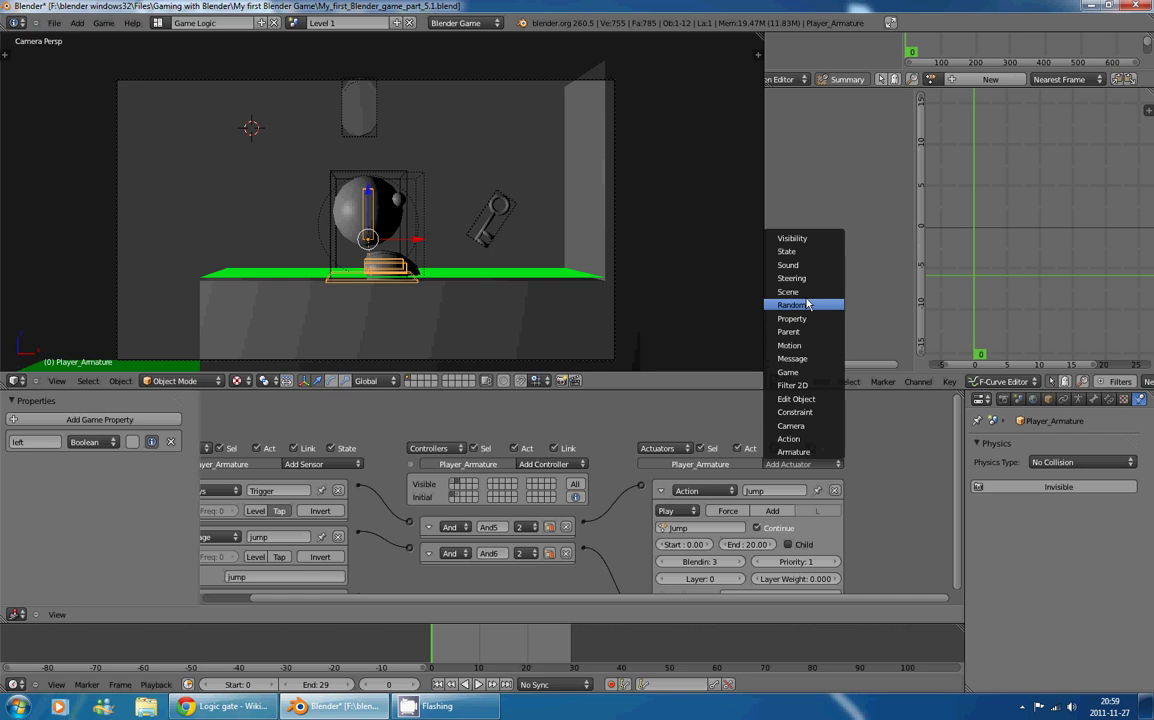
{"action": "left_click", "coordinate": [787, 251]}
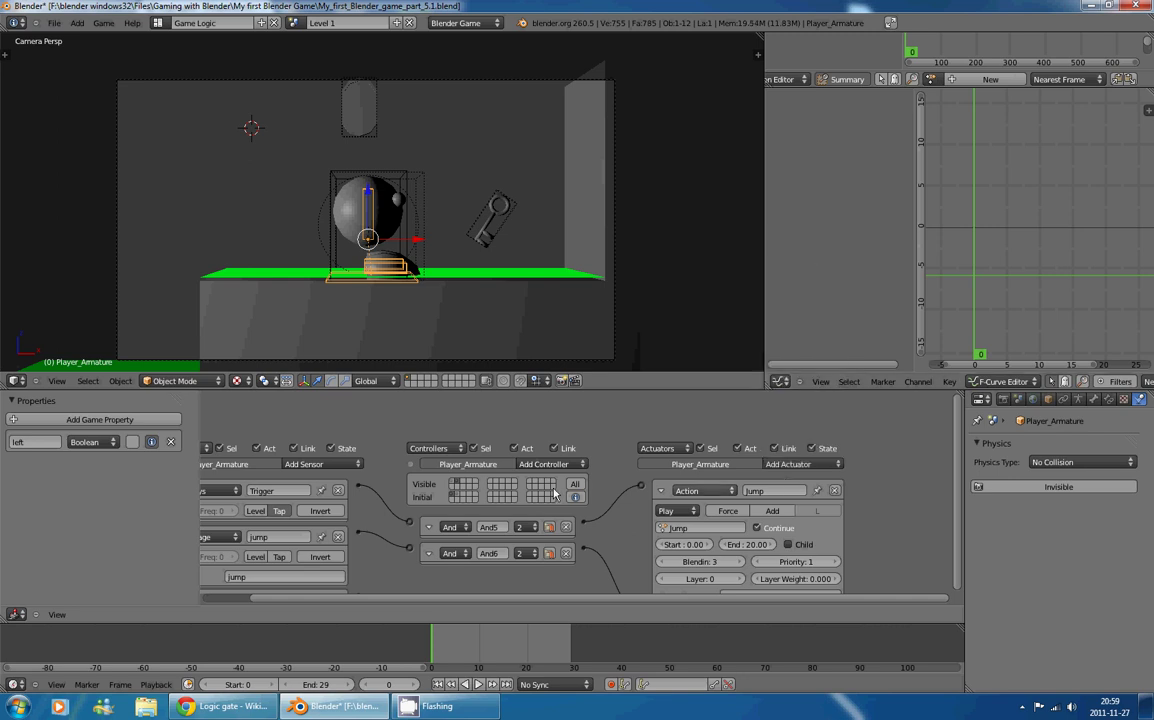
{"action": "scroll", "coordinate": [670, 540], "scroll_direction": "down", "scroll_amount": 5}
{"action": "middle_click_drag", "start_coordinate": [670, 539], "coordinate": [588, 546]}
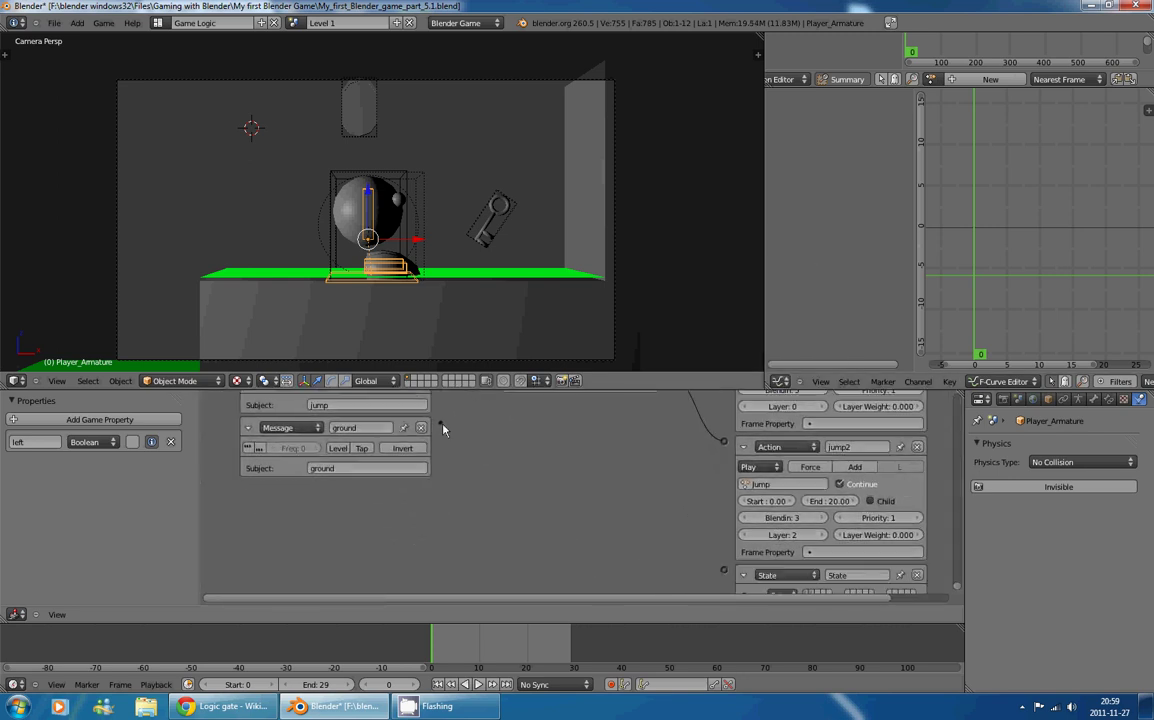
{"action": "left_click_drag", "start_coordinate": [442, 426], "coordinate": [724, 572]}
{"action": "middle_click_drag", "start_coordinate": [724, 572], "coordinate": [665, 584]}
Step: Set the new State actuator's operation to Change State with states 1 and 2 marked, and name it change1
{"action": "middle_click_drag", "start_coordinate": [565, 537], "coordinate": [465, 454]}
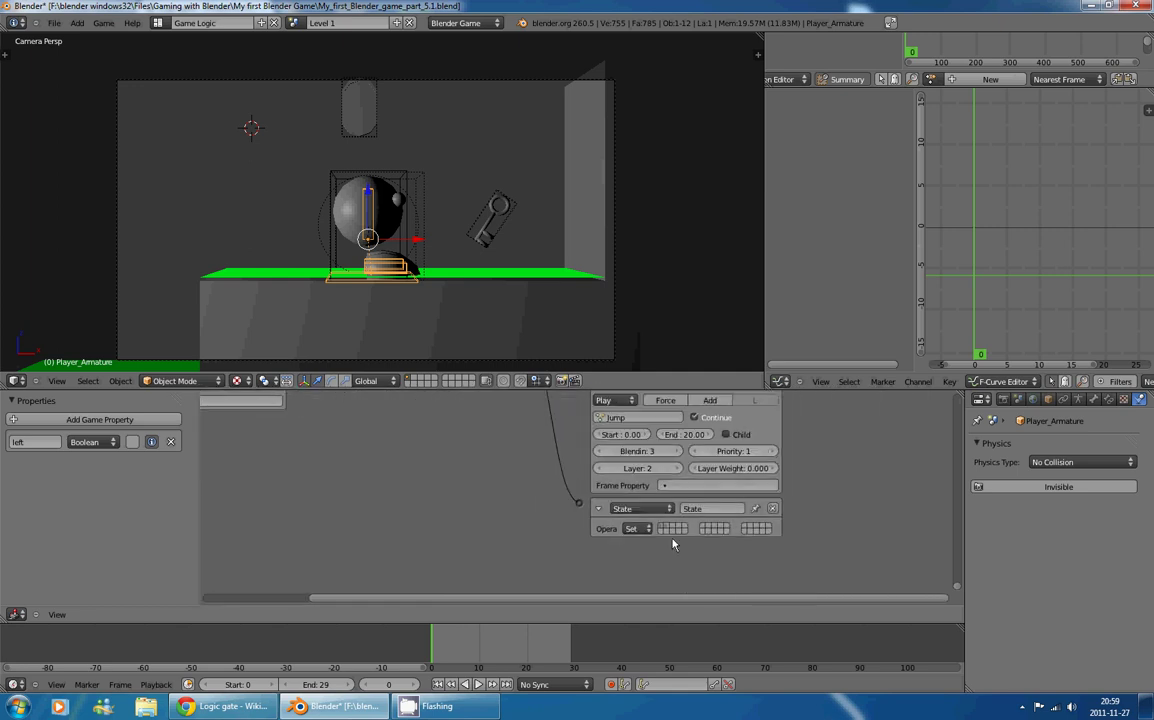
{"action": "left_click", "coordinate": [634, 528]}
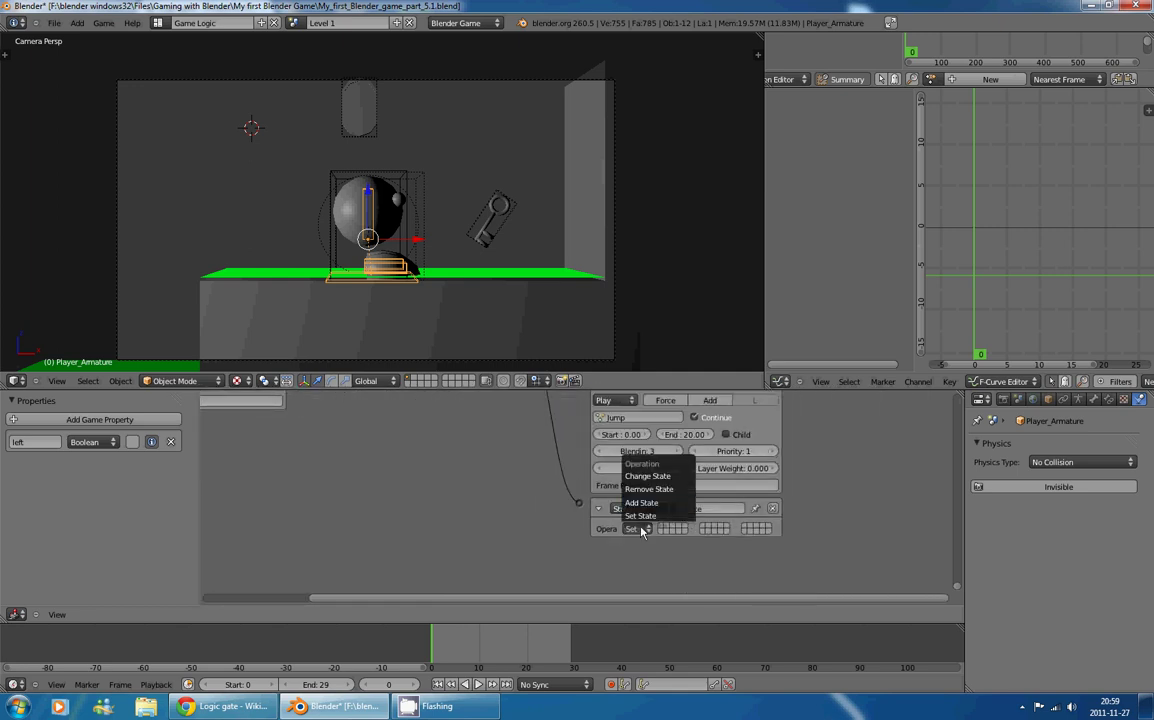
{"action": "left_click", "coordinate": [660, 476]}
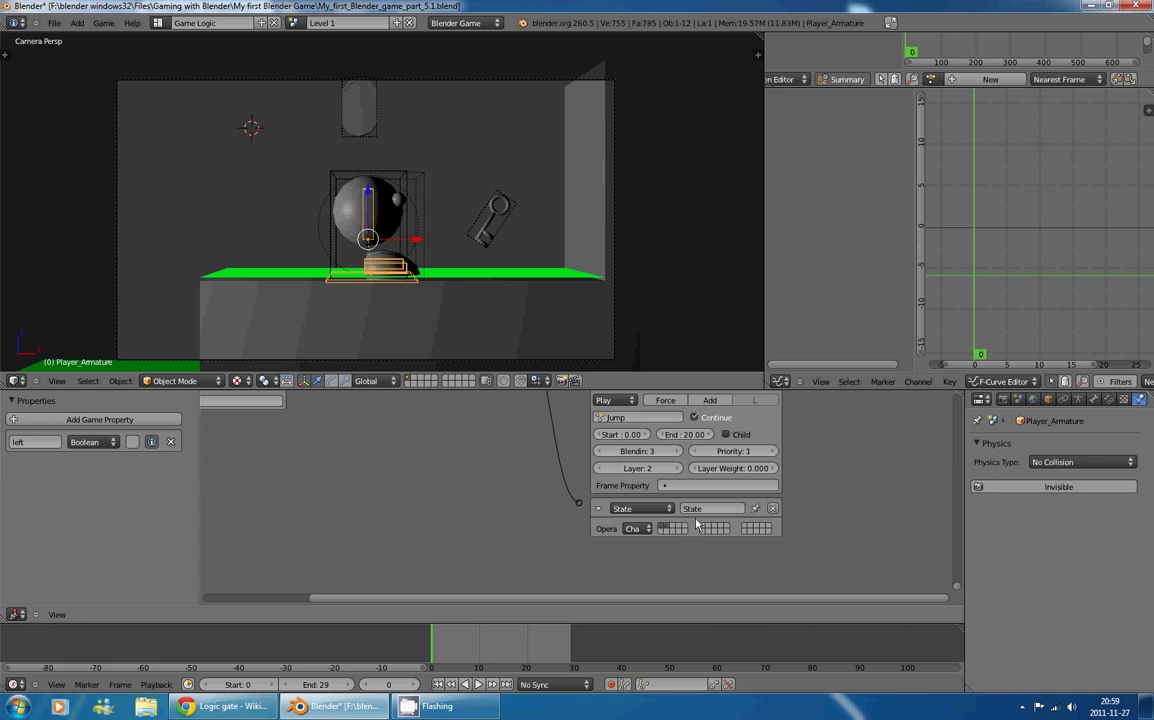
{"action": "left_click", "coordinate": [712, 510]}
{"action": "type", "text": "change1"}
{"action": "key", "text": "Return"}
Step: Run the game to test the character jumping, walking and turning left and right, and end the test
{"action": "middle_click_drag", "start_coordinate": [456, 508], "coordinate": [626, 417]}
{"action": "middle_click_drag", "start_coordinate": [706, 506], "coordinate": [585, 515]}
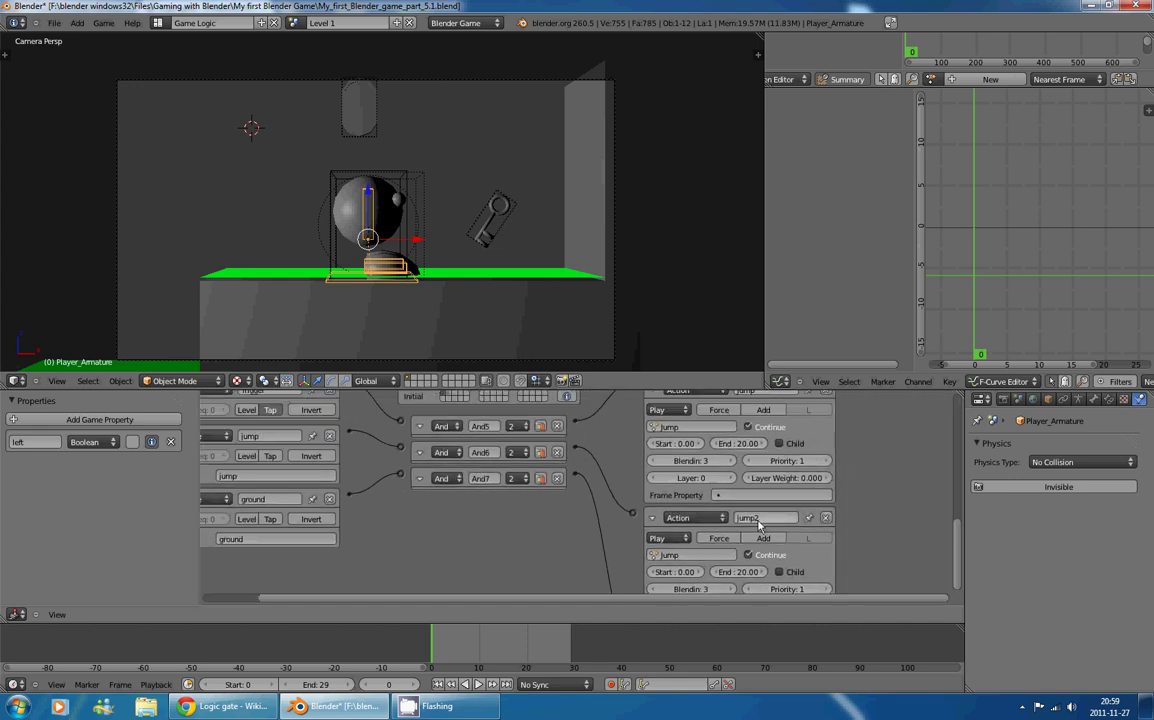
{"action": "scroll", "coordinate": [890, 480], "scroll_direction": "down", "scroll_amount": 4}
{"action": "scroll", "coordinate": [890, 440], "scroll_direction": "up", "scroll_amount": 5}
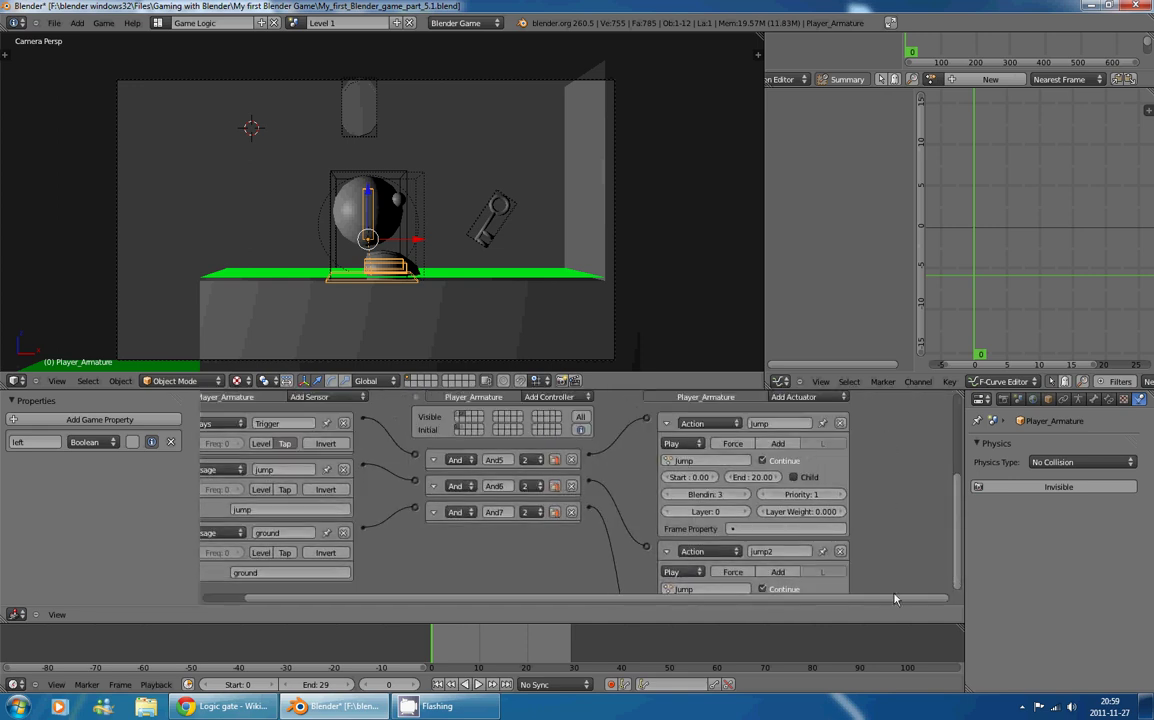
{"action": "middle_click_drag", "start_coordinate": [894, 599], "coordinate": [894, 603]}
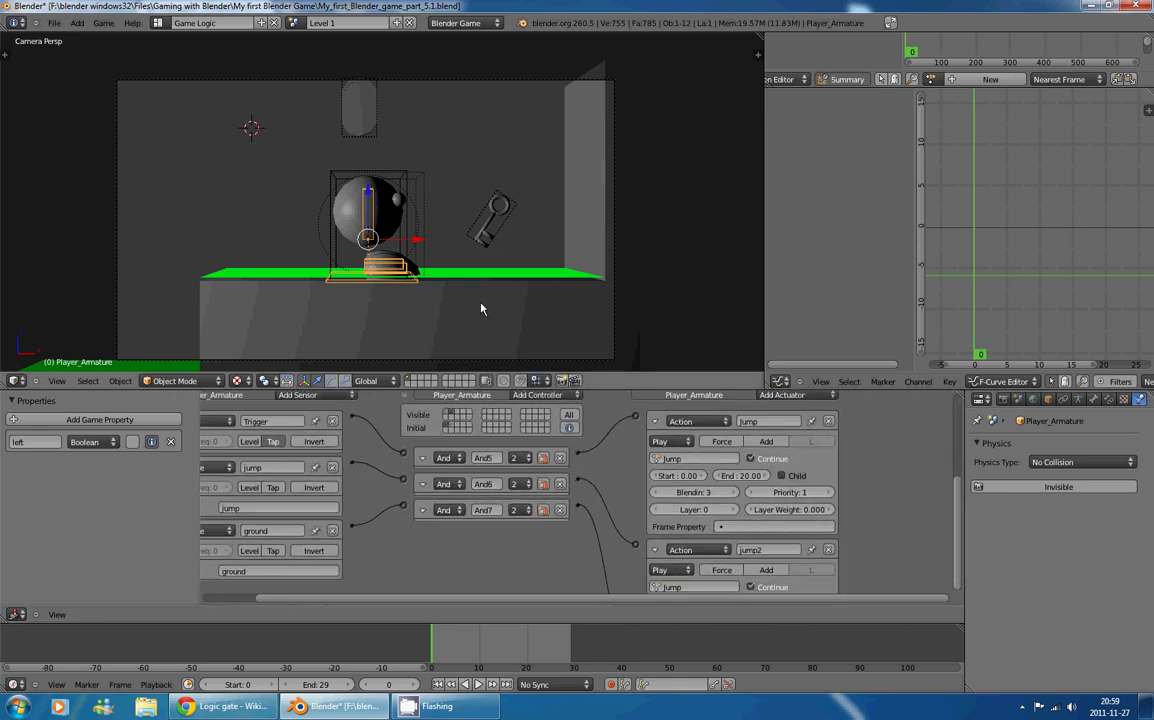
{"action": "key", "text": "p"}
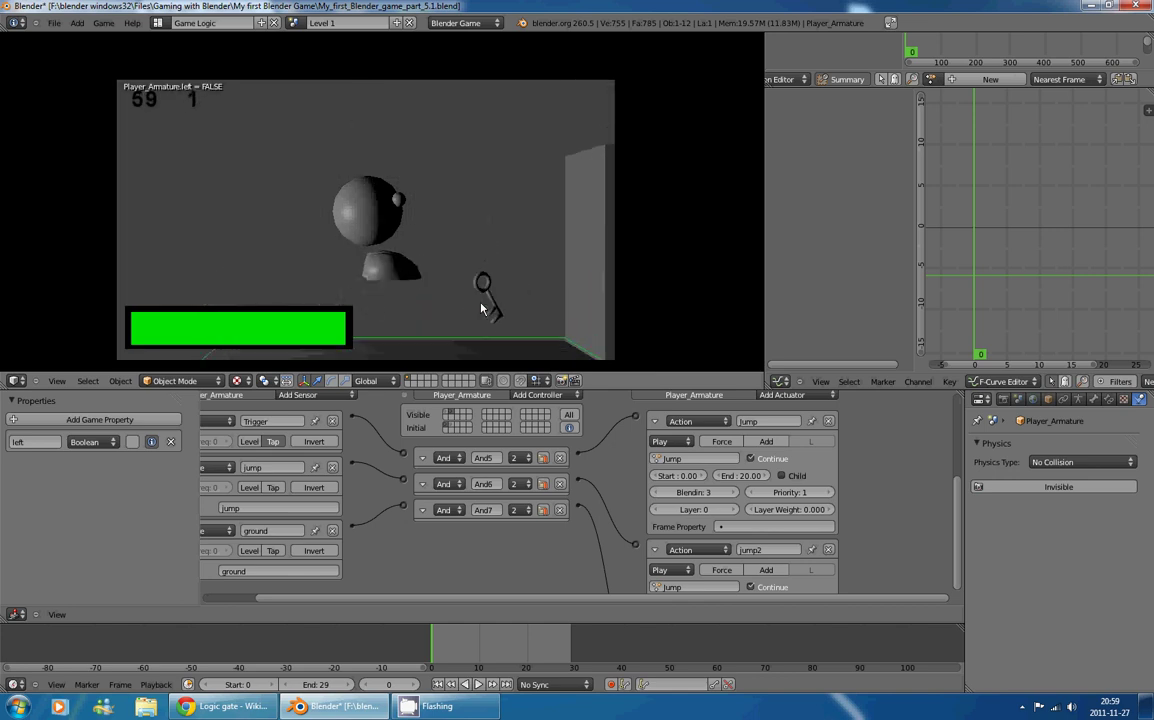
{"action": "key", "text": "space"}
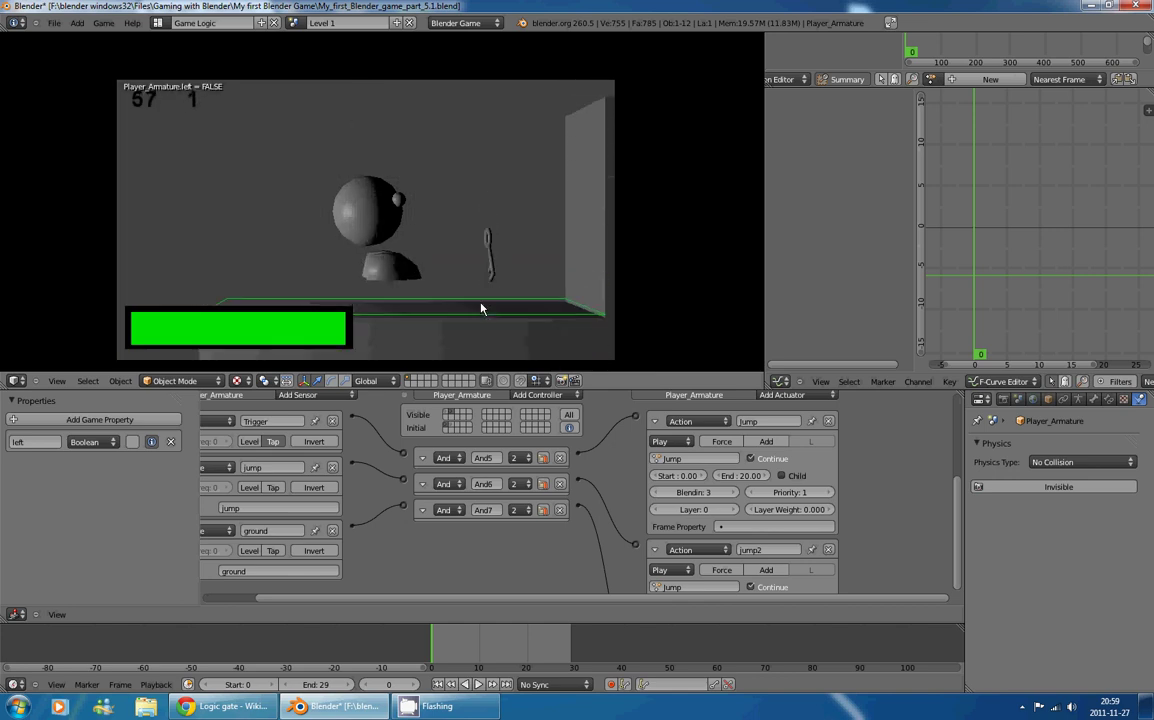
{"action": "key", "text": "Left"}
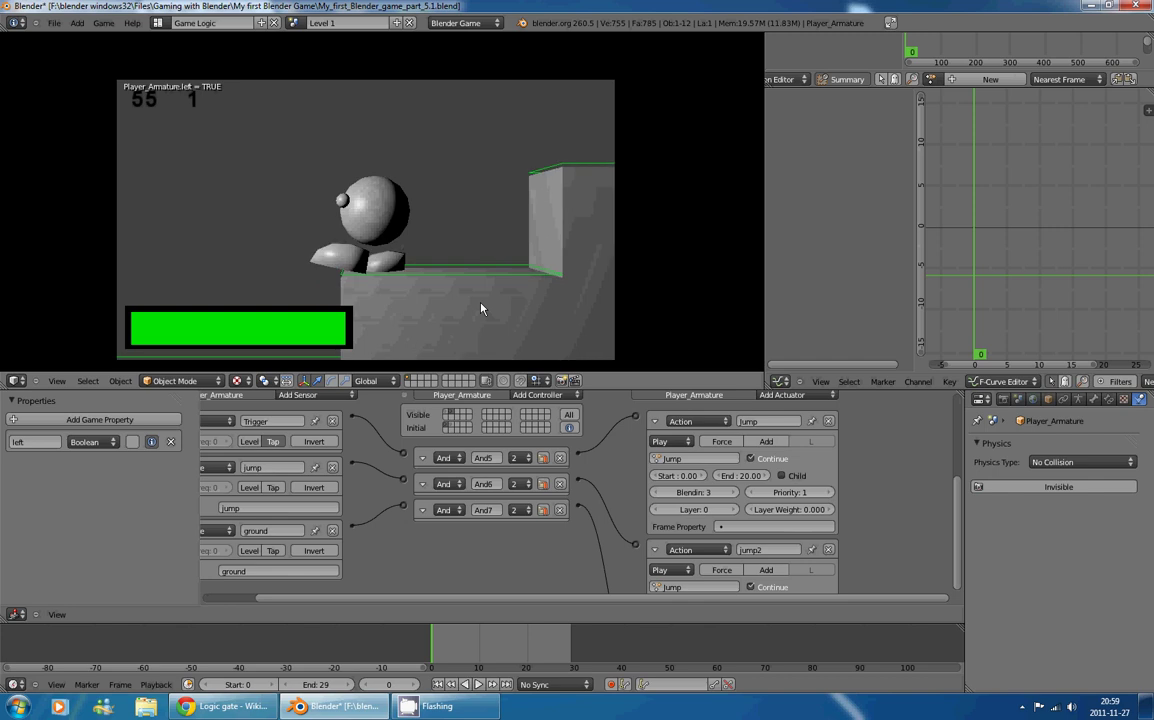
{"action": "key", "text": "Right"}
{"action": "key", "text": "space"}
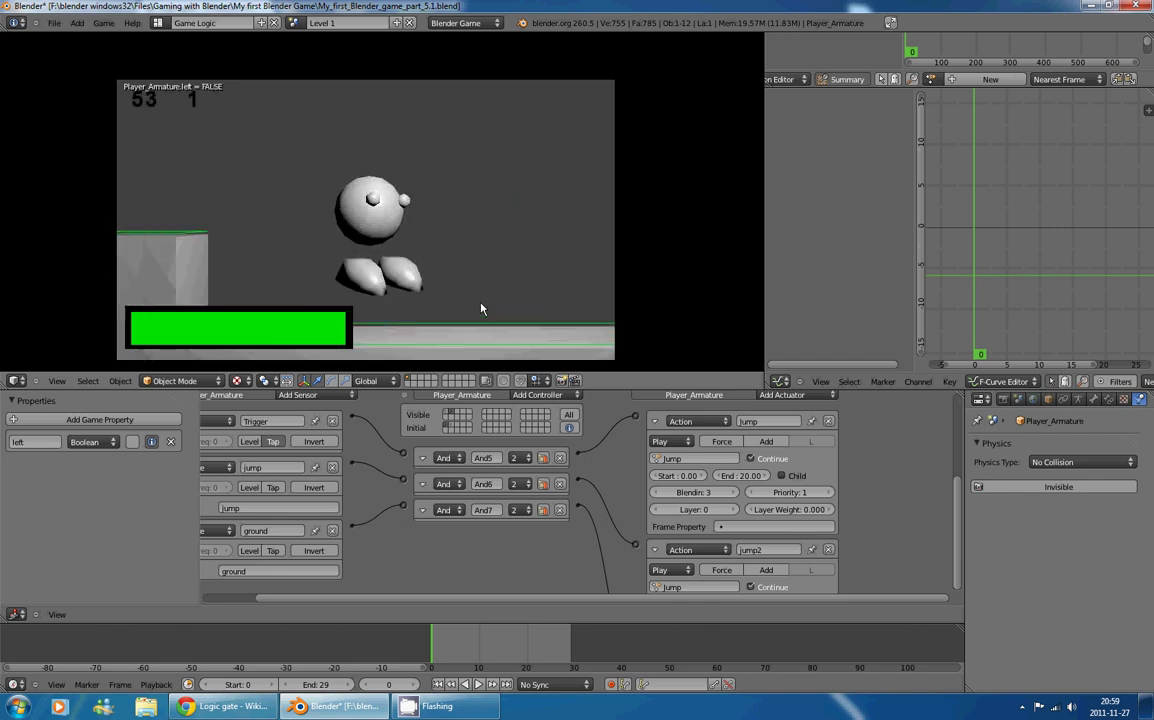
{"action": "key", "text": "Left"}
{"action": "key", "text": "Right"}
{"action": "key", "text": "Left"}
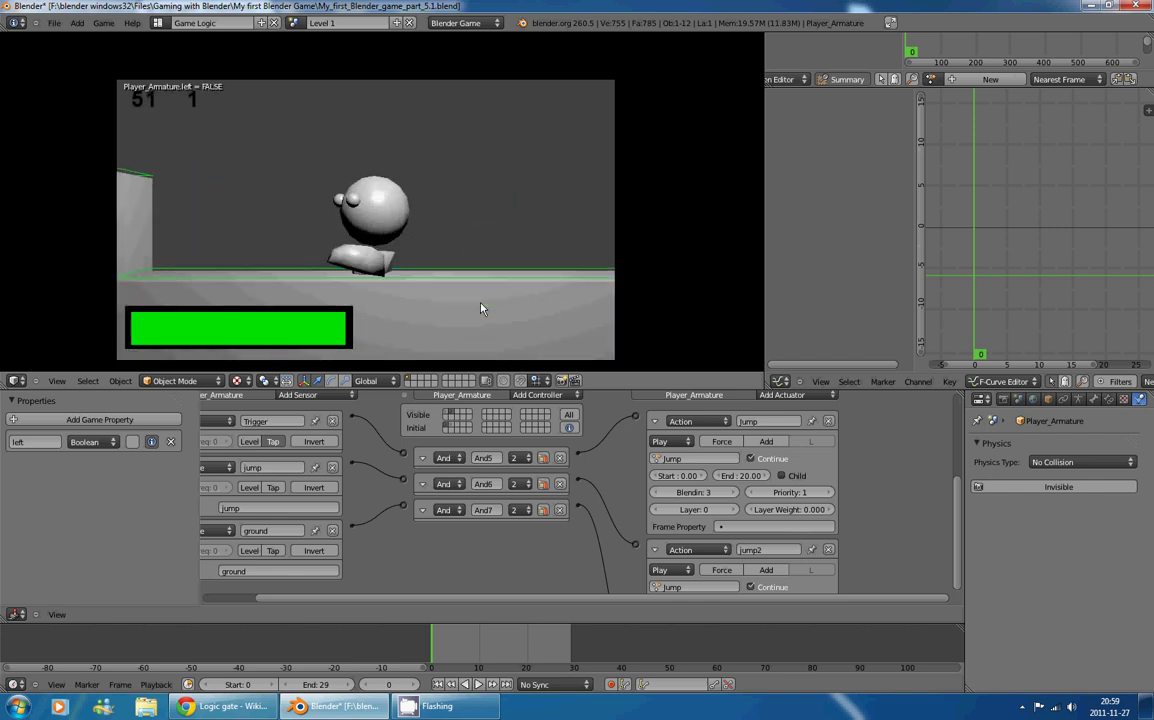
{"action": "key", "text": "Left"}
{"action": "key", "text": "Right"}
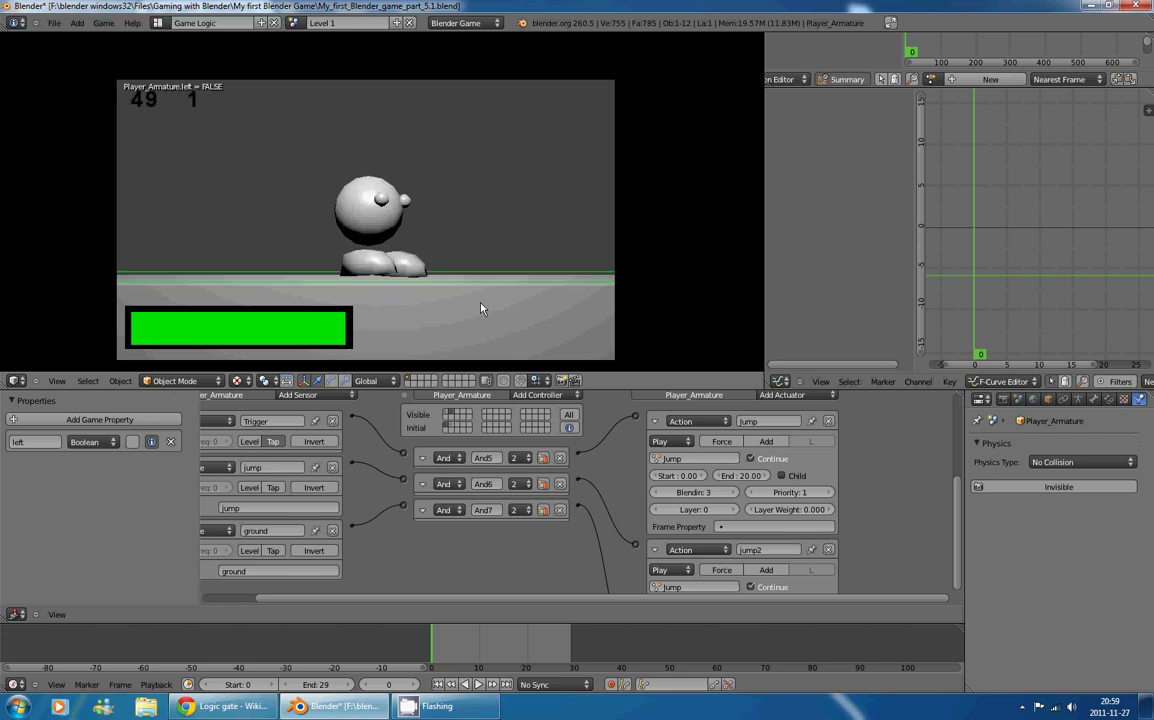
{"action": "key", "text": "Left"}
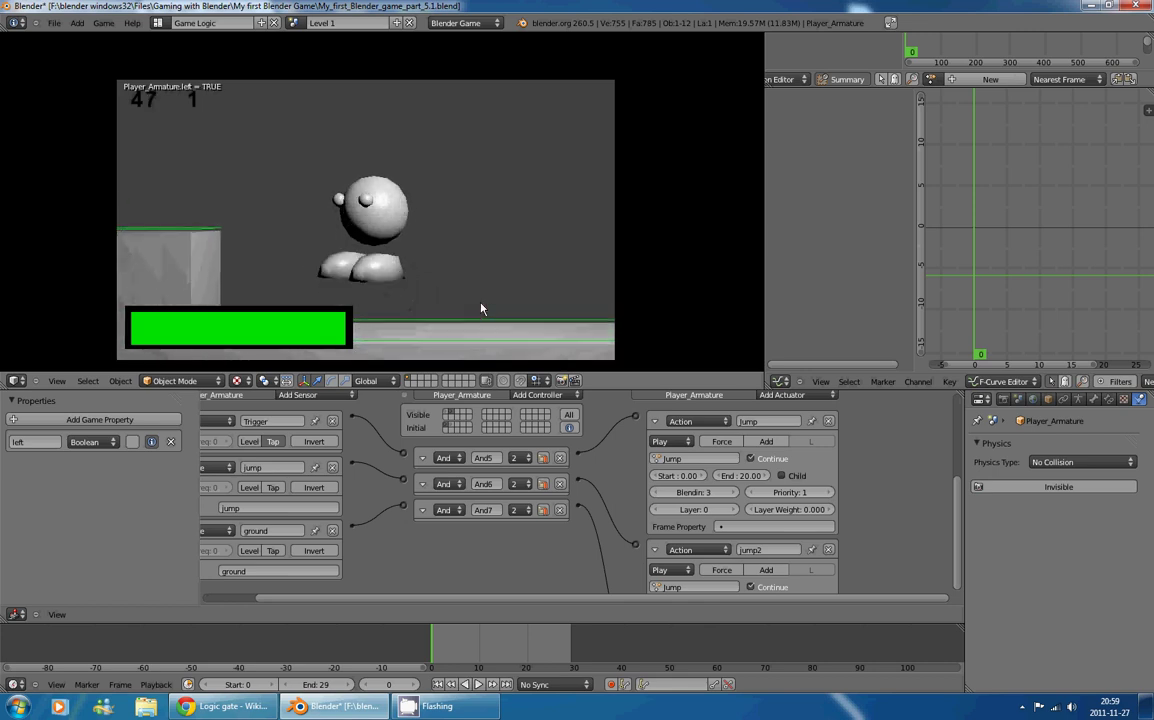
{"action": "key", "text": "Right"}
{"action": "key", "text": "space"}
{"action": "key", "text": "Left"}
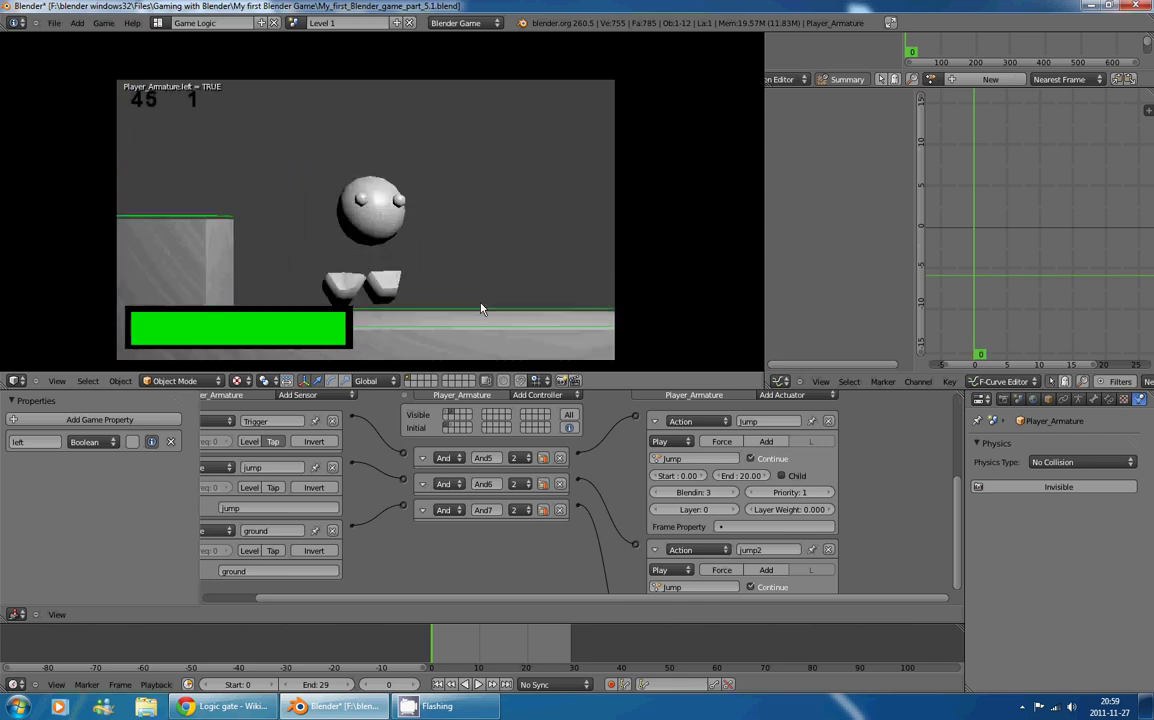
{"action": "key", "text": "Right"}
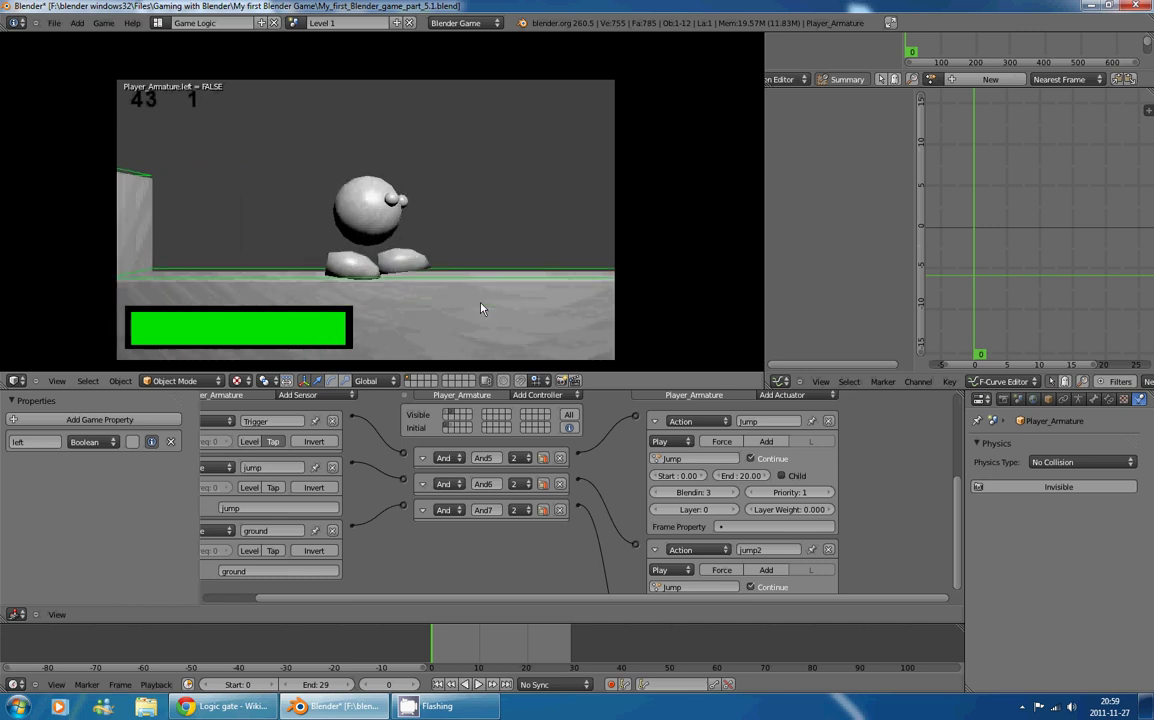
{"action": "key", "text": "Left"}
{"action": "key", "text": "Right"}
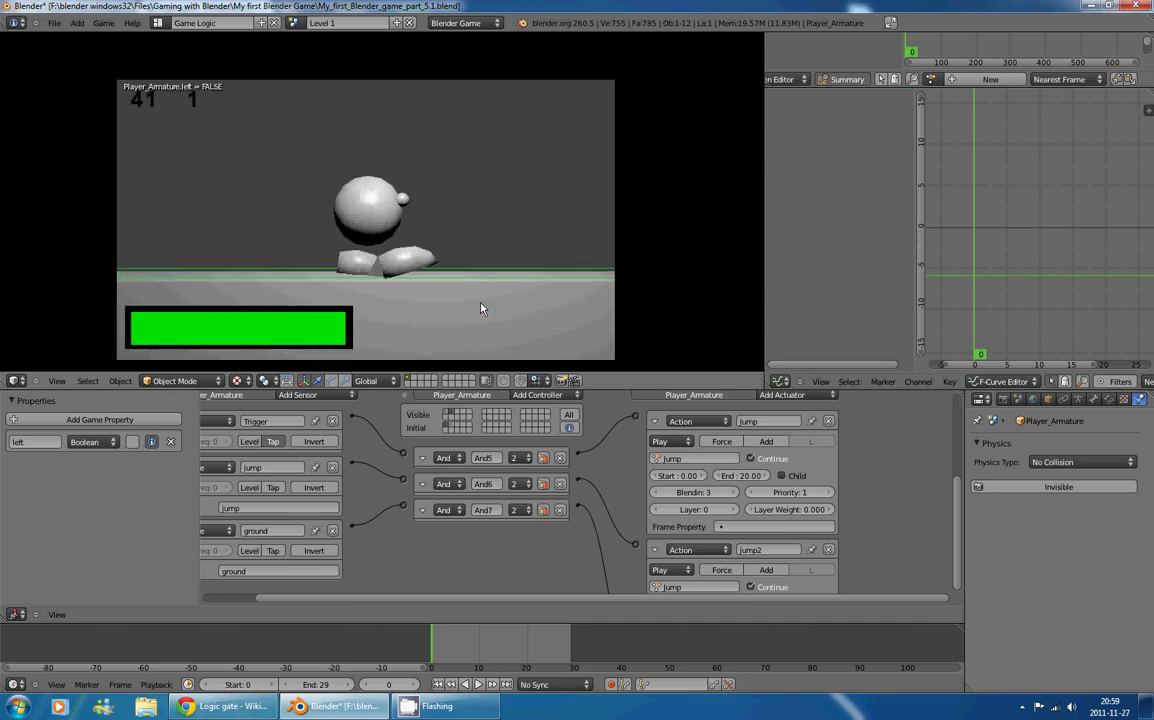
{"action": "key", "text": "Left"}
{"action": "key", "text": "space"}
{"action": "key", "text": "Right"}
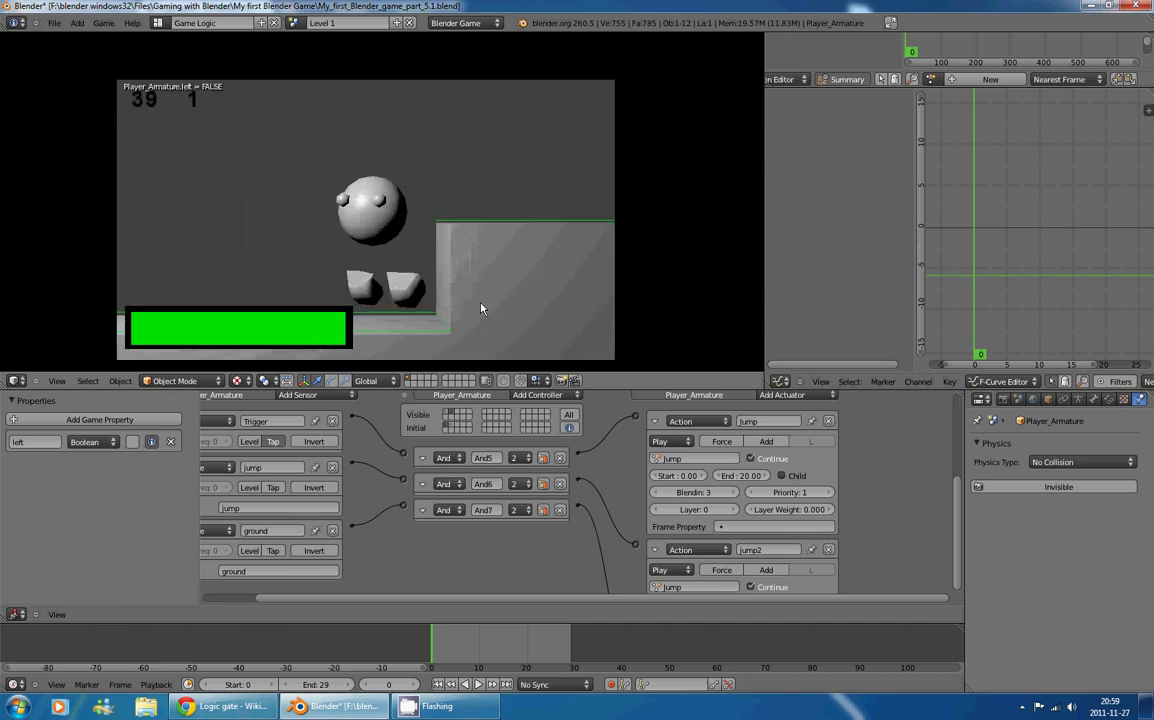
{"action": "key", "text": "Left"}
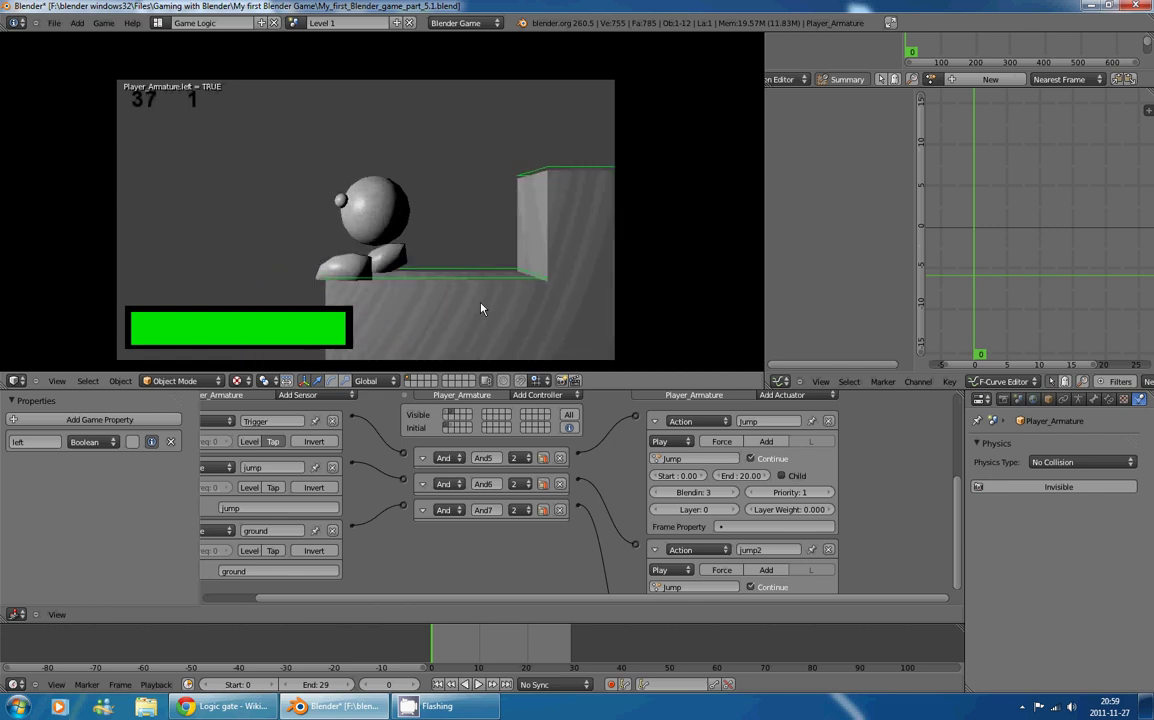
{"action": "key", "text": "Right"}
{"action": "key", "text": "space"}
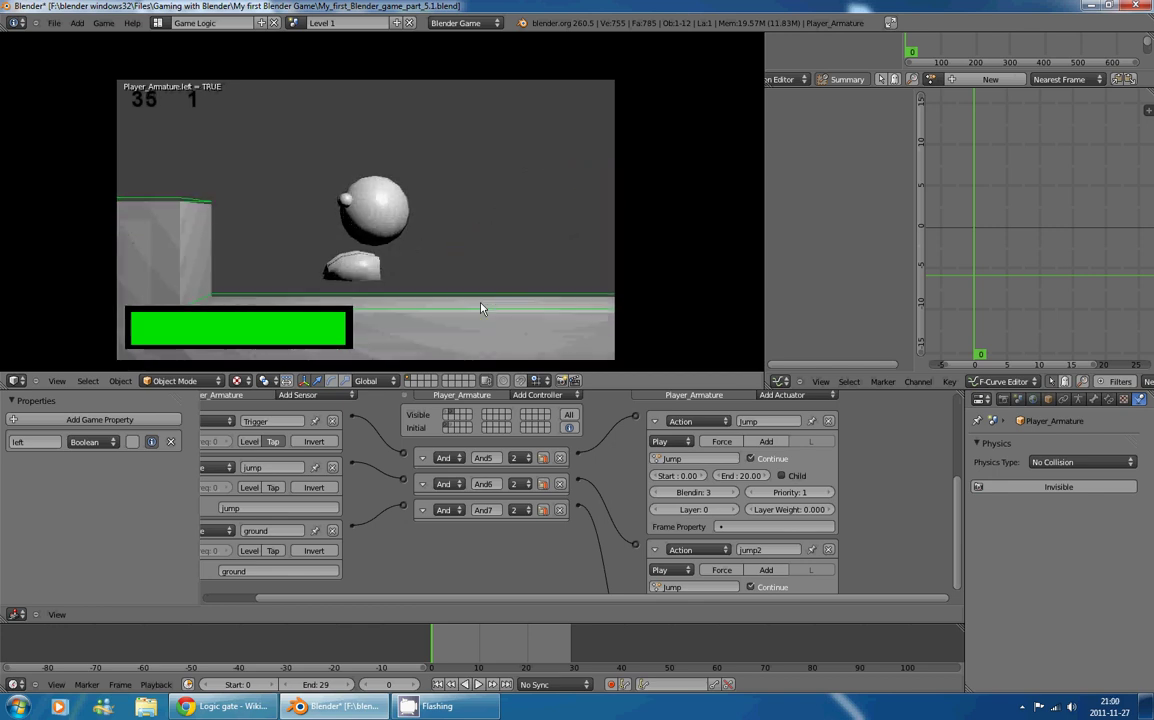
{"action": "key", "text": "Escape"}
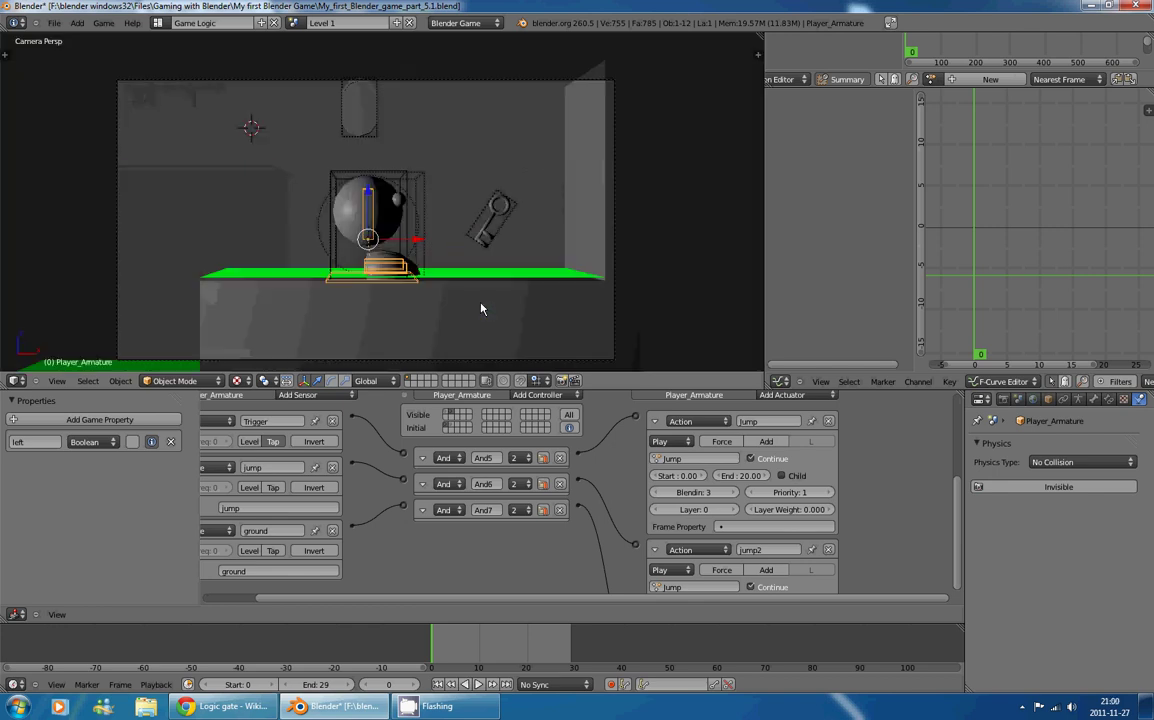
Step: Show Player_Armature's state 1 logic bricks and examine how their controllers link to the sensors and actuators
{"action": "middle_click_drag", "start_coordinate": [574, 543], "coordinate": [583, 570]}
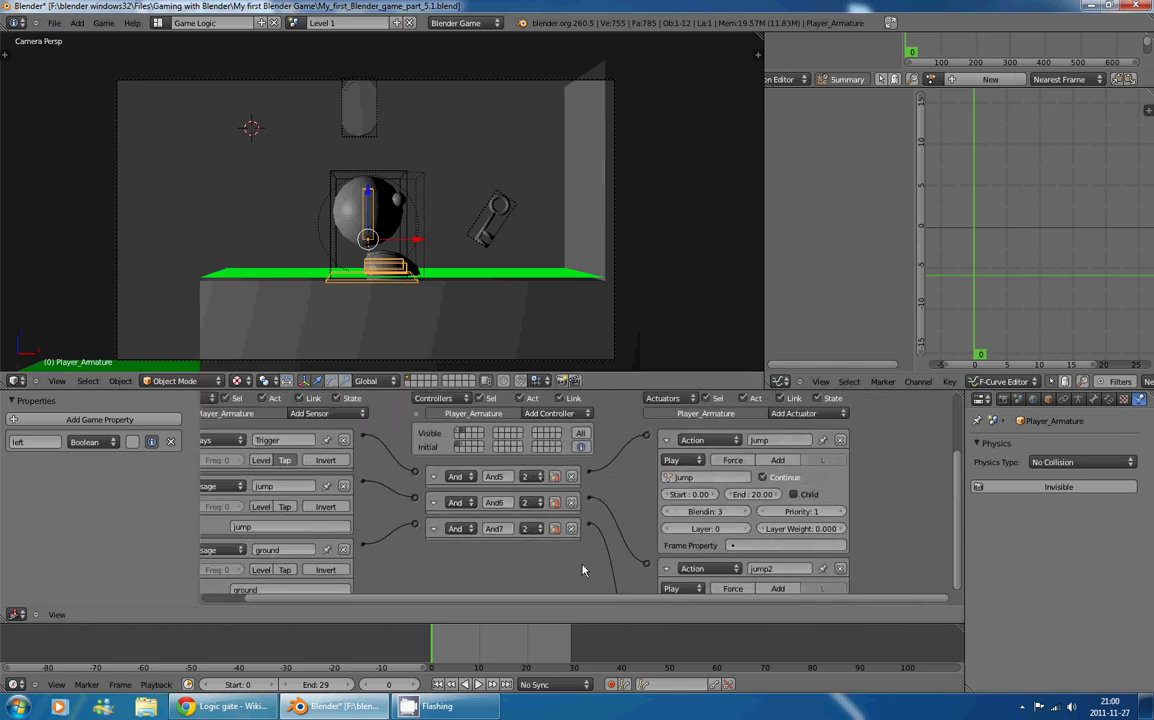
{"action": "left_click", "coordinate": [458, 433]}
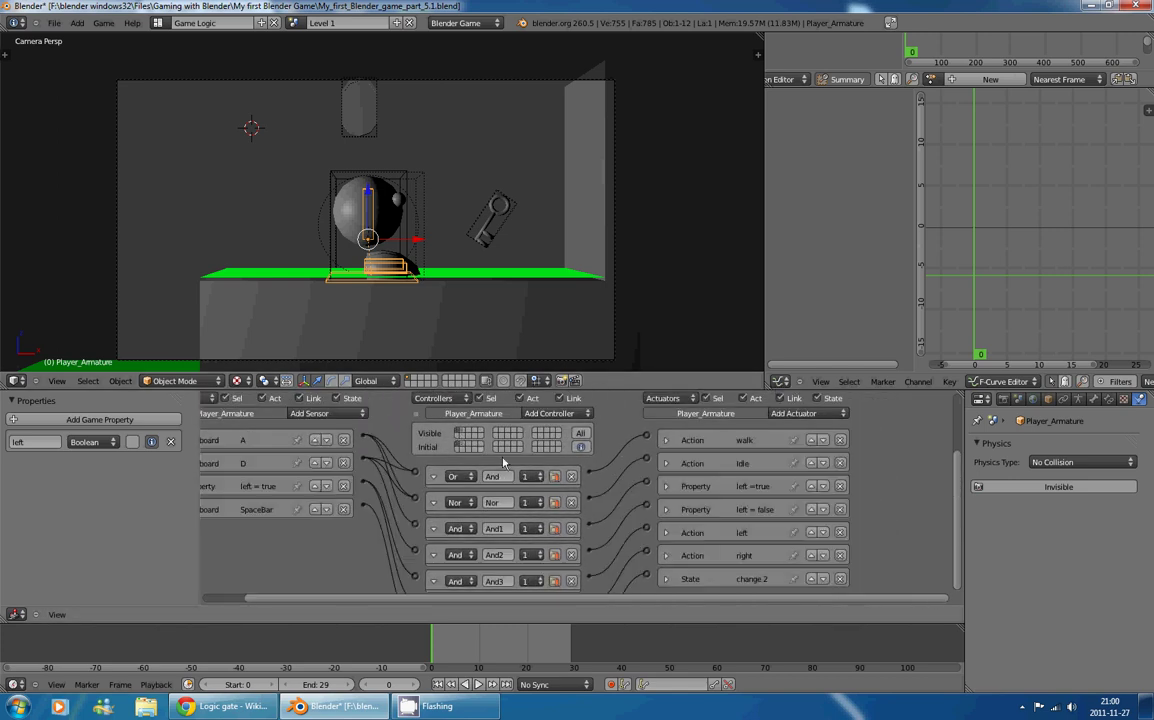
{"action": "middle_click_drag", "start_coordinate": [632, 506], "coordinate": [809, 499]}
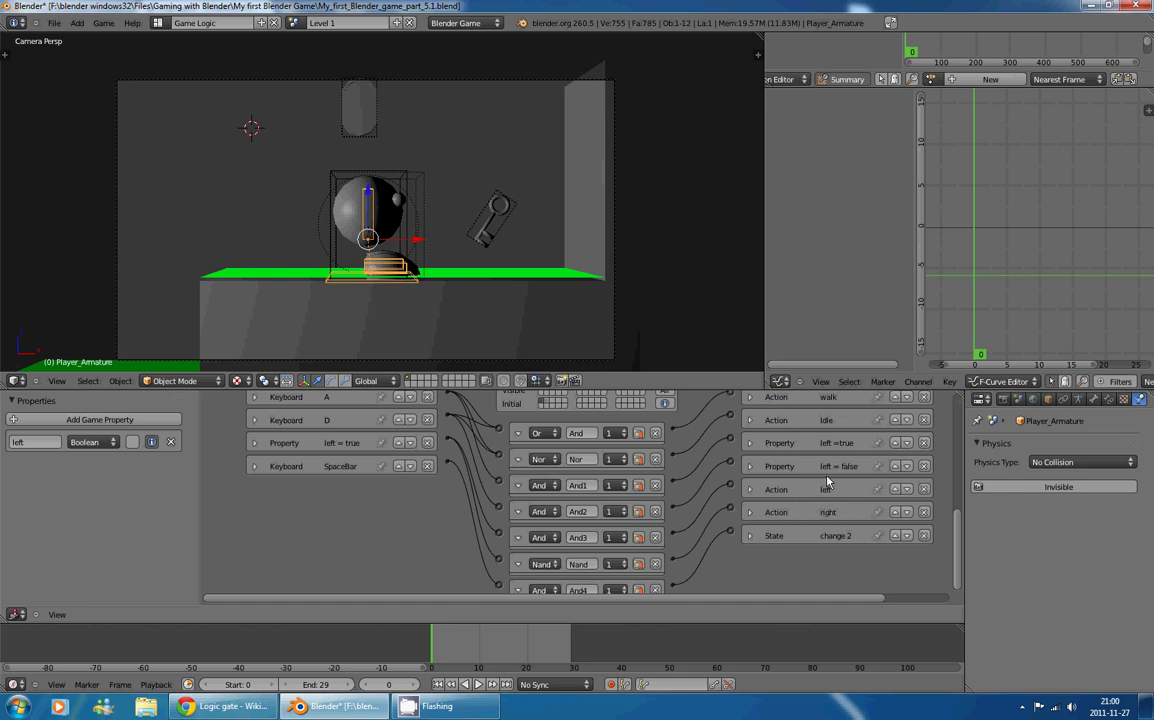
{"action": "scroll", "coordinate": [808, 509], "scroll_direction": "up", "scroll_amount": 2}
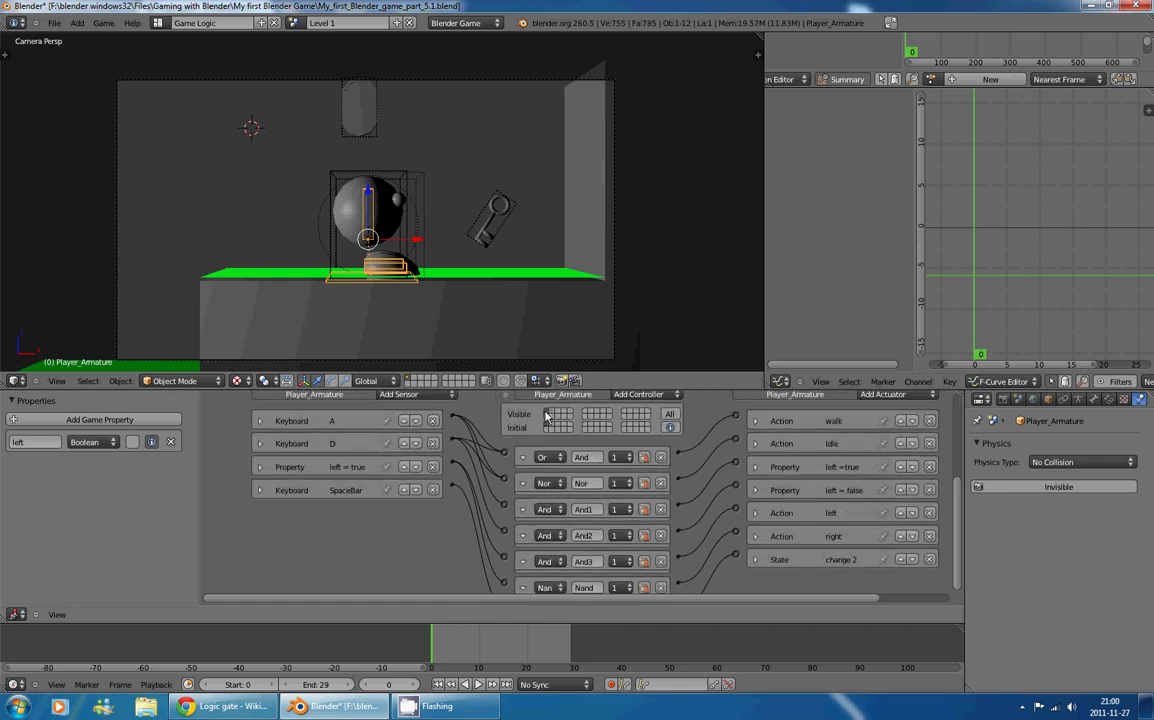
{"action": "middle_click_drag", "start_coordinate": [546, 416], "coordinate": [549, 426]}
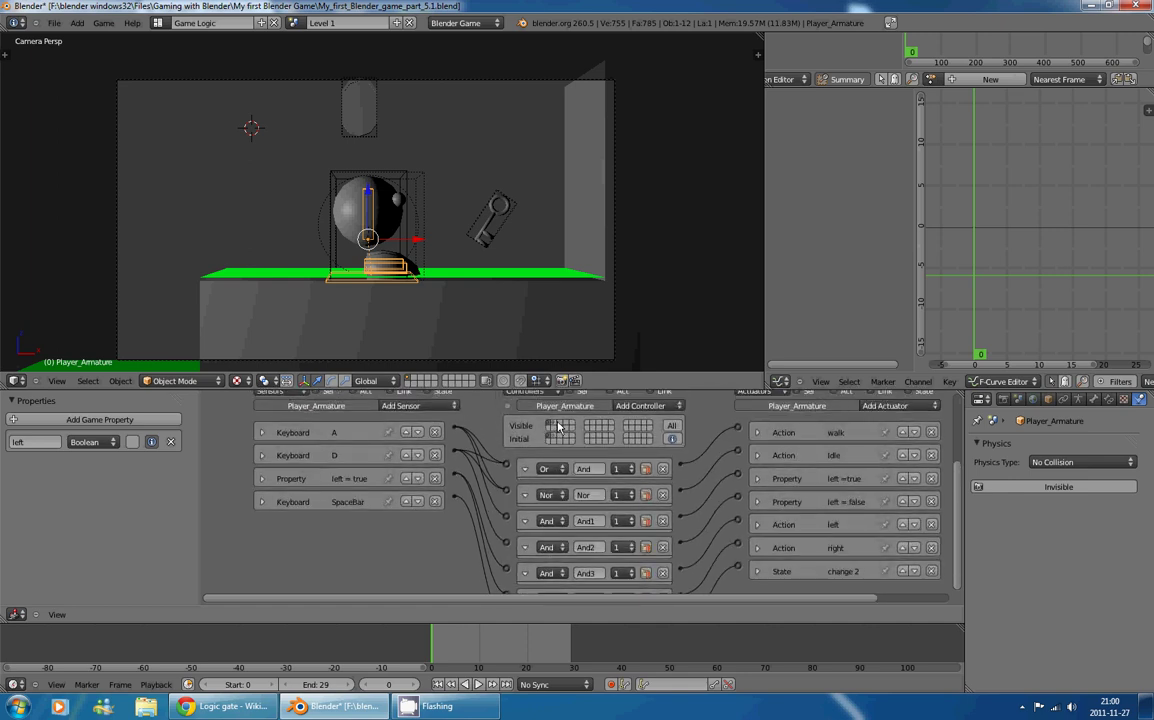
{"action": "left_click", "coordinate": [552, 426]}
{"action": "left_click", "coordinate": [549, 426]}
{"action": "scroll", "coordinate": [745, 502], "scroll_direction": "down", "scroll_amount": 3}
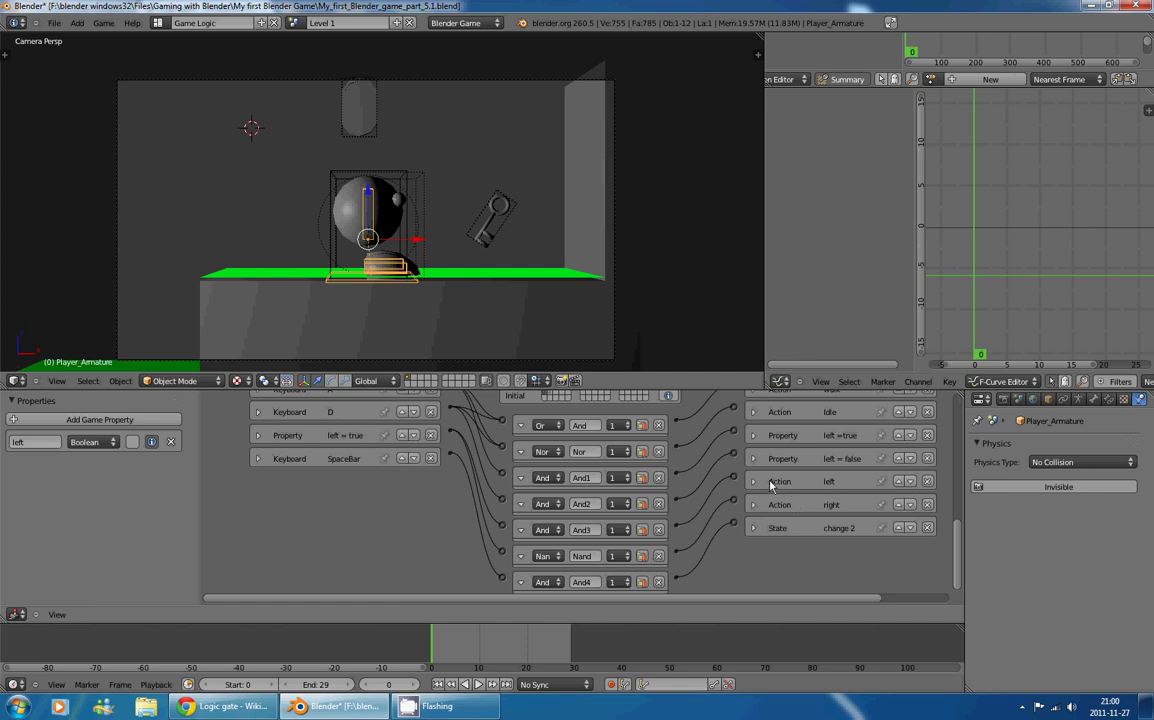
{"action": "middle_click_drag", "start_coordinate": [770, 482], "coordinate": [788, 501]}
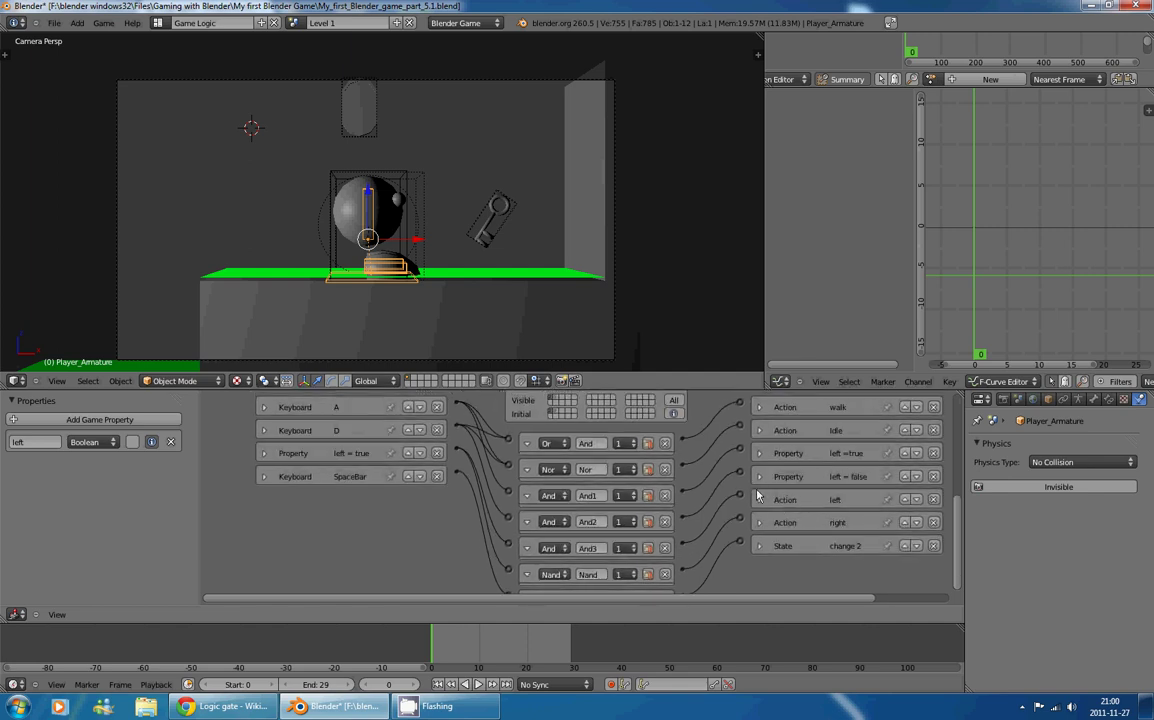
Step: Move the And2, And3 and And1 controllers to state 16 and show that state's logic bricks
{"action": "middle_click_drag", "start_coordinate": [744, 513], "coordinate": [776, 476]}
{"action": "scroll", "coordinate": [806, 468], "scroll_direction": "up", "scroll_amount": 4}
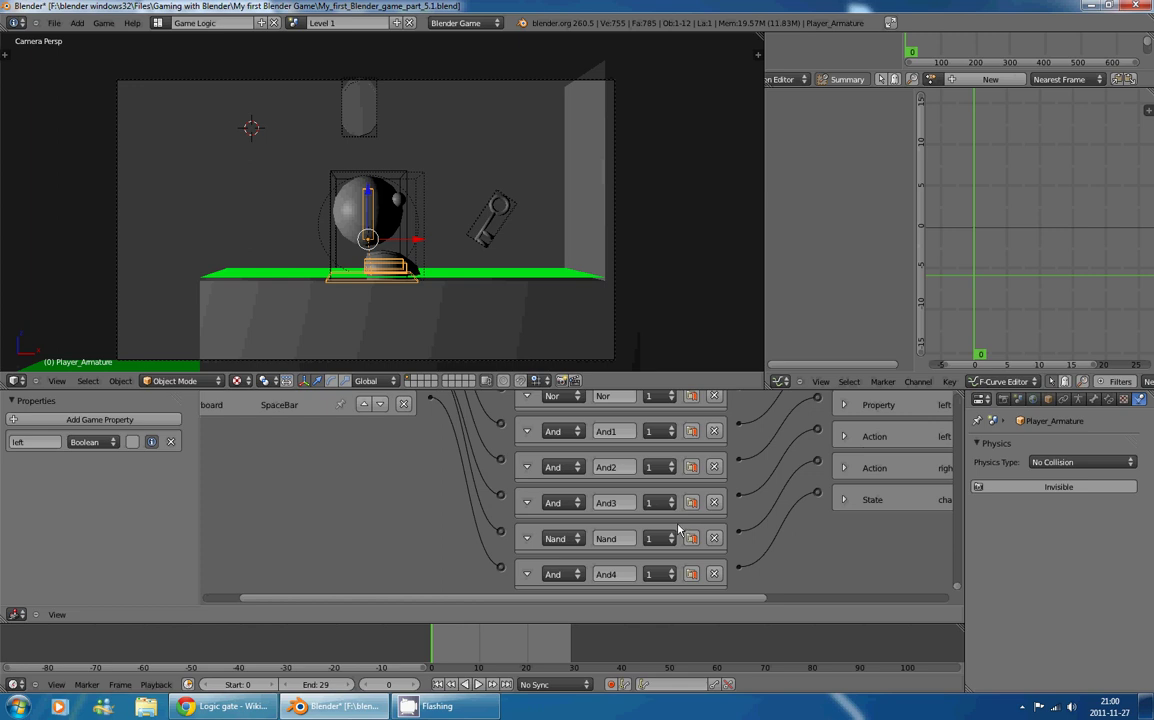
{"action": "middle_click_drag", "start_coordinate": [895, 436], "coordinate": [866, 457]}
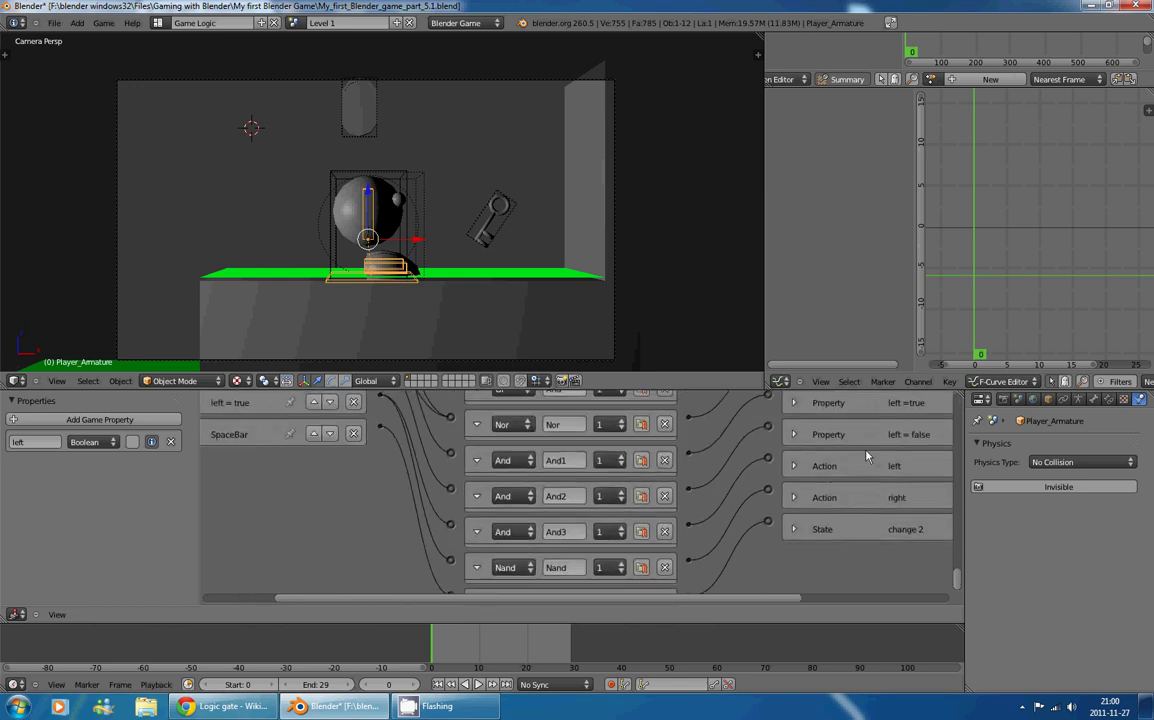
{"action": "middle_click_drag", "start_coordinate": [802, 488], "coordinate": [819, 472]}
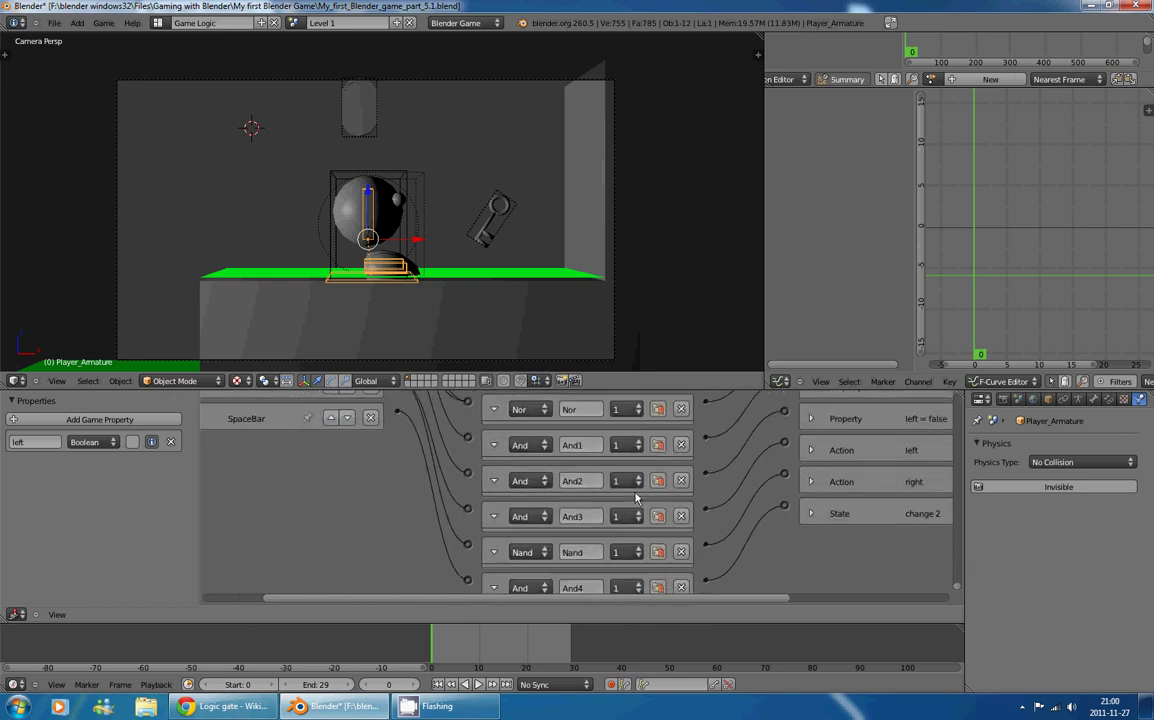
{"action": "left_click", "coordinate": [630, 487]}
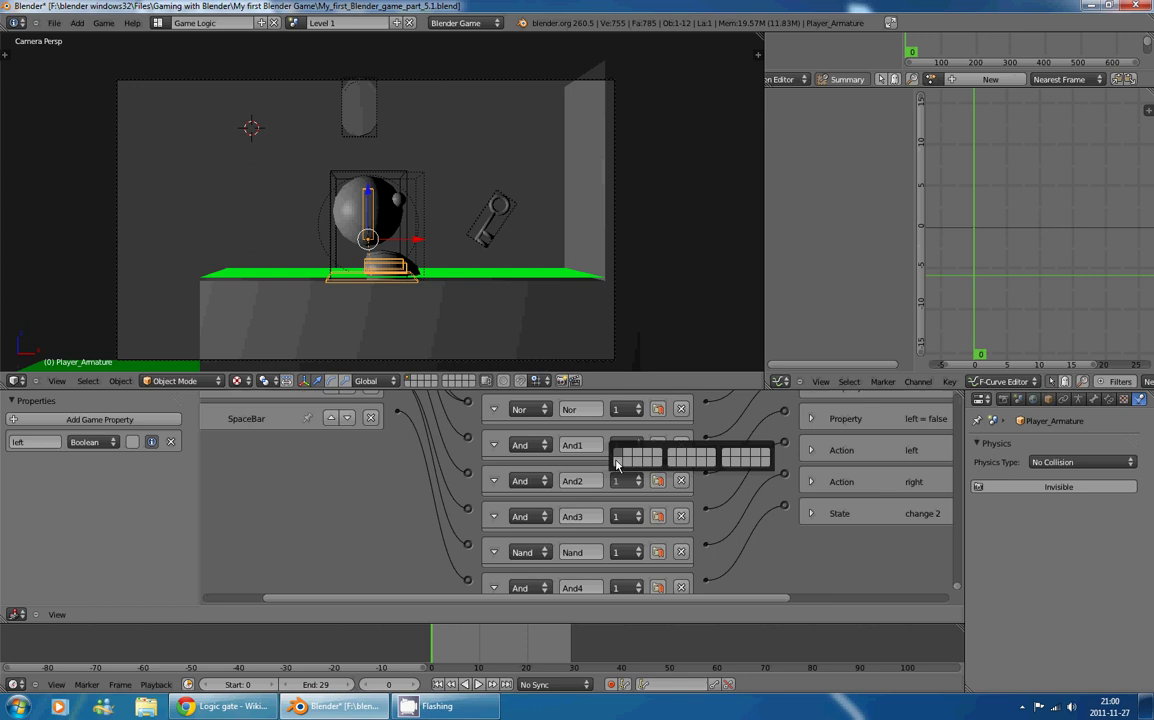
{"action": "left_click", "coordinate": [616, 464]}
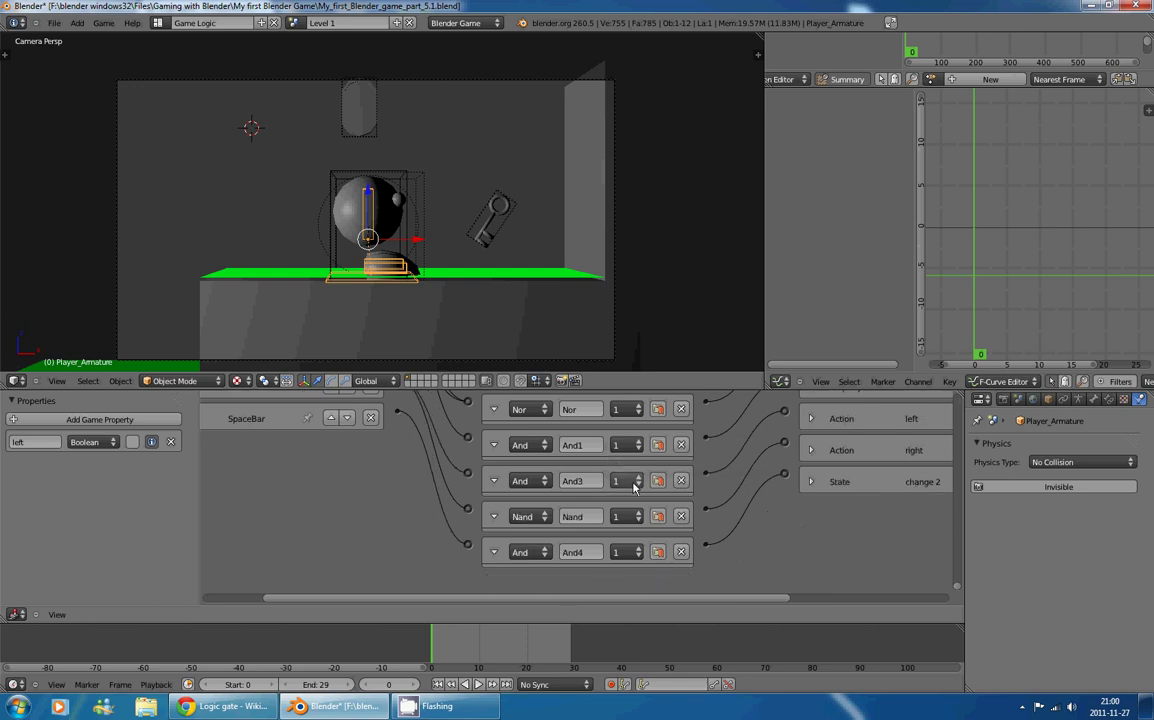
{"action": "left_click", "coordinate": [633, 487]}
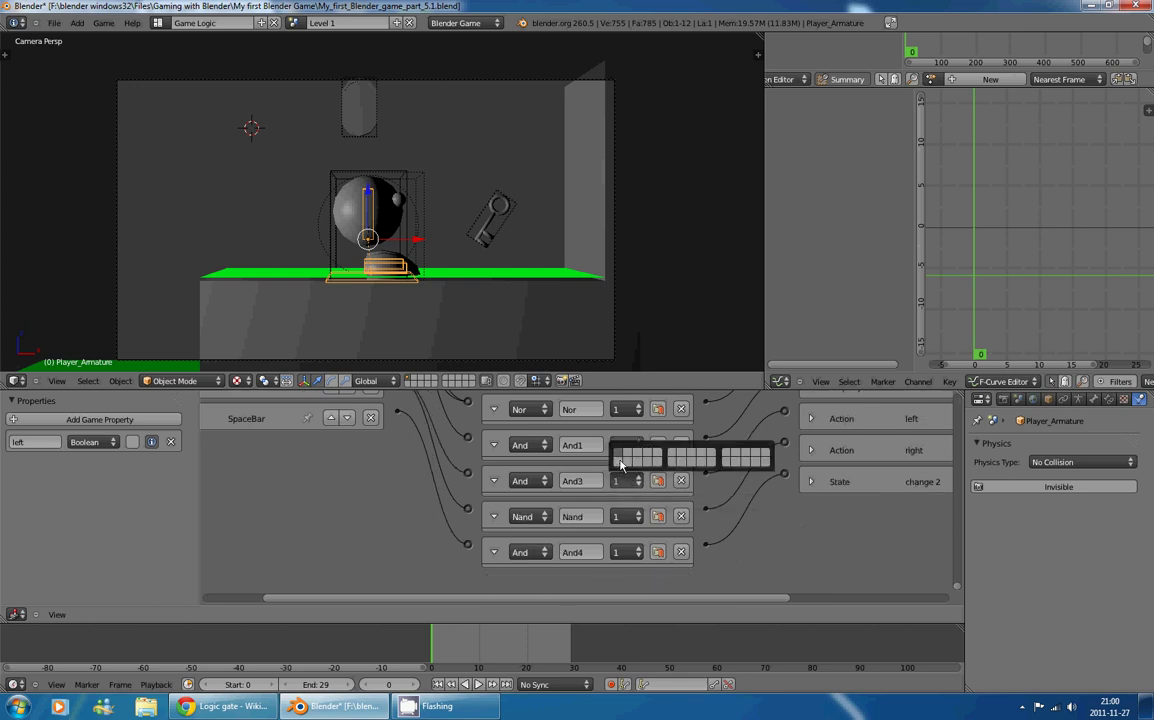
{"action": "key", "text": "ctrl+z"}
{"action": "left_click", "coordinate": [627, 444]}
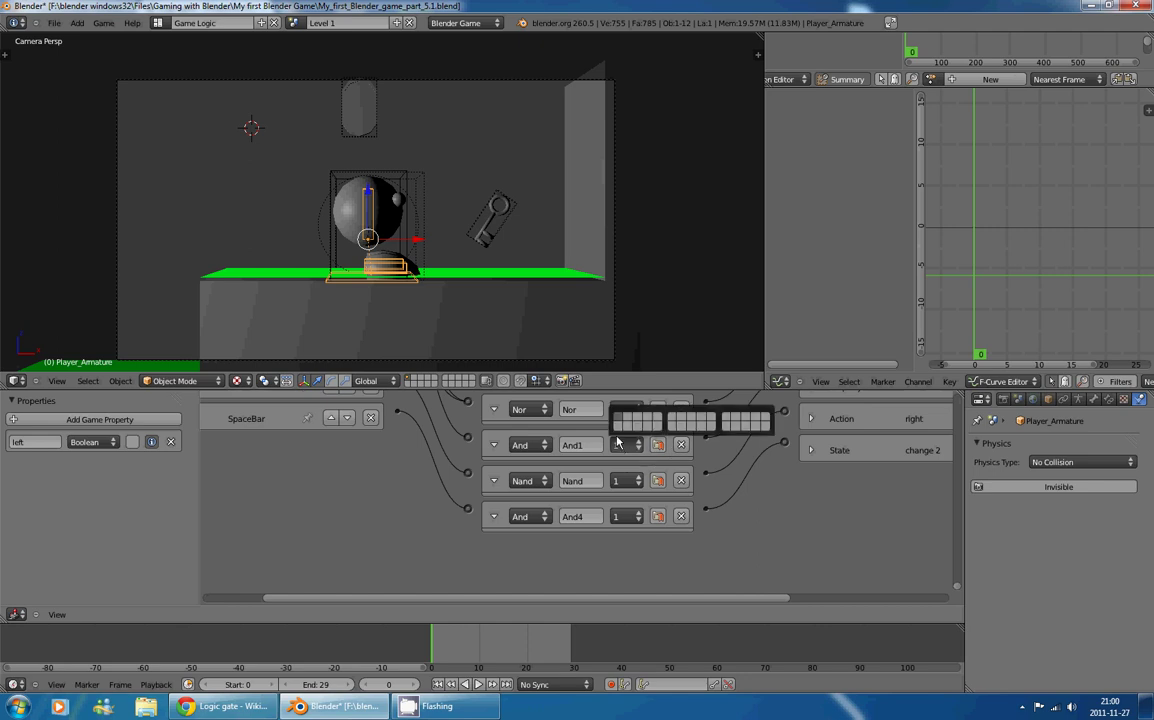
{"action": "key", "text": "ctrl+z"}
{"action": "middle_click_drag", "start_coordinate": [522, 547], "coordinate": [553, 571]}
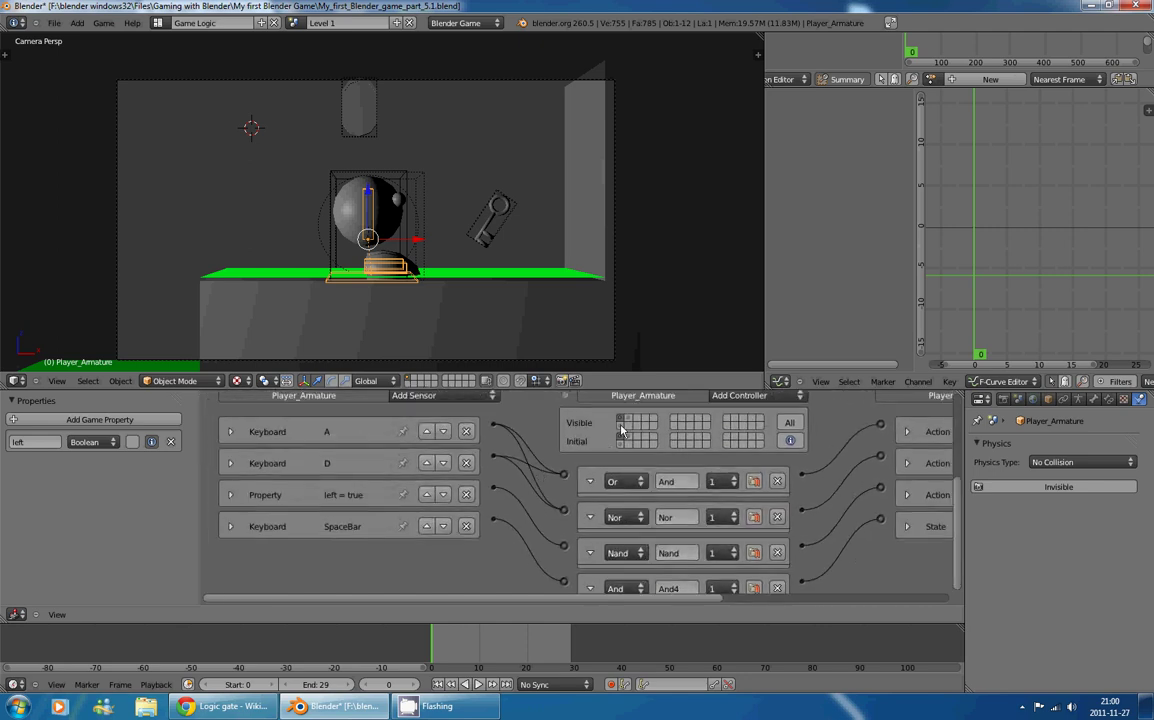
{"action": "key", "text": "ctrl+z"}
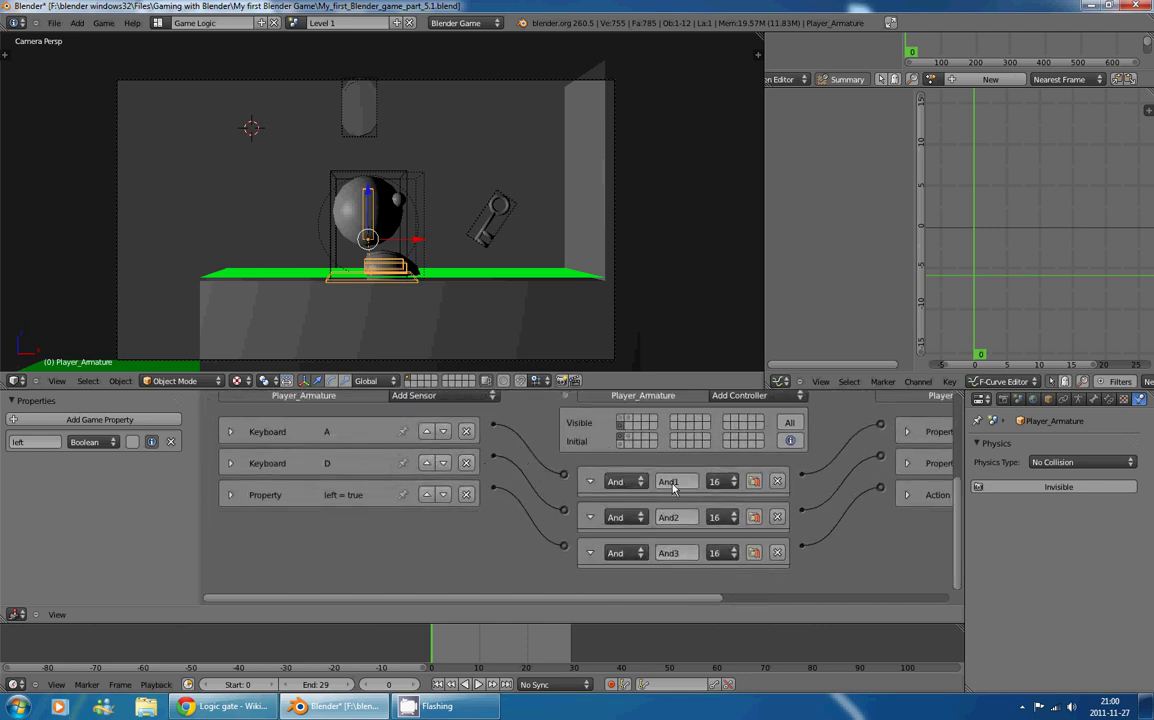
Step: Move the And1 and And2 controllers back to state 1 and show the state 1 logic bricks
{"action": "left_click", "coordinate": [620, 481]}
{"action": "left_click", "coordinate": [727, 483]}
{"action": "left_click", "coordinate": [714, 457]}
{"action": "middle_click_drag", "start_coordinate": [839, 511], "coordinate": [736, 518]}
{"action": "left_click", "coordinate": [619, 498]}
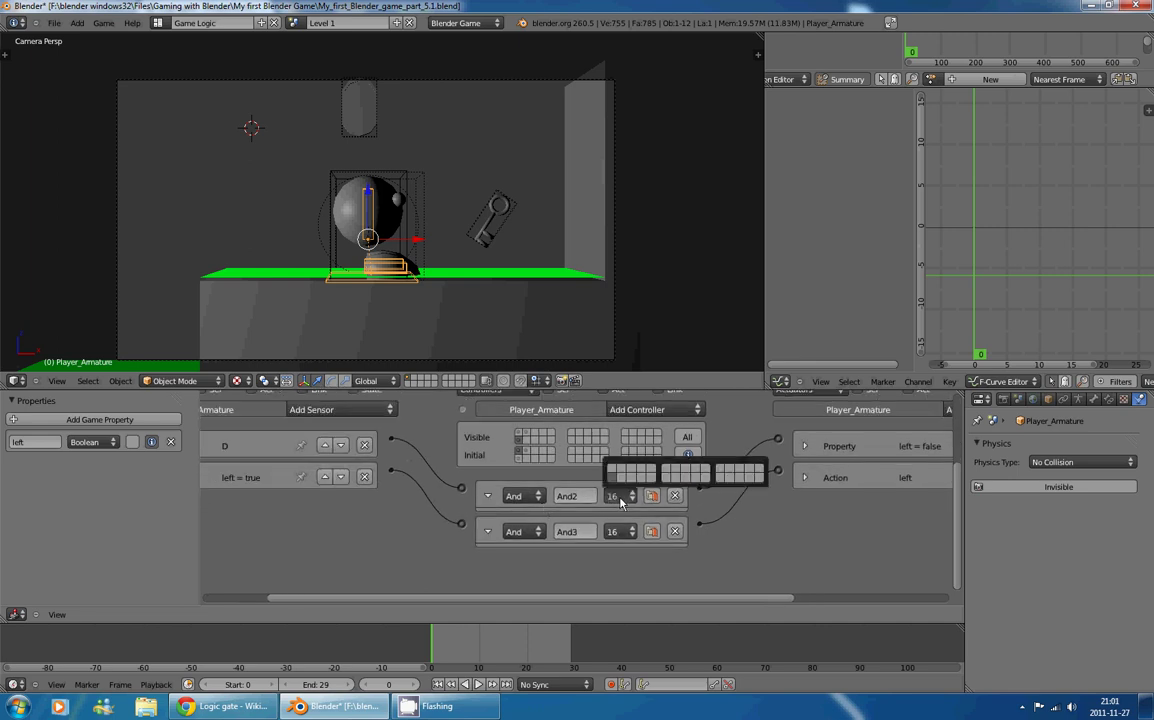
{"action": "left_click", "coordinate": [615, 474]}
{"action": "left_click", "coordinate": [520, 432]}
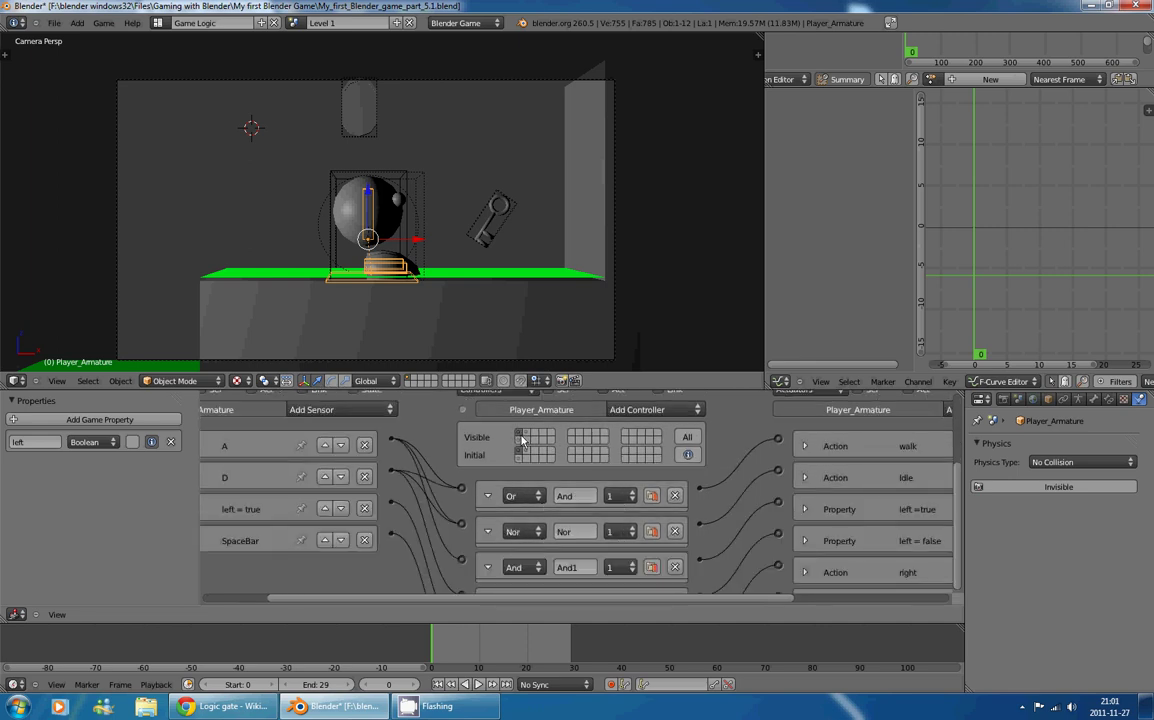
Step: Move the Nand controller to state 16 and show the state 16 logic bricks
{"action": "middle_click_drag", "start_coordinate": [703, 513], "coordinate": [631, 416]}
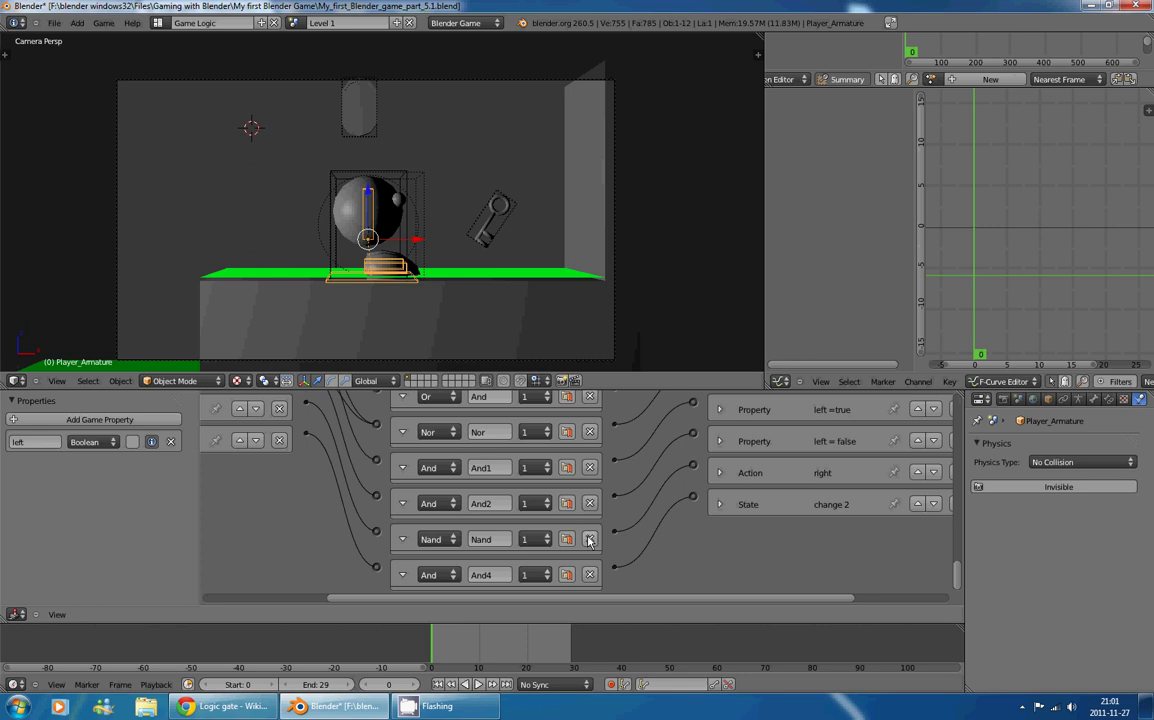
{"action": "left_click", "coordinate": [530, 539]}
{"action": "left_click", "coordinate": [527, 527]}
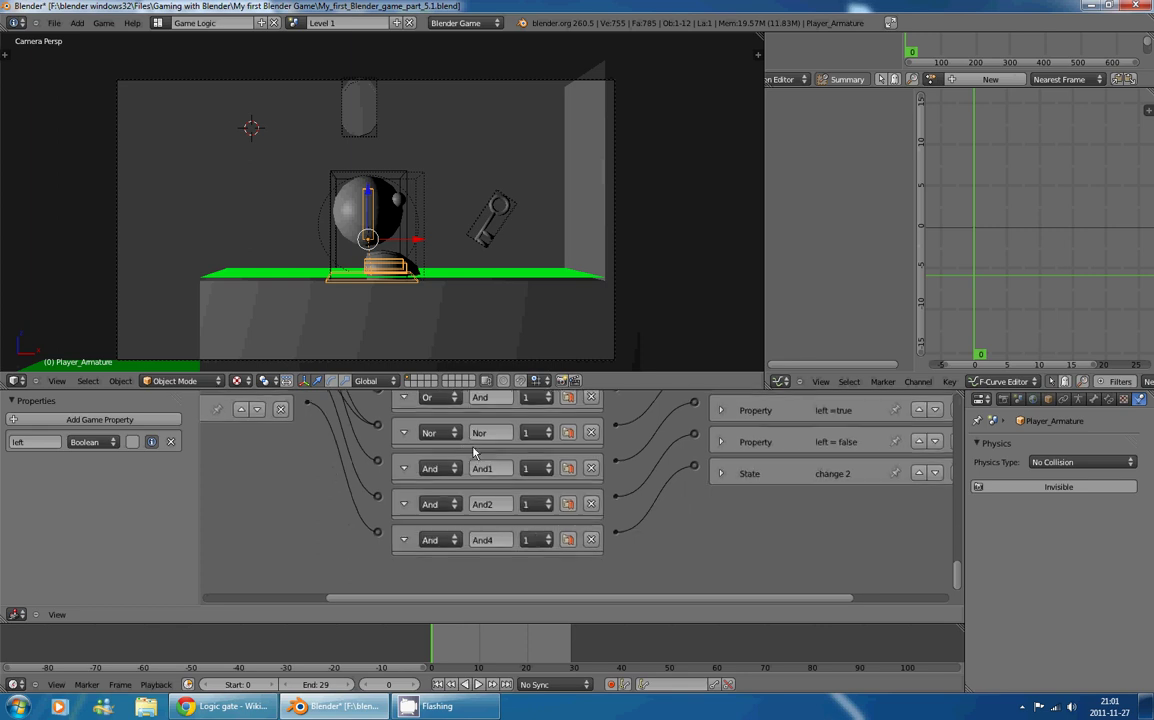
{"action": "key", "text": "Home"}
{"action": "left_click", "coordinate": [612, 447]}
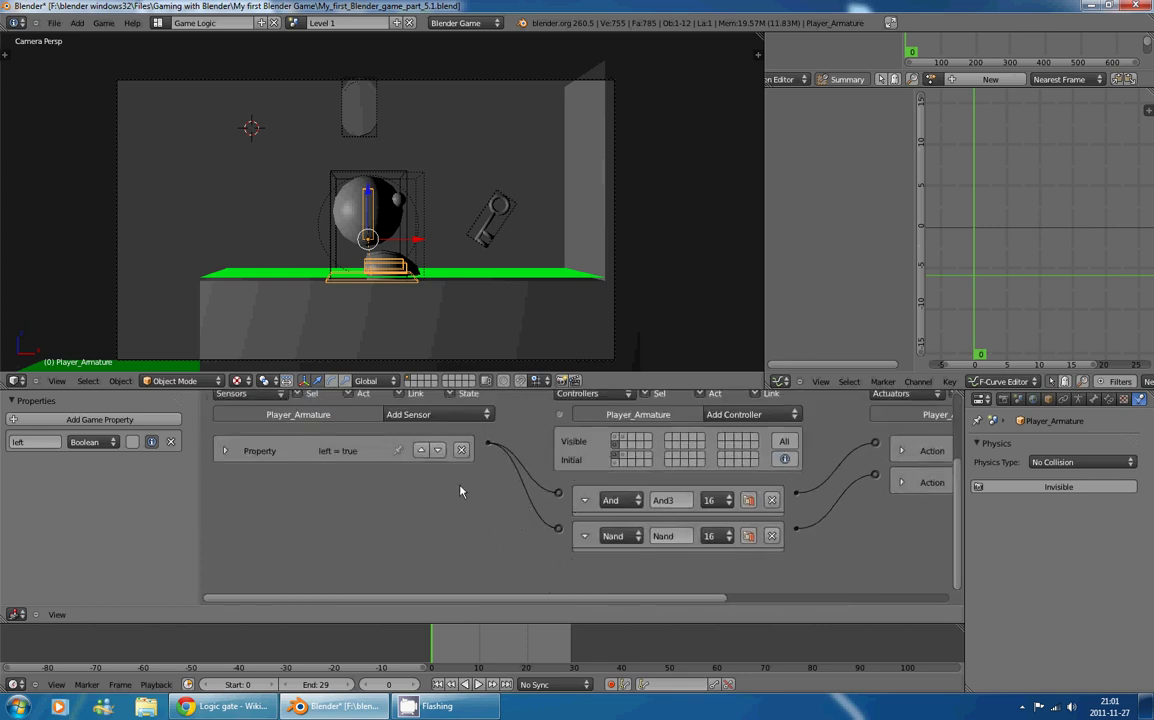
Step: Examine state 16's sensor, controller and actuator links and the settings of its left action actuator, then collapse that actuator
{"action": "middle_click_drag", "start_coordinate": [762, 519], "coordinate": [701, 499]}
{"action": "scroll", "coordinate": [701, 499], "scroll_direction": "down", "scroll_amount": 5}
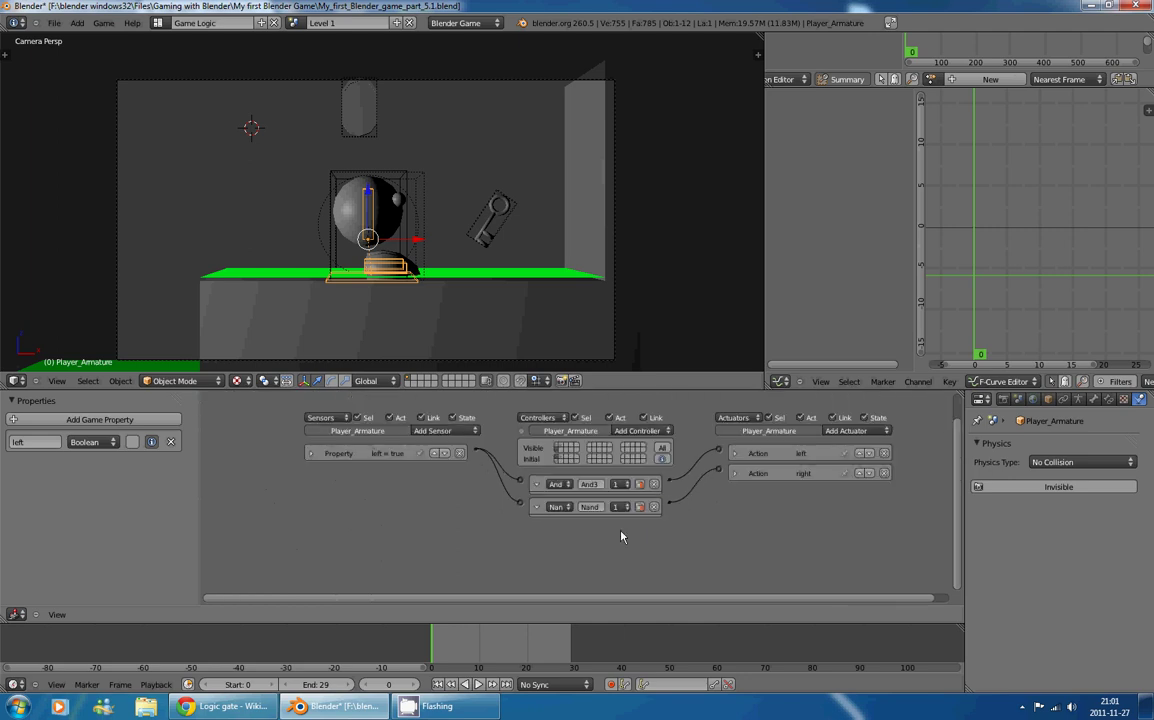
{"action": "scroll", "coordinate": [620, 537], "scroll_direction": "up", "scroll_amount": 3}
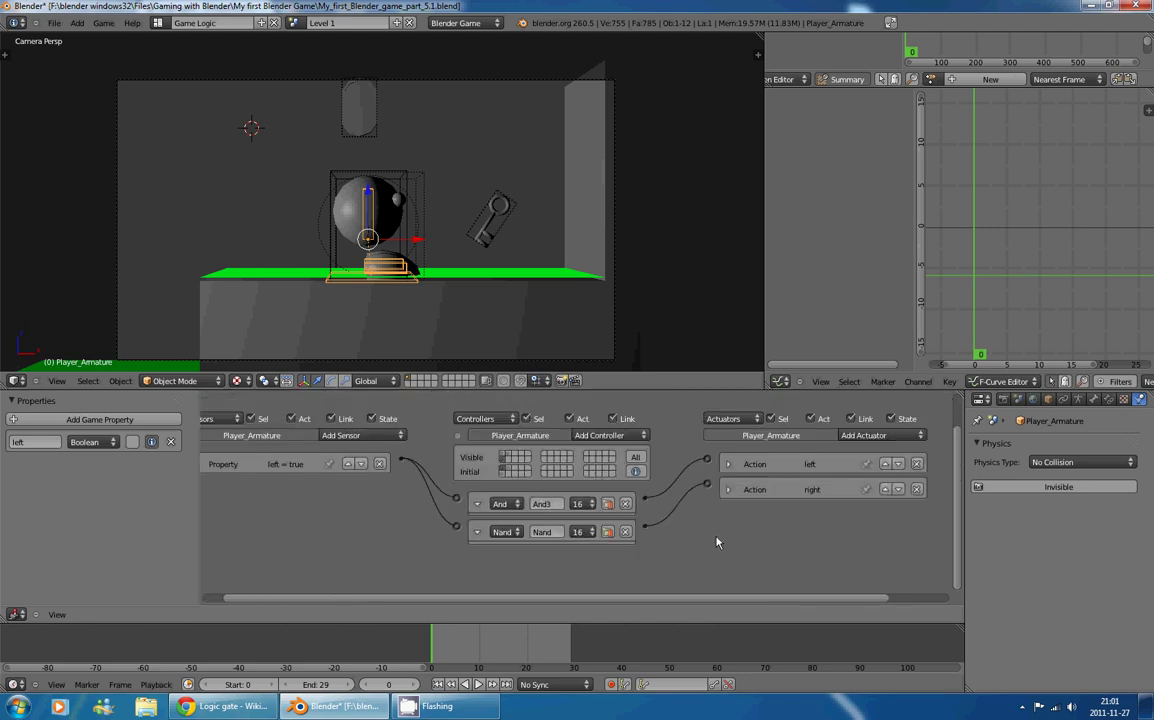
{"action": "scroll", "coordinate": [600, 500], "scroll_direction": "up", "scroll_amount": 1}
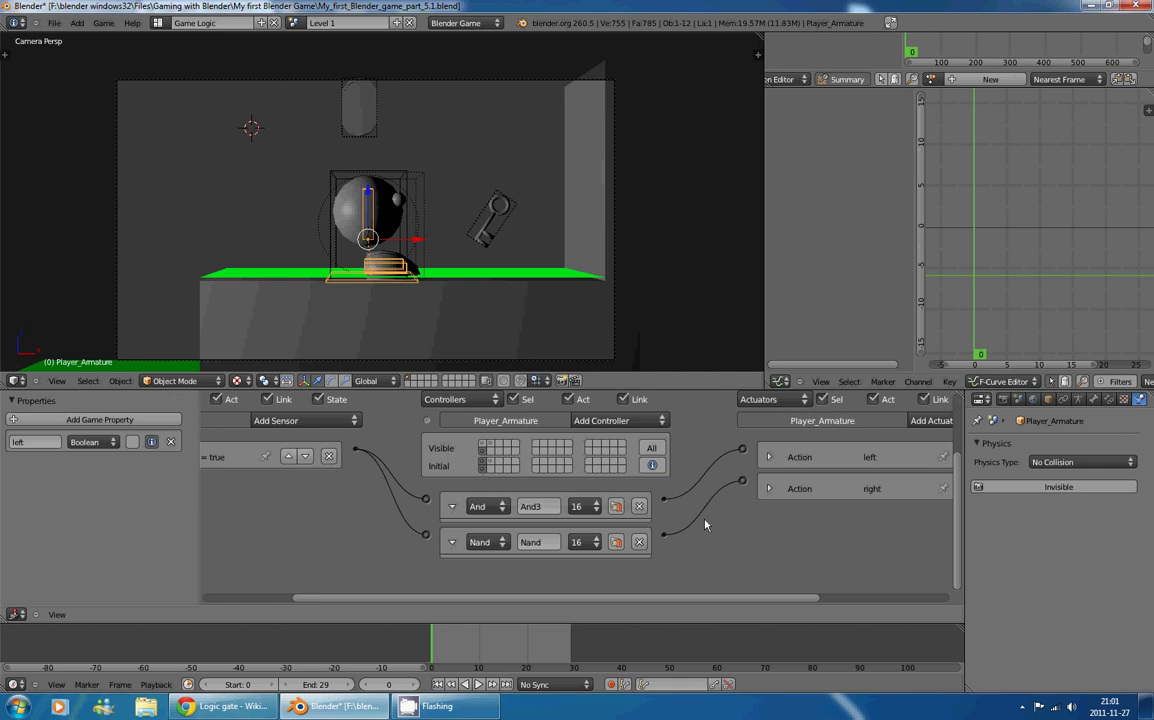
{"action": "mouse_move", "coordinate": [769, 527]}
{"action": "middle_mouse_down"}
{"action": "mouse_move", "coordinate": [788, 520]}
{"action": "mouse_move", "coordinate": [756, 528]}
{"action": "middle_mouse_up"}
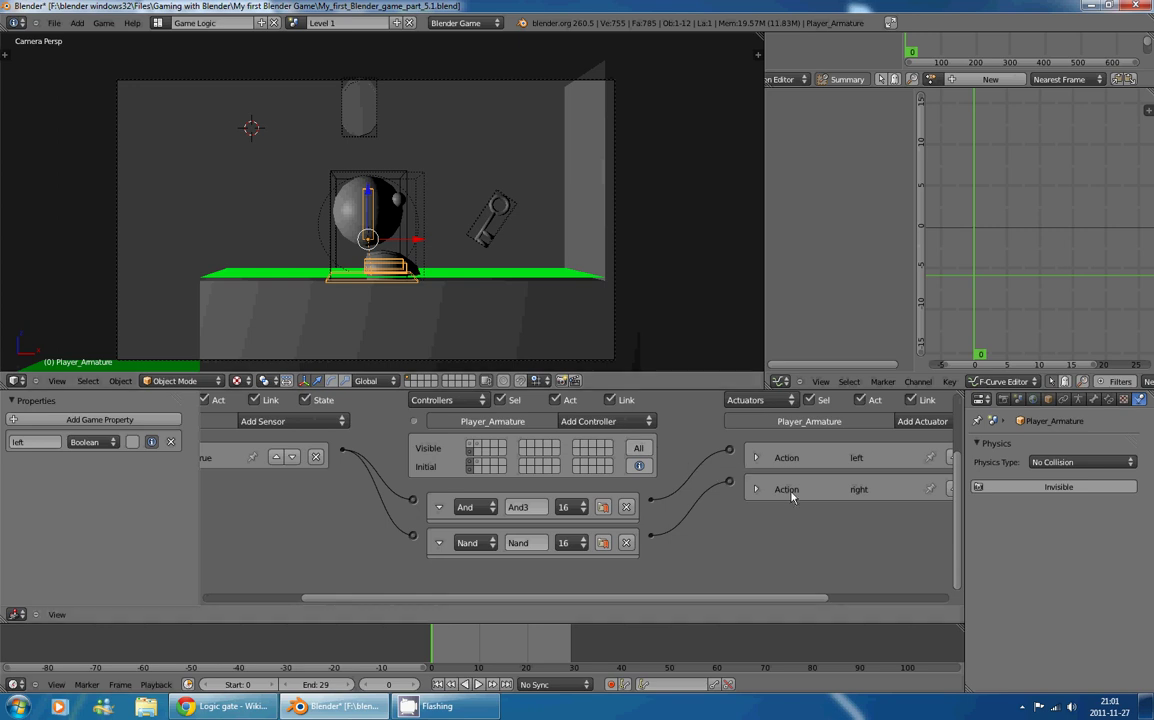
{"action": "left_click", "coordinate": [756, 457]}
{"action": "middle_click_drag", "start_coordinate": [753, 550], "coordinate": [669, 530]}
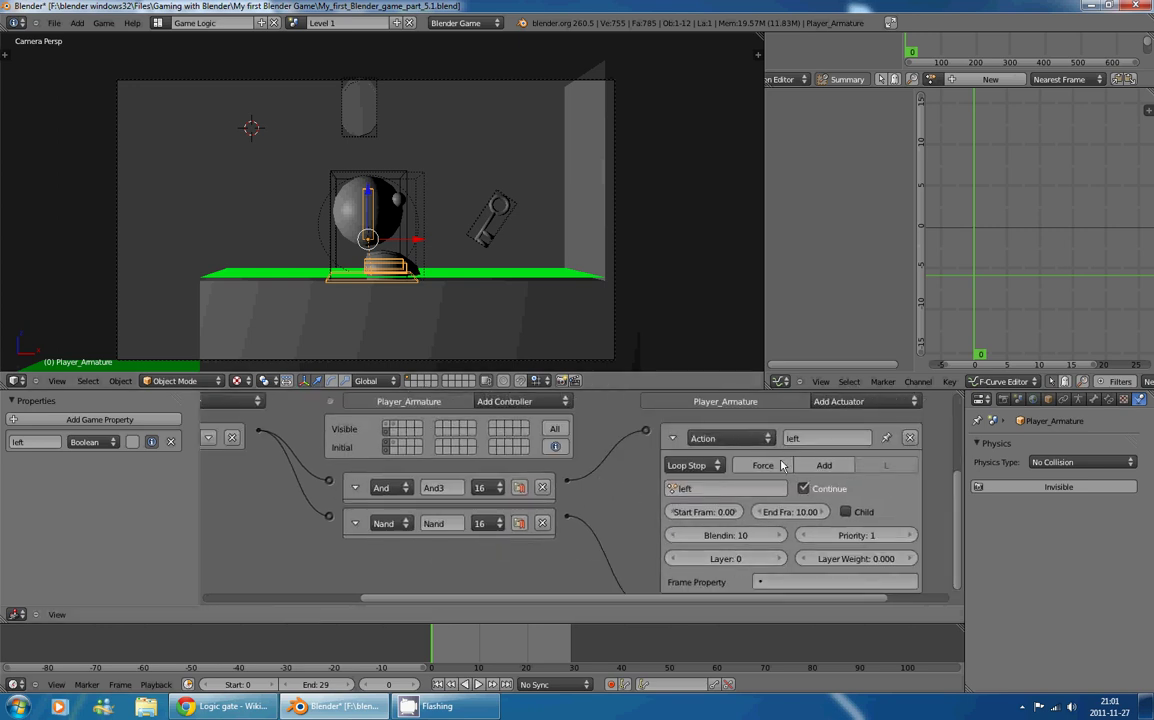
{"action": "mouse_move", "coordinate": [772, 543]}
{"action": "middle_mouse_down"}
{"action": "mouse_move", "coordinate": [760, 401]}
{"action": "mouse_move", "coordinate": [771, 527]}
{"action": "middle_mouse_up"}
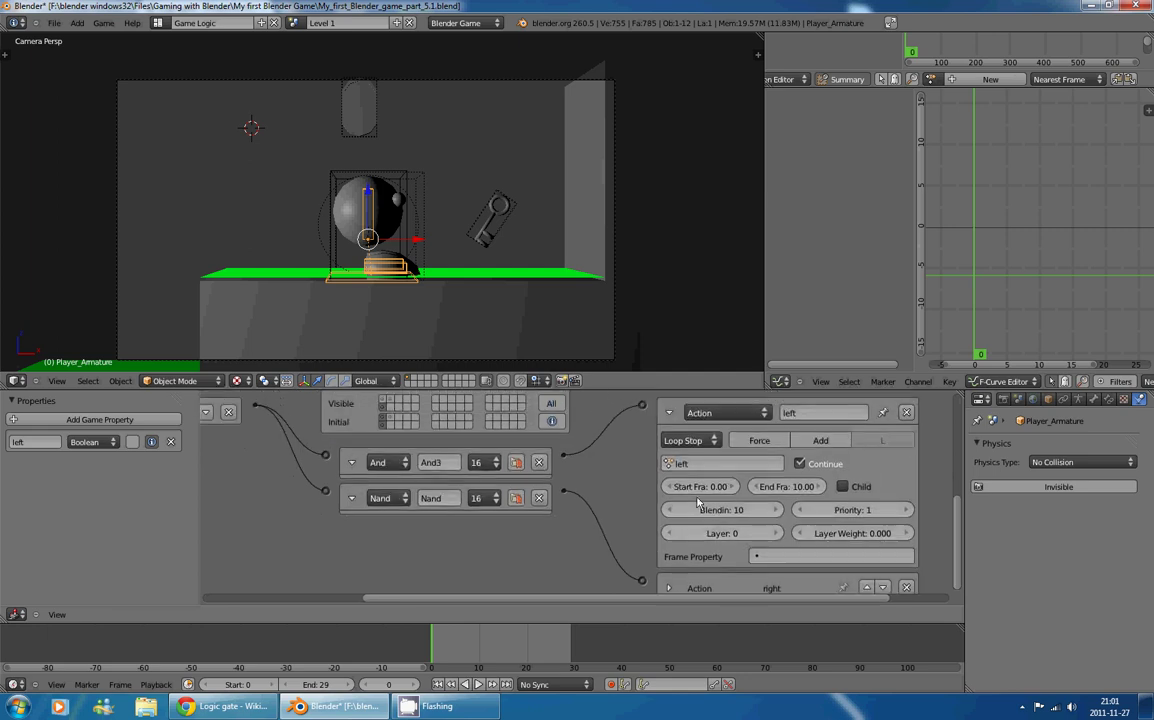
{"action": "left_click", "coordinate": [667, 412]}
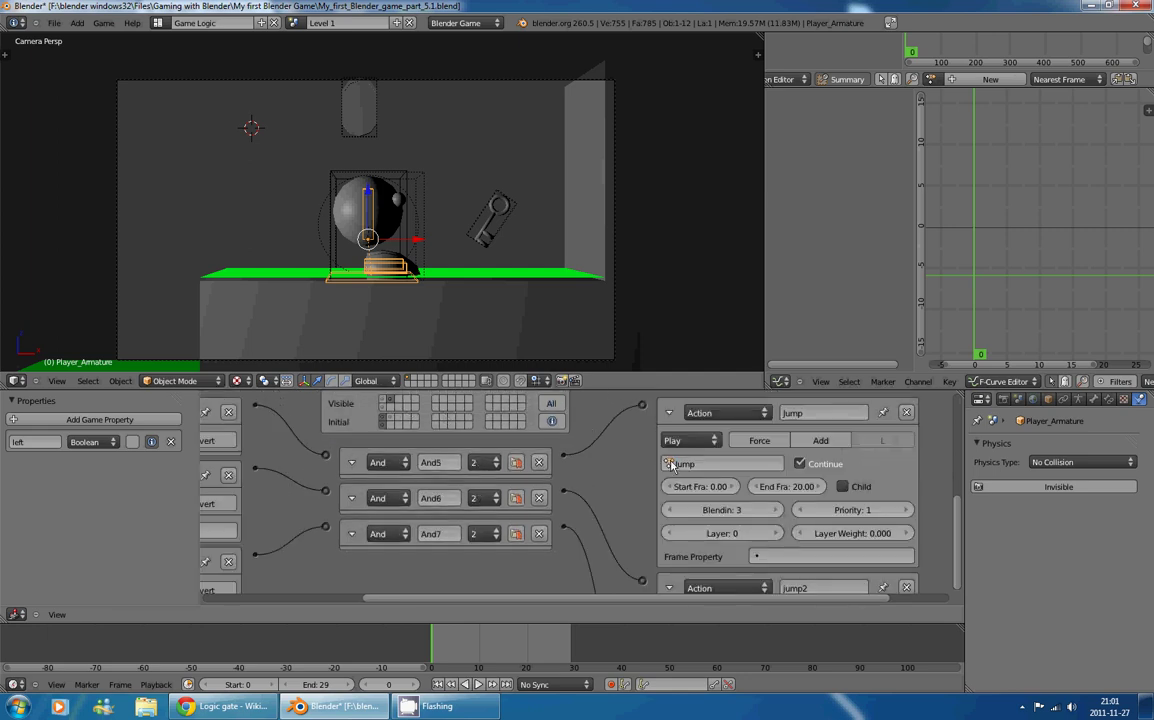
Step: Set the layer of state 2's Jump action actuator to 1
{"action": "scroll", "coordinate": [670, 557], "scroll_direction": "down", "scroll_amount": 2}
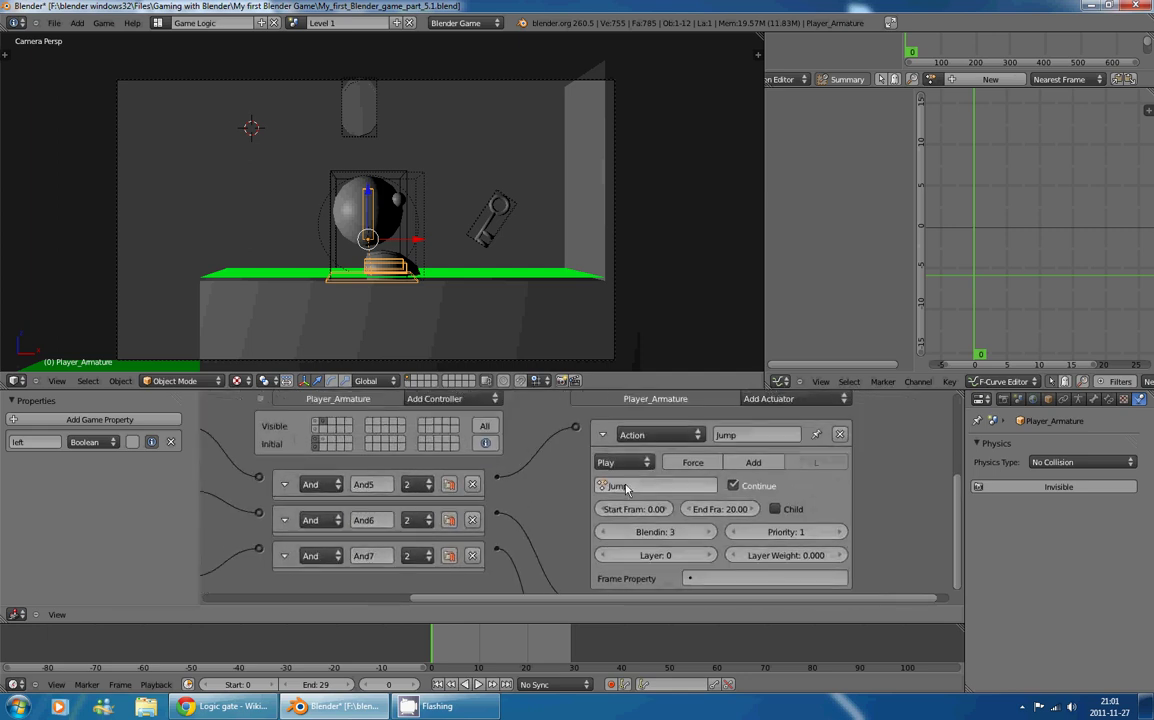
{"action": "left_click", "coordinate": [707, 556]}
{"action": "middle_click_drag", "start_coordinate": [690, 541], "coordinate": [682, 489]}
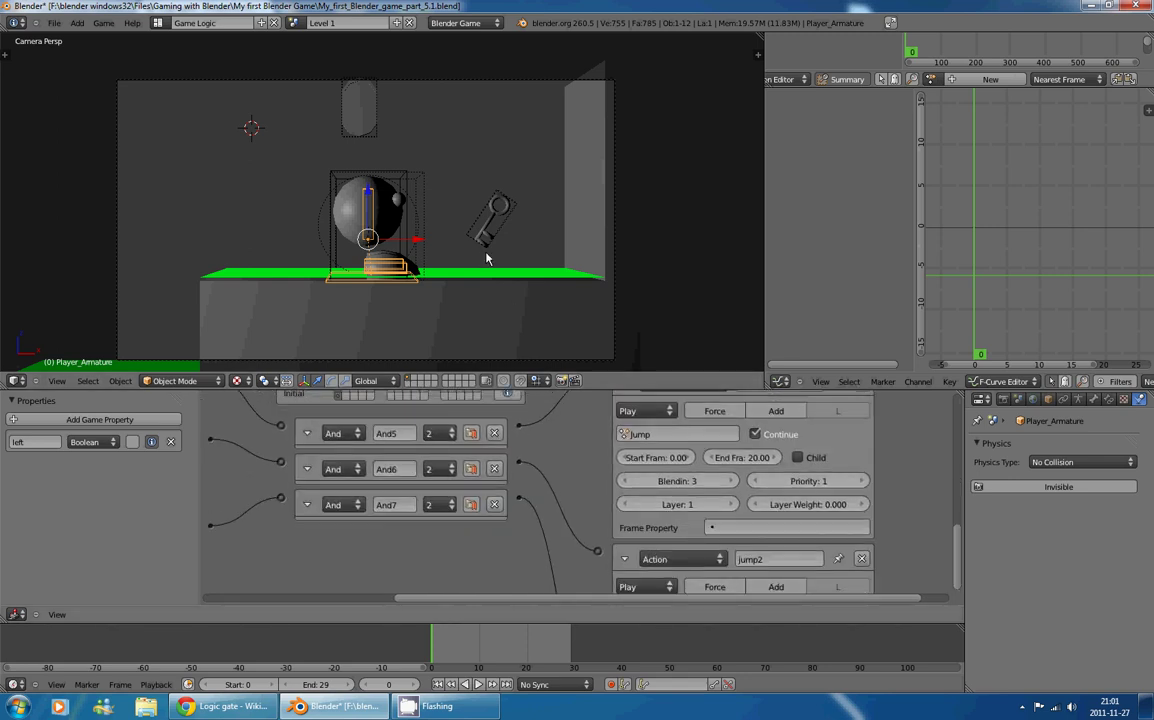
Step: Run the game to test the character walking, turning left and right and jumping, and end the test
{"action": "key", "text": "p"}
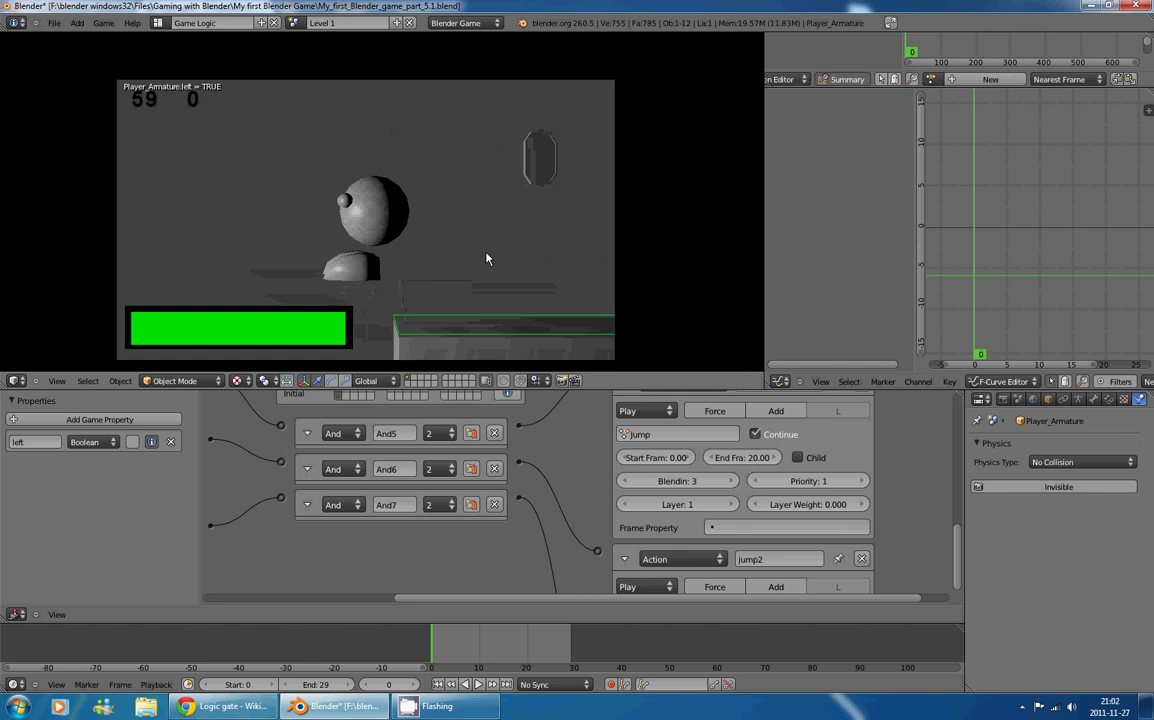
{"action": "key", "text": "Right"}
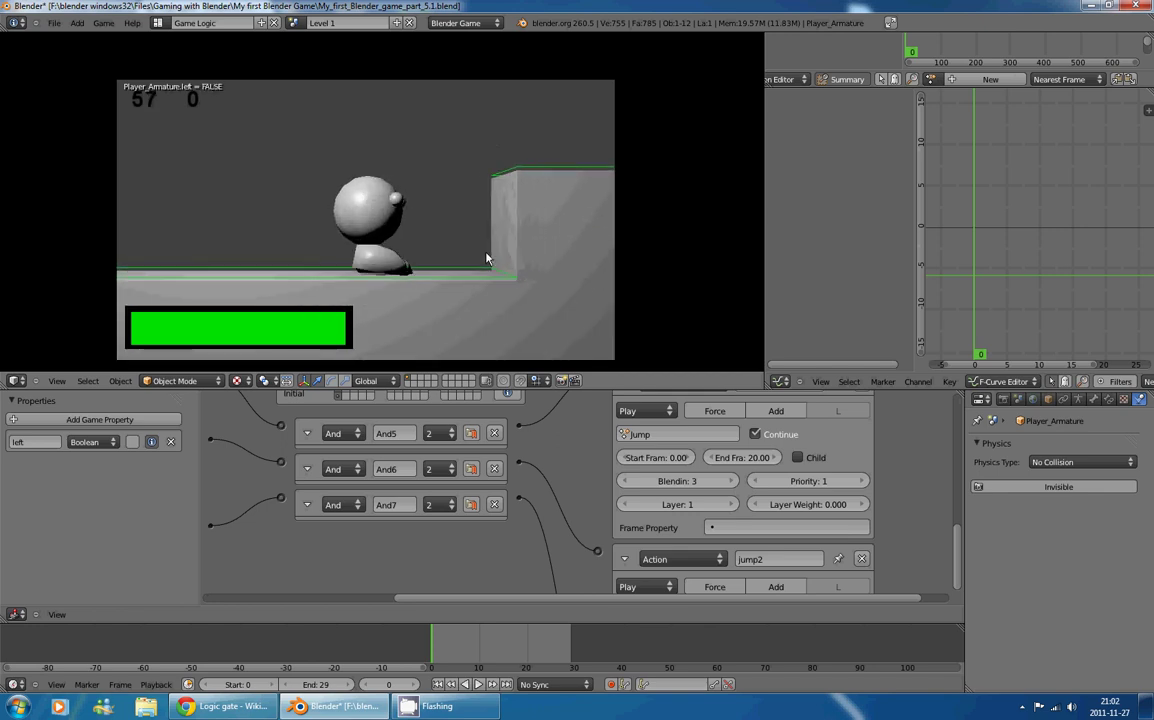
{"action": "key", "text": "Left"}
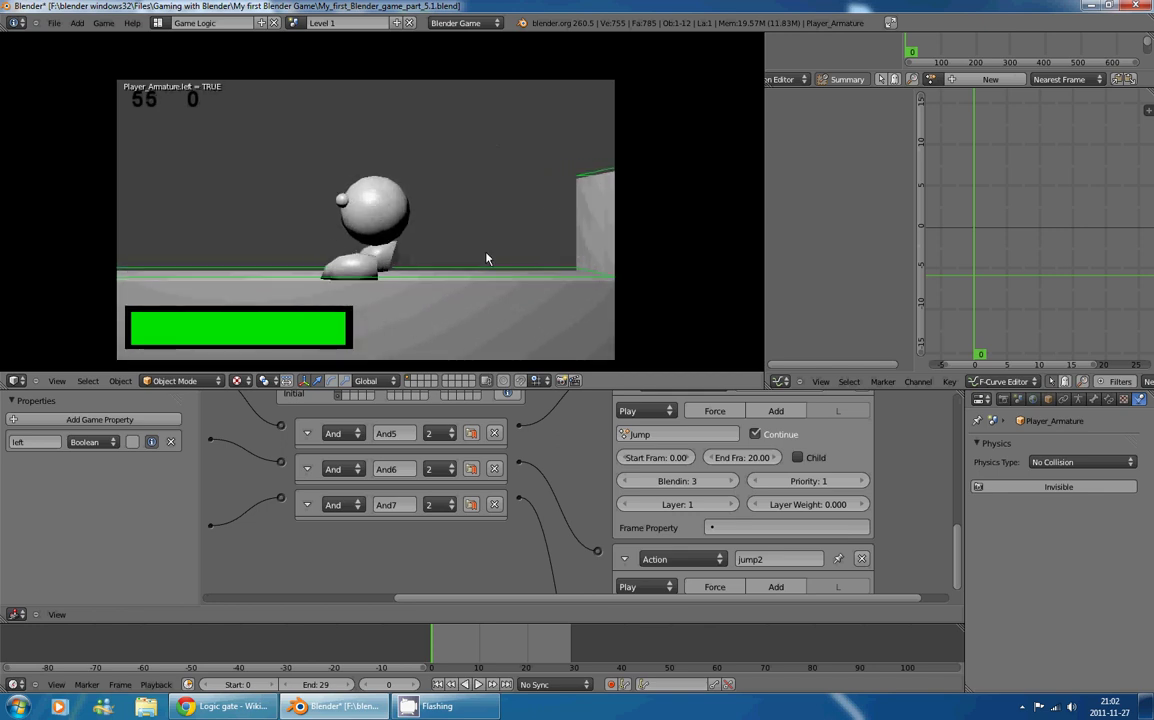
{"action": "key", "text": "Right"}
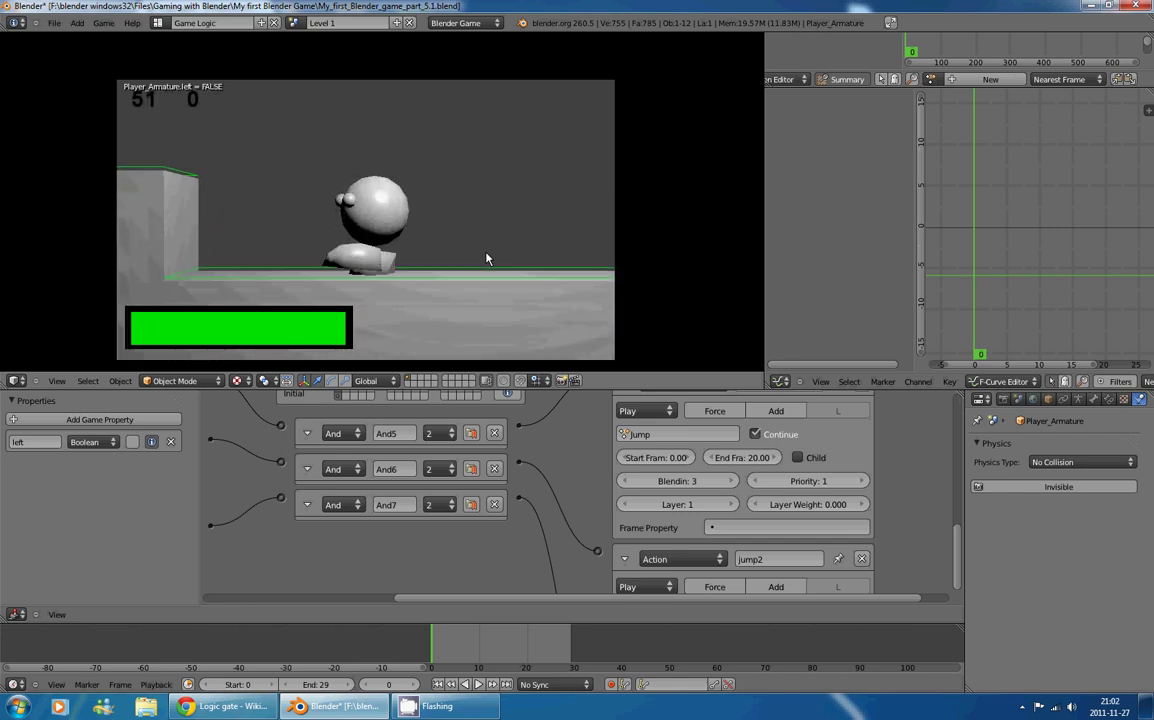
{"action": "key", "text": "Right"}
{"action": "key", "text": "space"}
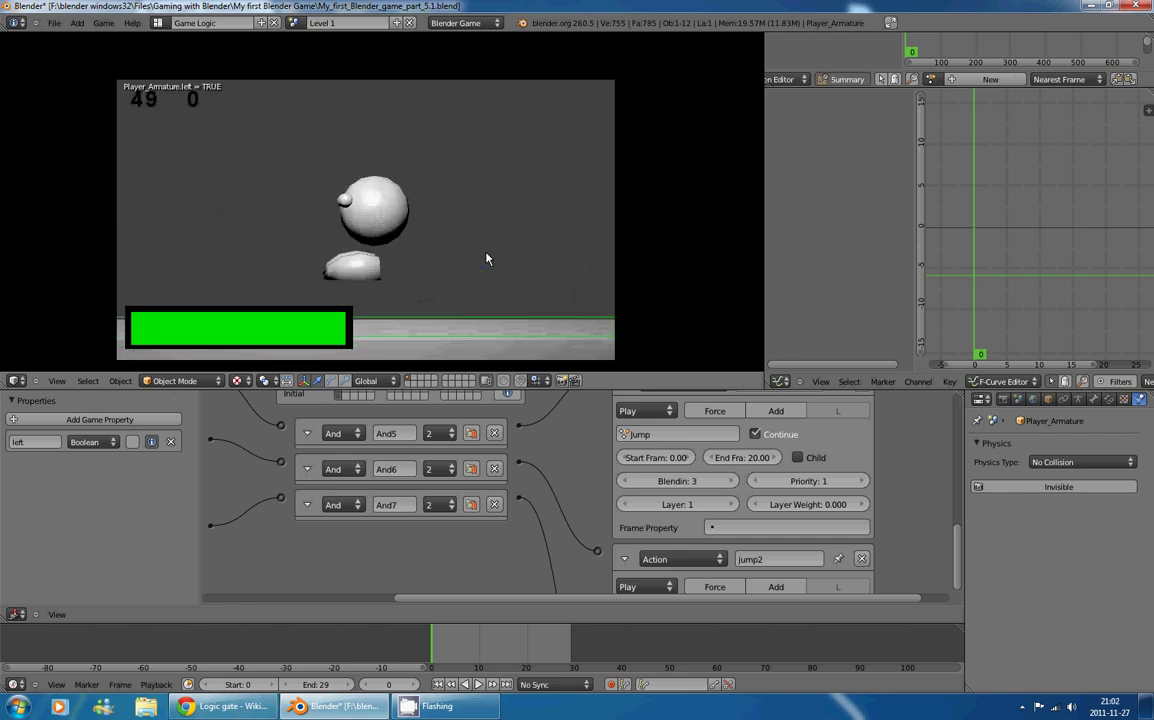
{"action": "key", "text": "Escape"}
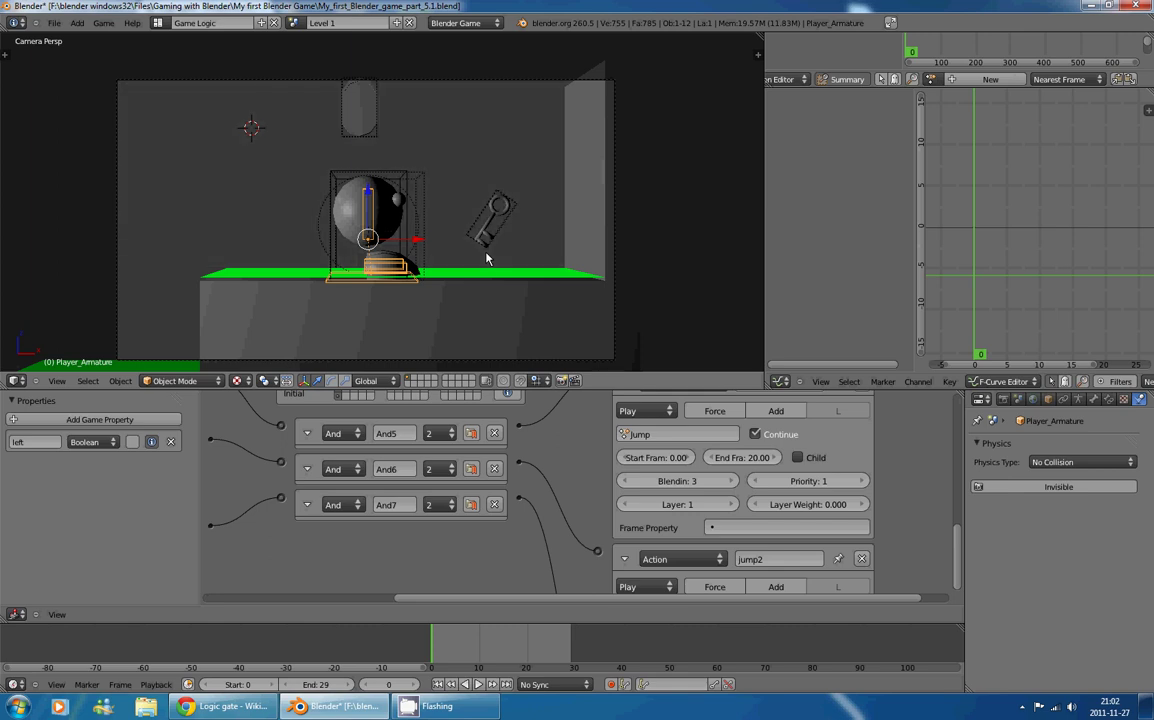
Step: Collapse all three actuators and the Trigger, jump and ground sensors of state 2
{"action": "middle_click_drag", "start_coordinate": [558, 481], "coordinate": [600, 535]}
{"action": "left_click", "coordinate": [666, 438]}
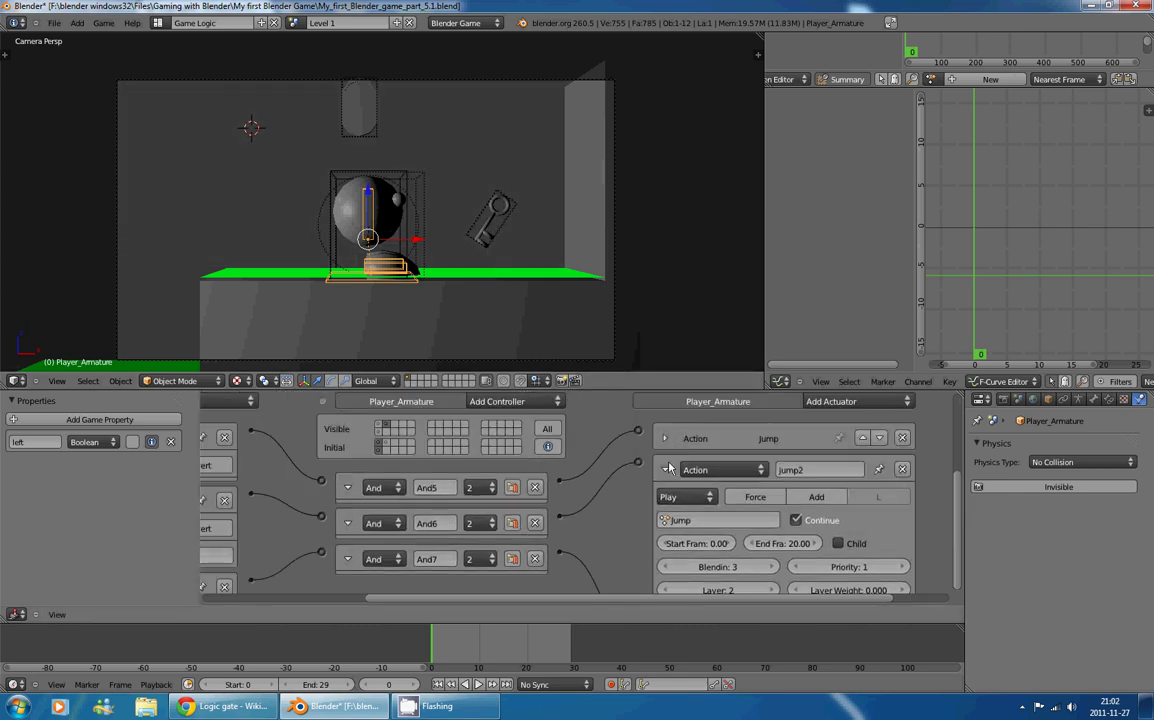
{"action": "left_click", "coordinate": [664, 470]}
{"action": "left_click", "coordinate": [664, 501]}
{"action": "middle_click_drag", "start_coordinate": [463, 478], "coordinate": [733, 467]}
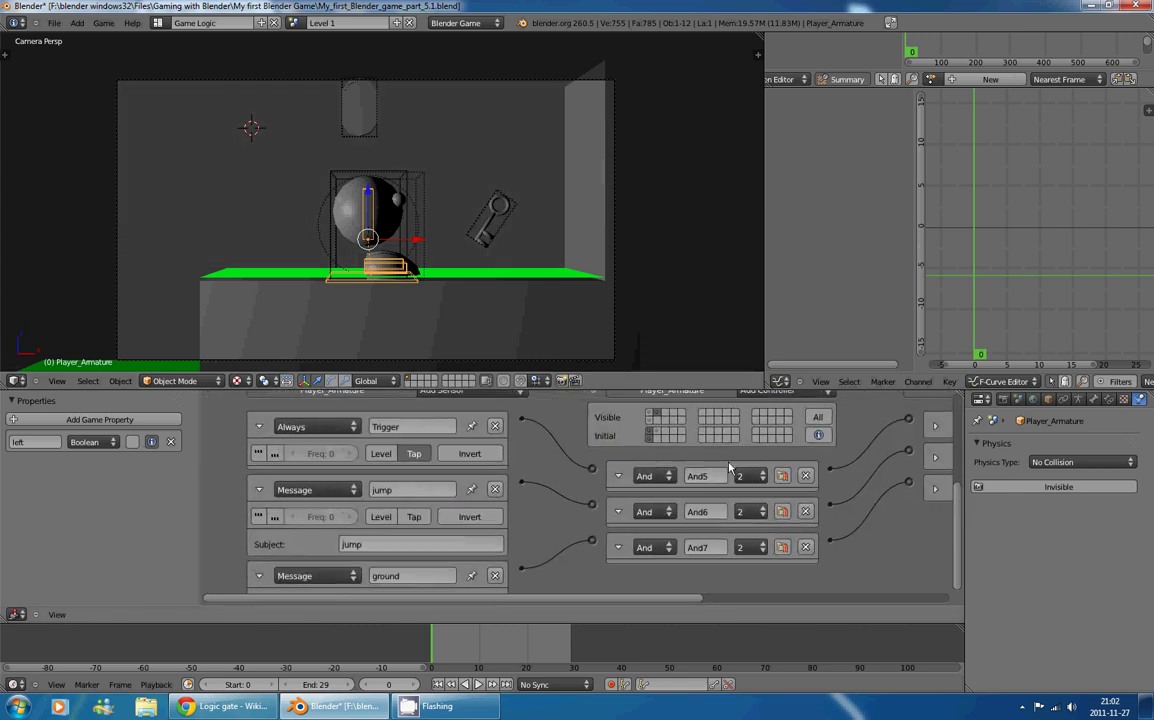
{"action": "left_click", "coordinate": [258, 427]}
{"action": "left_click", "coordinate": [258, 458]}
{"action": "left_click", "coordinate": [258, 490]}
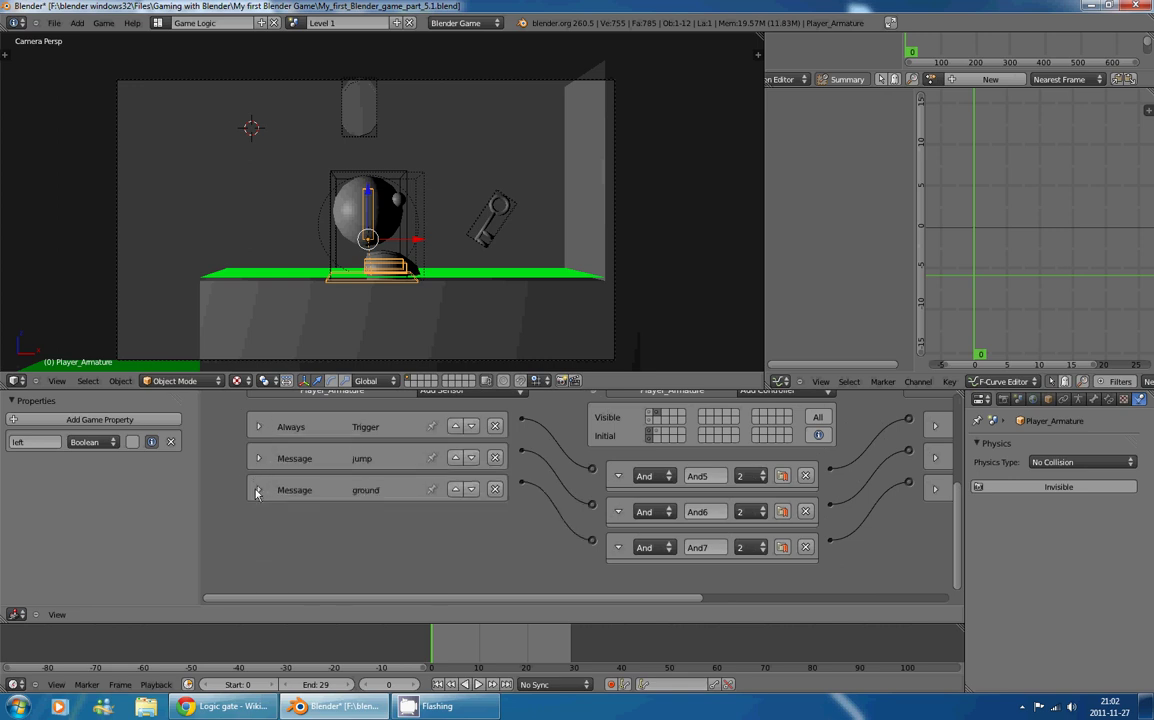
Step: Show the state 1 logic bricks and hide the state settings above Player_Armature's controllers
{"action": "middle_click_drag", "start_coordinate": [613, 445], "coordinate": [553, 474]}
{"action": "left_click", "coordinate": [588, 443]}
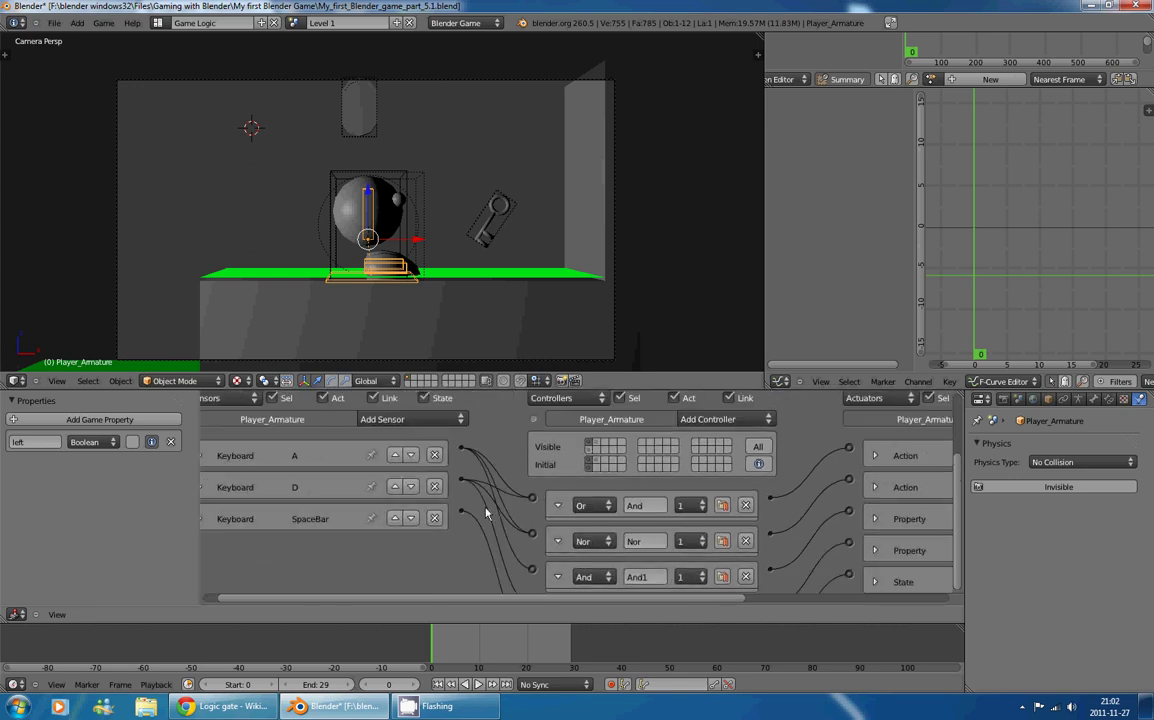
{"action": "middle_click_drag", "start_coordinate": [752, 517], "coordinate": [623, 491]}
{"action": "scroll", "coordinate": [590, 484], "scroll_direction": "down", "scroll_amount": 7}
{"action": "scroll", "coordinate": [590, 484], "scroll_direction": "up", "scroll_amount": 3}
{"action": "left_click", "coordinate": [454, 418]}
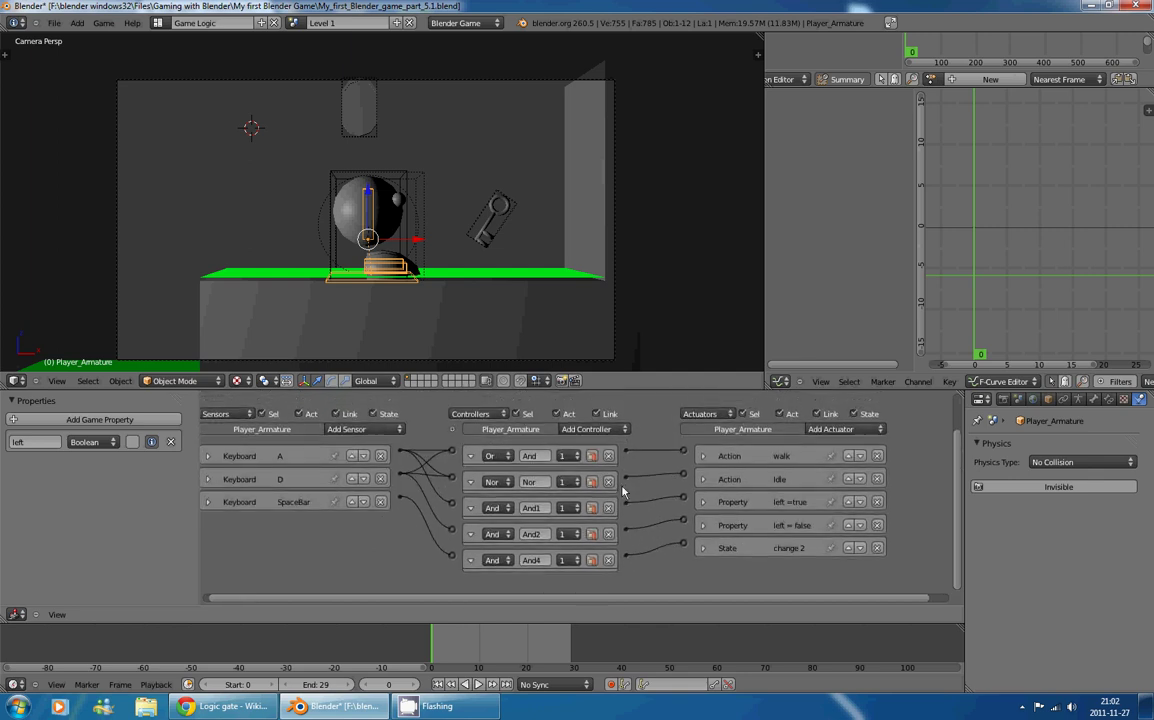